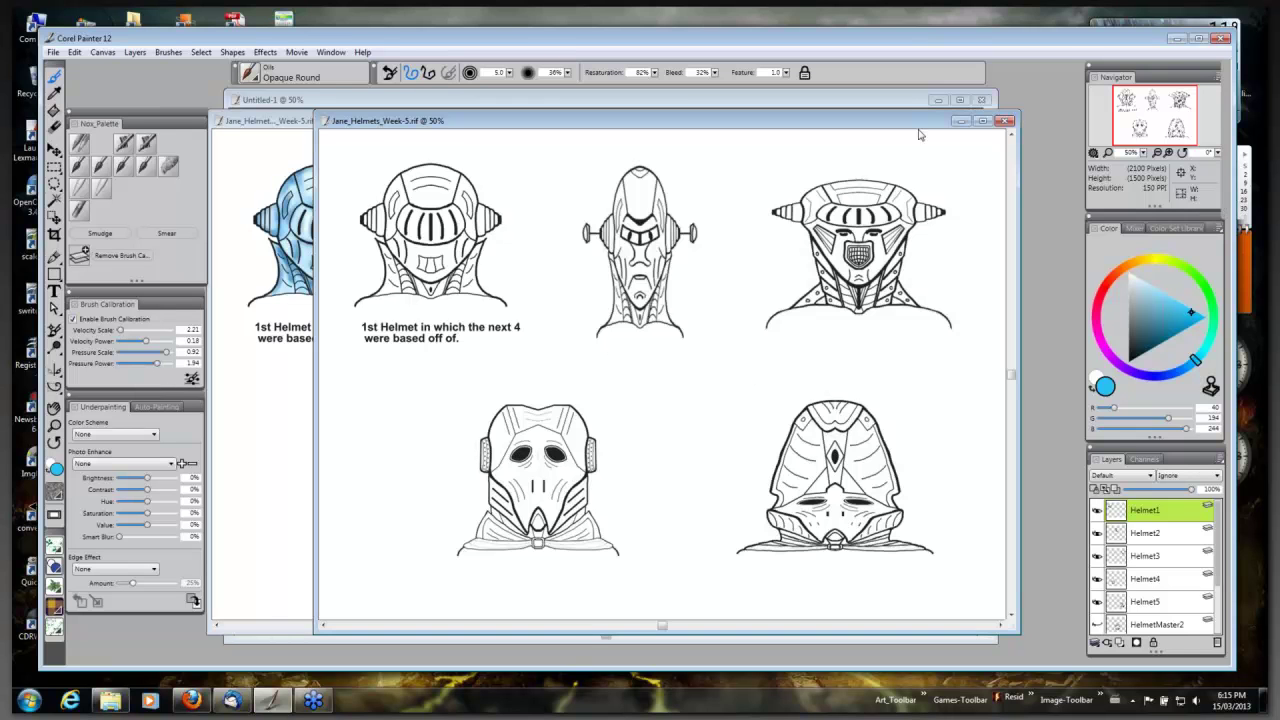
Activate Mirror Painting on the line-art helmets document and paint a blue S-shaped test stroke beside the vertical mirror line.
drag(918, 129, 917, 120)
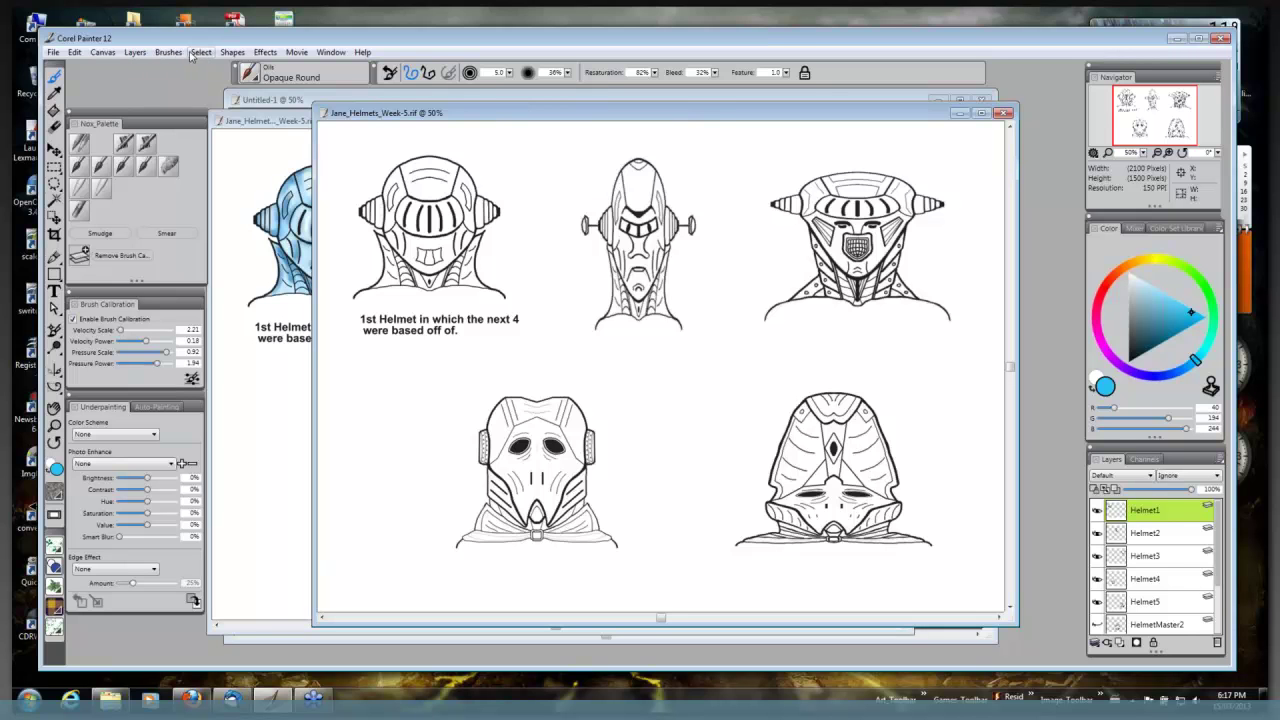
click(135, 52)
click(55, 370)
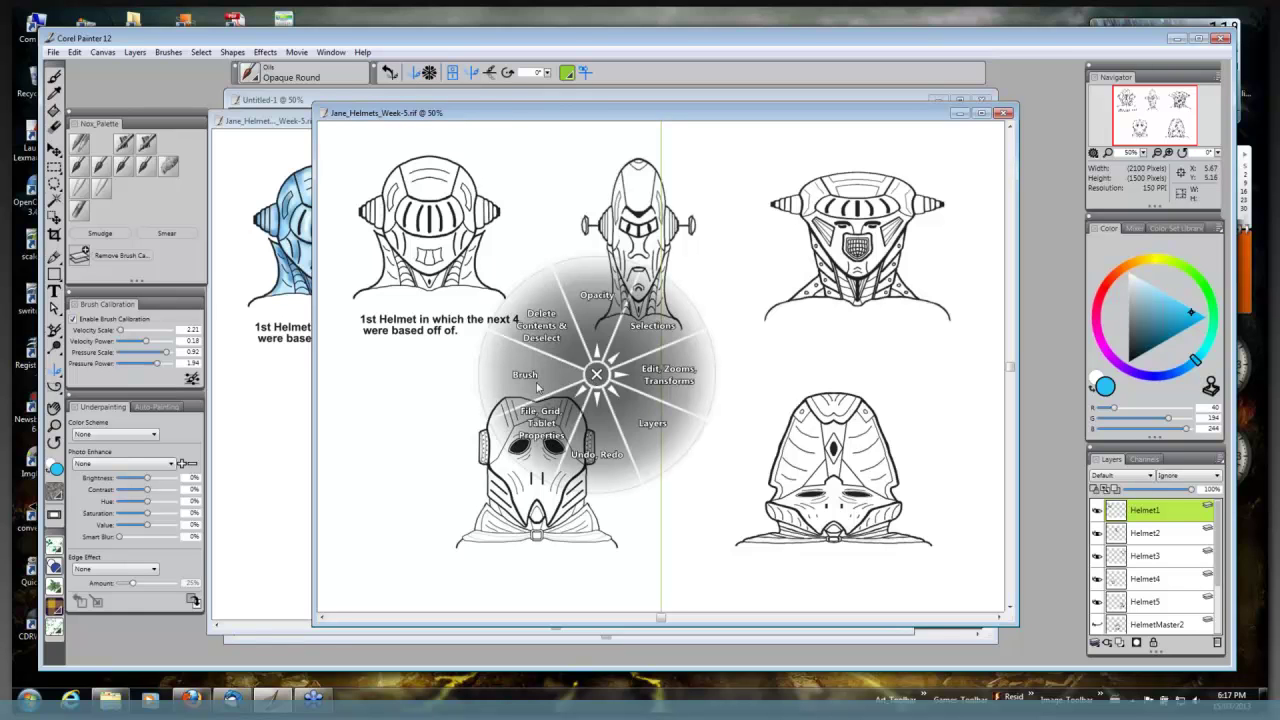
click(606, 383)
drag(626, 354, 614, 414)
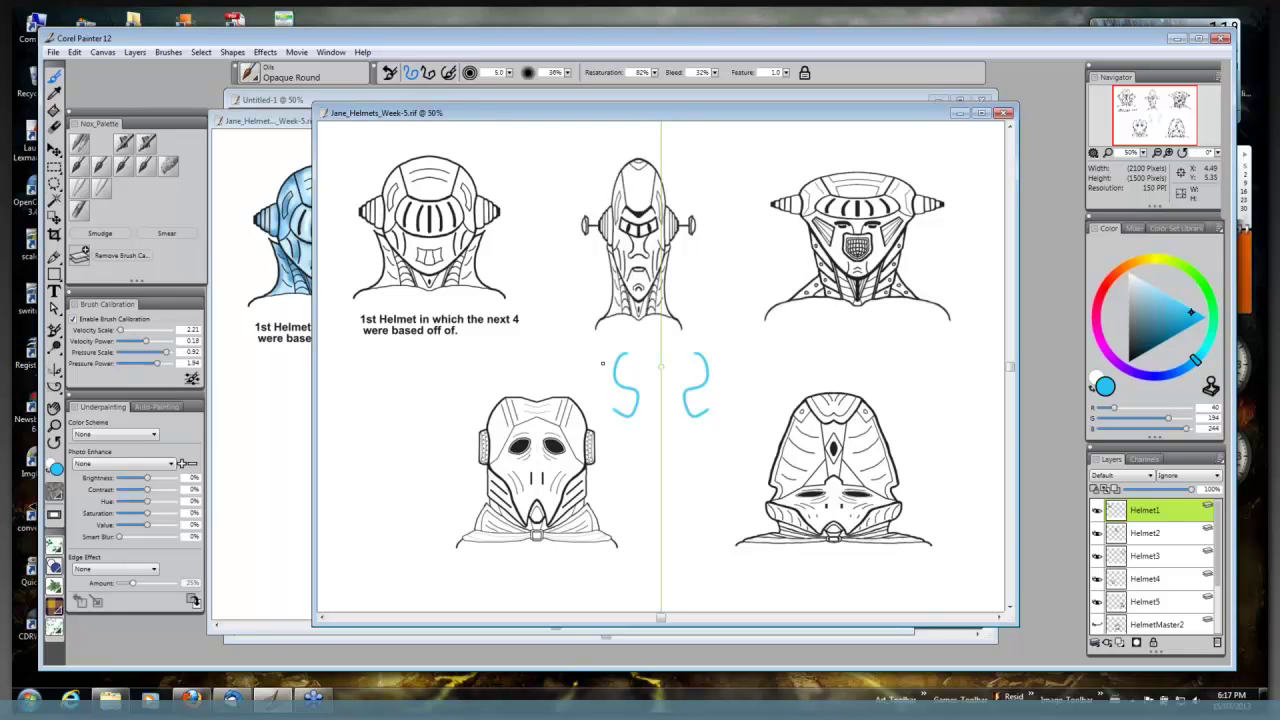
Undo the mirrored blue test stroke.
key(grave)
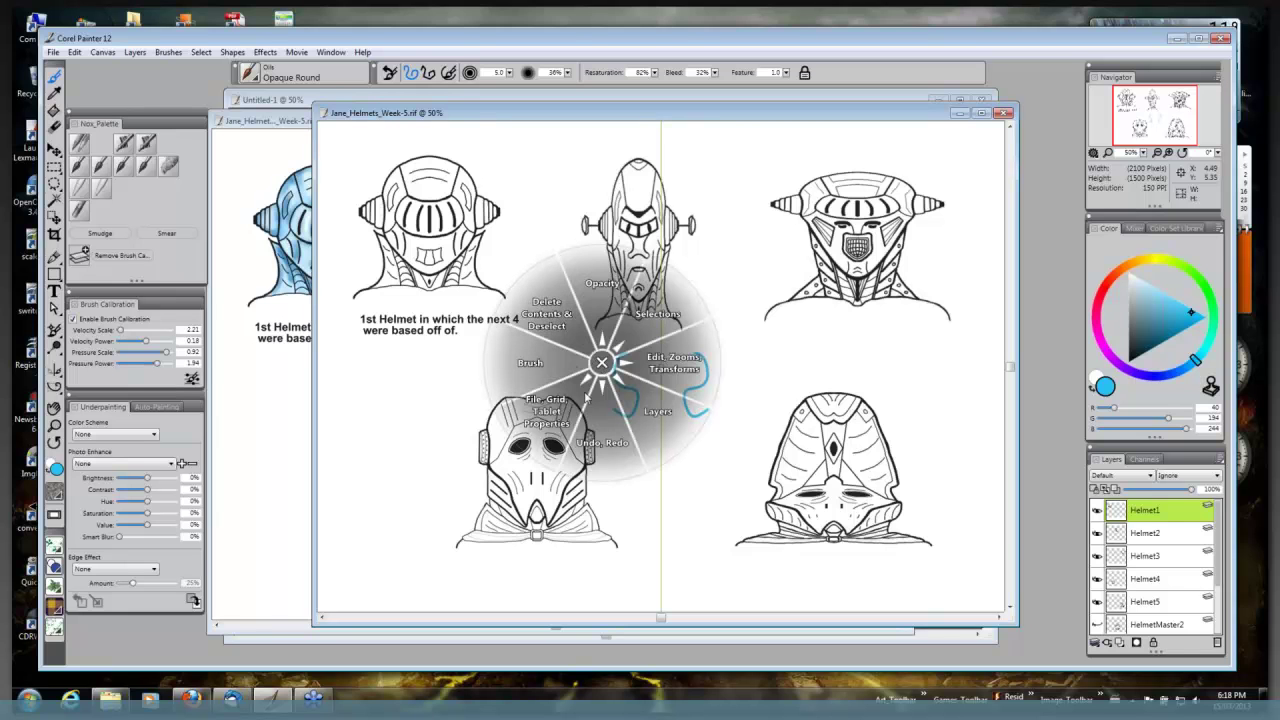
click(598, 421)
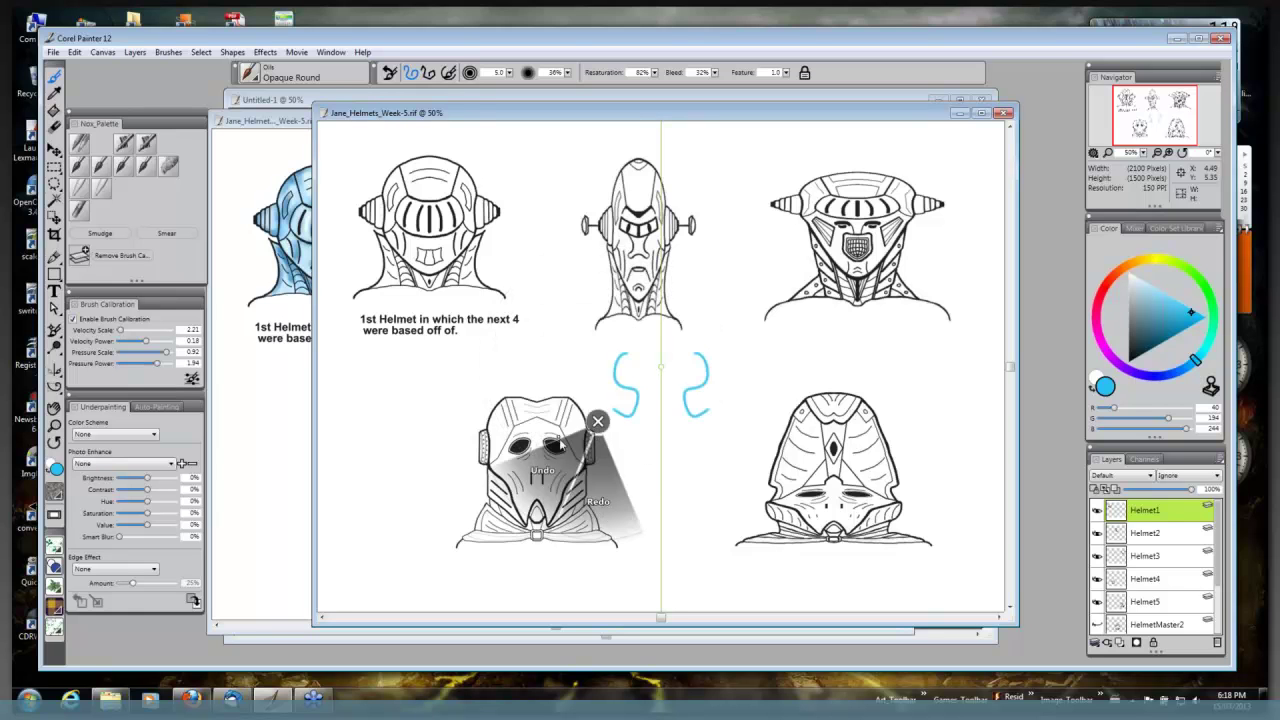
click(605, 325)
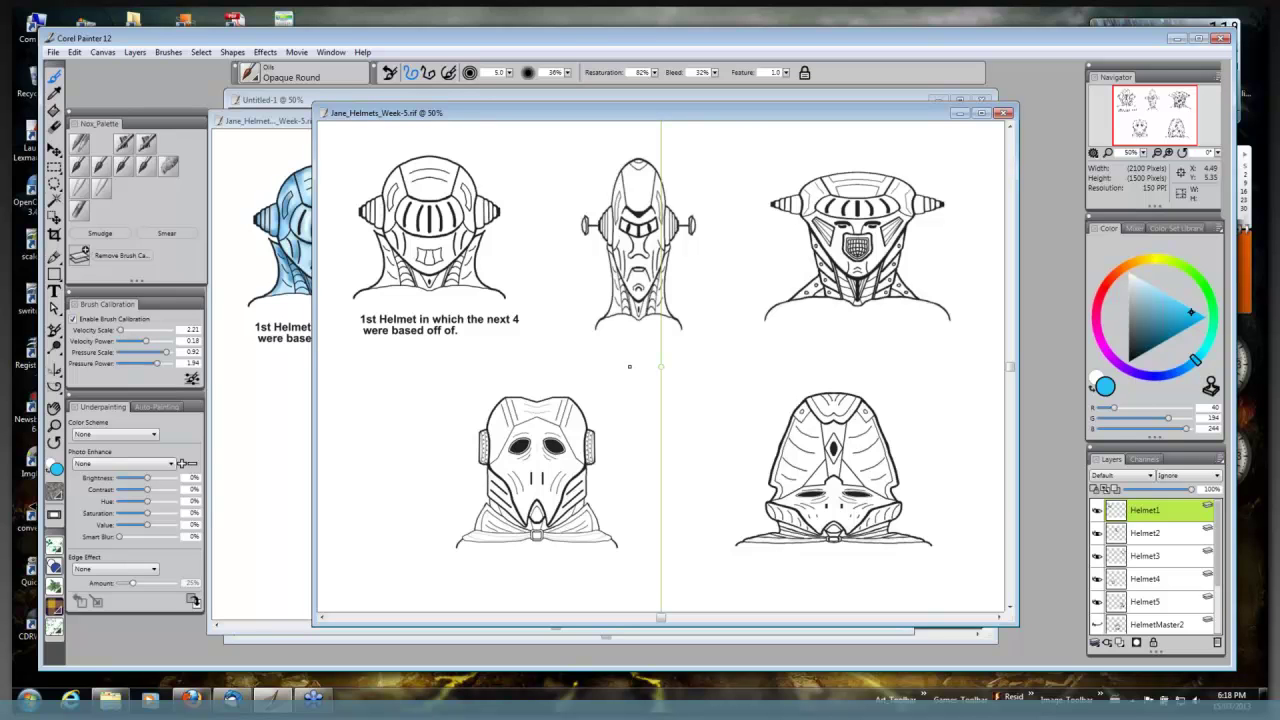
Turn off Mirror Mode symmetry for the line-art helmets document.
click(56, 374)
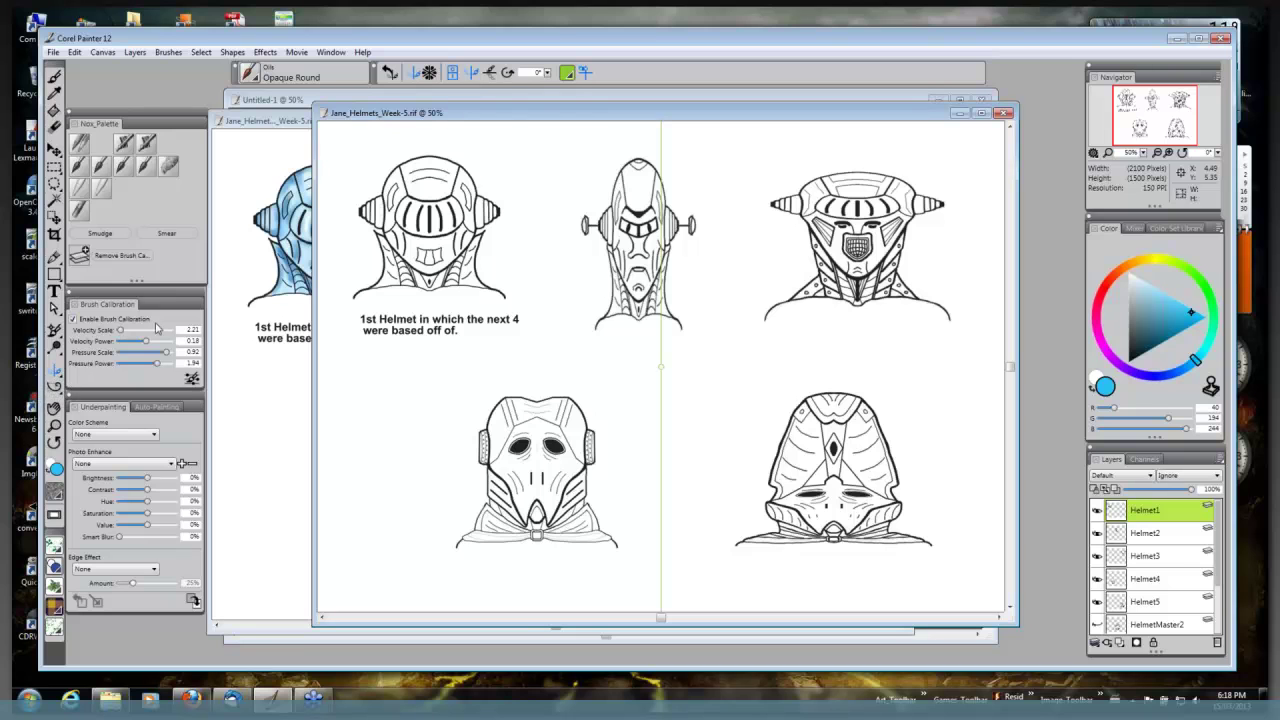
click(135, 52)
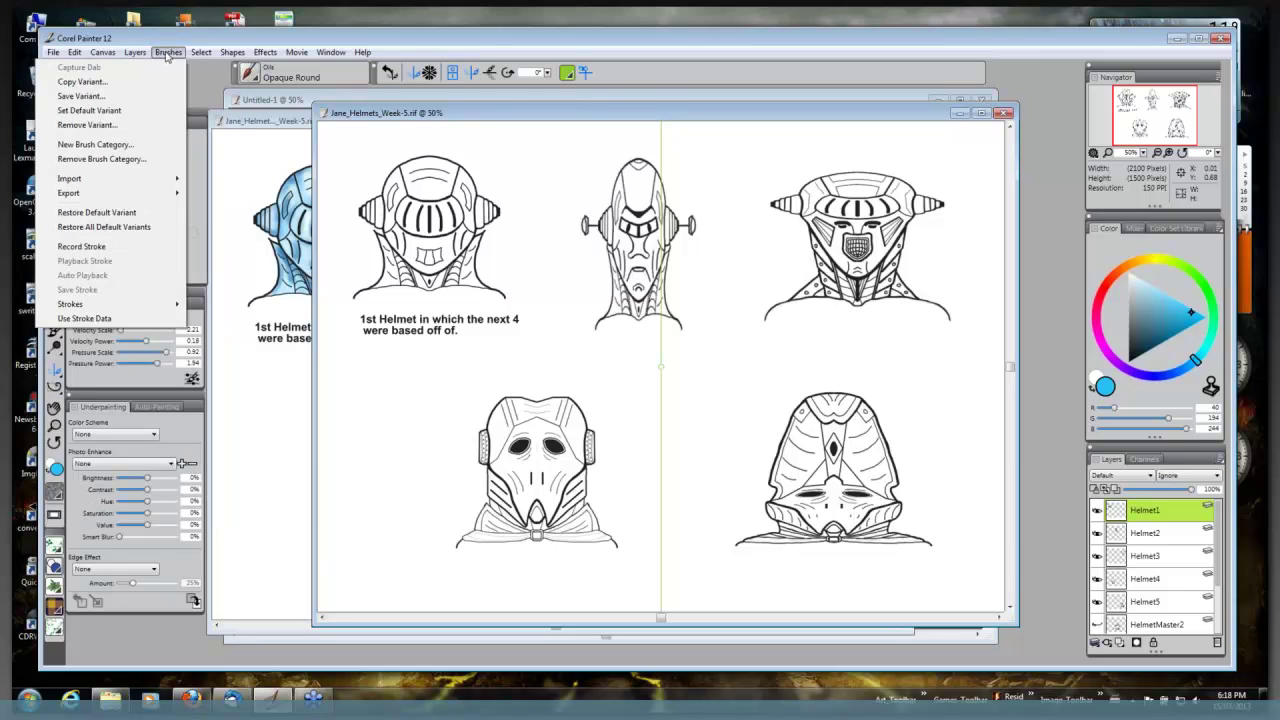
mouse_move(102, 54)
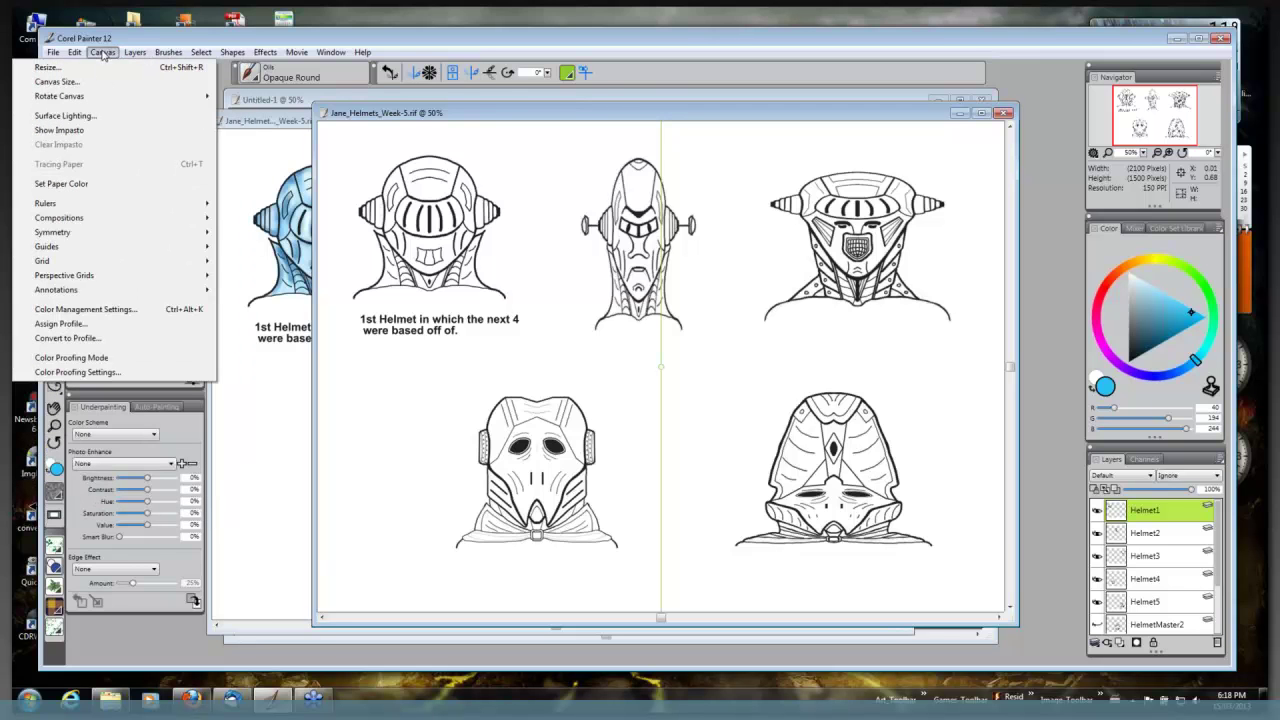
mouse_move(135, 232)
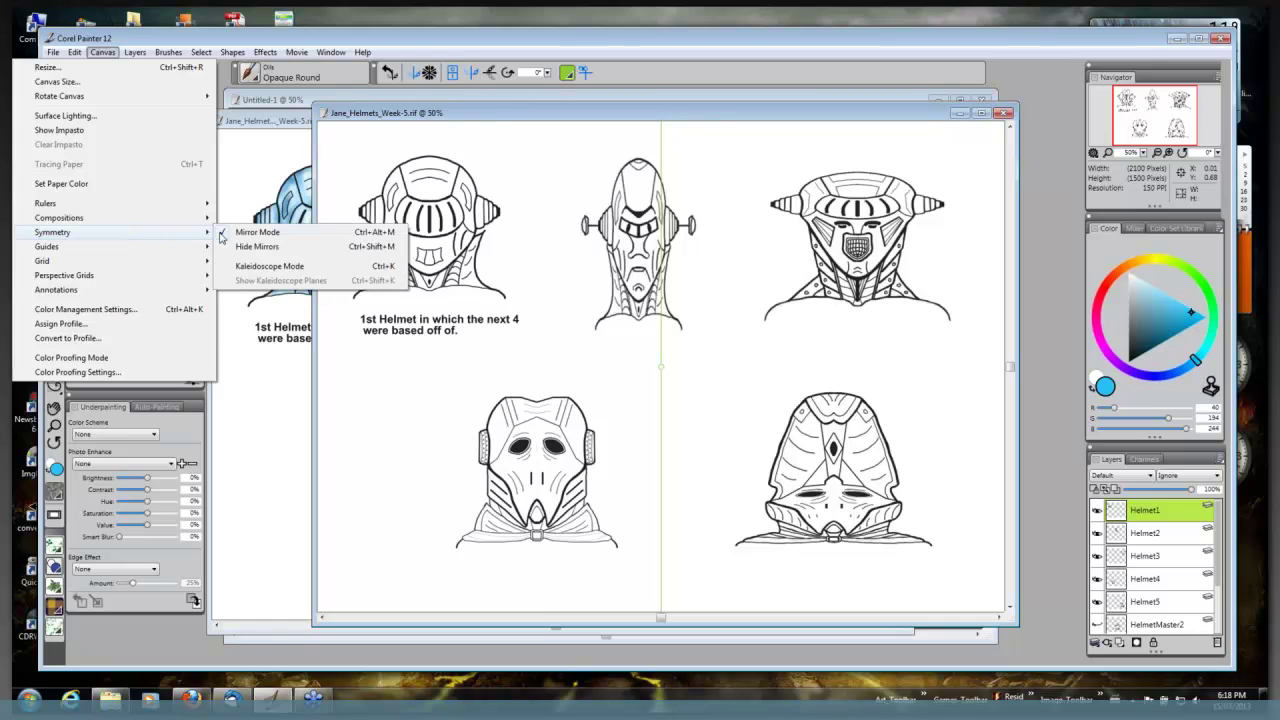
click(224, 236)
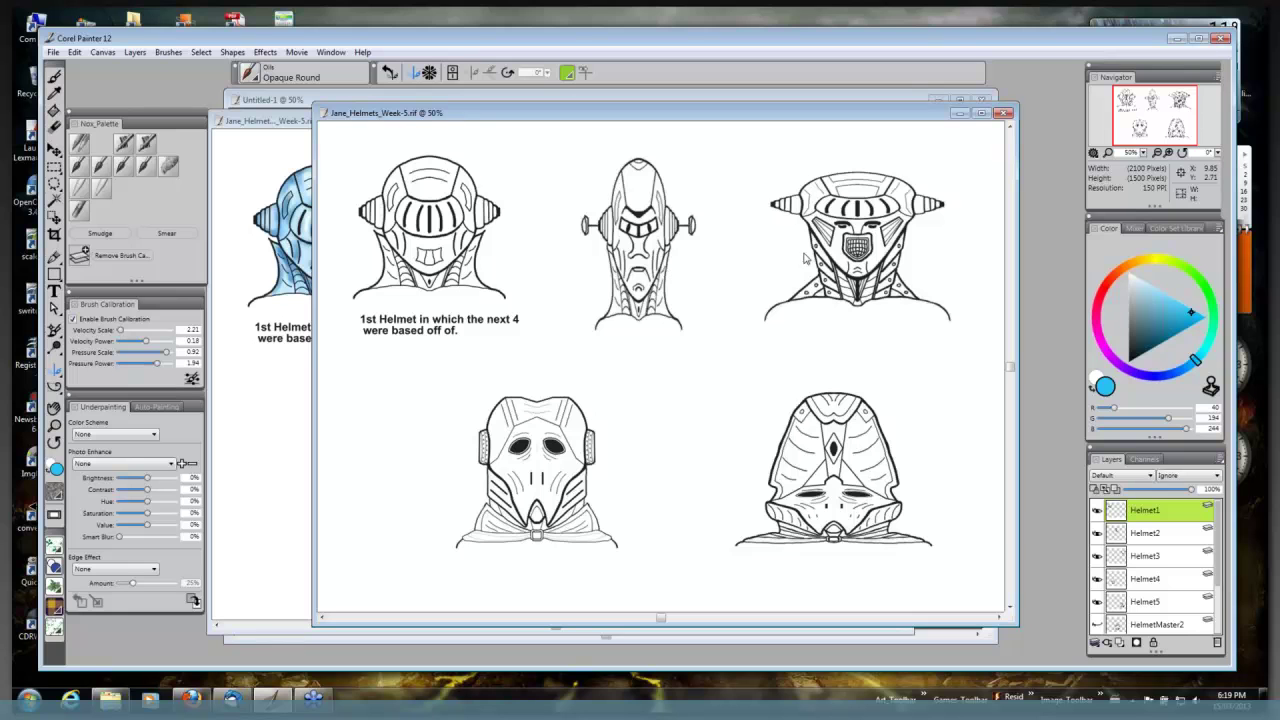
key(grave)
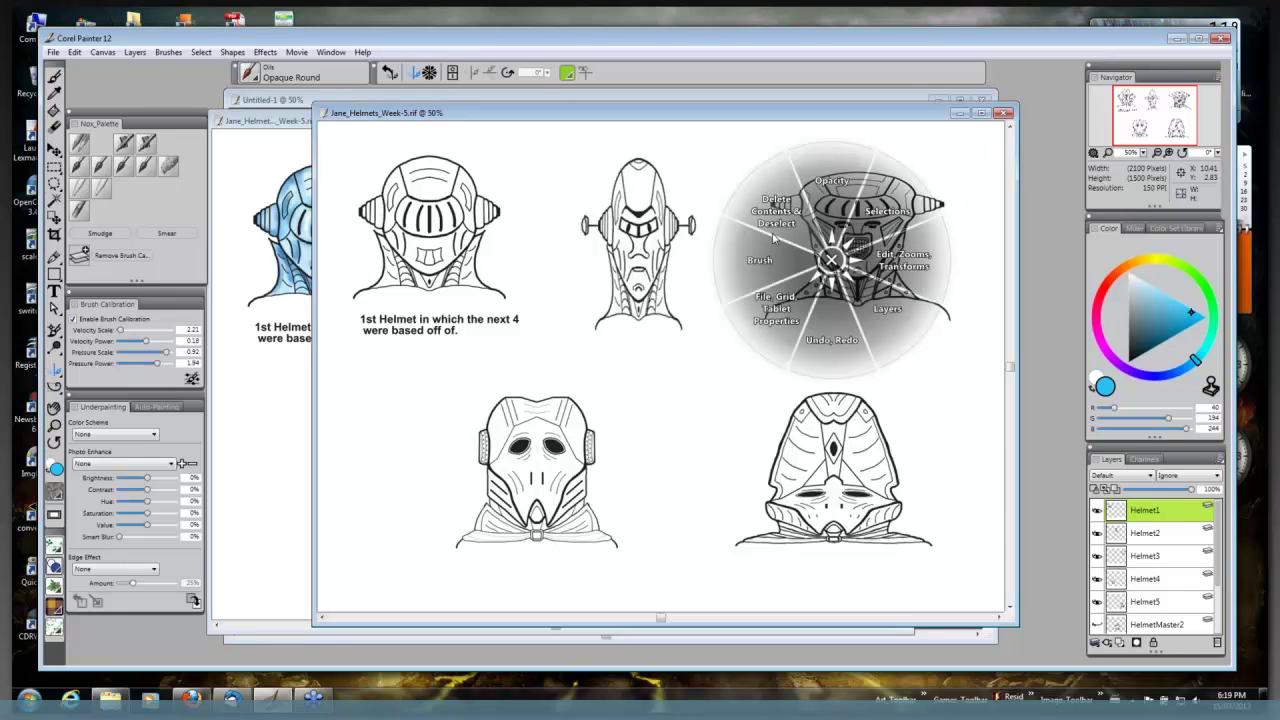
click(831, 262)
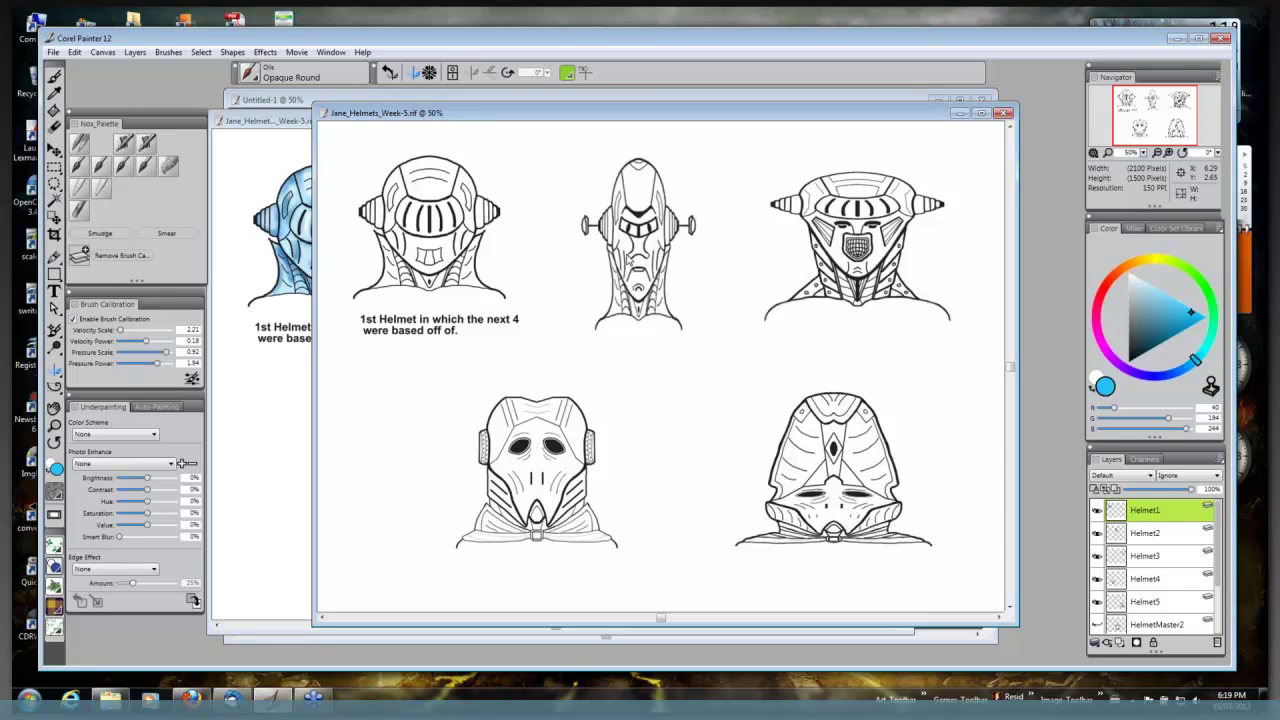
Minimize the line-art helmets, coloured helmets and Untitled-1 documents, shifting the coloured helmets into full view before minimizing them.
click(958, 113)
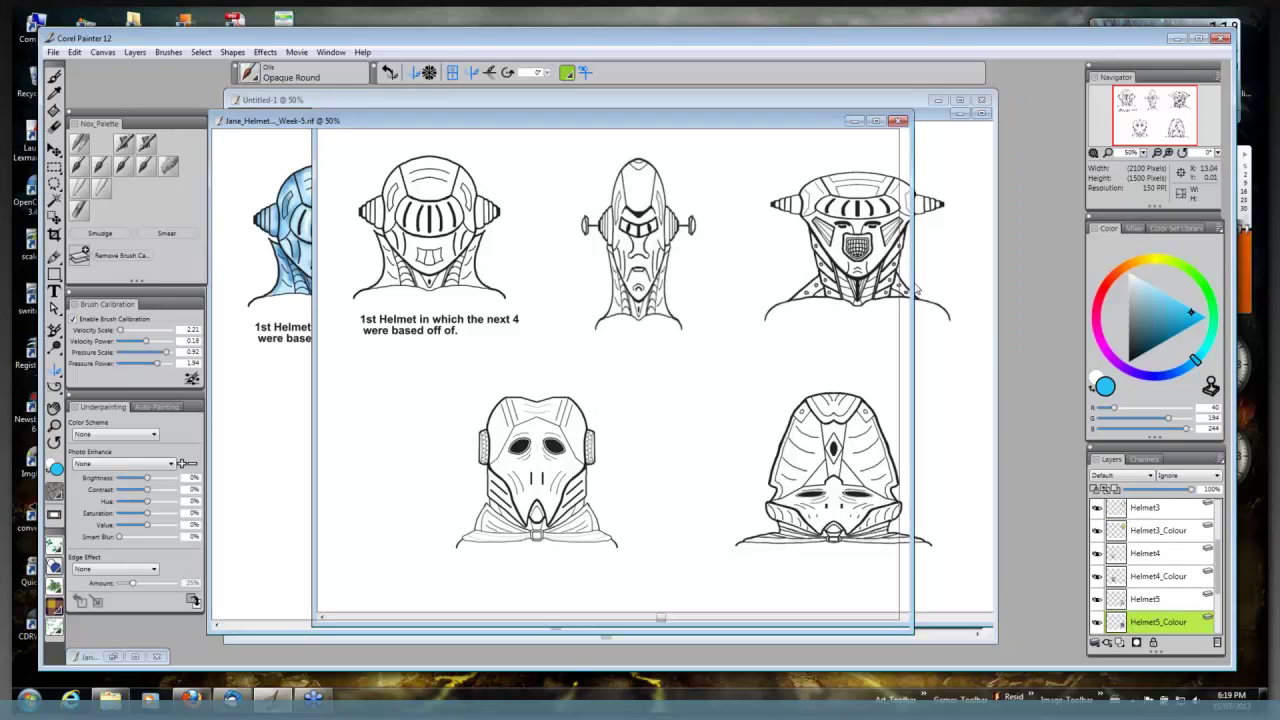
drag(843, 122, 878, 118)
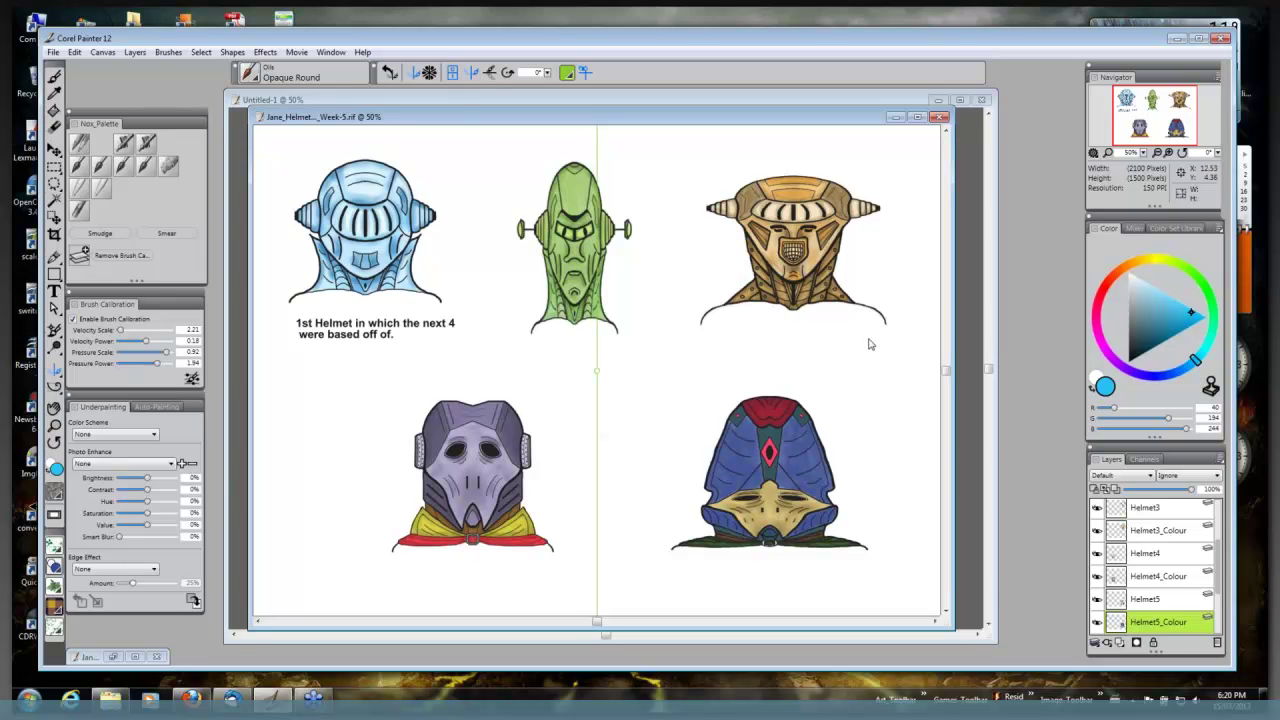
click(896, 123)
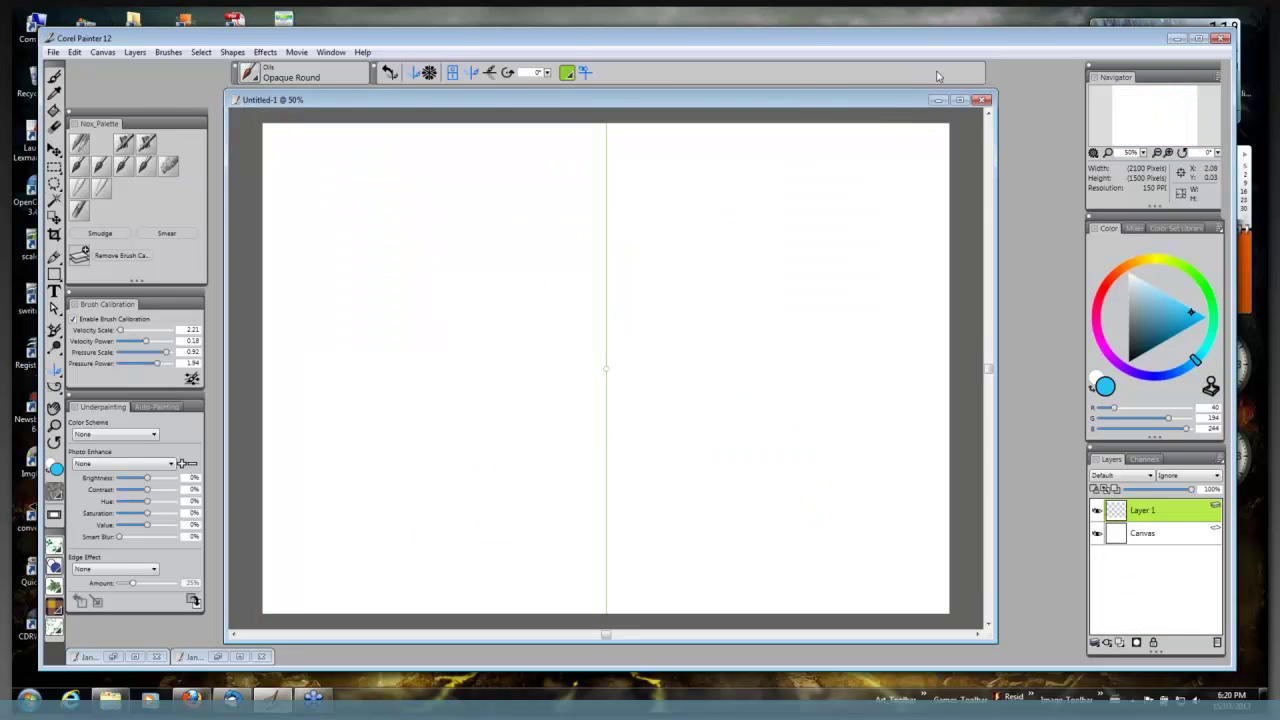
click(940, 103)
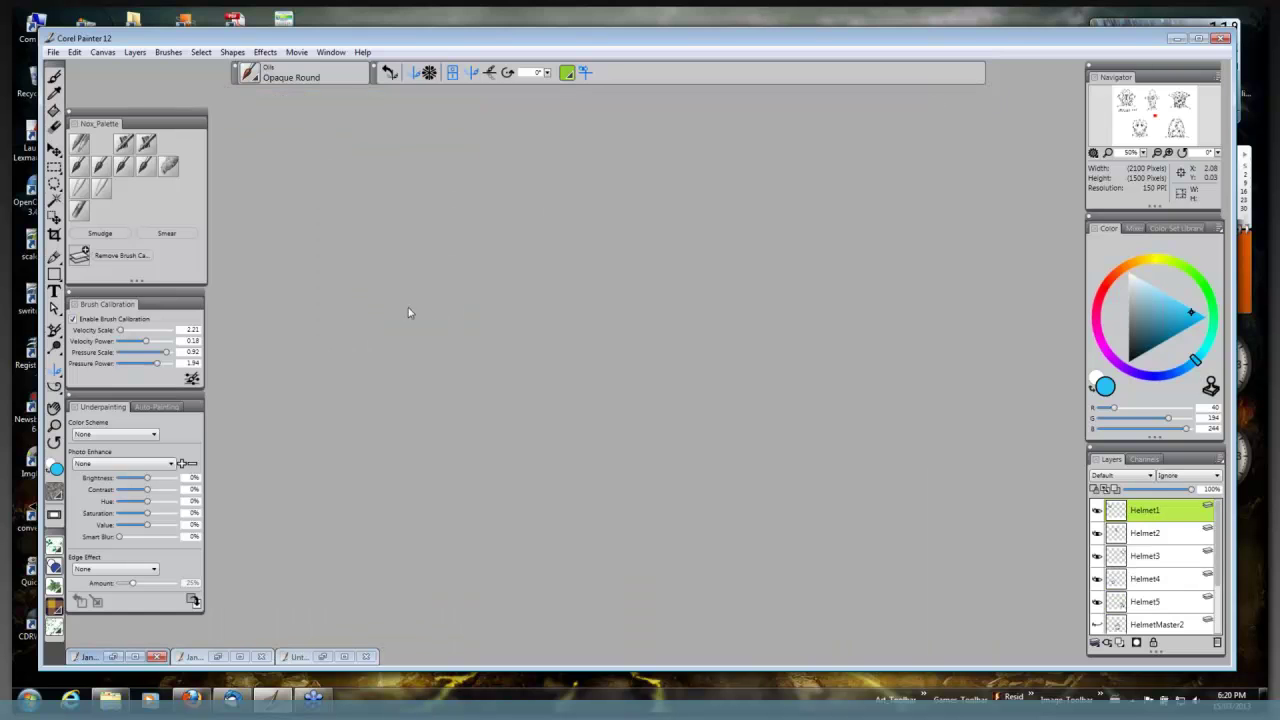
Start opening a file and browse to the Week-4 Homework folder, checking the images in its Submitted subfolder.
middle_click(451, 300)
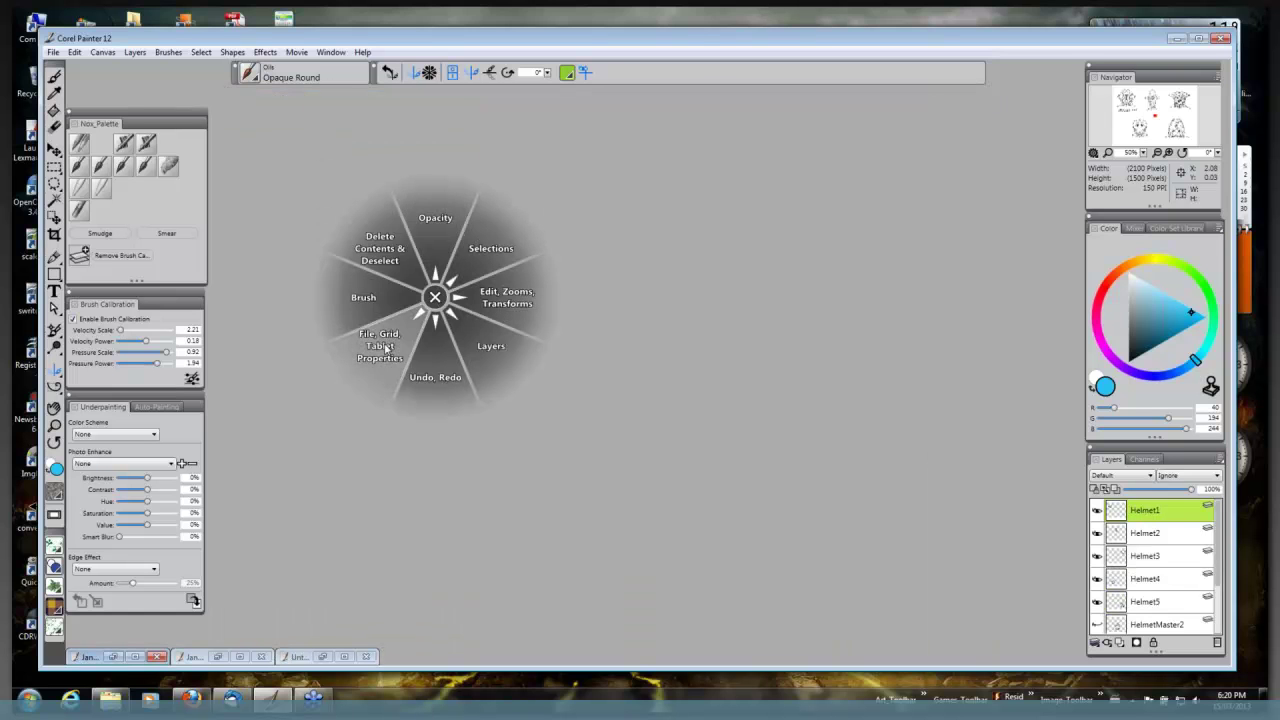
click(380, 344)
click(385, 343)
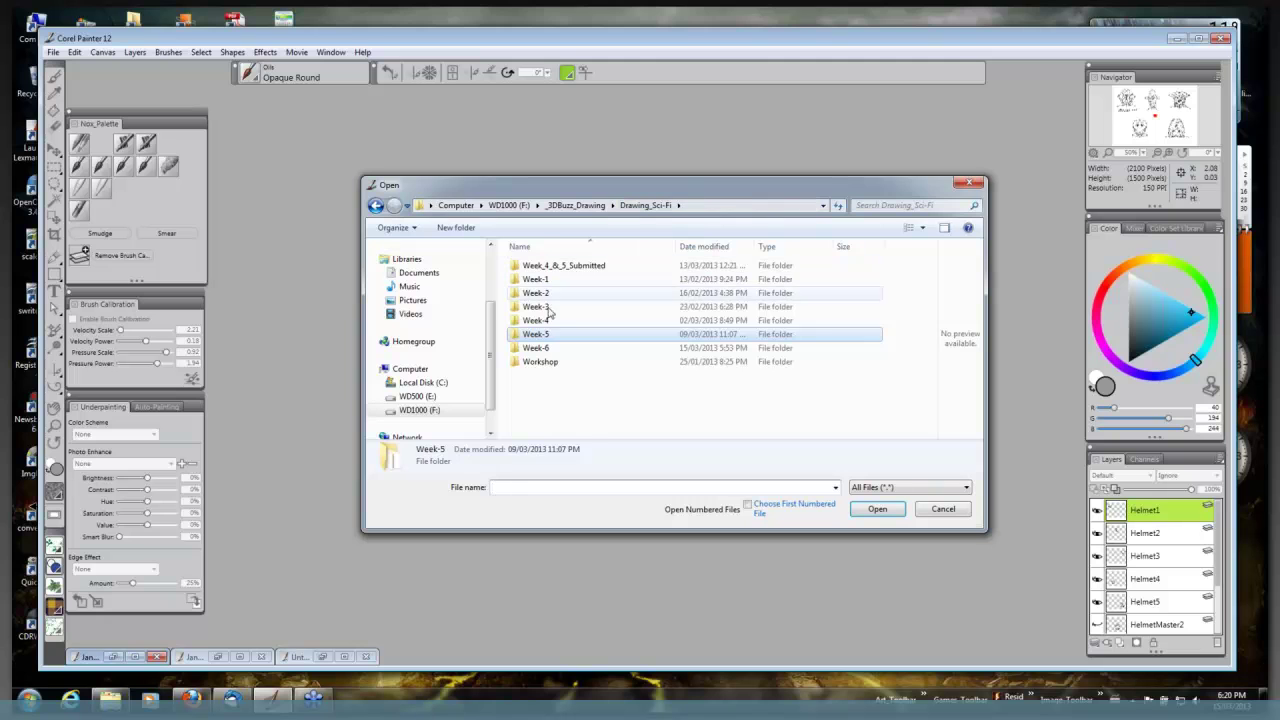
double_click(543, 320)
double_click(548, 265)
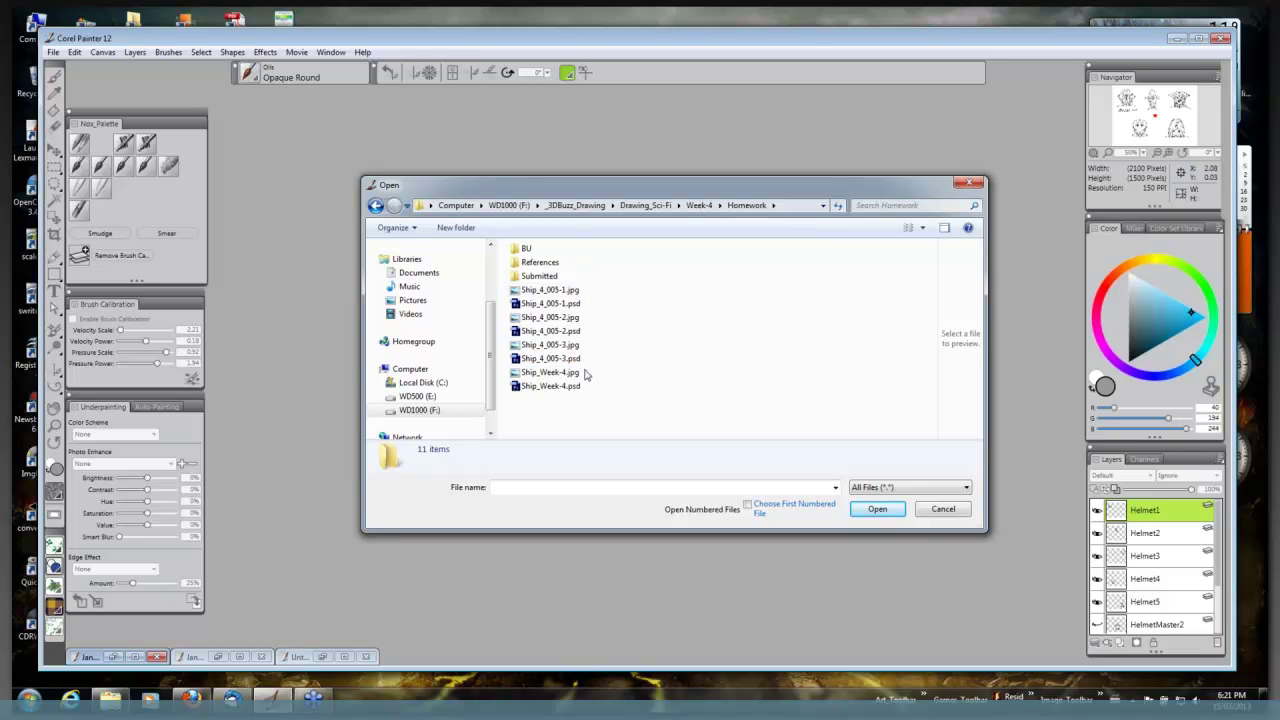
double_click(553, 277)
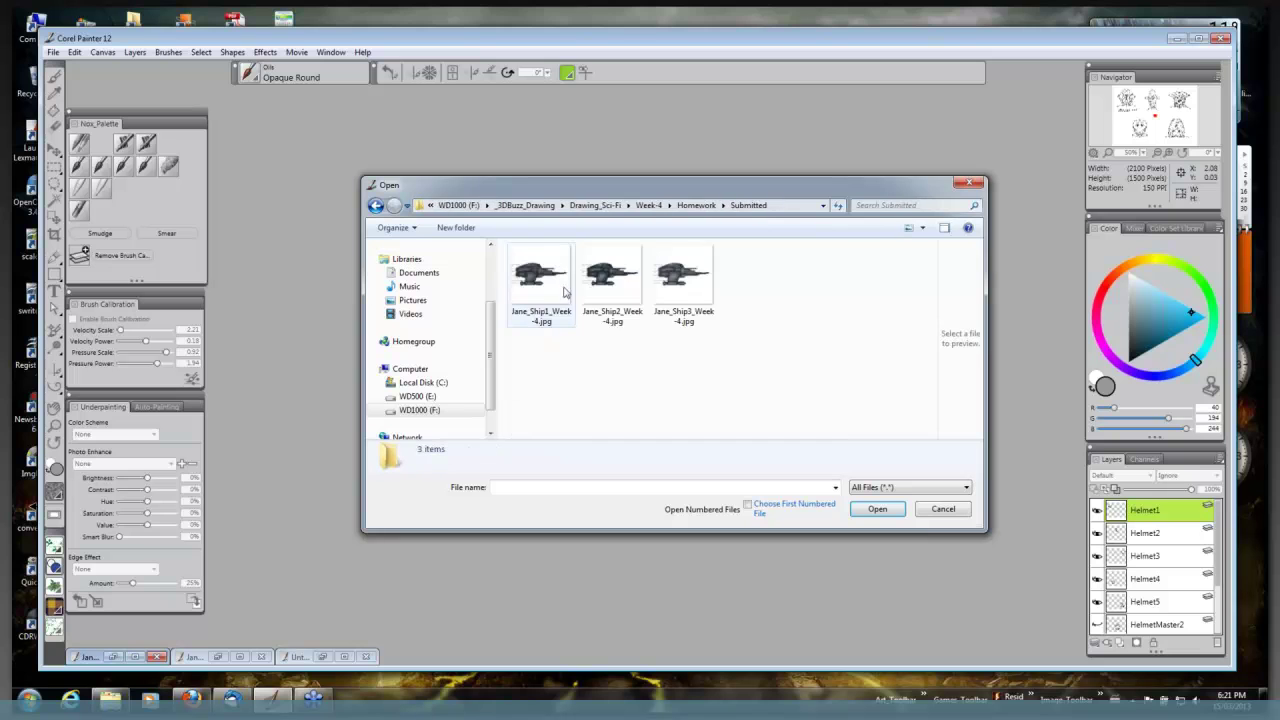
click(376, 205)
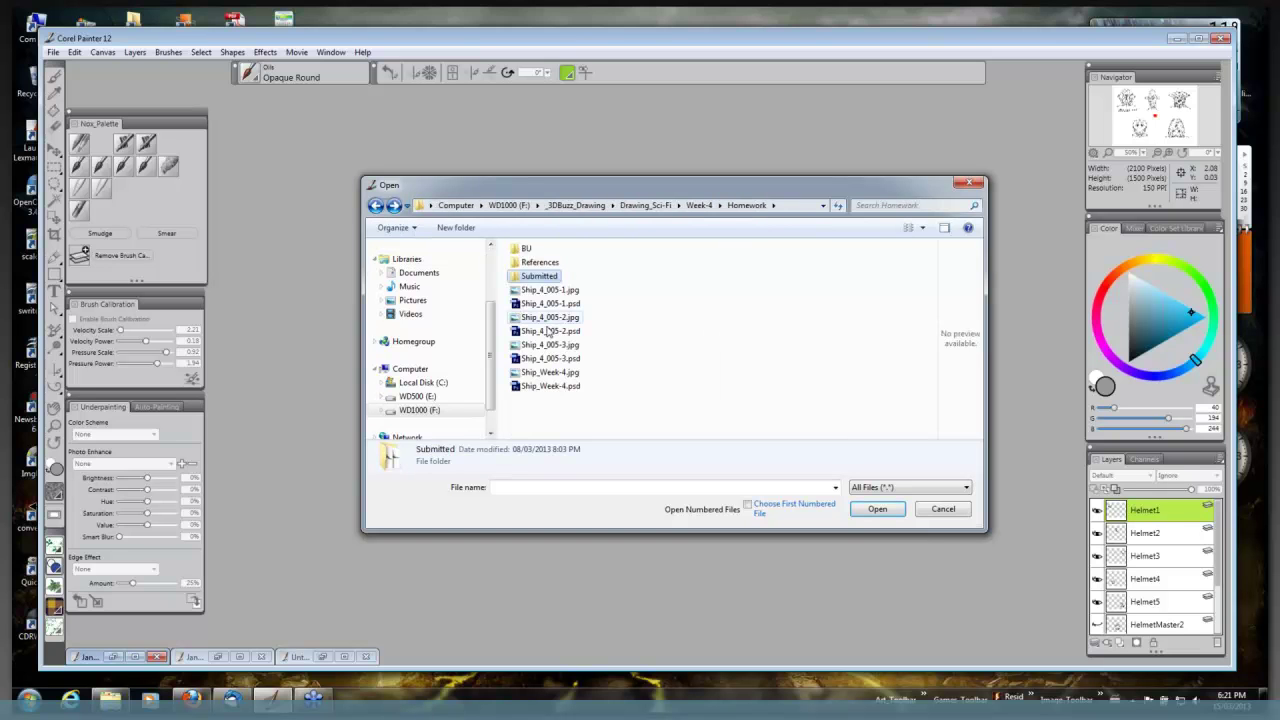
Open Ship_4_005-1.psd, accepting that it loads without its unsupported effects.
click(575, 292)
click(572, 303)
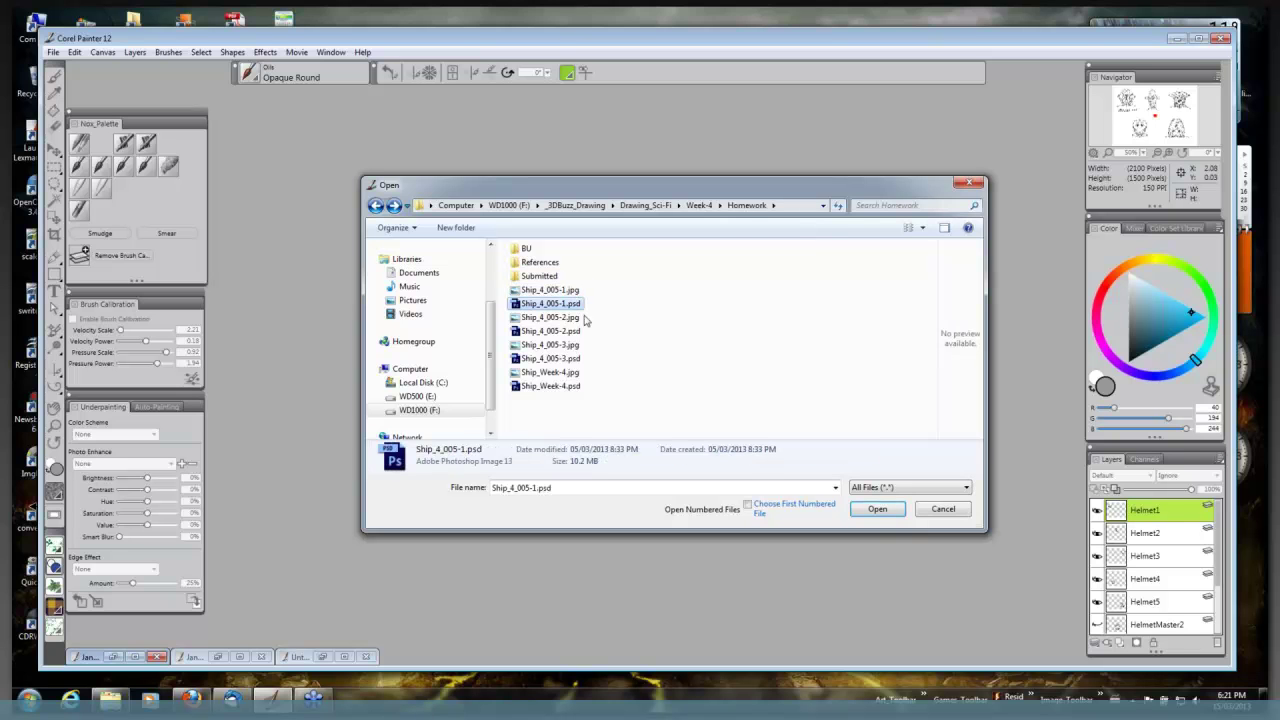
click(877, 512)
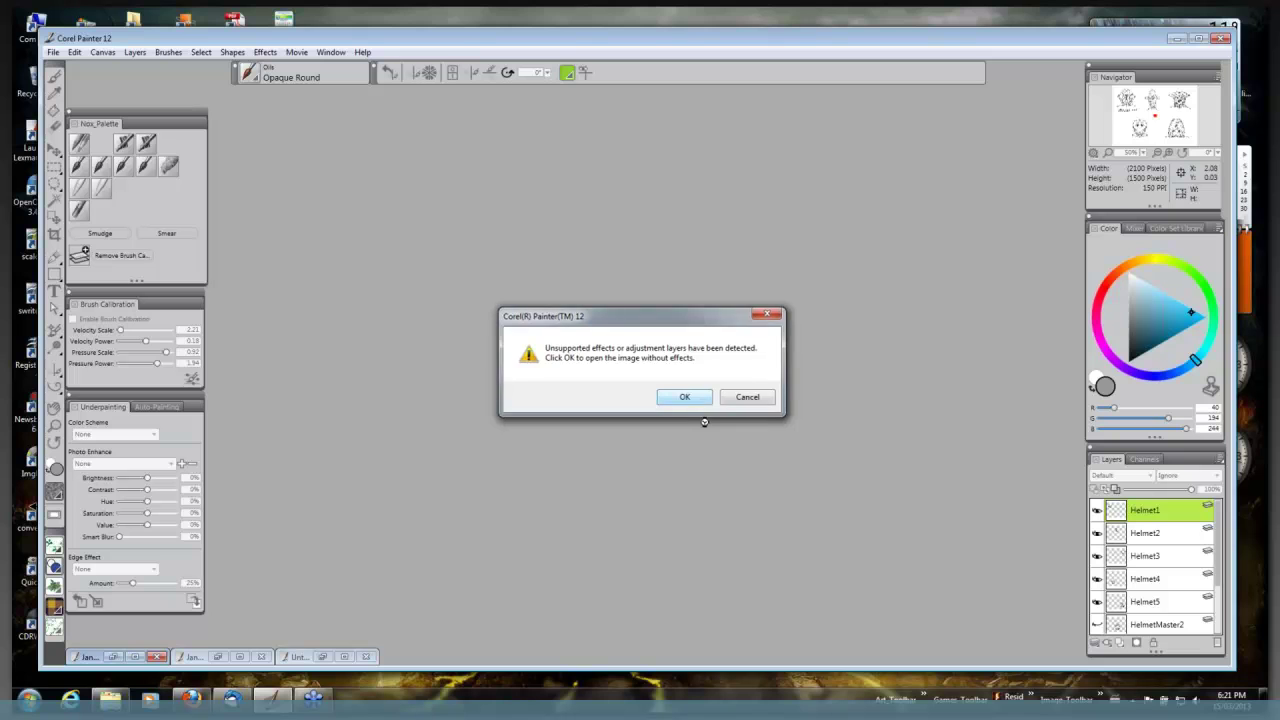
key(Return)
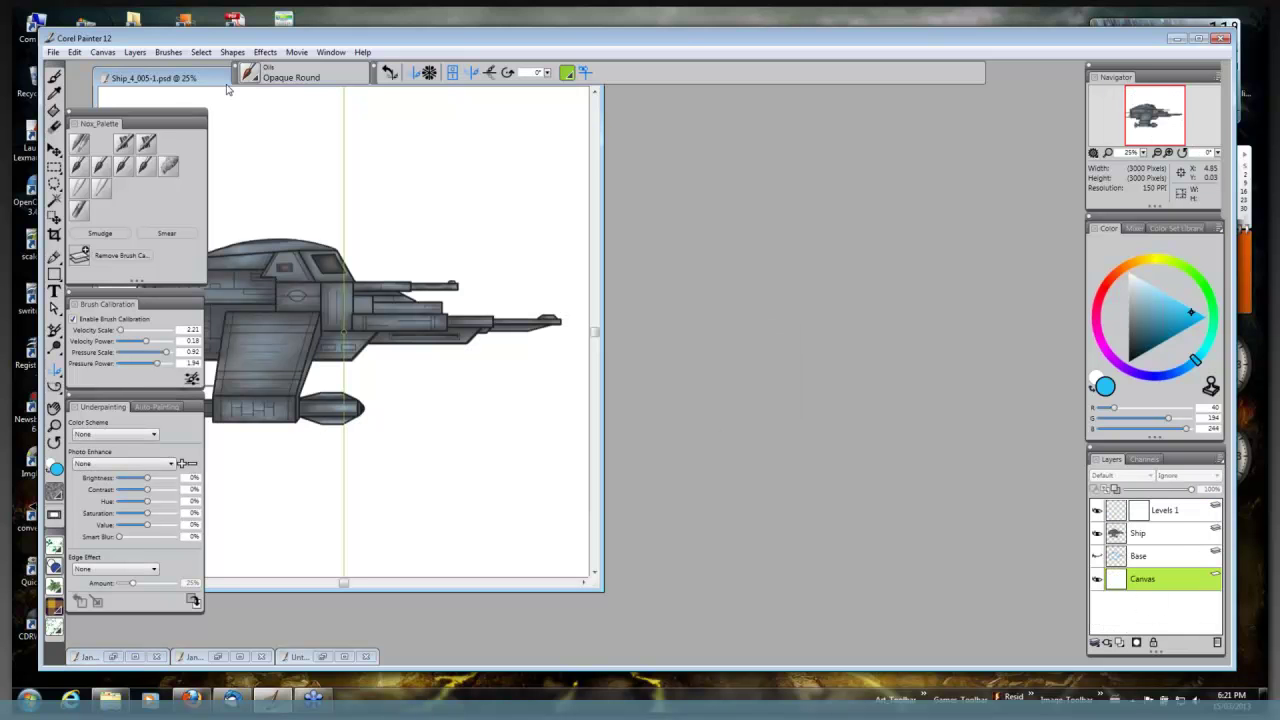
Show the whole ship image clear of the palettes with Mirror Mode off for review, and close the document.
double_click(226, 80)
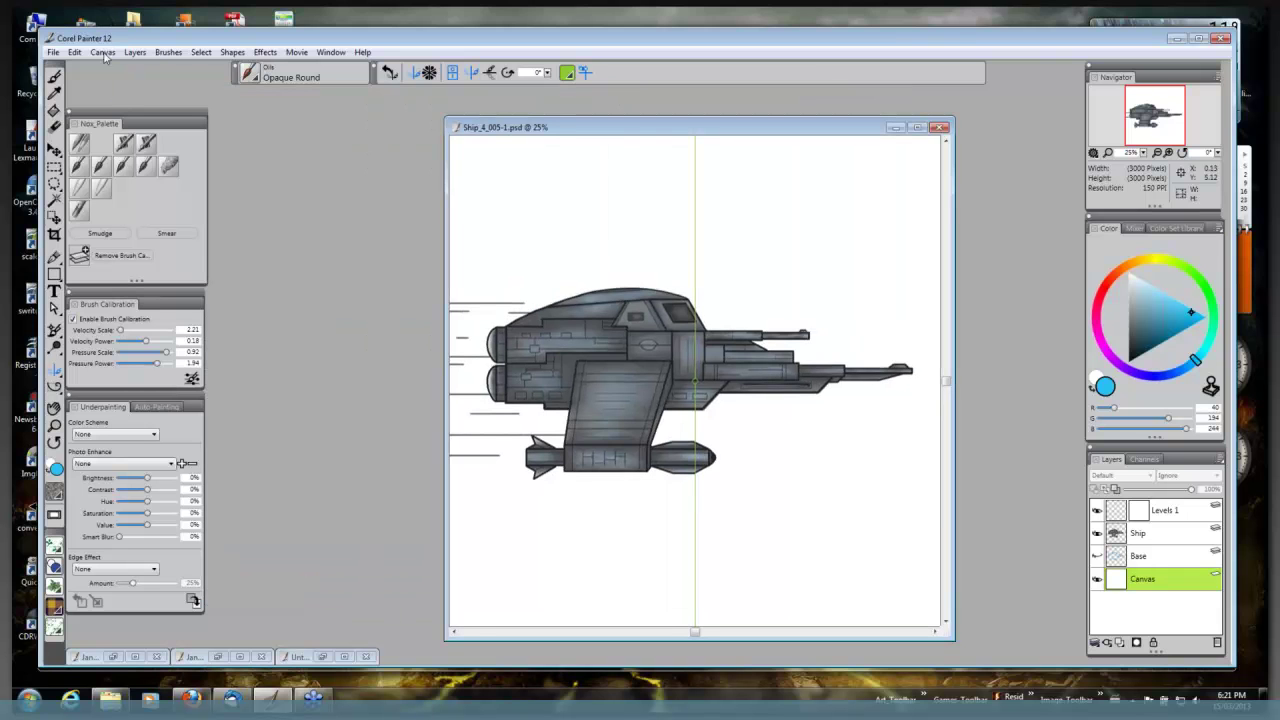
click(103, 57)
mouse_move(141, 242)
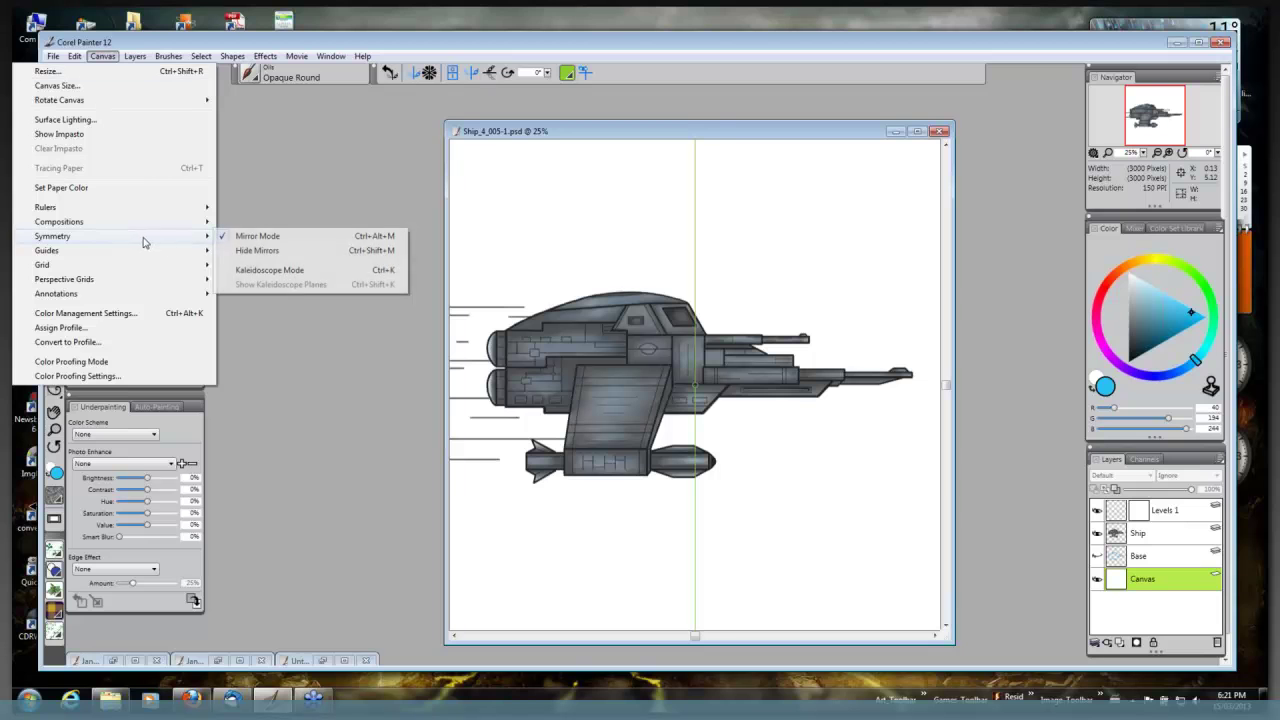
click(230, 238)
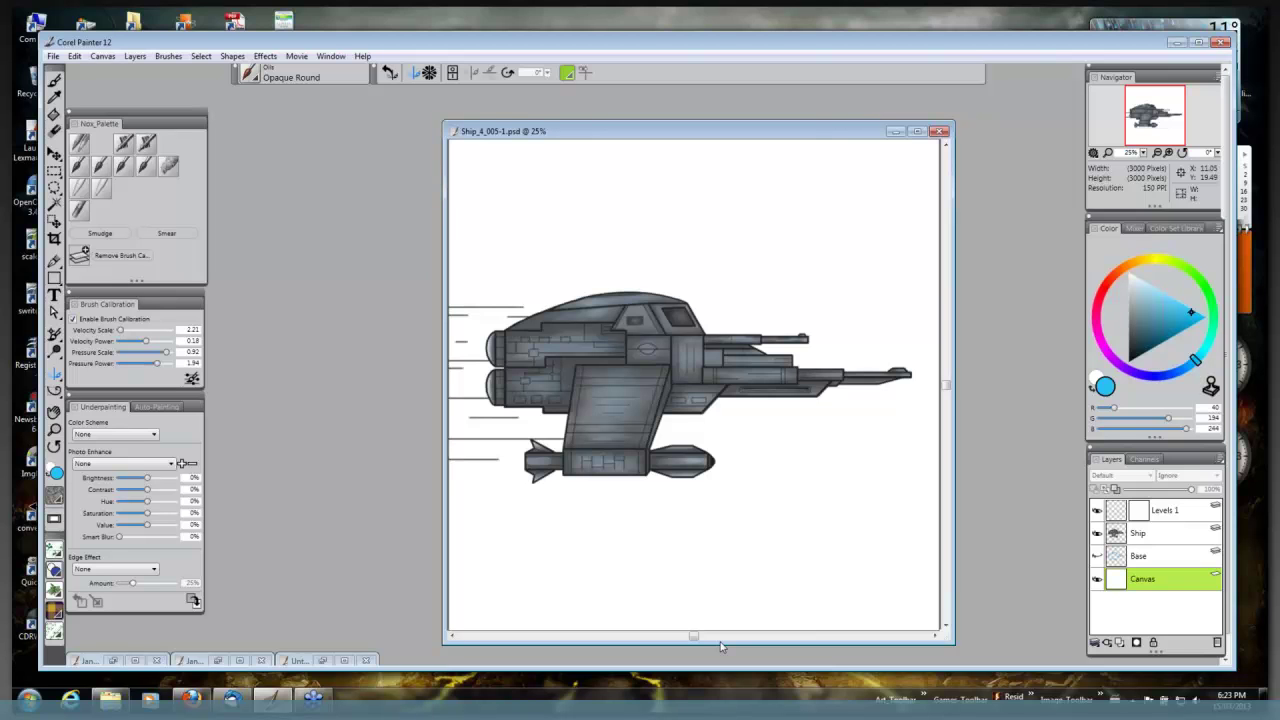
click(941, 133)
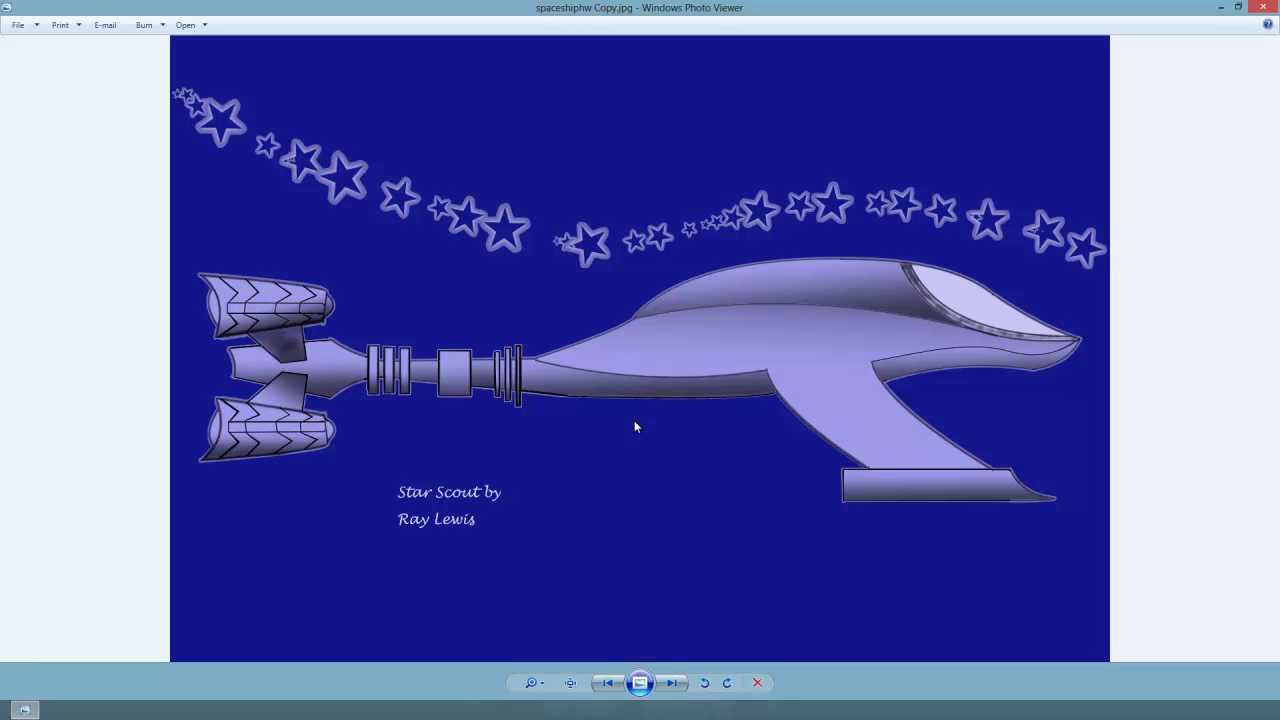
Review the submitted spaceship images in Windows Photo Viewer and bring up ship1.jpg in a maximized window.
click(672, 683)
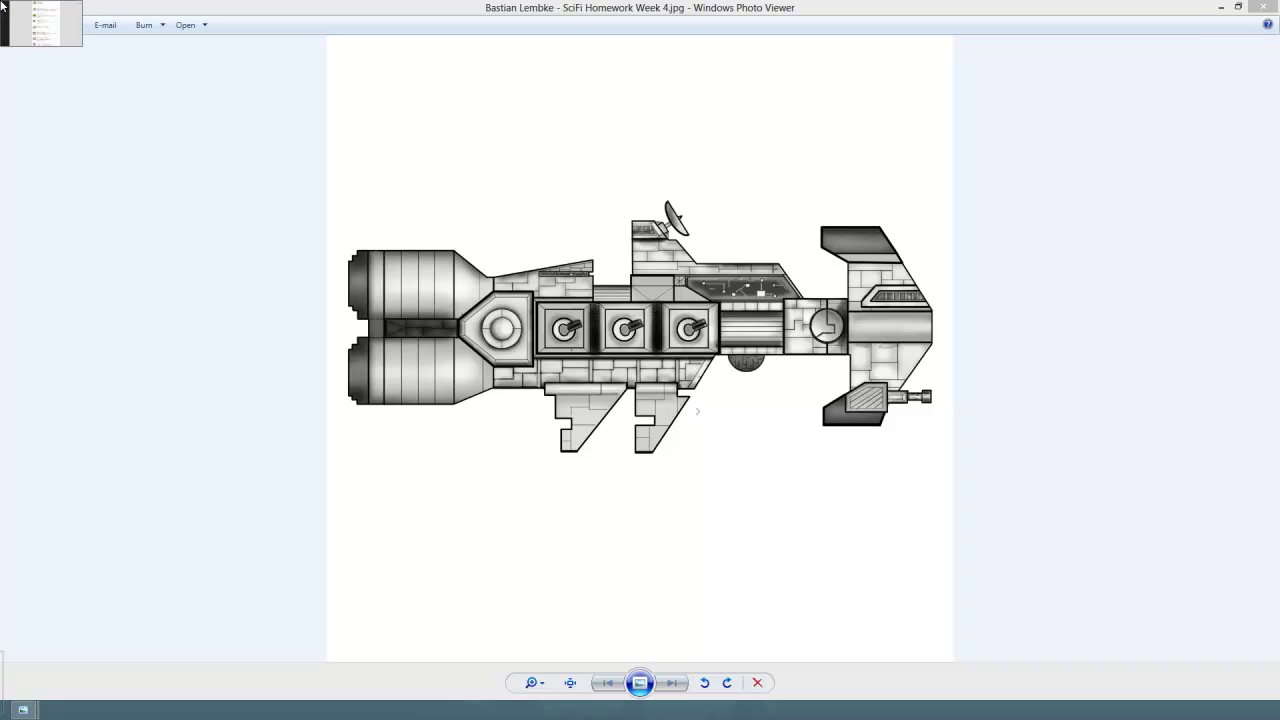
click(967, 197)
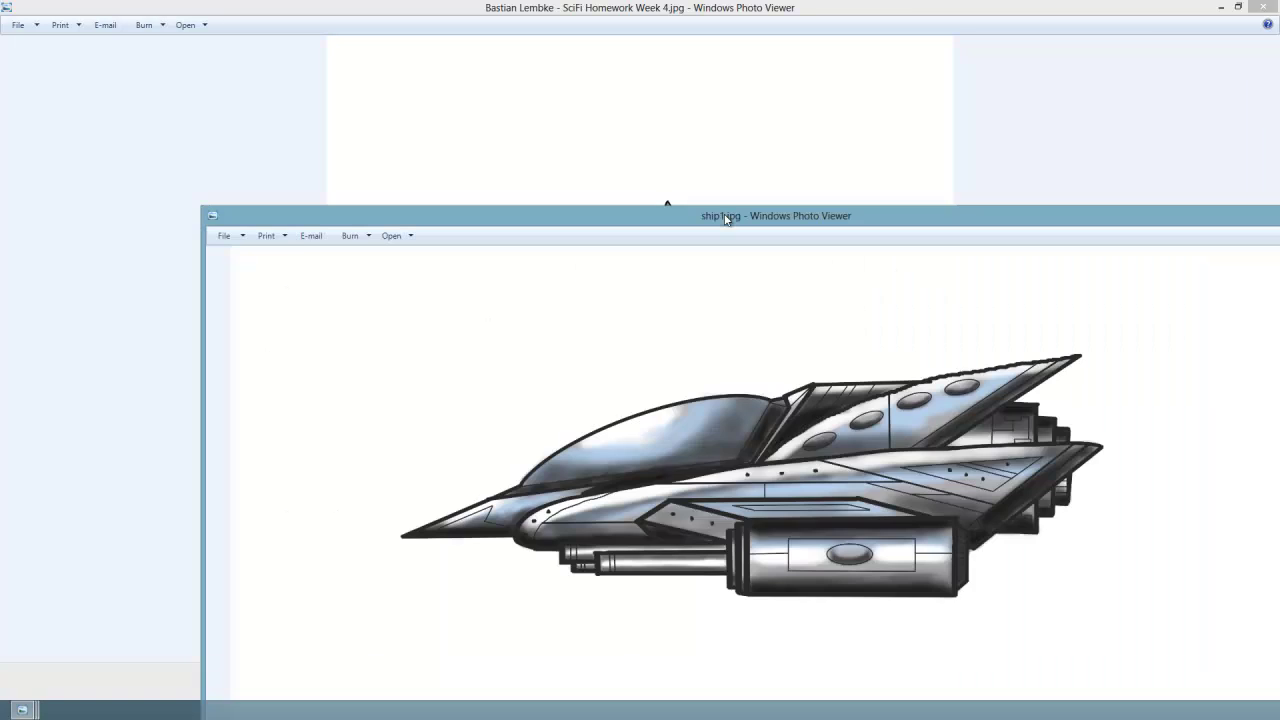
drag(728, 214, 688, 77)
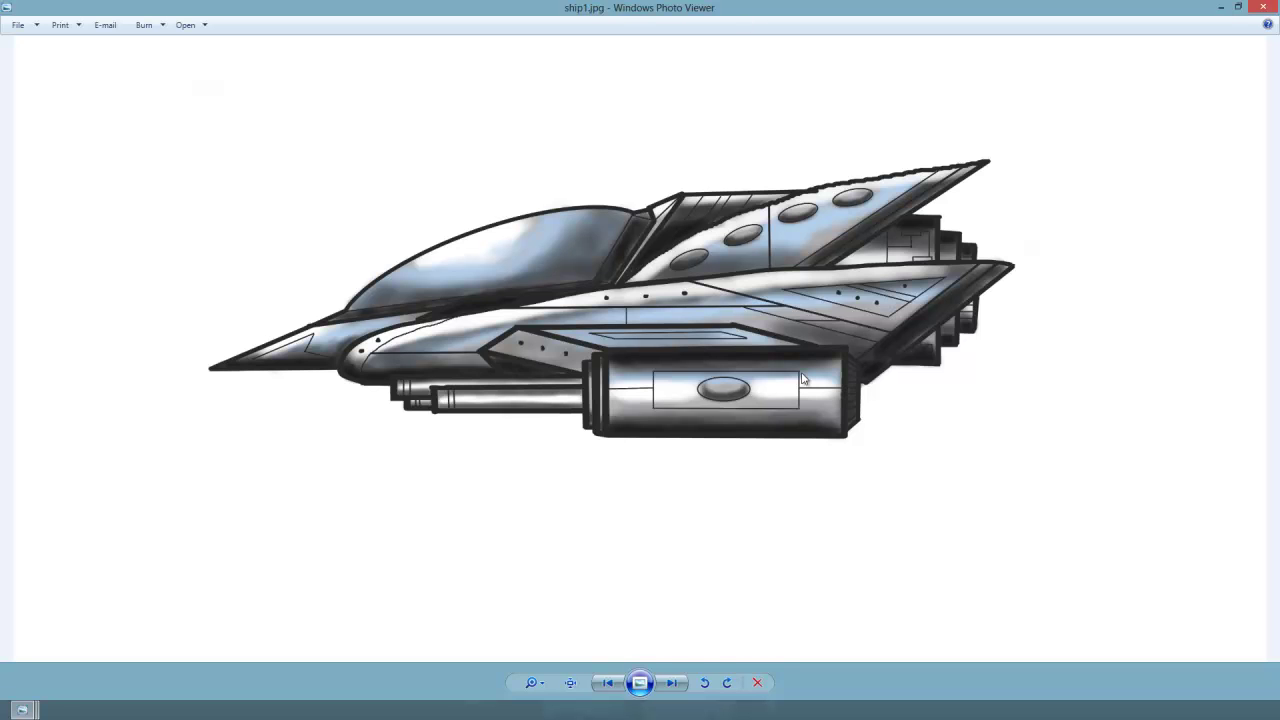
Page forward through the remaining spaceship submissions, examining the designs and shading in ship2.jpg and Ship Concept.jpg.
key(Right)
key(Right)
key(Right)
key(Right)
key(Right)
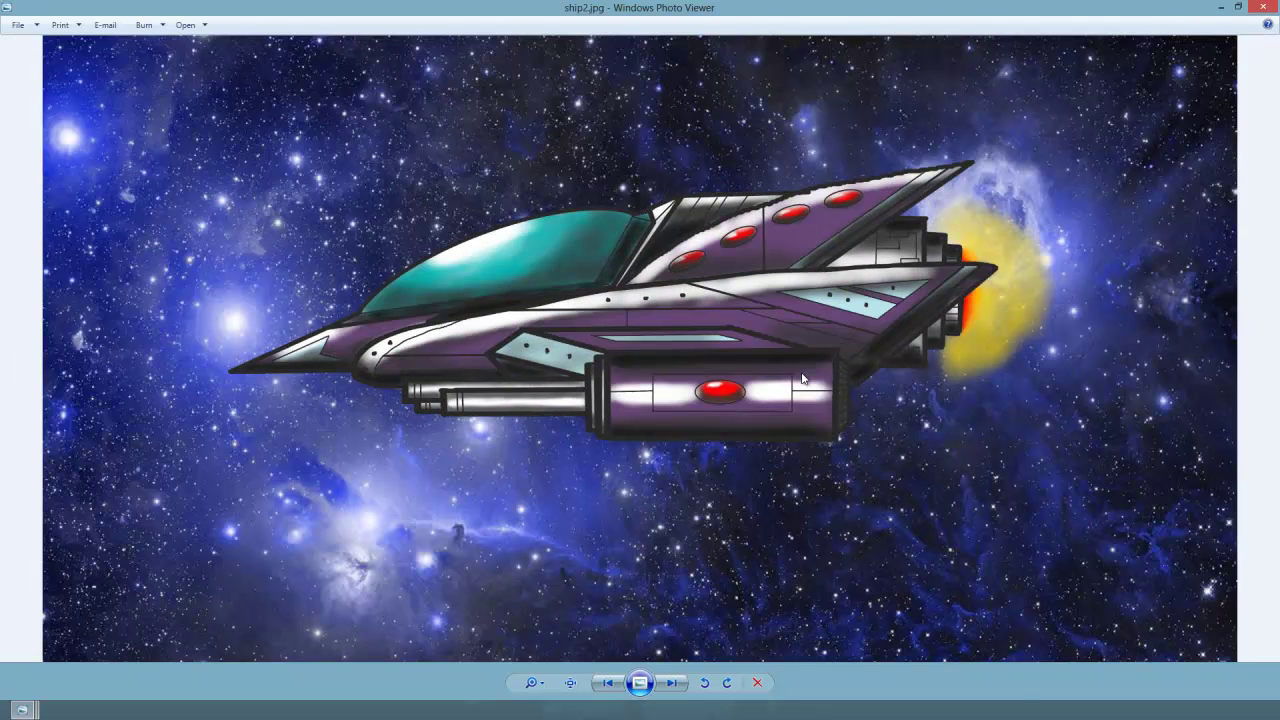
key(Right)
key(Right)
key(Right)
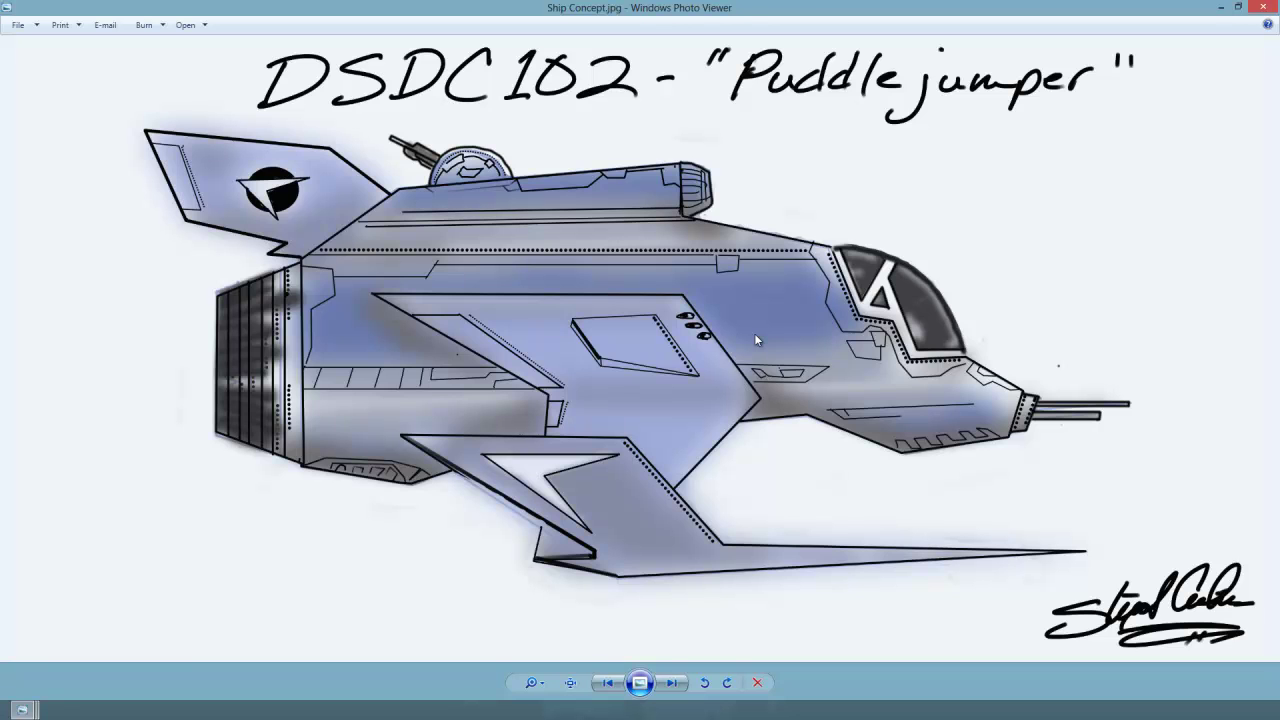
key(Right)
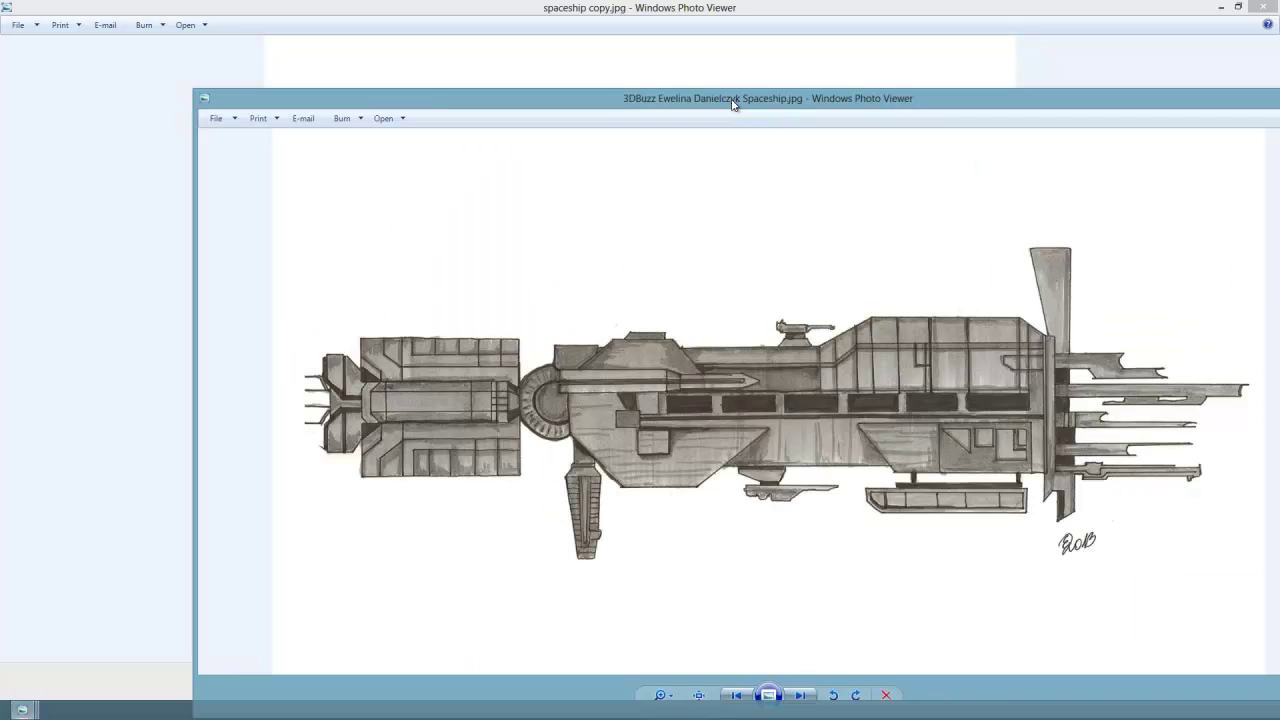
Show the grey marker spaceship drawing in a maximized window, examine its design, and page to the following submission.
double_click(799, 95)
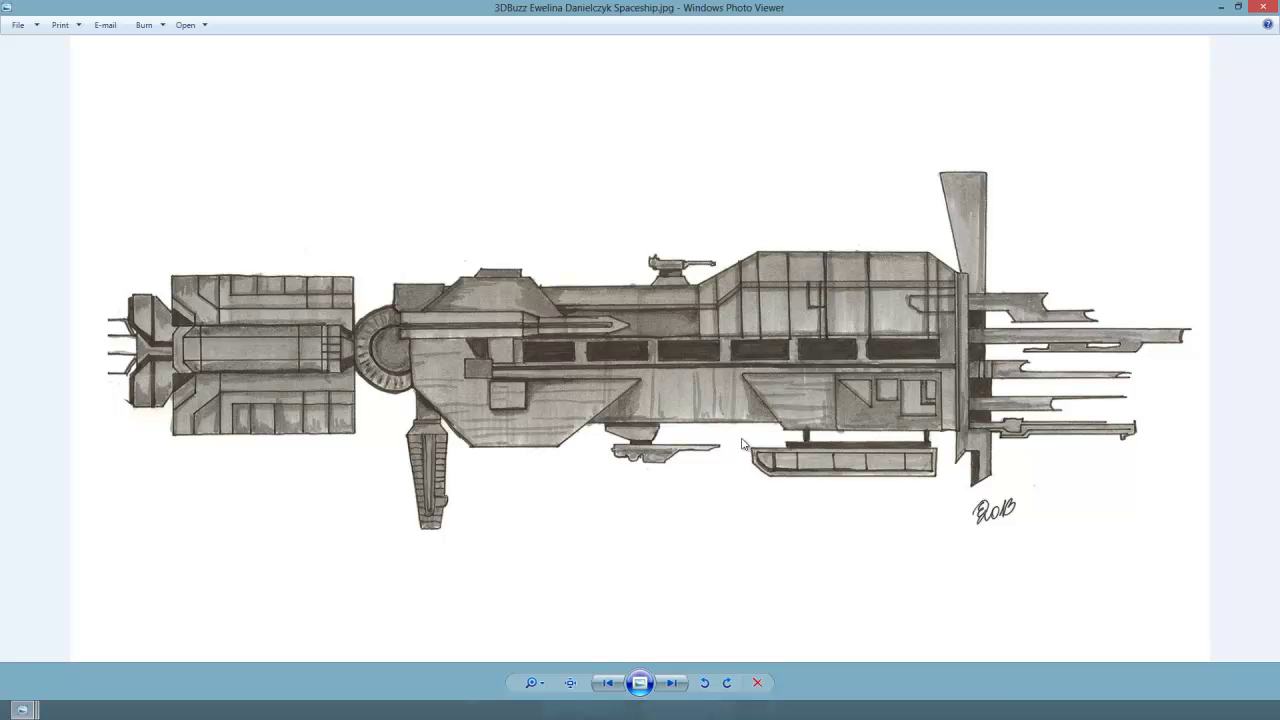
key(Right)
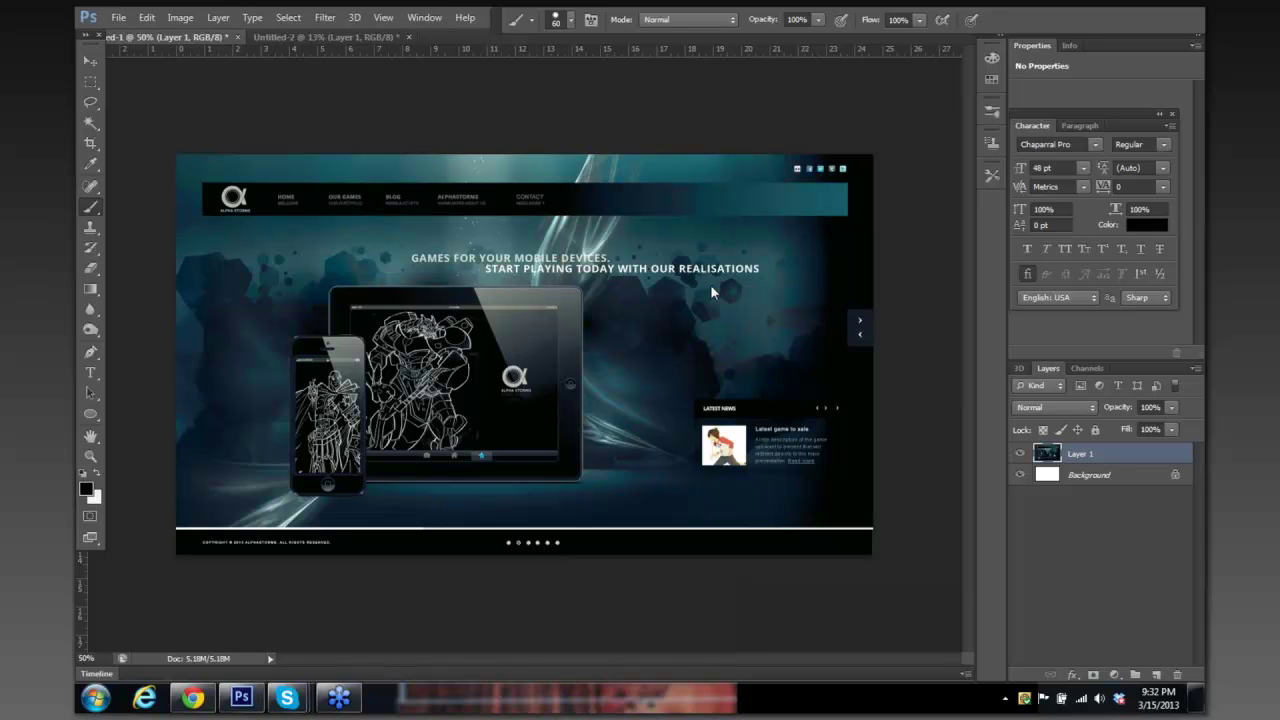
click(118, 17)
click(128, 36)
click(984, 250)
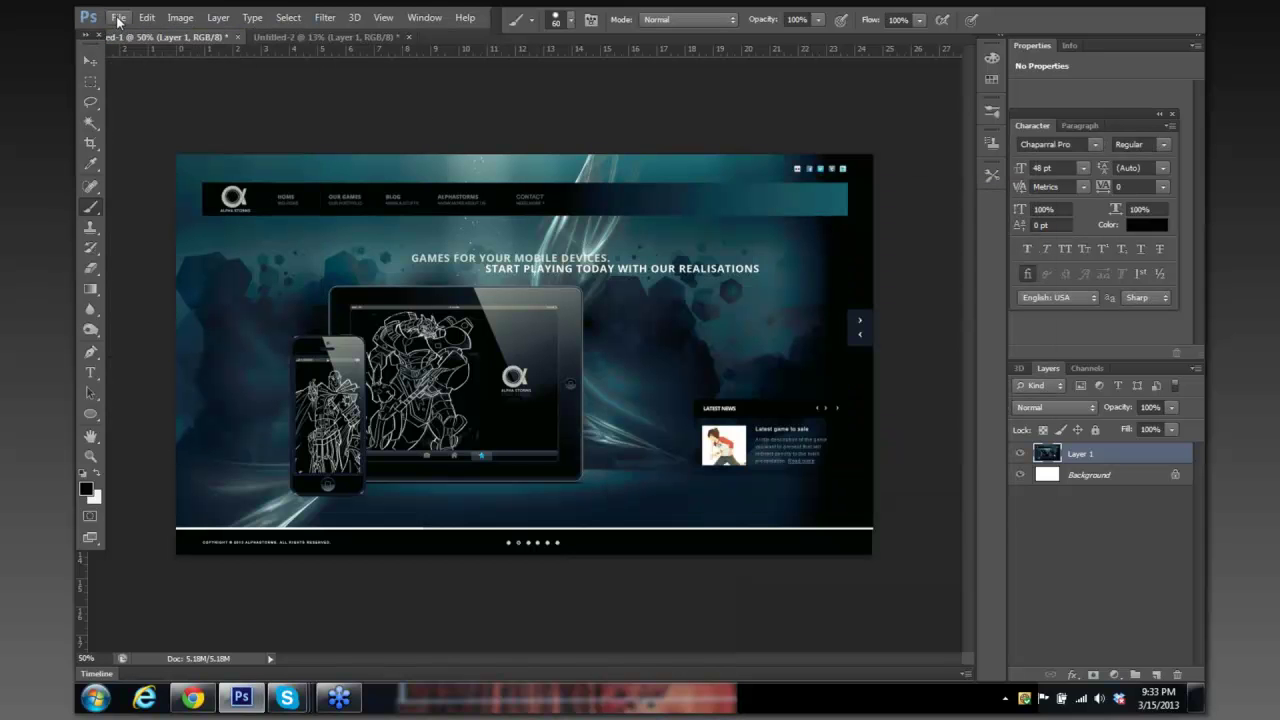
Create a new Photoshop document with a white background, 20 inches wide and 20 inches high, at 300 pixels/inch.
click(118, 17)
click(130, 36)
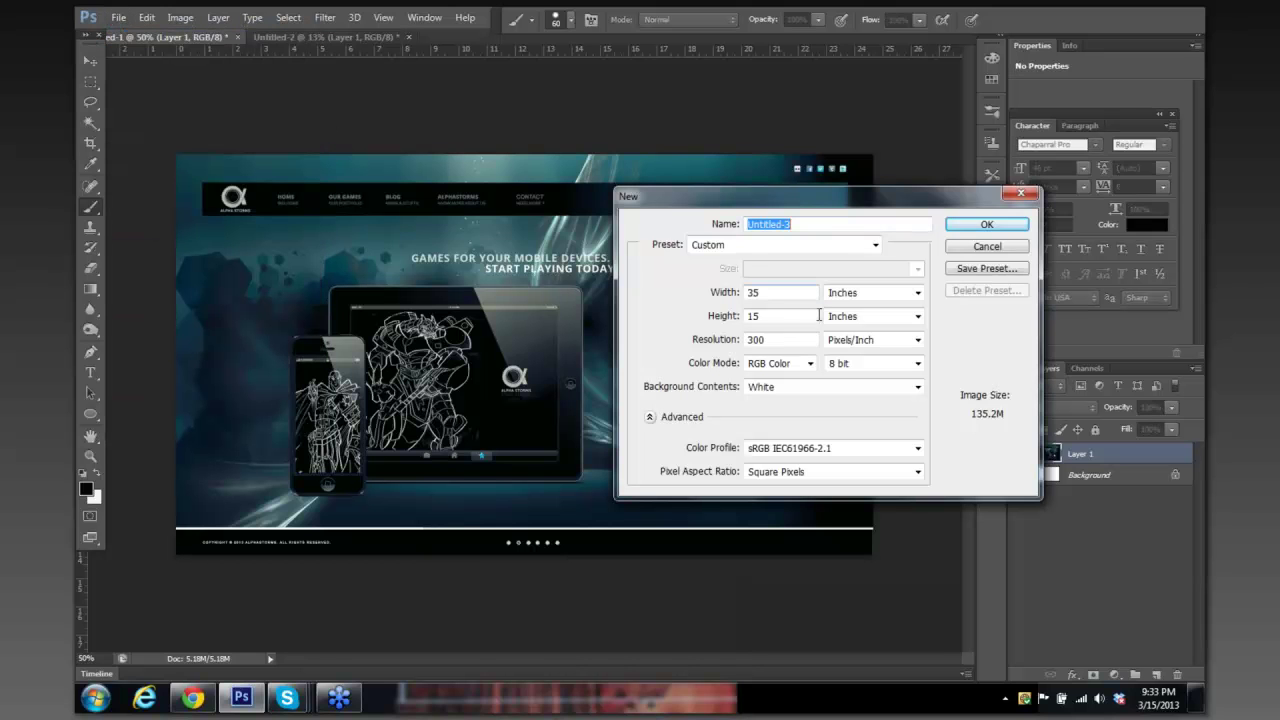
double_click(751, 316)
text(20)
double_click(751, 293)
text(24)
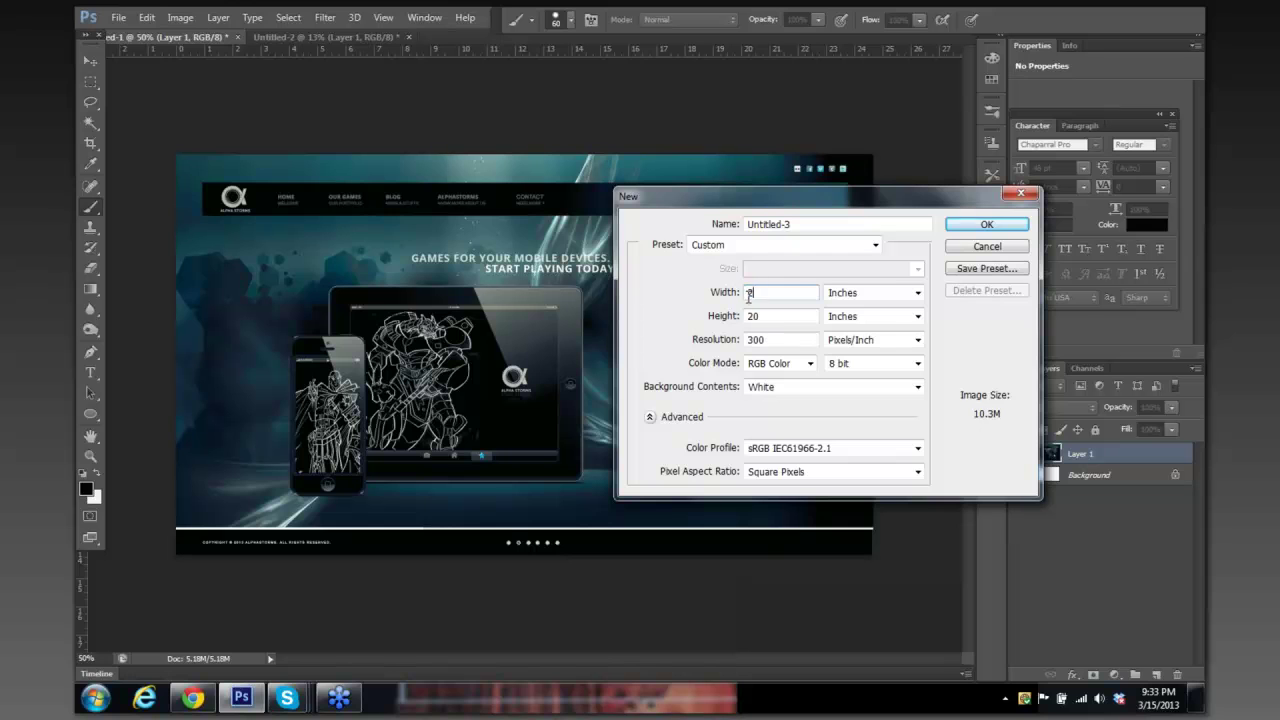
click(986, 226)
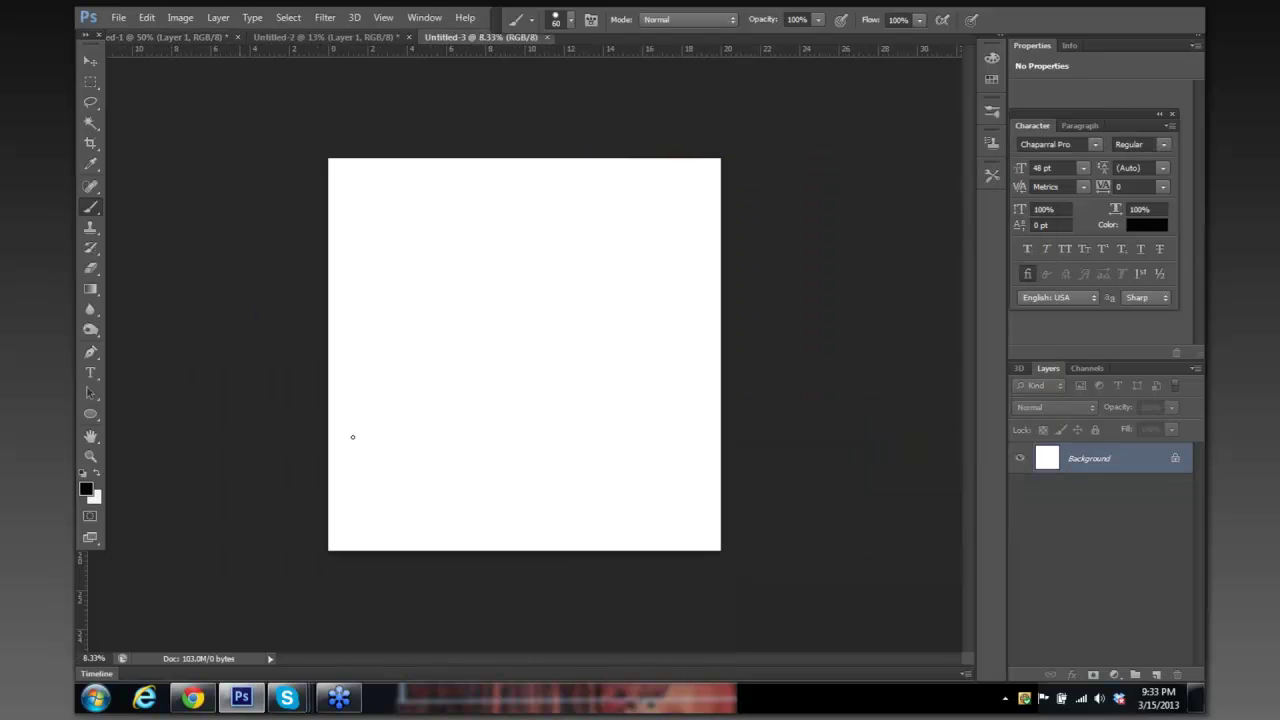
Add a new layer and prepare the brush with a light blue foreground colour at 52% opacity.
click(1156, 675)
click(87, 488)
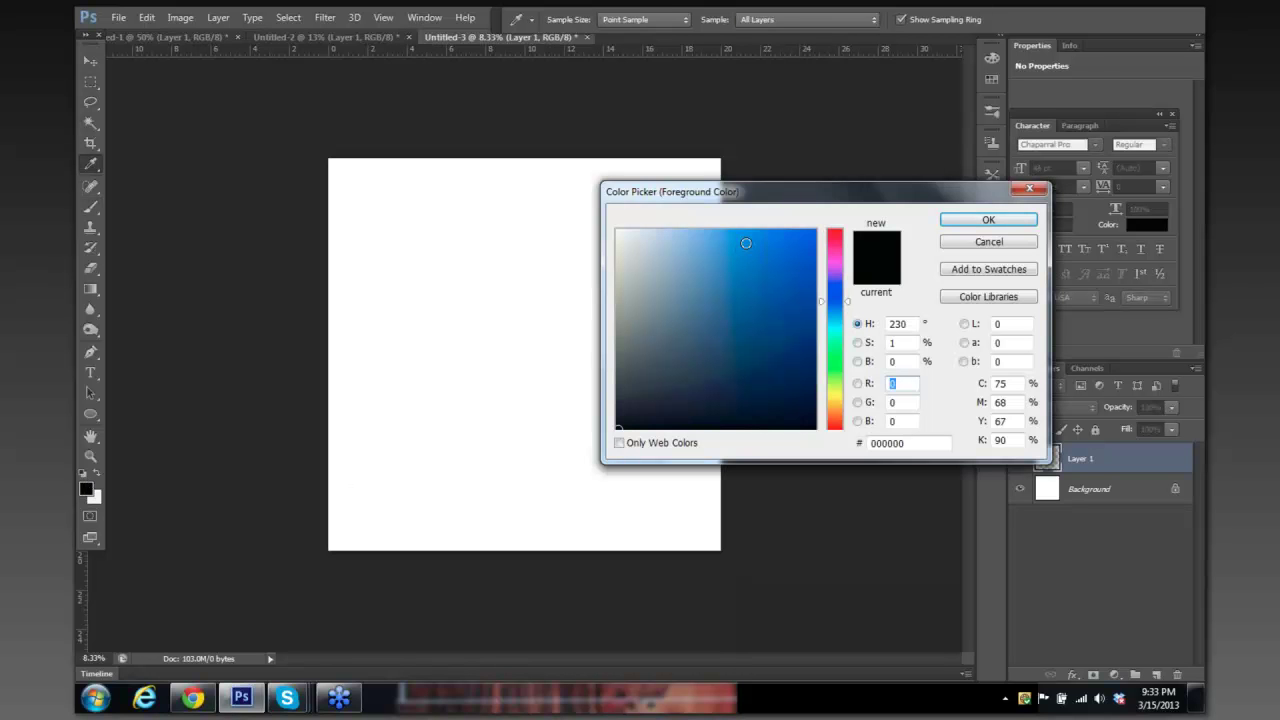
click(723, 241)
click(980, 220)
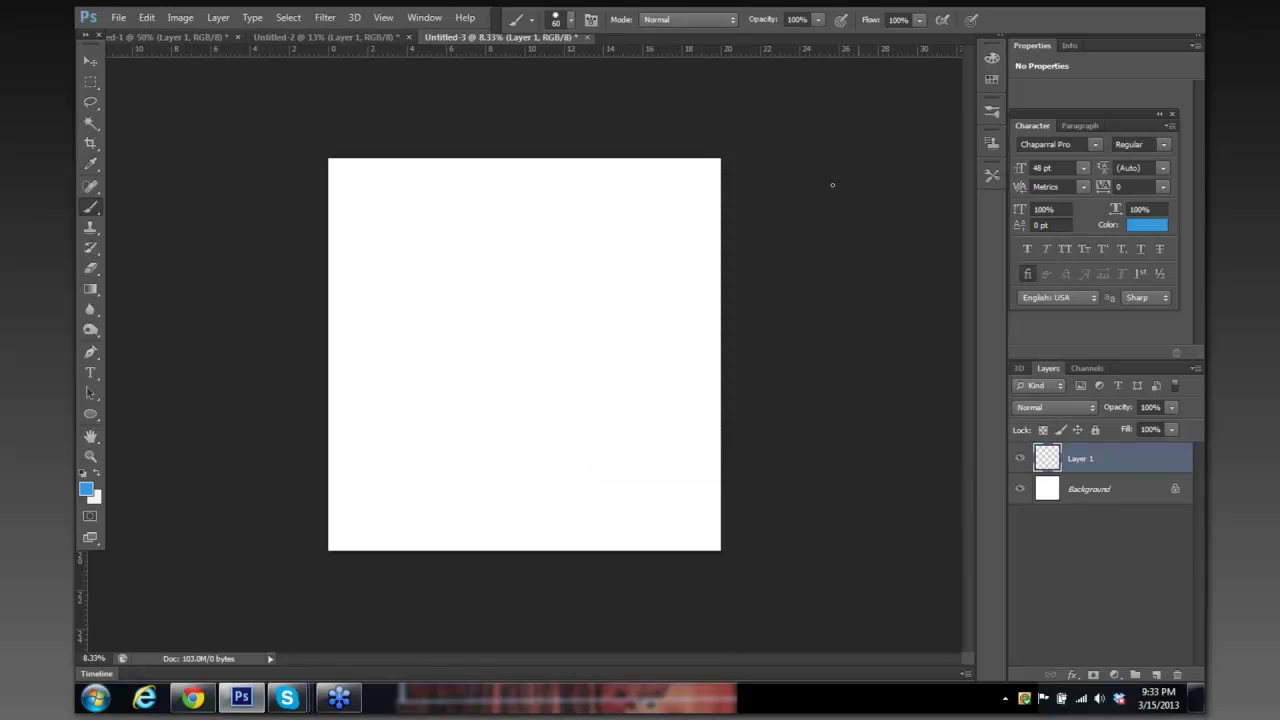
click(818, 19)
drag(820, 36, 776, 42)
drag(530, 231, 561, 287)
key(ctrl+z)
mouse_move(537, 297)
mouse_down()
mouse_move(566, 314)
mouse_move(526, 303)
mouse_up()
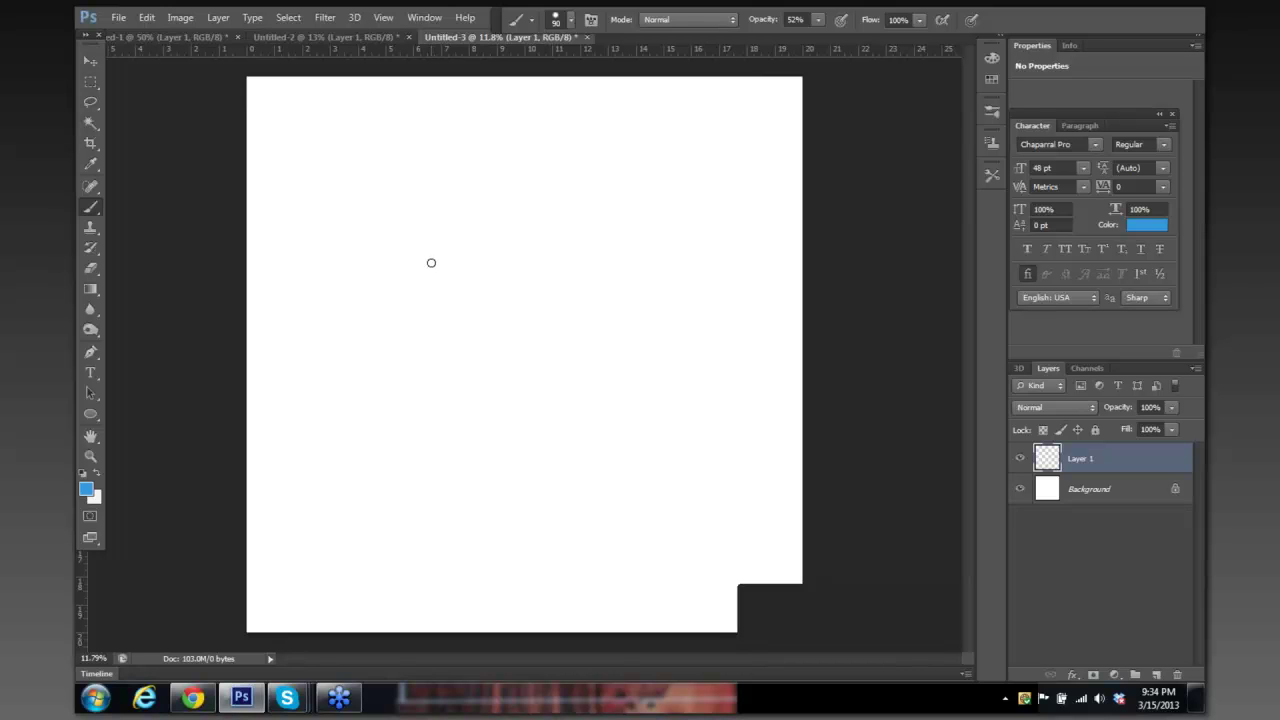
Sketch the creature's wide rounded head with a 90 px brush, adding two pointed ears with inner ear lines.
mouse_move(476, 242)
mouse_down()
mouse_move(494, 237)
mouse_move(414, 286)
mouse_move(409, 306)
mouse_move(414, 357)
mouse_move(449, 390)
mouse_move(511, 411)
mouse_move(623, 374)
mouse_move(637, 340)
mouse_up()
mouse_move(490, 237)
mouse_down()
mouse_move(546, 237)
mouse_move(614, 263)
mouse_move(637, 340)
mouse_up()
mouse_move(416, 264)
mouse_down()
mouse_move(423, 174)
mouse_move(475, 237)
mouse_up()
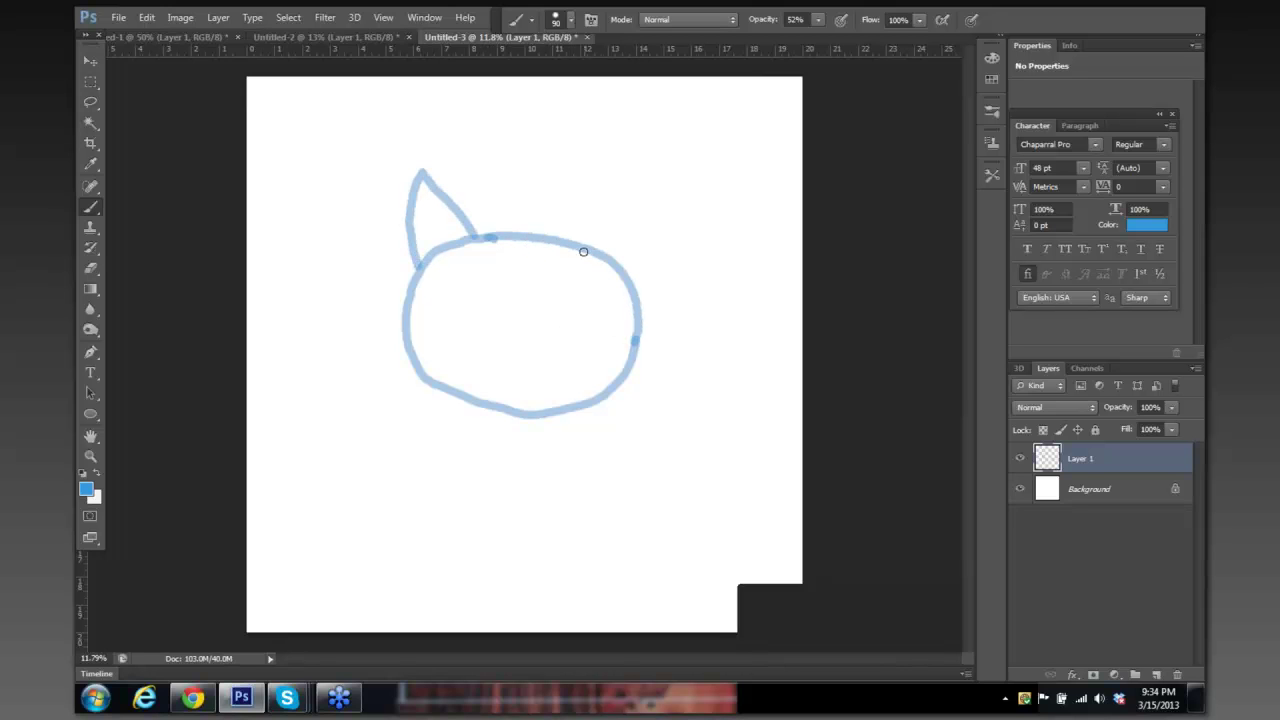
mouse_move(595, 249)
mouse_down()
mouse_move(627, 189)
mouse_move(640, 295)
mouse_up()
mouse_move(433, 204)
mouse_down()
mouse_move(456, 234)
mouse_move(423, 222)
mouse_move(425, 242)
mouse_up()
mouse_move(606, 252)
mouse_down()
mouse_move(621, 233)
mouse_move(631, 267)
mouse_up()
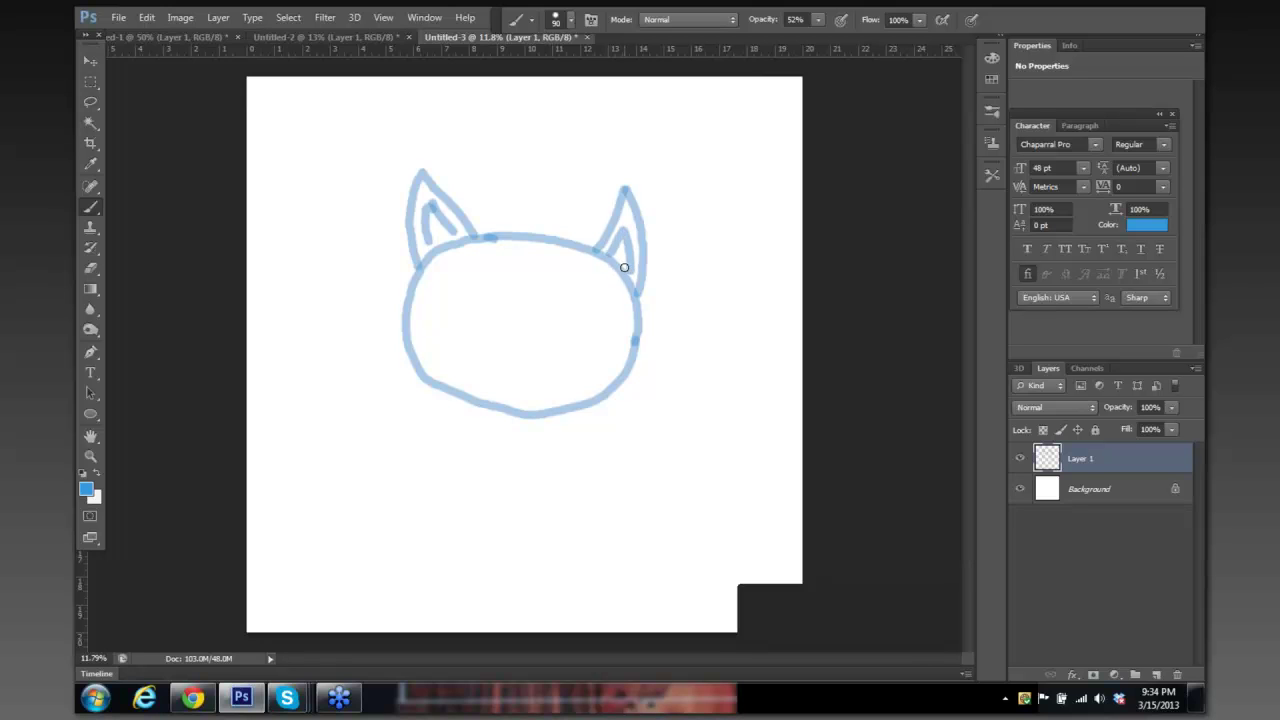
Sketch two round eyes inside the head with slanted angry lids and pupils looking inward.
mouse_move(486, 291)
mouse_down()
mouse_move(448, 318)
mouse_move(478, 348)
mouse_move(502, 336)
mouse_move(486, 289)
mouse_up()
mouse_move(585, 296)
mouse_down()
mouse_move(549, 339)
mouse_move(566, 358)
mouse_move(590, 350)
mouse_move(572, 298)
mouse_up()
mouse_move(454, 300)
mouse_down()
mouse_move(505, 328)
mouse_move(598, 311)
mouse_up()
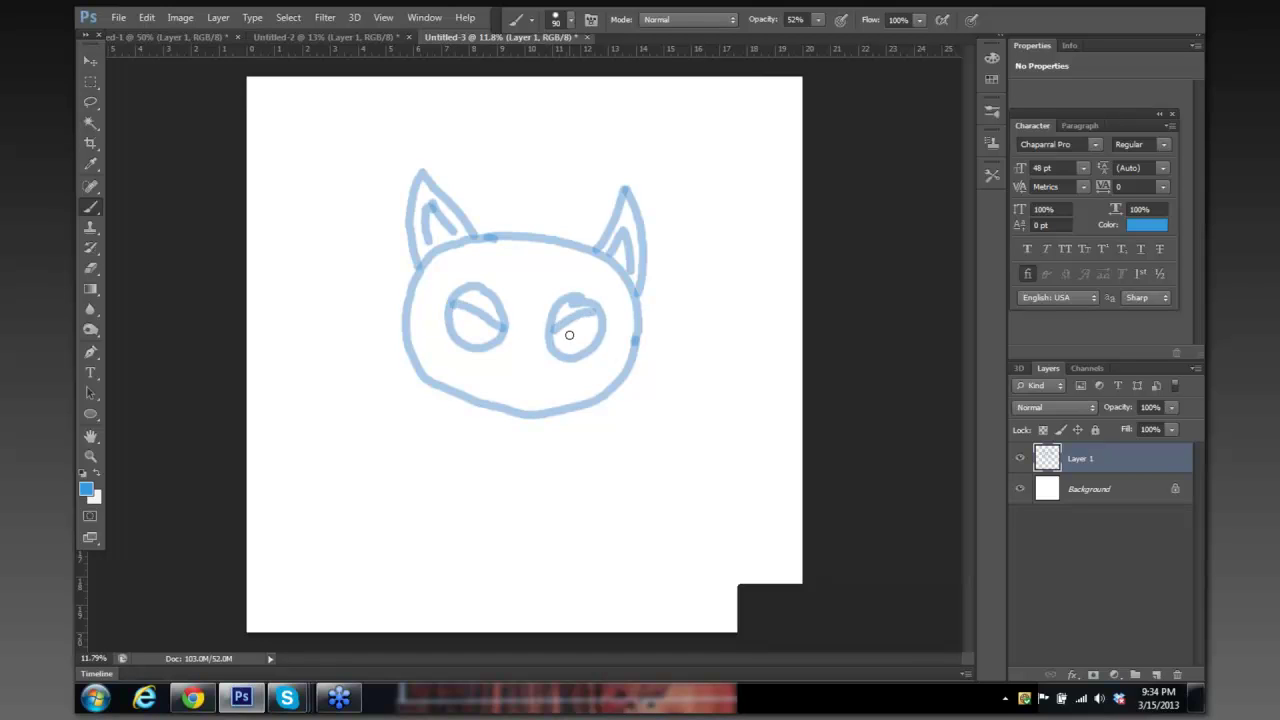
click(474, 317)
drag(479, 341, 499, 330)
mouse_move(576, 322)
mouse_down()
mouse_move(568, 350)
mouse_move(558, 332)
mouse_move(581, 328)
mouse_up()
Draw a wide grinning mouth below the eyes and fill it with jagged teeth using a 35 px brush.
drag(435, 352, 615, 367)
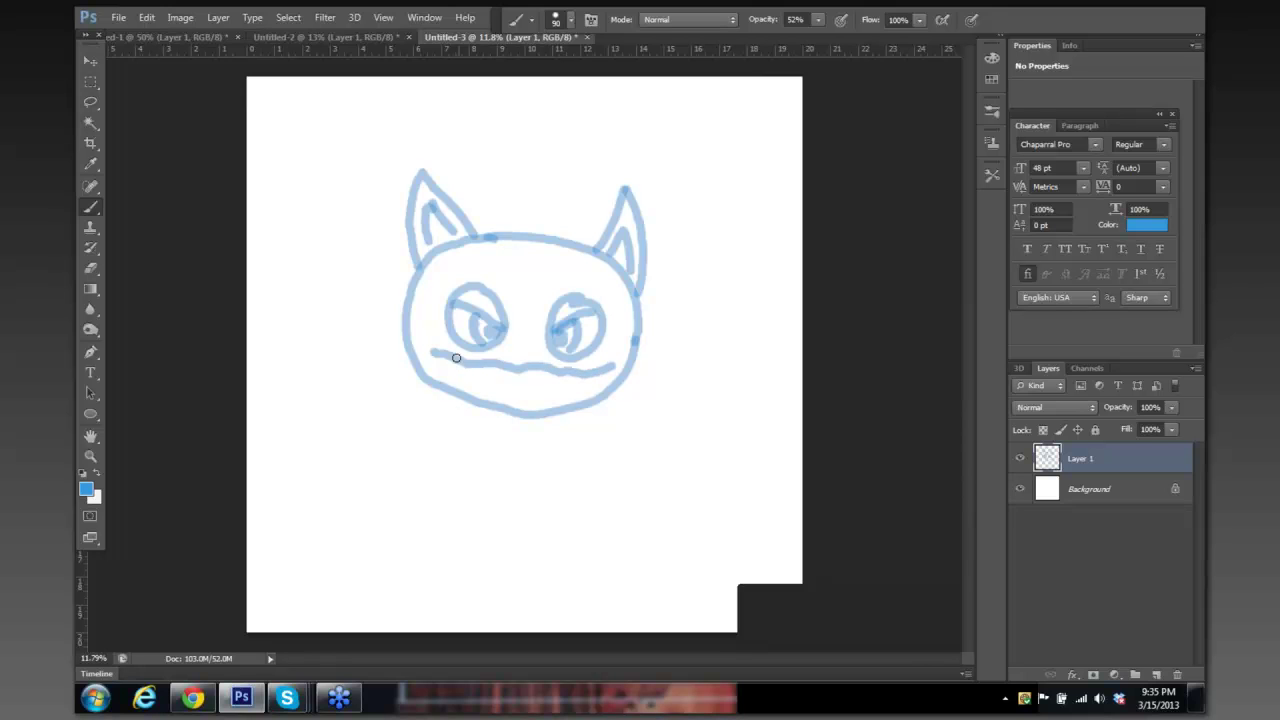
mouse_move(435, 353)
mouse_down()
mouse_move(508, 399)
mouse_move(555, 396)
mouse_move(607, 364)
mouse_up()
key(bracketleft)
key(bracketleft)
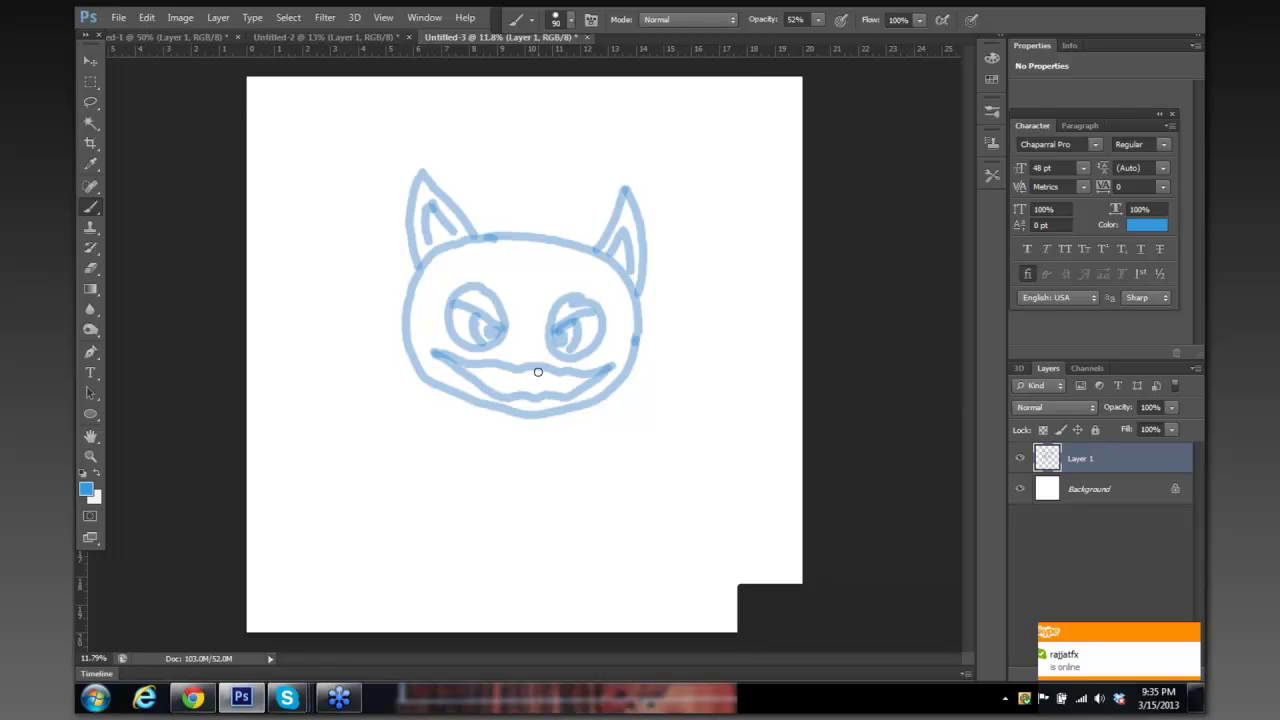
mouse_move(469, 366)
mouse_down()
mouse_move(517, 381)
mouse_move(577, 376)
mouse_up()
drag(500, 391, 561, 377)
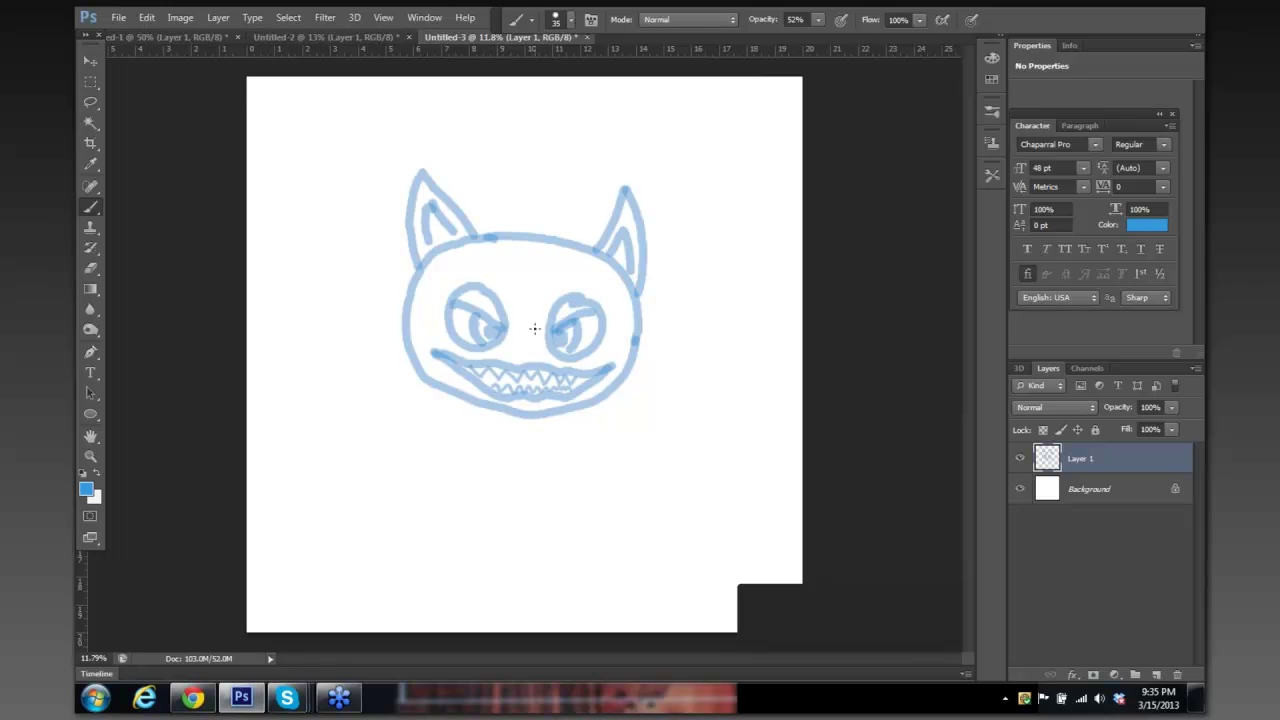
Erase the head outline where it crosses the bases of both ears.
key(e)
drag(451, 246, 431, 257)
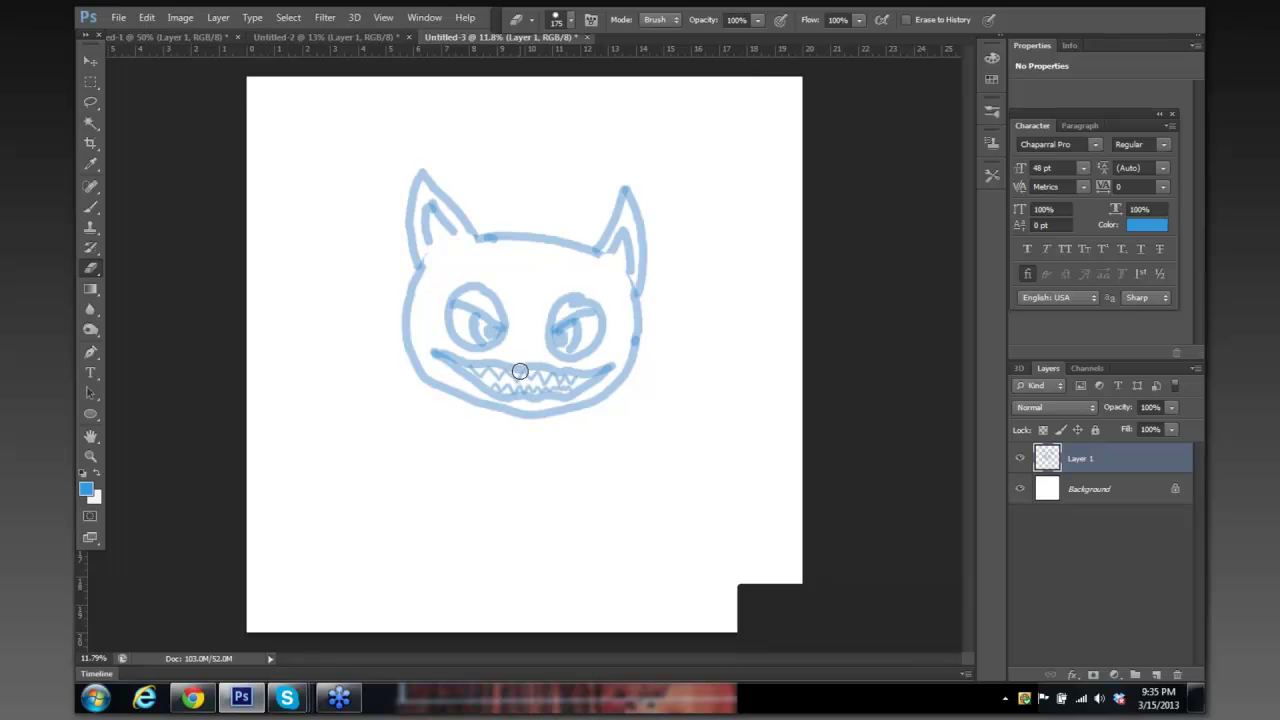
Sketch the creature's small torso and two stubby legs below the head with a 100 px brush.
key(b)
key(bracketright)
key(bracketright)
mouse_move(465, 403)
mouse_down()
mouse_move(468, 462)
mouse_move(576, 481)
mouse_up()
drag(574, 410, 574, 435)
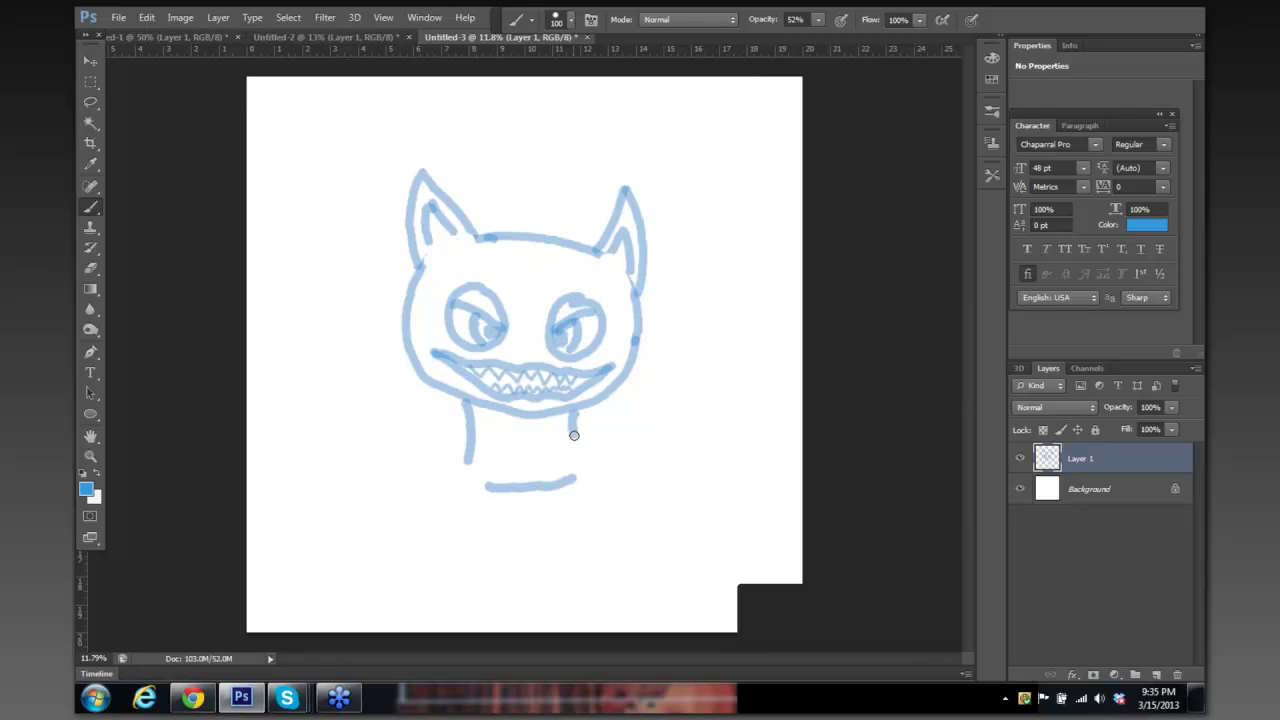
mouse_move(465, 469)
mouse_down()
mouse_move(435, 518)
mouse_move(441, 541)
mouse_move(491, 544)
mouse_move(502, 507)
mouse_up()
drag(589, 462, 606, 517)
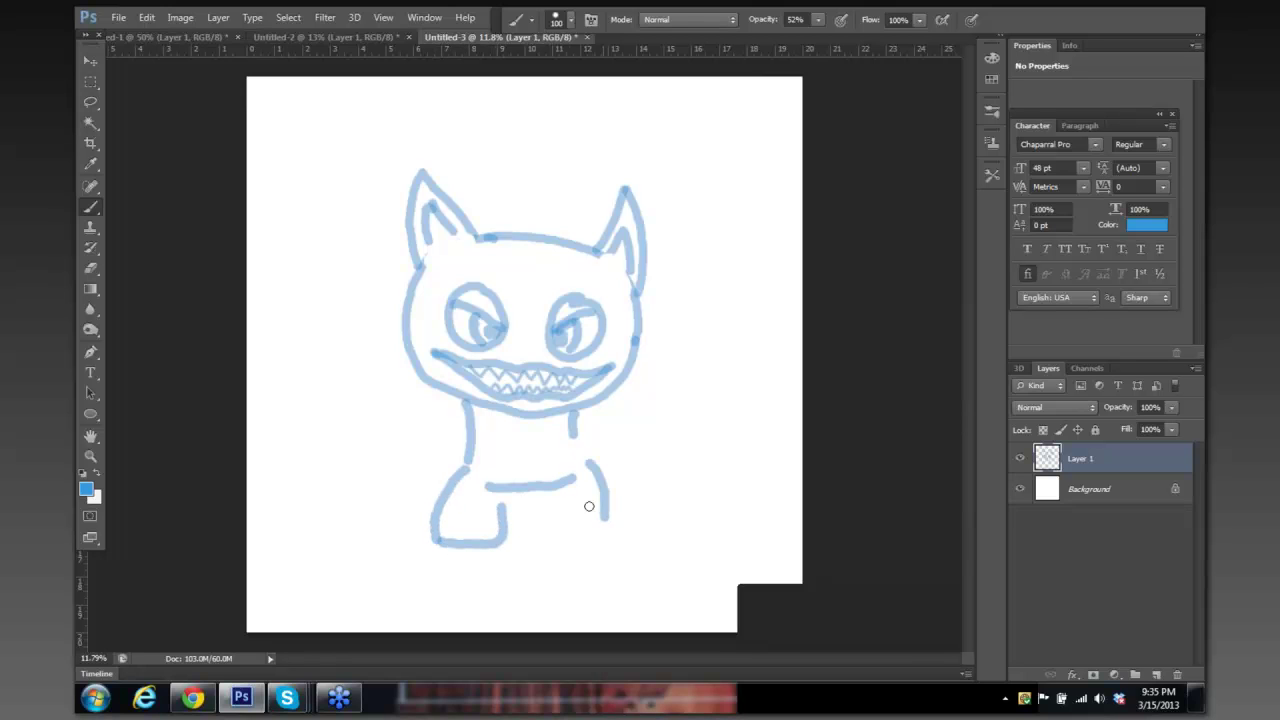
mouse_move(551, 486)
mouse_down()
mouse_move(546, 529)
mouse_move(603, 541)
mouse_move(608, 521)
mouse_up()
Sketch both arms with rounded hands hanging from below the head, and extend the torso's side line.
mouse_move(446, 399)
mouse_down()
mouse_move(422, 425)
mouse_move(446, 438)
mouse_move(392, 441)
mouse_move(391, 486)
mouse_move(423, 480)
mouse_move(426, 457)
mouse_move(458, 433)
mouse_up()
mouse_move(602, 402)
mouse_down()
mouse_move(654, 449)
mouse_move(653, 480)
mouse_move(626, 480)
mouse_move(648, 486)
mouse_up()
drag(572, 430, 580, 456)
Add curved claws to both hands using a 40 px brush.
key(bracketleft)
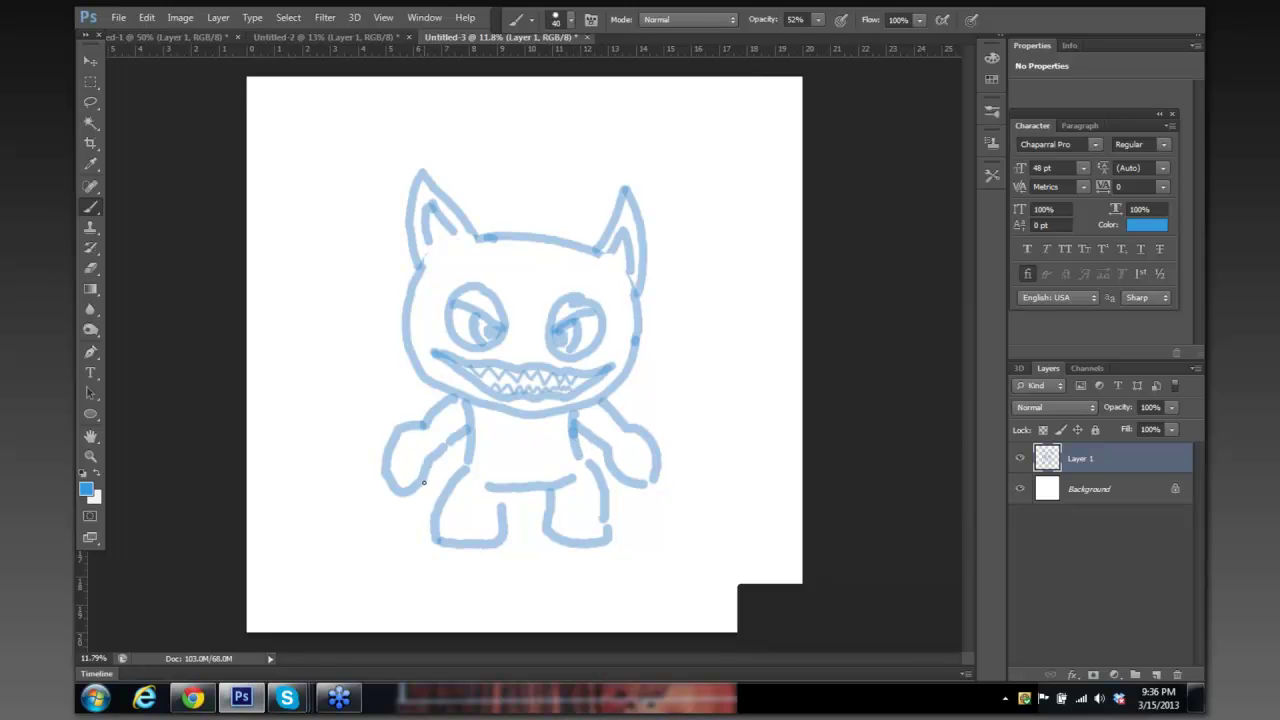
mouse_move(427, 476)
mouse_down()
mouse_move(432, 499)
mouse_move(418, 486)
mouse_up()
drag(386, 490, 396, 518)
drag(377, 459, 366, 492)
mouse_move(615, 476)
mouse_down()
mouse_move(612, 497)
mouse_move(654, 516)
mouse_up()
drag(663, 456, 676, 496)
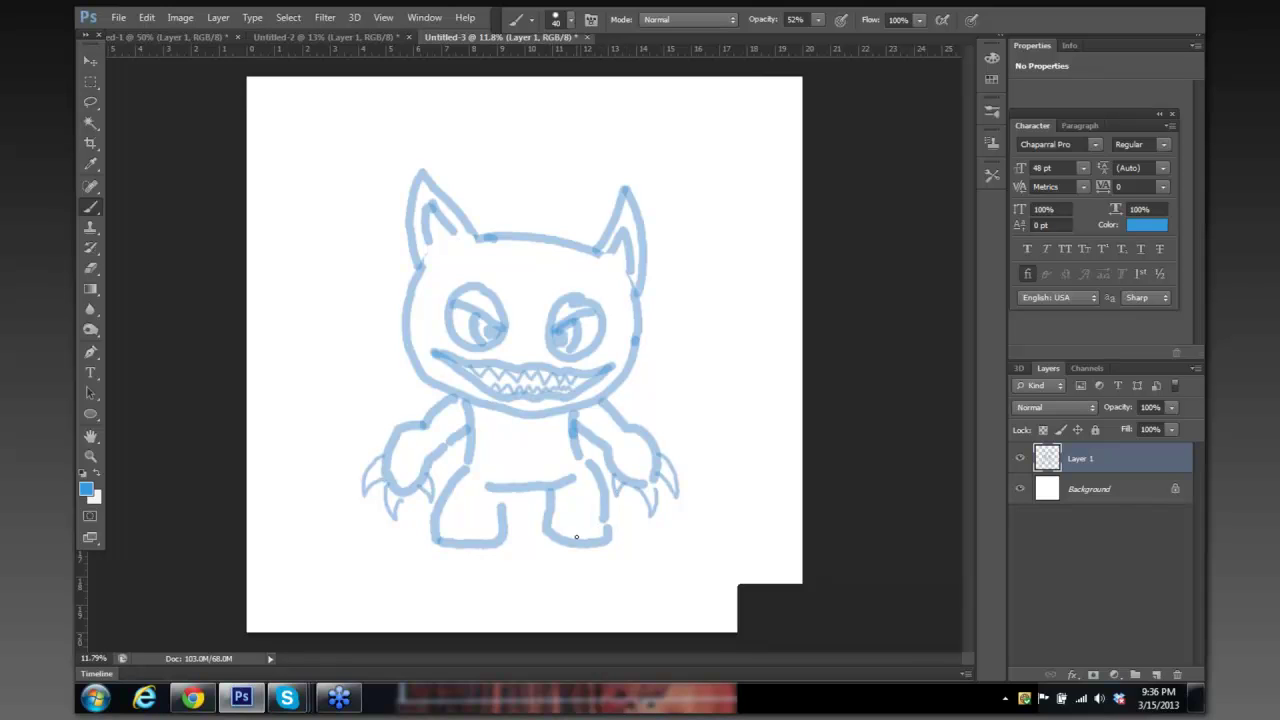
Erase the bottom edges of both feet and redraw them with clawed toes using a 45 px brush.
key(e)
drag(583, 534, 608, 537)
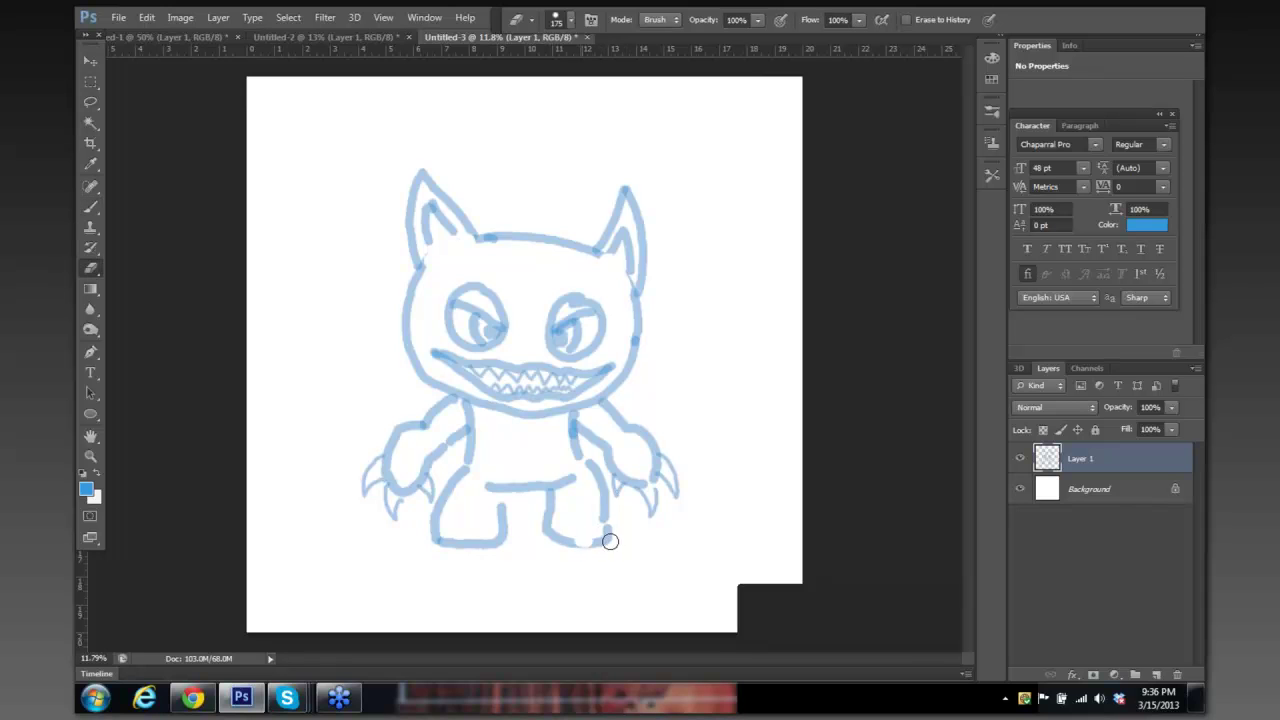
drag(428, 543, 437, 549)
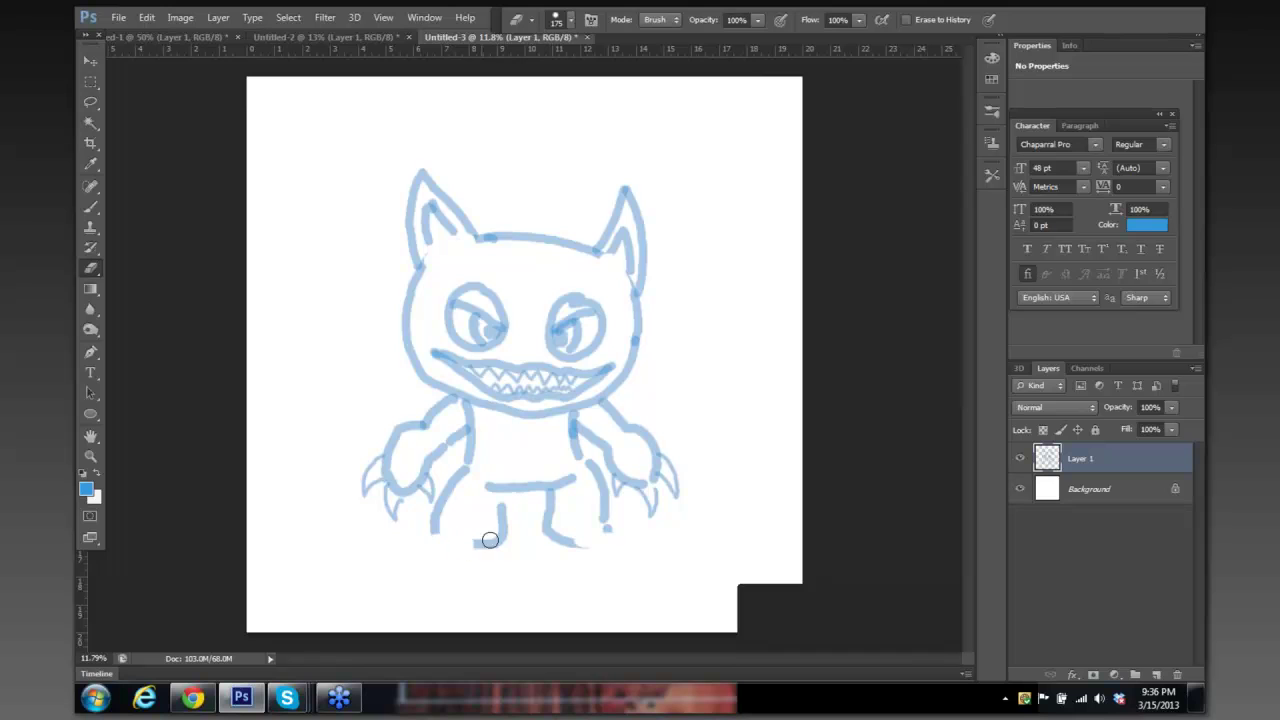
key(bracketright)
key(b)
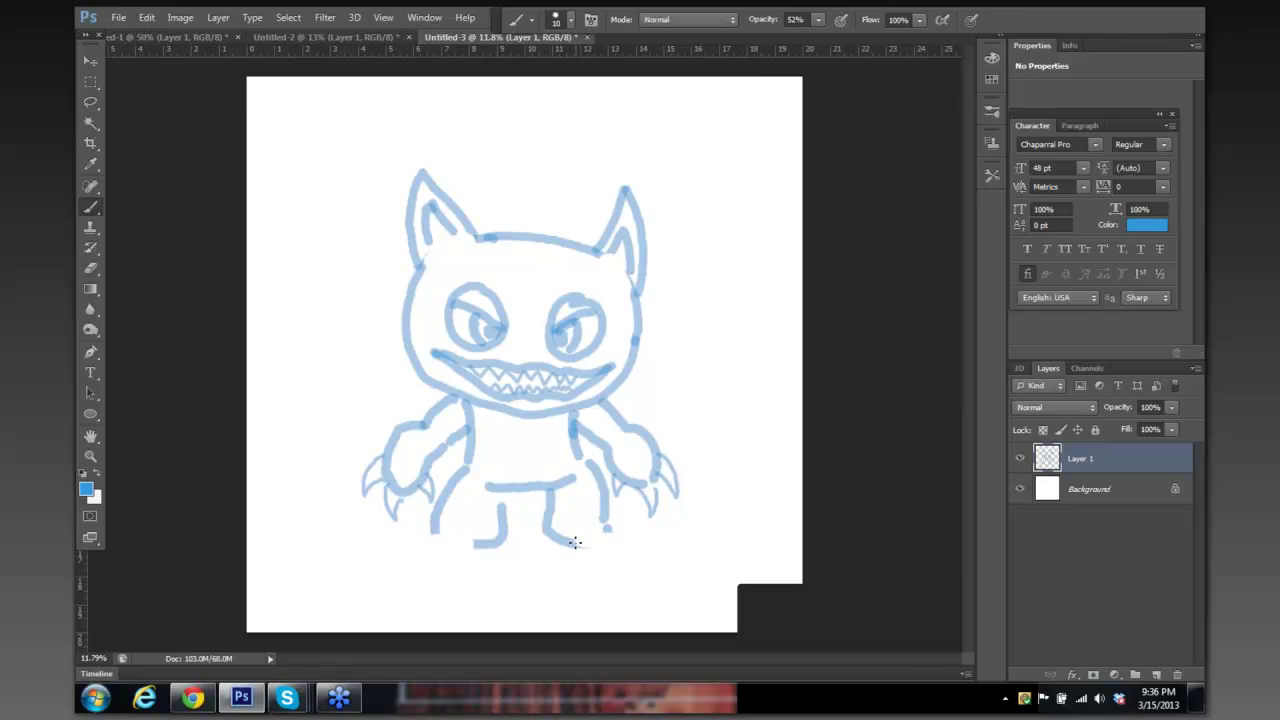
key(bracketright)
mouse_move(594, 534)
mouse_down()
mouse_move(580, 544)
mouse_move(618, 542)
mouse_up()
mouse_move(466, 533)
mouse_down()
mouse_move(443, 556)
mouse_move(411, 556)
mouse_up()
Add a new layer above the blue sketch and change the foreground colour to pink.
click(1156, 675)
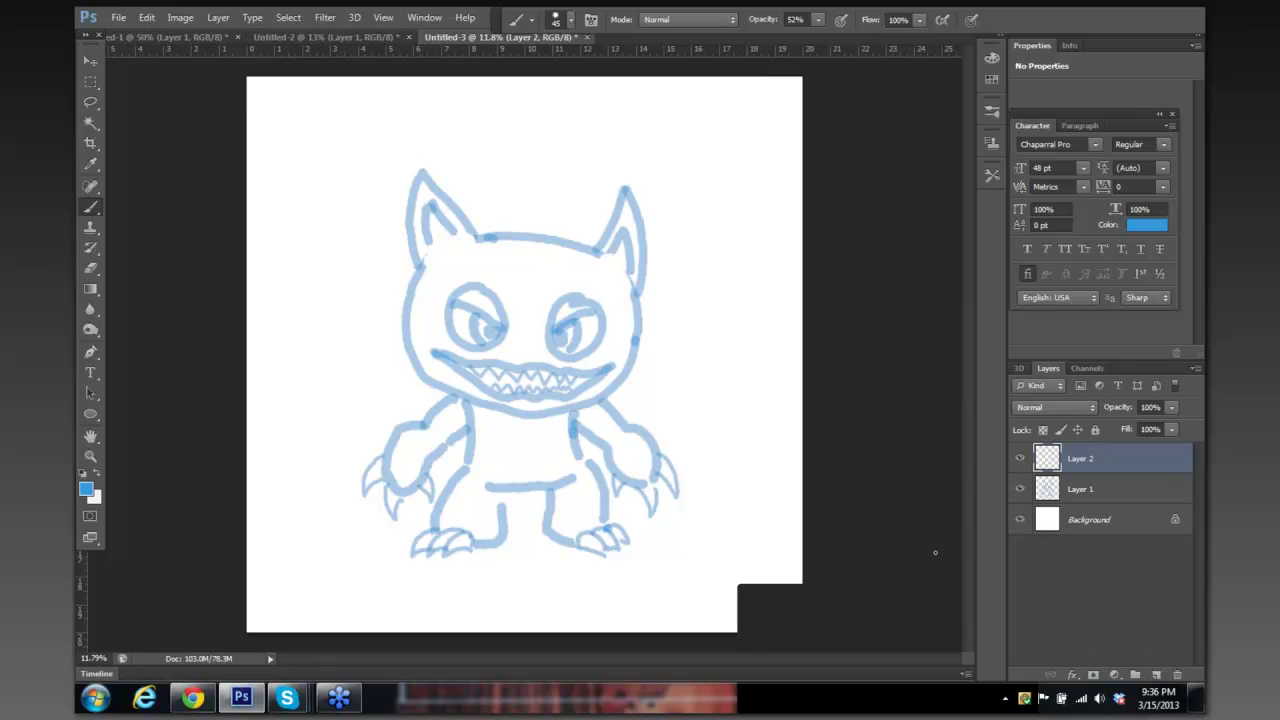
click(88, 490)
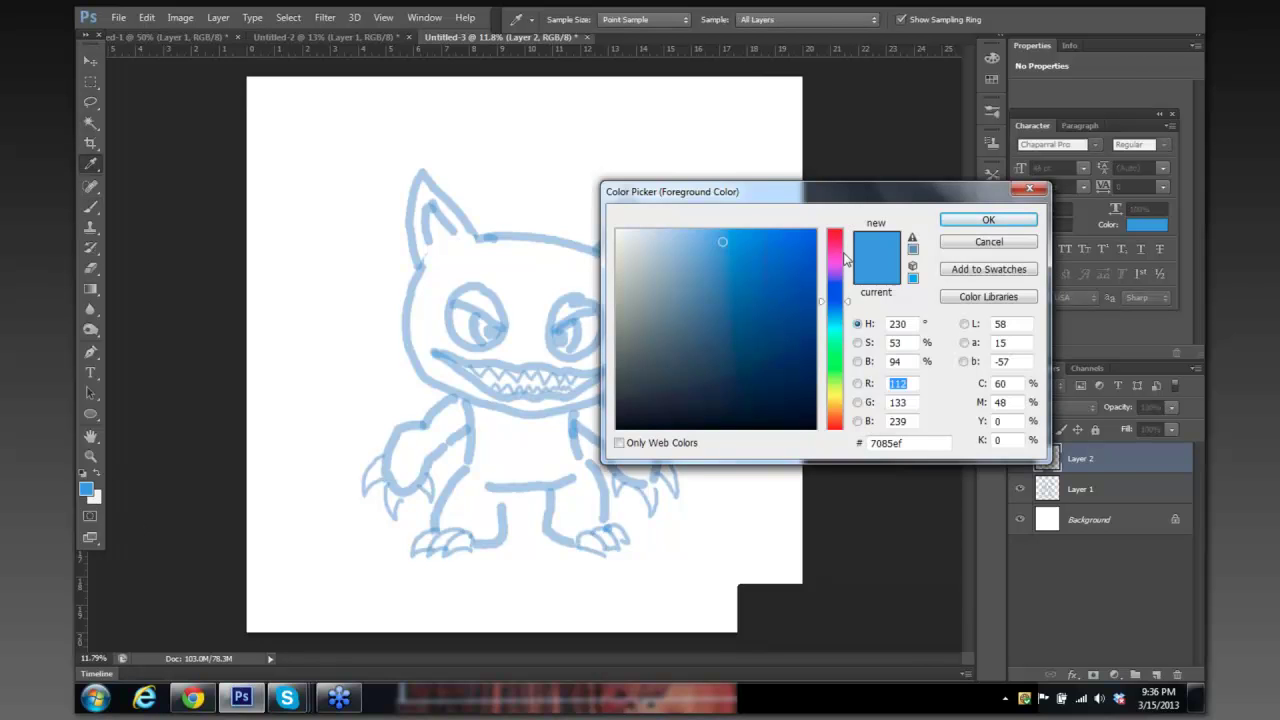
click(834, 260)
click(782, 254)
click(988, 219)
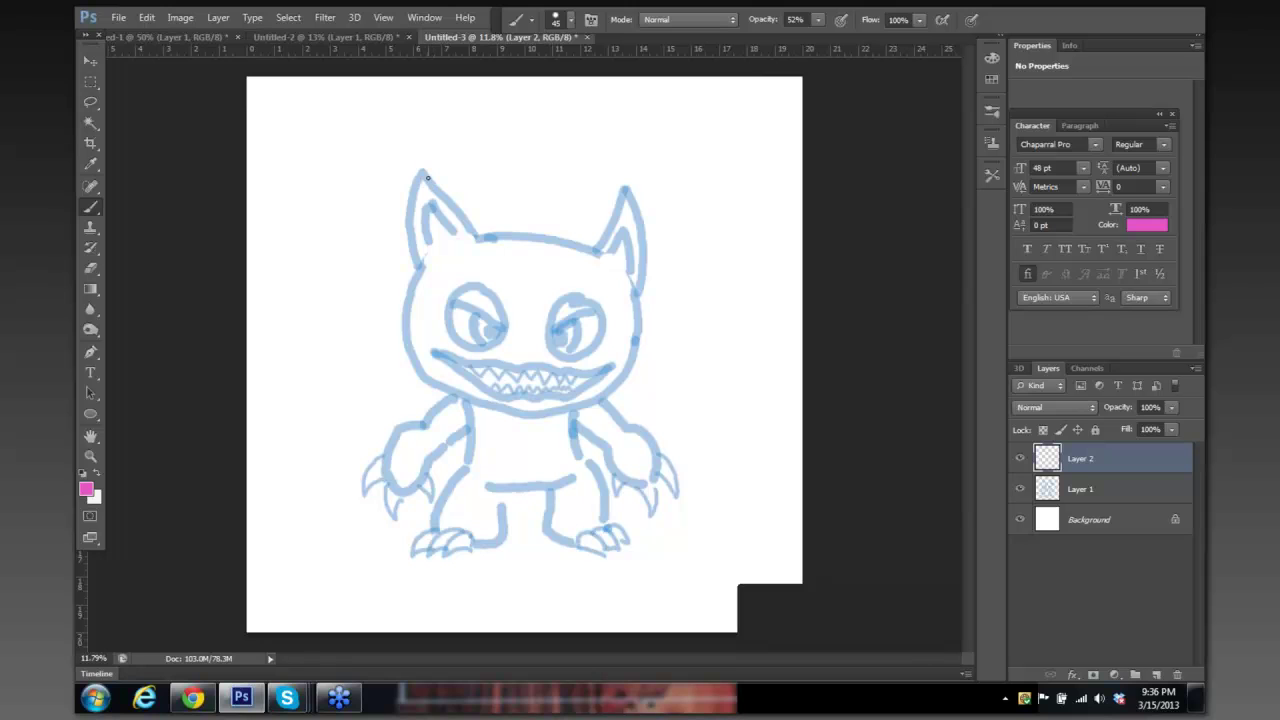
Trace the head and ears with a jagged, furry pink outline over the blue sketch.
mouse_move(413, 192)
mouse_down()
mouse_move(416, 269)
mouse_move(401, 317)
mouse_move(423, 380)
mouse_up()
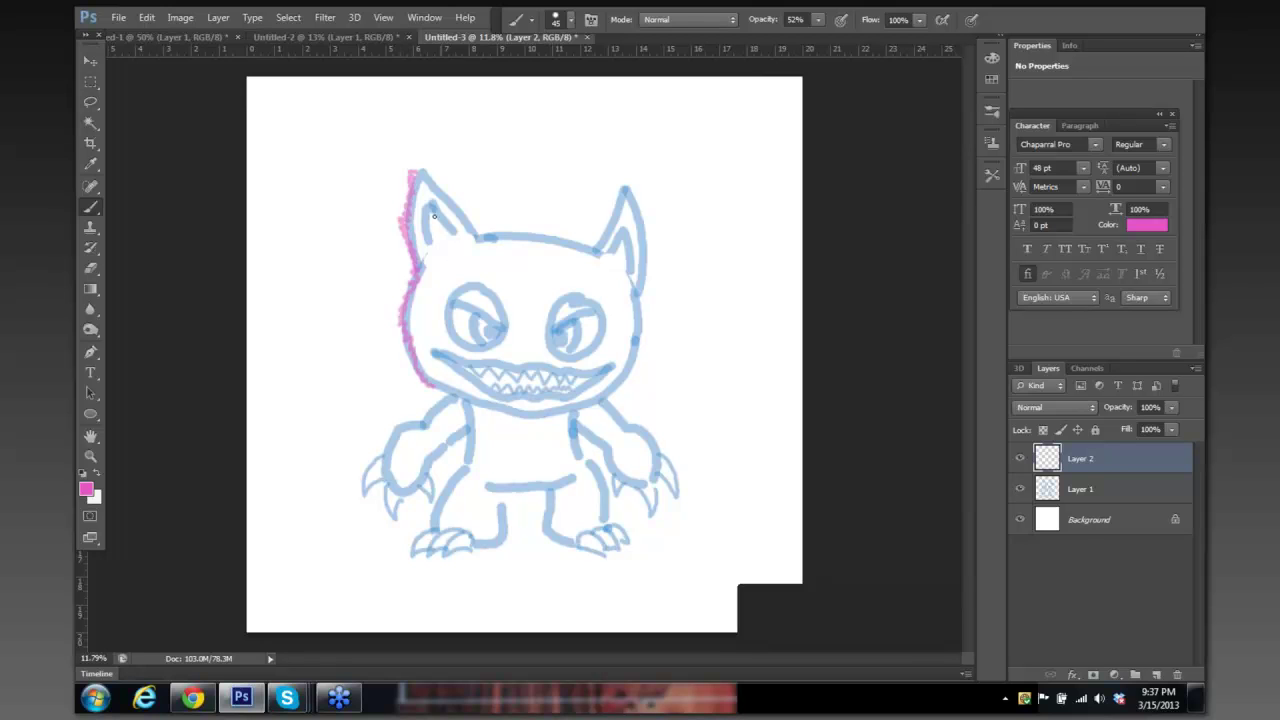
mouse_move(421, 173)
mouse_down()
mouse_move(498, 242)
mouse_move(588, 253)
mouse_move(625, 184)
mouse_move(642, 200)
mouse_move(649, 265)
mouse_move(624, 282)
mouse_move(641, 335)
mouse_move(598, 405)
mouse_up()
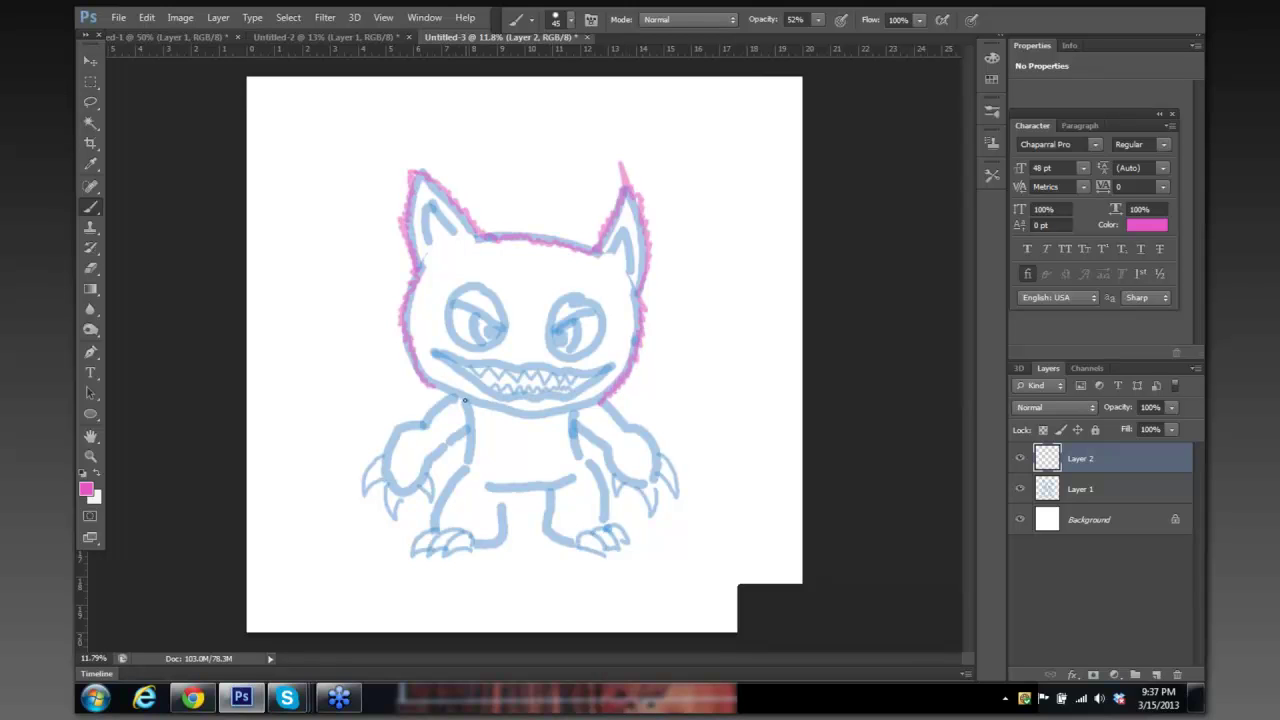
mouse_move(460, 398)
mouse_down()
mouse_move(563, 414)
mouse_move(612, 396)
mouse_up()
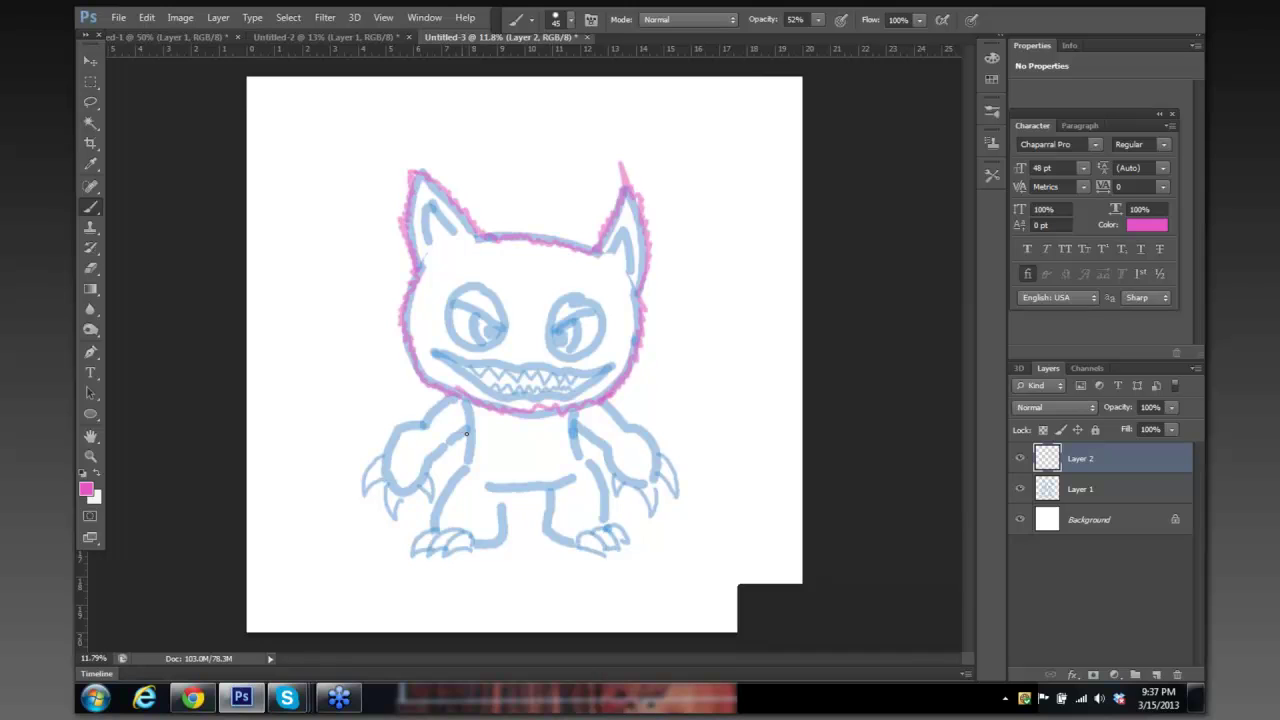
Trace the body, legs and arms with the same furry pink outline, leaving the claws untraced.
mouse_move(459, 471)
mouse_down()
mouse_move(436, 530)
mouse_move(477, 540)
mouse_move(507, 526)
mouse_move(511, 500)
mouse_move(490, 485)
mouse_move(560, 490)
mouse_move(570, 547)
mouse_up()
drag(592, 474, 595, 530)
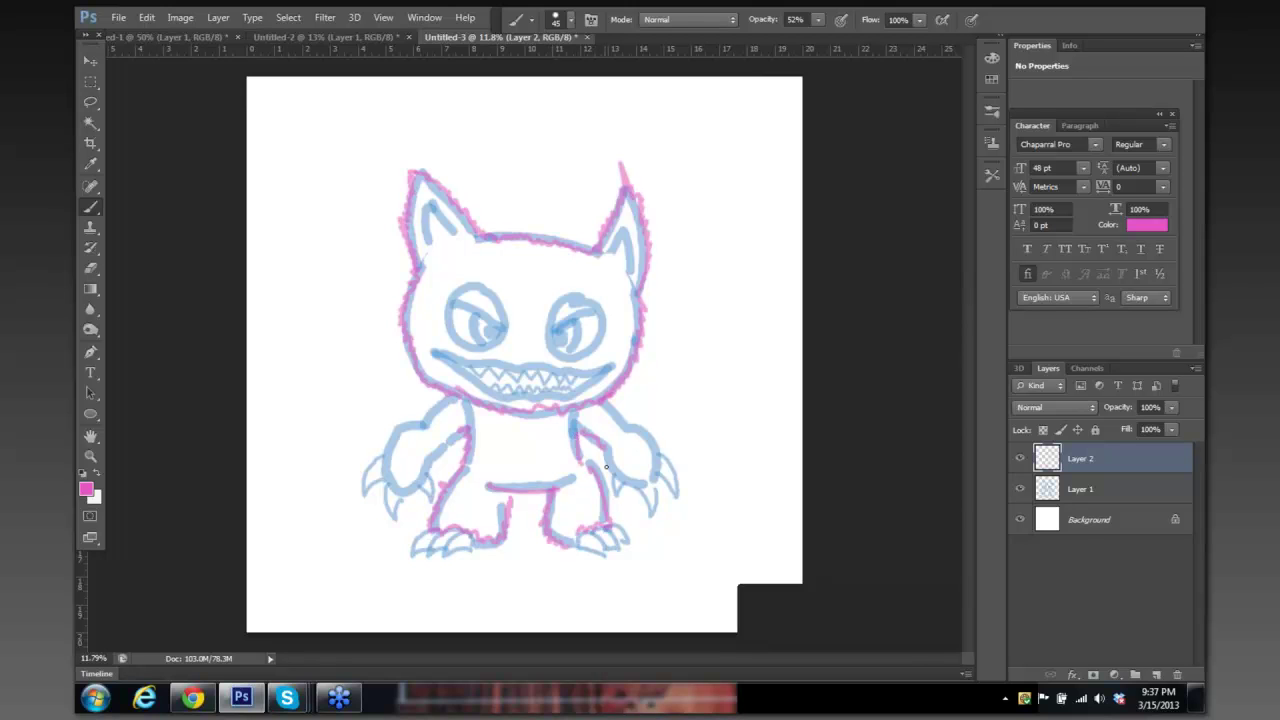
drag(605, 404, 657, 450)
drag(458, 397, 418, 424)
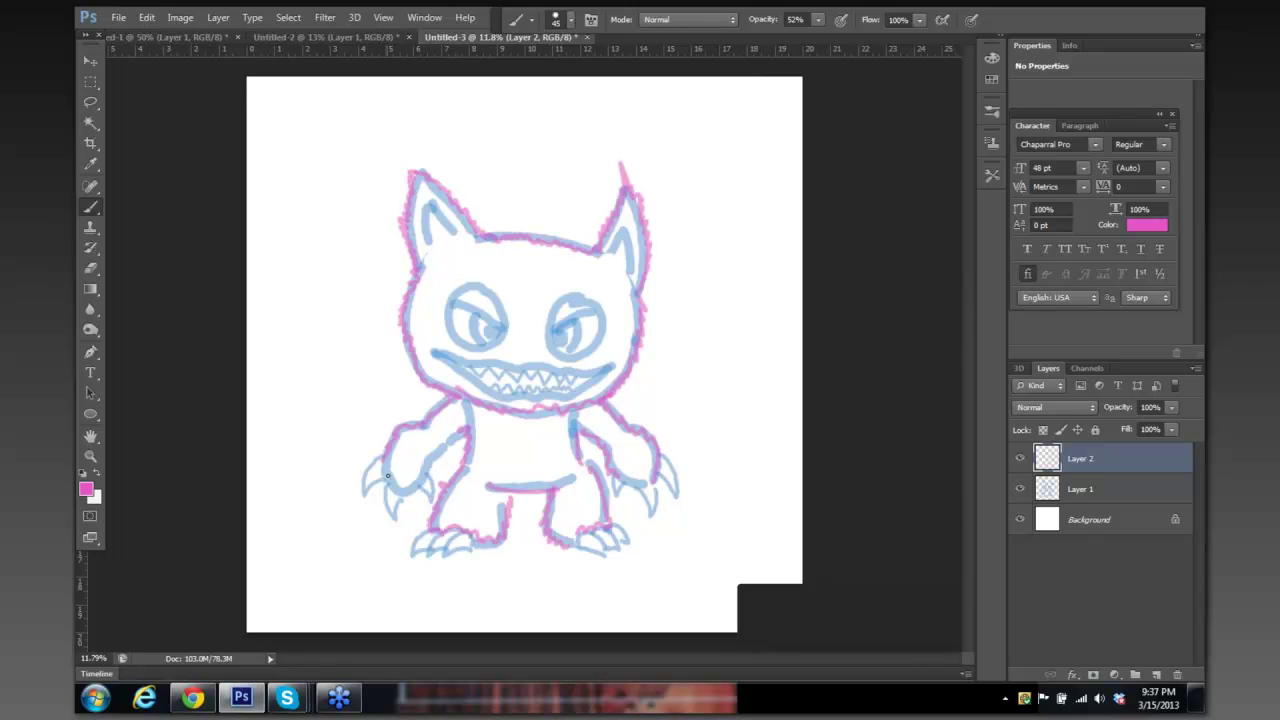
drag(410, 498, 466, 438)
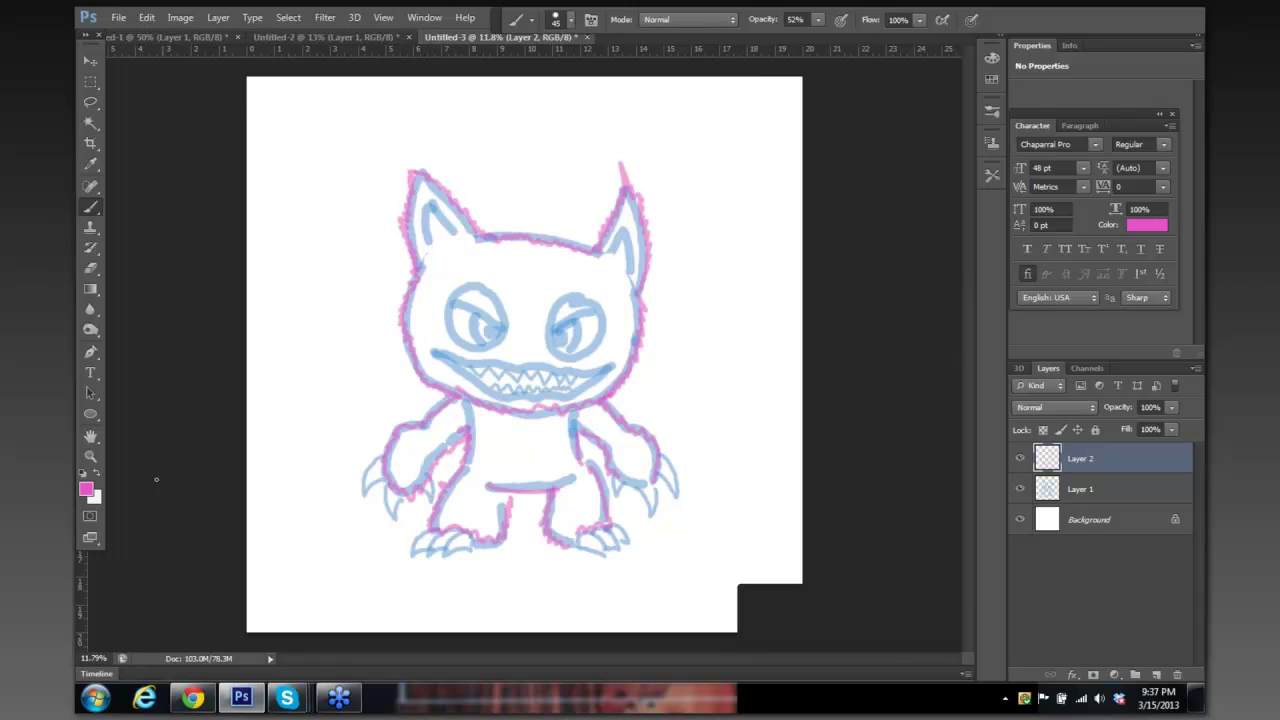
Change the foreground colour to near-black and trace the inner-ear lines of both ears.
click(86, 489)
click(621, 408)
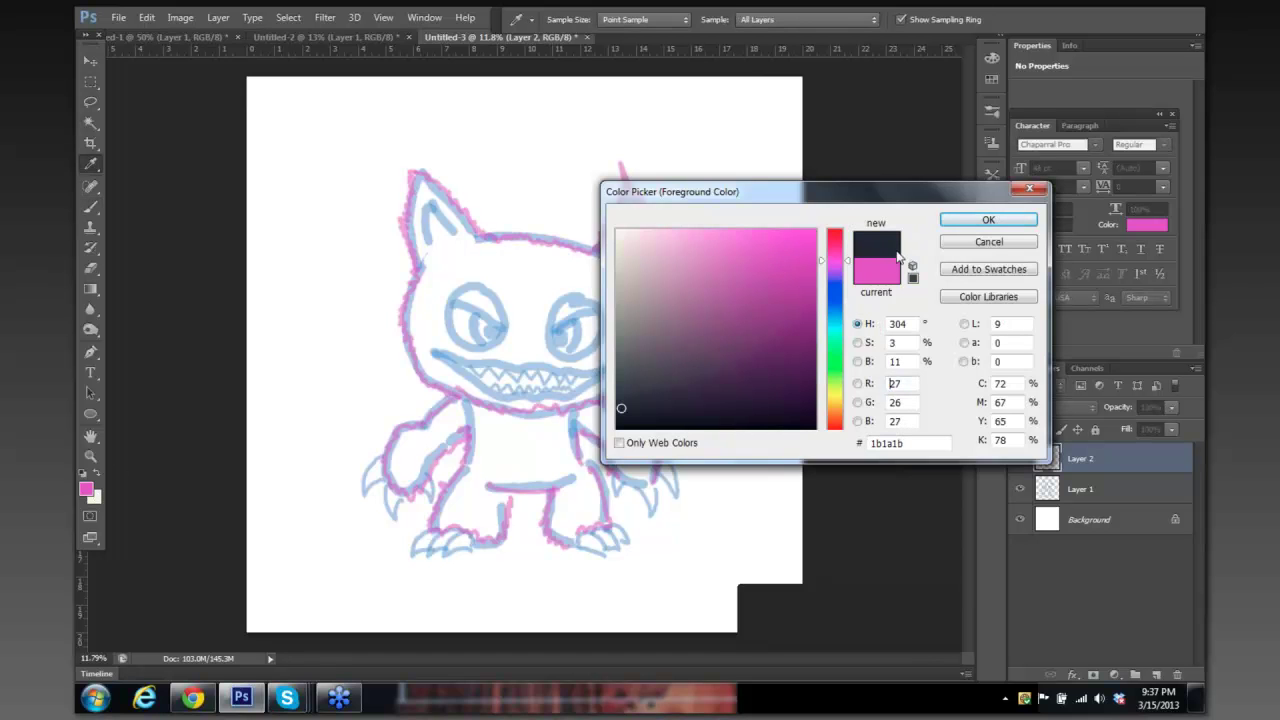
click(985, 220)
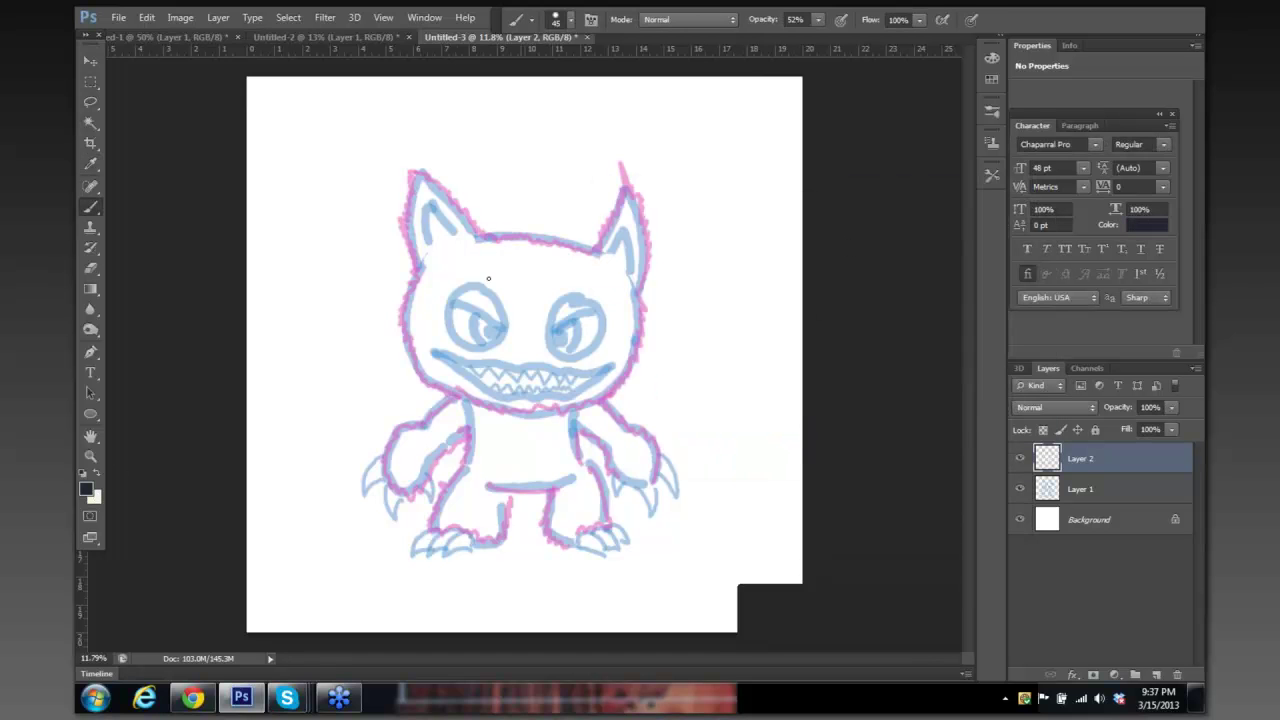
drag(426, 213, 458, 236)
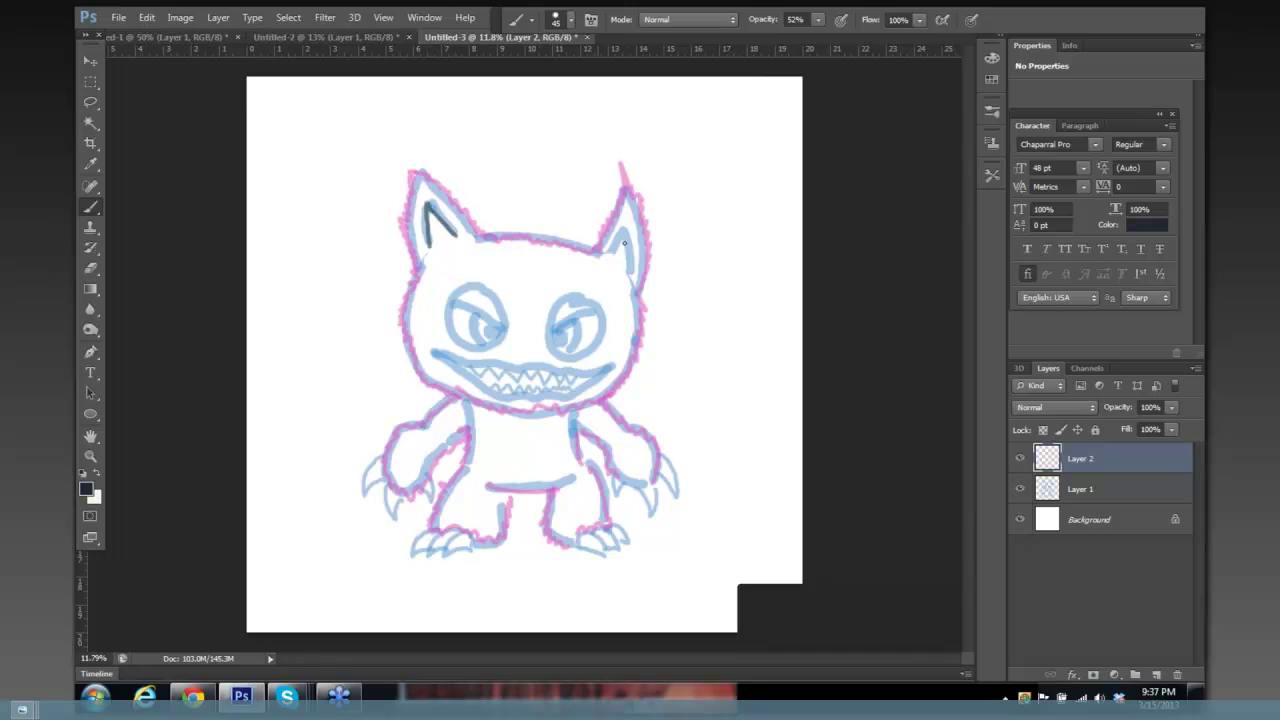
drag(611, 251, 630, 258)
Trace the angry eyes and the wide, sharp-toothed grin in the dark colour.
mouse_move(452, 302)
mouse_down()
mouse_move(503, 332)
mouse_move(591, 314)
mouse_move(549, 328)
mouse_up()
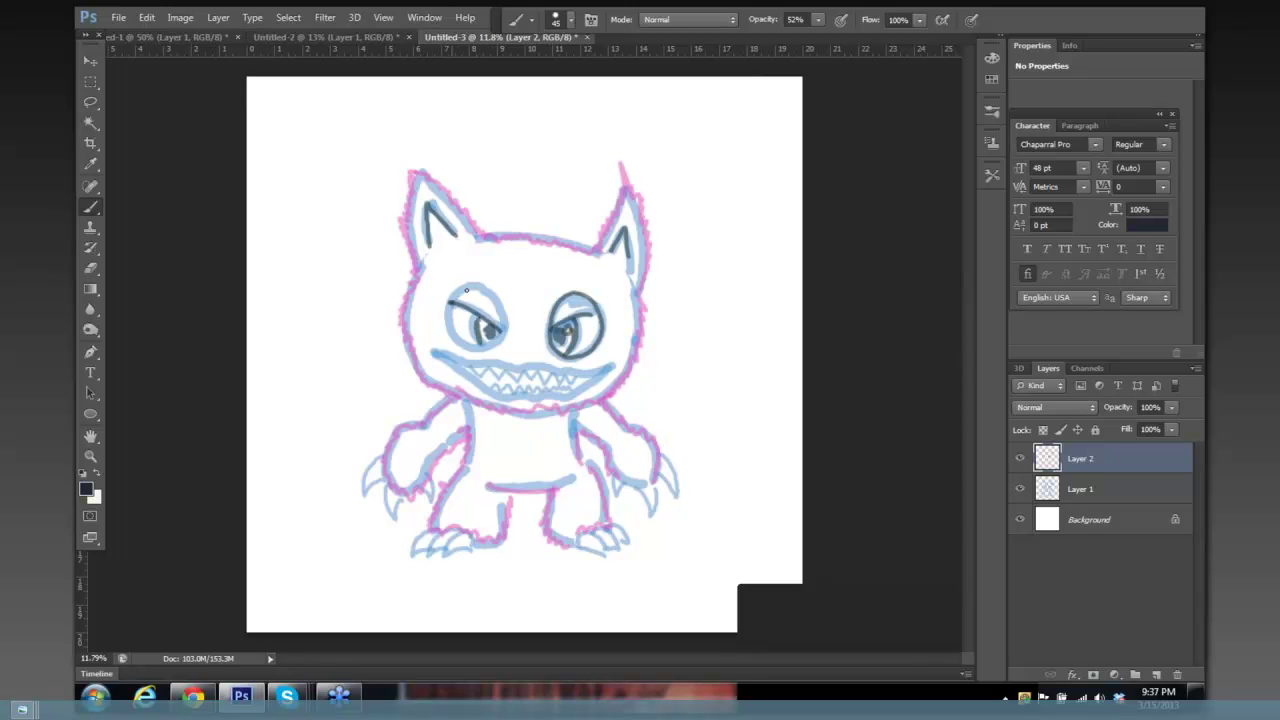
mouse_move(505, 327)
mouse_down()
mouse_move(463, 296)
mouse_move(450, 322)
mouse_move(478, 350)
mouse_move(505, 333)
mouse_up()
drag(431, 348, 462, 361)
drag(614, 363, 617, 356)
mouse_move(440, 356)
mouse_down()
mouse_move(502, 396)
mouse_move(604, 376)
mouse_move(560, 376)
mouse_move(590, 373)
mouse_move(578, 387)
mouse_up()
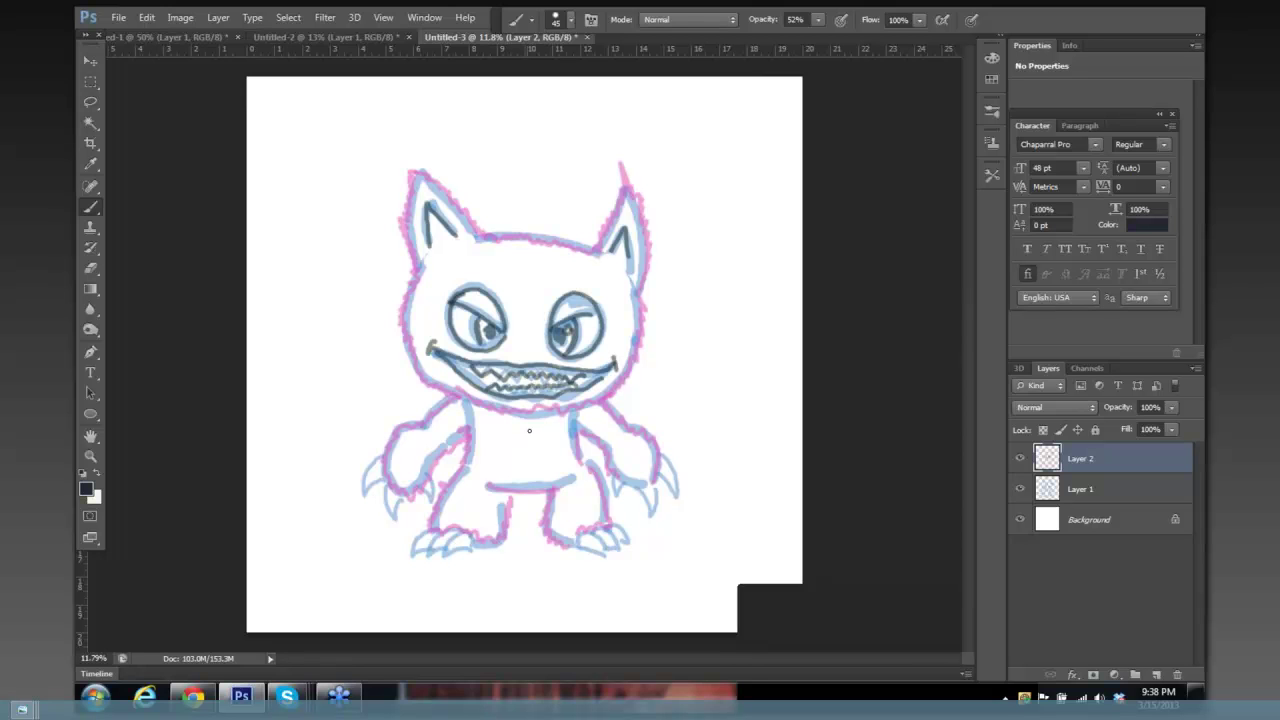
Draw a dark circle on the belly and trace the claws on both hands and feet.
mouse_move(520, 422)
mouse_down()
mouse_move(552, 462)
mouse_move(528, 421)
mouse_up()
drag(372, 466, 395, 519)
mouse_move(437, 476)
mouse_down()
mouse_move(470, 546)
mouse_move(453, 532)
mouse_move(428, 552)
mouse_move(412, 554)
mouse_up()
mouse_move(606, 528)
mouse_down()
mouse_move(584, 556)
mouse_move(605, 554)
mouse_up()
mouse_move(615, 478)
mouse_down()
mouse_move(622, 508)
mouse_move(650, 518)
mouse_up()
drag(666, 454, 679, 497)
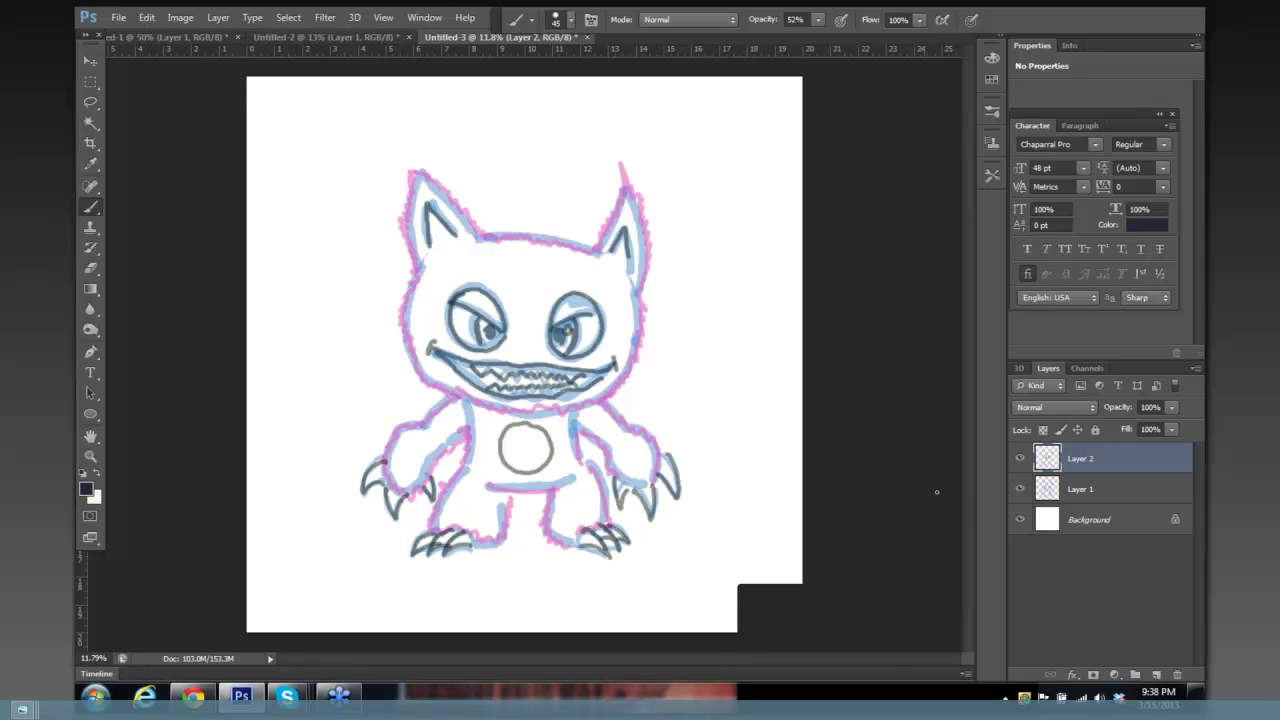
Hide the blue sketch on Layer 1 and change the foreground colour to light pink.
click(1019, 489)
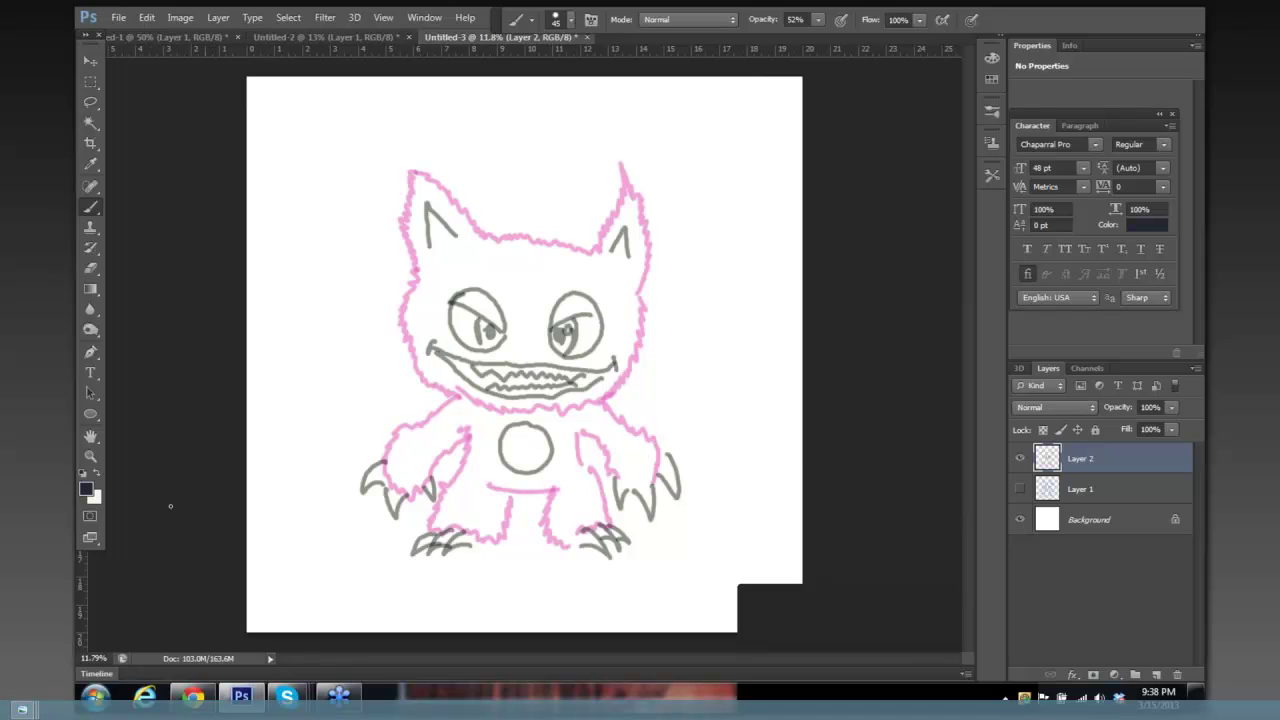
click(88, 489)
click(710, 235)
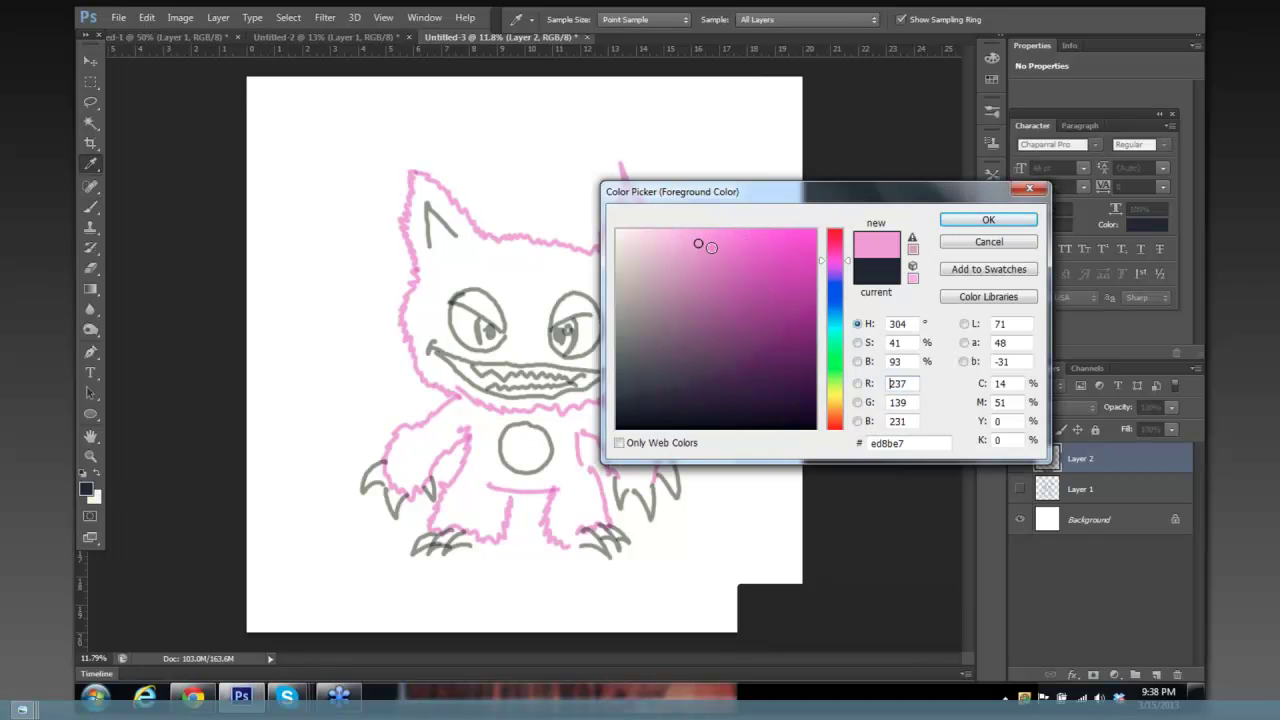
click(960, 220)
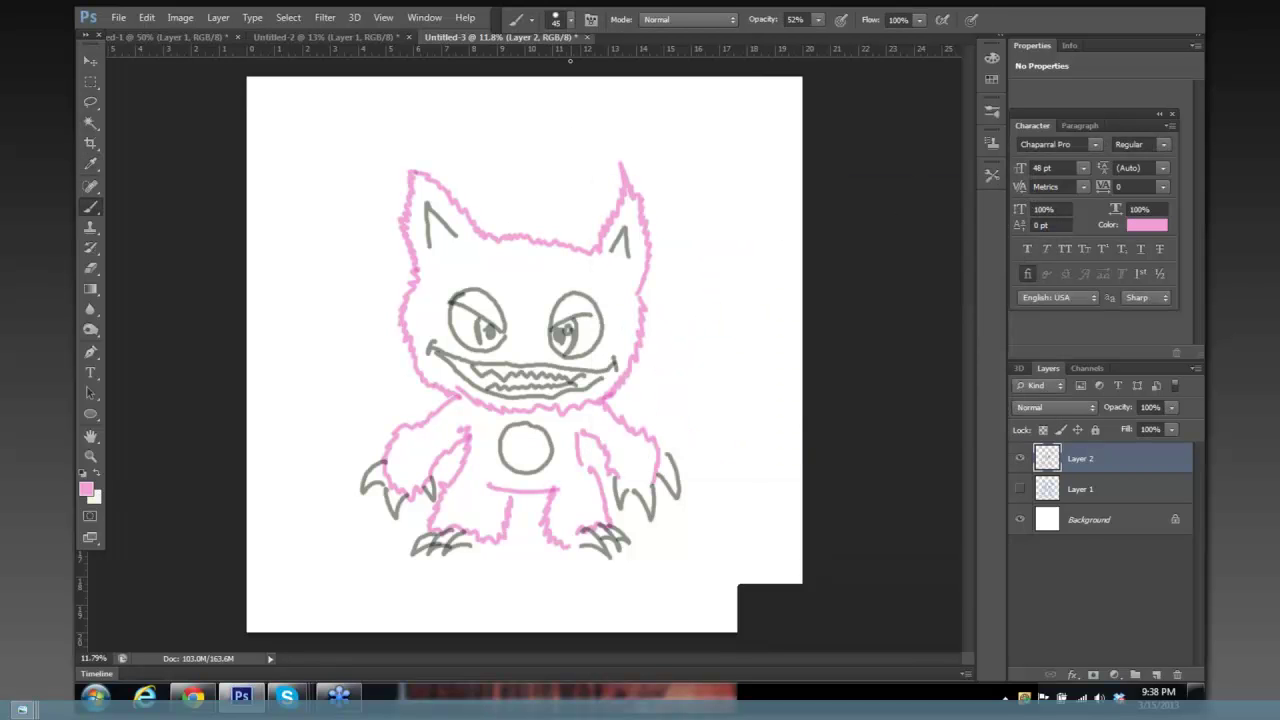
Enlarge the brush to 200 px and fill the monster's ears, forehead and cheeks with light pink.
click(572, 27)
click(862, 202)
key(bracketright)
key(bracketright)
key(bracketright)
key(bracketright)
mouse_move(463, 253)
mouse_down()
mouse_move(420, 250)
mouse_move(446, 316)
mouse_move(424, 327)
mouse_move(485, 290)
mouse_move(480, 258)
mouse_move(495, 280)
mouse_move(520, 273)
mouse_move(525, 348)
mouse_move(549, 281)
mouse_move(517, 251)
mouse_move(603, 270)
mouse_move(613, 295)
mouse_move(631, 286)
mouse_move(620, 215)
mouse_up()
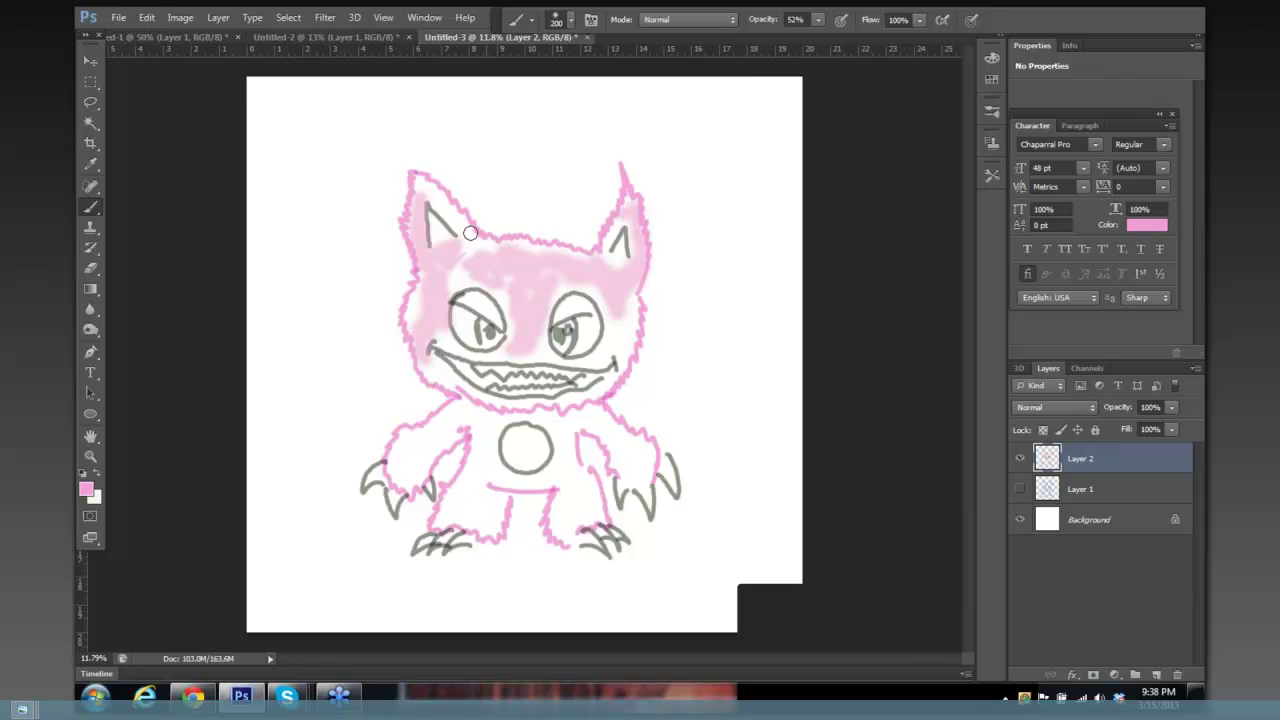
drag(616, 338, 596, 380)
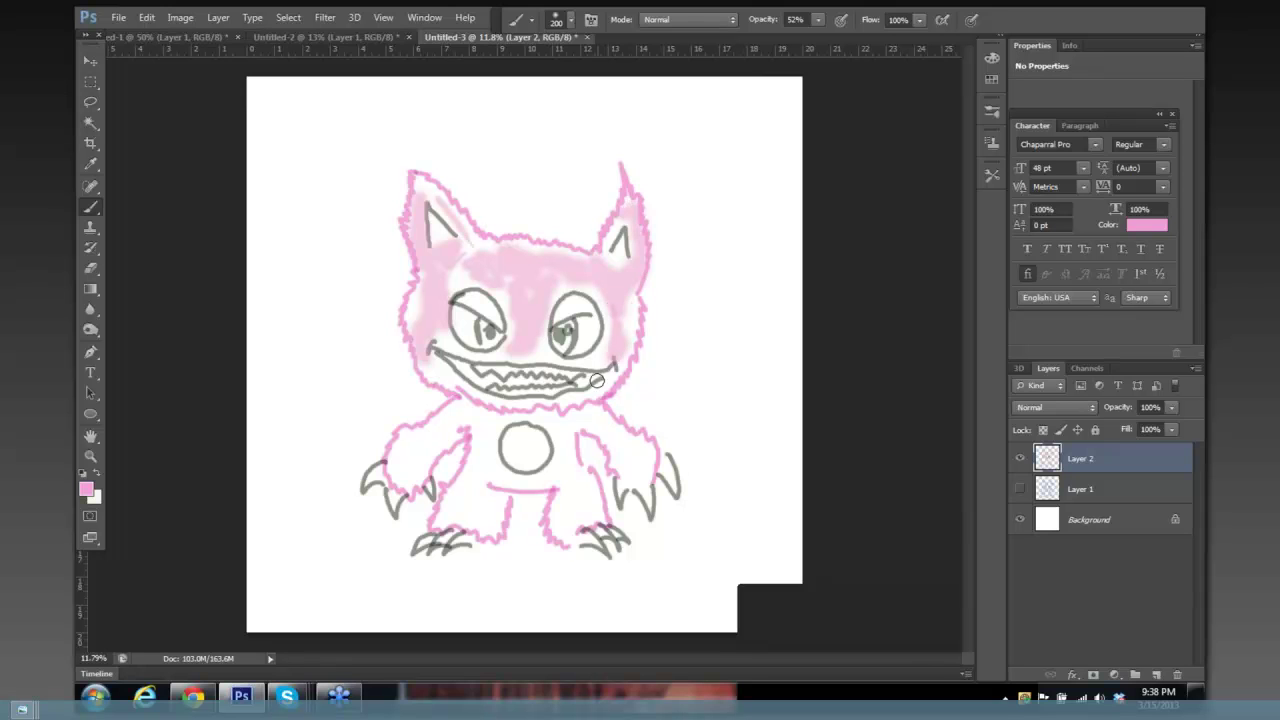
Fill the torso, legs and arms with light pink around the belly circle, and add pink between the eyes.
mouse_move(486, 411)
mouse_down()
mouse_move(492, 471)
mouse_move(544, 489)
mouse_move(564, 466)
mouse_move(540, 414)
mouse_move(578, 515)
mouse_up()
drag(488, 500, 466, 516)
mouse_move(455, 420)
mouse_down()
mouse_move(406, 447)
mouse_move(410, 490)
mouse_up()
mouse_move(603, 430)
mouse_down()
mouse_move(642, 475)
mouse_move(603, 422)
mouse_up()
mouse_move(517, 428)
mouse_down()
mouse_move(468, 415)
mouse_move(500, 426)
mouse_up()
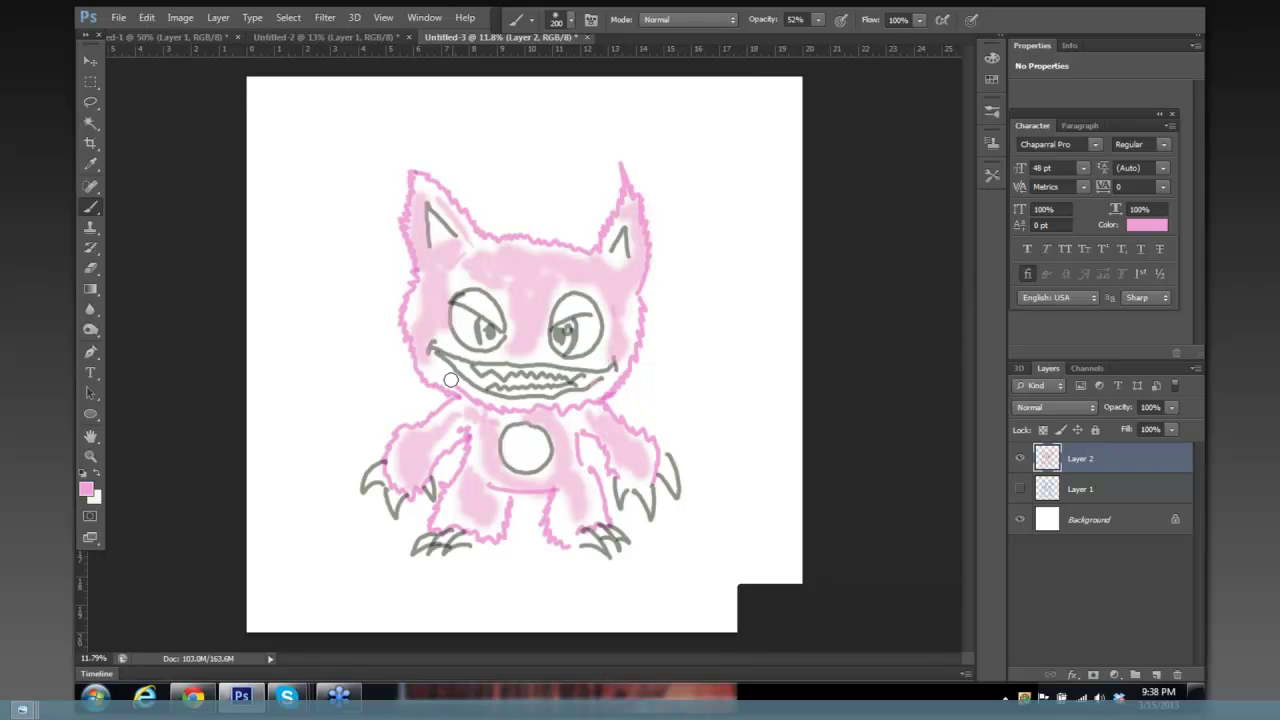
drag(538, 342, 507, 339)
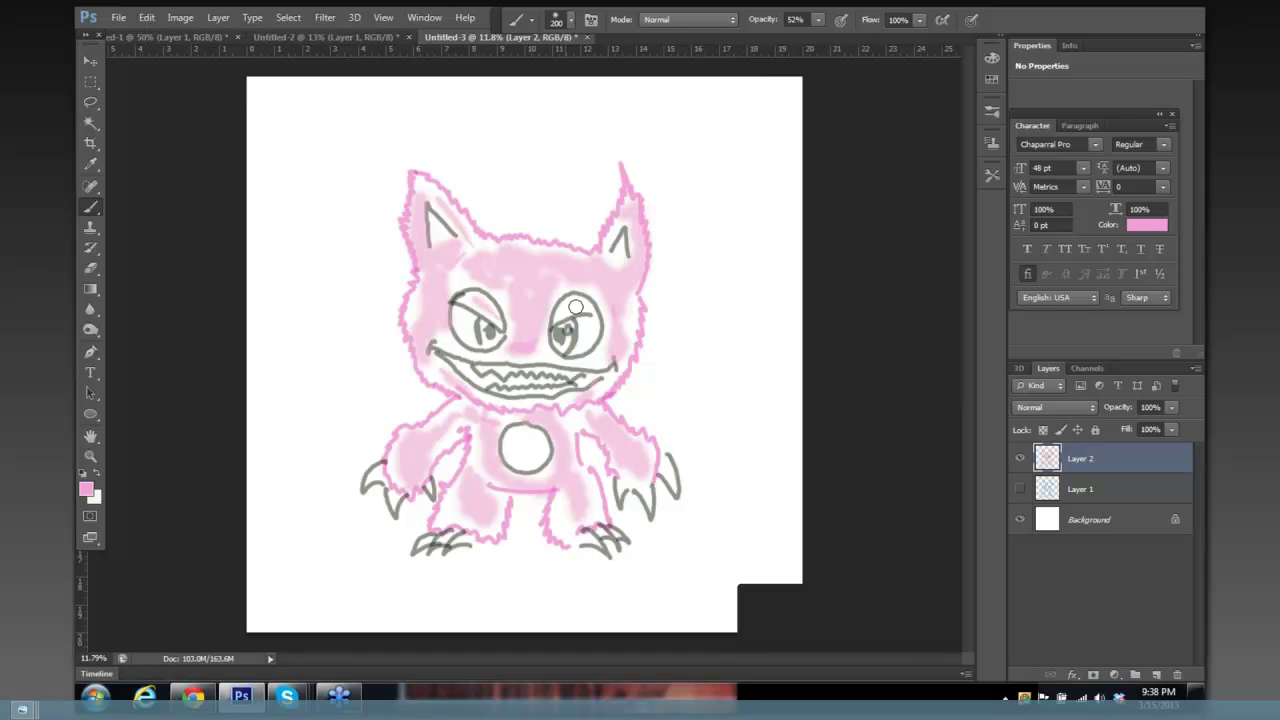
Change the foreground colour to greyish pink and shade the left side of the head and body, raising the brush opacity to 61%.
click(87, 489)
click(642, 262)
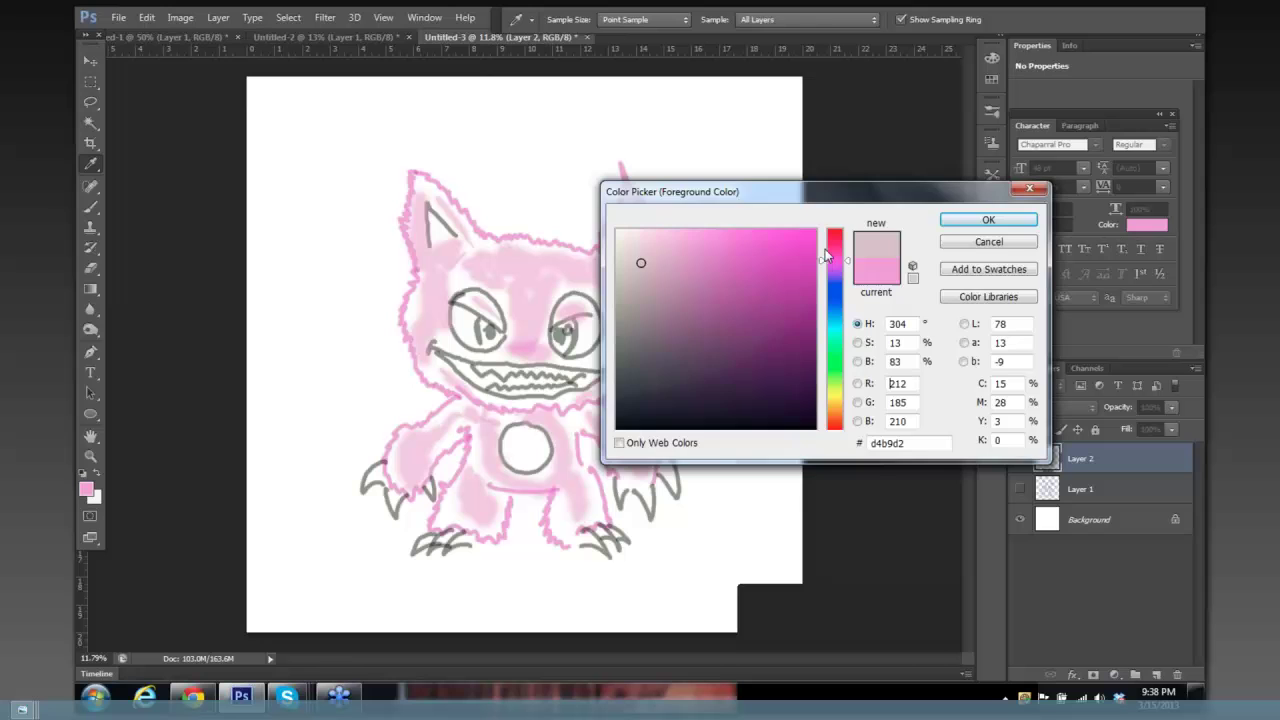
click(988, 219)
mouse_move(445, 285)
mouse_down()
mouse_move(438, 273)
mouse_move(432, 290)
mouse_move(440, 272)
mouse_move(429, 310)
mouse_move(437, 294)
mouse_up()
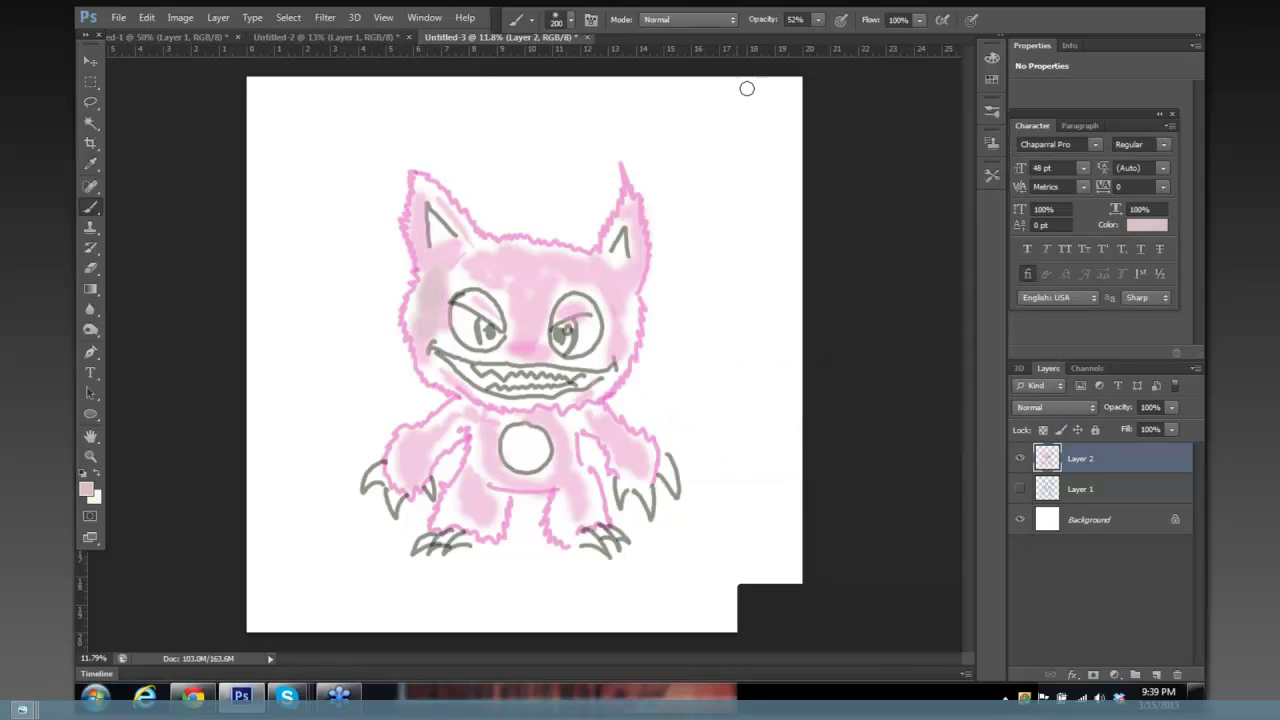
click(819, 22)
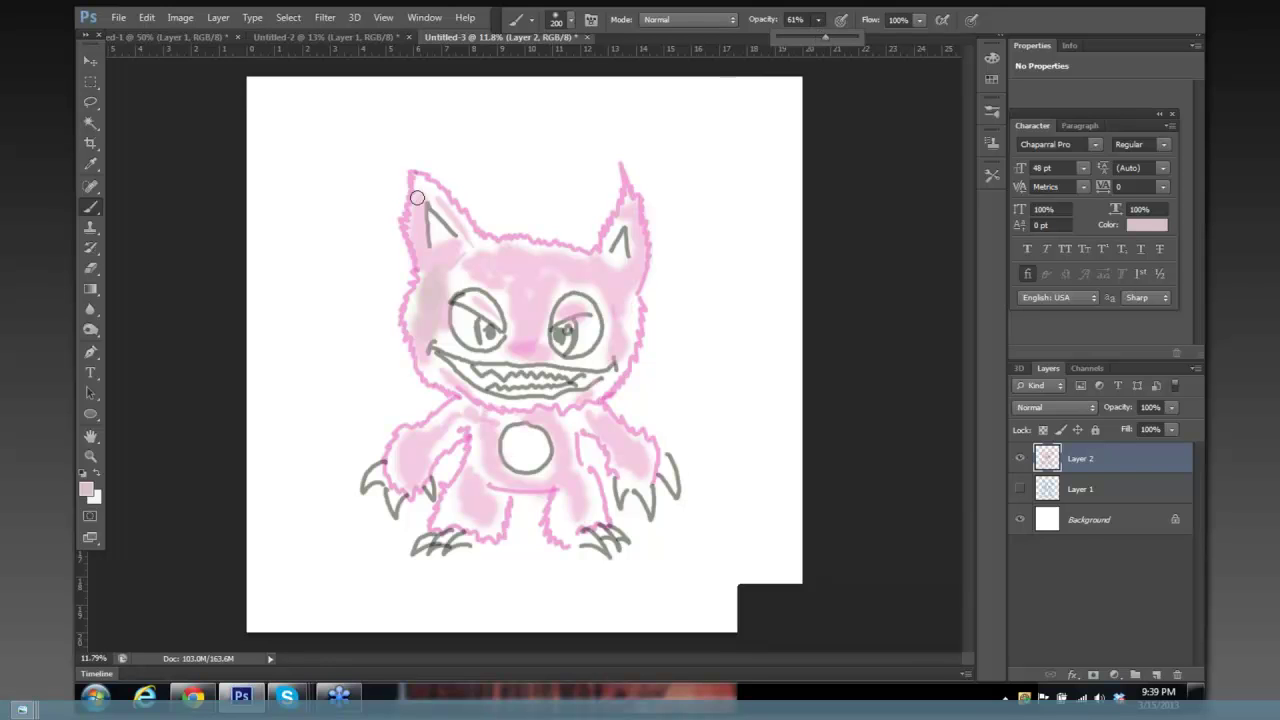
click(414, 232)
mouse_move(422, 351)
mouse_down()
mouse_move(468, 401)
mouse_move(437, 428)
mouse_move(458, 426)
mouse_move(482, 464)
mouse_move(447, 520)
mouse_up()
Raise the brush opacity to 94% and deepen the greyish shading on the forehead, right side of the head, torso and legs.
click(820, 20)
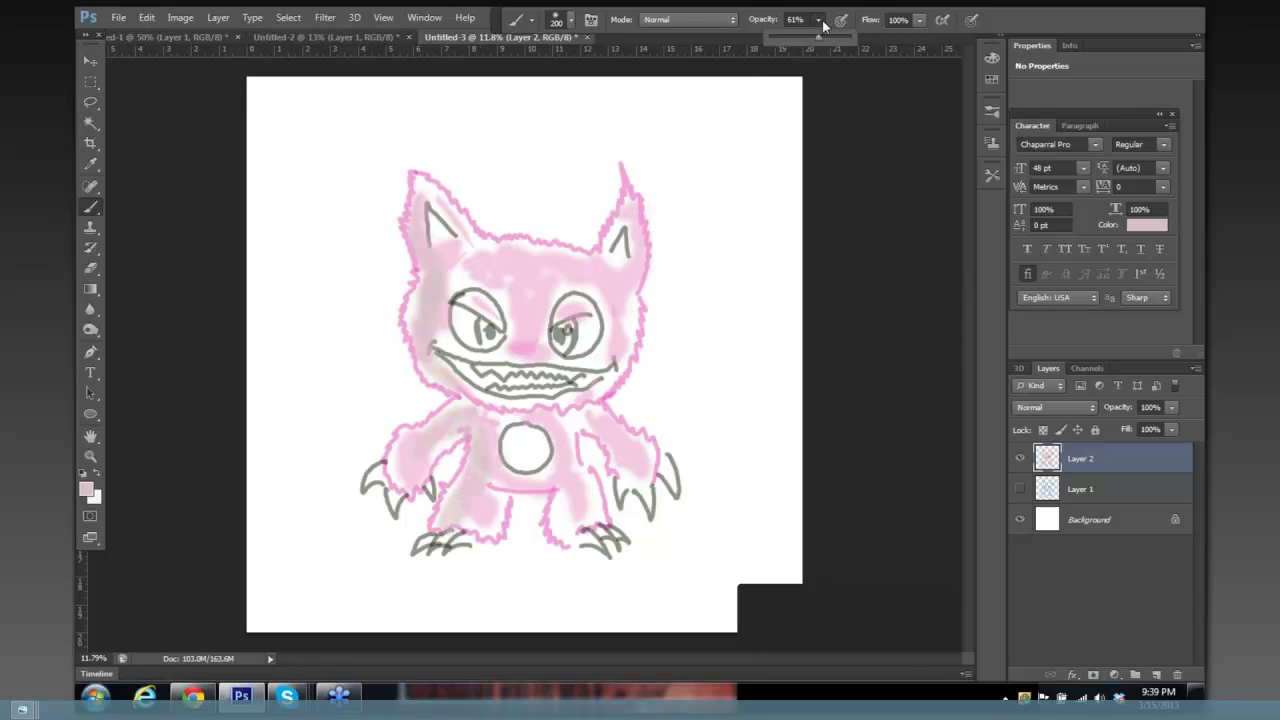
click(429, 234)
mouse_move(429, 234)
mouse_down()
mouse_move(450, 301)
mouse_move(479, 286)
mouse_move(512, 325)
mouse_move(490, 262)
mouse_up()
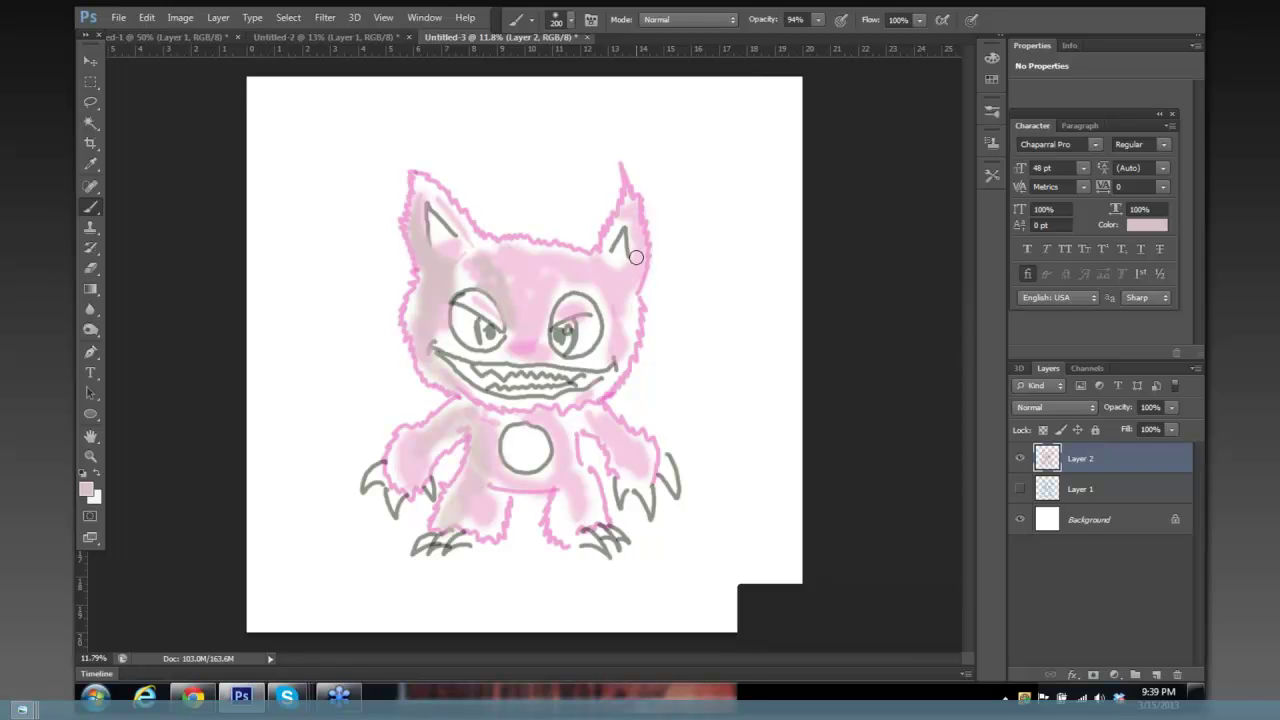
mouse_move(621, 289)
mouse_down()
mouse_move(613, 374)
mouse_move(580, 404)
mouse_move(570, 456)
mouse_move(597, 513)
mouse_move(605, 434)
mouse_move(618, 490)
mouse_move(509, 481)
mouse_move(492, 511)
mouse_move(554, 488)
mouse_move(486, 481)
mouse_move(474, 467)
mouse_move(454, 500)
mouse_up()
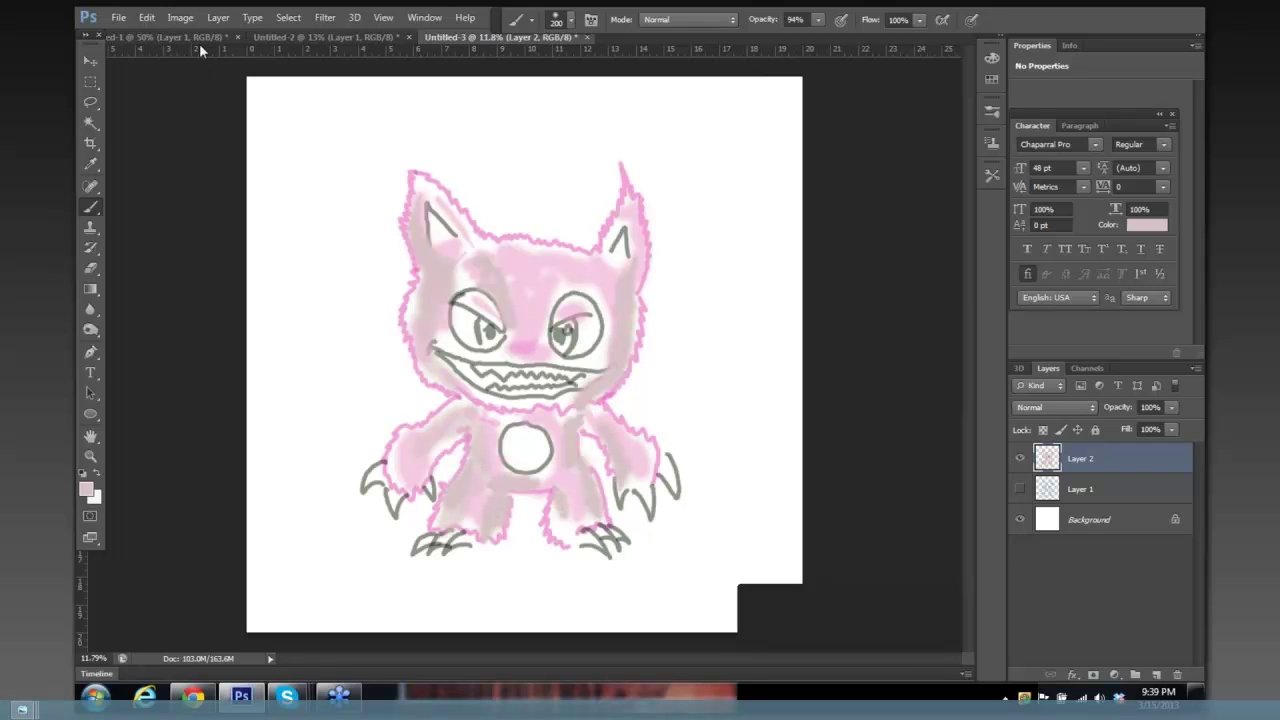
Flatten the image, discarding the hidden sketch layer.
click(218, 18)
click(225, 530)
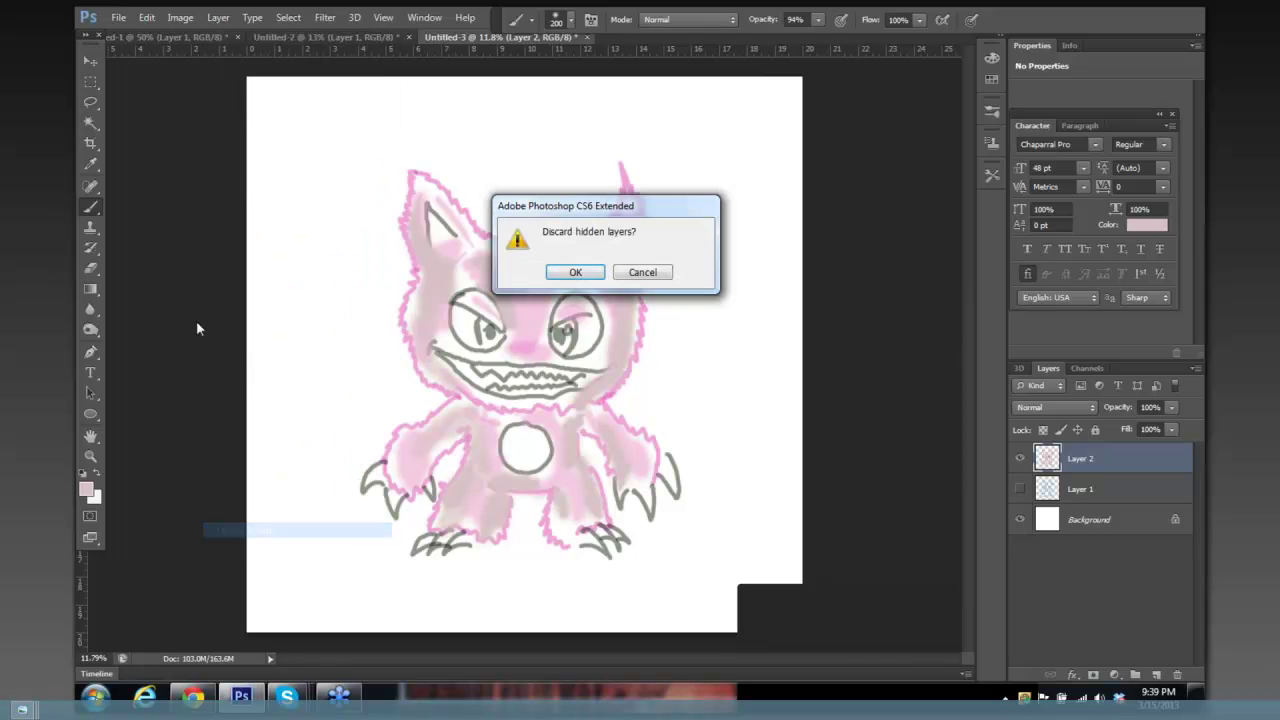
click(562, 275)
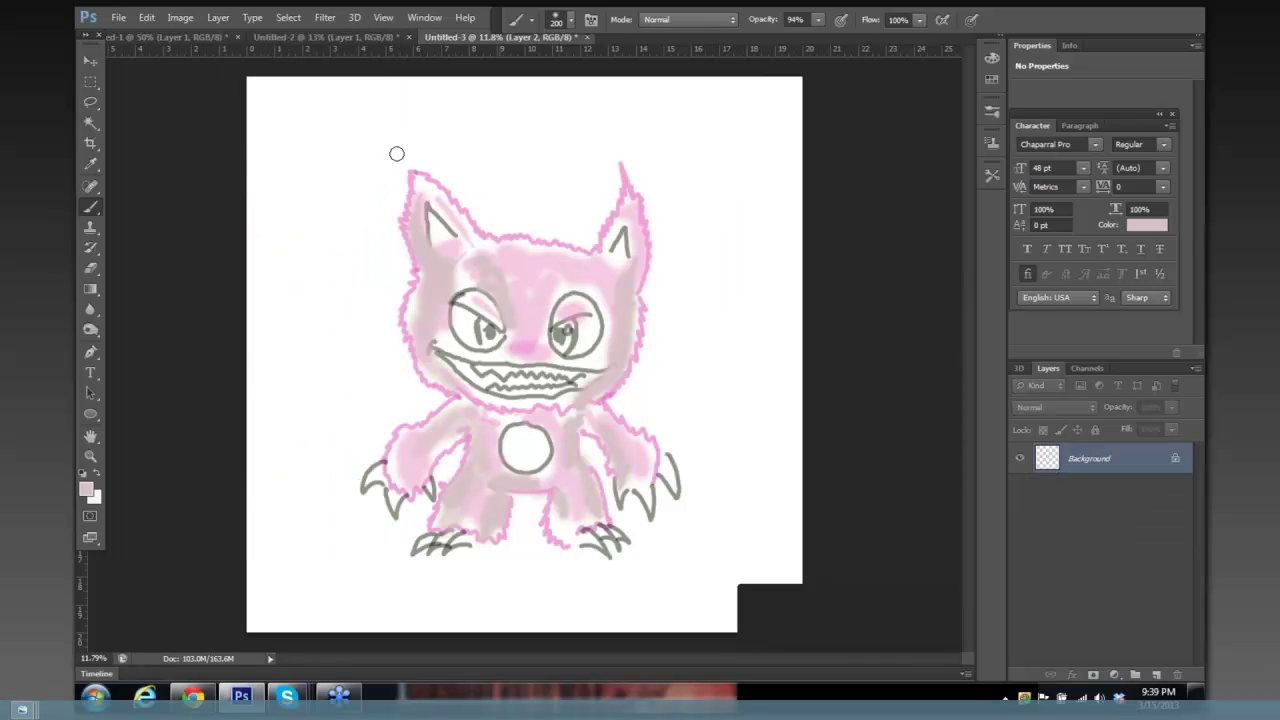
Apply a Levels adjustment that darkens the shadows and midtones of the flattened monster drawing.
click(182, 18)
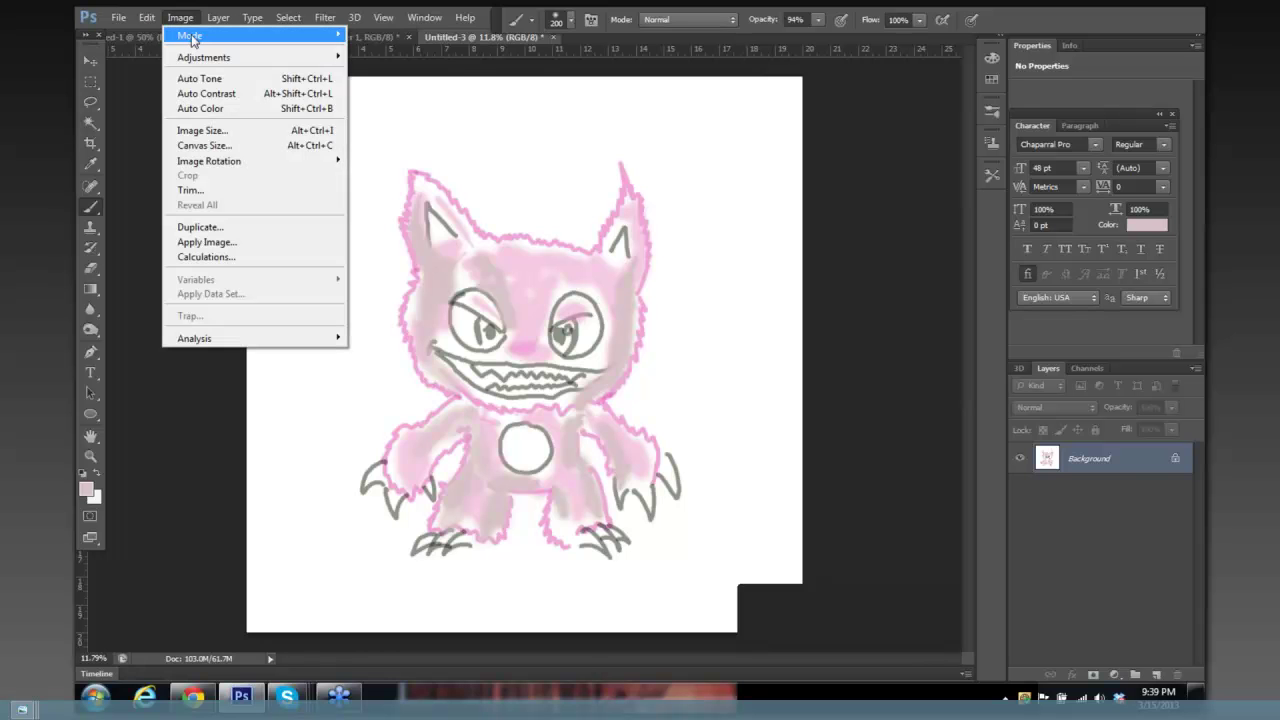
click(362, 72)
drag(950, 264, 973, 277)
drag(1048, 264, 1044, 266)
drag(851, 264, 889, 264)
click(1101, 116)
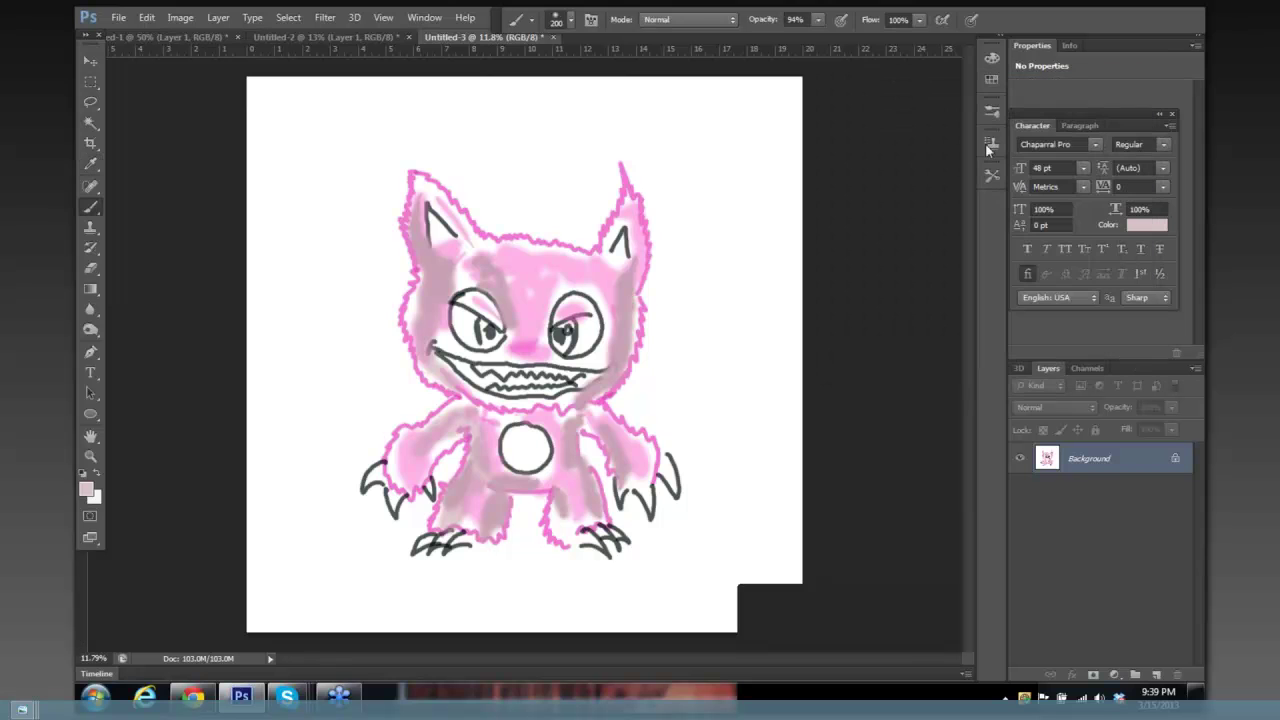
Change the foreground colour to warm grey and paint a soft background shadow around the head and ears.
click(86, 489)
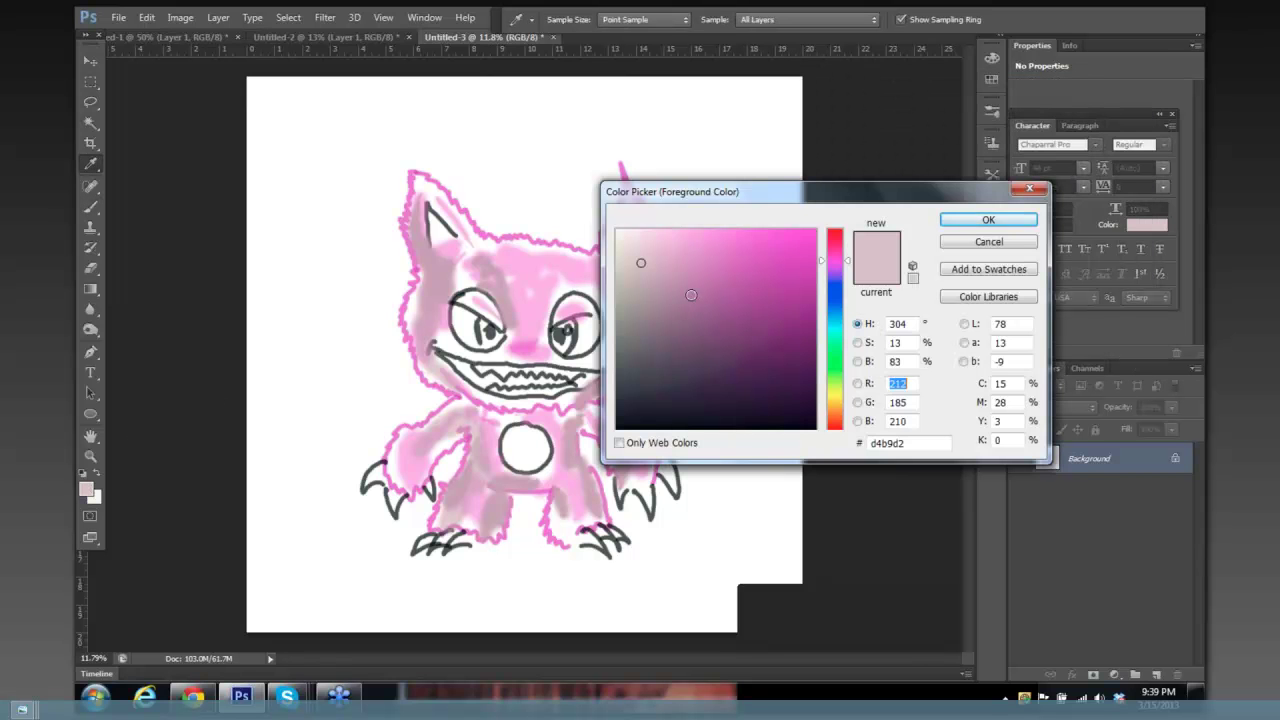
click(948, 222)
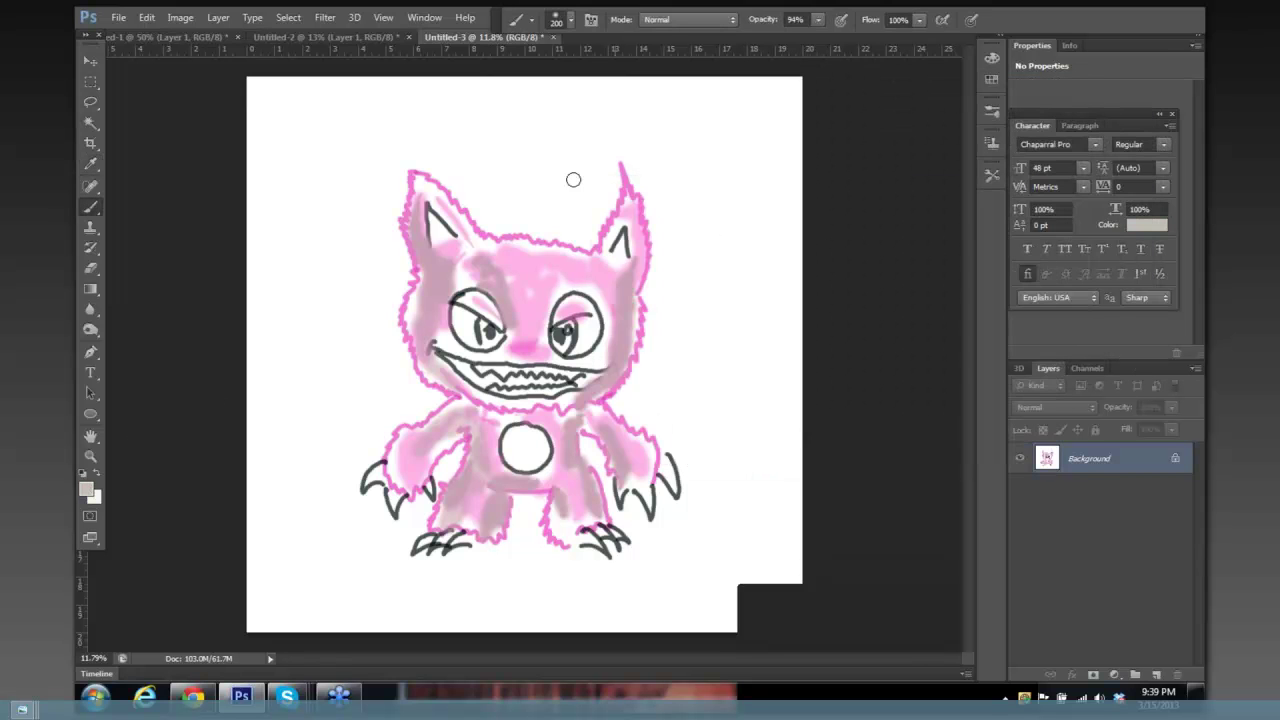
mouse_move(505, 208)
mouse_down()
mouse_move(471, 169)
mouse_move(420, 162)
mouse_move(390, 178)
mouse_move(421, 160)
mouse_move(453, 177)
mouse_move(405, 170)
mouse_move(374, 202)
mouse_move(393, 216)
mouse_move(408, 185)
mouse_move(389, 265)
mouse_move(403, 273)
mouse_move(398, 353)
mouse_move(426, 414)
mouse_up()
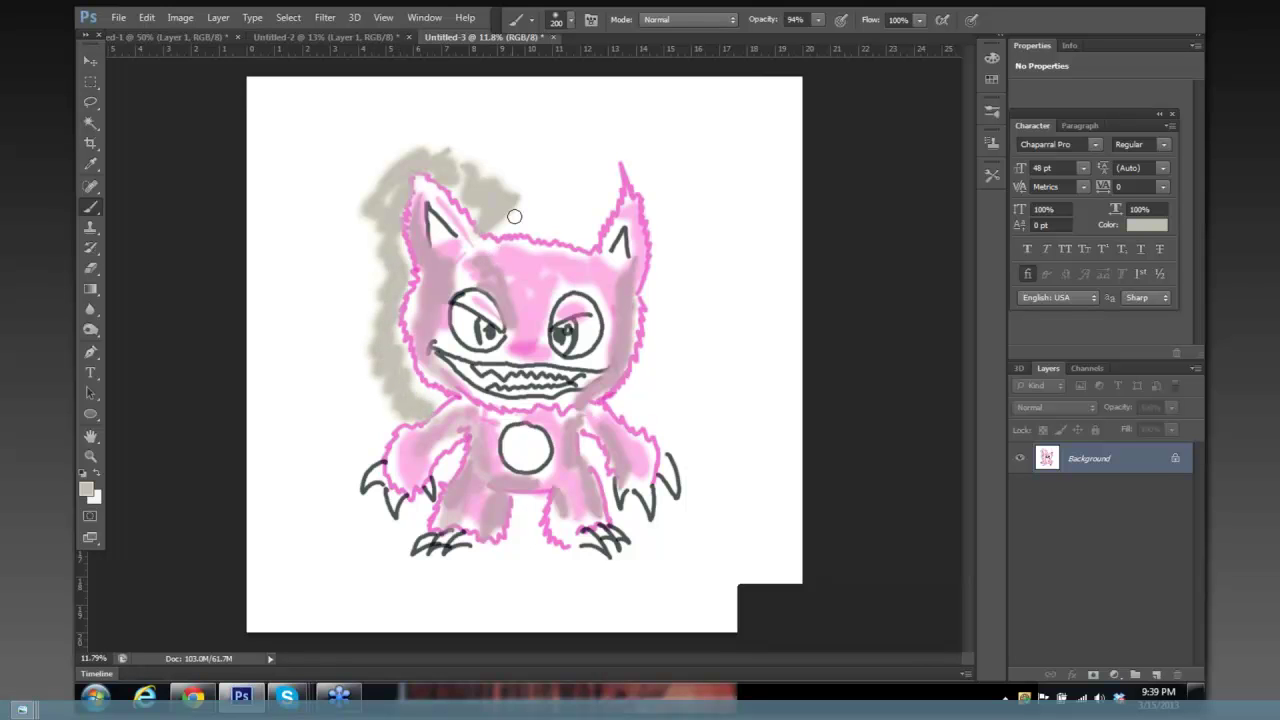
mouse_move(526, 225)
mouse_down()
mouse_move(551, 217)
mouse_move(578, 240)
mouse_move(657, 197)
mouse_move(669, 270)
mouse_move(620, 403)
mouse_move(652, 418)
mouse_up()
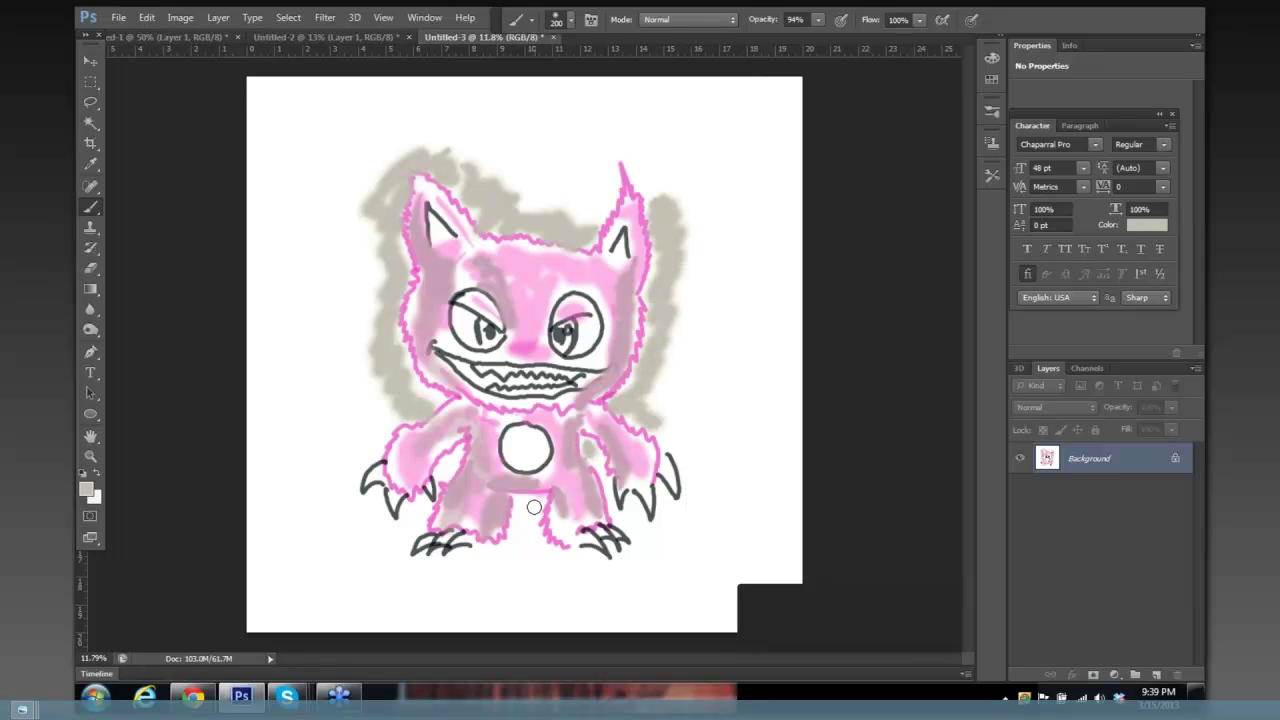
Extend the warm grey background shadow between the legs, beneath the feet and around the right arm.
mouse_move(527, 496)
mouse_down()
mouse_move(520, 514)
mouse_move(392, 592)
mouse_up()
mouse_move(642, 516)
mouse_down()
mouse_move(661, 420)
mouse_move(695, 453)
mouse_move(696, 485)
mouse_up()
drag(660, 383, 646, 401)
drag(569, 581, 487, 580)
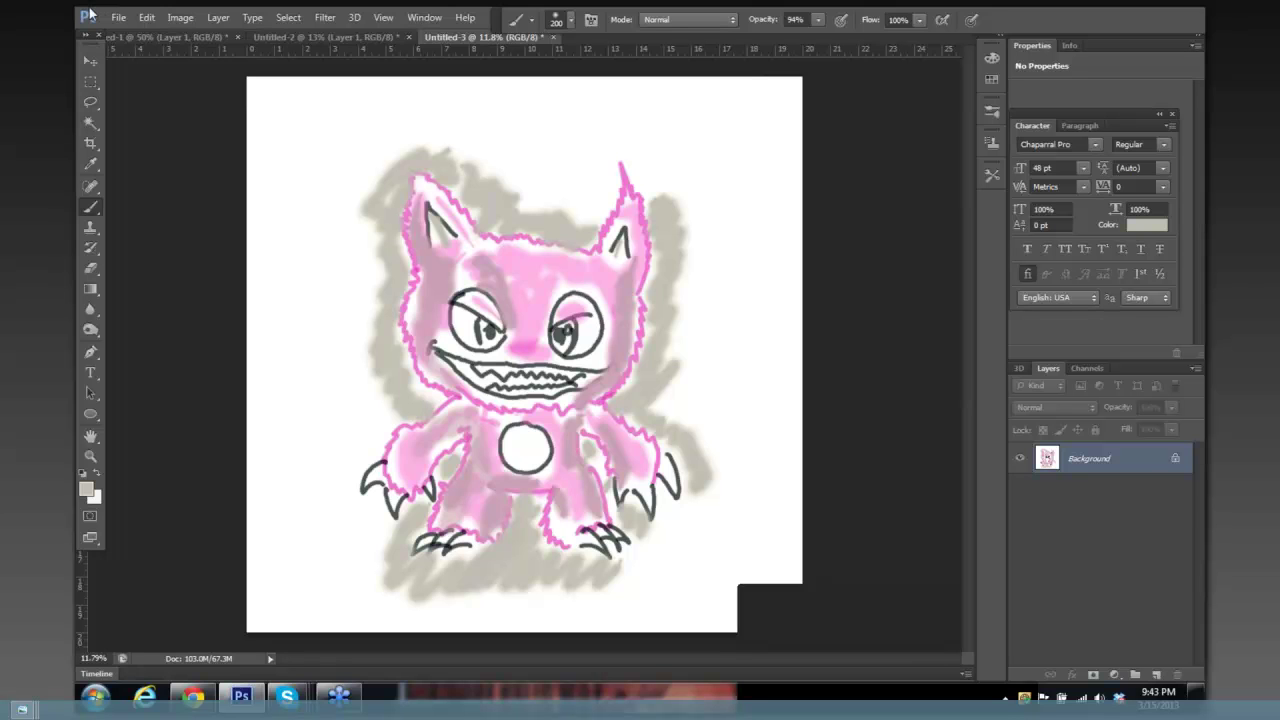
Close the monster drawing and the website mock-up documents without saving.
click(553, 40)
click(642, 273)
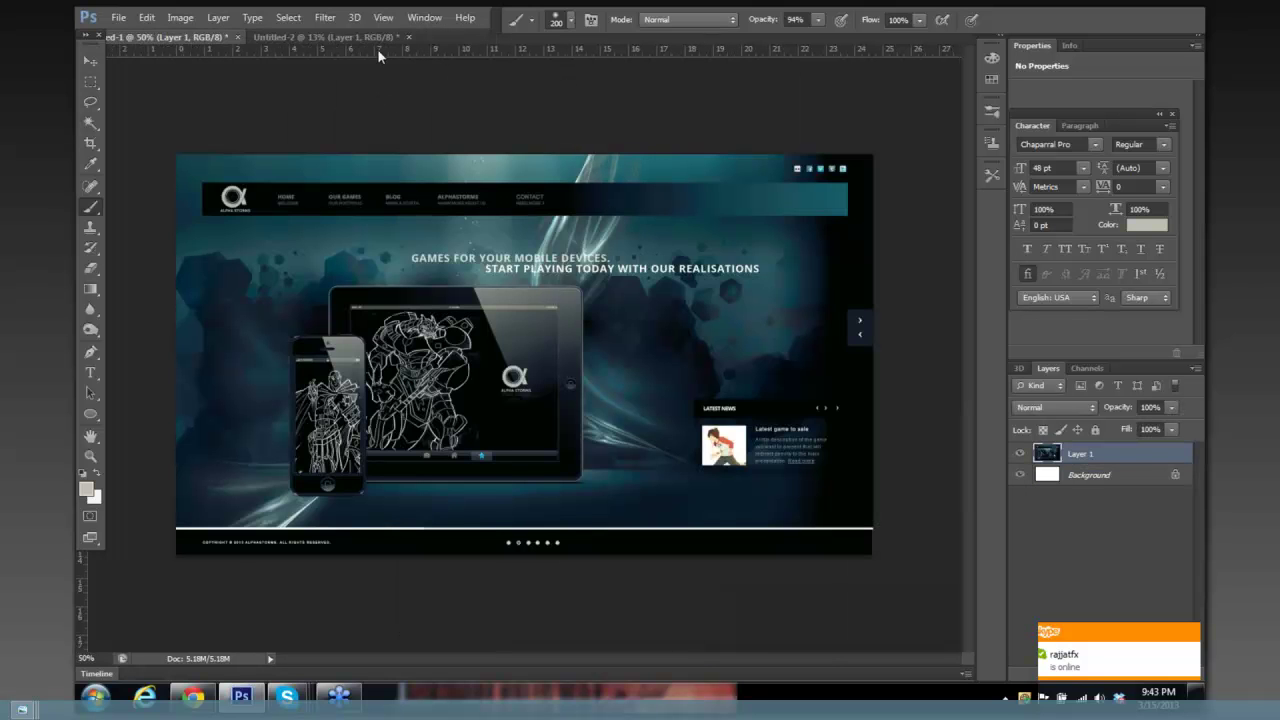
click(238, 37)
click(628, 274)
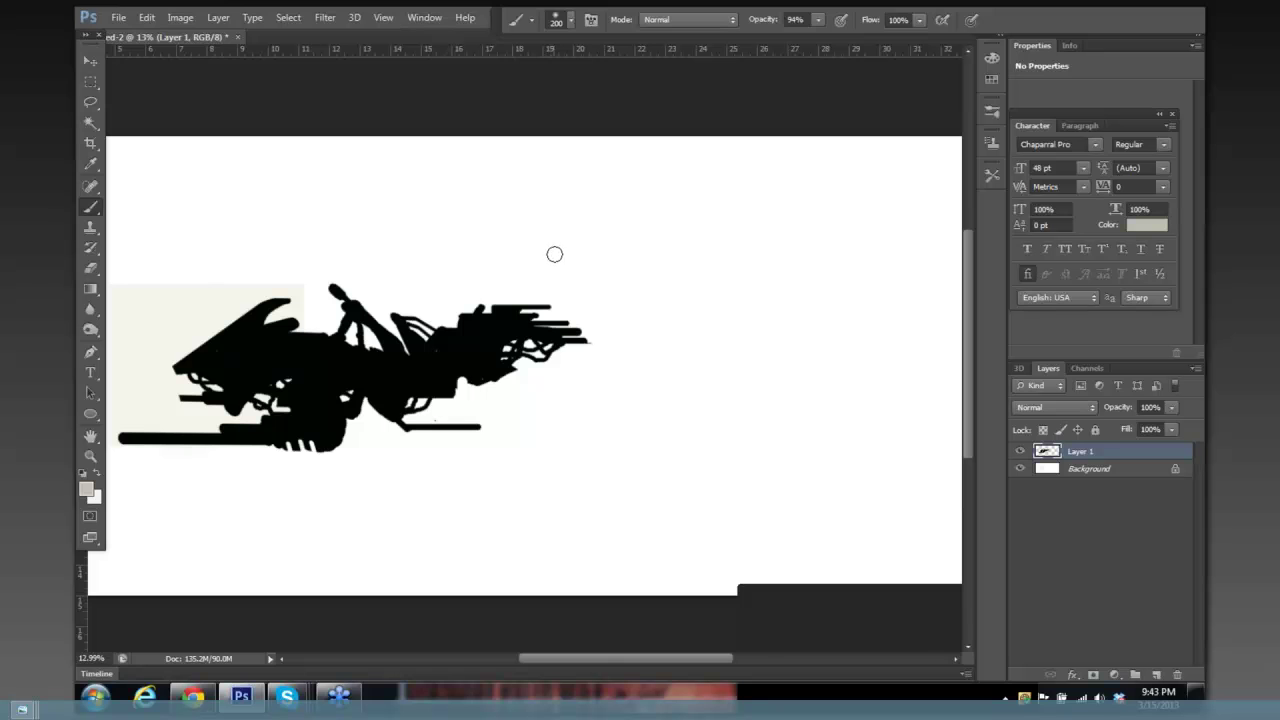
Select the black vehicle silhouette, scale it to about 66% width and 70% height, and move it to the canvas's upper-left corner.
drag(634, 226, 650, 234)
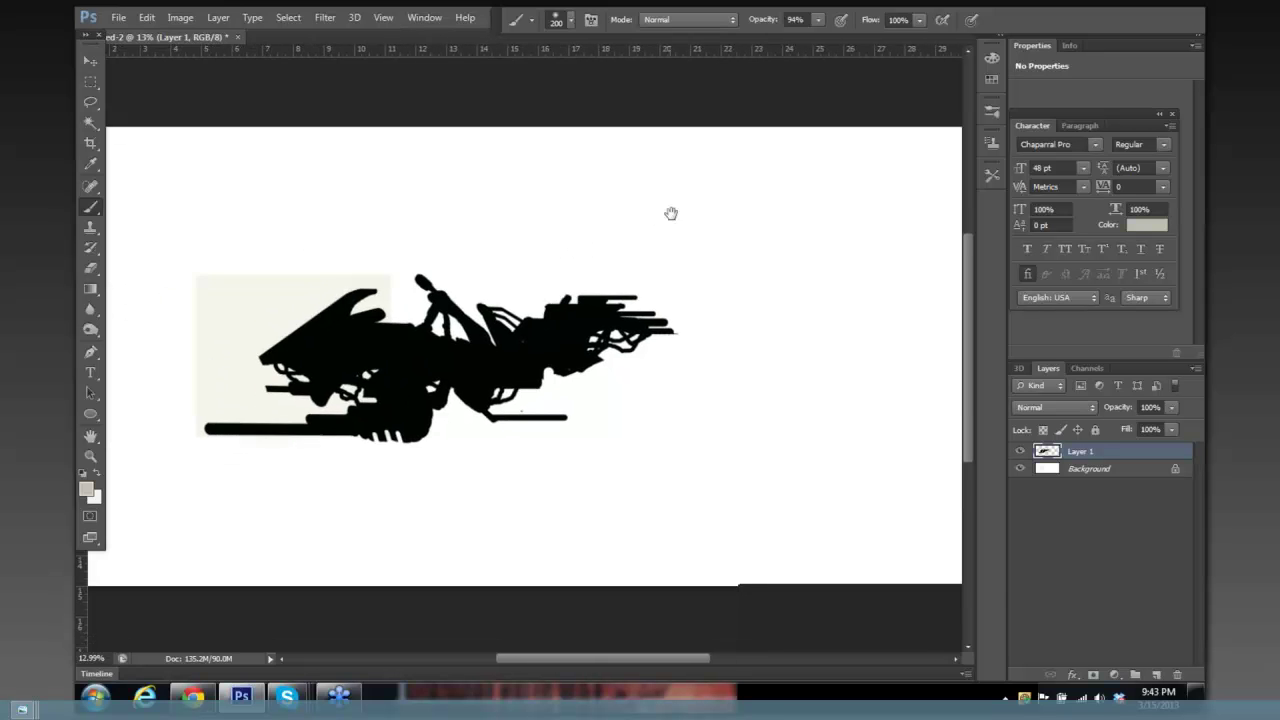
scroll(677, 210, down, 3)
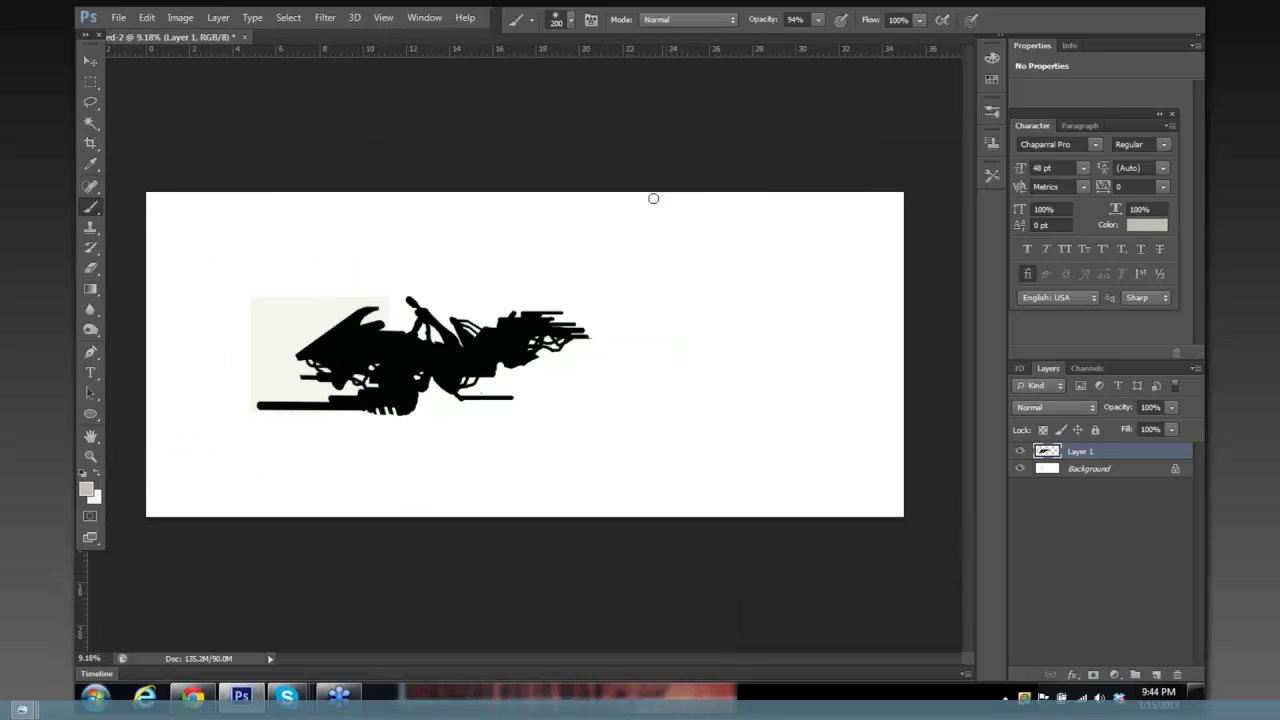
click(90, 81)
drag(215, 251, 617, 443)
key(ctrl+t)
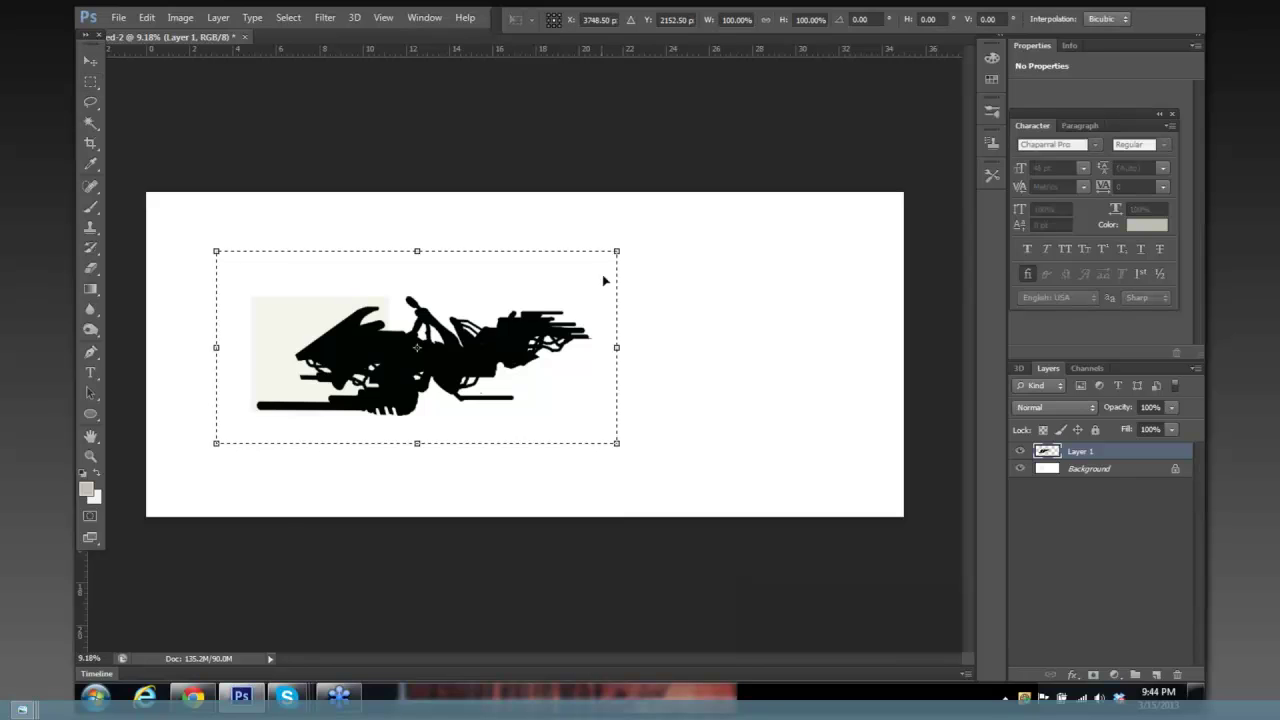
drag(617, 251, 429, 337)
drag(359, 378, 258, 227)
drag(377, 228, 396, 233)
drag(394, 280, 409, 308)
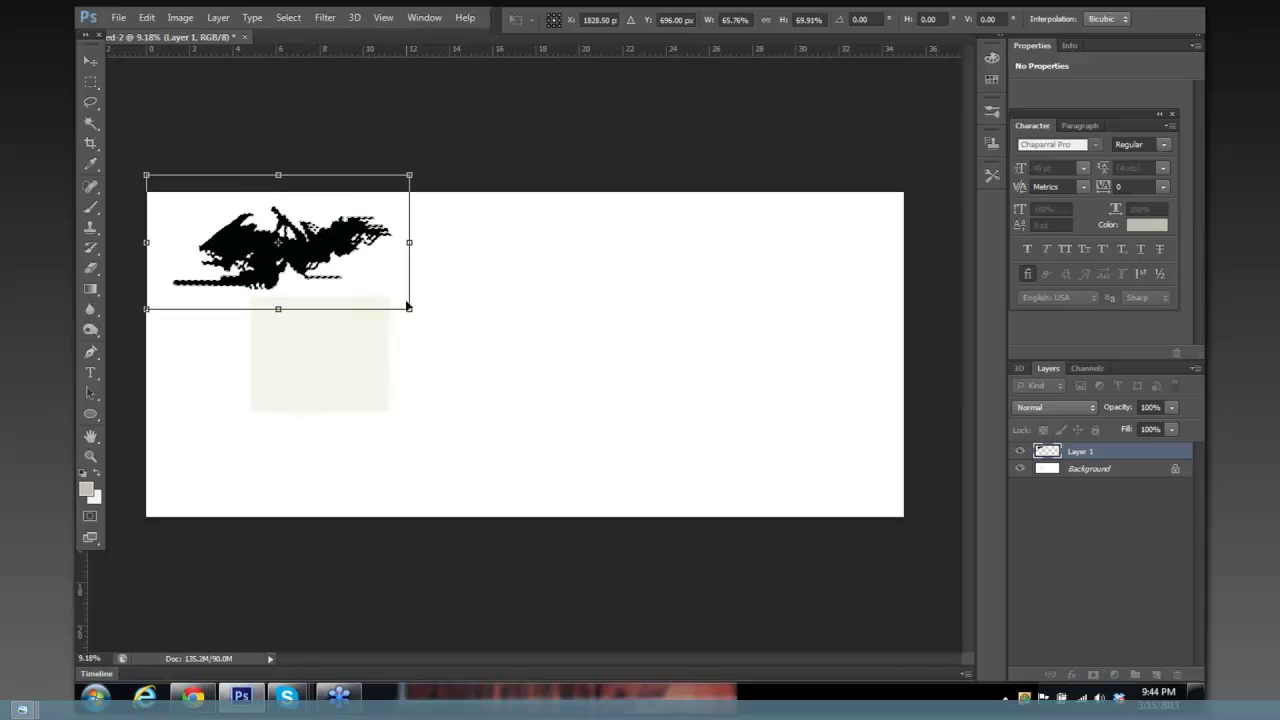
key(m)
key(Return)
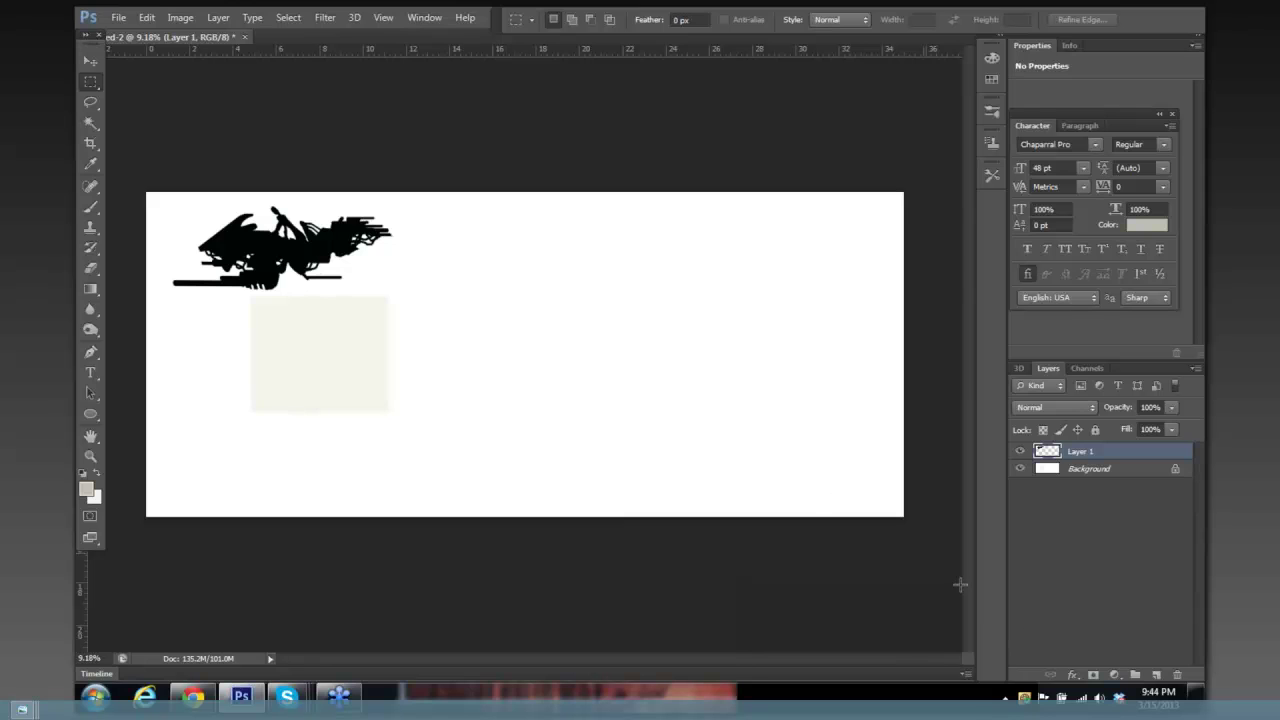
Add a new layer above the silhouette layer and name it baselayer.
click(1156, 676)
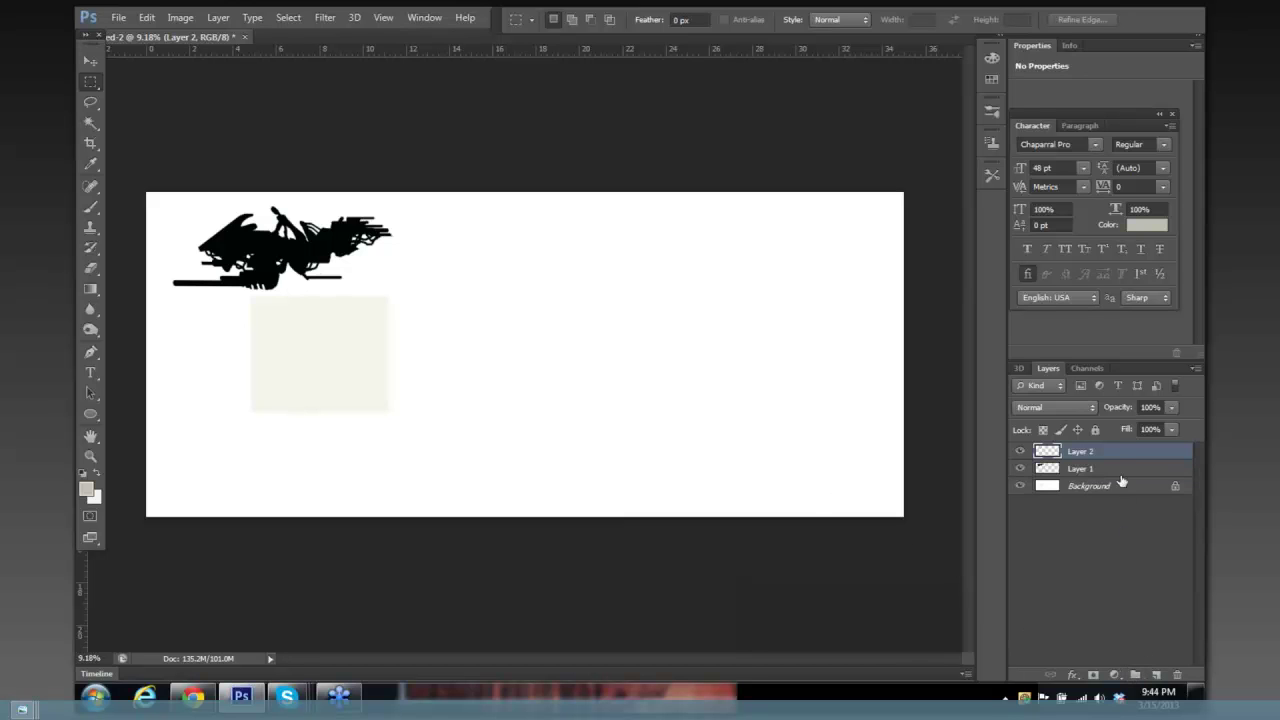
double_click(1092, 452)
text(basela)
key(Return)
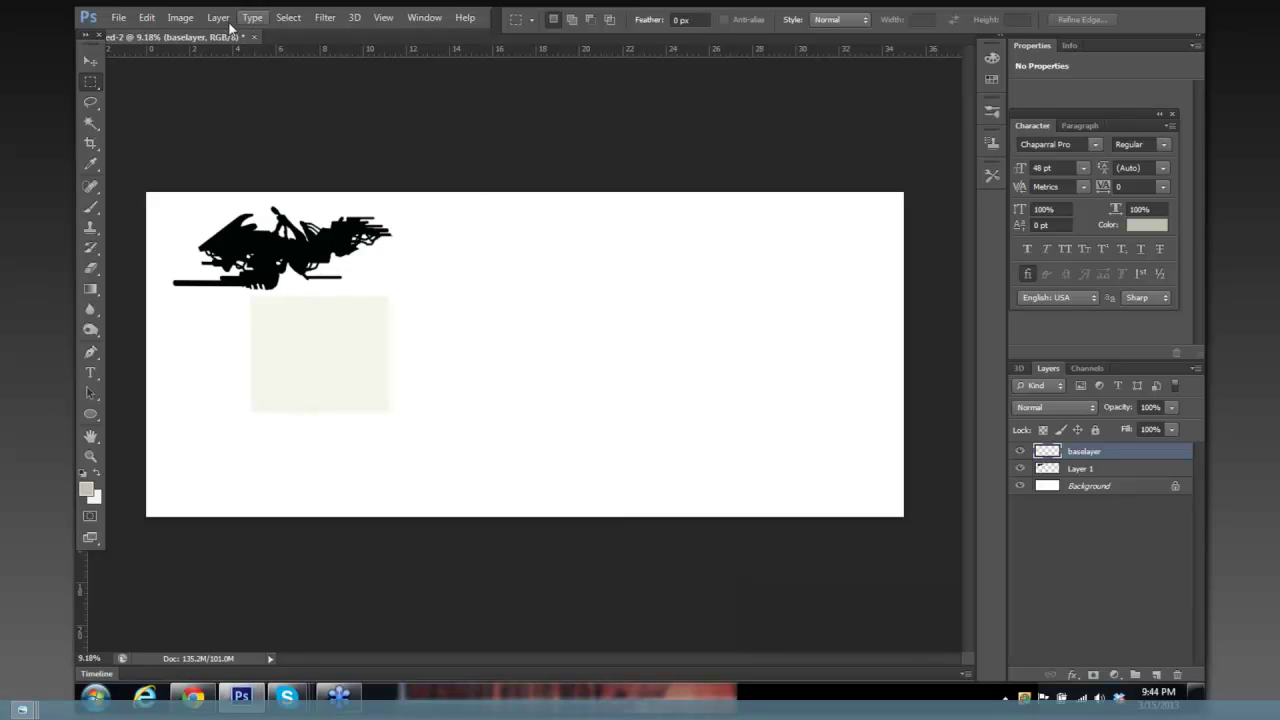
Check the document's pixel dimensions, print size and resolution in the Image Size settings.
click(180, 17)
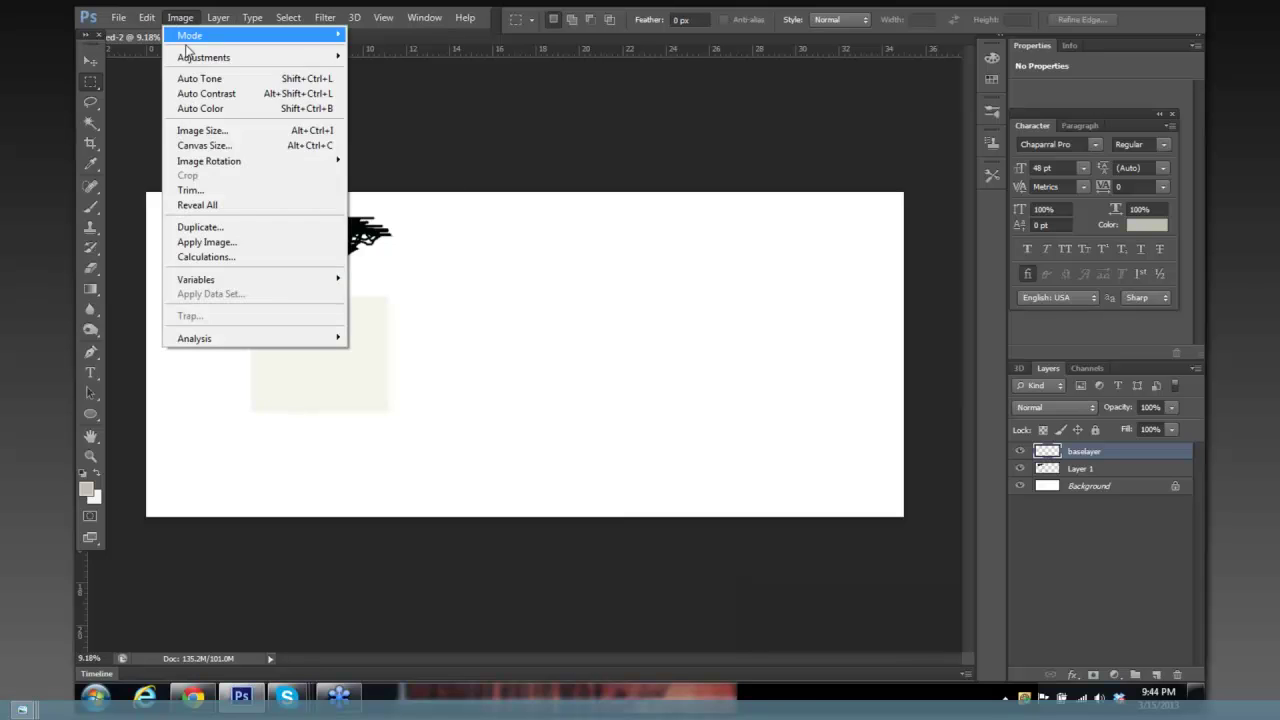
click(203, 130)
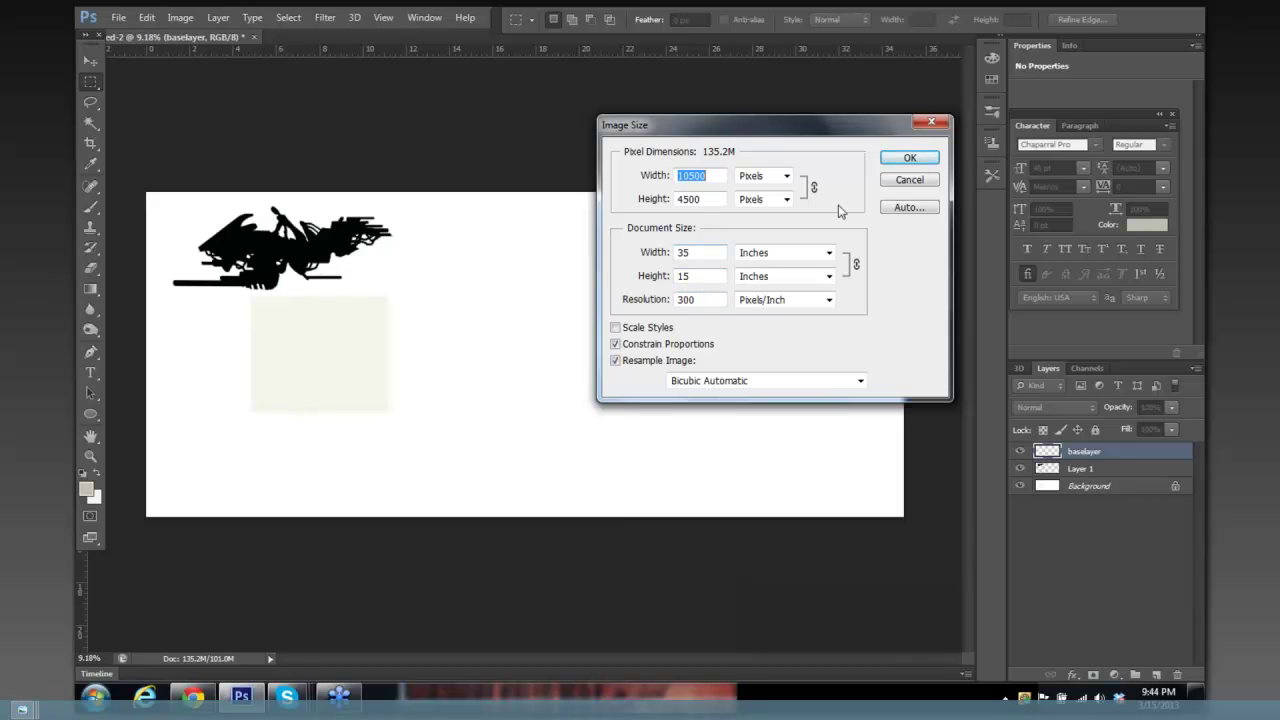
click(906, 160)
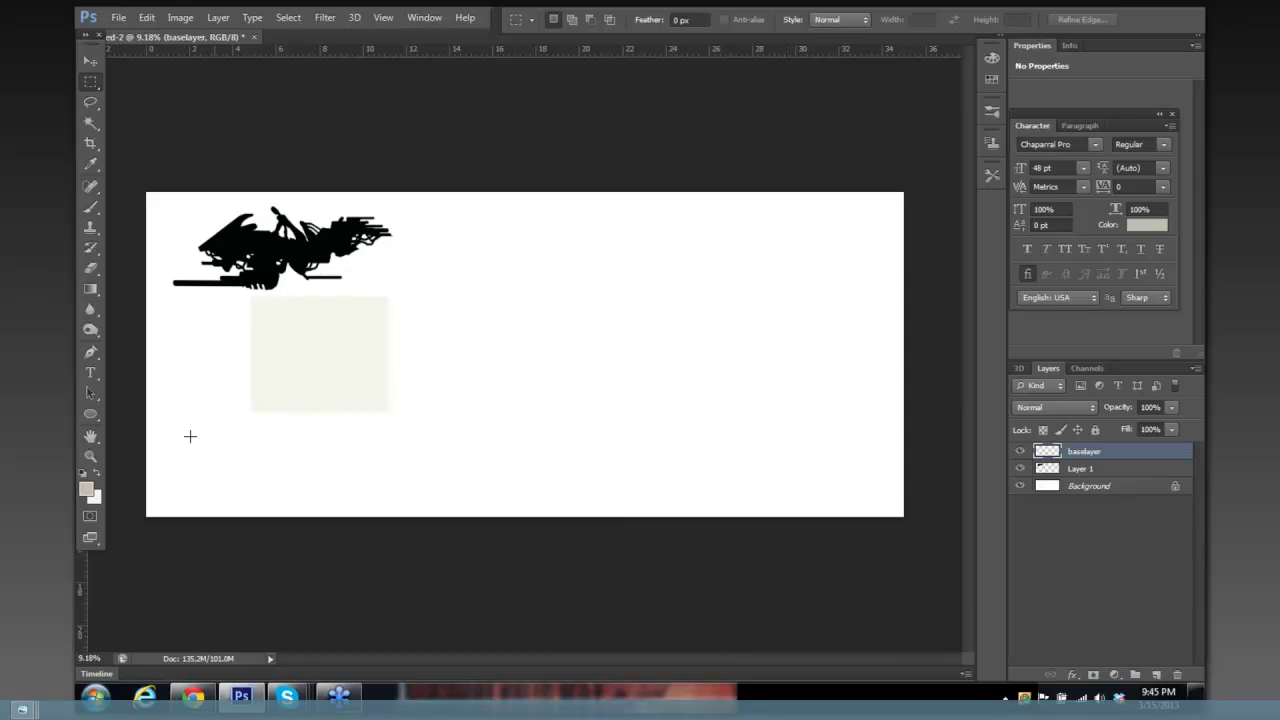
Set the foreground colour to a medium blue, hex 7b65eb.
click(87, 492)
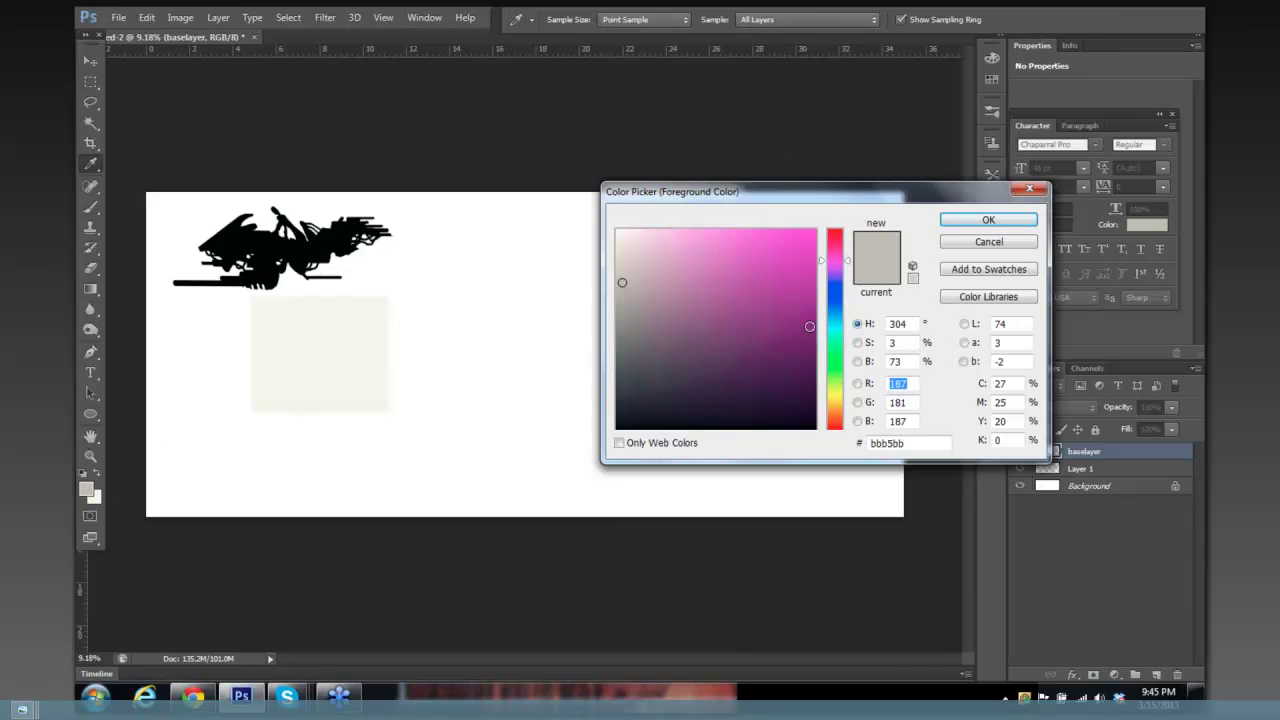
drag(836, 315, 836, 290)
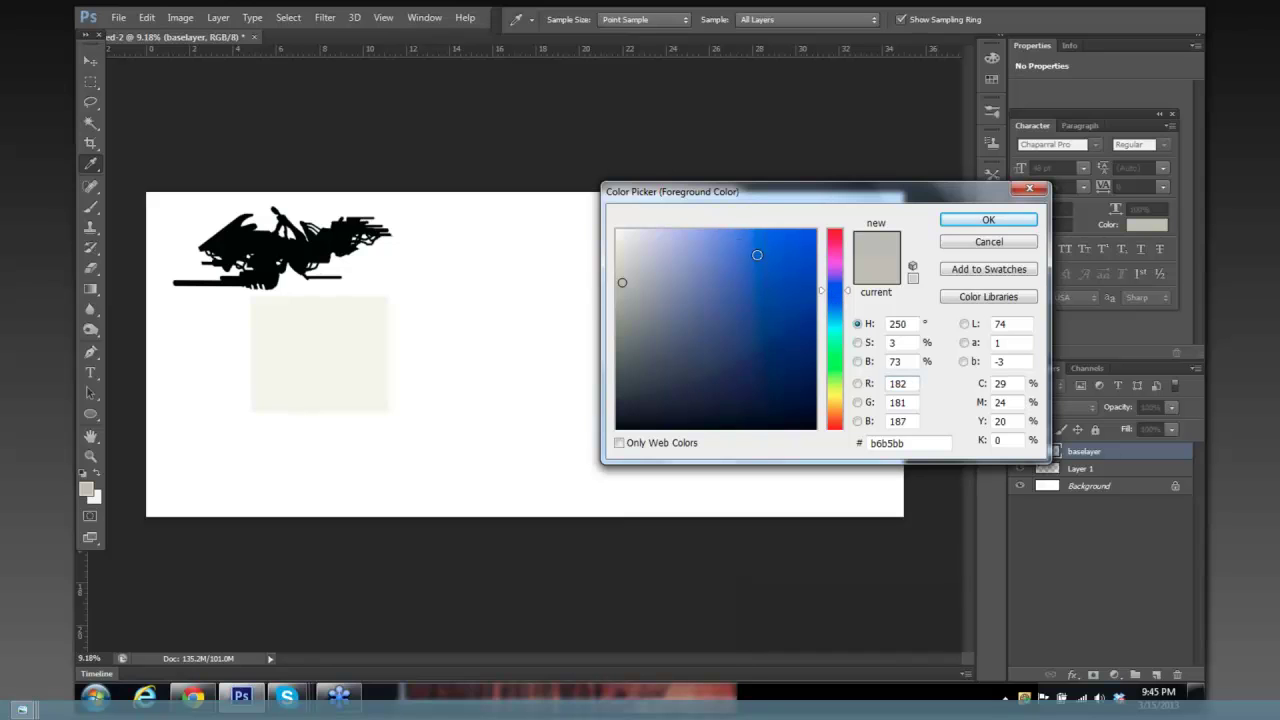
click(729, 245)
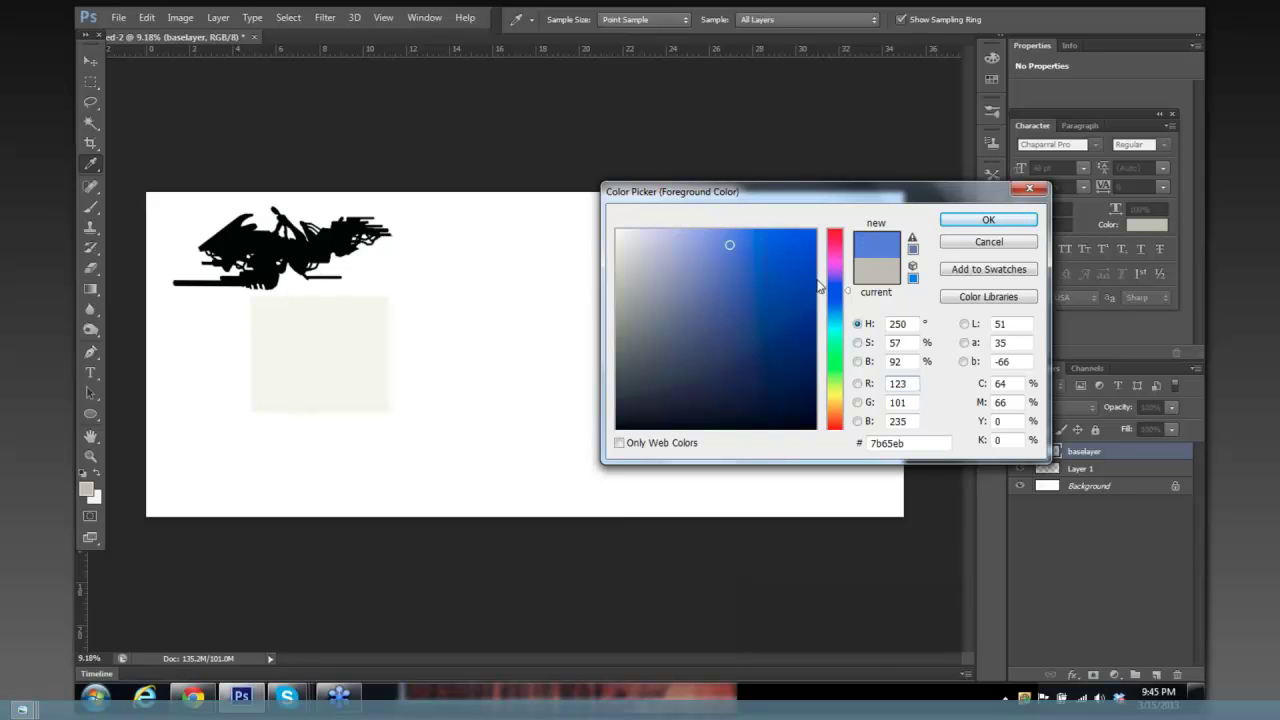
click(989, 220)
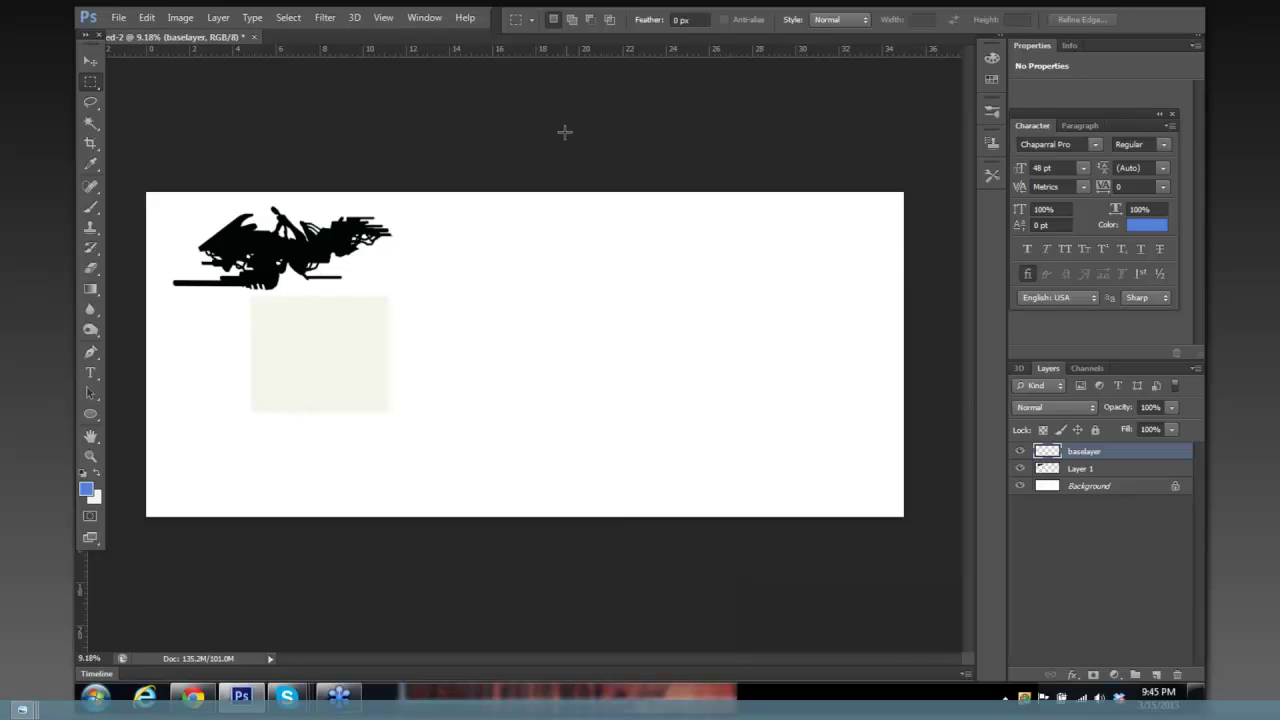
Brush a straight blue baseline rightward from the pale square's edge, then a short thin diagonal rising from its far end.
key(b)
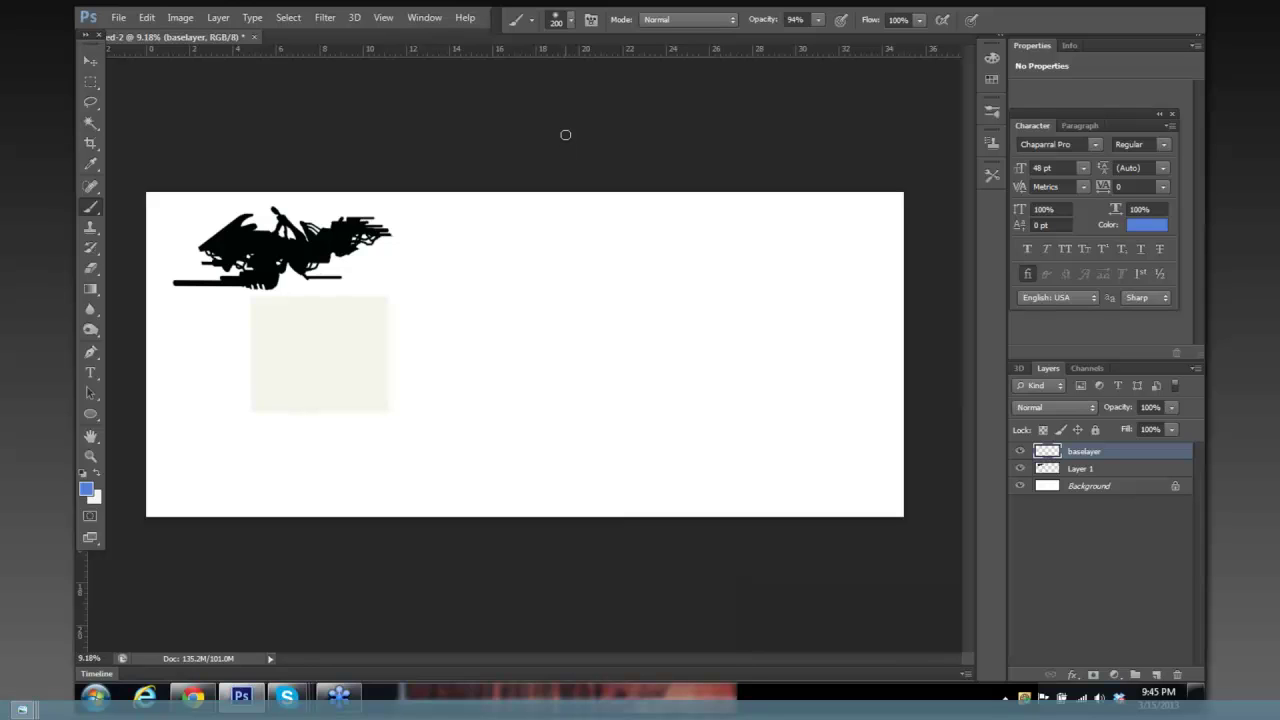
drag(404, 328, 438, 368)
key(ctrl+z)
drag(392, 371, 600, 366)
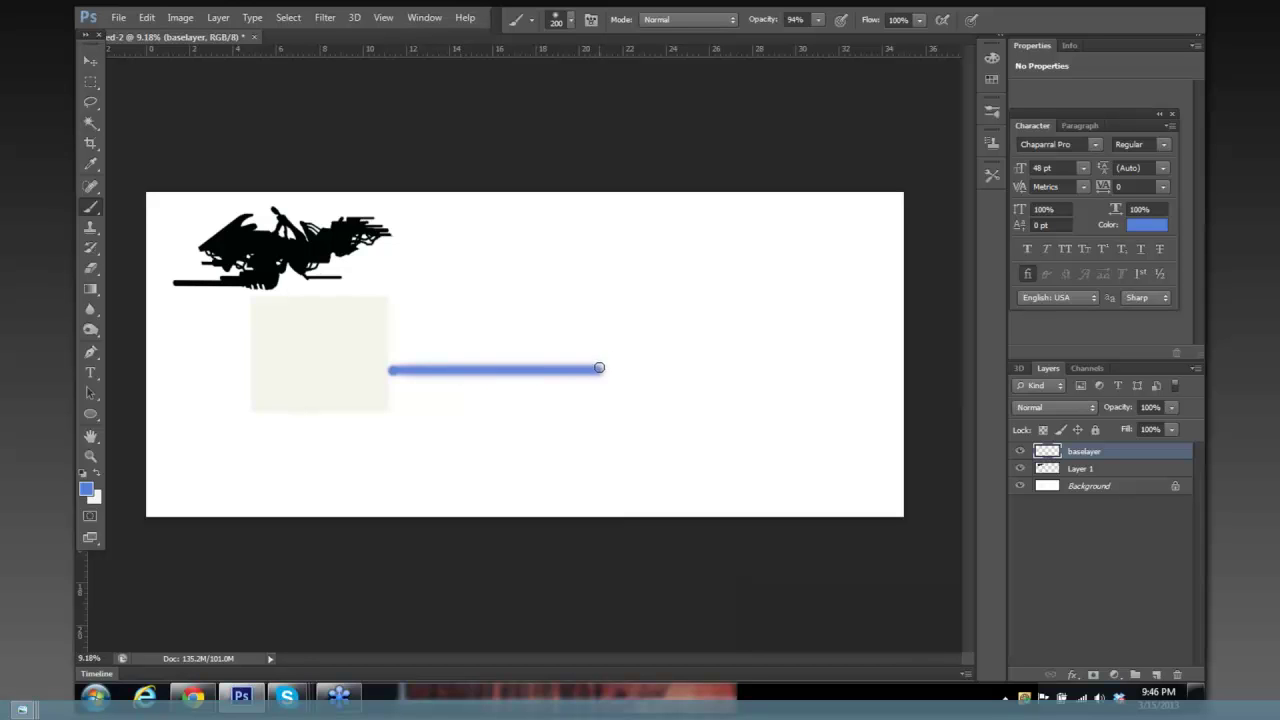
shift+click(637, 335)
Choose the hard round 200 px brush, thicken the rear diagonal, and extend it with a horizontal segment at 125 px.
click(572, 22)
click(549, 141)
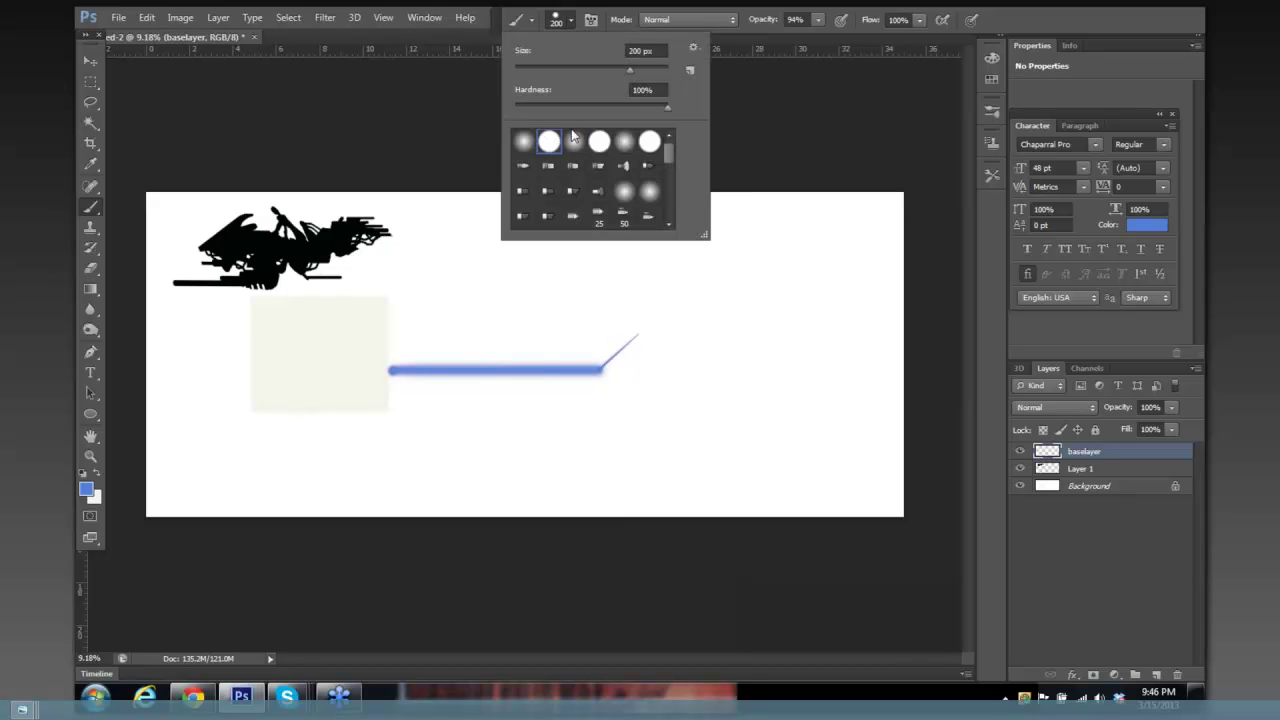
click(737, 126)
click(600, 369)
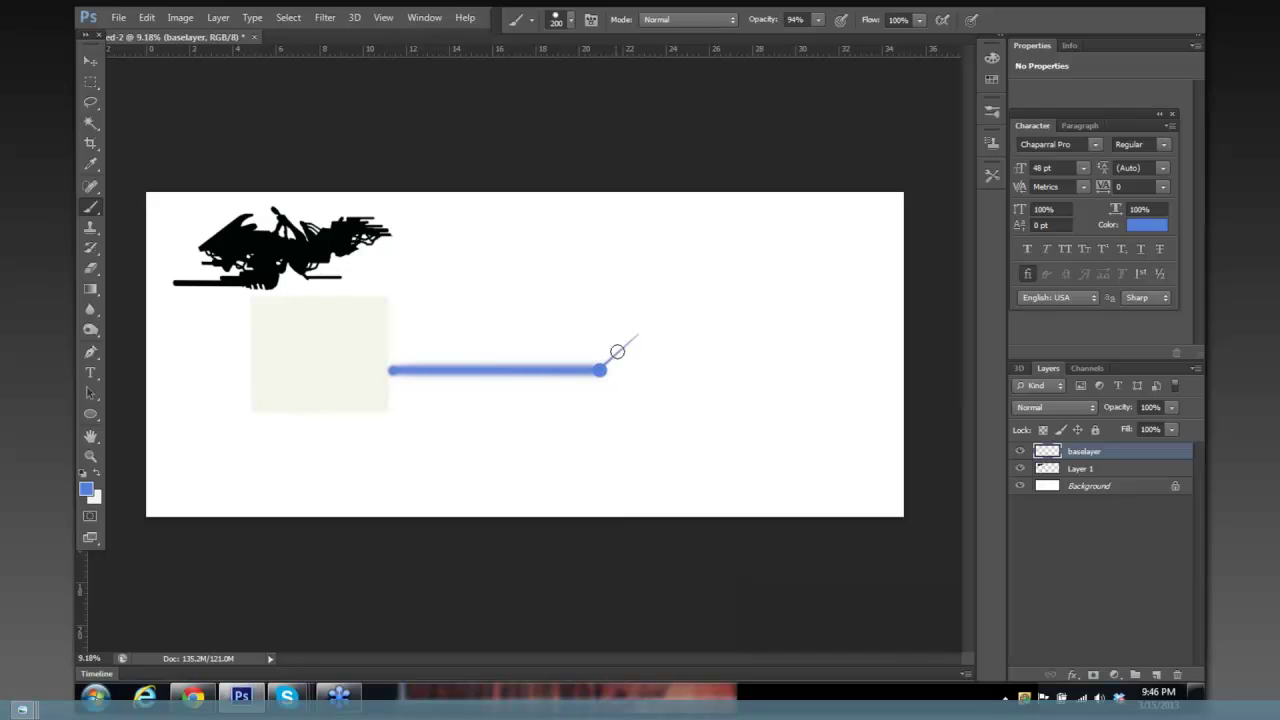
shift+click(638, 336)
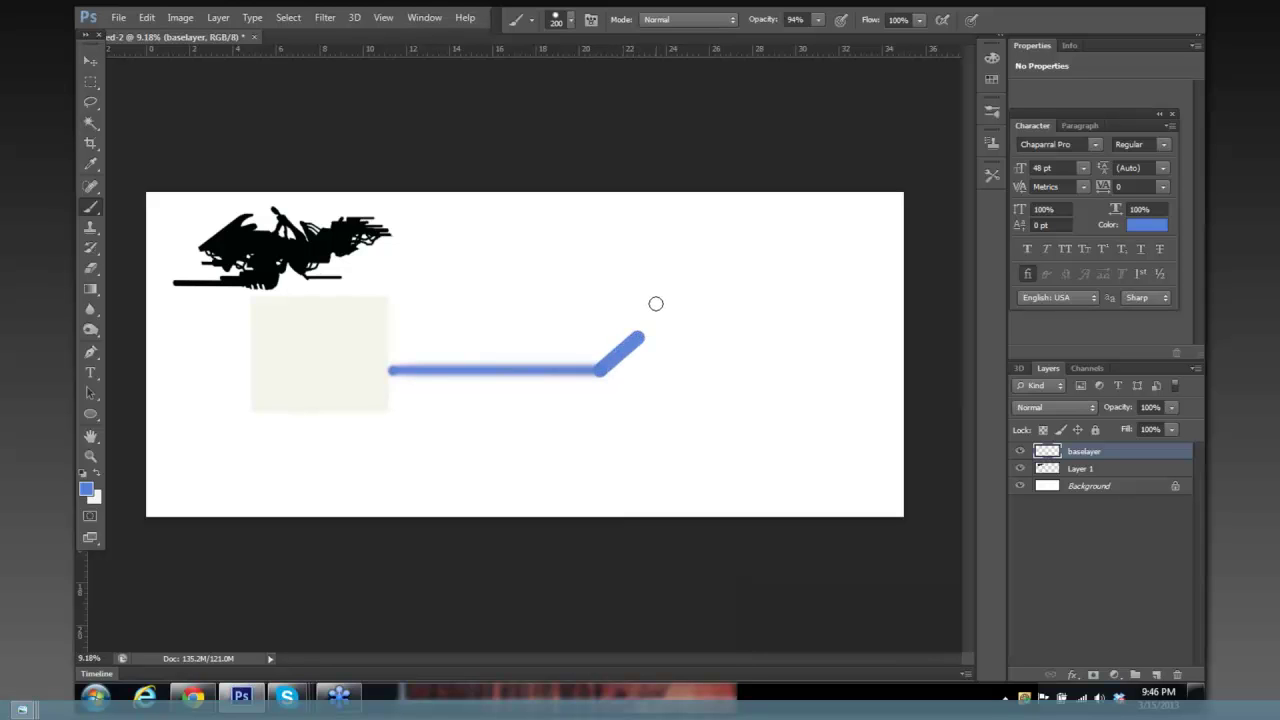
key(bracketleft)
shift+click(717, 335)
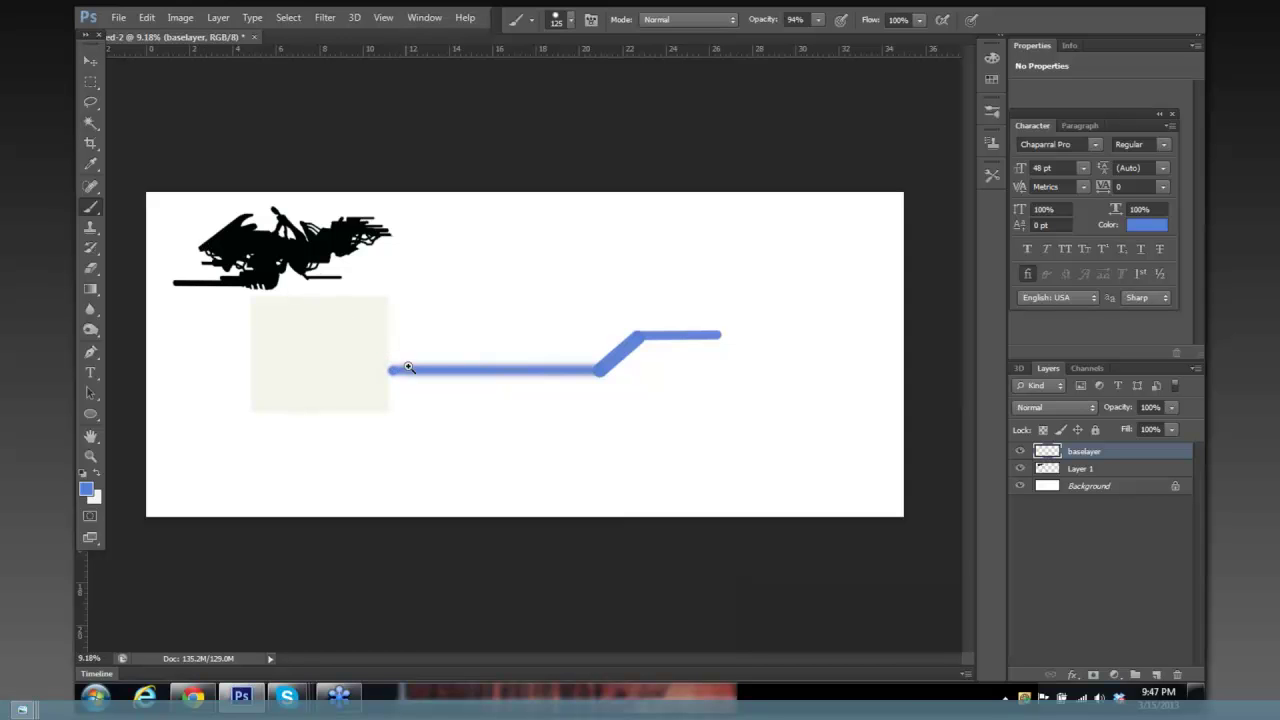
Paint a long diagonal rising from the baseline's front end, followed by a short, slightly rising top segment.
scroll(440, 355, up, 3)
drag(460, 306, 569, 310)
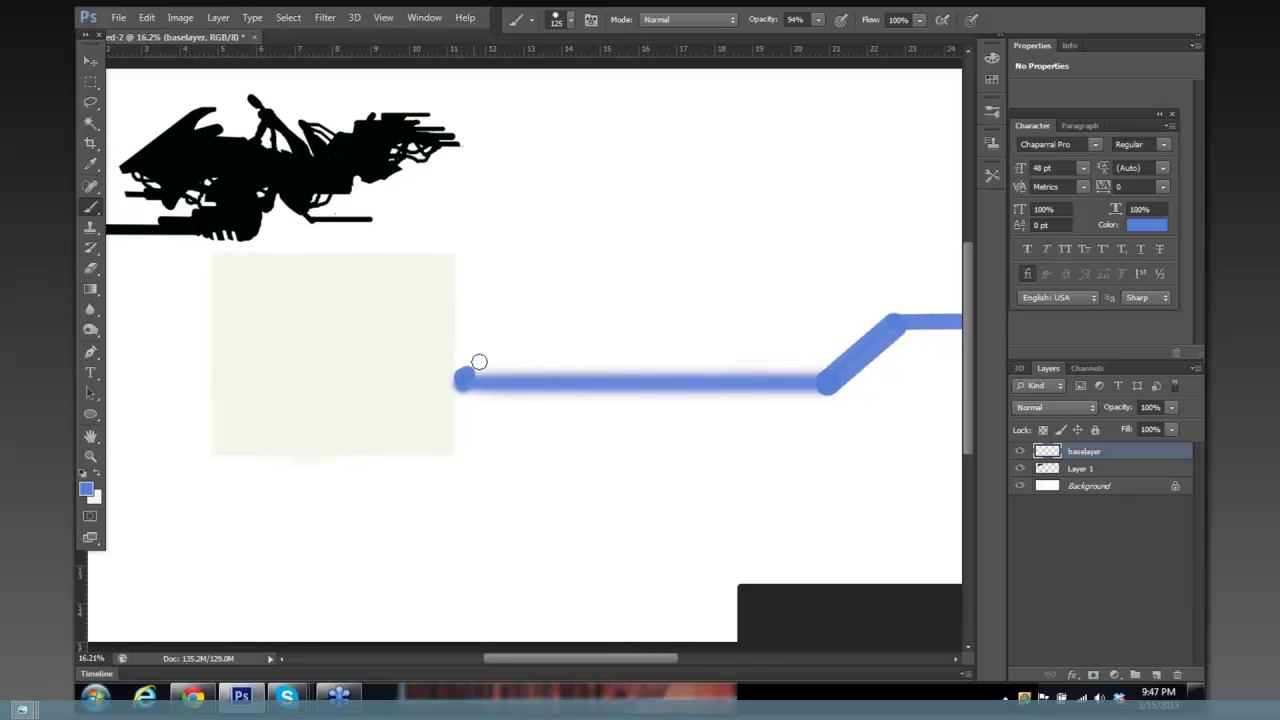
shift+click(629, 240)
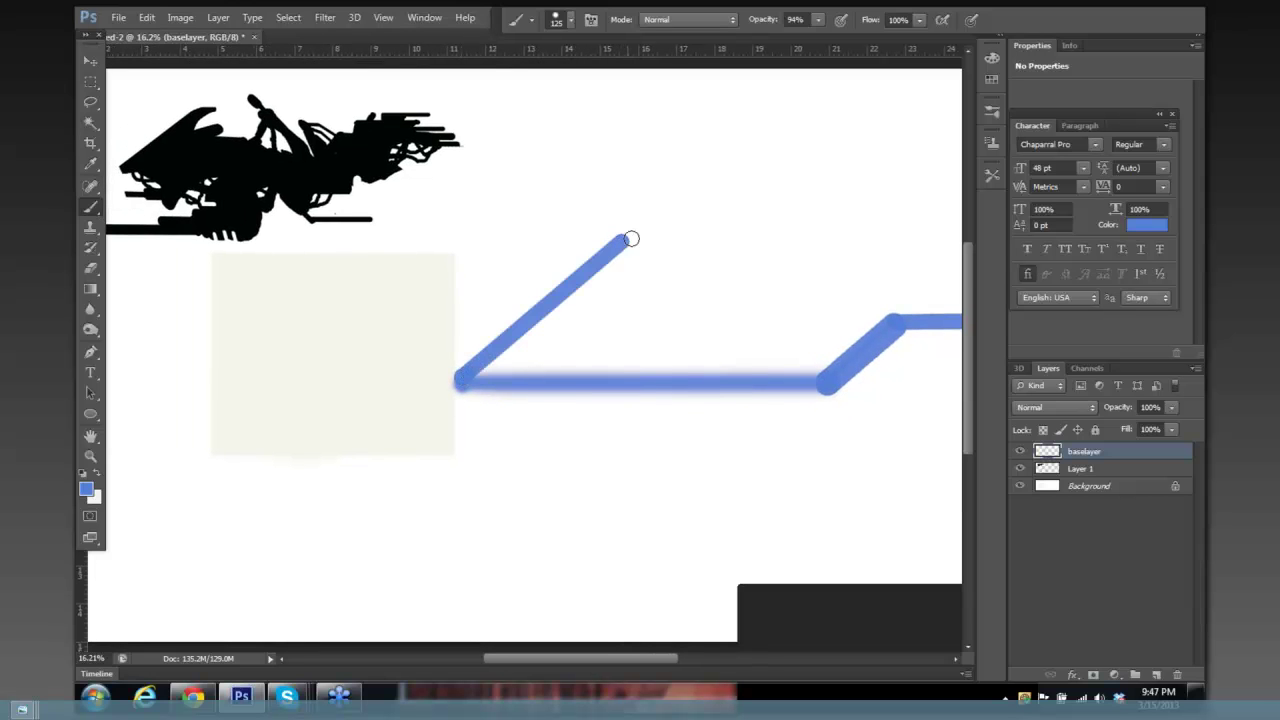
shift+click(721, 230)
drag(757, 229, 714, 217)
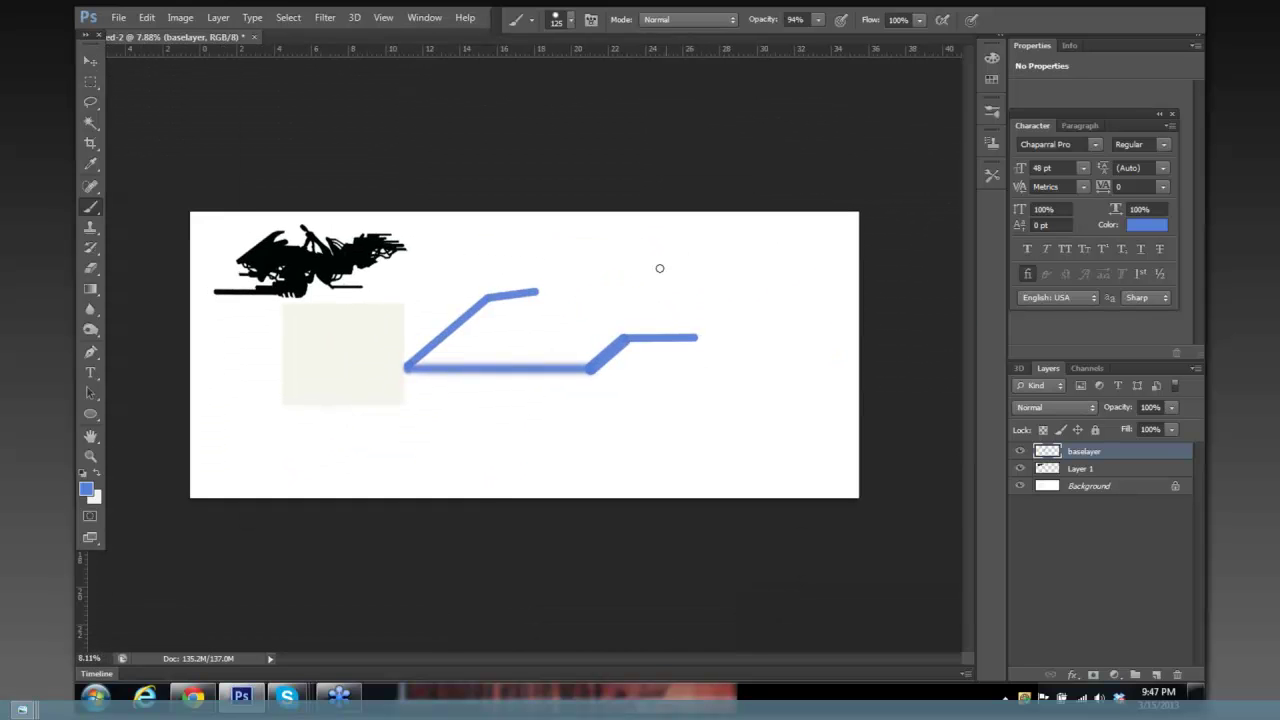
Erase the long front diagonal down to a stub and repaint it lower, ending in a short top edge.
key(e)
mouse_move(537, 291)
mouse_down()
mouse_move(471, 320)
mouse_move(476, 311)
mouse_move(426, 352)
mouse_move(441, 344)
mouse_up()
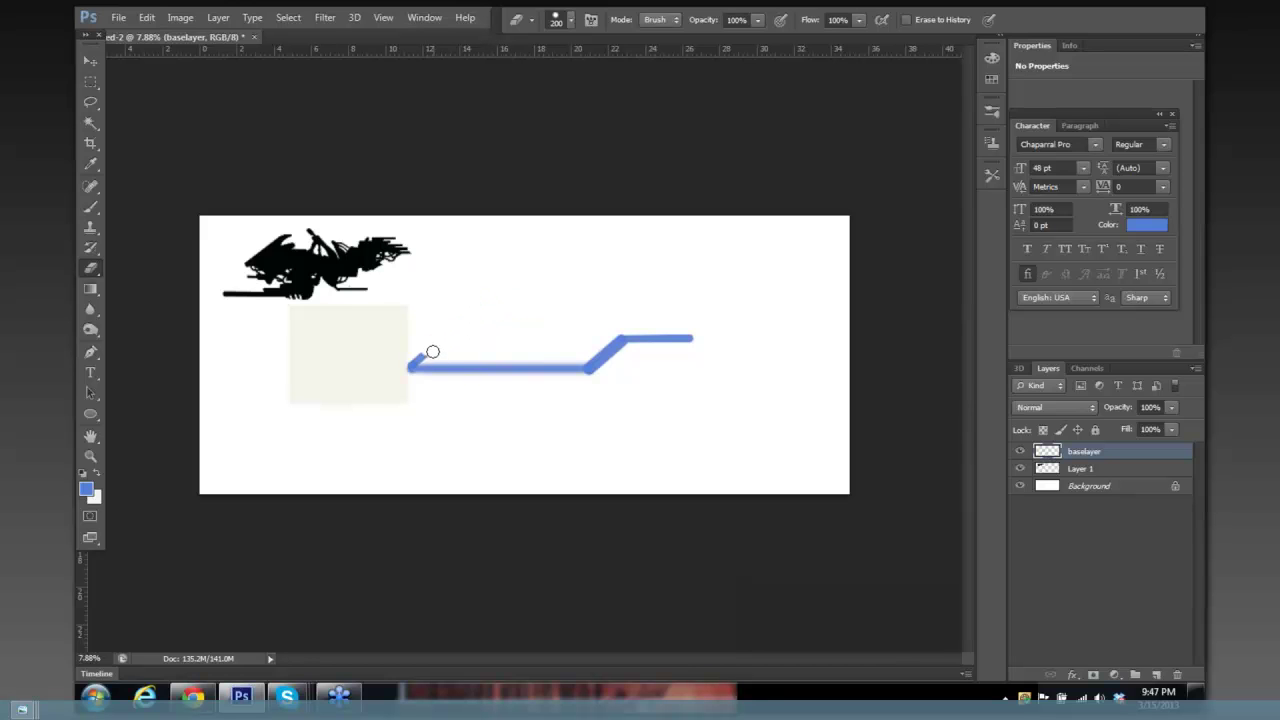
key(b)
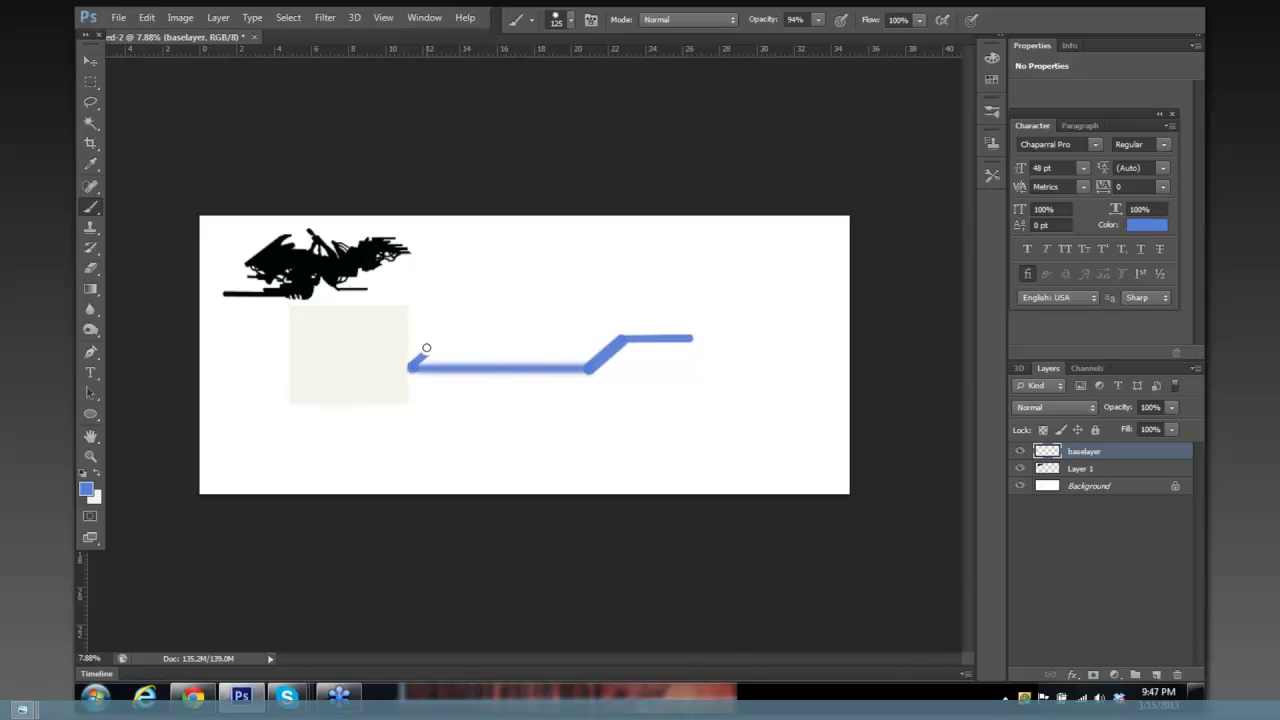
shift+click(459, 325)
shift+click(496, 320)
Paint the fin's curved back edge down to the baseline and a jagged body contour running to the thickened rear.
mouse_move(490, 323)
mouse_down()
mouse_move(460, 367)
mouse_move(436, 352)
mouse_move(449, 352)
mouse_up()
key(ctrl+z)
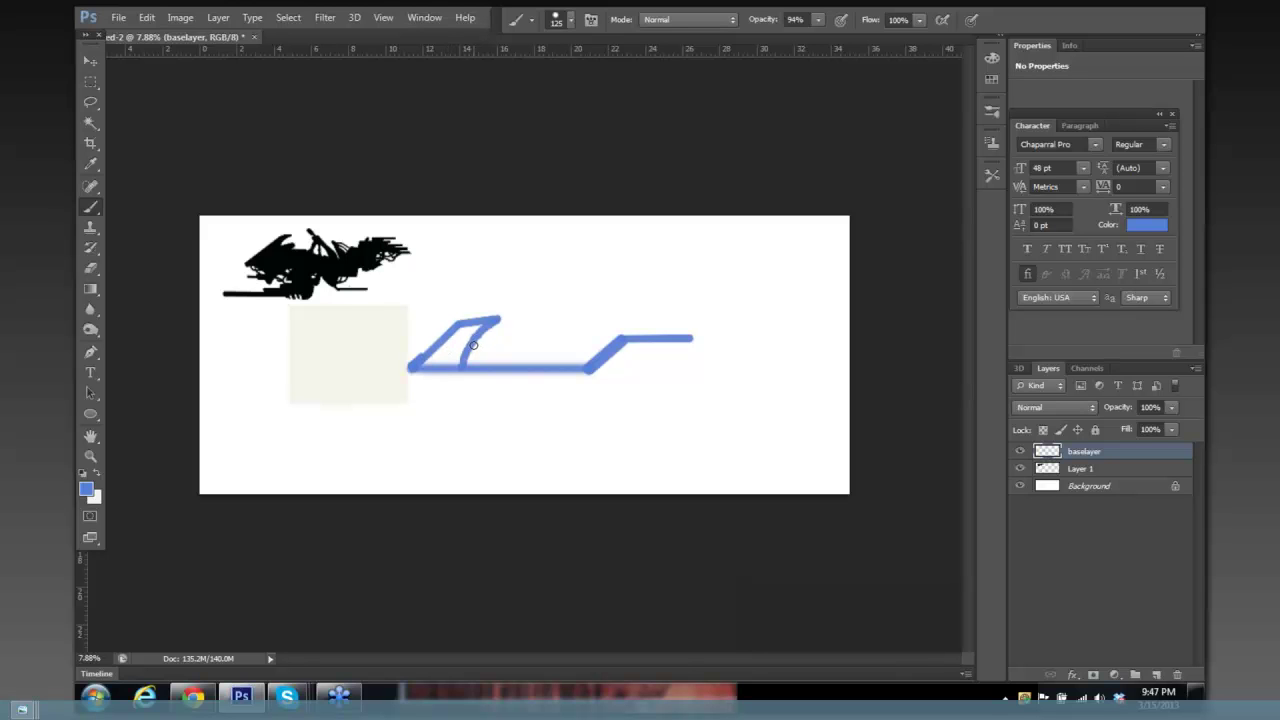
mouse_move(472, 345)
mouse_down()
mouse_move(511, 337)
mouse_move(490, 348)
mouse_move(531, 348)
mouse_move(541, 362)
mouse_move(492, 352)
mouse_up()
mouse_move(540, 361)
mouse_down()
mouse_move(591, 360)
mouse_move(548, 369)
mouse_up()
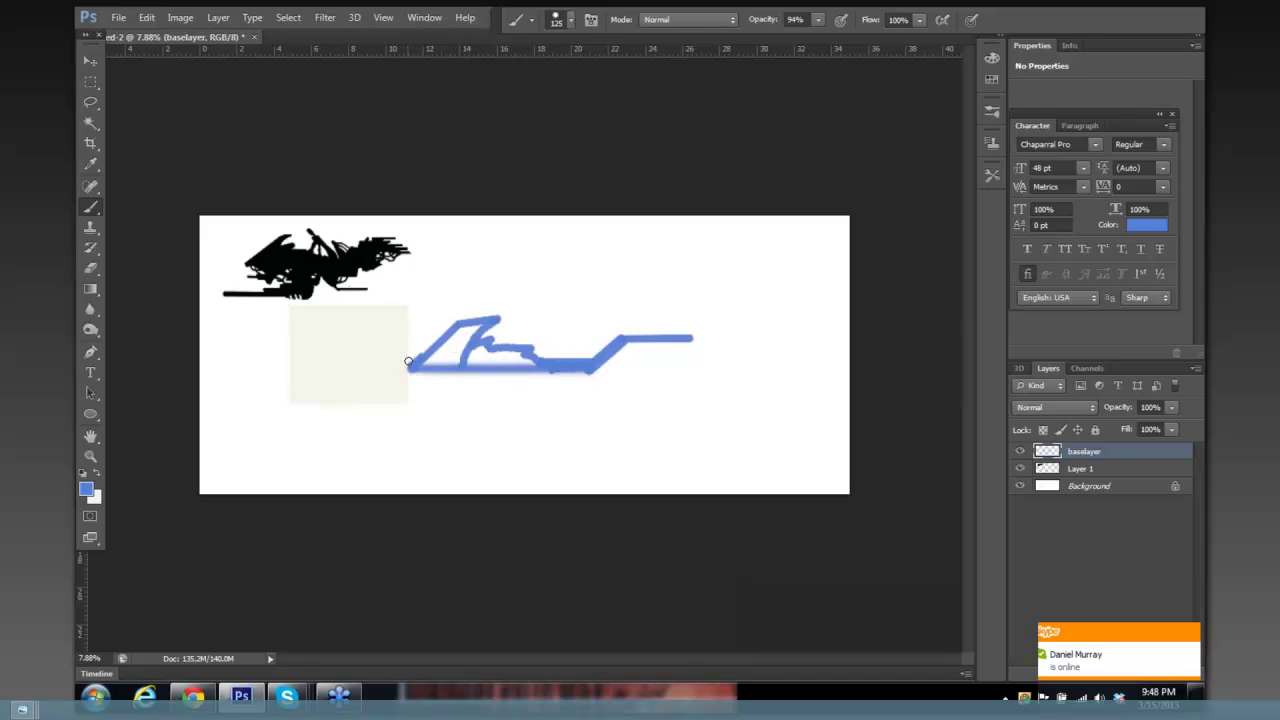
Lasso the front fin section, stretch it forward over the pale square with Free Transform, and deselect it.
key(e)
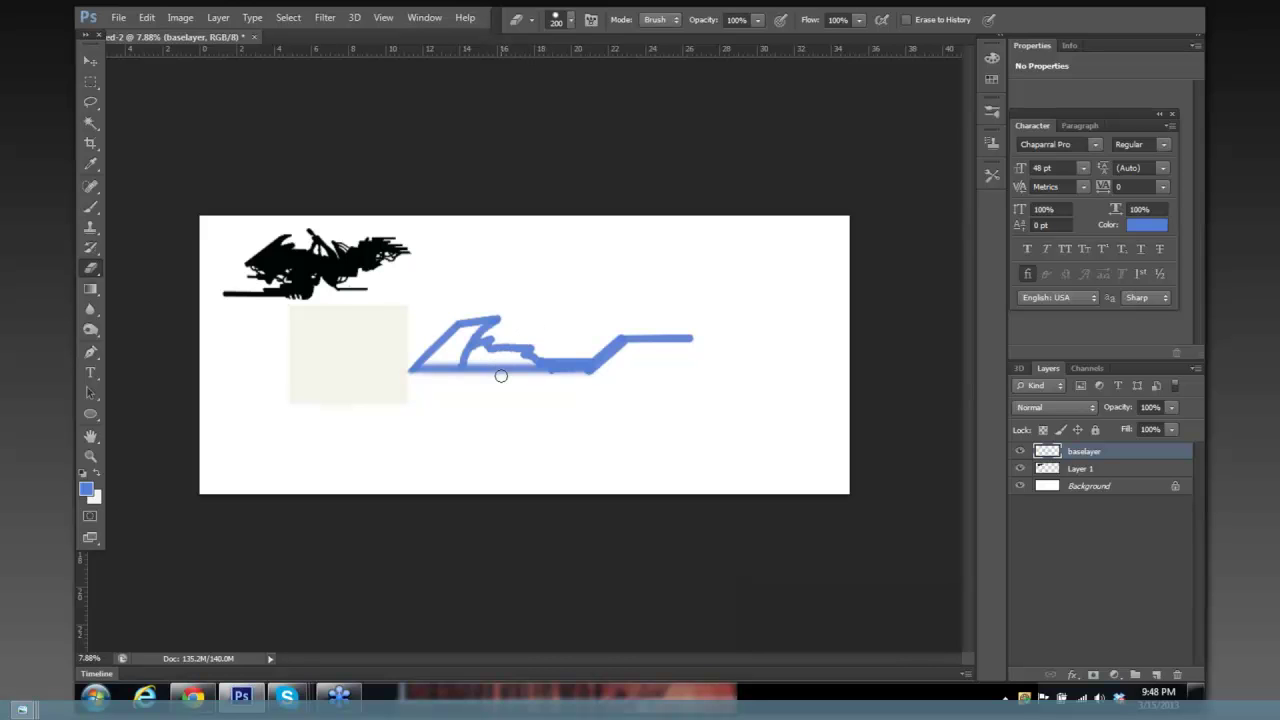
click(90, 102)
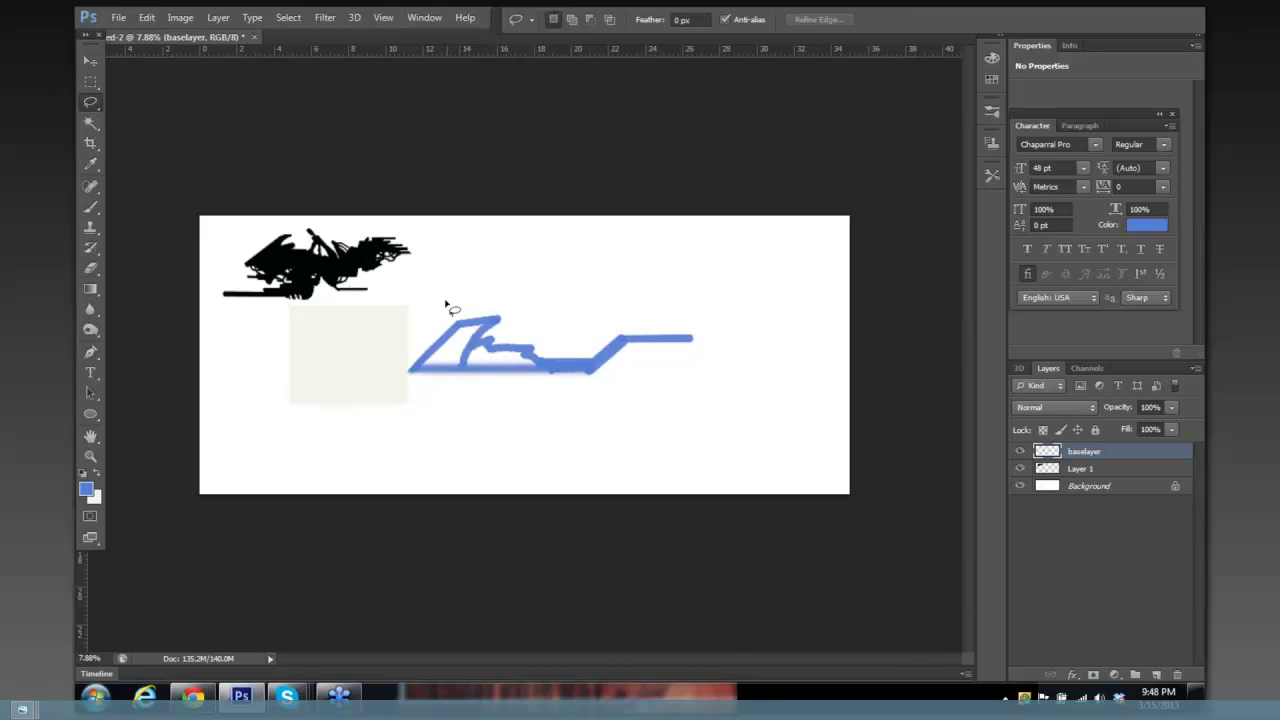
drag(447, 303, 450, 300)
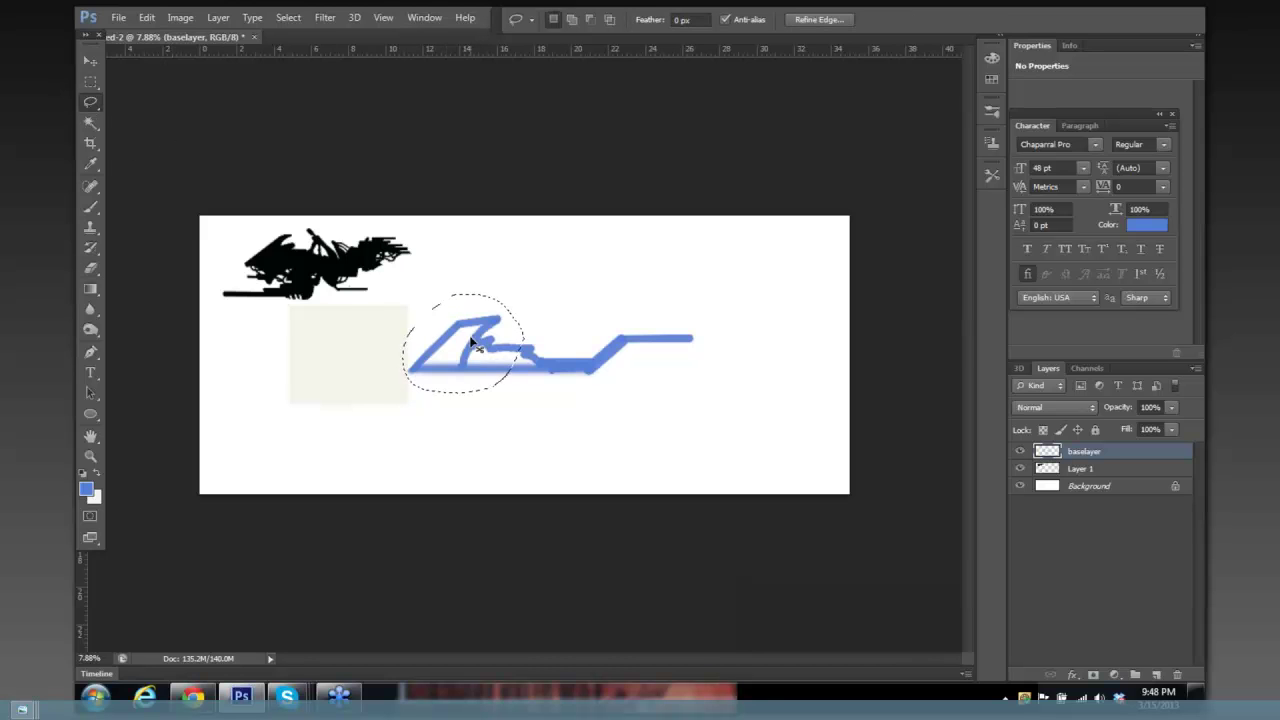
key(ctrl+t)
drag(400, 358, 338, 363)
key(Return)
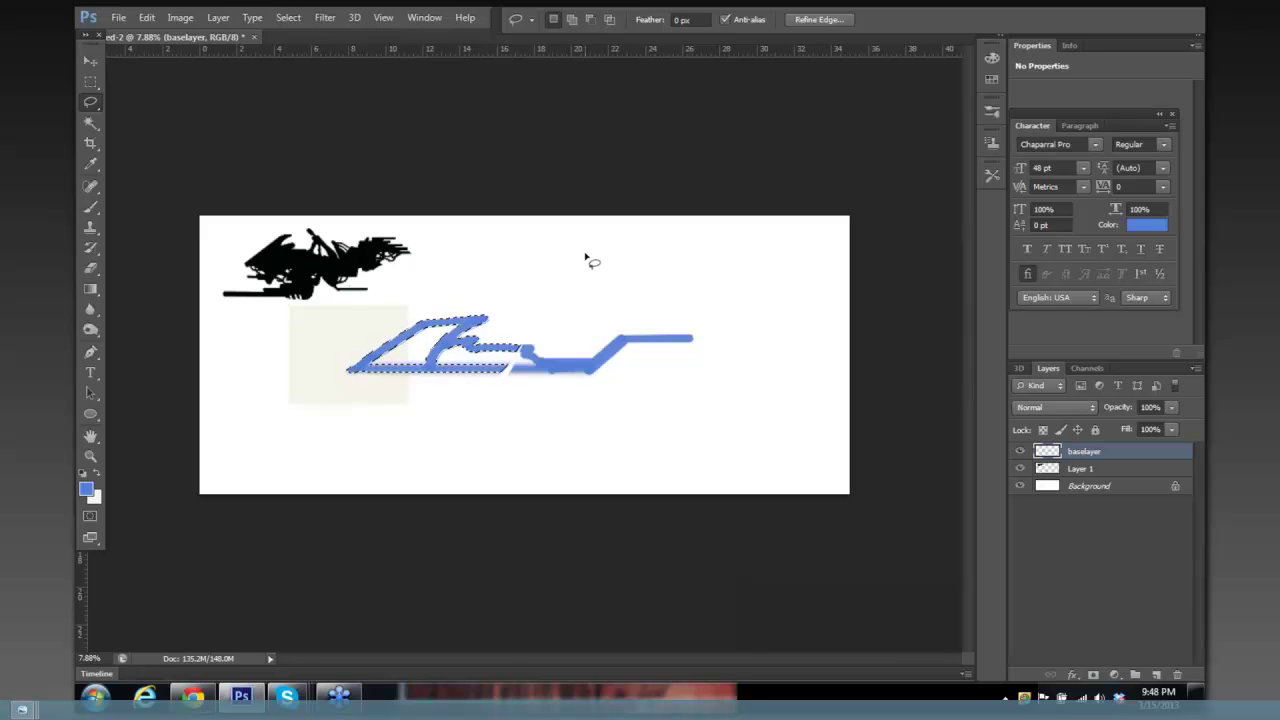
key(ctrl+d)
Paint over the gap in the baseline and body contour, and add a thick ring beneath the fin.
key(b)
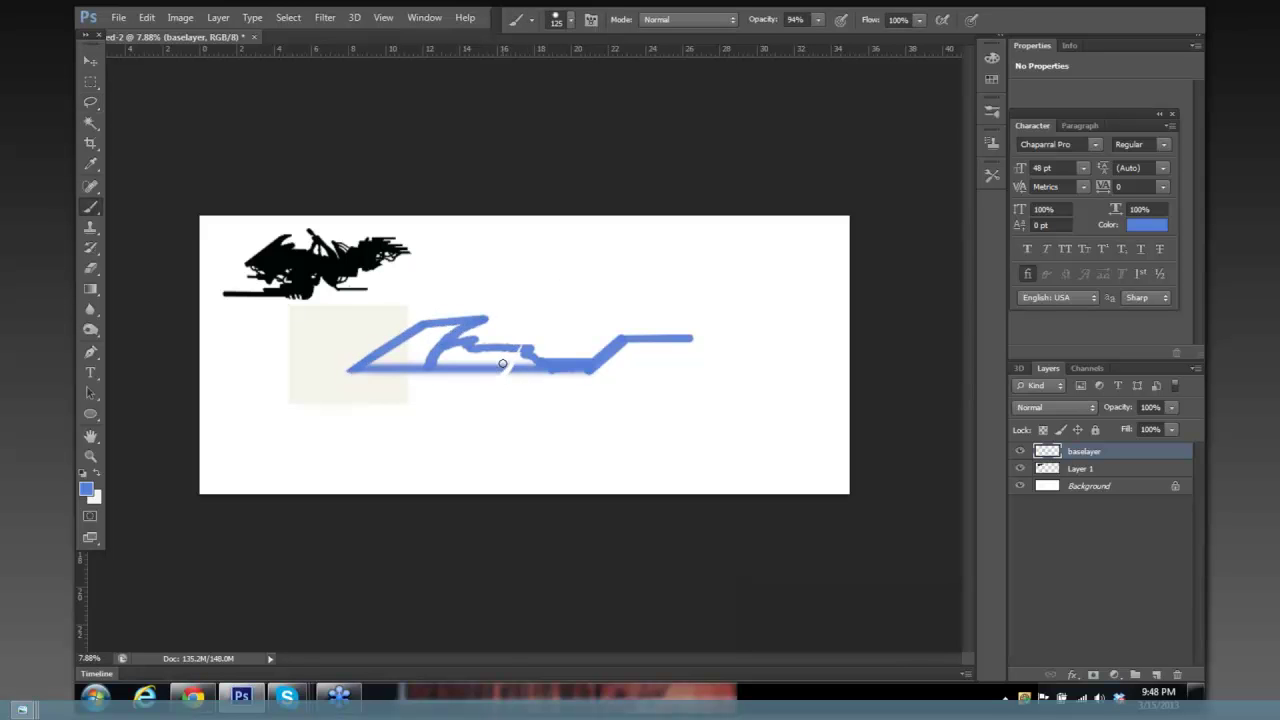
mouse_move(499, 370)
mouse_down()
mouse_move(522, 369)
mouse_move(526, 350)
mouse_move(506, 349)
mouse_up()
mouse_move(428, 375)
mouse_down()
mouse_move(426, 405)
mouse_move(459, 391)
mouse_move(444, 371)
mouse_move(419, 389)
mouse_move(443, 415)
mouse_move(462, 394)
mouse_move(438, 370)
mouse_up()
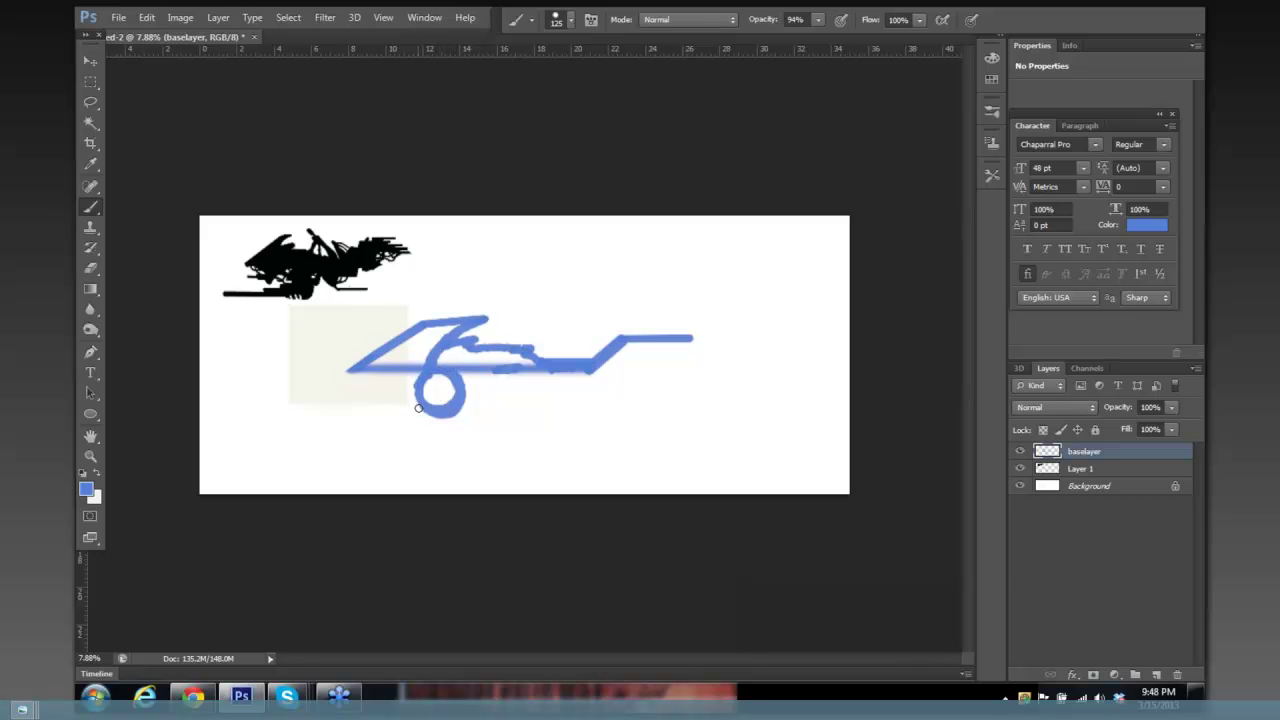
Reduce the brush to 60 px and paint a curve inside the ring and a long, stepped barrel extending forward from it.
key(bracketleft)
key(bracketleft)
key(bracketleft)
key(bracketleft)
key(bracketleft)
drag(455, 388, 418, 396)
drag(402, 402, 394, 403)
mouse_move(396, 403)
mouse_down()
mouse_move(364, 404)
mouse_move(450, 415)
mouse_up()
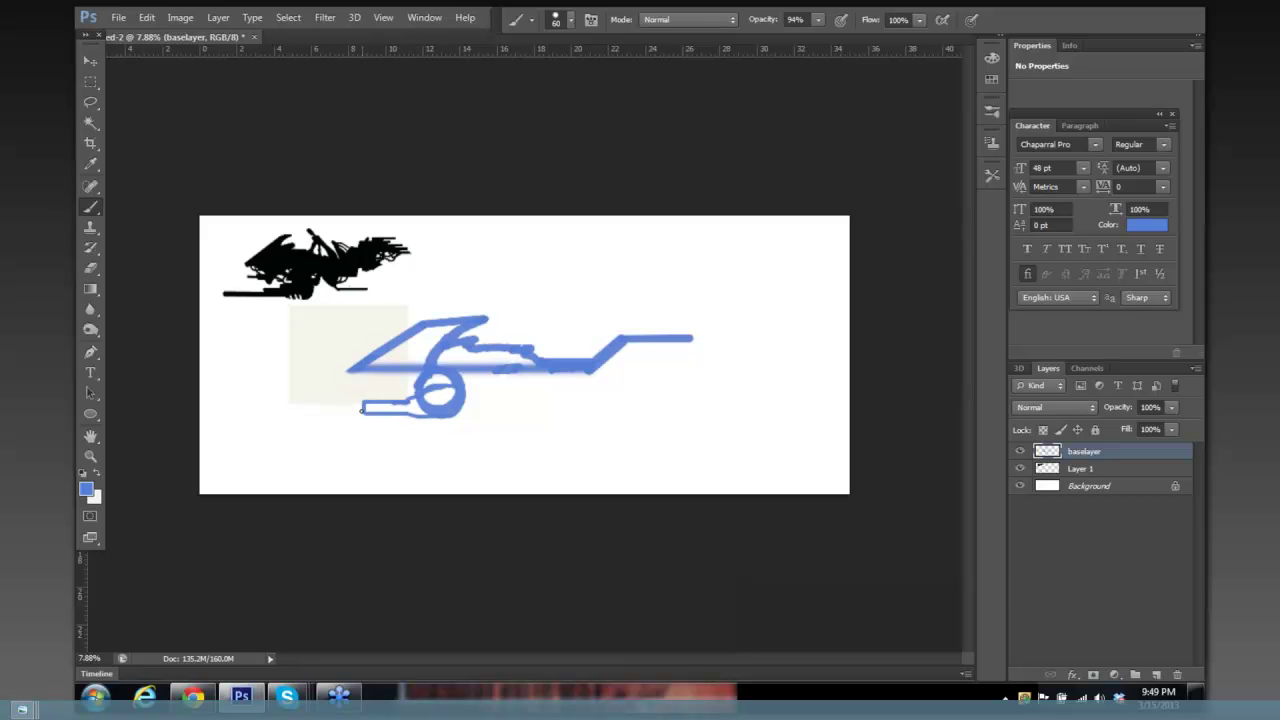
mouse_move(362, 407)
mouse_down()
mouse_move(277, 409)
mouse_move(361, 413)
mouse_up()
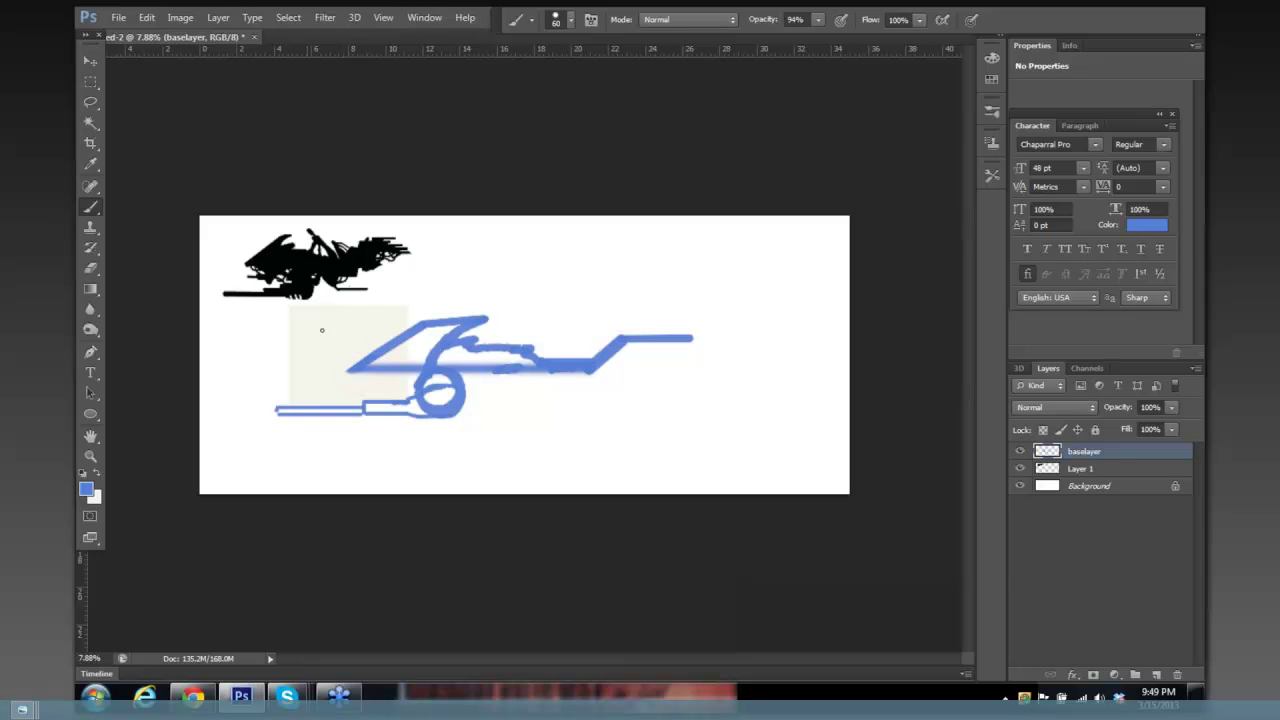
Paint a smaller barrel with a curved bracket beneath the nose, joining it to the ring.
drag(390, 363, 570, 354)
scroll(423, 286, up, 3)
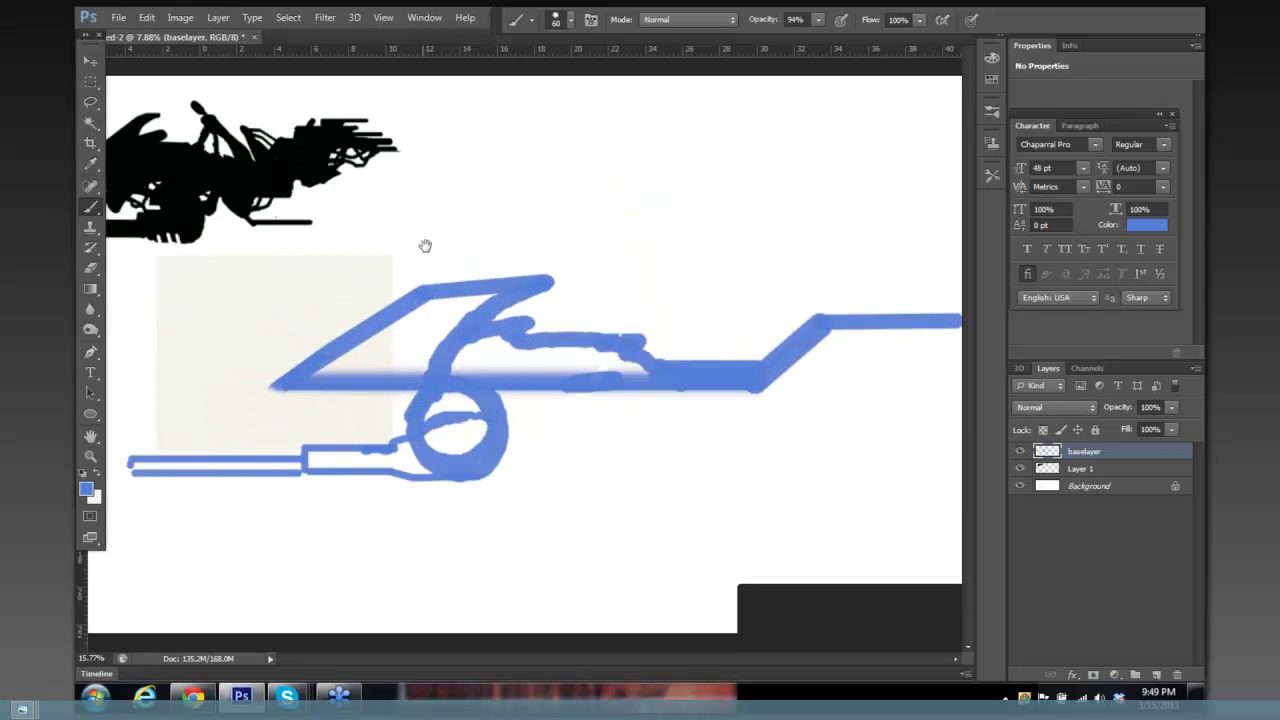
drag(539, 252, 544, 241)
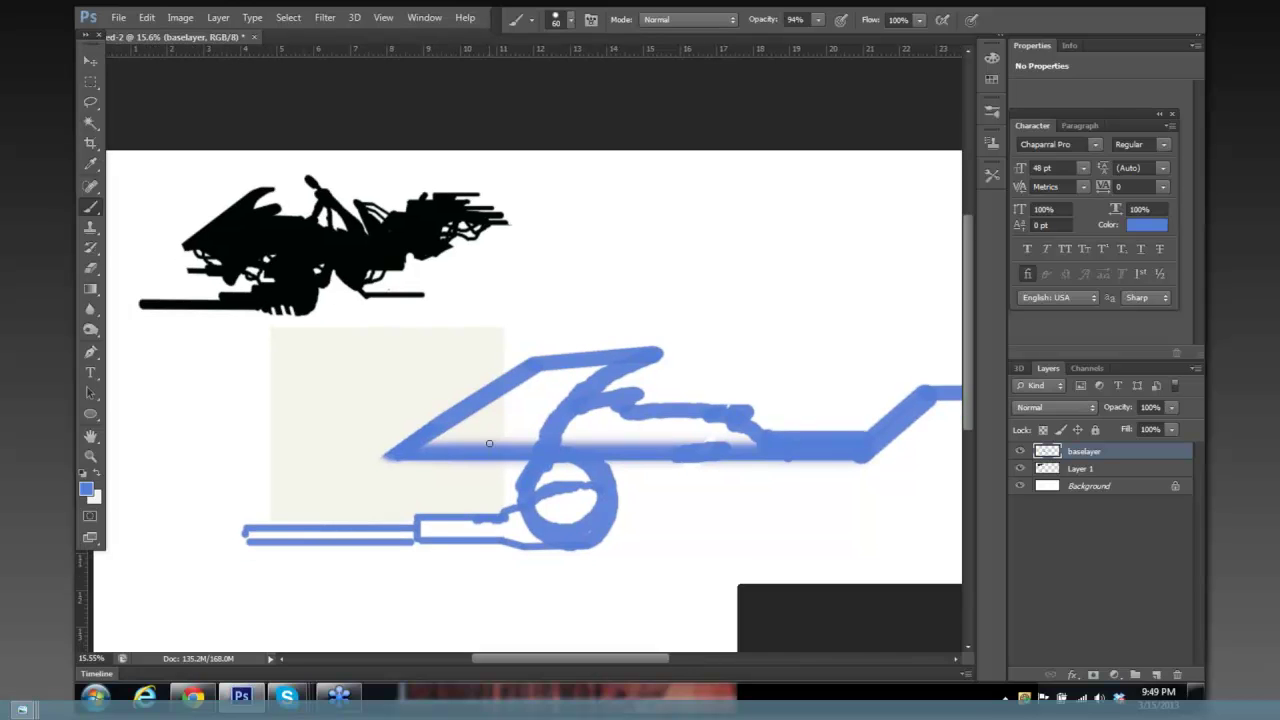
mouse_move(461, 455)
mouse_down()
mouse_move(478, 497)
mouse_move(488, 478)
mouse_move(526, 466)
mouse_up()
mouse_move(468, 482)
mouse_down()
mouse_move(412, 471)
mouse_move(465, 482)
mouse_move(411, 489)
mouse_move(420, 466)
mouse_move(411, 480)
mouse_move(352, 477)
mouse_up()
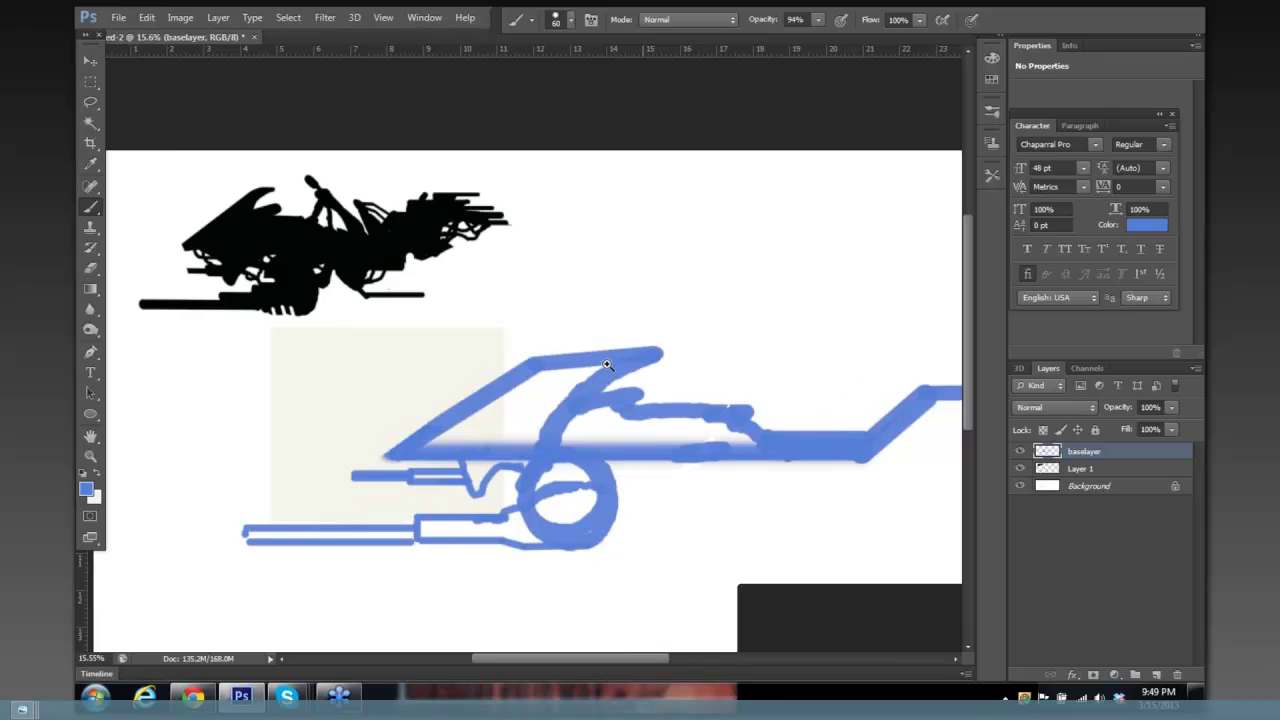
Paint an angled strut behind the ring, small details in front of it, and a stepped undercarriage outline beneath the rear baseline.
scroll(636, 332, down, 2)
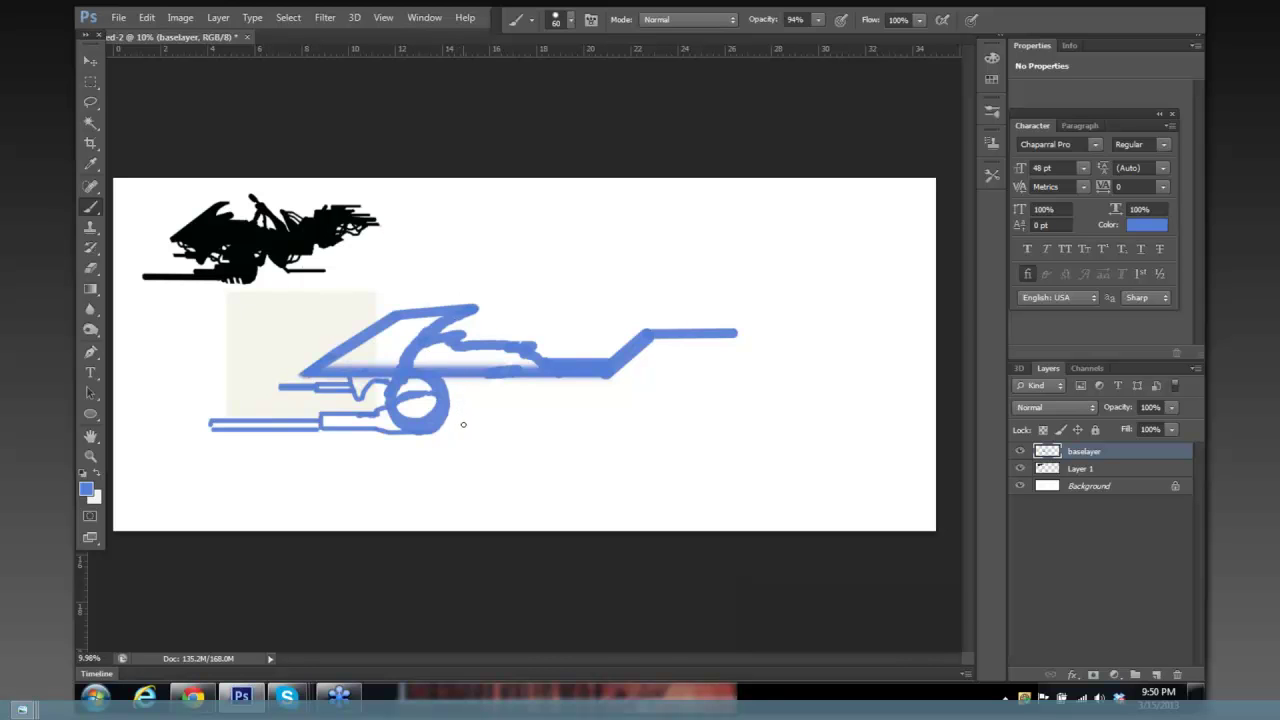
shift+click(496, 381)
mouse_move(462, 403)
mouse_down()
mouse_move(478, 402)
mouse_move(466, 416)
mouse_move(454, 406)
mouse_up()
shift+click(490, 379)
drag(365, 388, 387, 401)
click(380, 394)
mouse_move(496, 378)
mouse_down()
mouse_move(532, 416)
mouse_move(604, 374)
mouse_up()
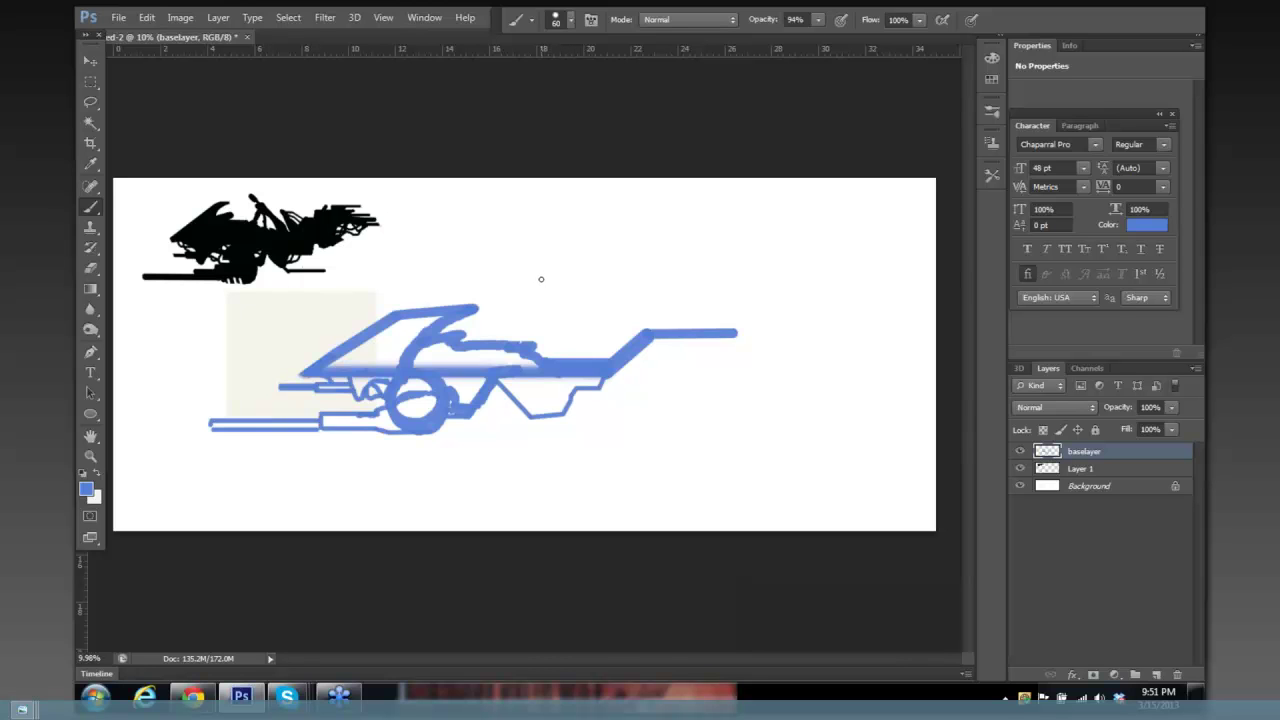
Paint a seated rider behind the body, with a head, torso, arm and a leg reaching below the baseline.
drag(541, 279, 575, 358)
mouse_move(532, 288)
mouse_down()
mouse_move(537, 279)
mouse_move(564, 322)
mouse_move(573, 358)
mouse_move(580, 342)
mouse_move(586, 354)
mouse_move(540, 344)
mouse_move(552, 330)
mouse_up()
drag(572, 376, 582, 422)
key(bracketright)
key(bracketright)
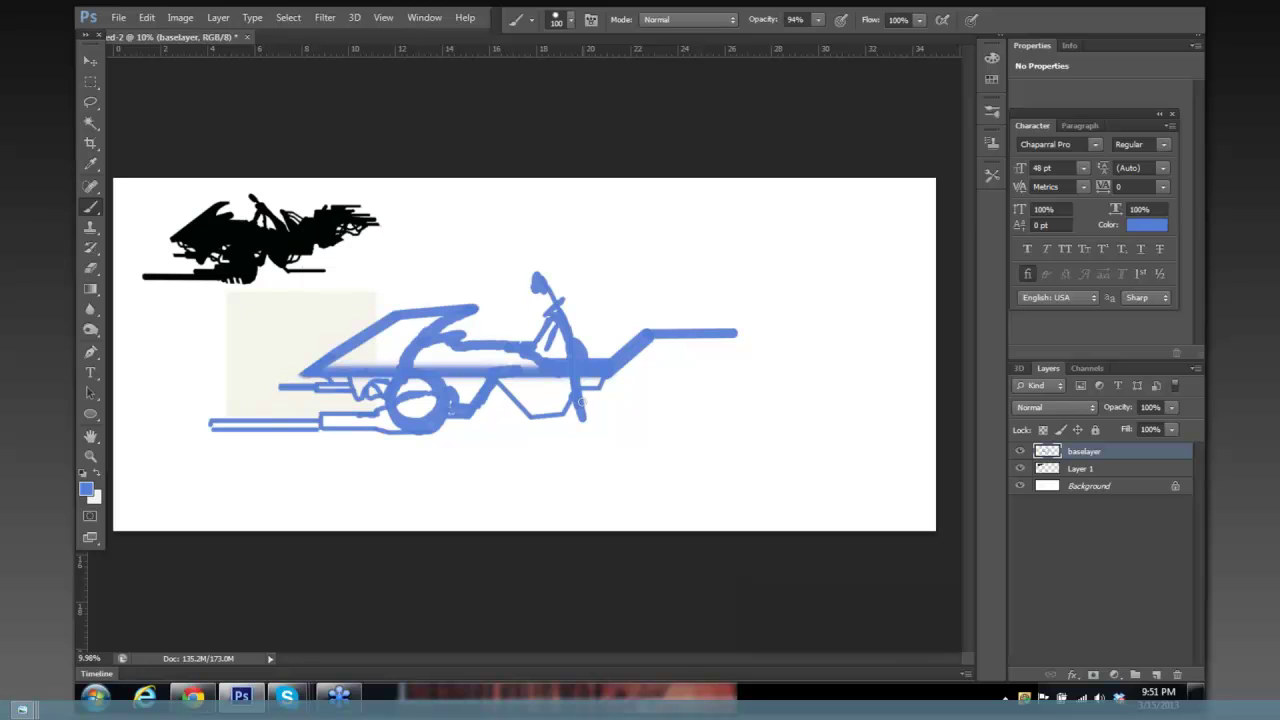
key(ctrl+z)
mouse_move(577, 382)
mouse_down()
mouse_move(578, 400)
mouse_move(543, 388)
mouse_move(572, 366)
mouse_move(543, 412)
mouse_move(522, 418)
mouse_move(573, 362)
mouse_up()
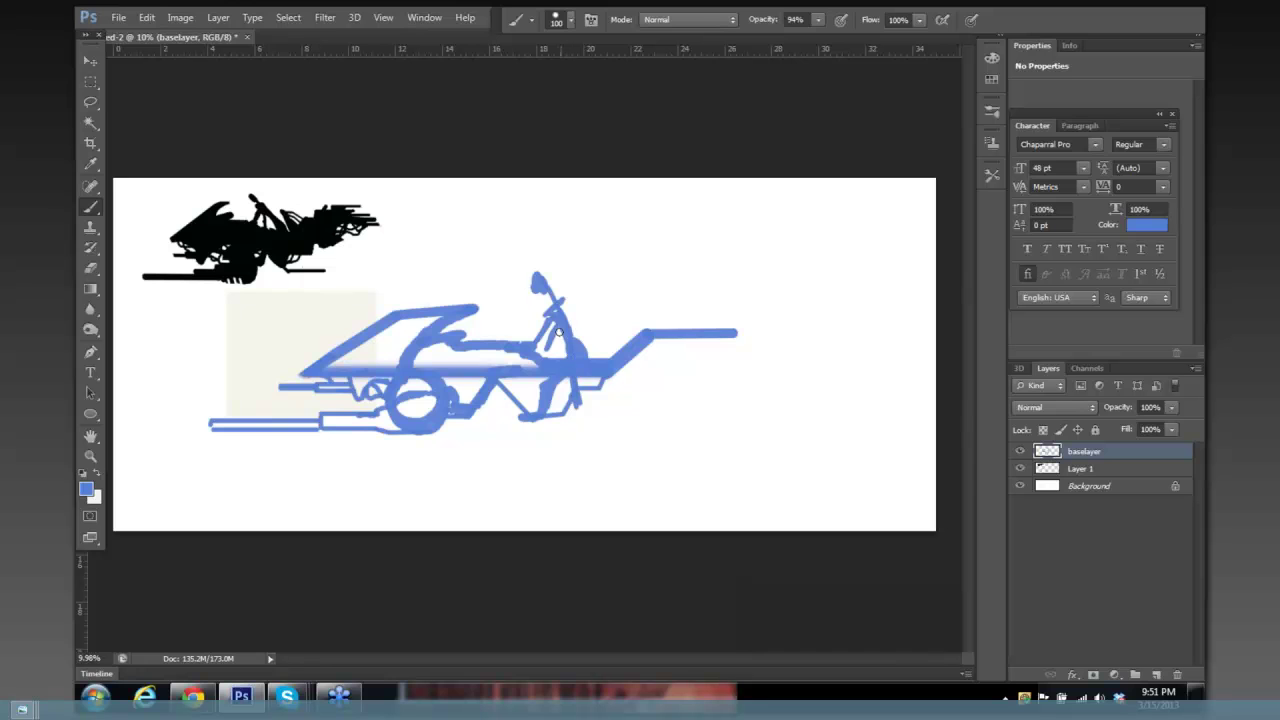
Thicken and refine the rider's head and back, and paint a curved backrest with struts behind the seat.
drag(577, 345, 590, 353)
key(e)
mouse_move(540, 282)
mouse_down()
mouse_move(570, 328)
mouse_move(574, 311)
mouse_up()
key(b)
drag(589, 356, 609, 355)
mouse_move(588, 309)
mouse_down()
mouse_move(600, 347)
mouse_move(613, 351)
mouse_move(596, 315)
mouse_move(625, 315)
mouse_move(636, 331)
mouse_move(598, 317)
mouse_move(628, 332)
mouse_up()
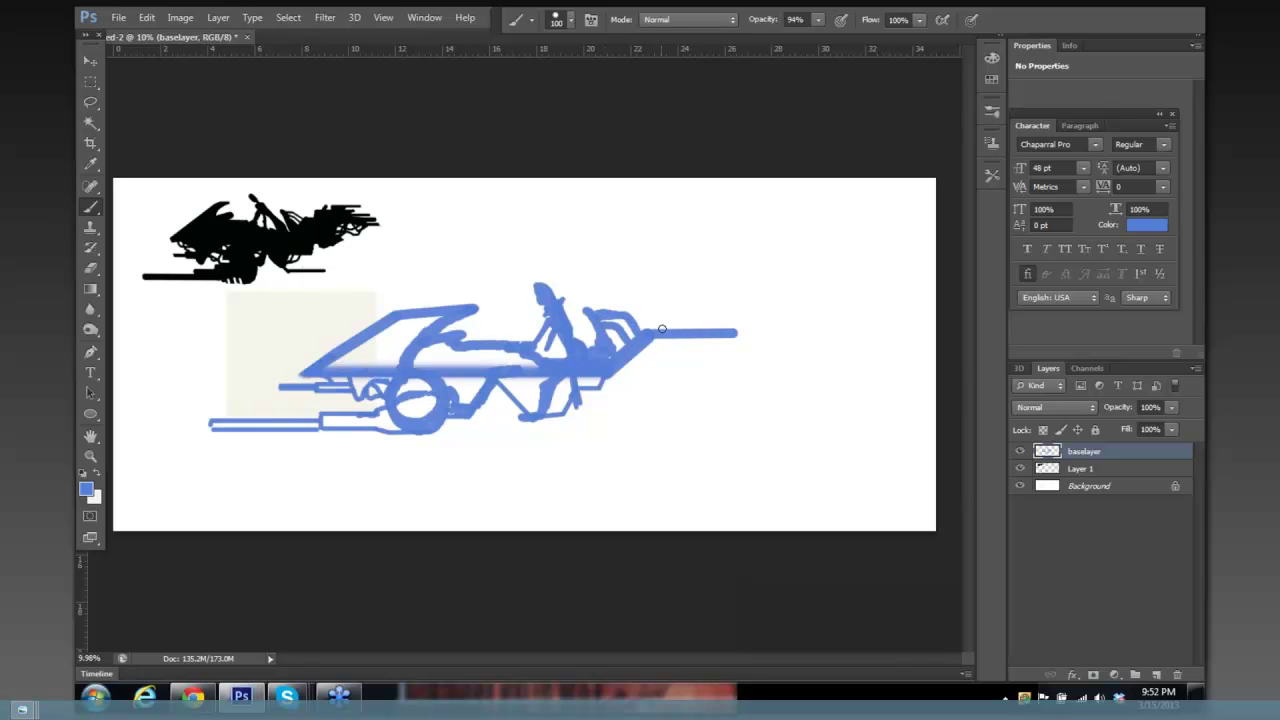
Paint a stepped bar above the tail and an arched, jagged shape beneath it.
mouse_move(663, 329)
mouse_down()
mouse_move(699, 312)
mouse_move(778, 312)
mouse_move(722, 318)
mouse_up()
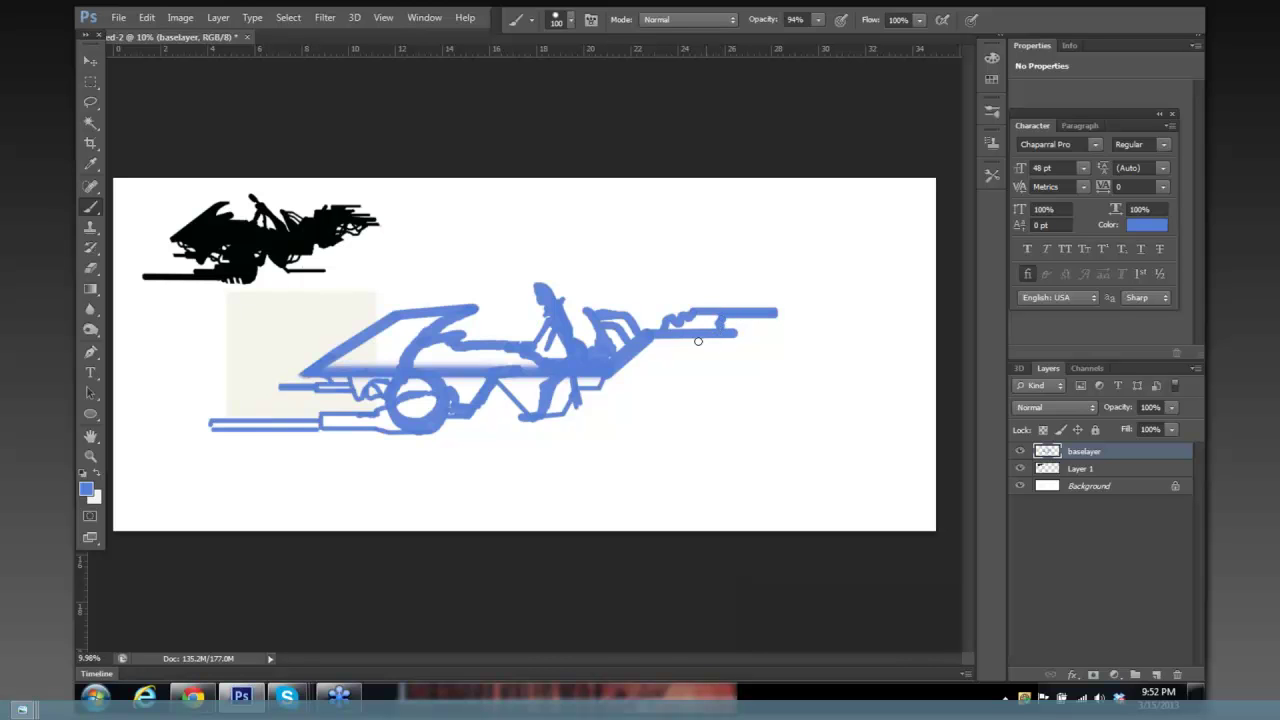
mouse_move(622, 374)
mouse_down()
mouse_move(680, 362)
mouse_move(711, 379)
mouse_move(728, 340)
mouse_move(711, 377)
mouse_up()
drag(759, 354, 733, 339)
key(z)
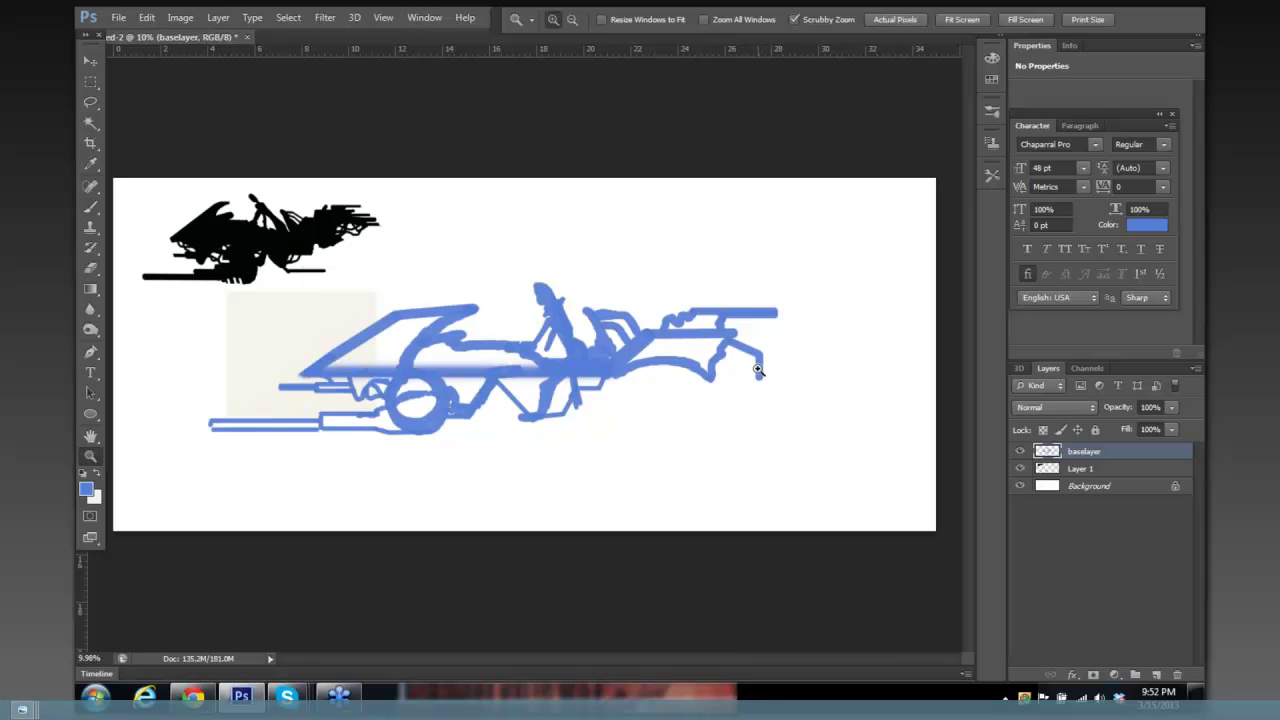
key(ctrl+z)
Reduce the brush to 70 px and paint a slatted vertical box beneath the tail, plus a small ring and mechanical details under the arch.
key(b)
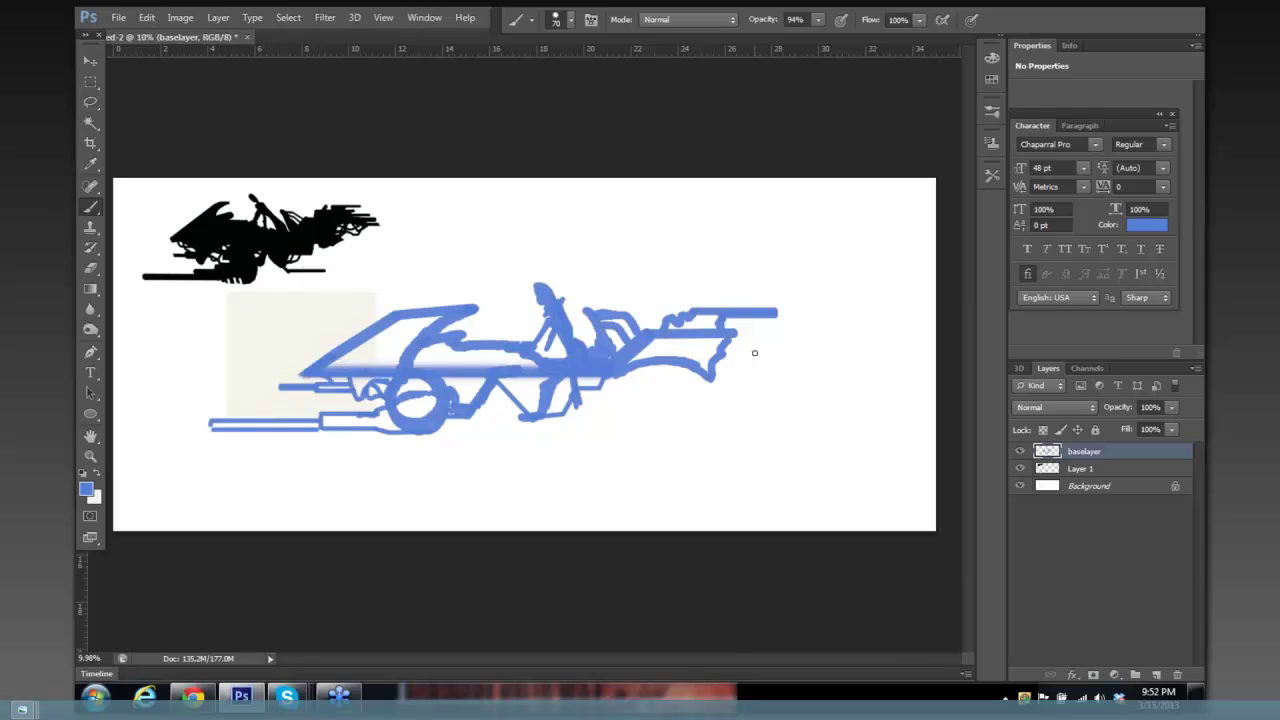
mouse_move(757, 371)
mouse_down()
mouse_move(758, 393)
mouse_move(745, 348)
mouse_move(747, 399)
mouse_move(745, 384)
mouse_move(731, 396)
mouse_move(731, 368)
mouse_move(731, 406)
mouse_up()
mouse_move(648, 378)
mouse_down()
mouse_move(660, 382)
mouse_move(642, 392)
mouse_move(723, 400)
mouse_move(670, 376)
mouse_move(712, 388)
mouse_up()
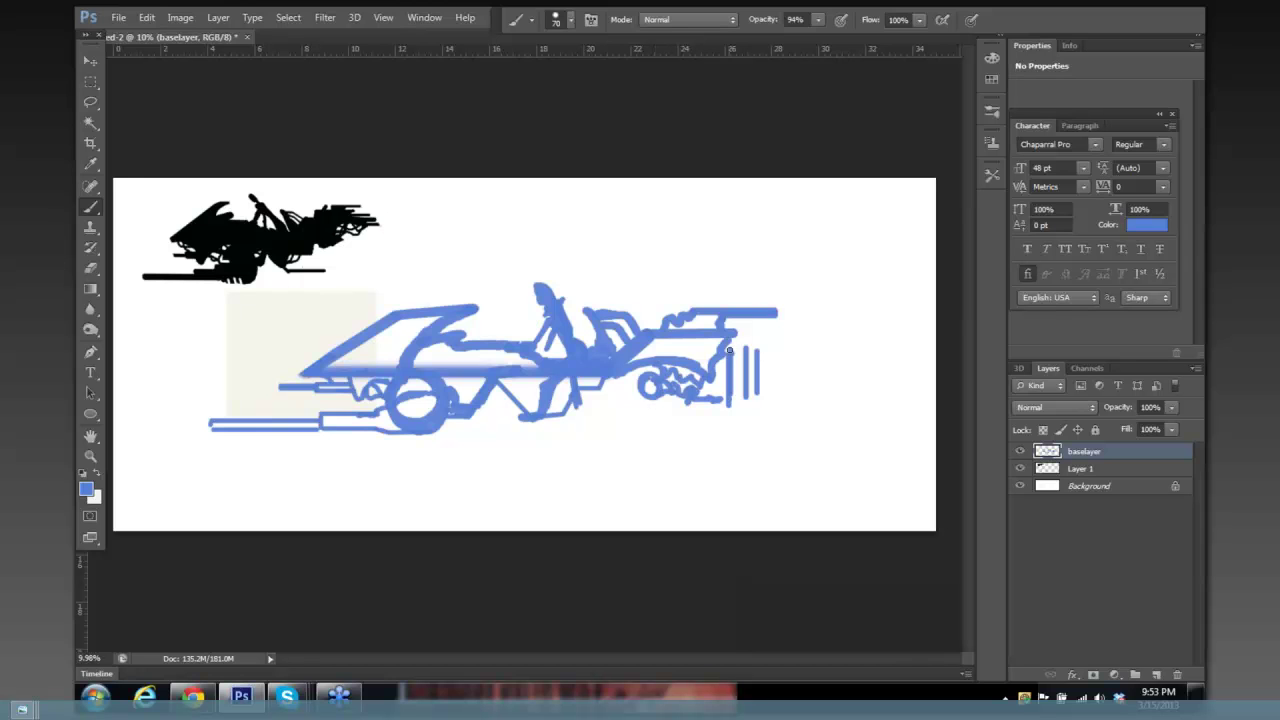
drag(749, 350, 731, 350)
drag(732, 404, 755, 391)
Extend the tail with long horizontal lines, join the slatted box to it, and connect the small ring to the body.
mouse_move(713, 334)
mouse_down()
mouse_move(756, 337)
mouse_move(728, 350)
mouse_move(806, 334)
mouse_up()
mouse_move(726, 327)
mouse_down()
mouse_move(806, 327)
mouse_move(756, 358)
mouse_move(750, 346)
mouse_up()
mouse_move(612, 379)
mouse_down()
mouse_move(650, 381)
mouse_move(640, 384)
mouse_up()
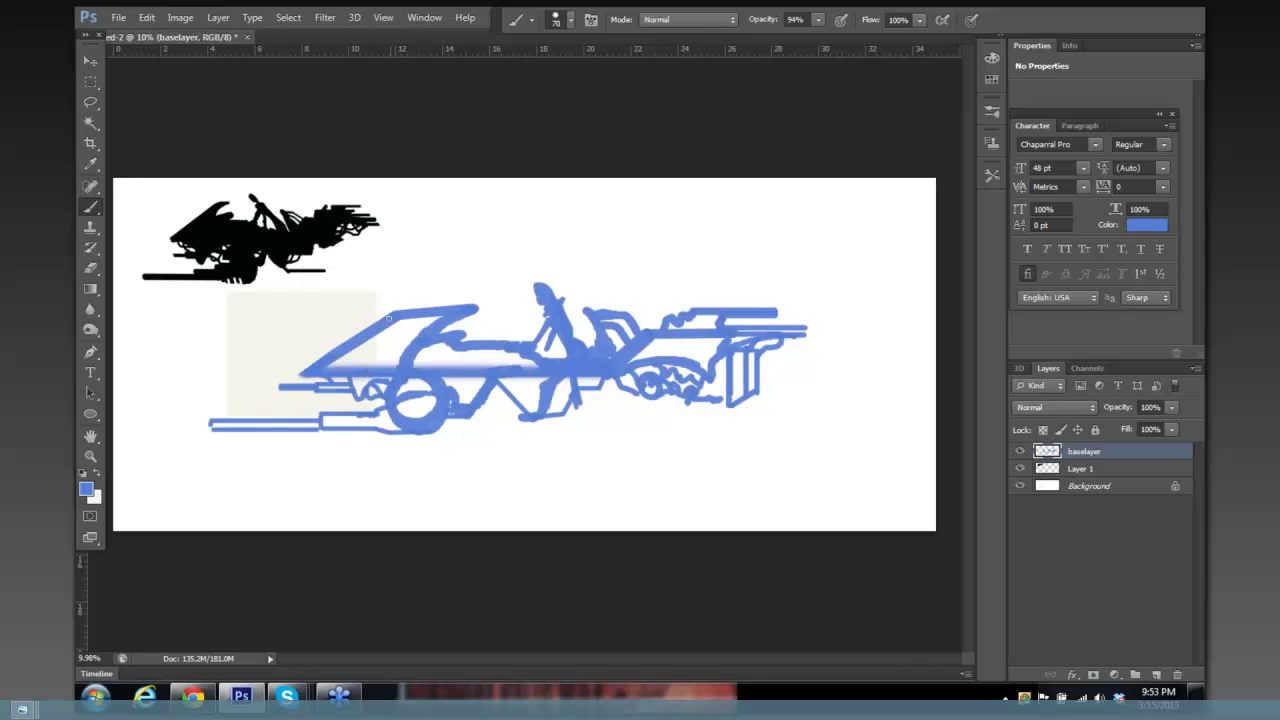
Erase the slanted nose outline and its fin from the front of the vehicle.
key(e)
mouse_move(367, 340)
mouse_down()
mouse_move(306, 368)
mouse_move(368, 366)
mouse_move(306, 370)
mouse_move(363, 363)
mouse_up()
drag(399, 318, 472, 306)
Paint a new nose with a straight lower edge and a stepped upper contour rising to a pointed, swept-back fin.
key(b)
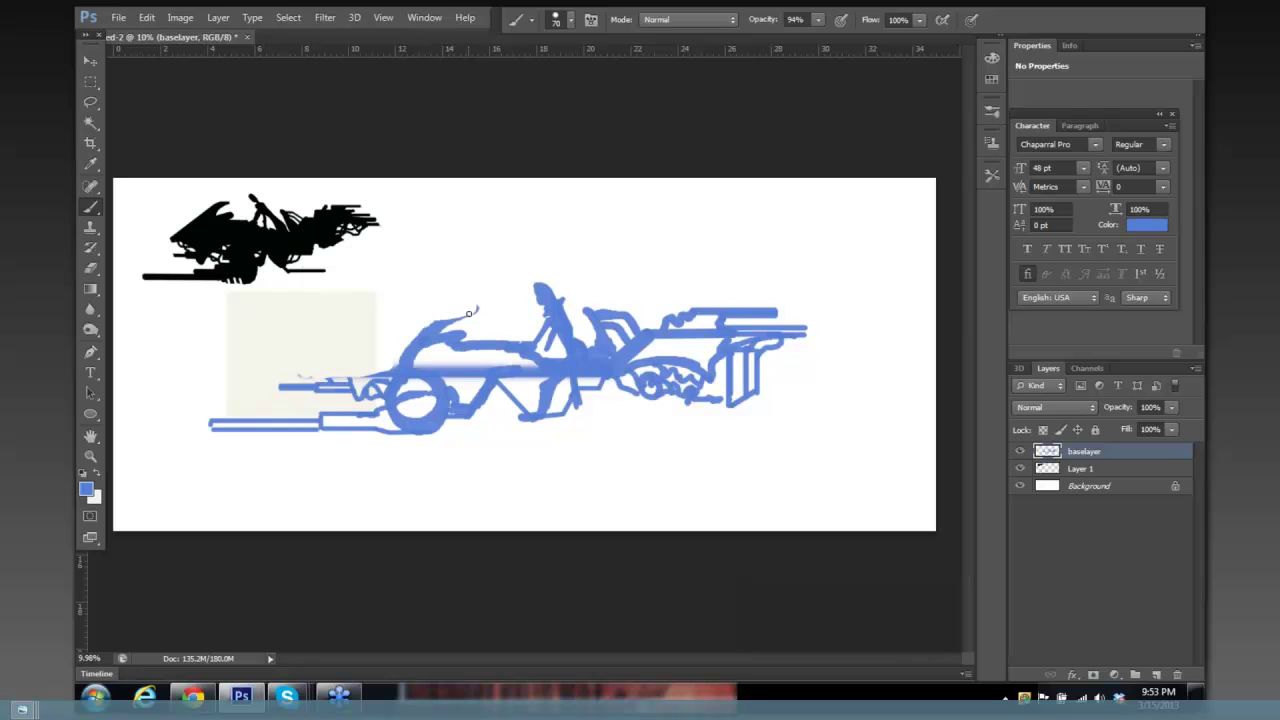
mouse_move(465, 315)
mouse_down()
mouse_move(411, 309)
mouse_move(368, 337)
mouse_up()
key(ctrl+z)
drag(306, 364, 400, 365)
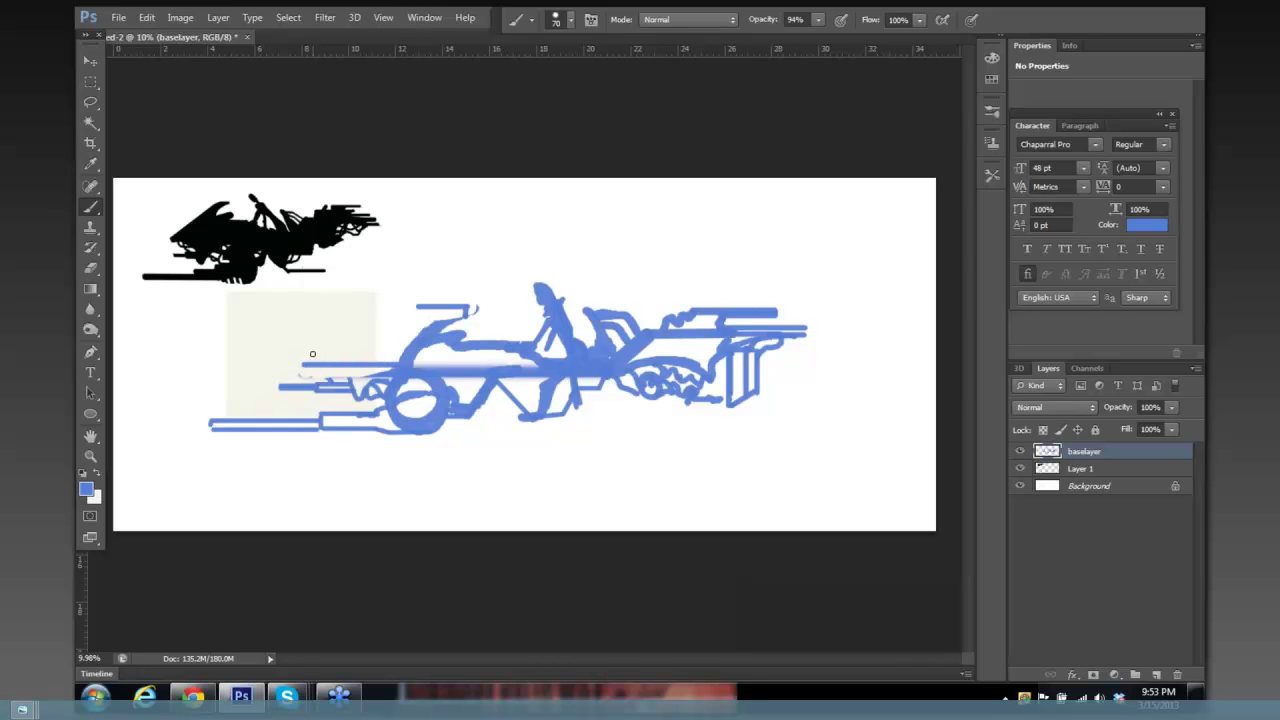
mouse_move(304, 364)
mouse_down()
mouse_move(353, 320)
mouse_move(484, 286)
mouse_move(455, 300)
mouse_move(471, 289)
mouse_up()
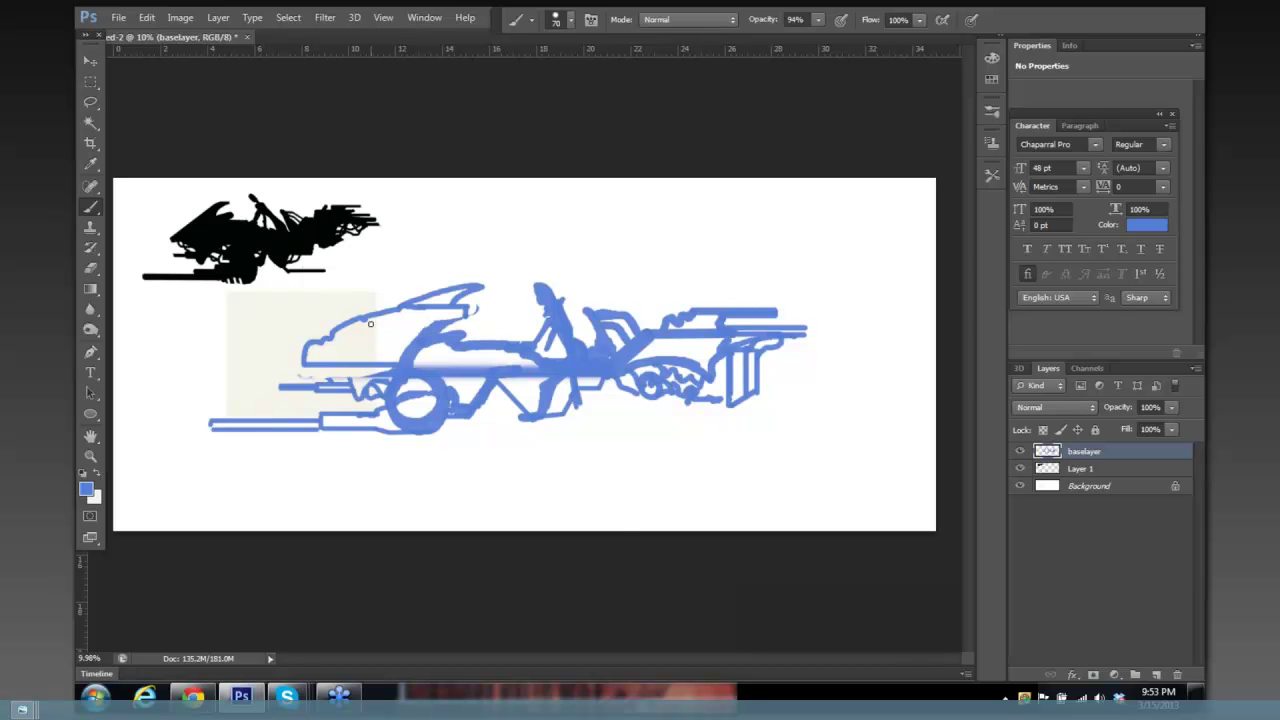
Reduce the eraser to 80 px, clear the leftover marks beneath the nose, and paint a small joining detail there.
key(e)
key(bracketleft)
key(bracketleft)
key(bracketleft)
key(bracketleft)
key(bracketleft)
key(bracketleft)
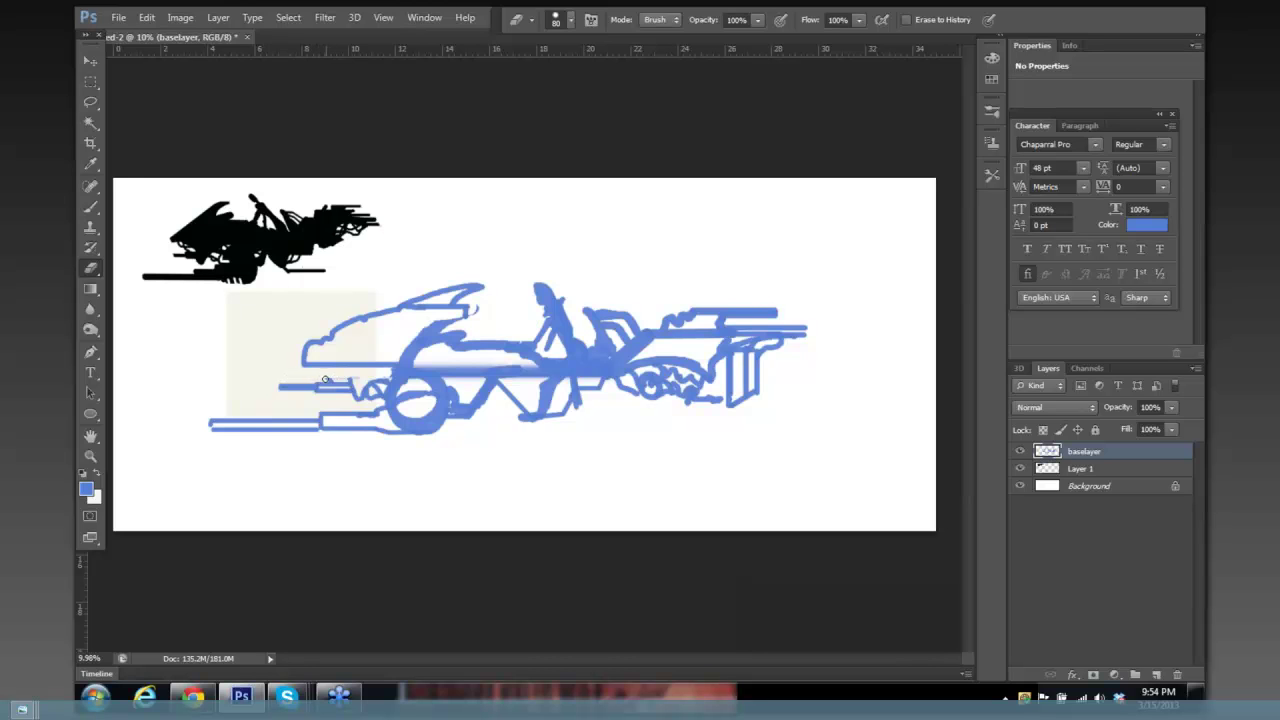
key(b)
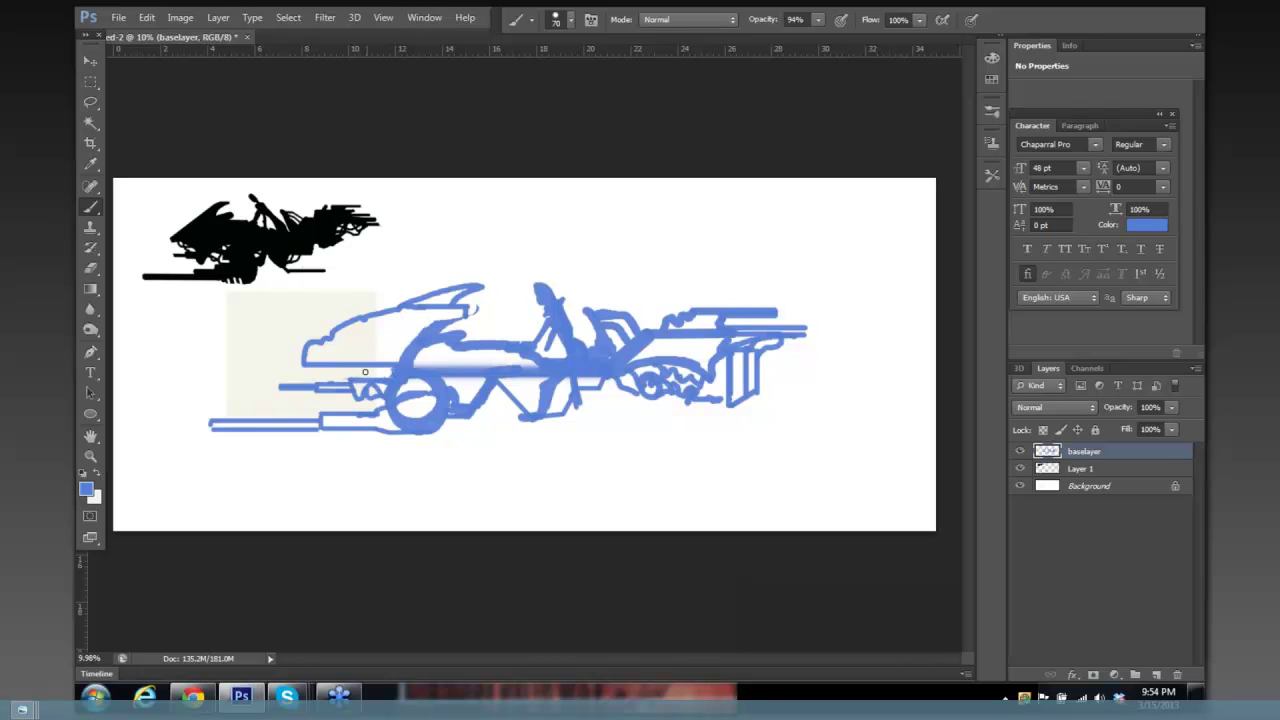
mouse_move(362, 373)
mouse_down()
mouse_move(326, 369)
mouse_move(364, 376)
mouse_up()
Erase the stray marks around the fin's rear edge and paint jagged detail along the top of the body.
key(e)
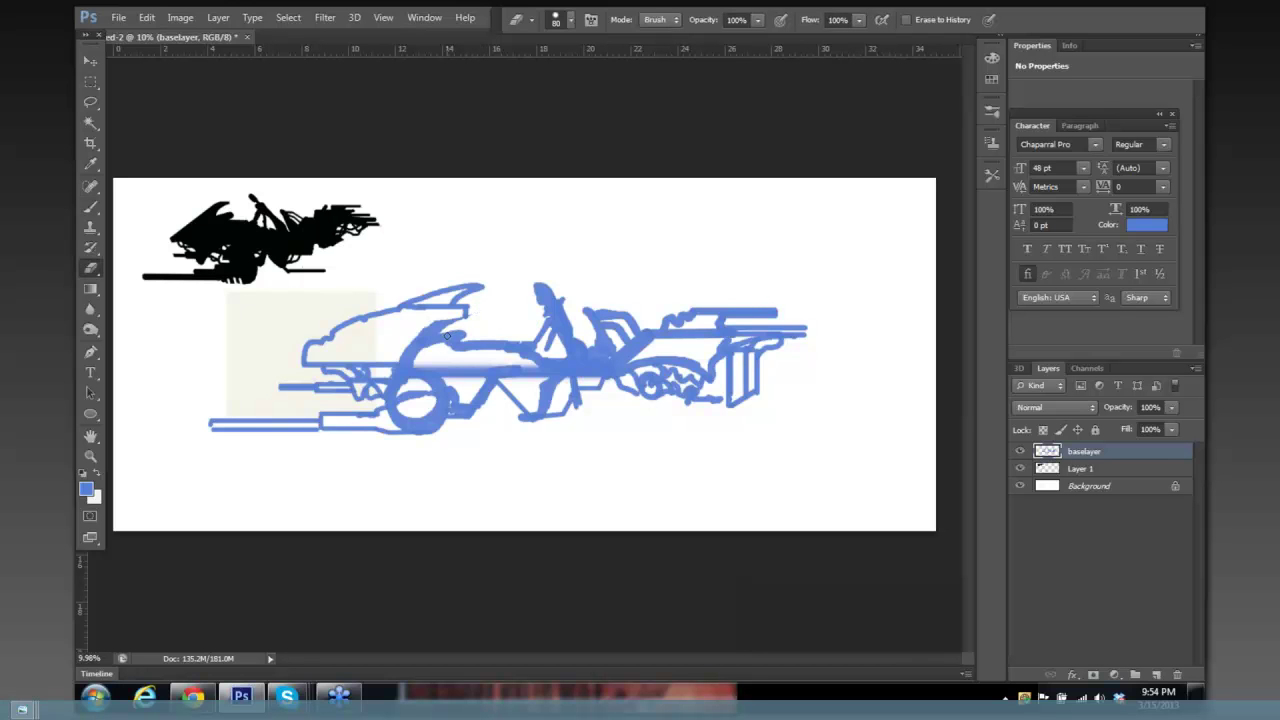
key(b)
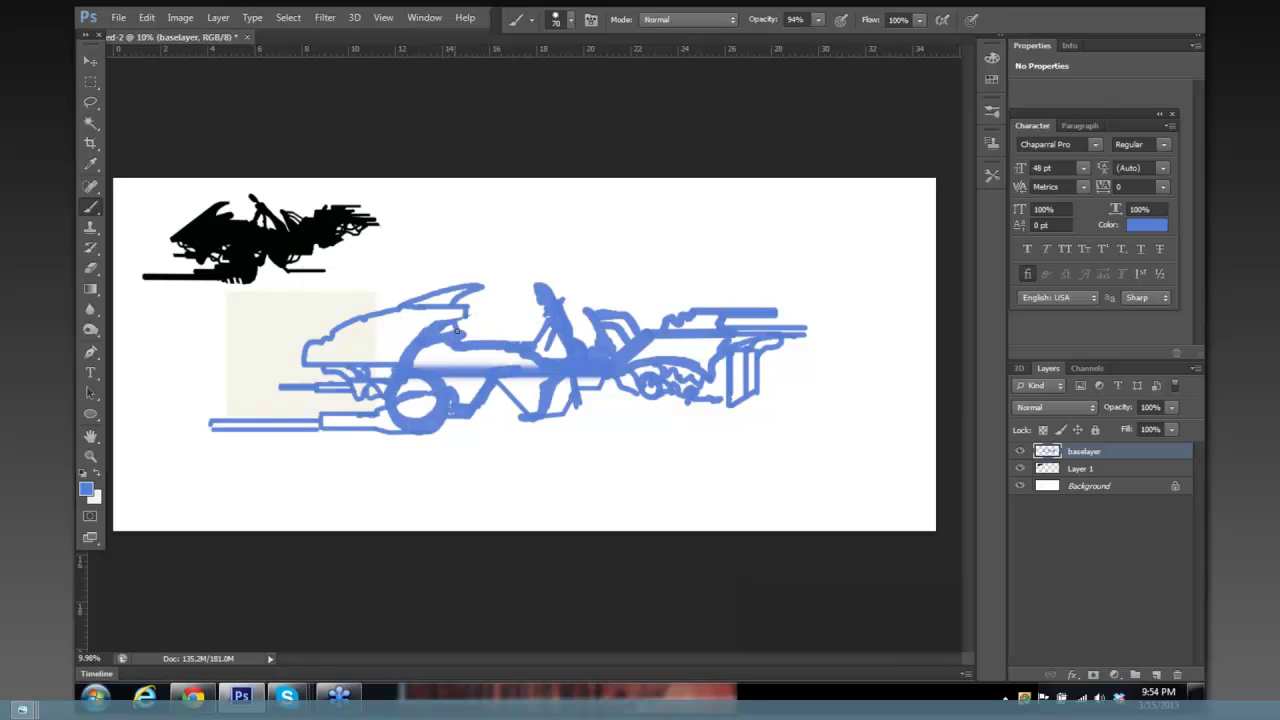
drag(452, 330, 530, 336)
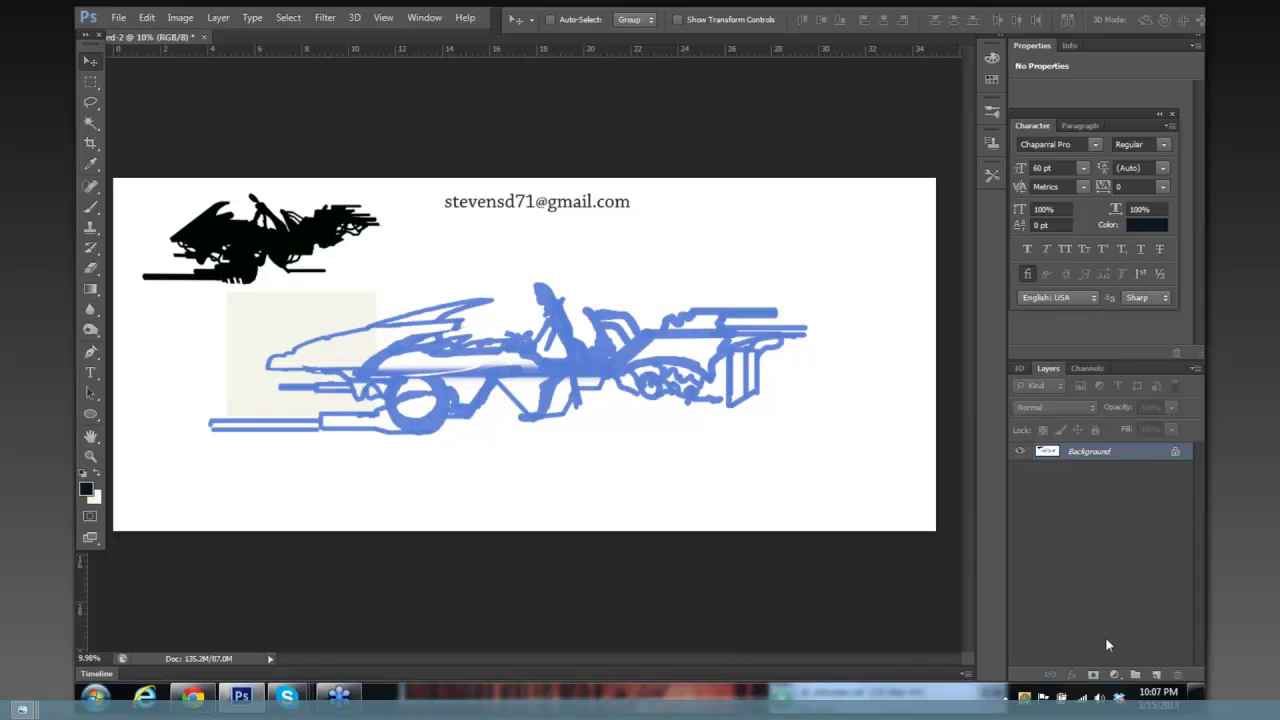
Add a new layer above the background and set the foreground colour to dark grey #3d3c3f.
click(1157, 673)
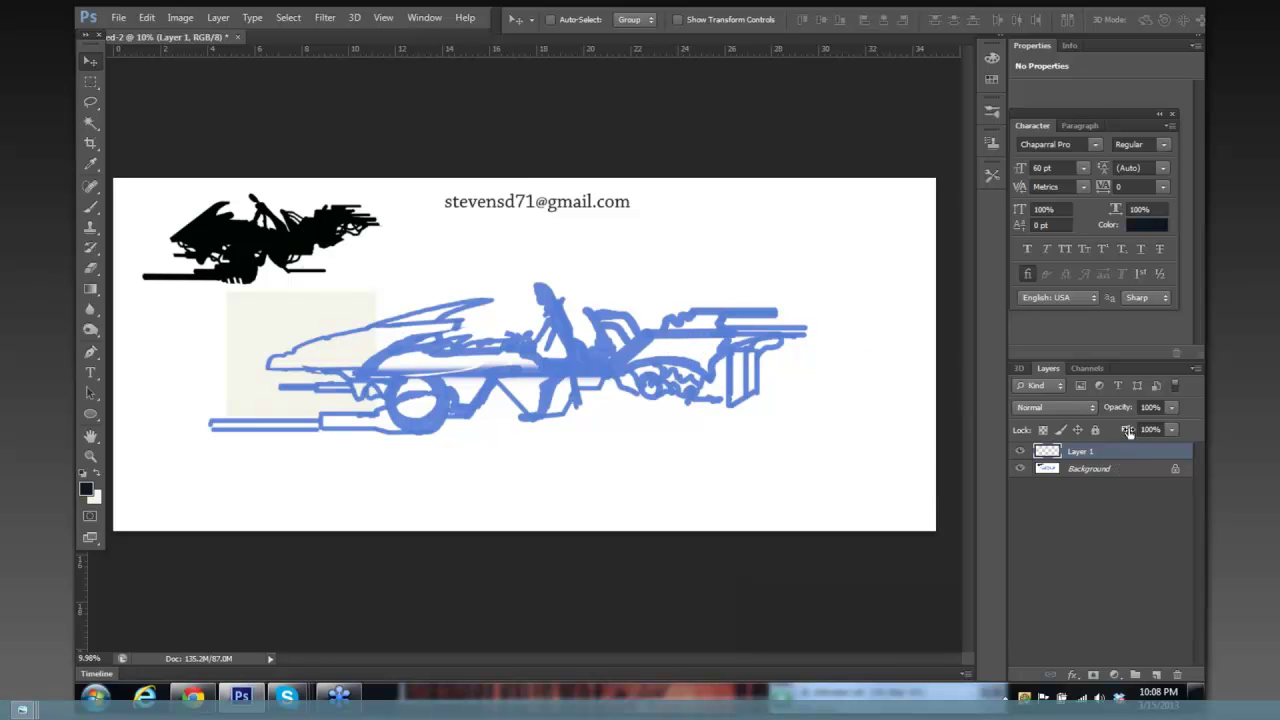
click(1136, 476)
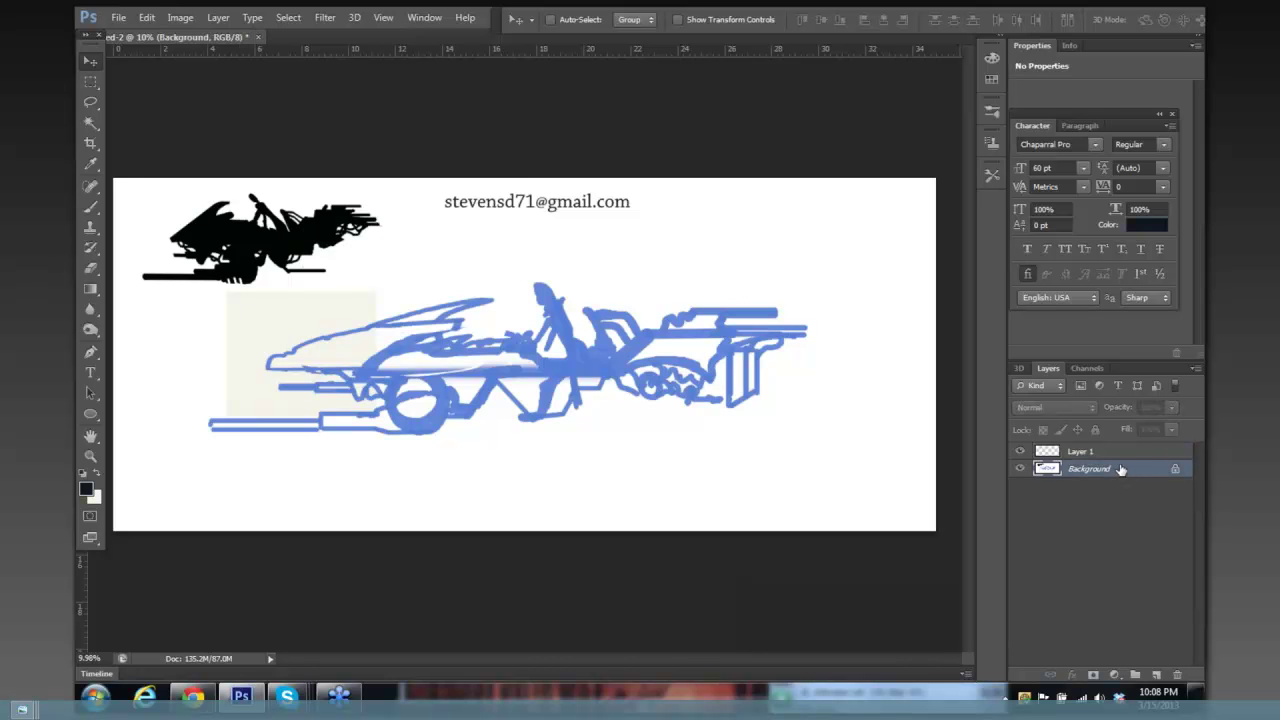
click(1118, 456)
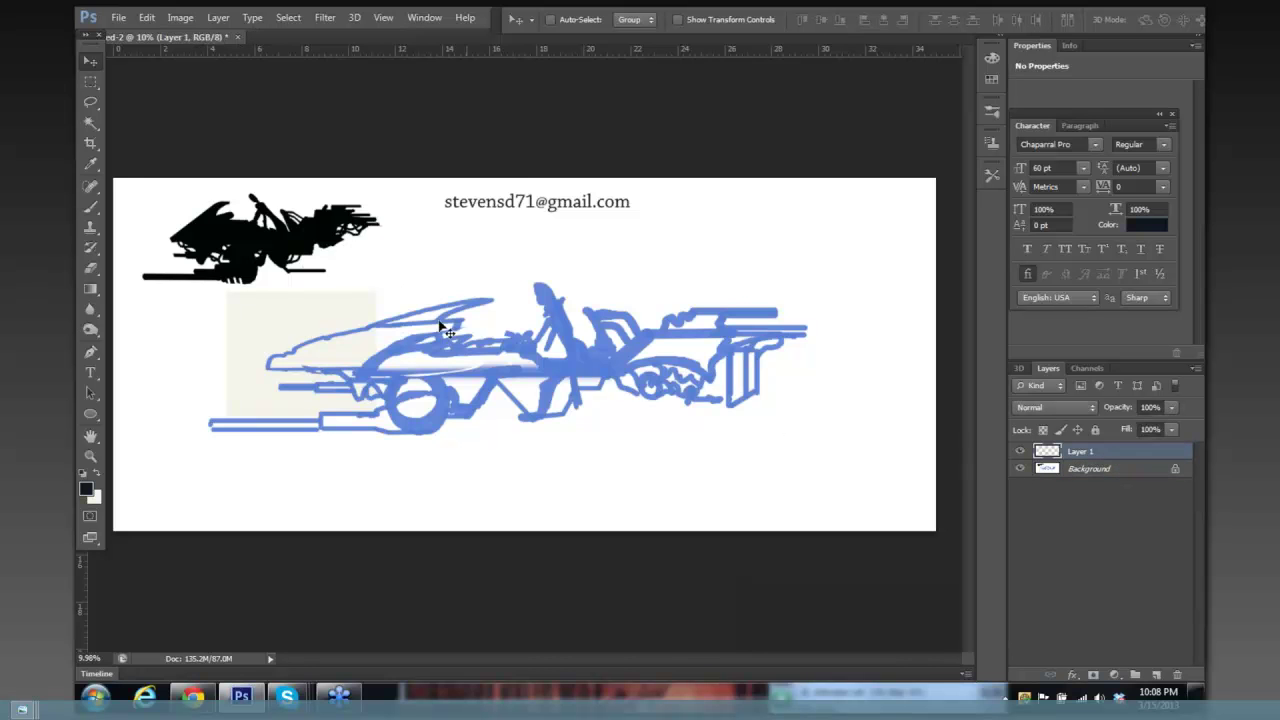
click(86, 489)
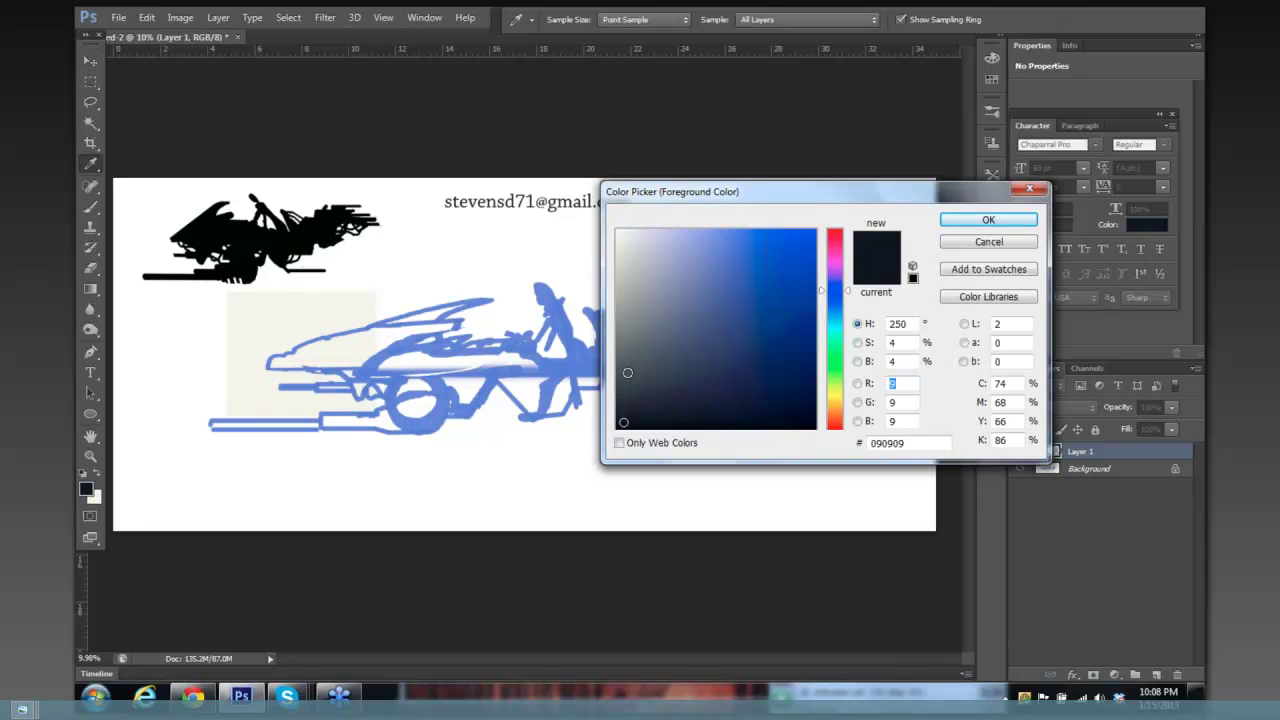
click(624, 380)
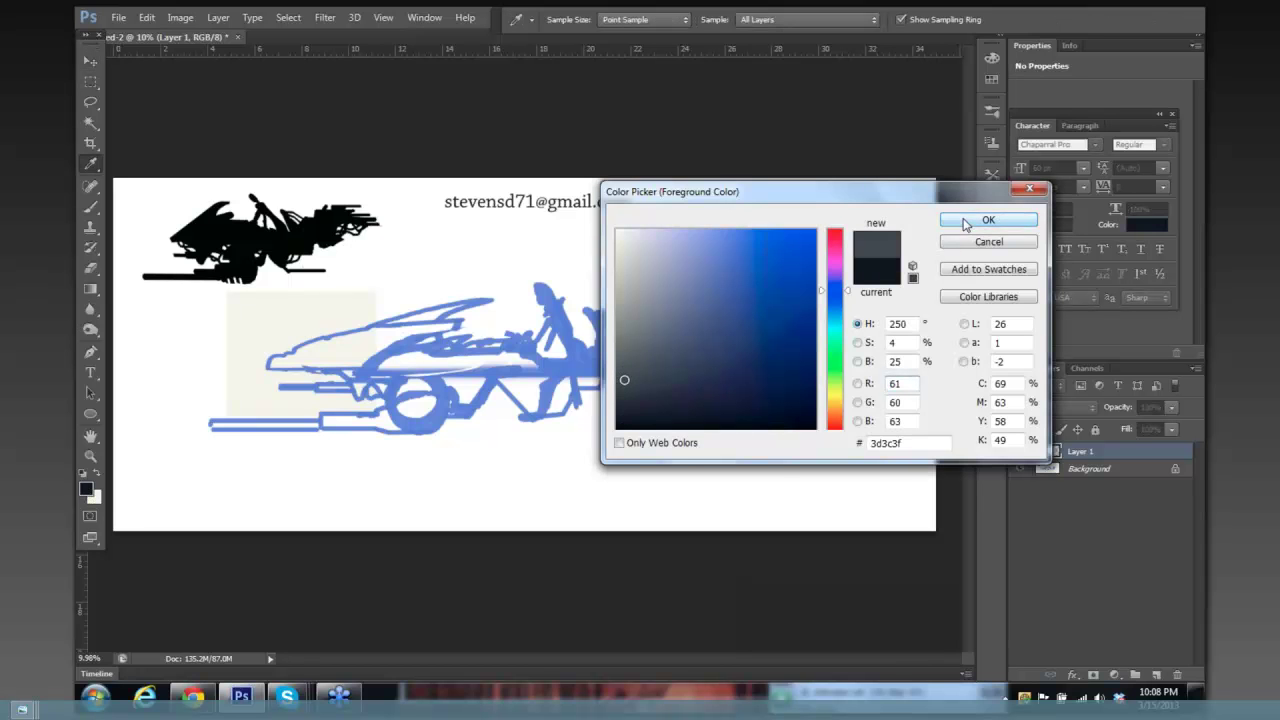
click(958, 225)
Try a straight dark brush stroke in the empty area above the vehicle's nose.
mouse_move(657, 326)
mouse_down()
mouse_move(675, 325)
mouse_move(667, 293)
mouse_move(740, 251)
mouse_move(711, 214)
mouse_move(757, 211)
mouse_move(765, 232)
mouse_move(739, 240)
mouse_up()
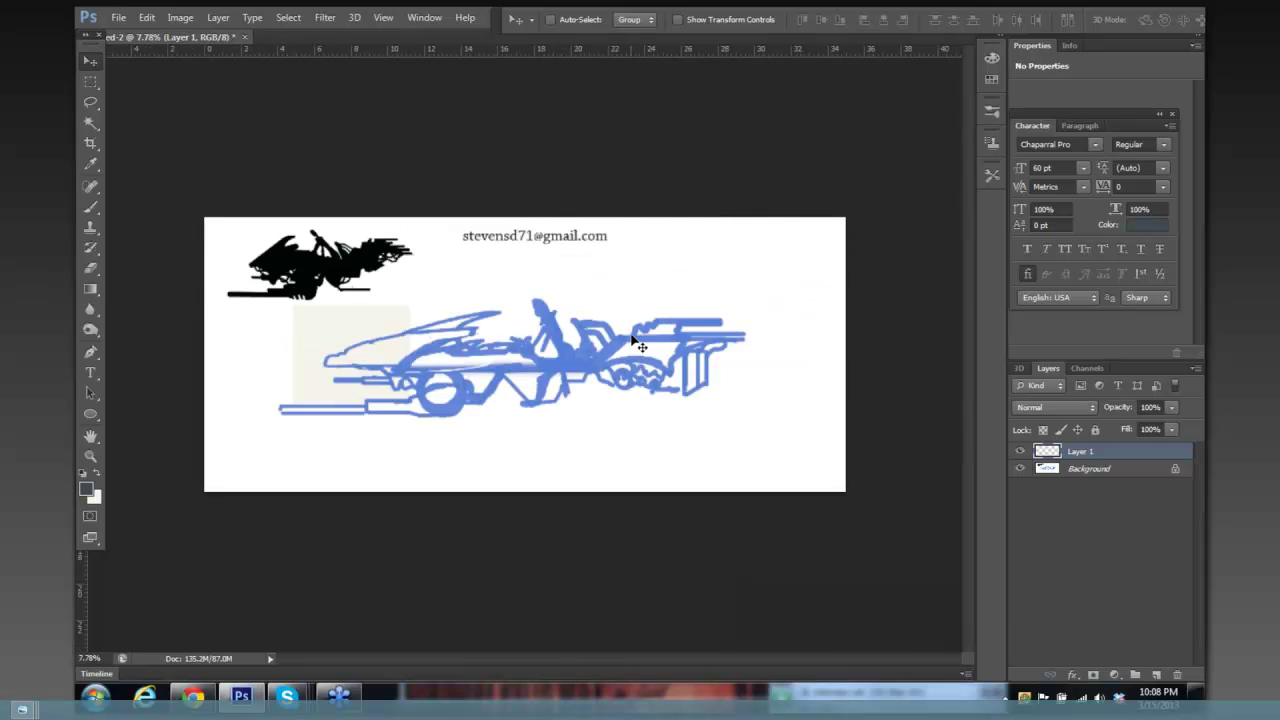
drag(632, 343, 631, 325)
scroll(631, 325, left, 6)
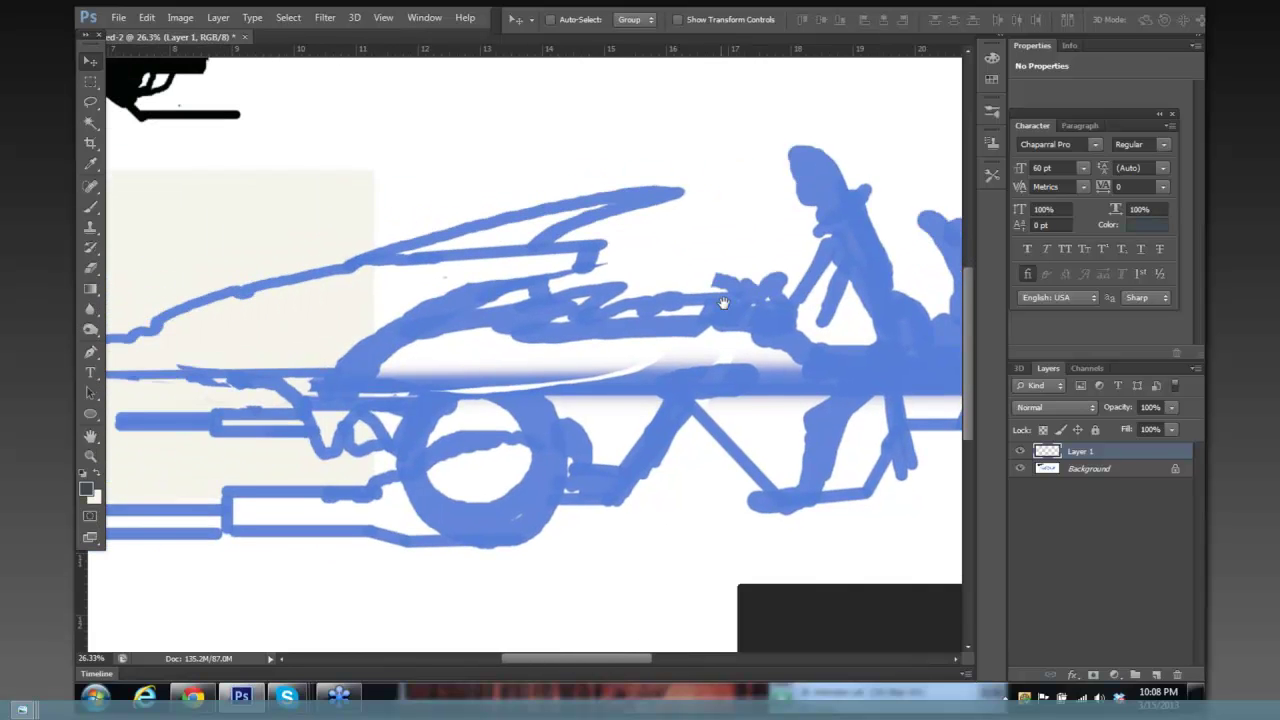
scroll(680, 306, left, 1)
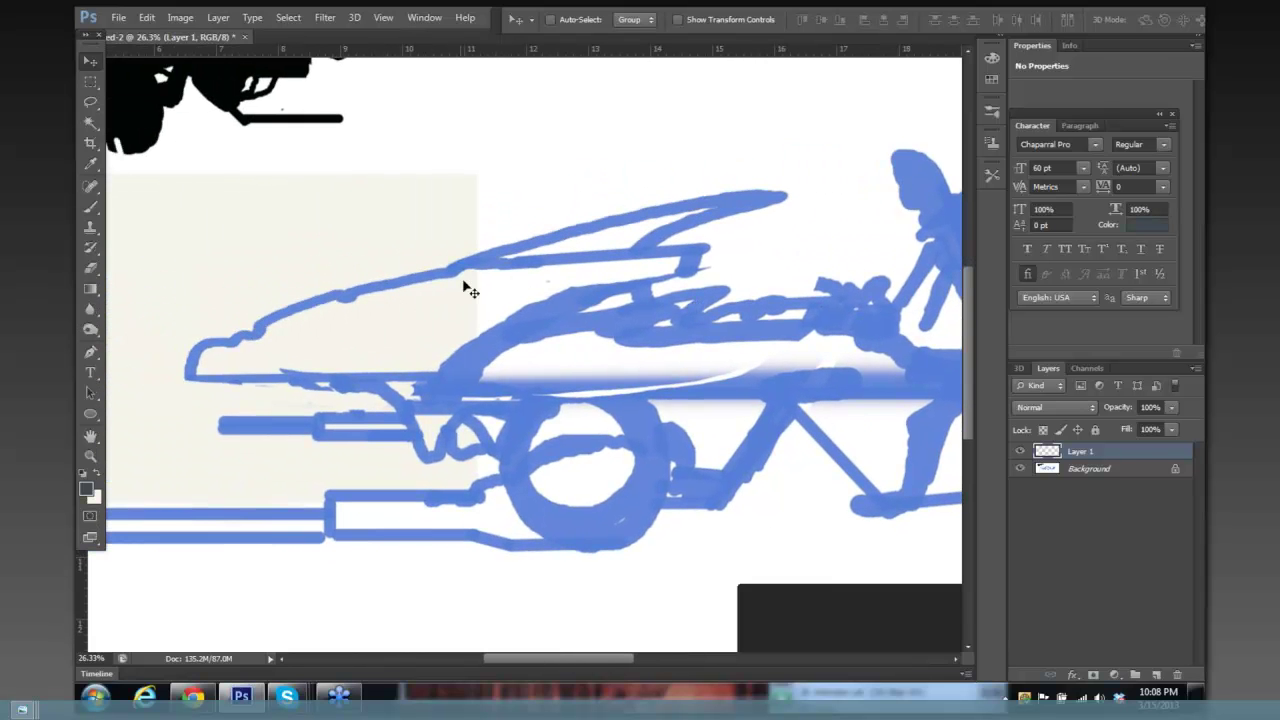
mouse_move(773, 265)
mouse_down()
mouse_move(658, 272)
mouse_move(586, 249)
mouse_move(680, 251)
mouse_move(651, 275)
mouse_move(667, 277)
mouse_up()
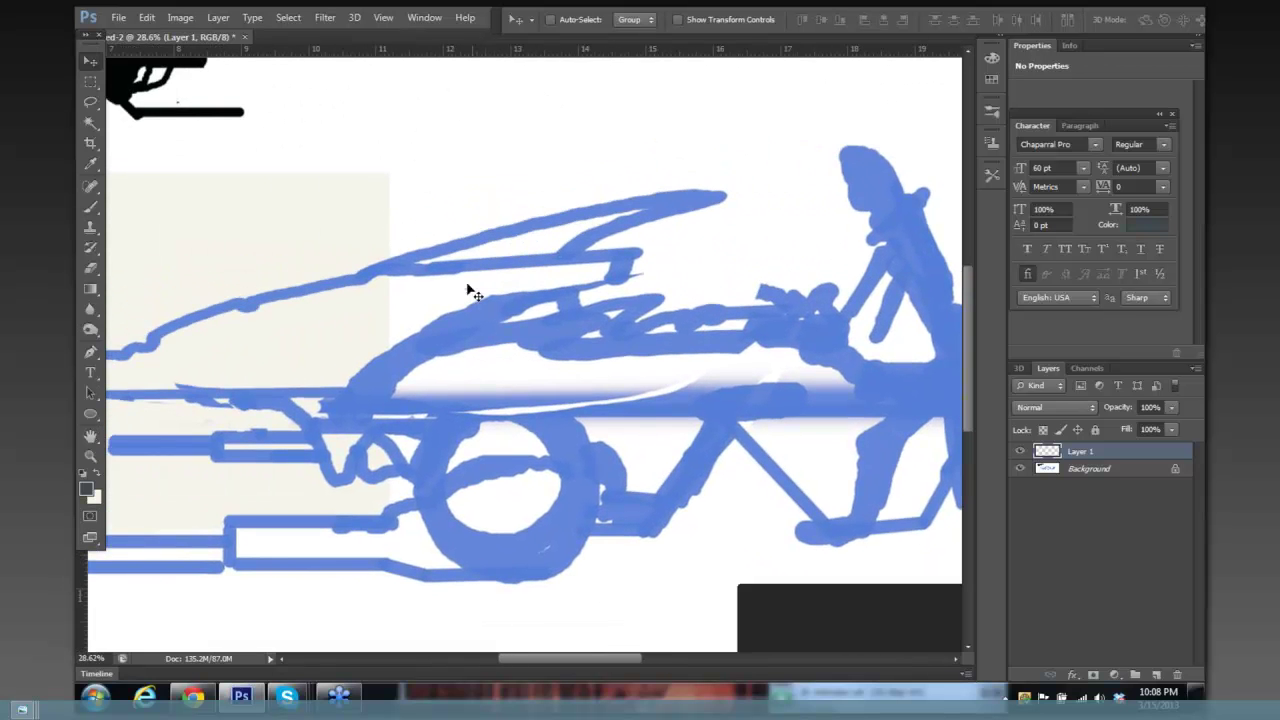
key(b)
click(329, 166)
shift+click(369, 200)
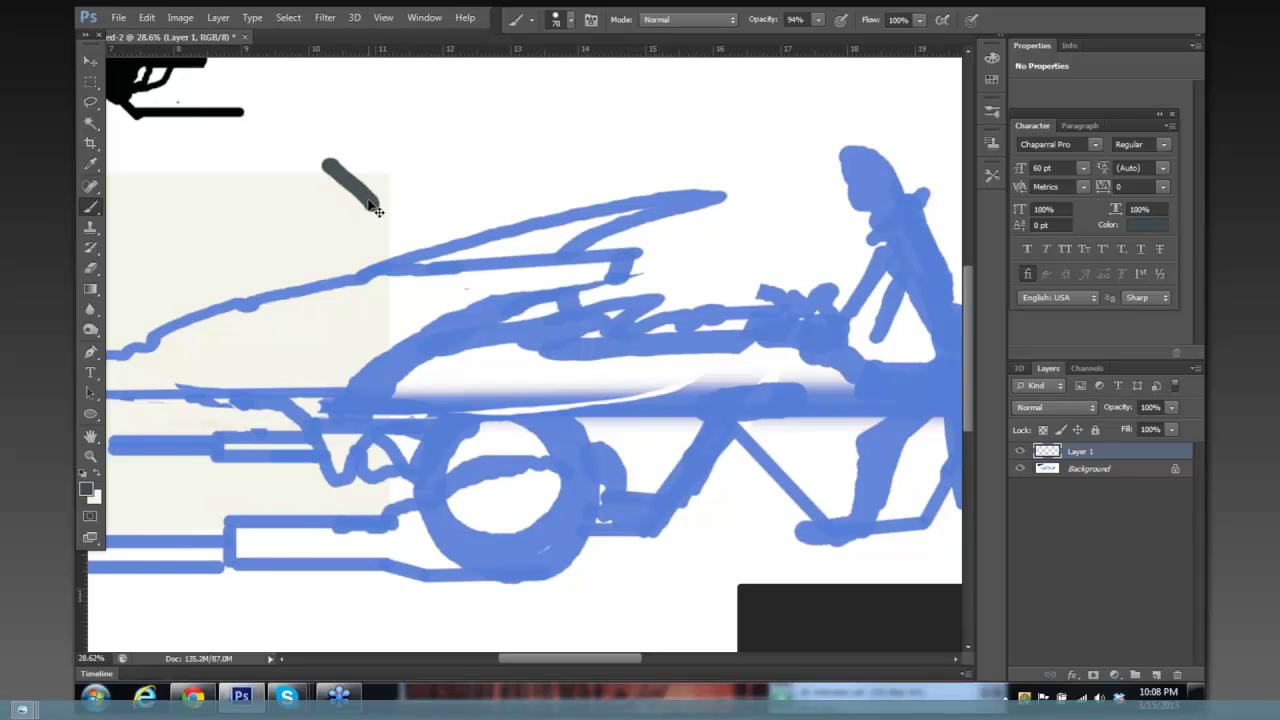
key(ctrl+z)
Lower the brush opacity to 46% and rename the new layer newbase.
click(818, 19)
drag(822, 37, 780, 37)
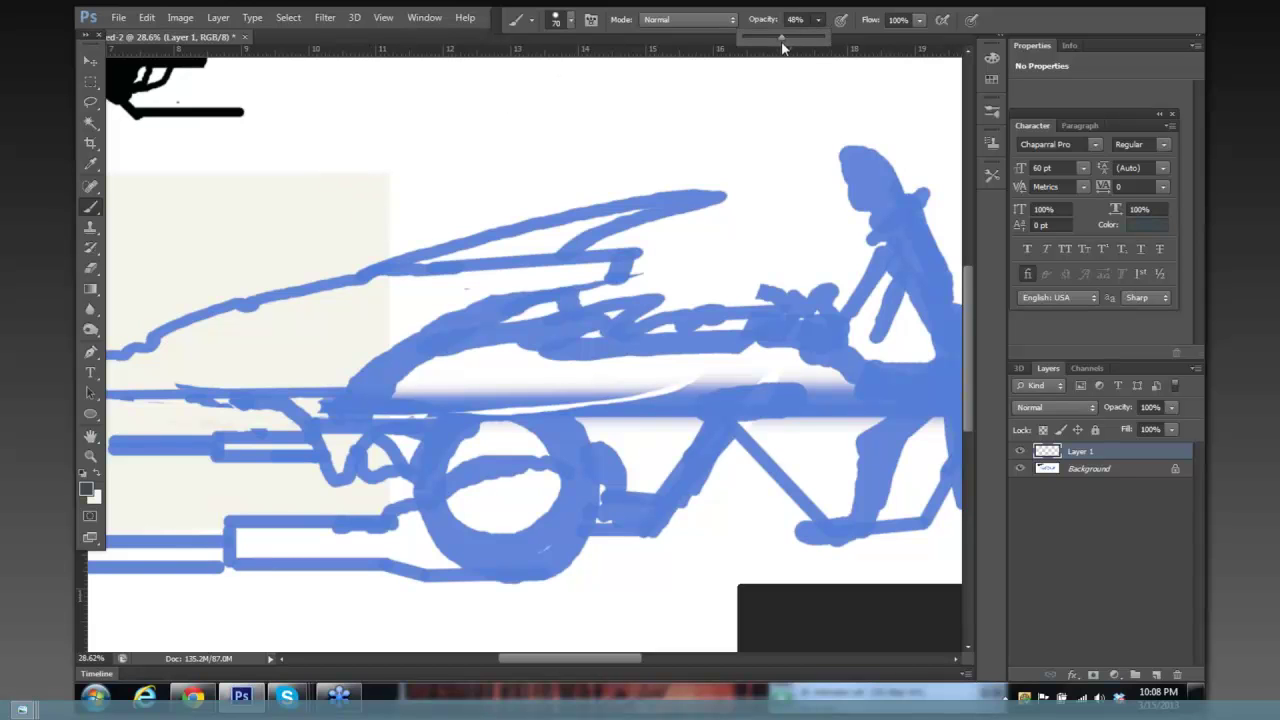
click(466, 145)
double_click(1090, 455)
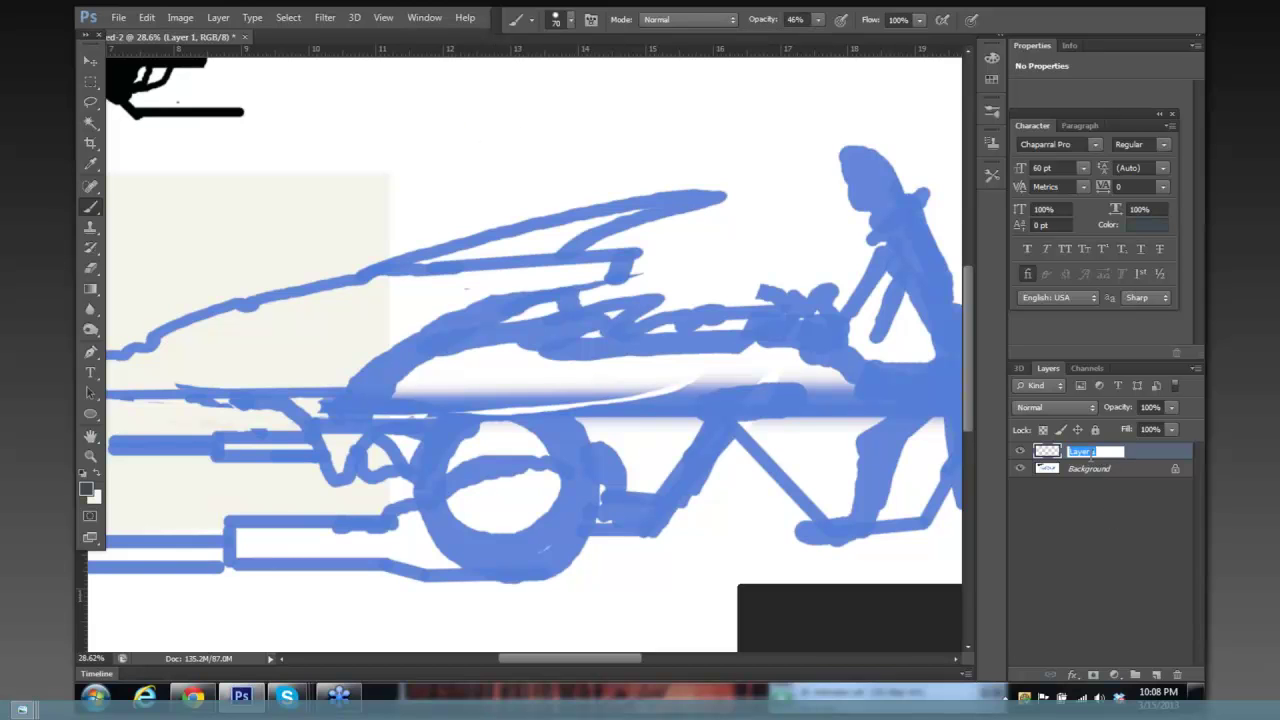
text(newbase)
key(Return)
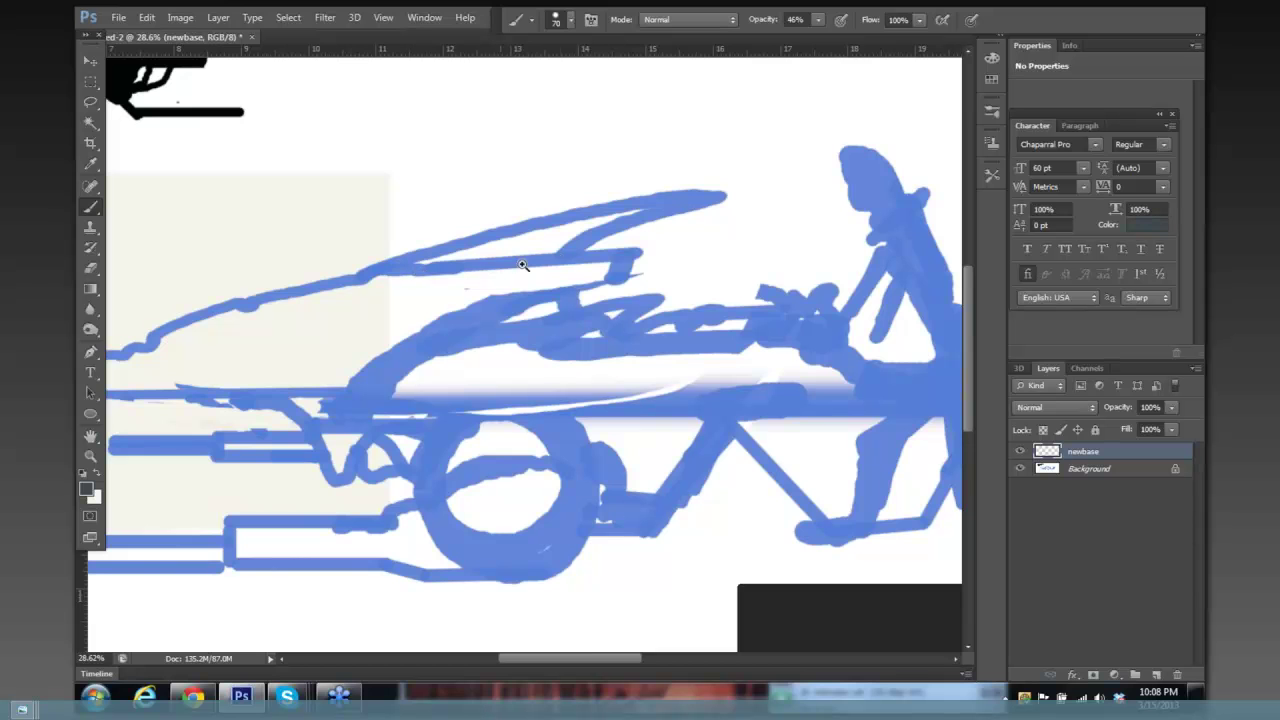
Try a dark 45 px stroke around the tip of the nose.
mouse_move(548, 240)
mouse_down()
mouse_move(563, 240)
mouse_move(528, 231)
mouse_move(546, 231)
mouse_up()
key(bracketleft)
key(bracketleft)
key(bracketleft)
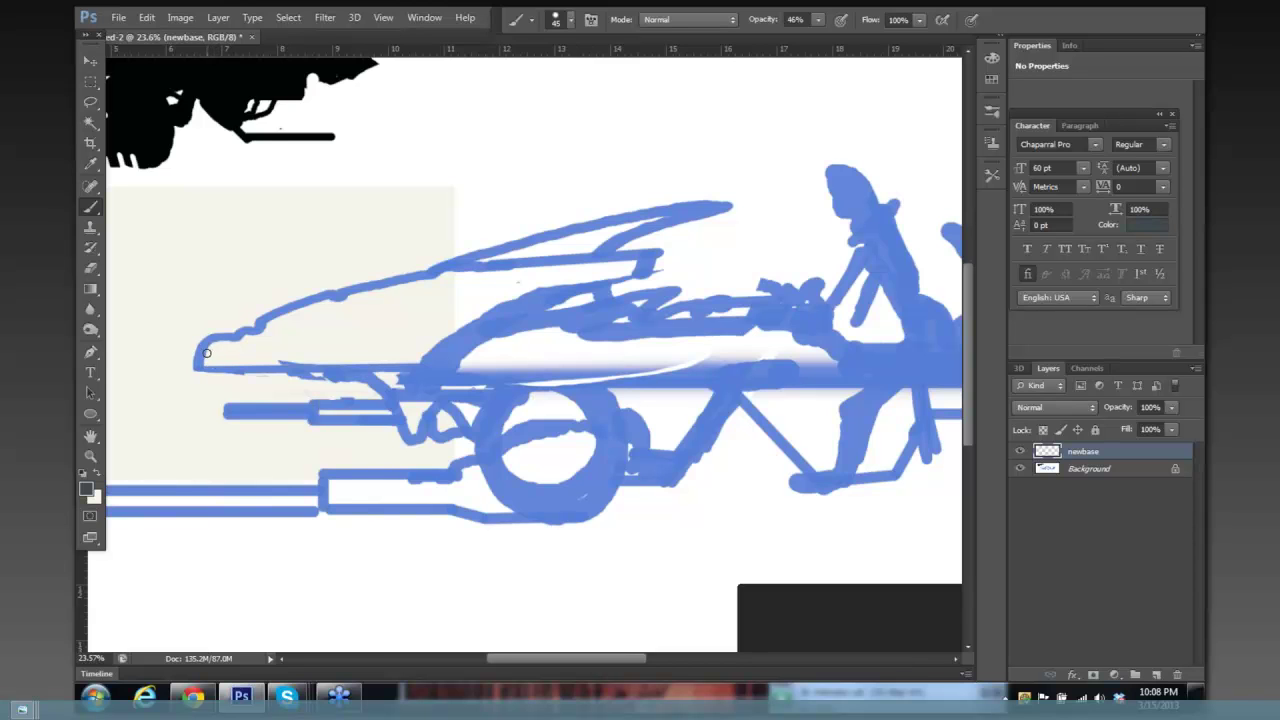
mouse_move(216, 335)
mouse_down()
mouse_move(199, 352)
mouse_move(219, 369)
mouse_up()
key(ctrl+z)
Set the brush to 75% opacity and 30 px, and paint a dark, hooked outline around the nose tip.
click(818, 20)
click(213, 340)
mouse_move(207, 341)
mouse_down()
mouse_move(214, 370)
mouse_move(222, 333)
mouse_move(245, 319)
mouse_move(201, 351)
mouse_move(232, 369)
mouse_move(258, 348)
mouse_move(260, 362)
mouse_up()
key(ctrl+z)
key(bracketleft)
key(bracketleft)
mouse_move(222, 369)
mouse_down()
mouse_move(250, 353)
mouse_move(266, 367)
mouse_move(247, 350)
mouse_move(215, 367)
mouse_move(255, 340)
mouse_up()
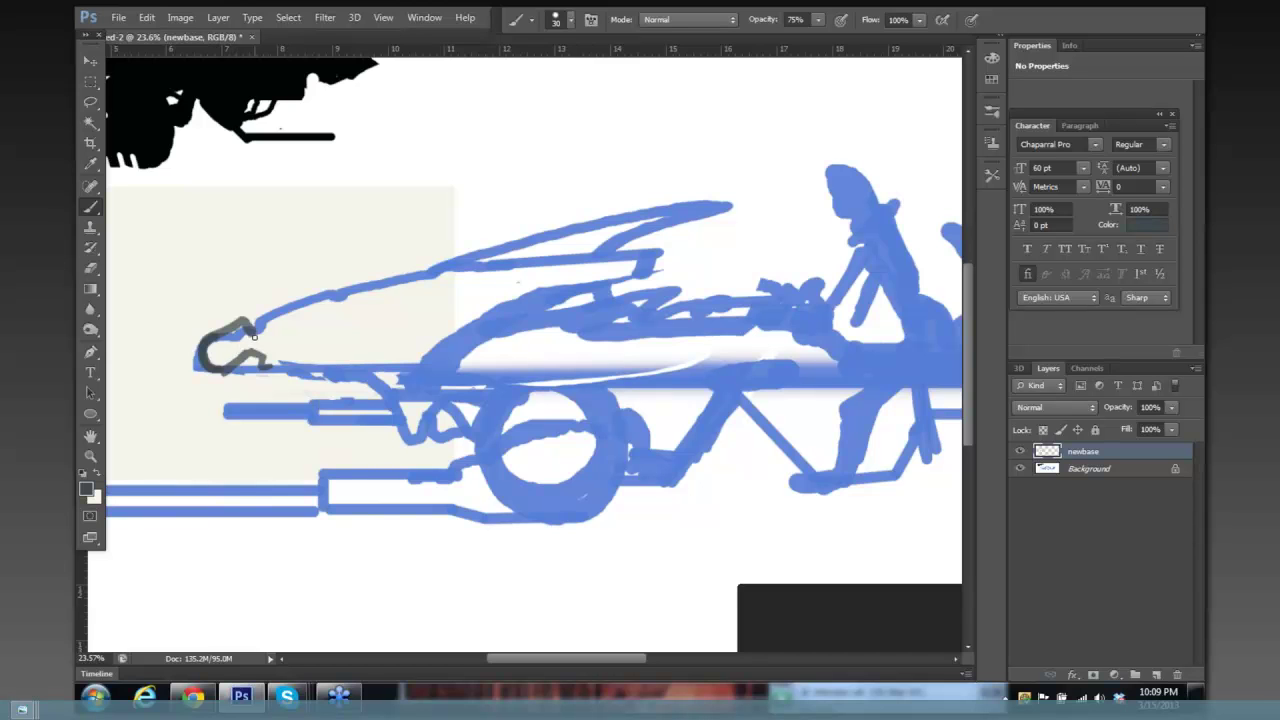
Paint a stepped lower line and a straight upper edge from the nose tip to the fin's base, checking them with the background hidden.
drag(254, 336, 297, 333)
drag(300, 333, 442, 268)
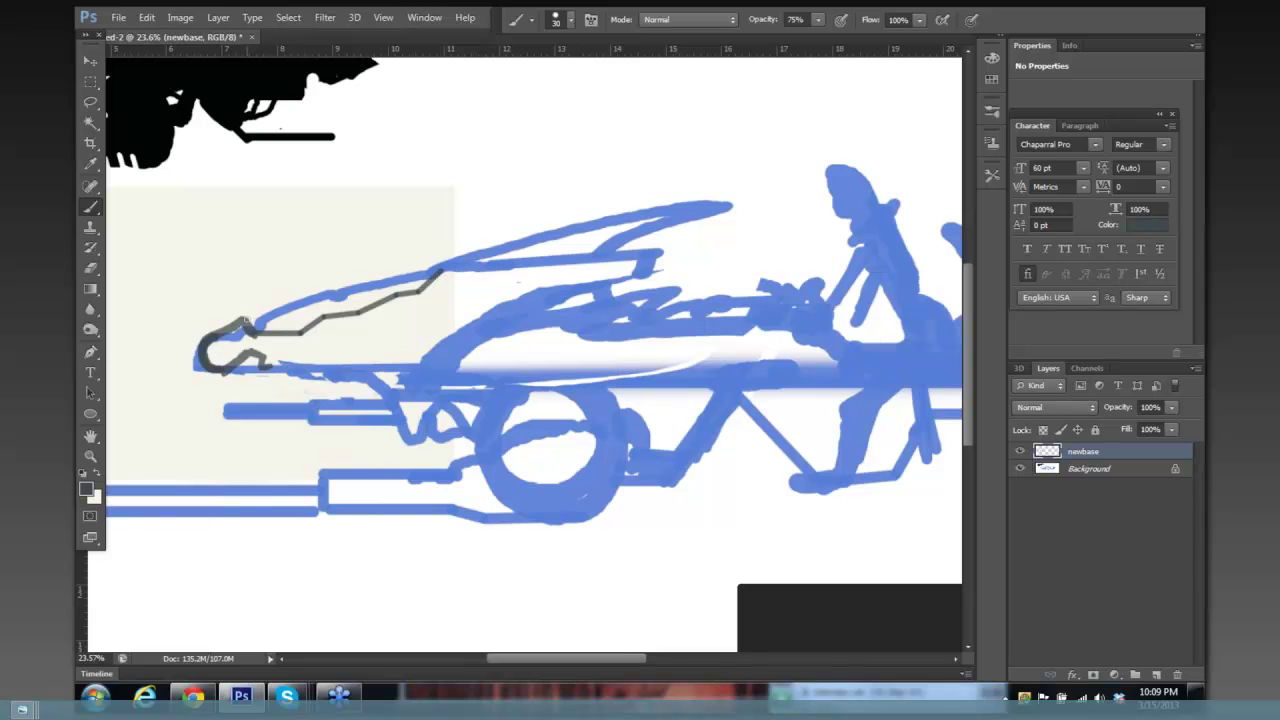
drag(336, 291, 244, 320)
shift+click(435, 271)
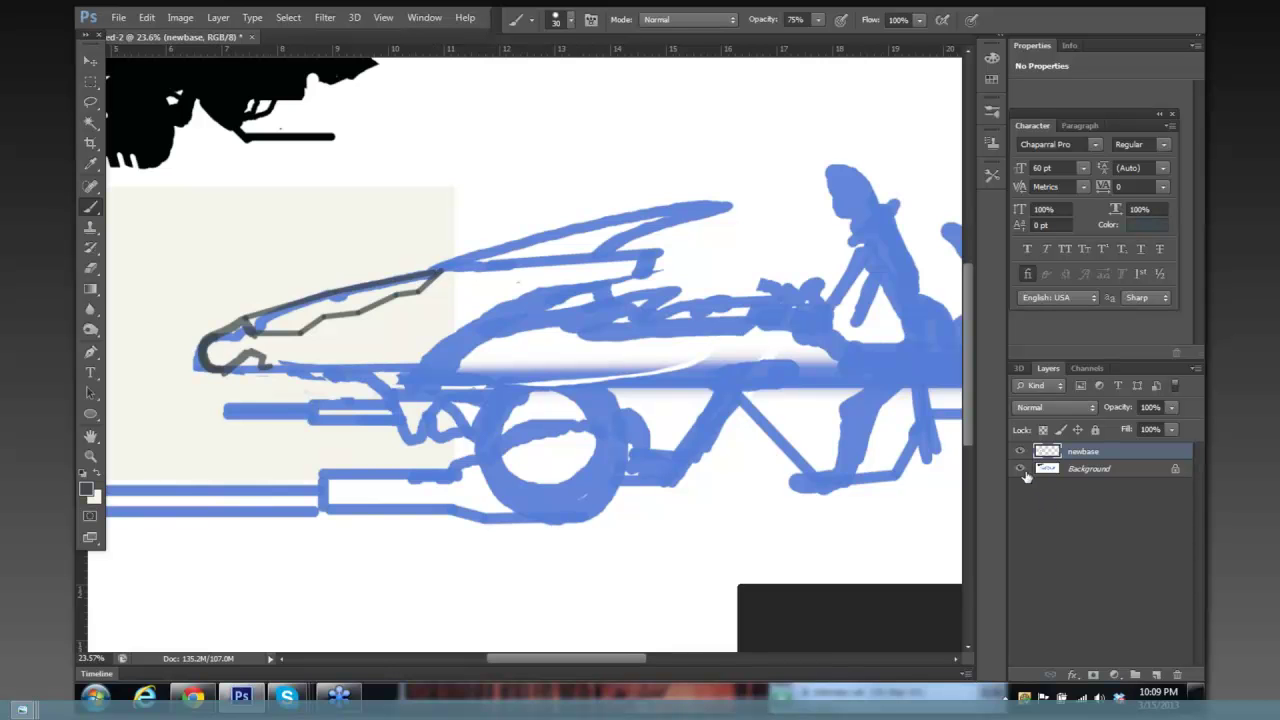
click(1021, 469)
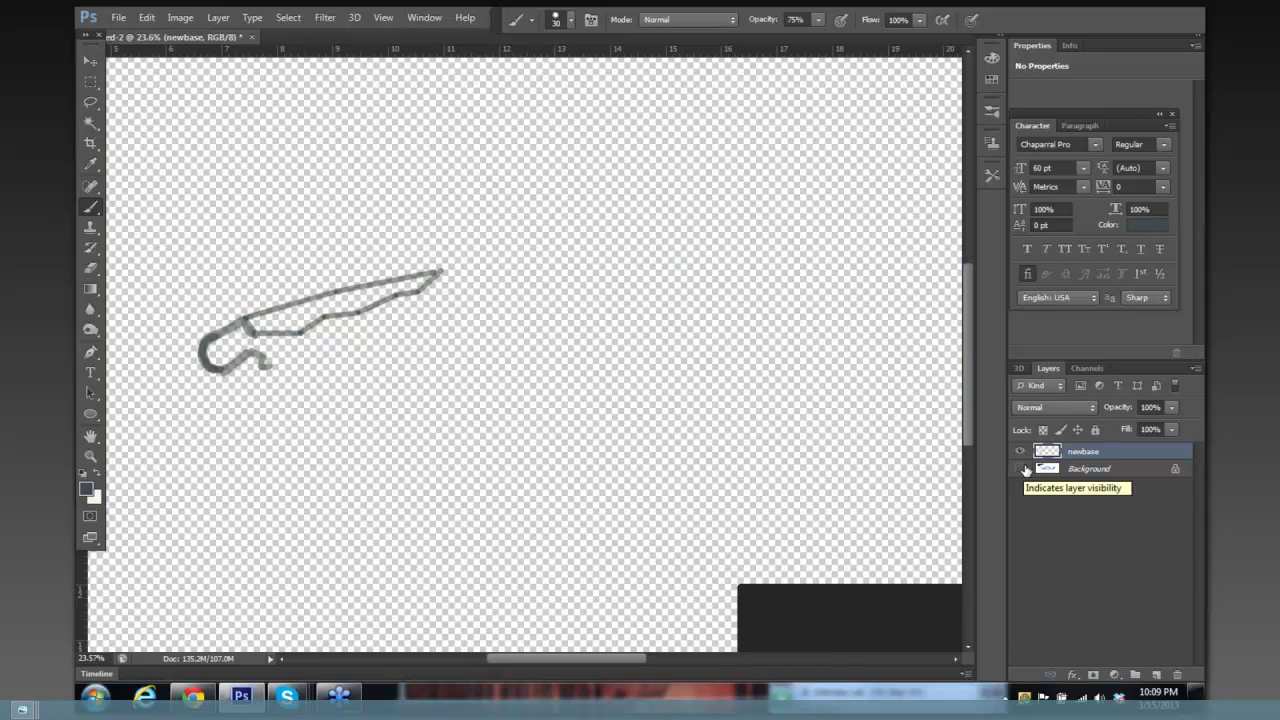
click(1021, 469)
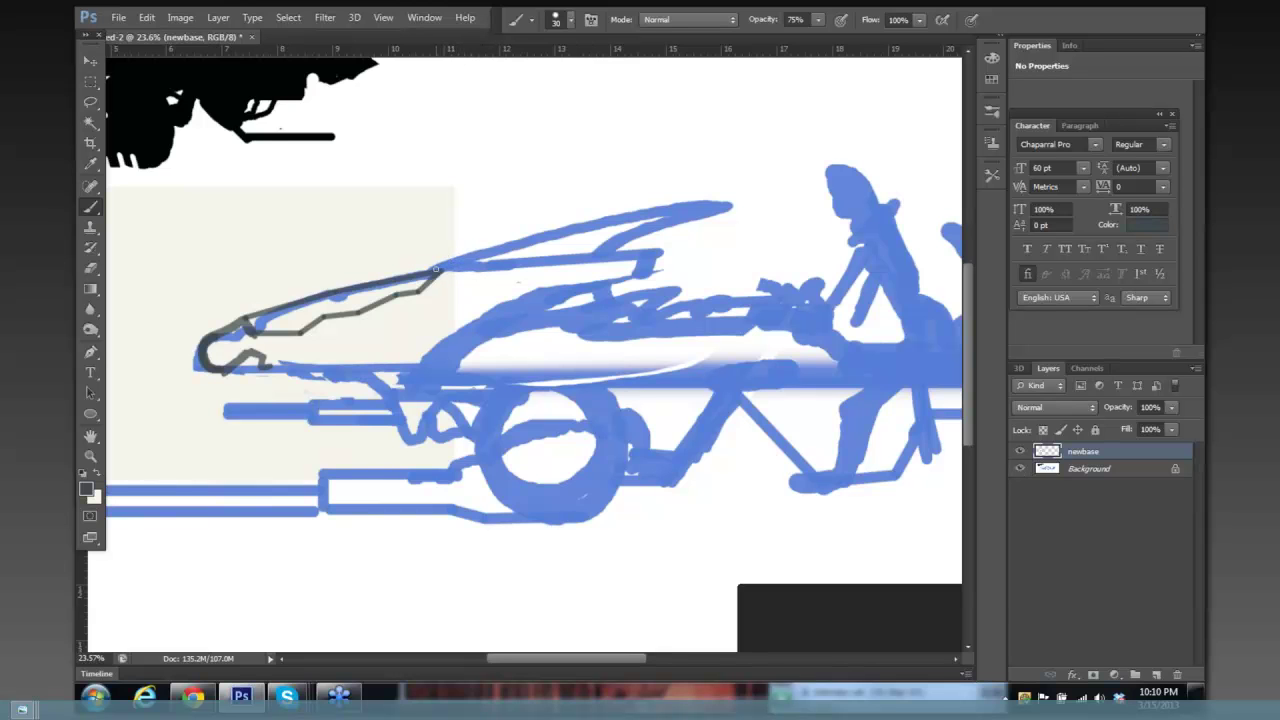
Outline the upper fin with straight dark segments from its base to the tip and back along the stepped underside.
shift+click(670, 206)
shift+click(718, 206)
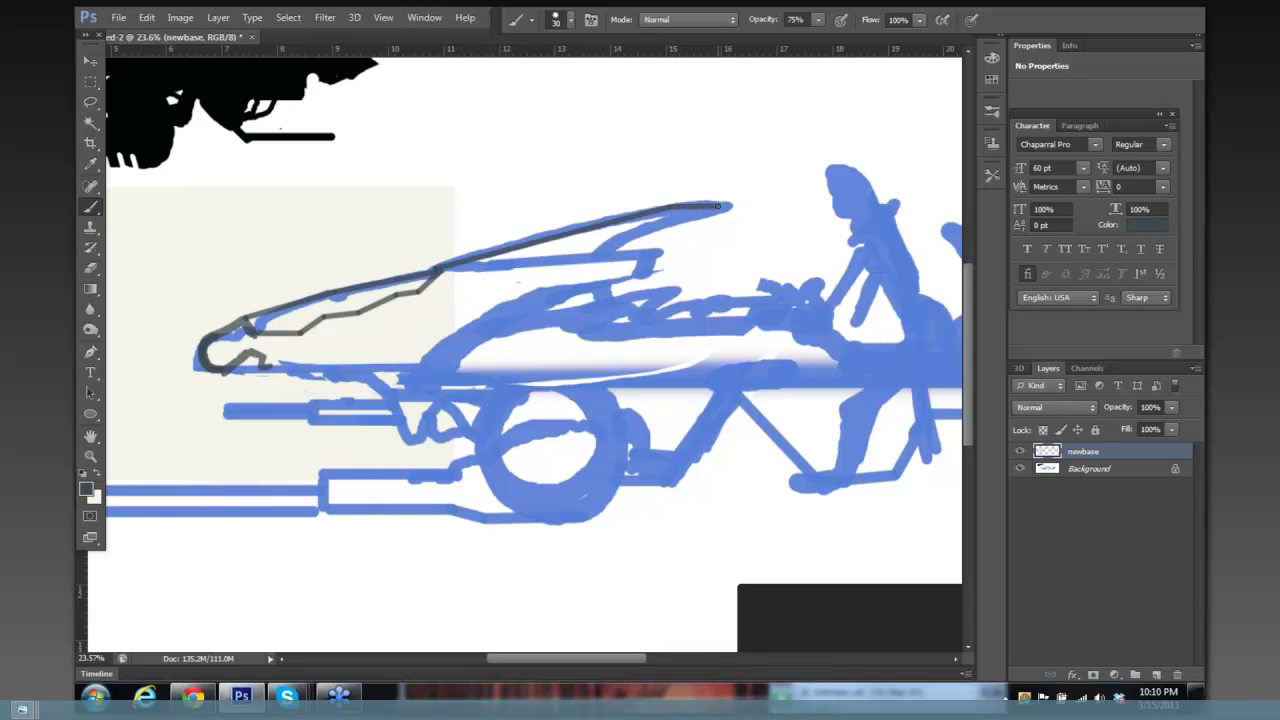
shift+click(654, 219)
shift+click(618, 240)
shift+click(607, 251)
shift+click(443, 268)
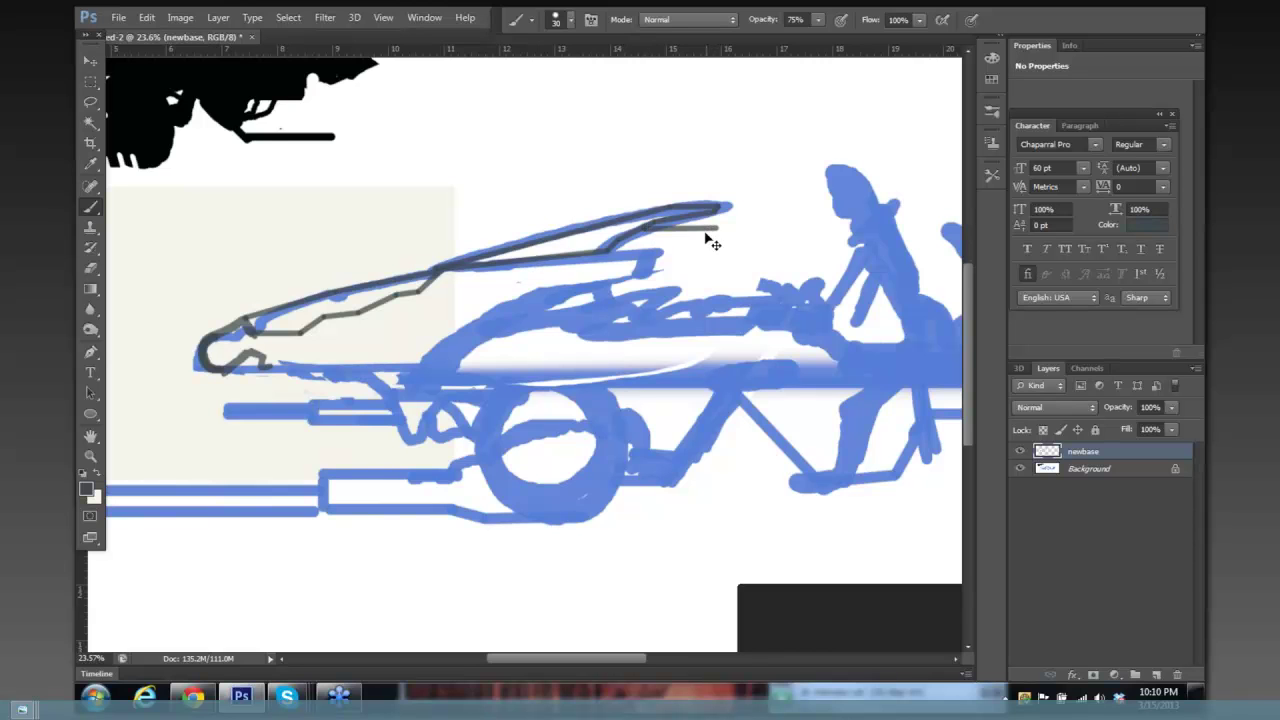
Paint a second pointed prong beneath the fin tip and close it onto the fin's lower edge, checking with the background hidden.
drag(653, 228, 722, 228)
key(ctrl+z)
drag(641, 229, 719, 228)
shift+click(654, 252)
drag(655, 252, 544, 259)
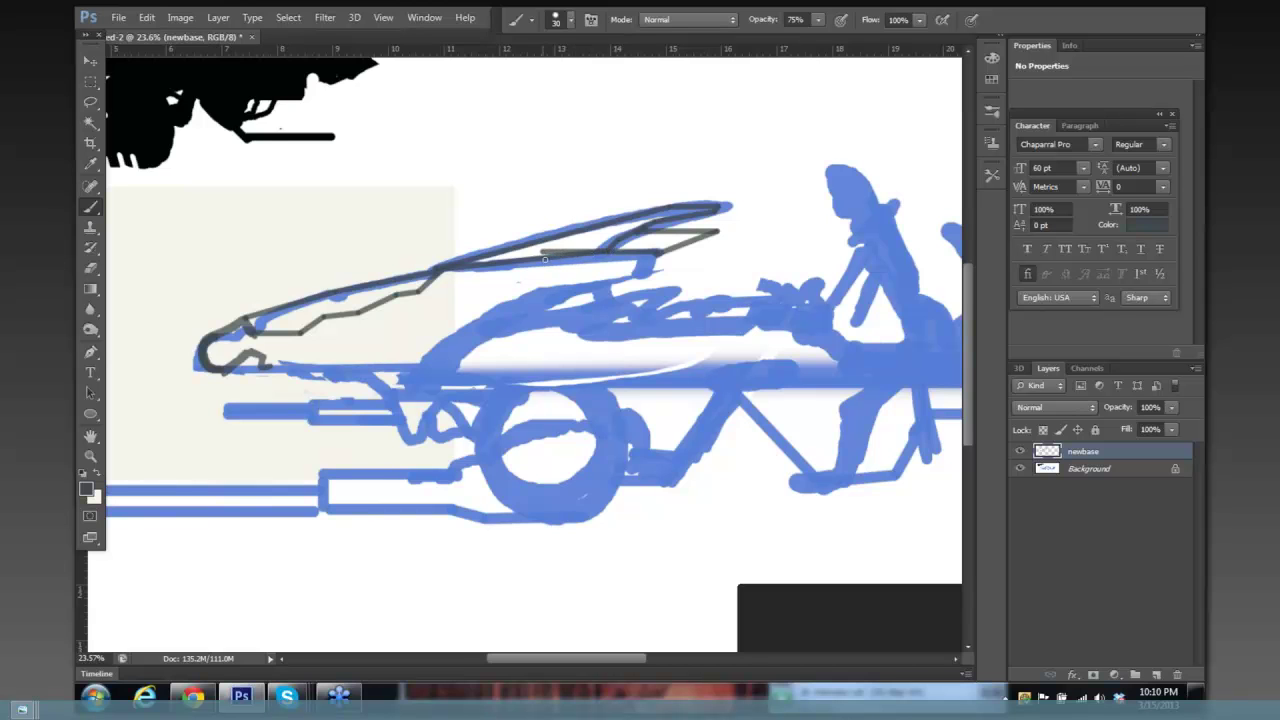
key(ctrl+z)
drag(658, 253, 605, 252)
shift+click(603, 252)
shift+click(652, 255)
click(1020, 468)
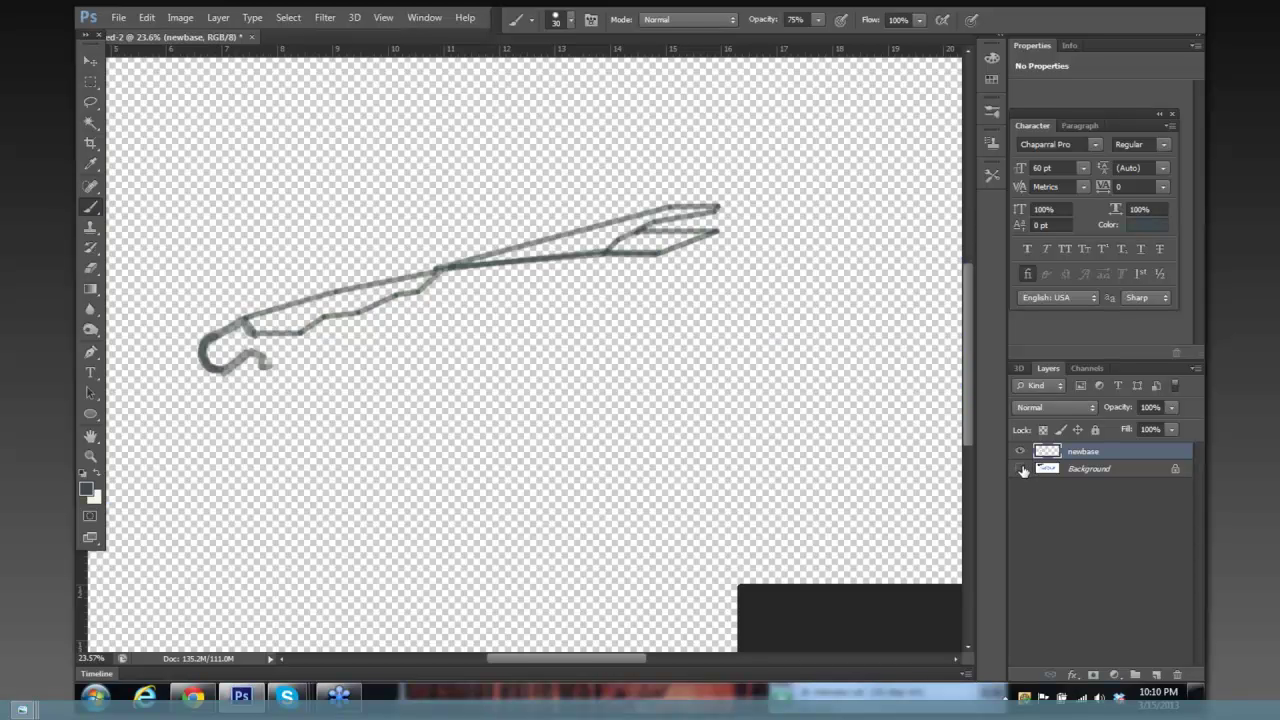
click(1020, 468)
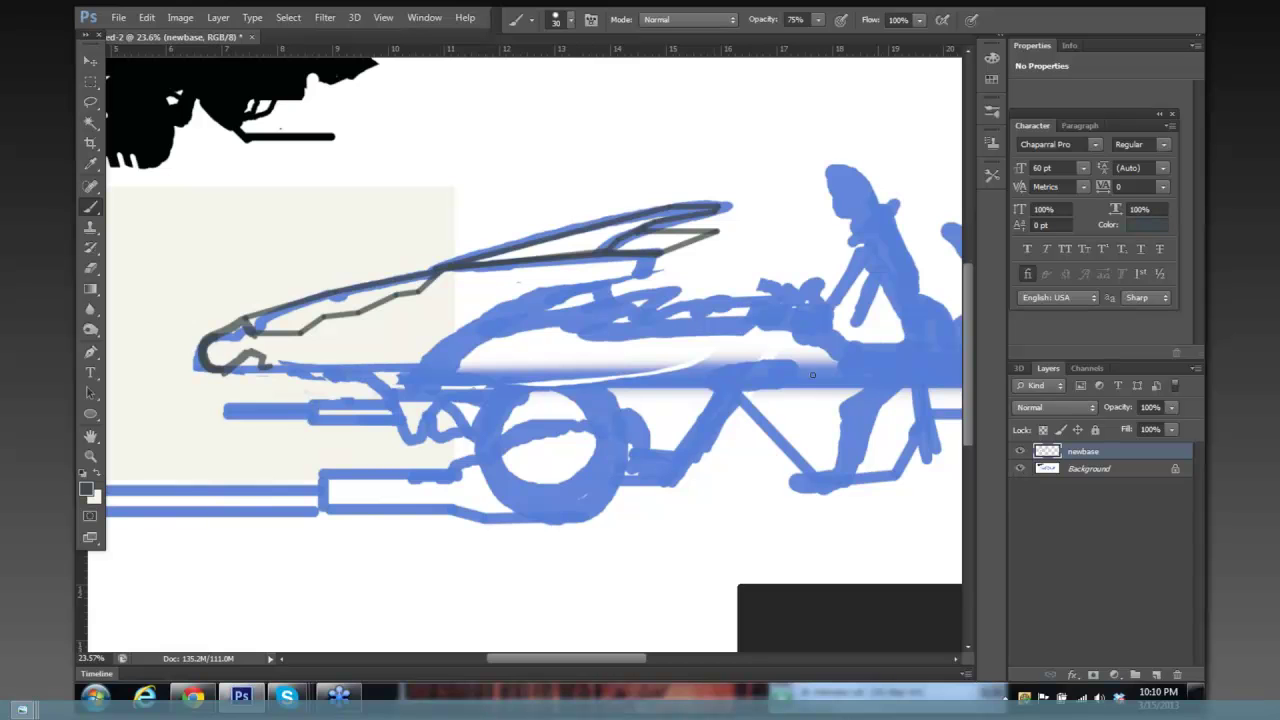
Erase the hooked line under the nose tip and repaint it as a small notch with a straight lower edge running back.
drag(675, 298, 651, 266)
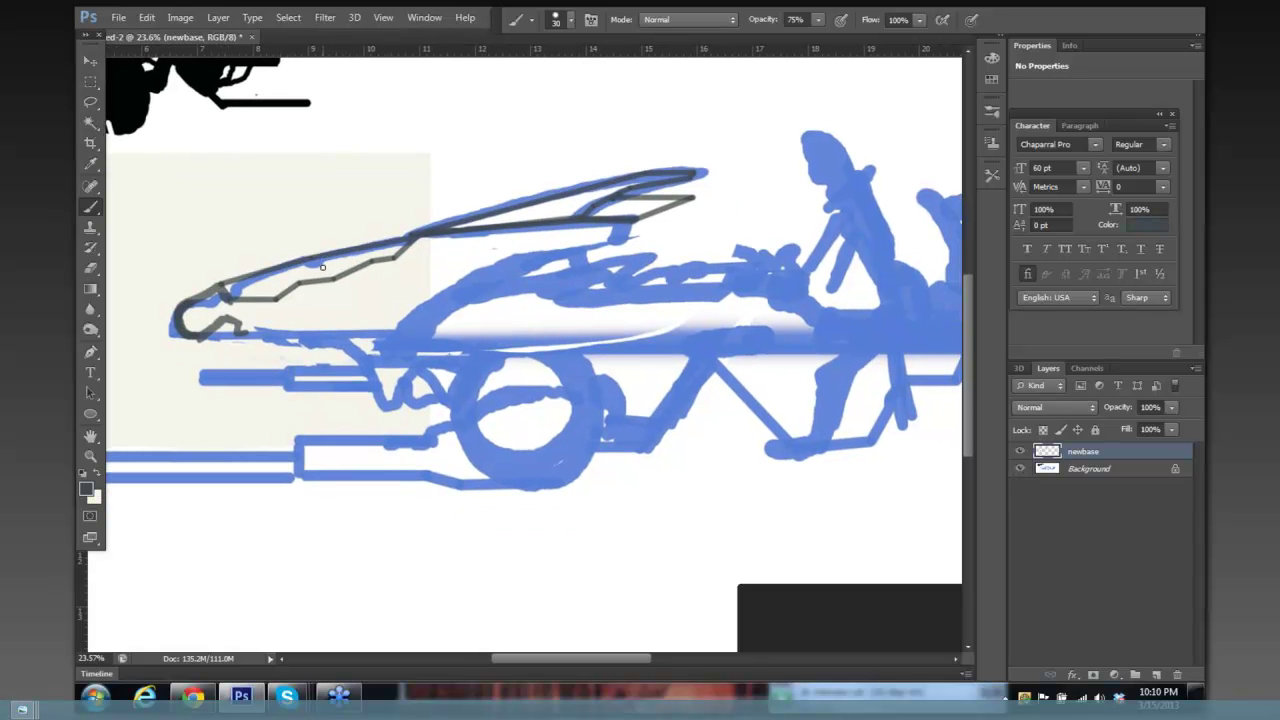
key(e)
mouse_move(245, 336)
mouse_down()
mouse_move(222, 325)
mouse_move(200, 336)
mouse_up()
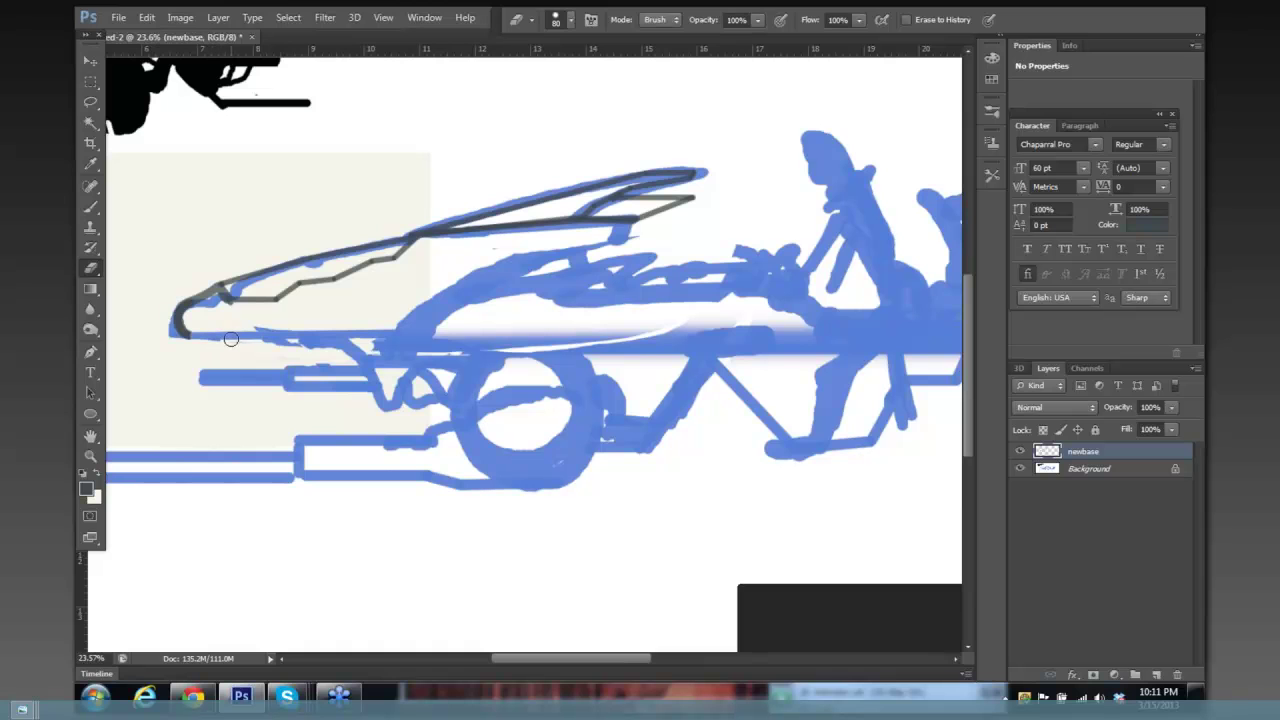
key(b)
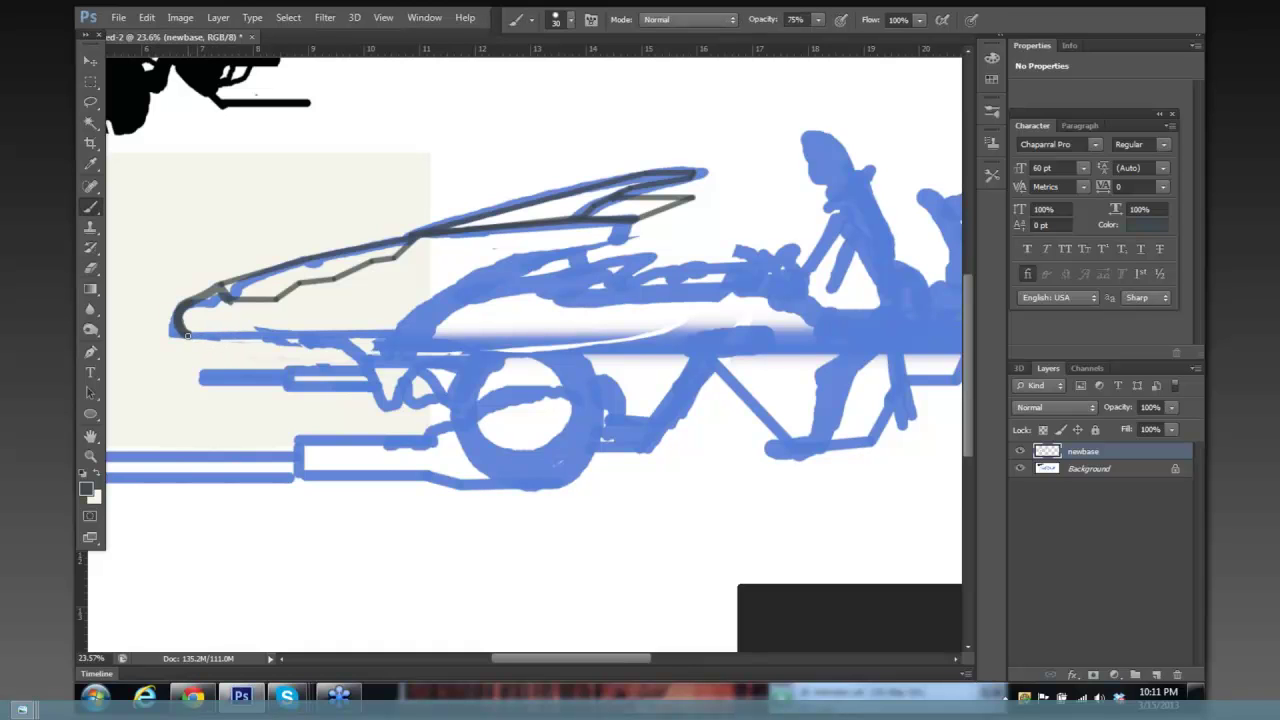
mouse_move(196, 336)
mouse_down()
mouse_move(213, 316)
mouse_move(234, 315)
mouse_move(234, 333)
mouse_up()
drag(244, 333, 398, 309)
Paint horizontal panel lines across the nose and a stepped lower edge up to the fin, checking with the background hidden.
drag(319, 298, 432, 298)
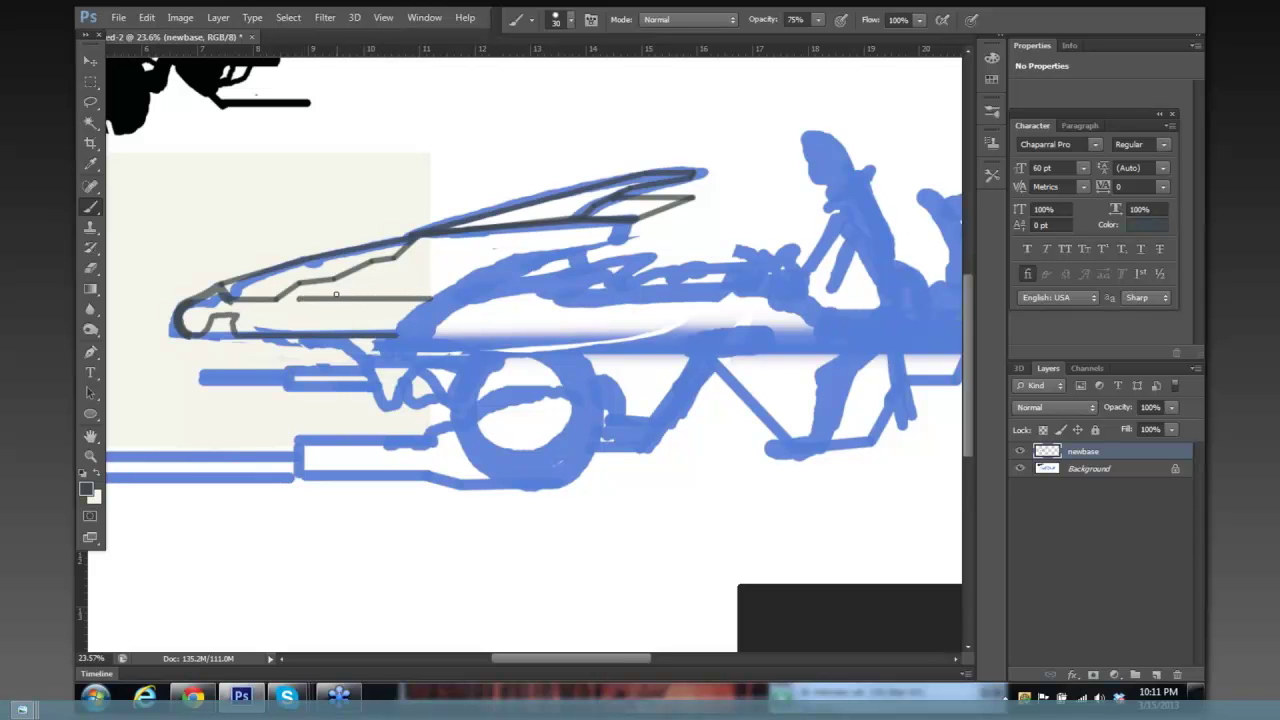
drag(337, 296, 447, 282)
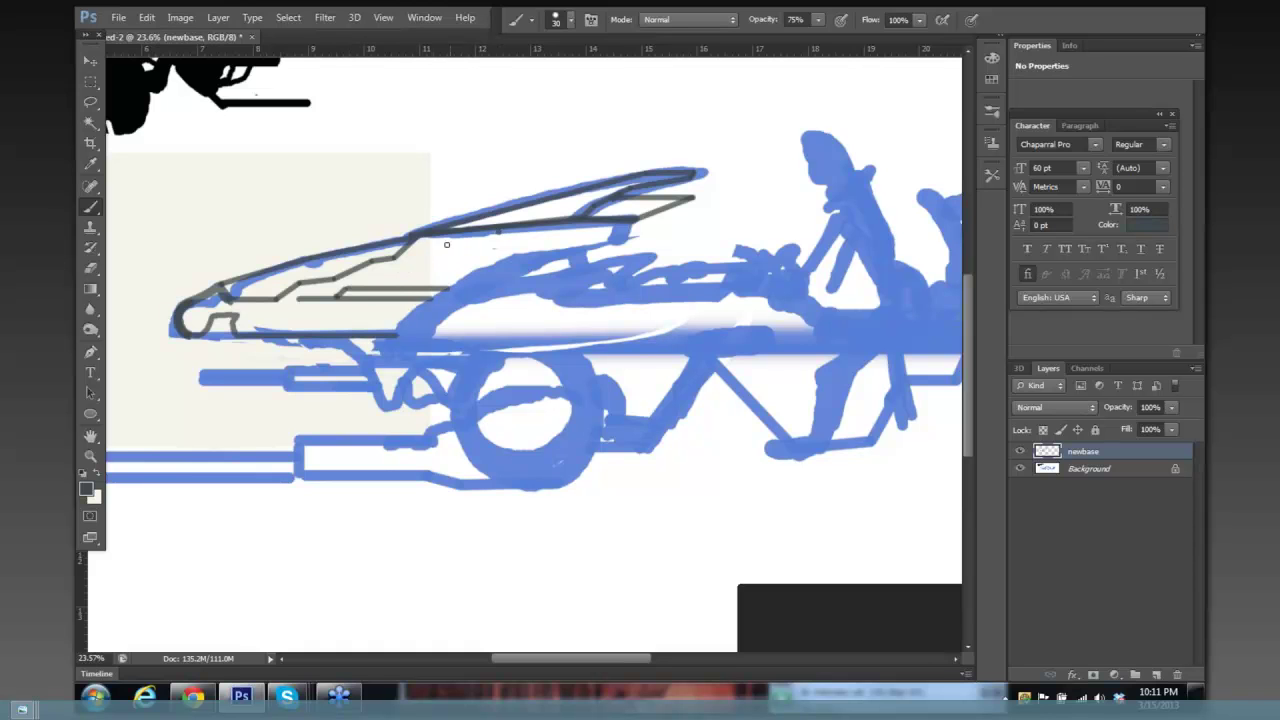
drag(407, 239, 498, 231)
shift+click(522, 249)
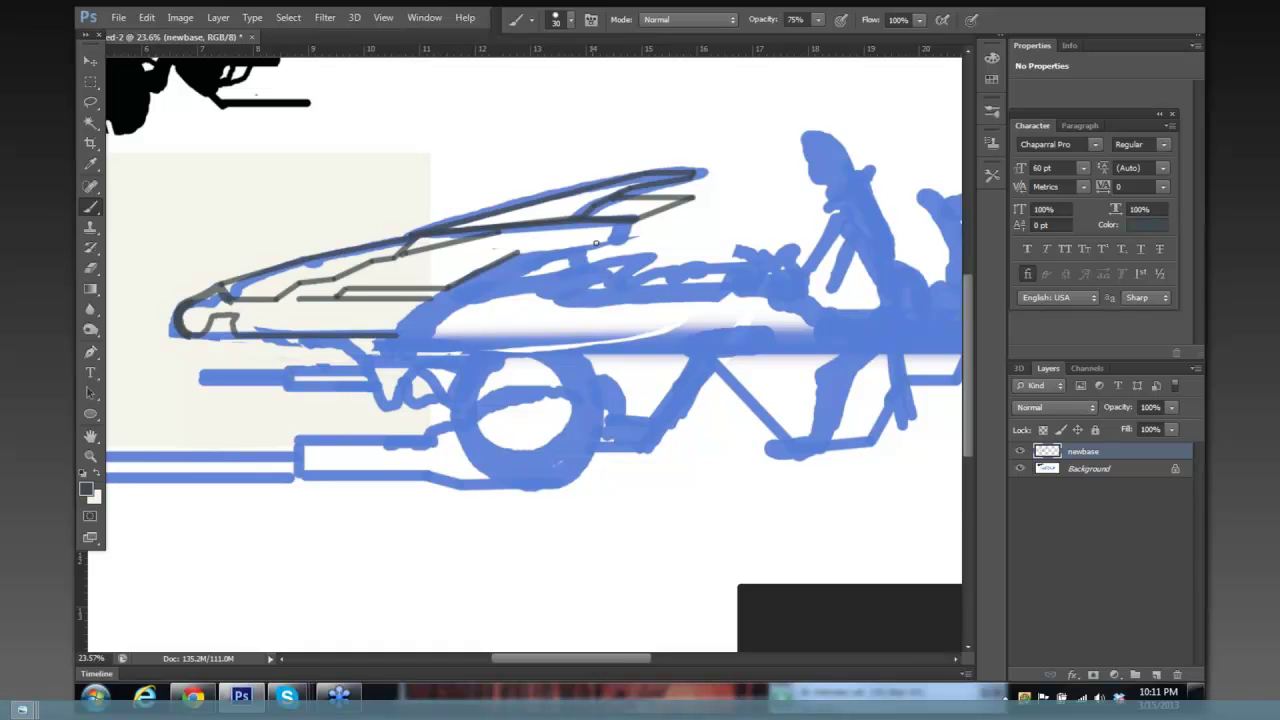
shift+click(616, 242)
shift+click(633, 219)
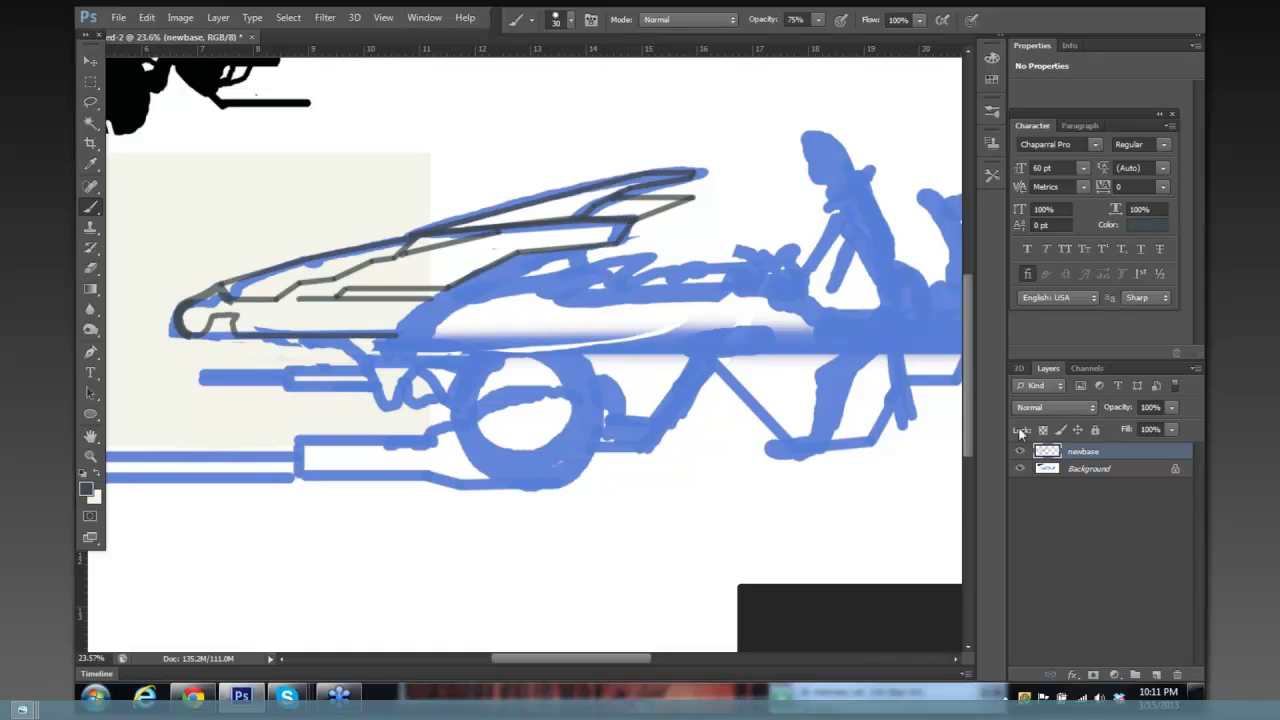
click(1020, 468)
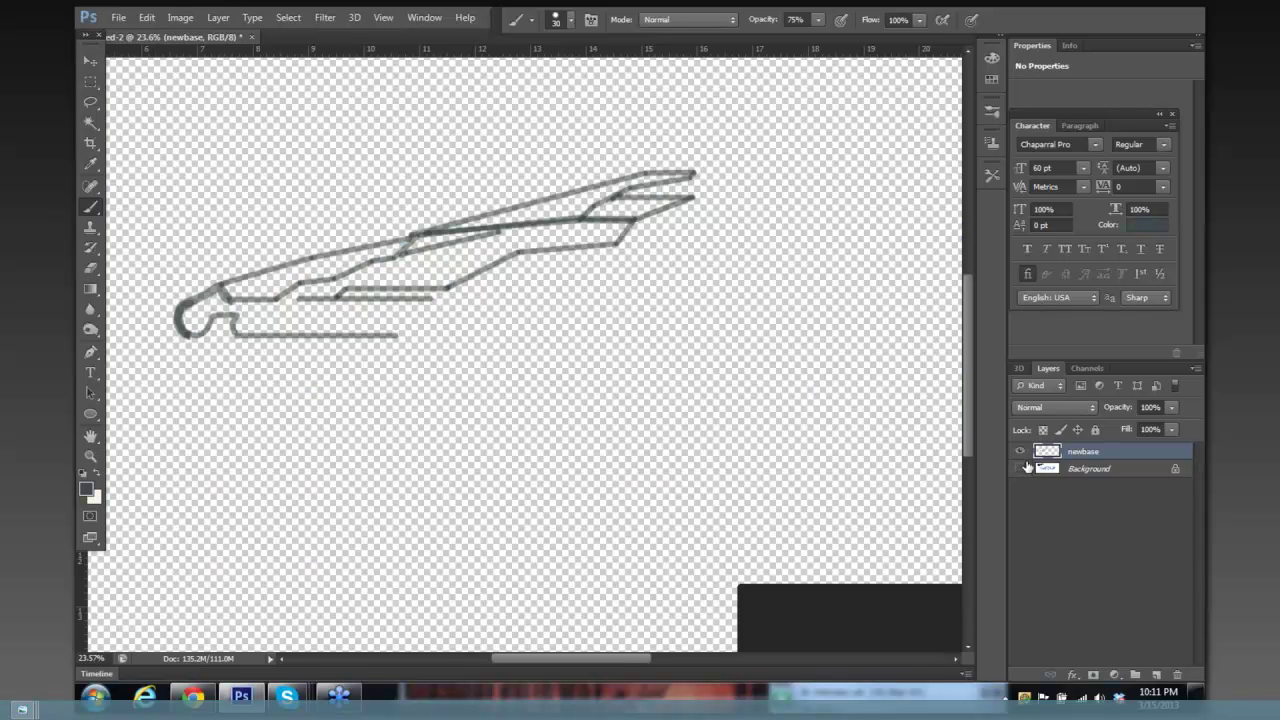
click(1020, 469)
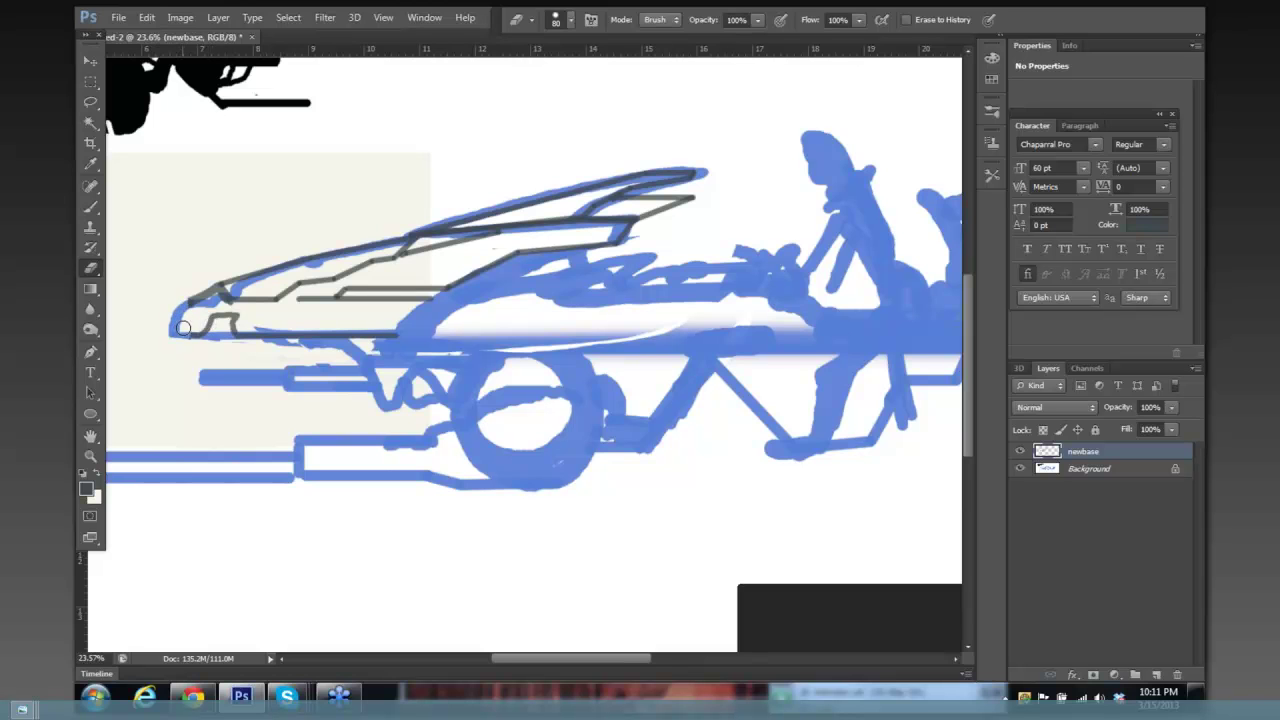
Repaint the nose tip as a rounder curve farther forward and add a shallow angled underside back to the lower edge.
key(b)
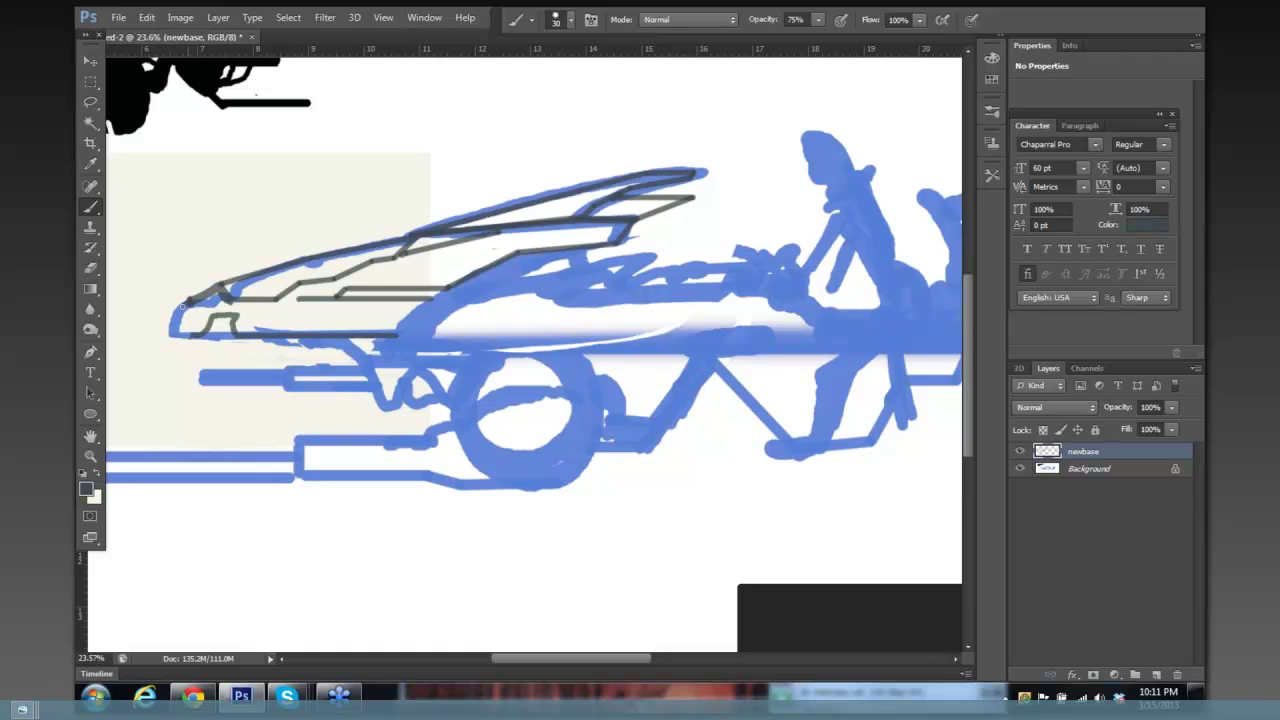
mouse_move(190, 299)
mouse_down()
mouse_move(162, 329)
mouse_move(196, 338)
mouse_up()
shift+click(255, 350)
shift+click(308, 340)
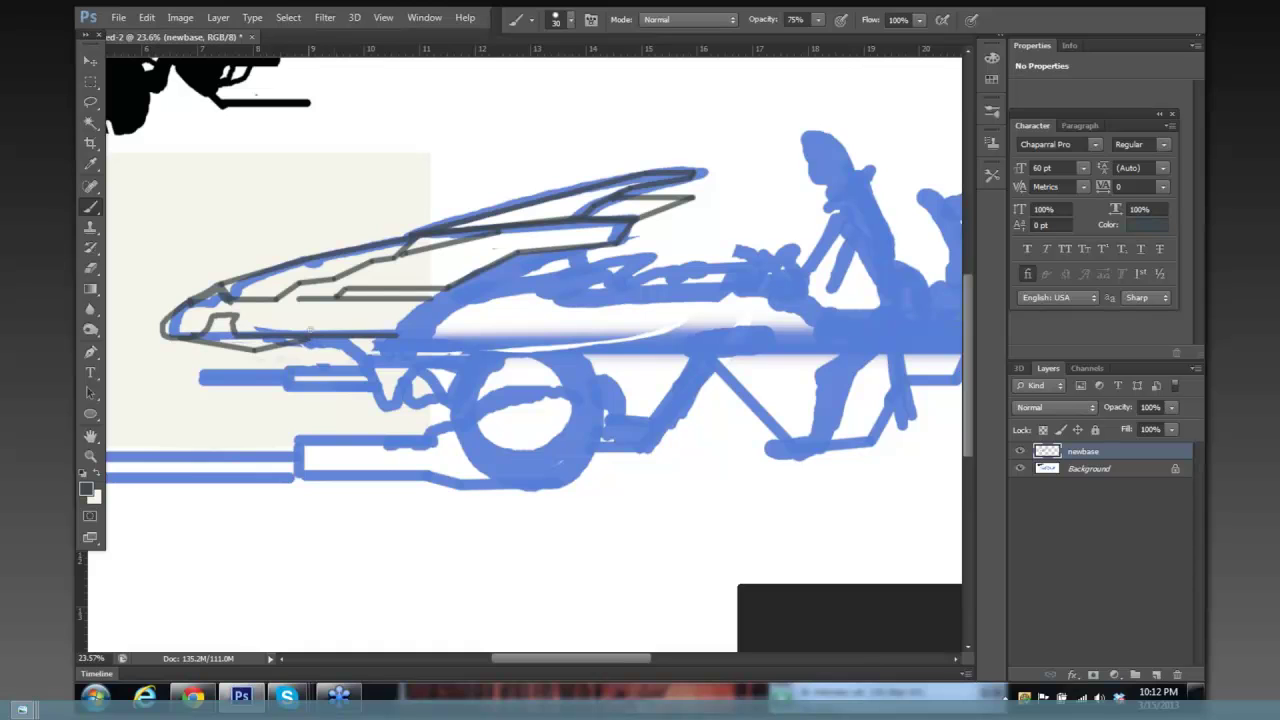
shift+click(396, 334)
Add panel lines inside the nose, including thin 9 px detail strokes, and check the linework with the background hidden.
drag(236, 316, 348, 316)
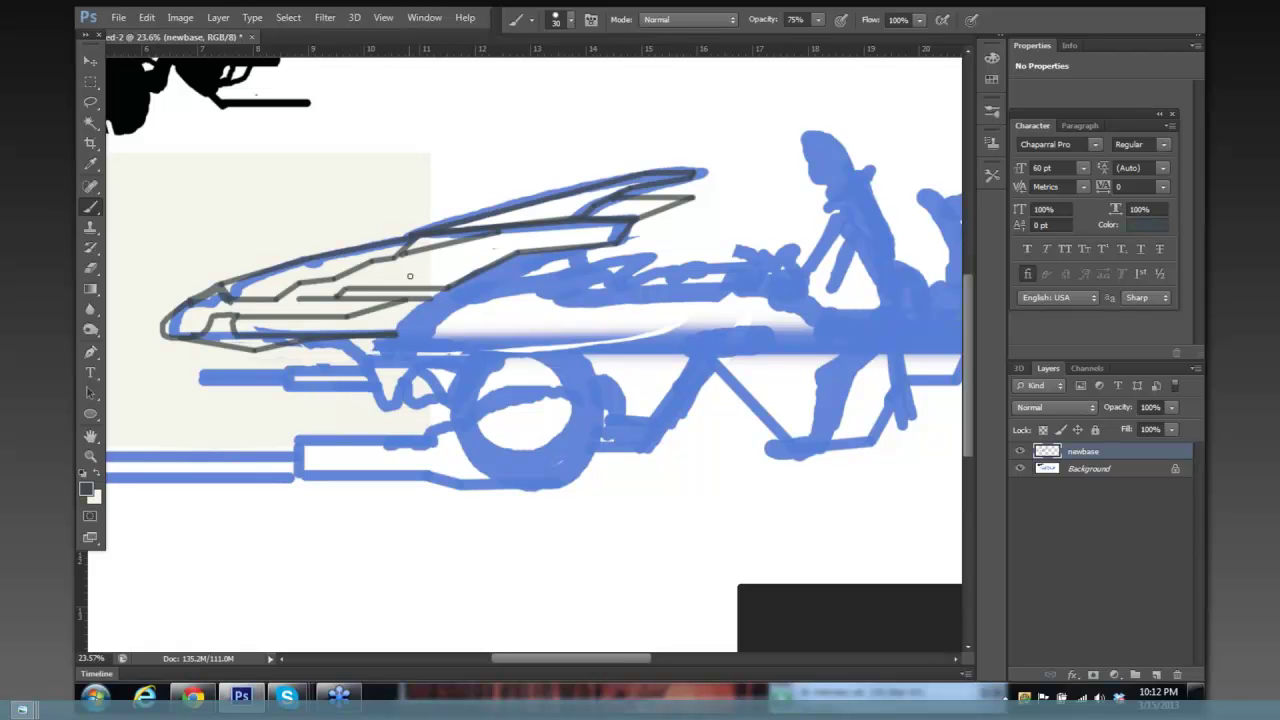
drag(368, 262, 484, 264)
key(bracketleft)
drag(387, 284, 414, 262)
key(ctrl+z)
drag(383, 292, 436, 258)
drag(625, 230, 496, 236)
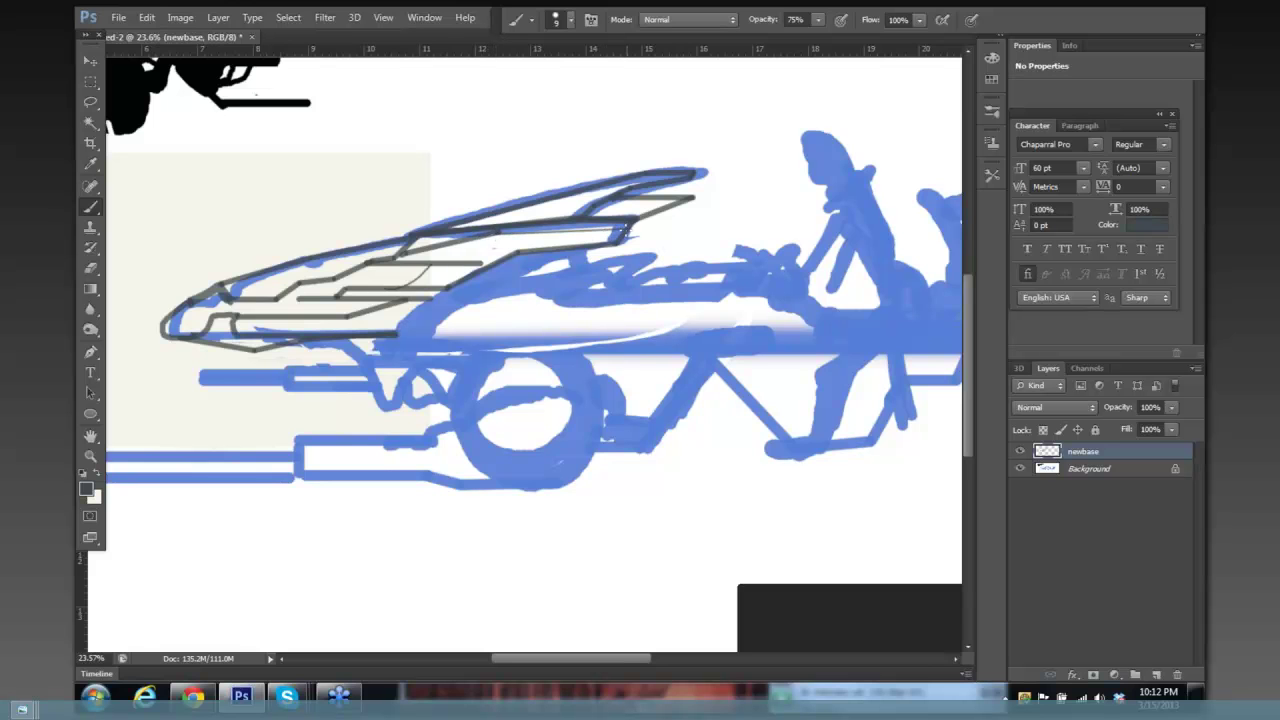
alt+click(640, 207)
scroll(641, 160, down, 2)
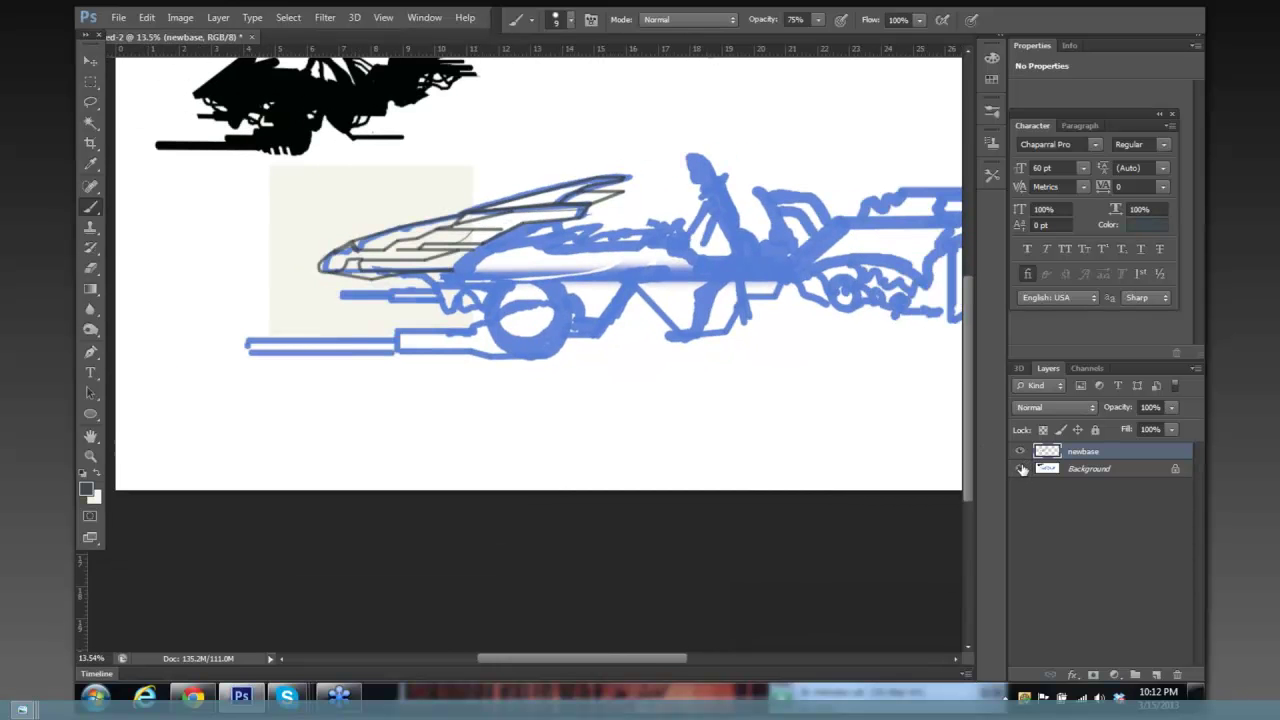
click(1021, 468)
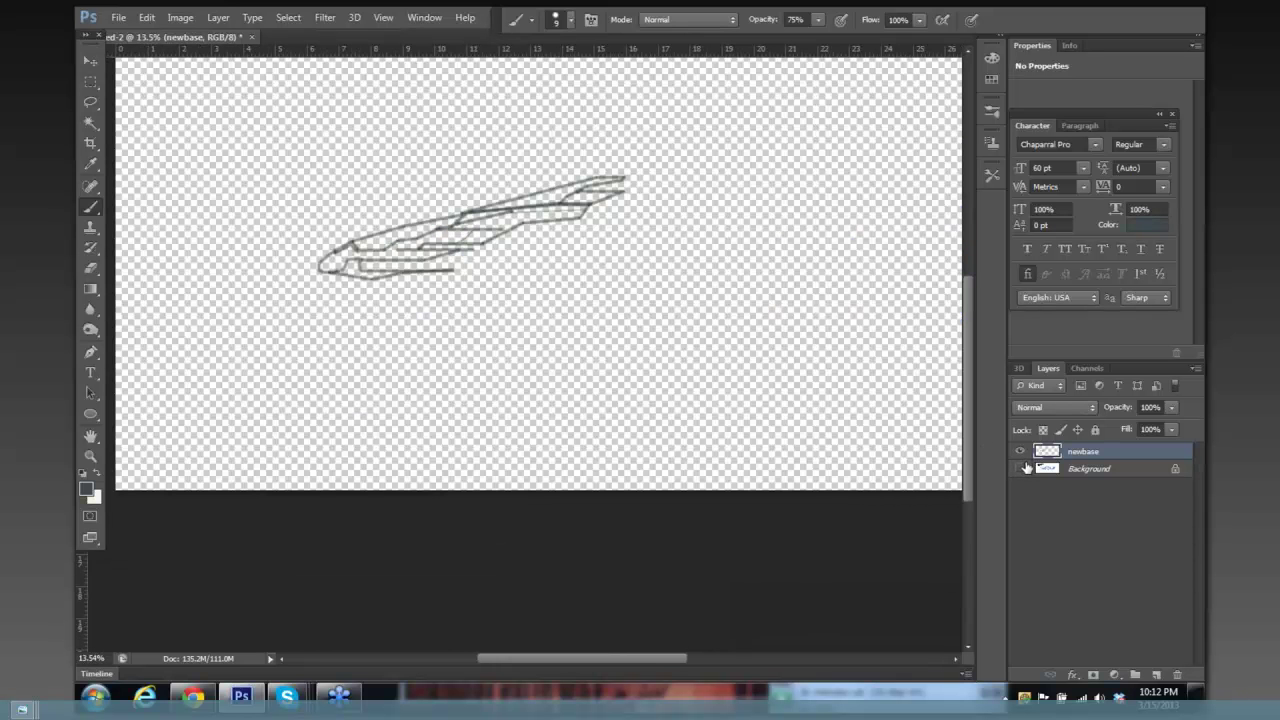
click(1021, 468)
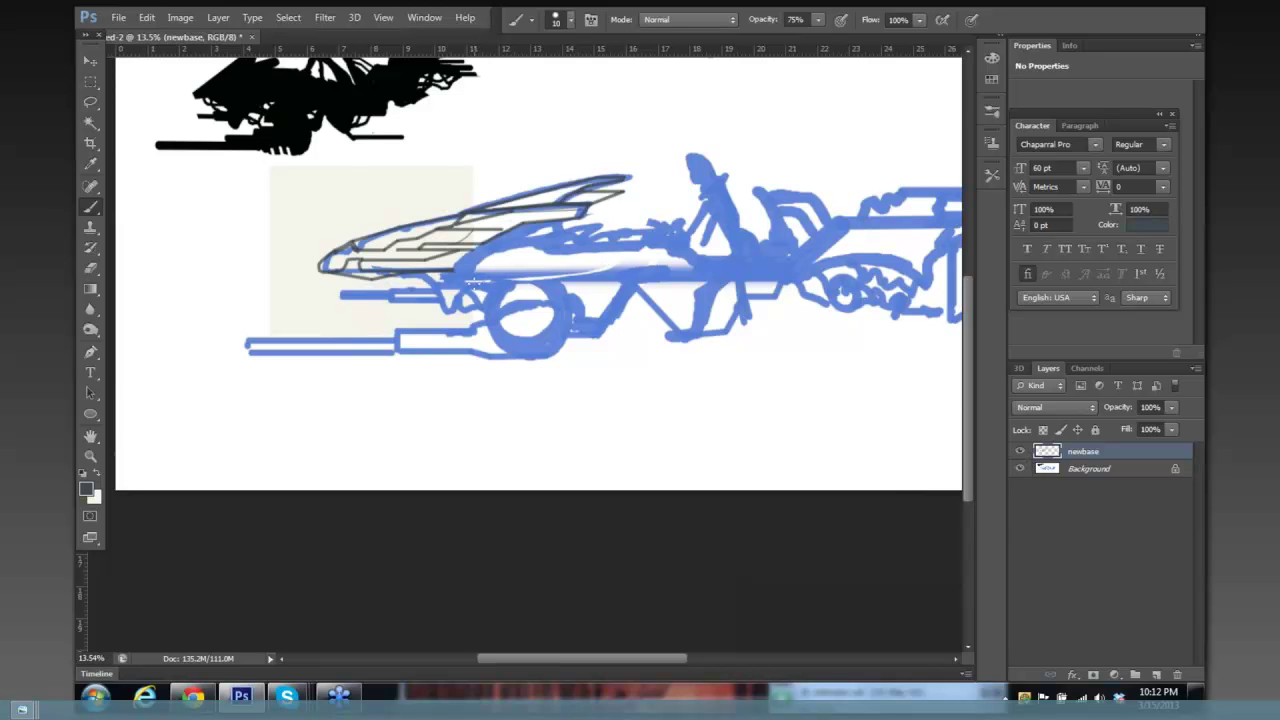
Set a darker blue-grey foreground color and a 30 px brush, and outline the short barrel and its mount beneath the nose.
key(bracketright)
key(bracketright)
click(88, 490)
click(634, 390)
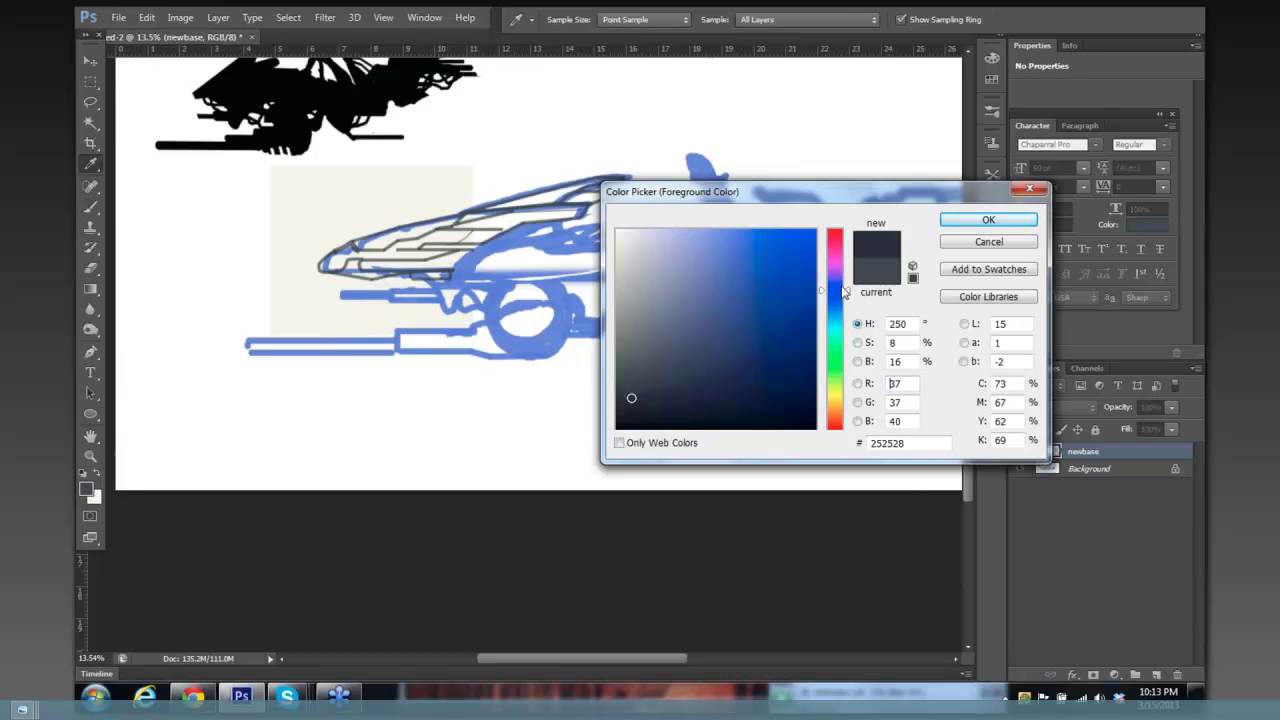
click(987, 219)
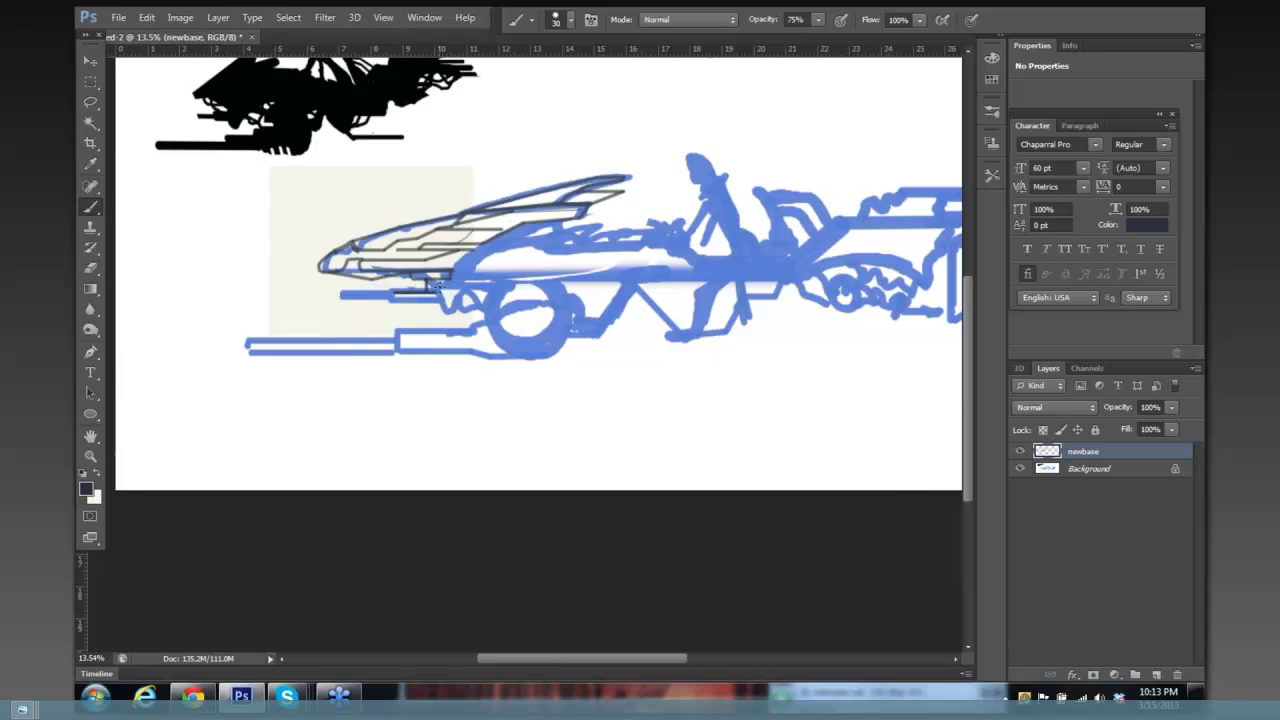
mouse_move(426, 297)
mouse_down()
mouse_move(342, 295)
mouse_move(452, 314)
mouse_move(464, 294)
mouse_move(486, 298)
mouse_move(466, 312)
mouse_move(478, 310)
mouse_up()
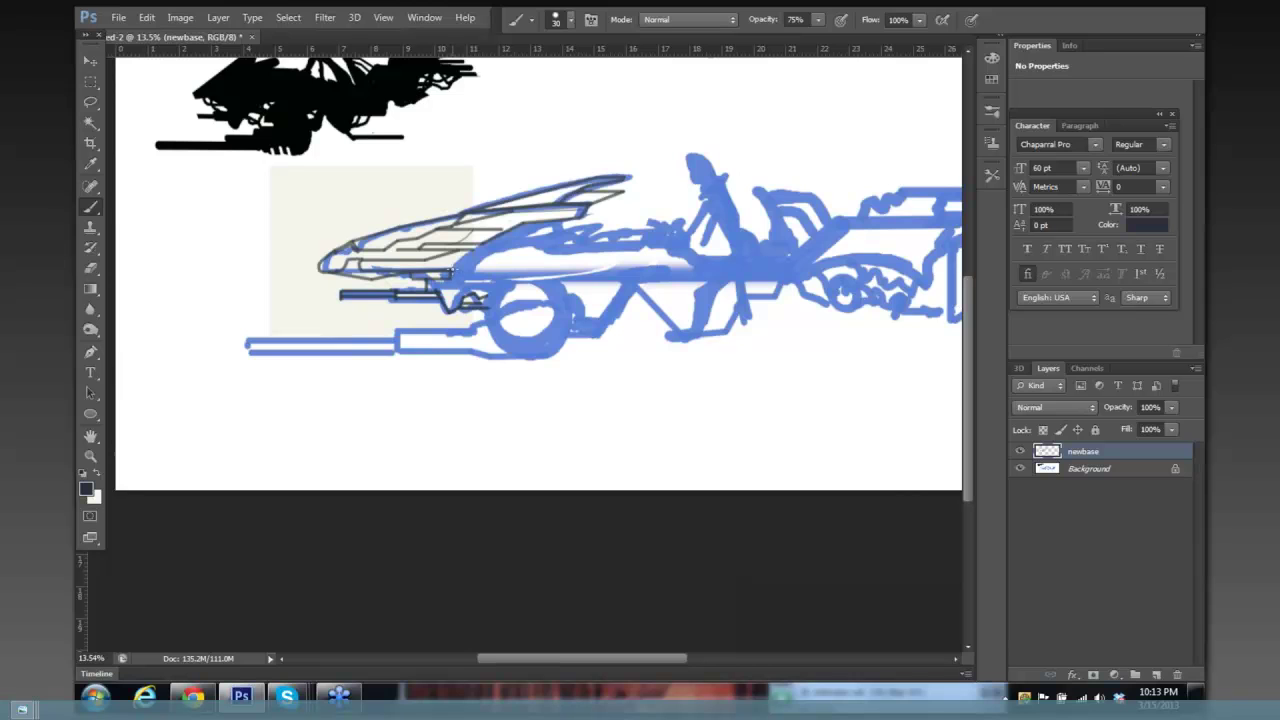
Outline the body edge rising behind the nose and the angular panel under the fin, checking with the background hidden.
mouse_move(466, 264)
mouse_down()
mouse_move(494, 240)
mouse_move(556, 250)
mouse_move(574, 226)
mouse_move(518, 231)
mouse_up()
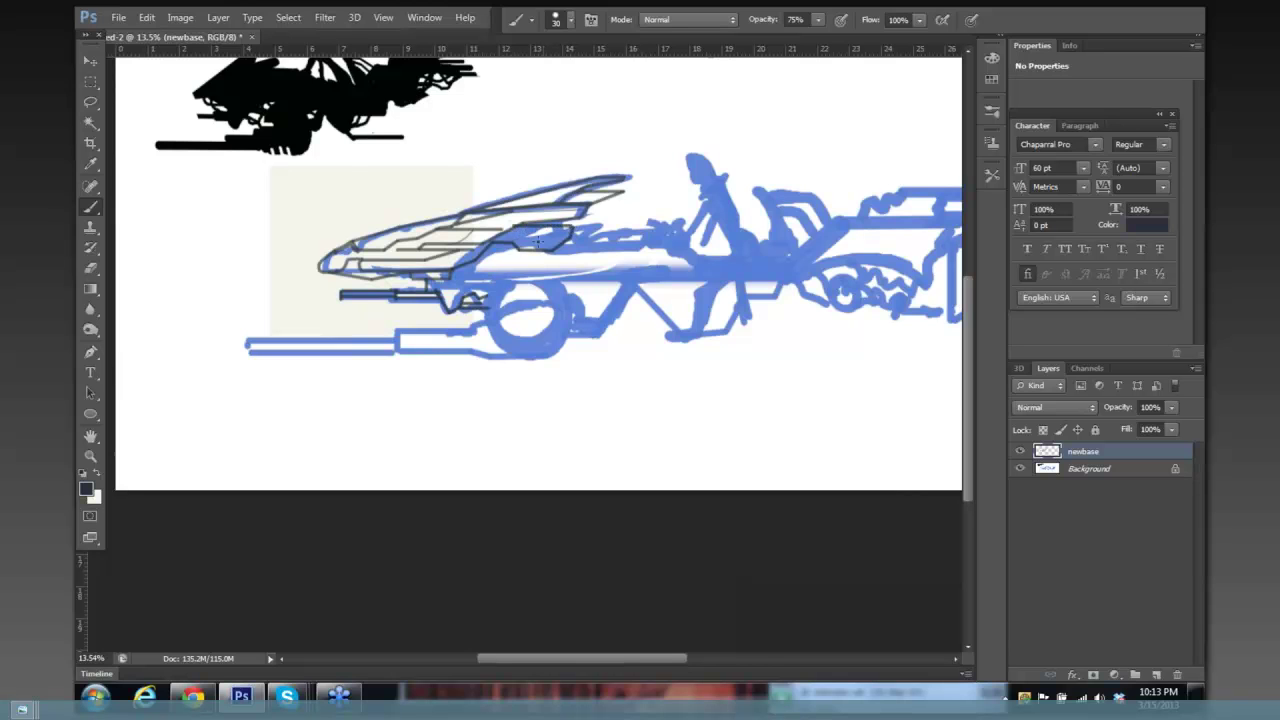
drag(506, 233, 568, 234)
click(1020, 470)
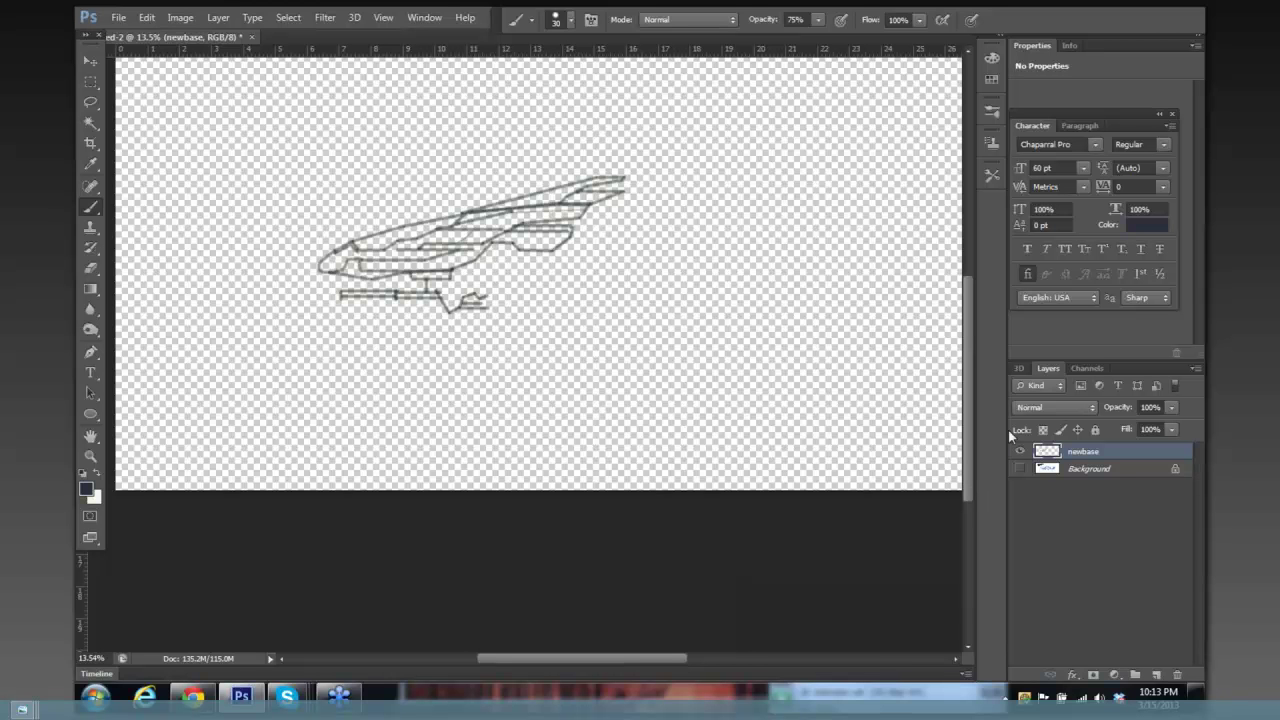
click(1016, 470)
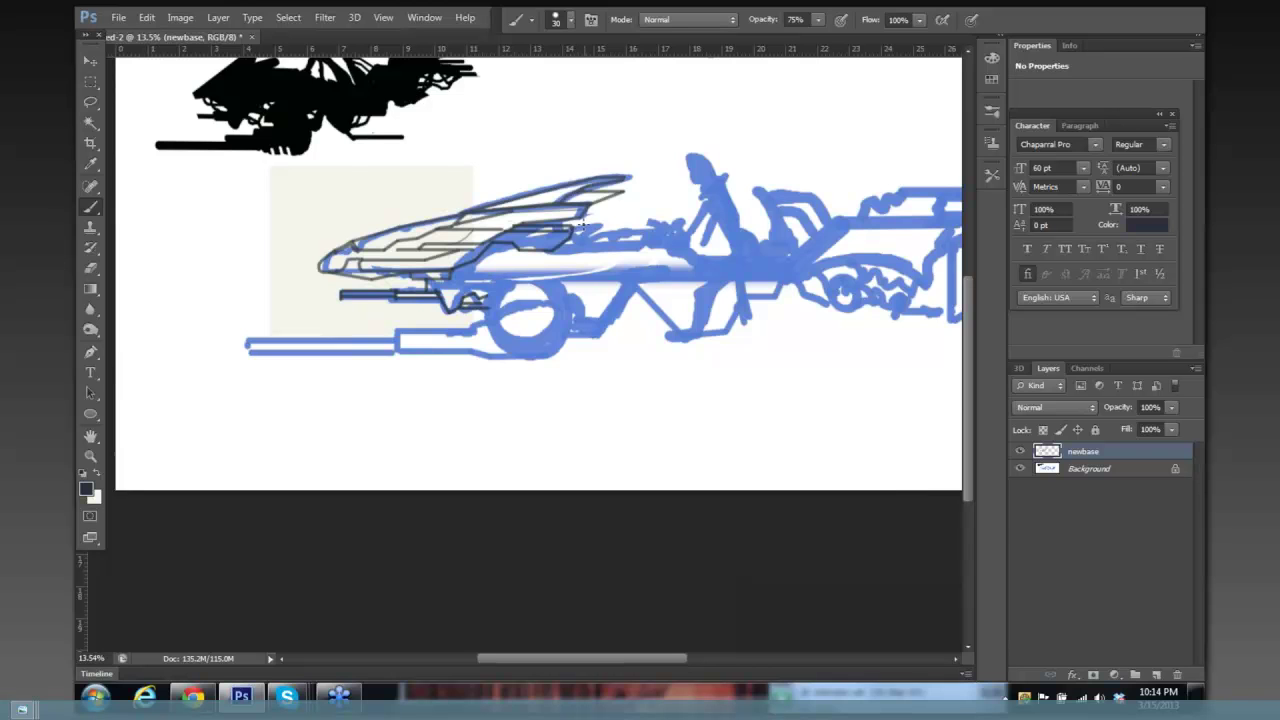
Outline the long upper hull section back to the rider and the slanted lower hull panel above the front wheel.
mouse_move(574, 228)
mouse_down()
mouse_move(688, 229)
mouse_move(620, 244)
mouse_move(570, 230)
mouse_up()
mouse_move(480, 257)
mouse_down()
mouse_move(656, 252)
mouse_move(688, 237)
mouse_up()
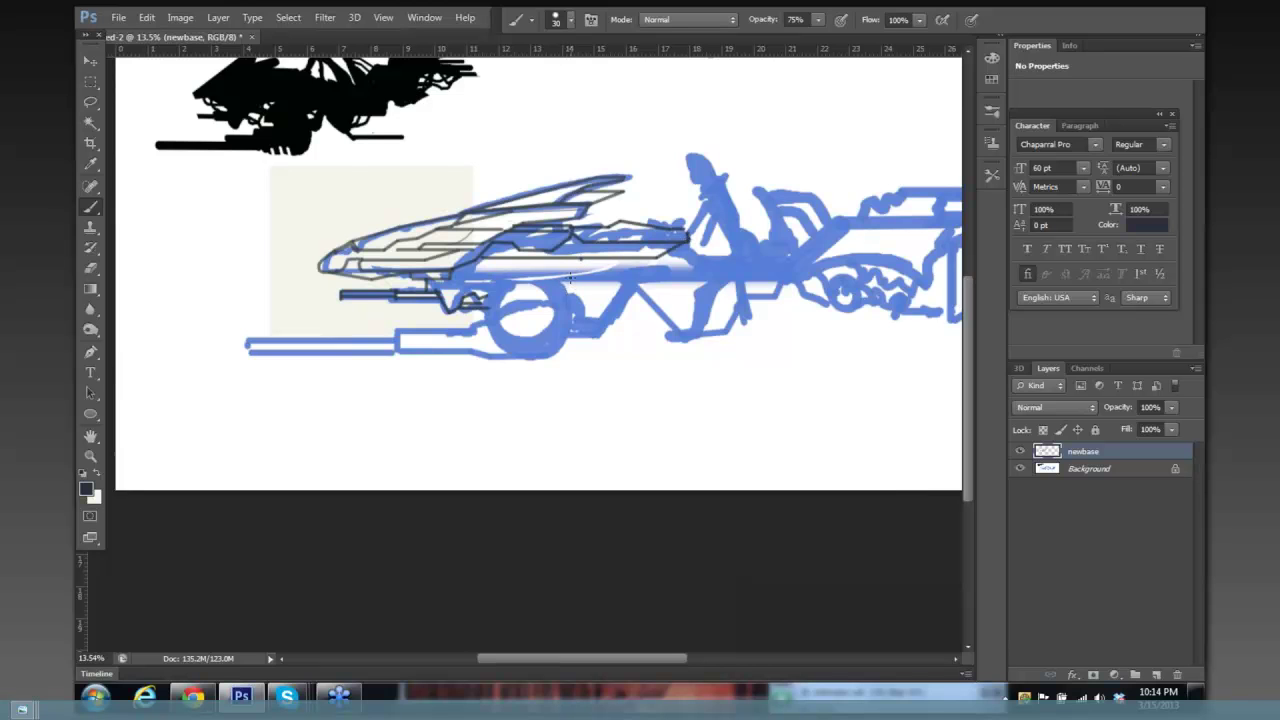
drag(572, 276, 452, 279)
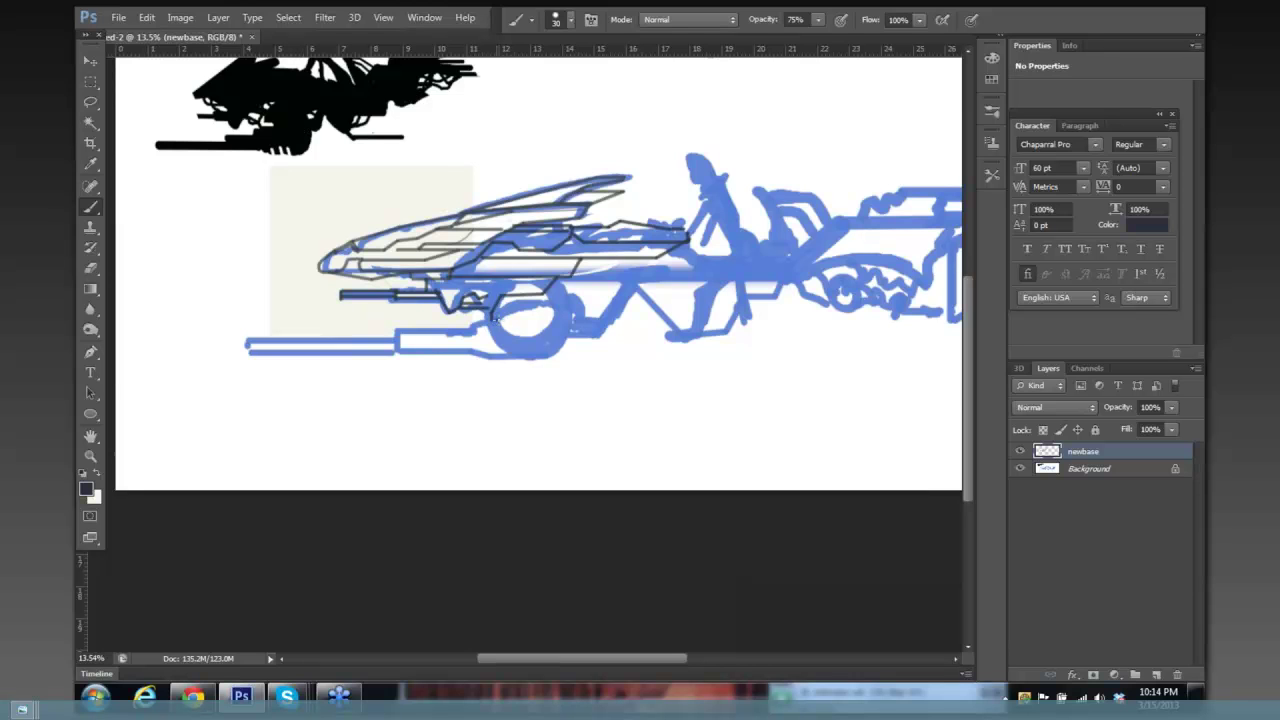
Paint an angular housing around the front wheel and outline the long lower barrel with a tapered underside.
shift+click(558, 312)
mouse_move(568, 331)
mouse_down()
mouse_move(558, 354)
mouse_move(493, 357)
mouse_up()
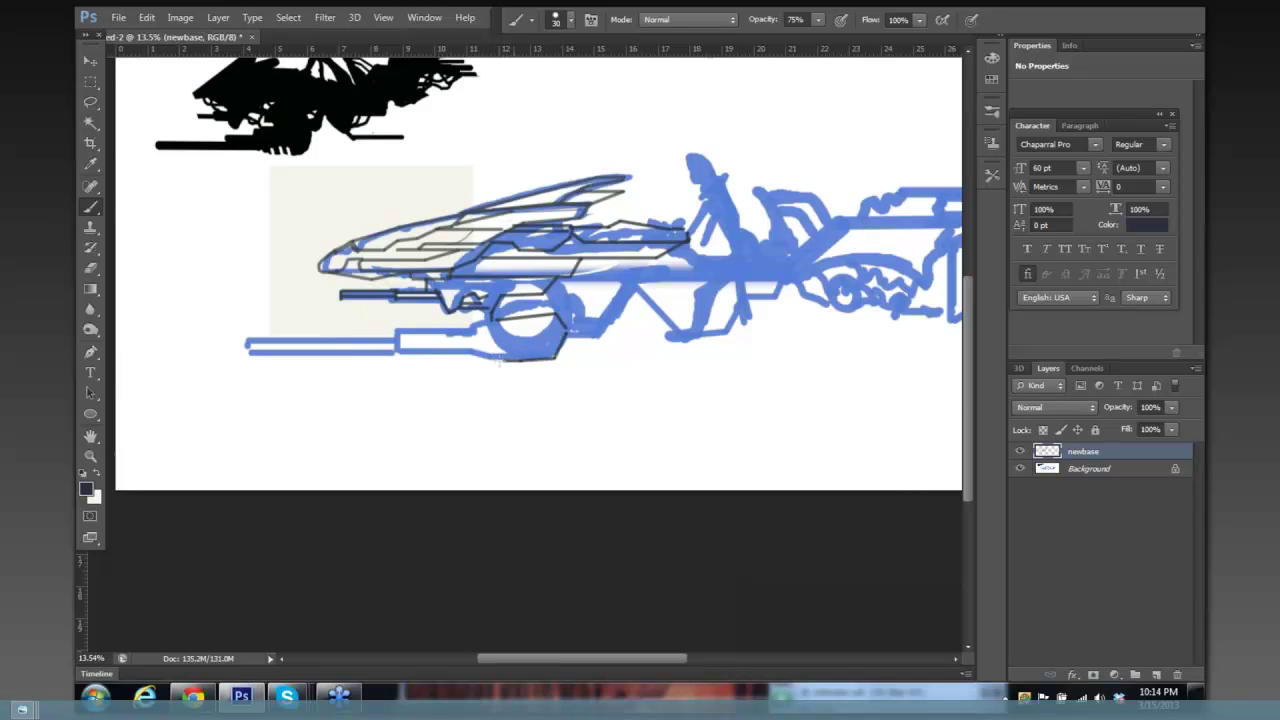
mouse_move(475, 346)
mouse_down()
mouse_move(398, 353)
mouse_move(398, 330)
mouse_move(472, 330)
mouse_move(479, 316)
mouse_up()
mouse_move(398, 340)
mouse_down()
mouse_move(249, 343)
mouse_move(396, 350)
mouse_up()
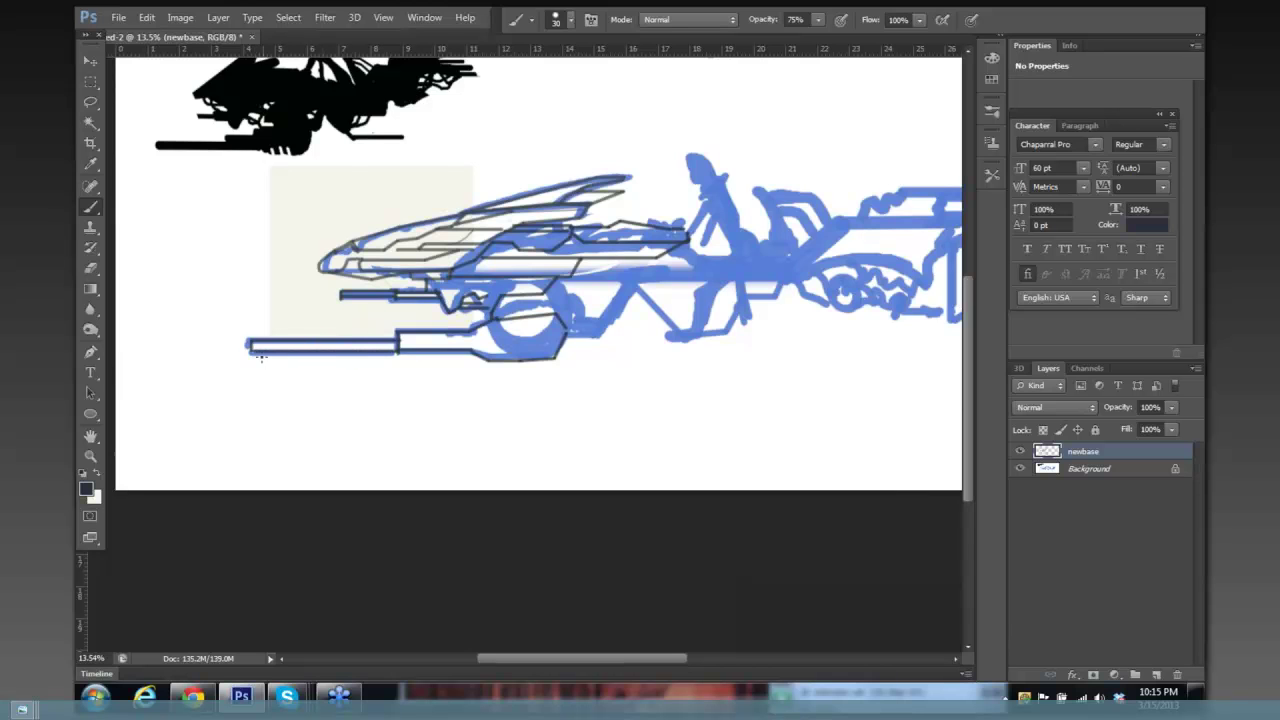
mouse_move(310, 362)
mouse_down()
mouse_move(484, 360)
mouse_move(487, 346)
mouse_up()
Outline the angular strut behind the wheel housing, the hull's pointed rear end and the panel above the wheel.
drag(626, 276, 579, 276)
key(ctrl+r)
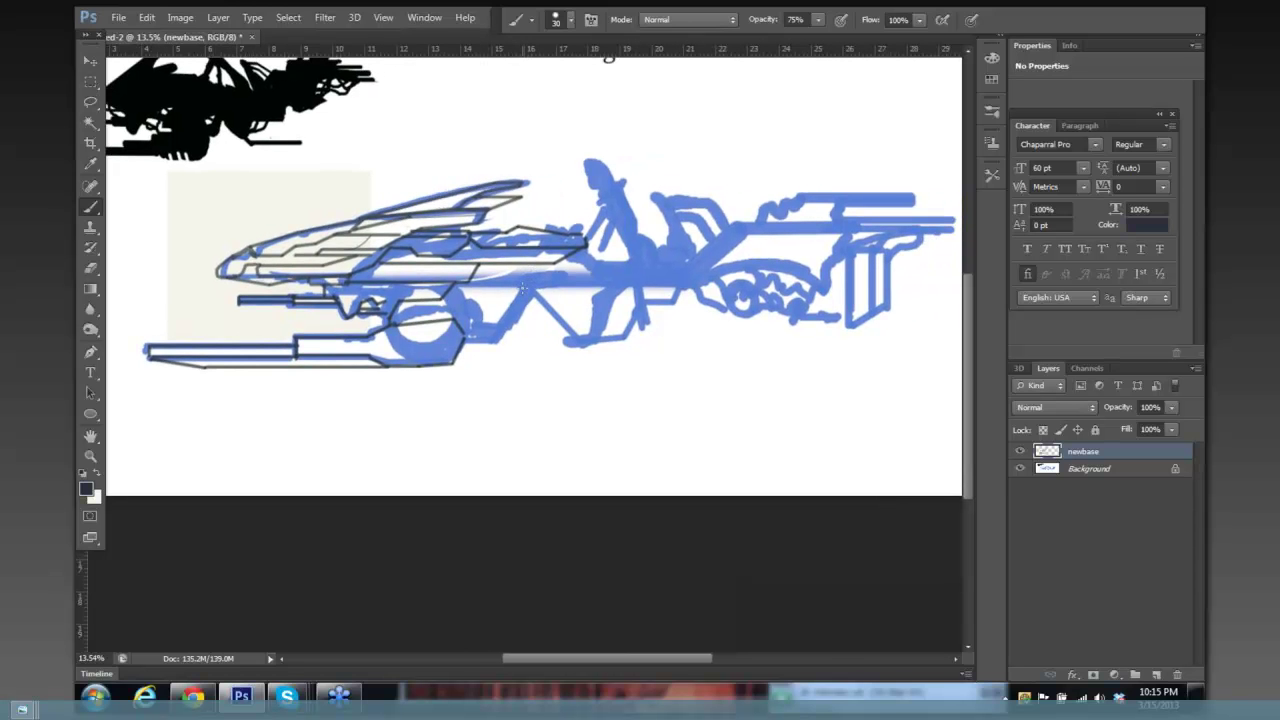
mouse_move(476, 326)
mouse_down()
mouse_move(504, 302)
mouse_move(588, 284)
mouse_up()
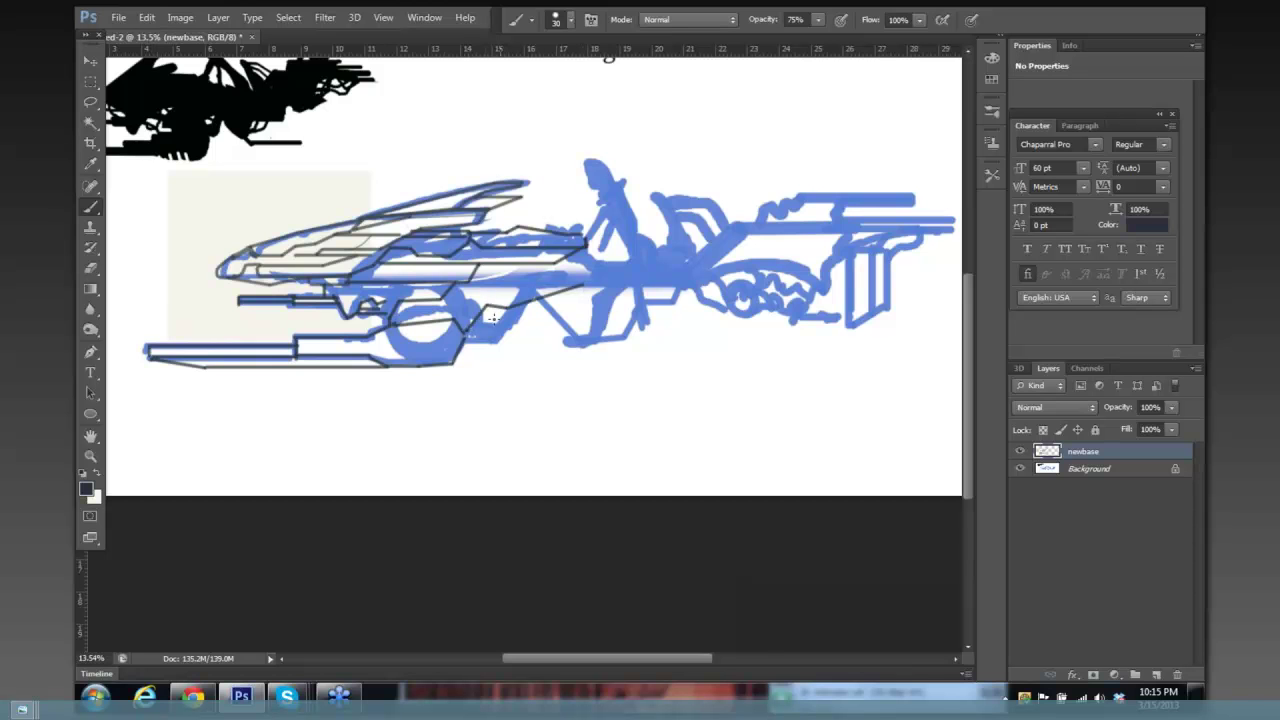
mouse_move(484, 320)
mouse_down()
mouse_move(544, 316)
mouse_move(582, 287)
mouse_move(532, 325)
mouse_move(470, 336)
mouse_move(516, 324)
mouse_up()
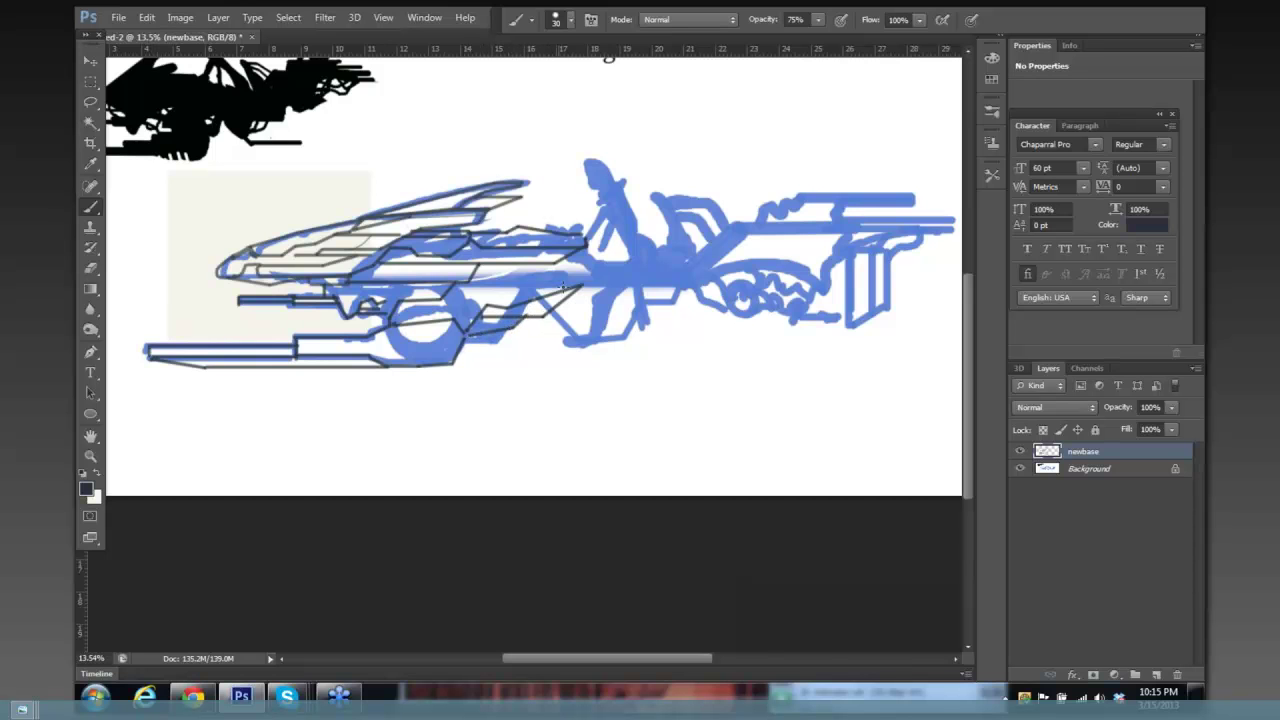
mouse_move(510, 283)
mouse_down()
mouse_move(588, 256)
mouse_move(595, 268)
mouse_up()
mouse_move(380, 285)
mouse_down()
mouse_move(381, 298)
mouse_move(452, 290)
mouse_up()
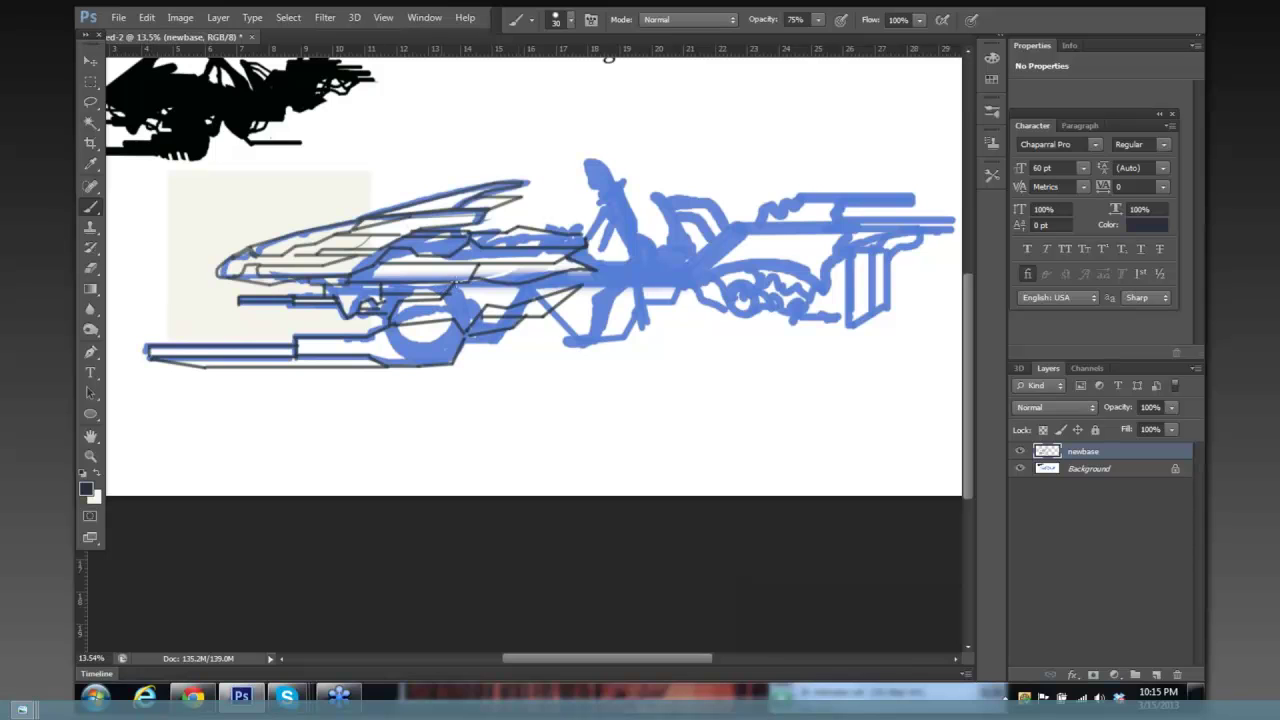
Outline the seat deck behind the hull, the slanted seat back and the long straight rear boom, checking with the background hidden.
drag(584, 242, 597, 258)
drag(627, 259, 669, 259)
drag(651, 196, 672, 236)
drag(655, 190, 669, 203)
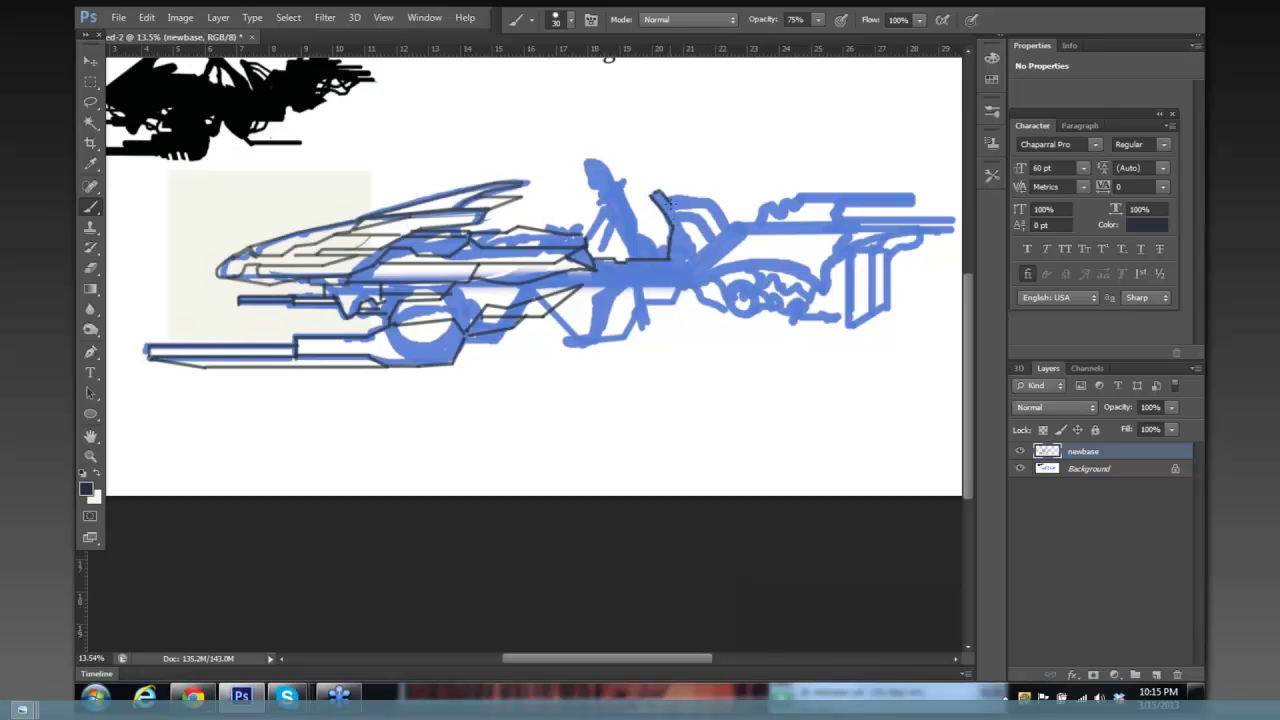
shift+click(704, 245)
mouse_move(706, 245)
mouse_down()
mouse_move(746, 212)
mouse_move(769, 214)
mouse_move(754, 228)
mouse_move(749, 218)
mouse_move(914, 220)
mouse_up()
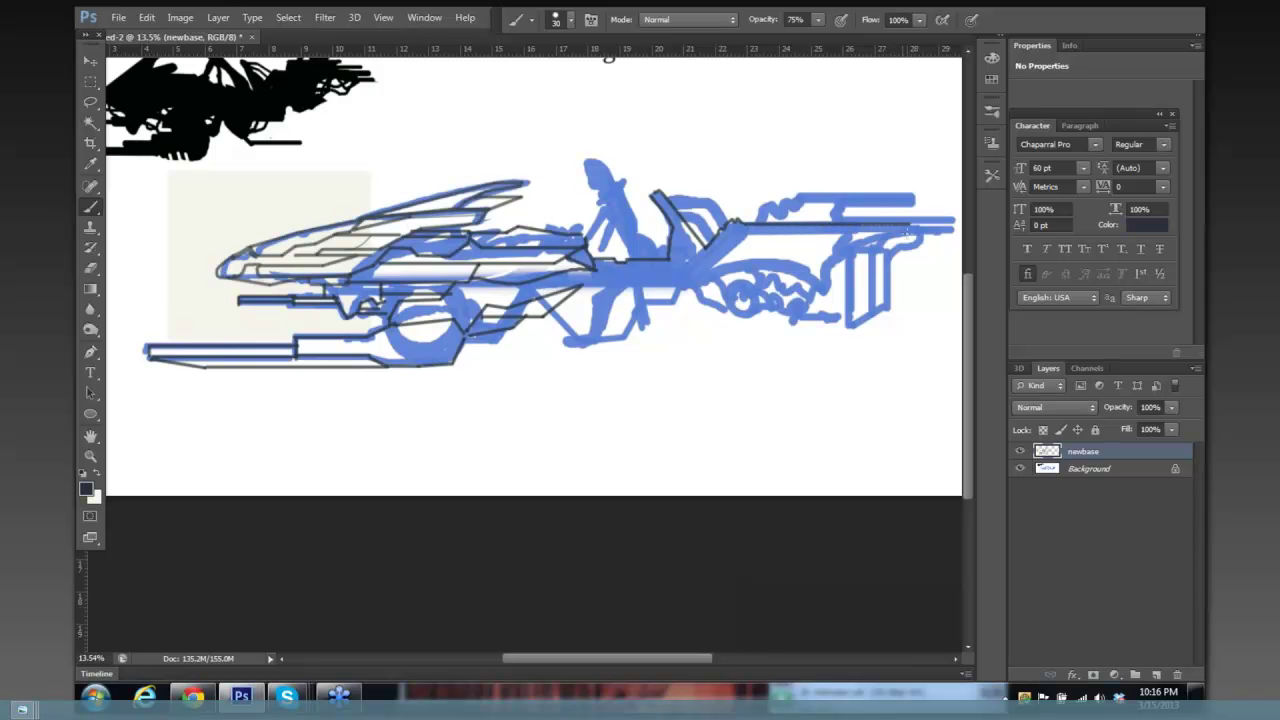
click(1020, 468)
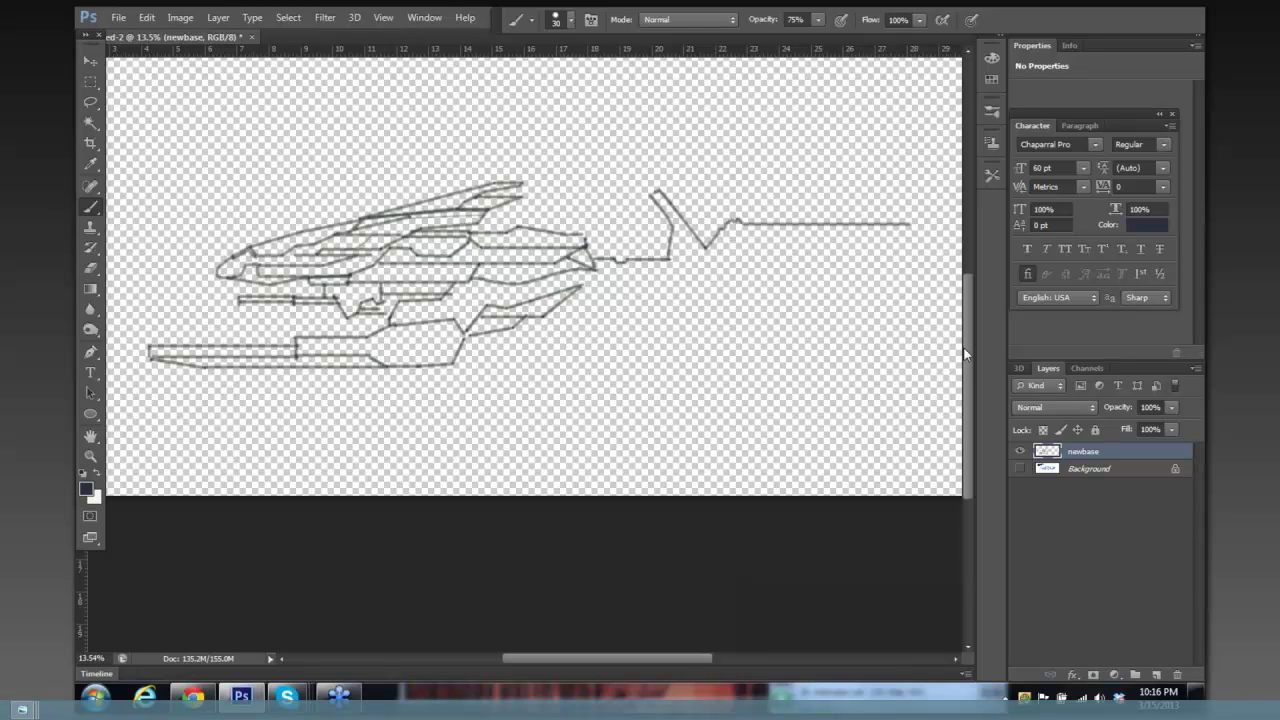
click(1019, 468)
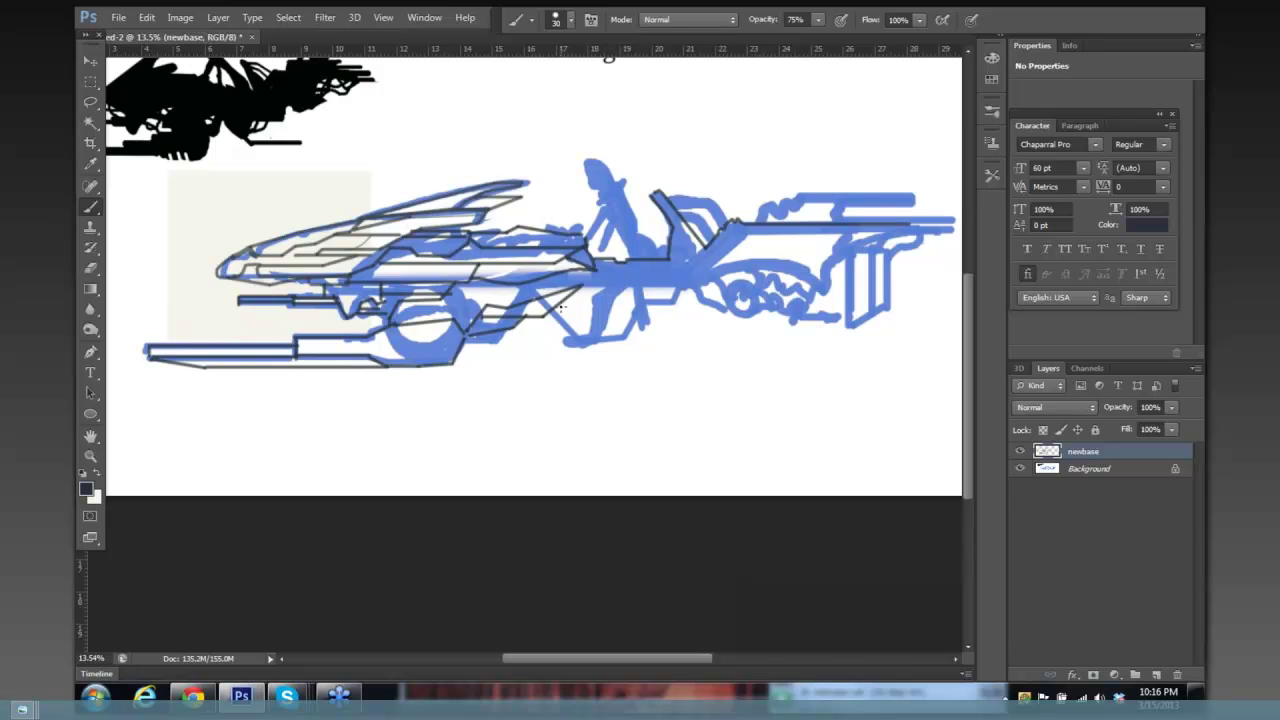
Outline the curved underside, the rounded rear housing with its fins and the sweeping line up to the tail, checking with the background hidden.
mouse_move(560, 304)
mouse_down()
mouse_move(612, 335)
mouse_move(667, 293)
mouse_move(627, 282)
mouse_move(661, 262)
mouse_move(641, 270)
mouse_move(642, 292)
mouse_move(745, 306)
mouse_up()
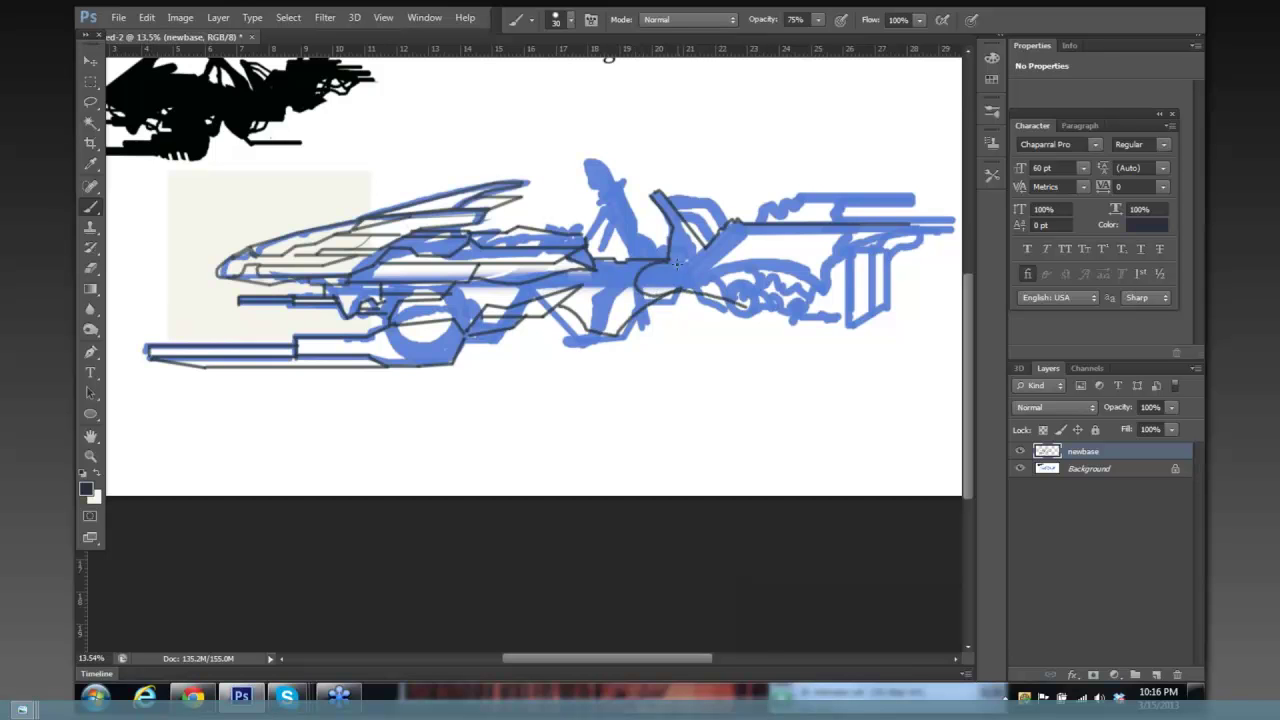
mouse_move(670, 261)
mouse_down()
mouse_move(696, 261)
mouse_move(744, 296)
mouse_up()
drag(689, 260, 706, 249)
mouse_move(708, 262)
mouse_down()
mouse_move(781, 265)
mouse_move(902, 224)
mouse_up()
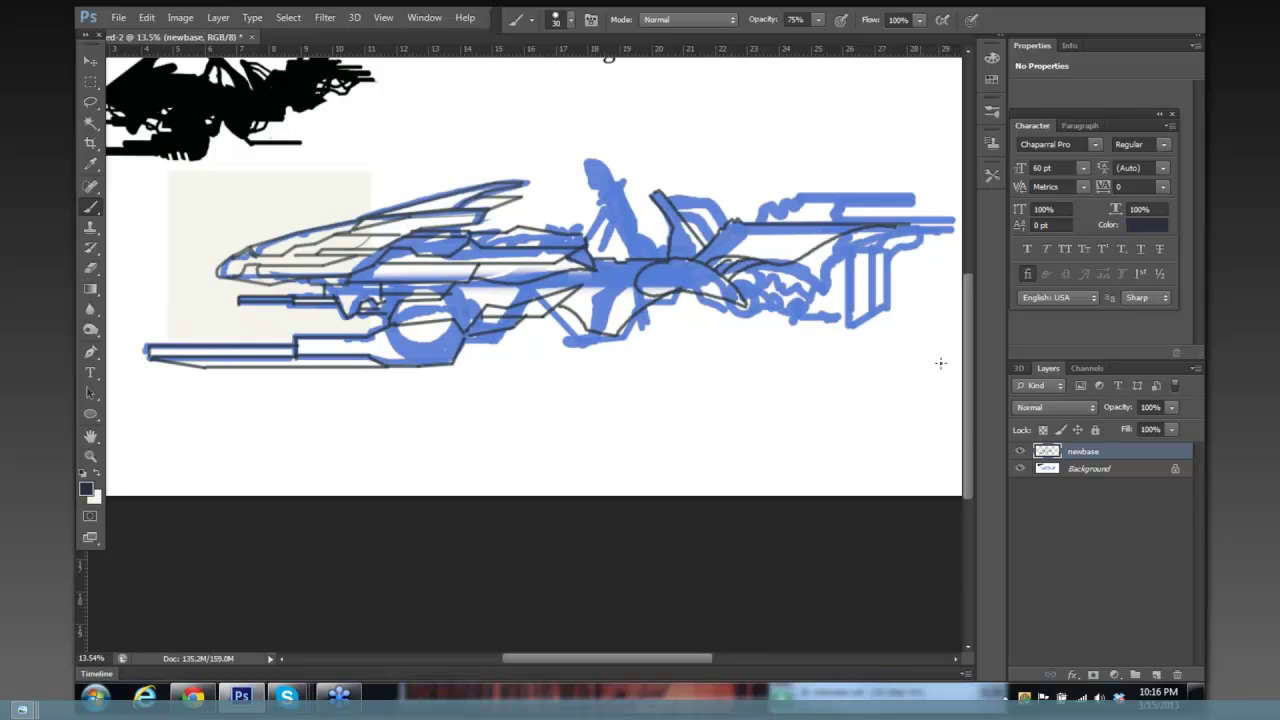
click(1020, 468)
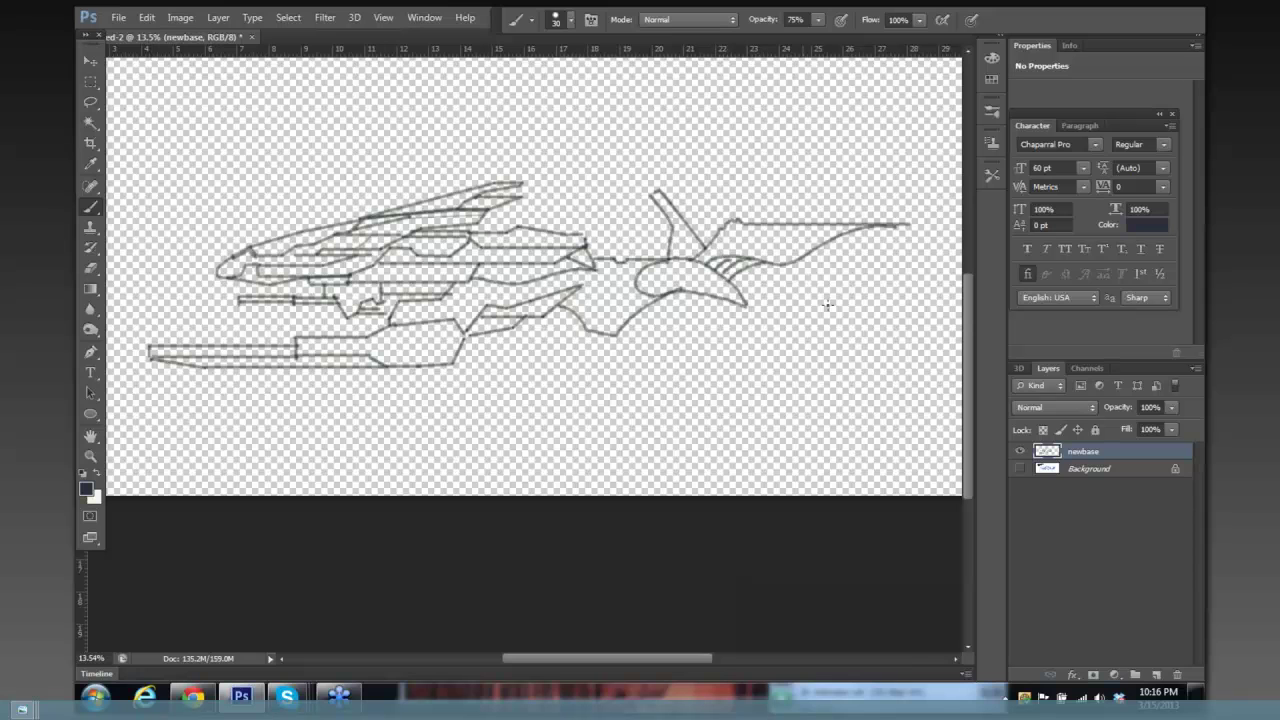
click(1020, 469)
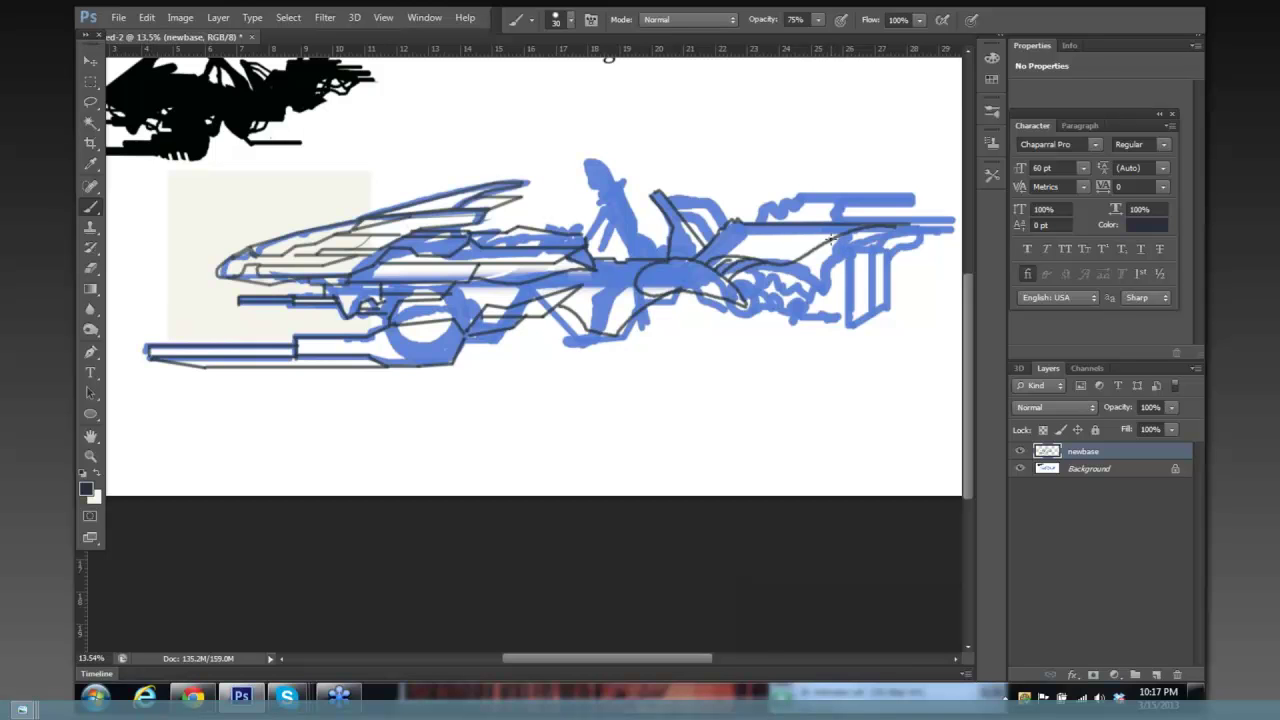
Outline the slatted vertical tail panel with its curved front edge and a horizontal bar joining it to the rear housing.
drag(849, 242, 848, 328)
drag(869, 243, 871, 314)
mouse_move(889, 236)
mouse_down()
mouse_move(889, 312)
mouse_move(874, 315)
mouse_up()
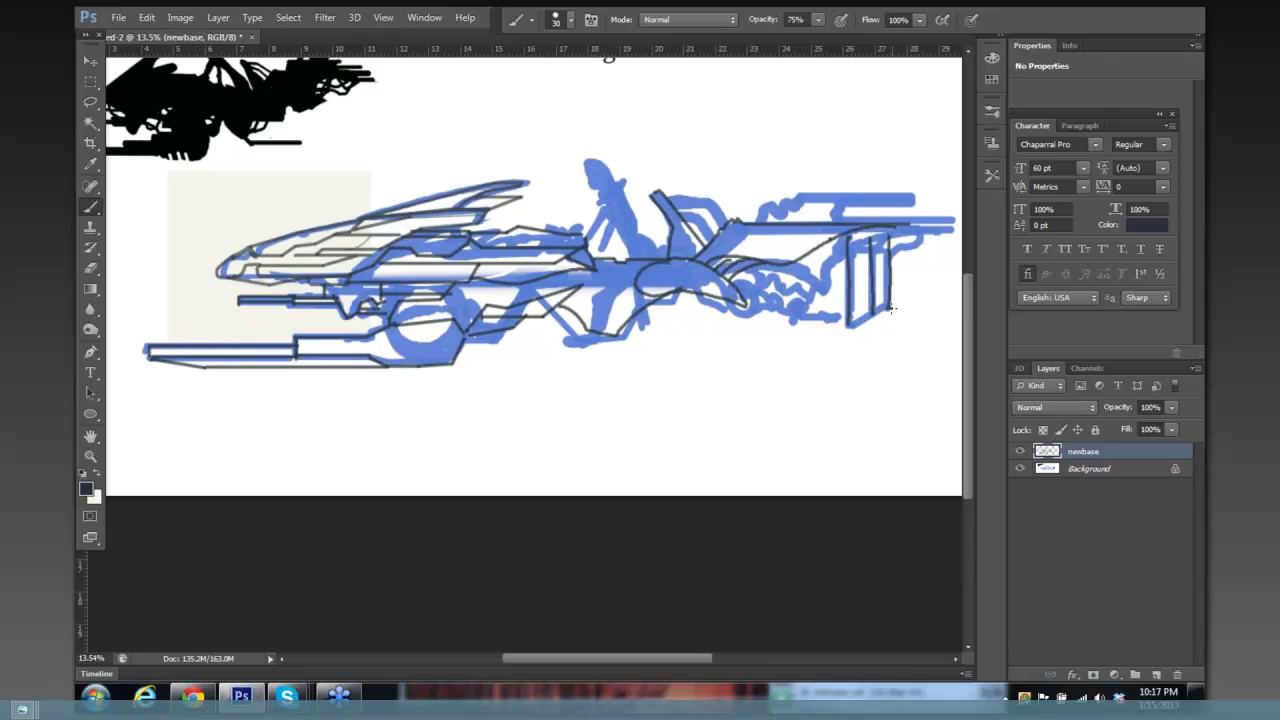
mouse_move(842, 322)
mouse_down()
mouse_move(889, 309)
mouse_move(828, 292)
mouse_move(805, 257)
mouse_up()
drag(730, 278, 814, 279)
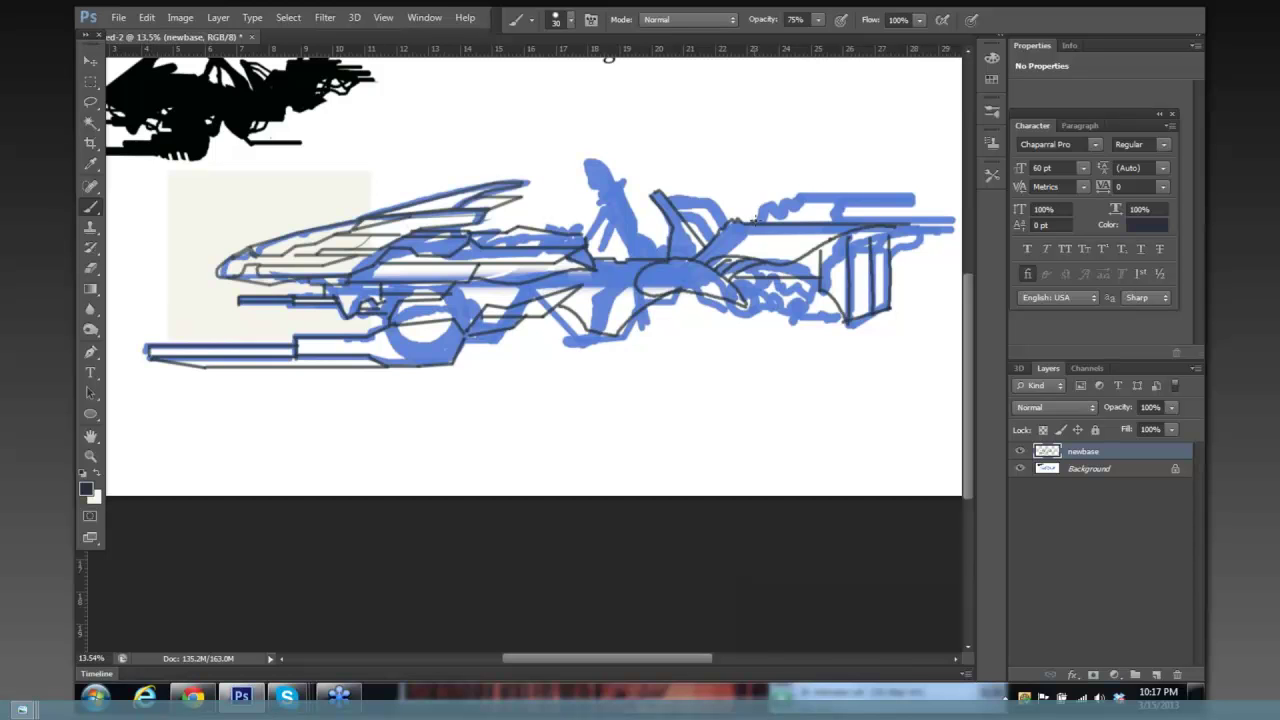
Outline the stepped, pointed wing above the rear boom and the angular panel behind the seat back, checking with the background hidden.
mouse_move(760, 207)
mouse_down()
mouse_move(860, 203)
mouse_move(861, 220)
mouse_move(851, 200)
mouse_move(863, 192)
mouse_move(936, 193)
mouse_up()
drag(867, 219, 934, 194)
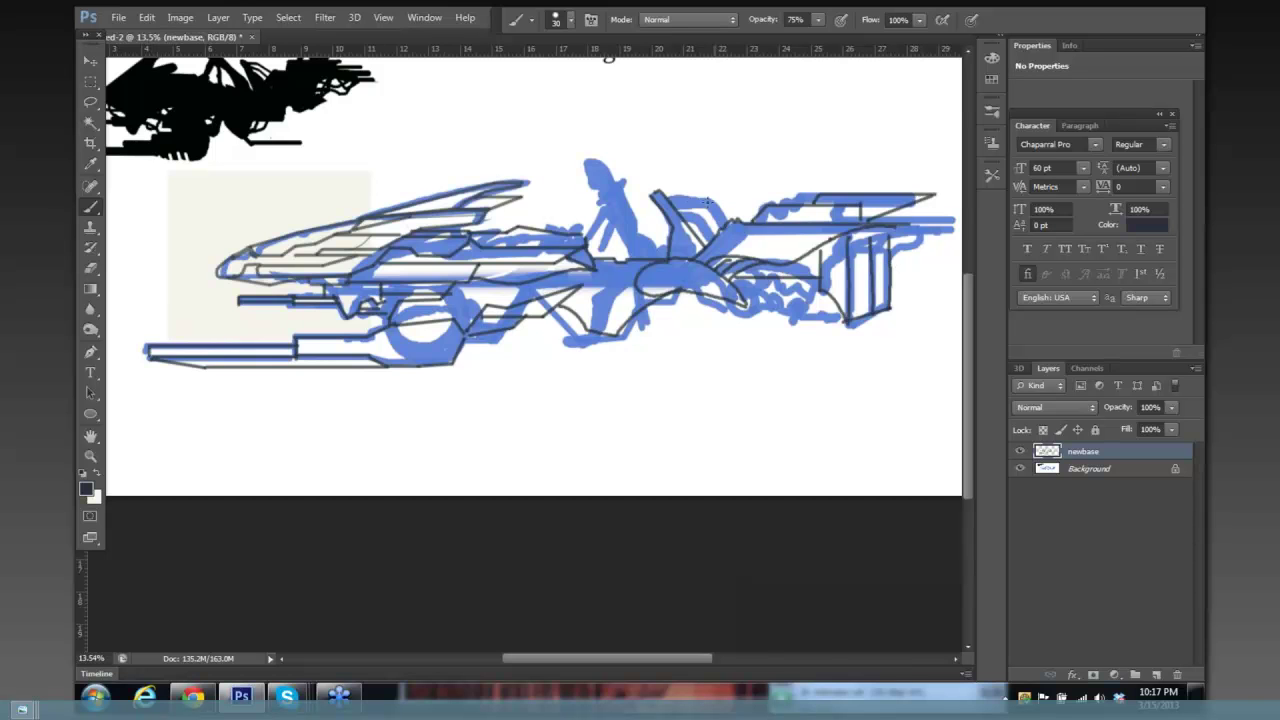
mouse_move(685, 200)
mouse_down()
mouse_move(727, 211)
mouse_move(686, 208)
mouse_move(707, 213)
mouse_up()
click(1019, 469)
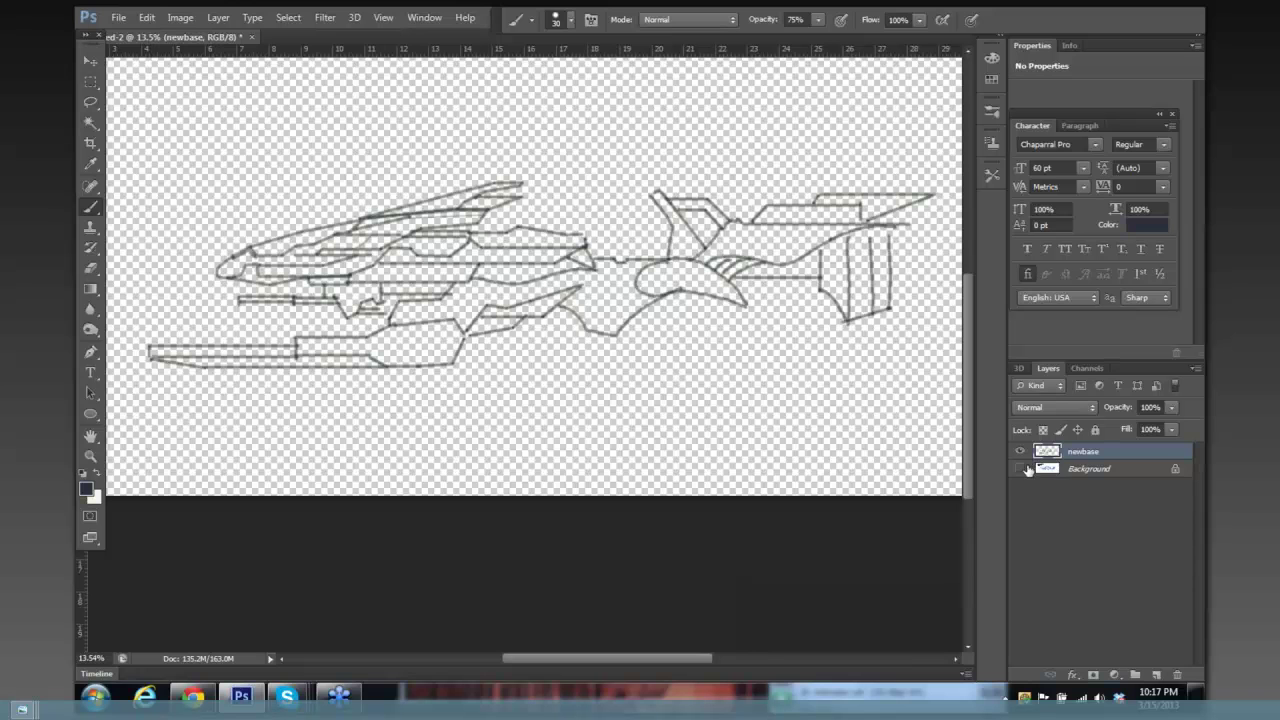
click(1020, 469)
Delete the Background layer holding the blue sketch and flatten the image so the linework sits on white.
click(1020, 469)
drag(1089, 470, 1177, 675)
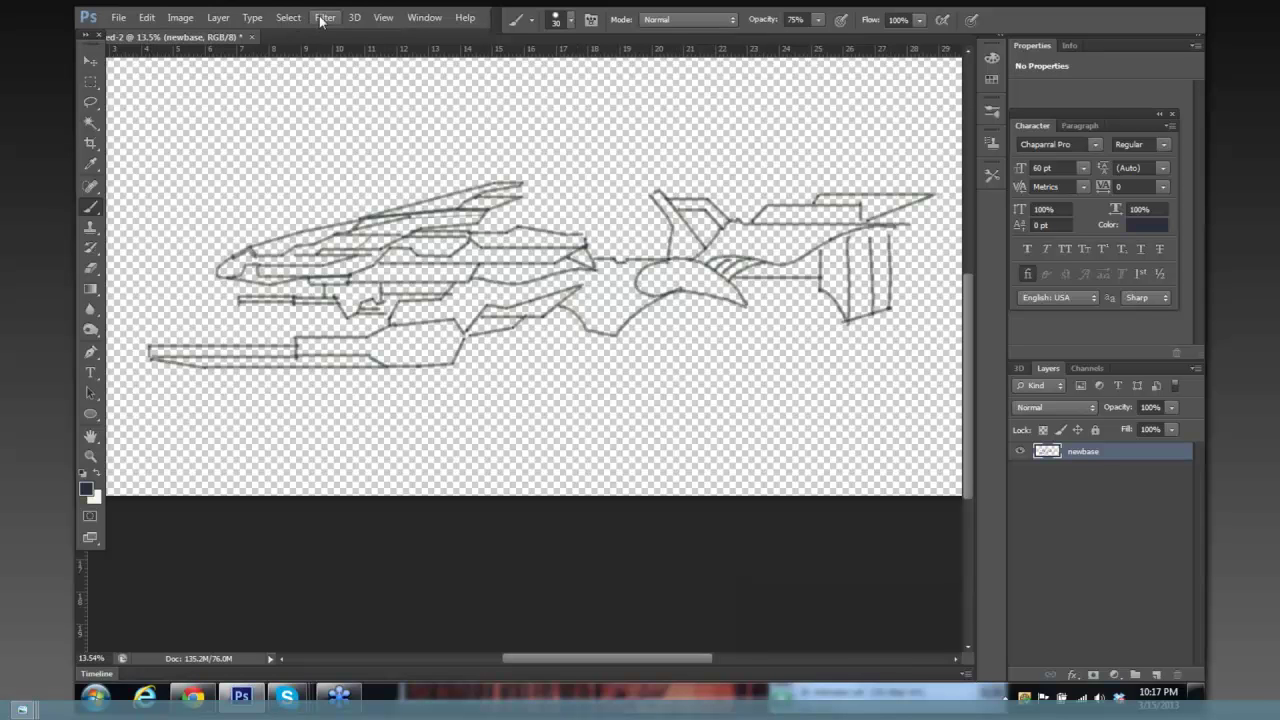
click(218, 18)
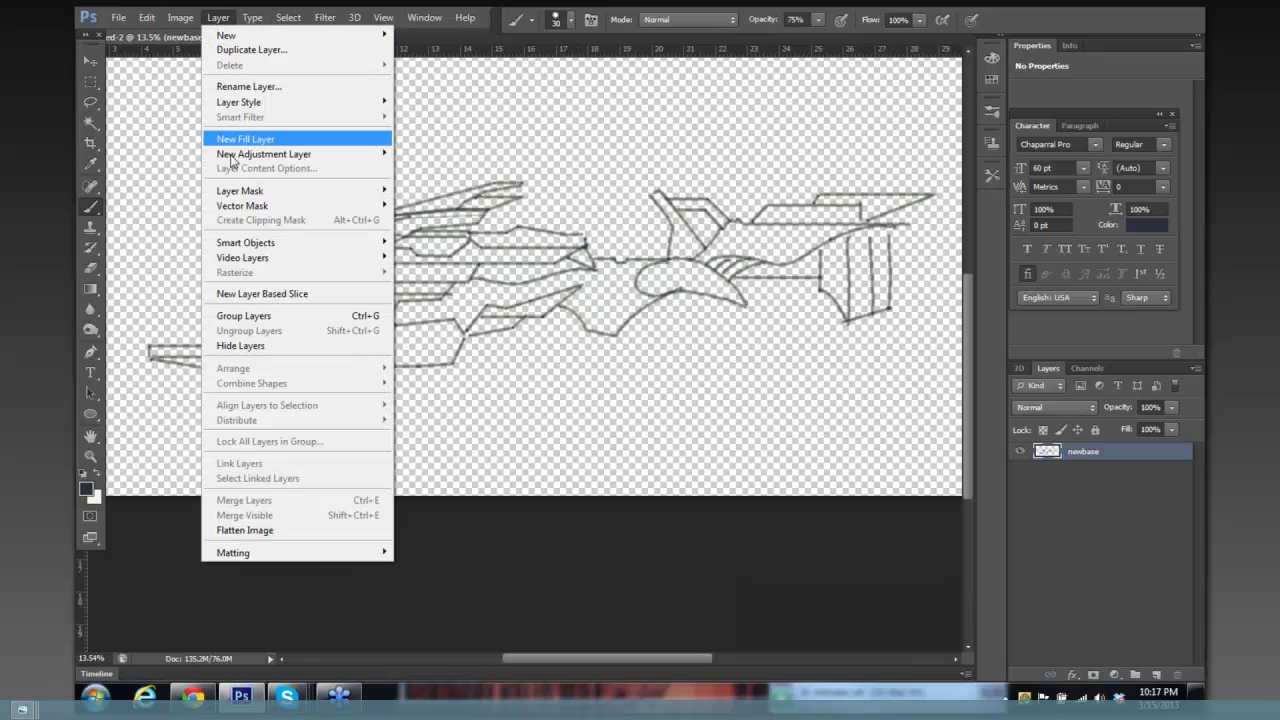
click(248, 530)
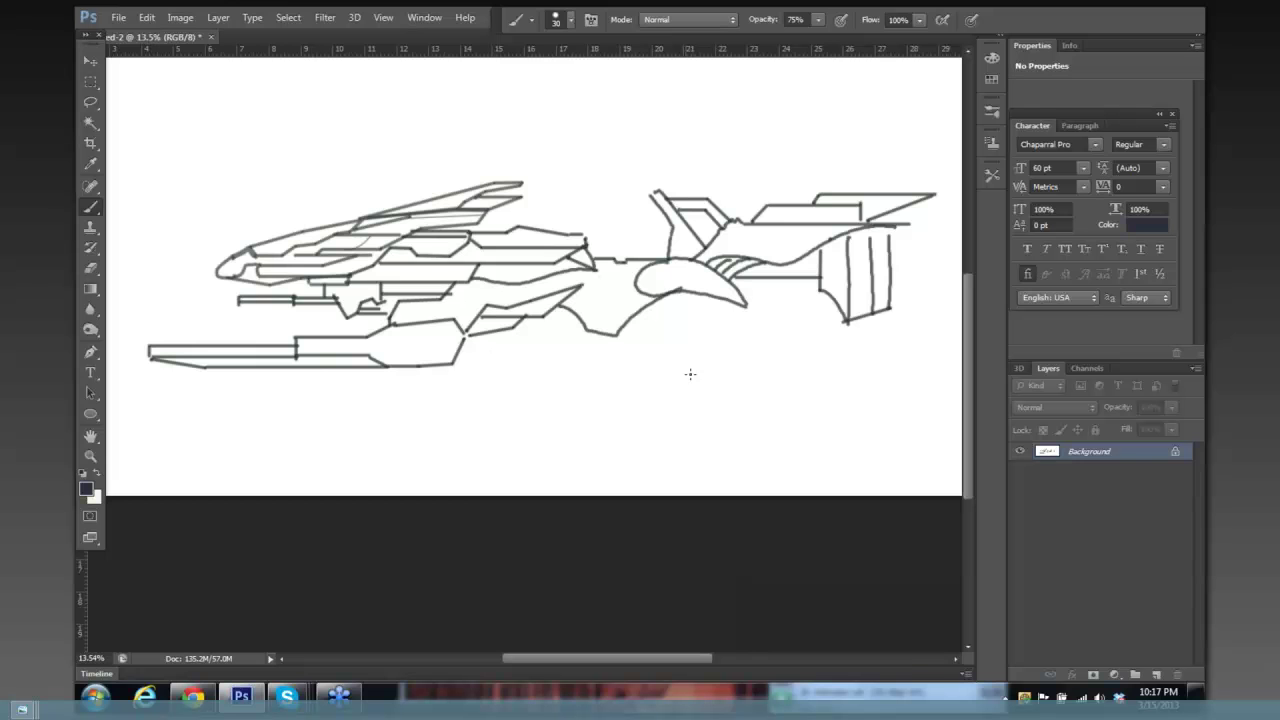
Add a new empty layer above the Background sketch of the aircraft.
mouse_move(731, 354)
mouse_down()
mouse_move(751, 371)
mouse_move(740, 330)
mouse_up()
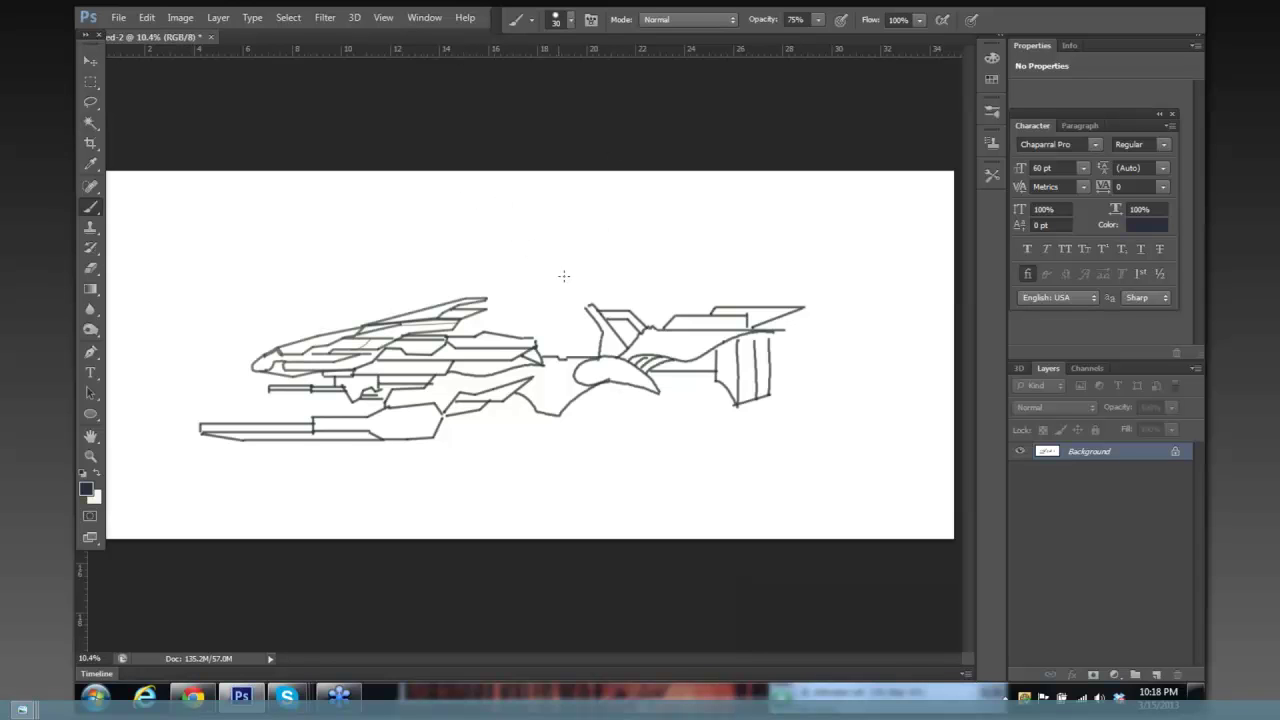
click(1156, 675)
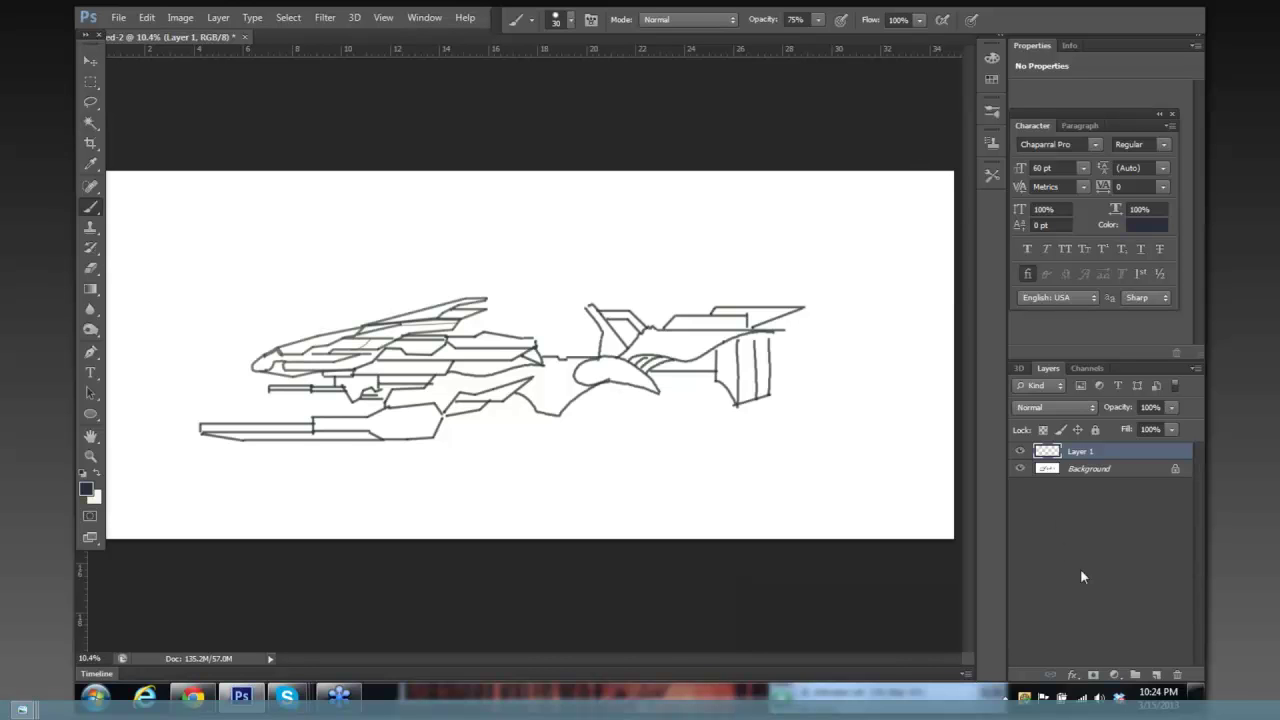
click(1156, 675)
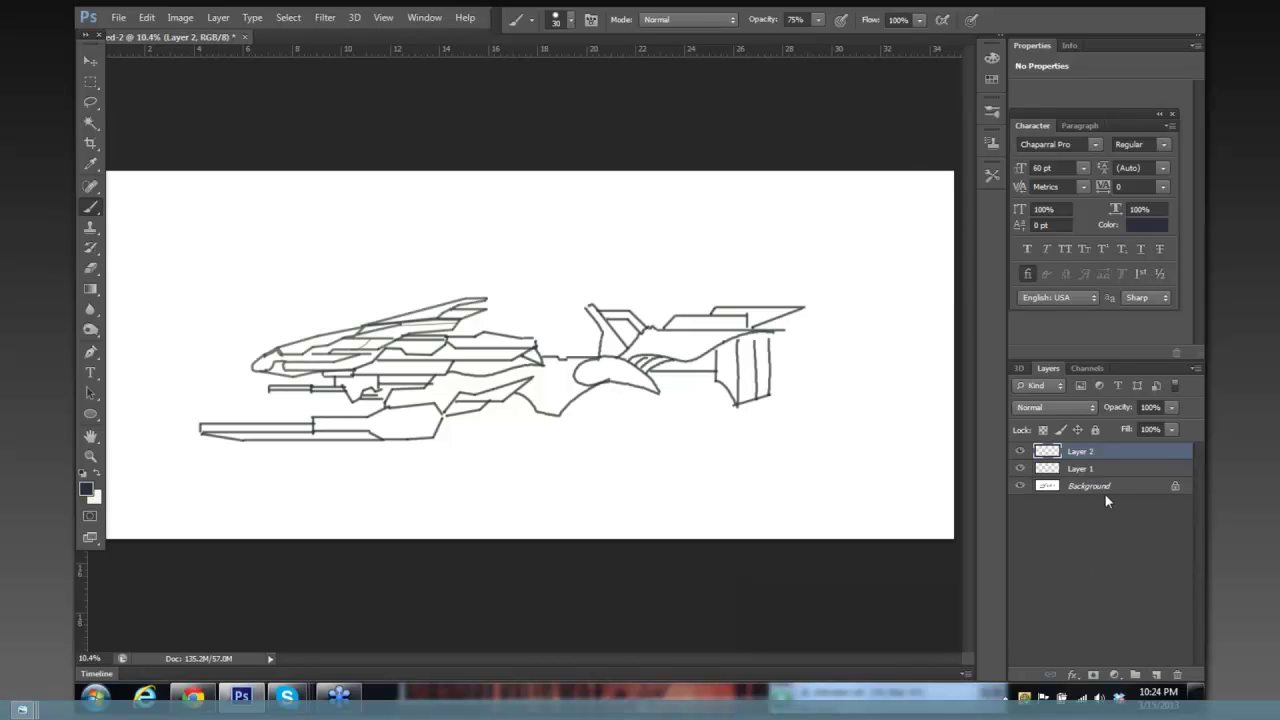
double_click(1086, 453)
text(last)
key(Return)
click(1107, 470)
click(1172, 408)
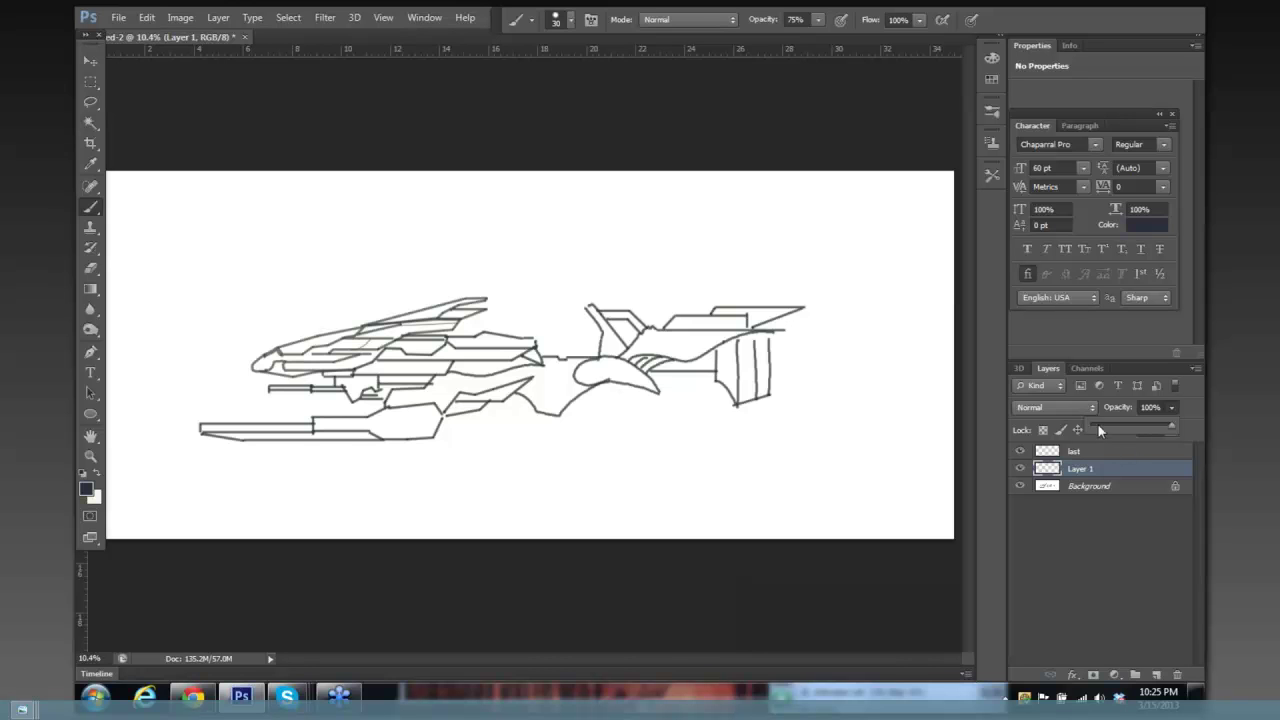
click(1101, 456)
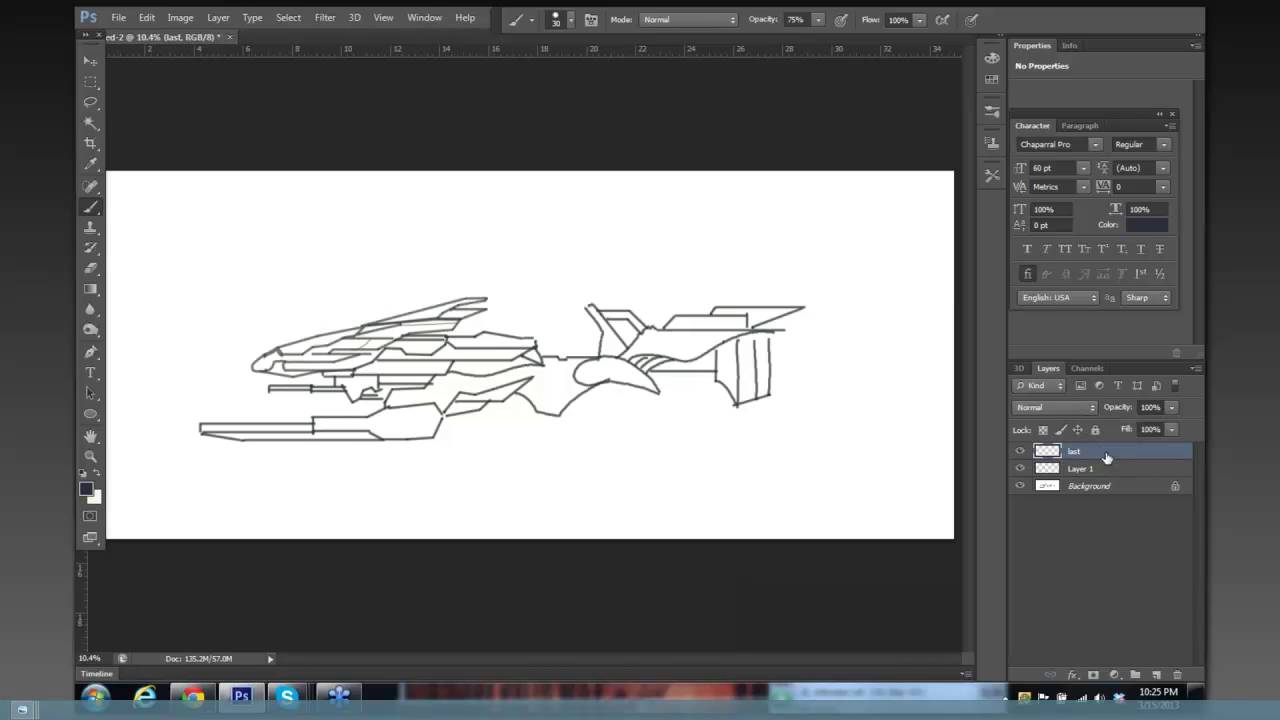
drag(1106, 456, 1176, 674)
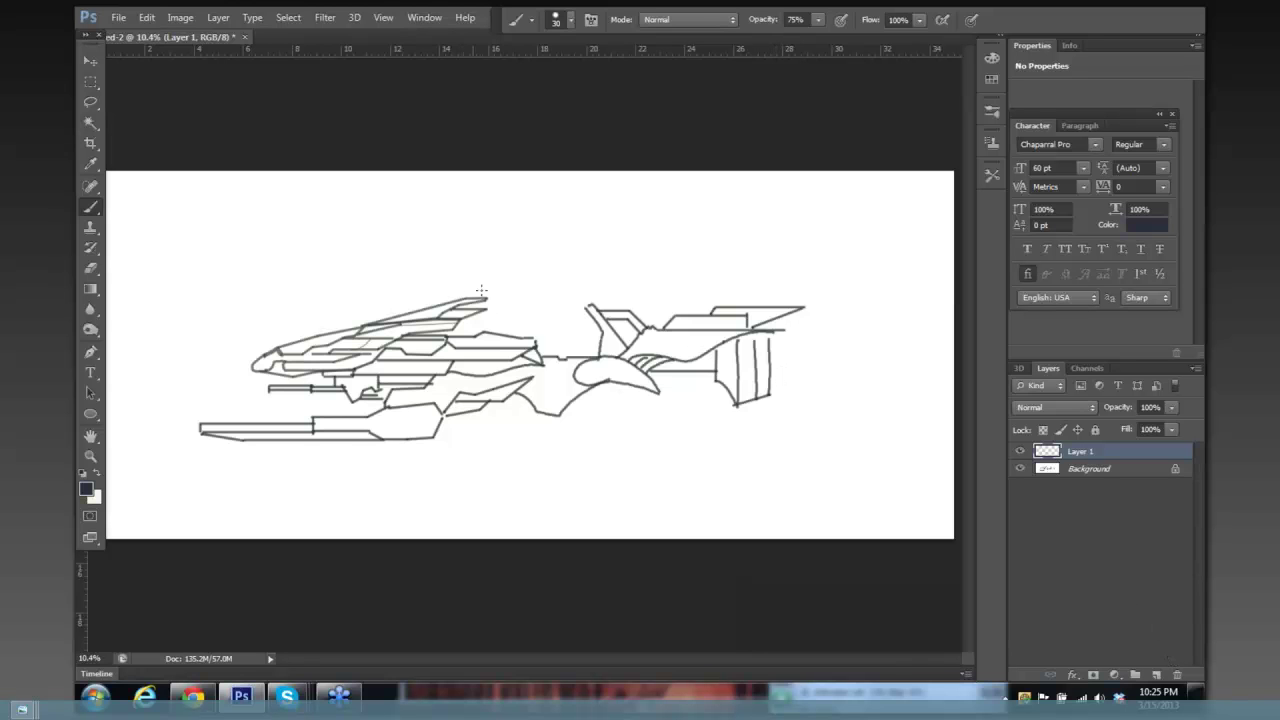
Rename the empty layer above the sketch as "last" and set the brush size to 45 px.
double_click(1089, 455)
key(BackSpace)
text(last)
key(Return)
key(bracketright)
key(bracketright)
key(bracketright)
Convert the locked Background into a regular layer and lower its opacity to 68%.
click(1122, 476)
double_click(1124, 470)
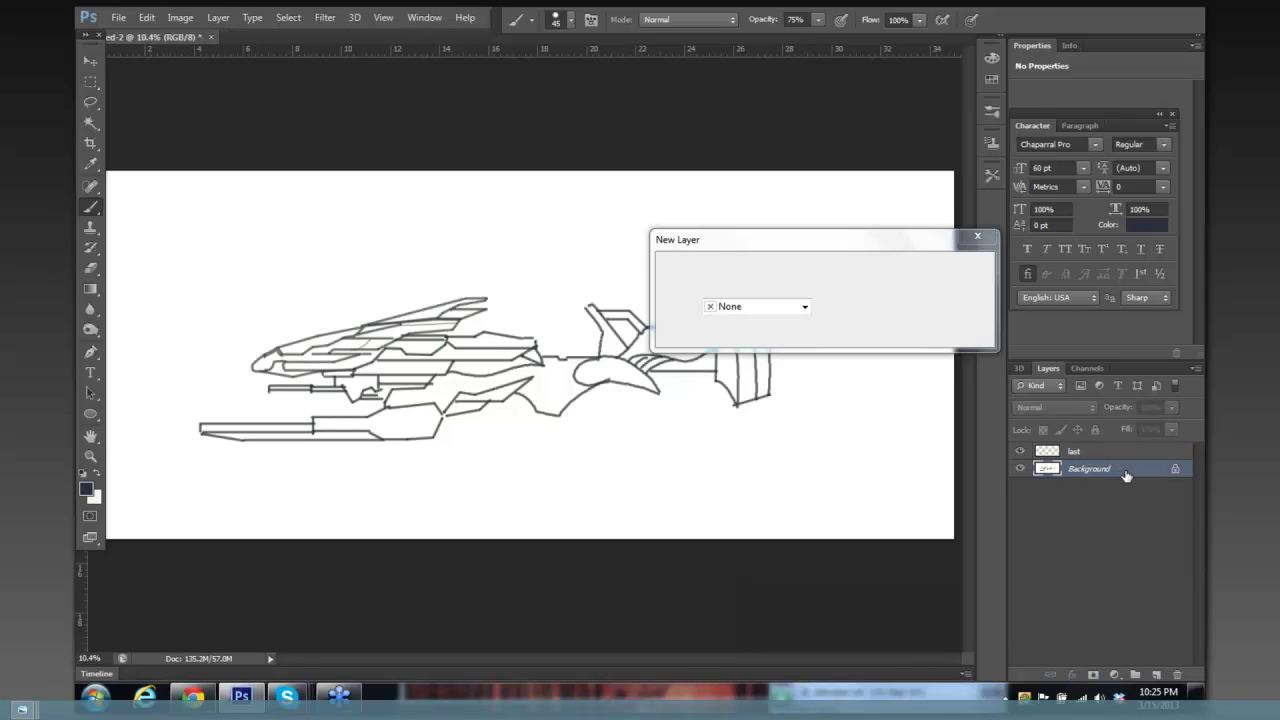
click(962, 269)
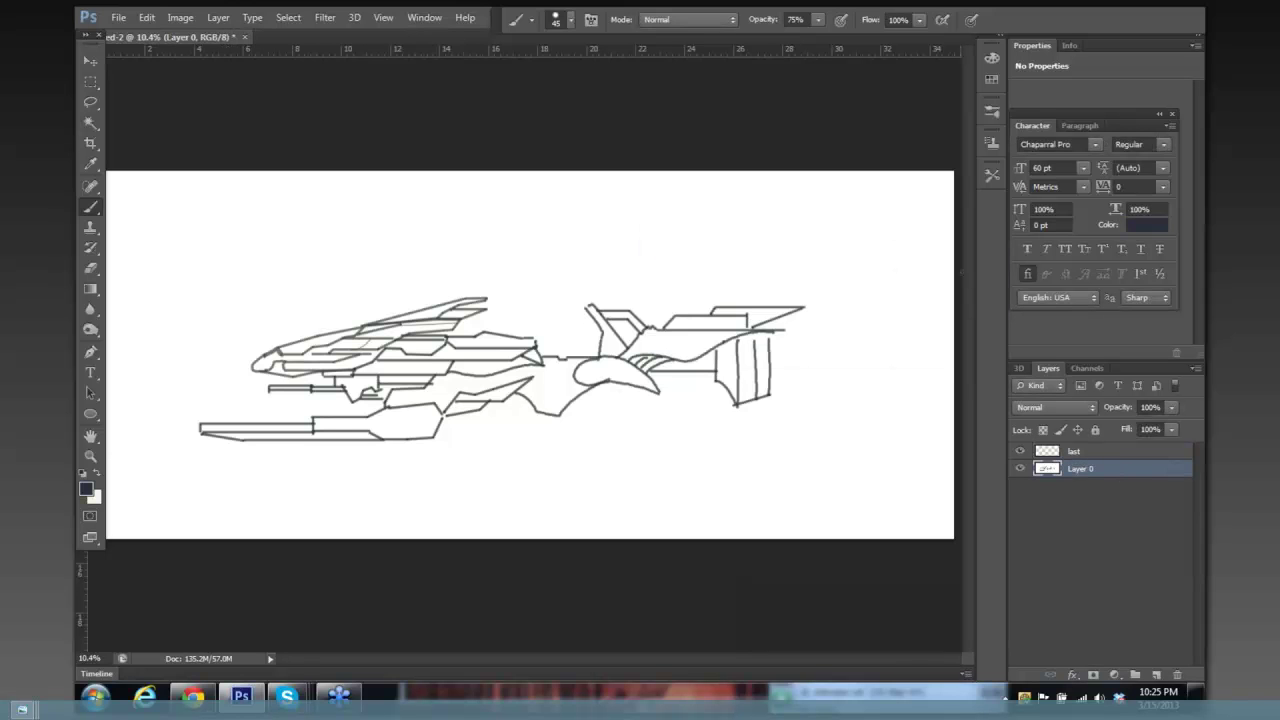
click(1171, 407)
drag(1167, 424, 1147, 430)
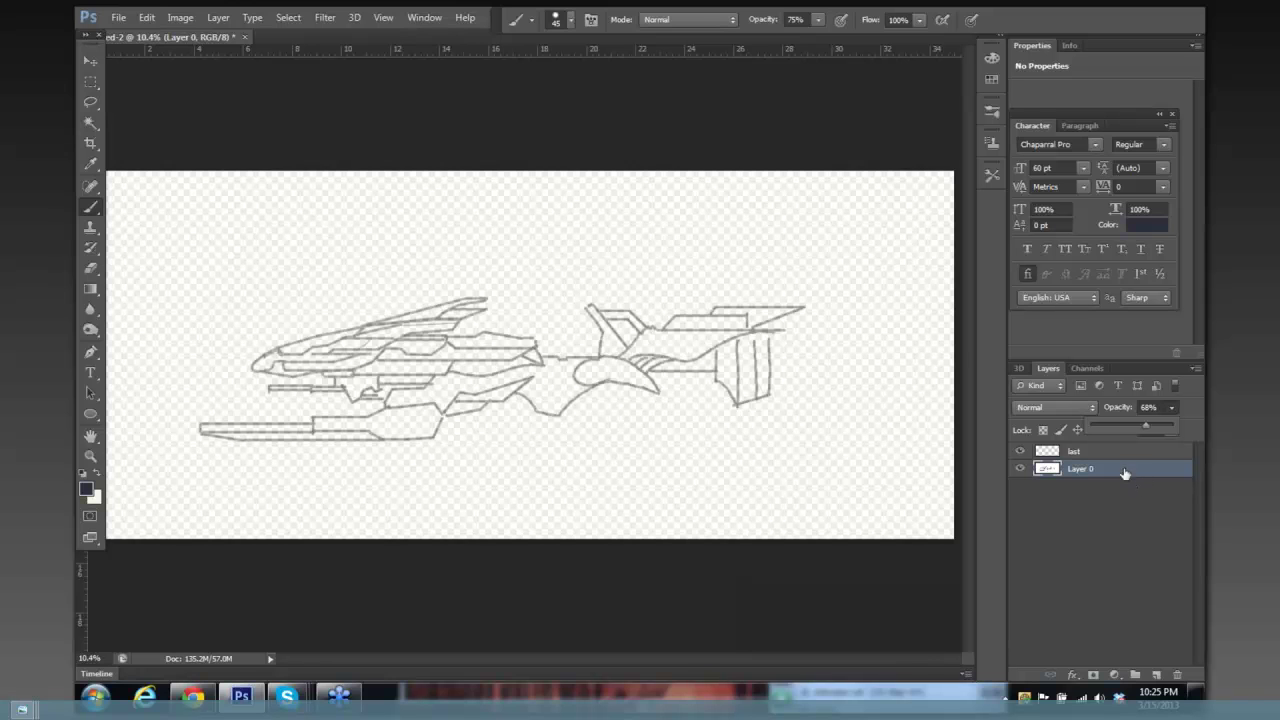
Add a new layer, fill it with the off-white background color, and place it beneath the sketch layer.
click(1157, 675)
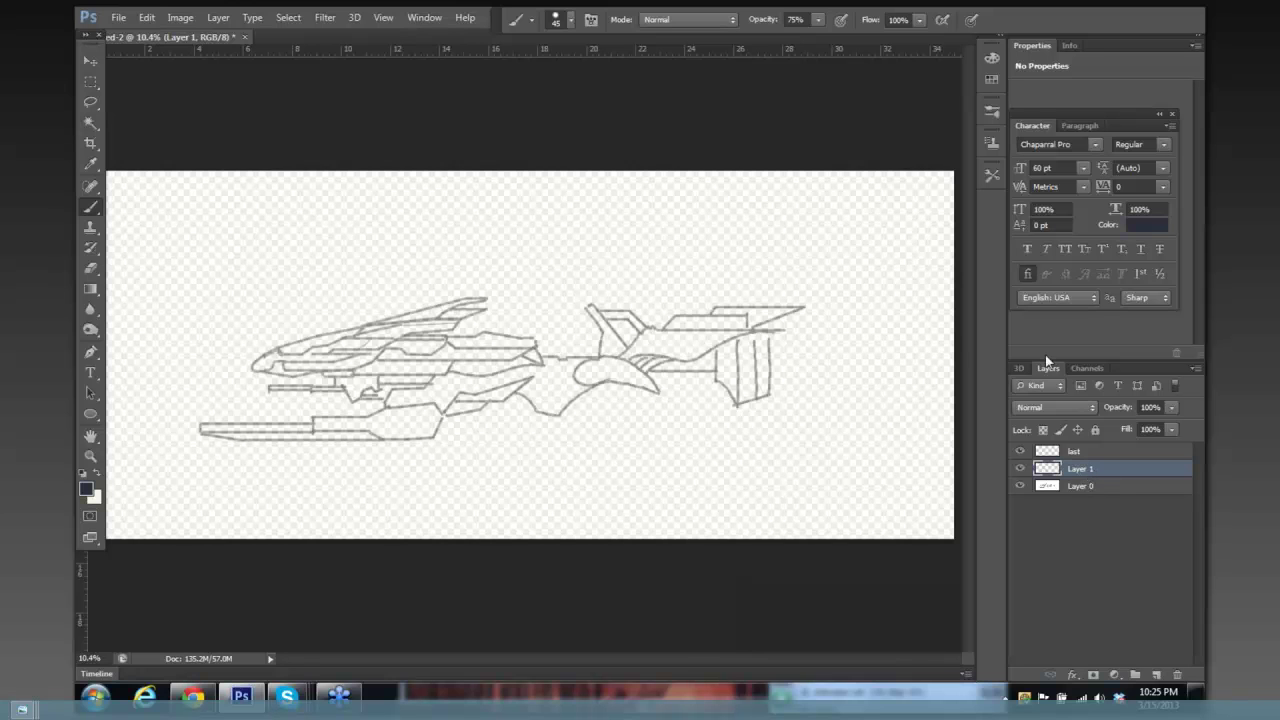
key(ctrl+minus)
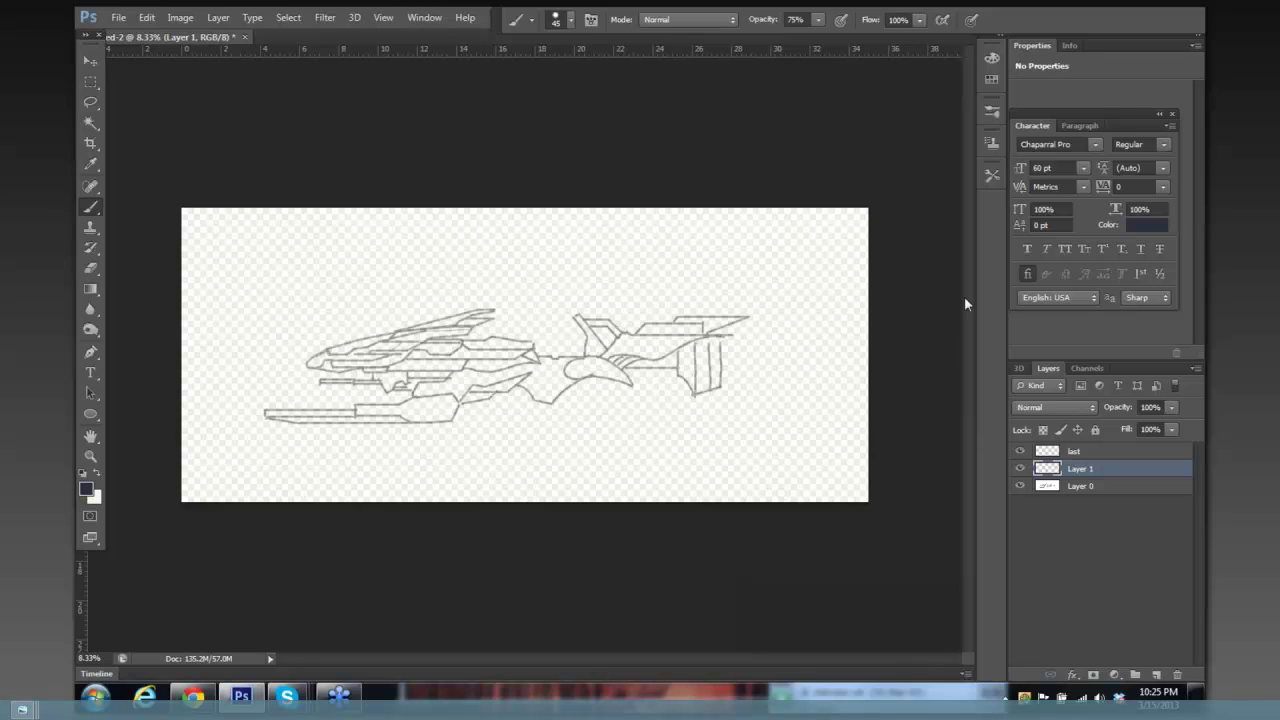
key(ctrl+BackSpace)
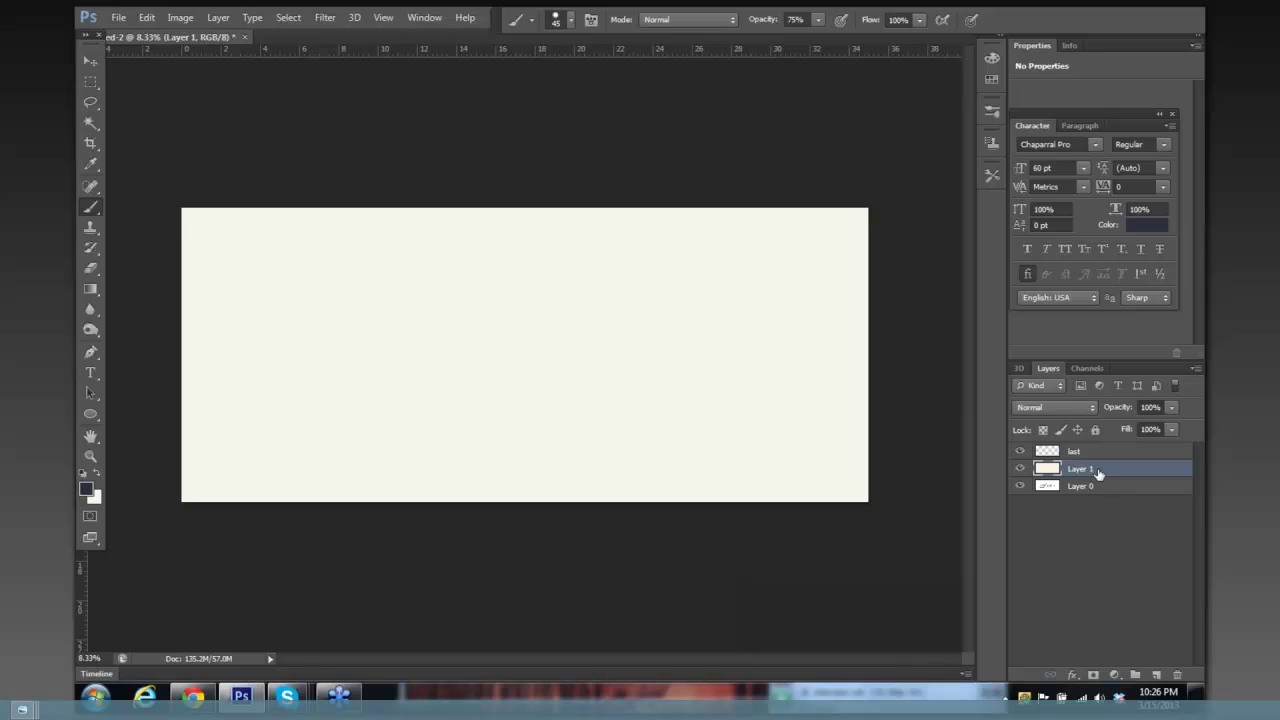
drag(1098, 472, 1101, 494)
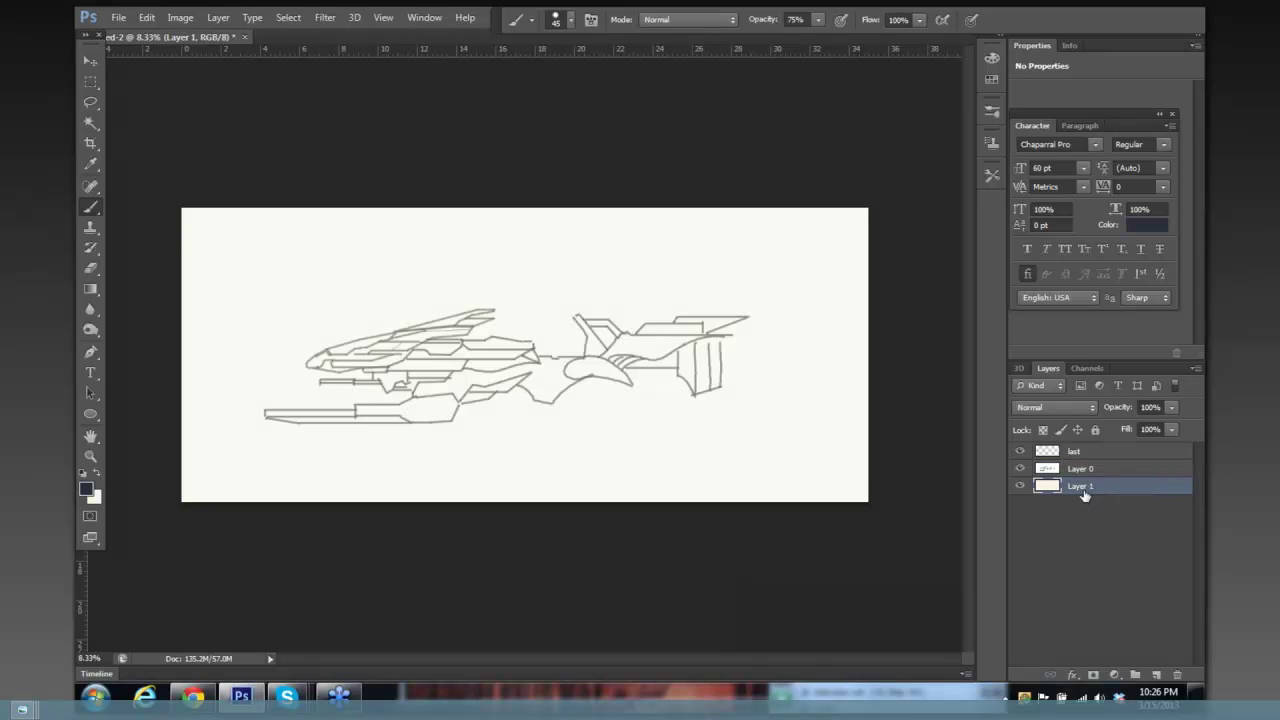
Reduce the opacity of the sketch layer, Layer 0, to 53%.
click(1101, 475)
click(1171, 408)
drag(1169, 427, 1148, 429)
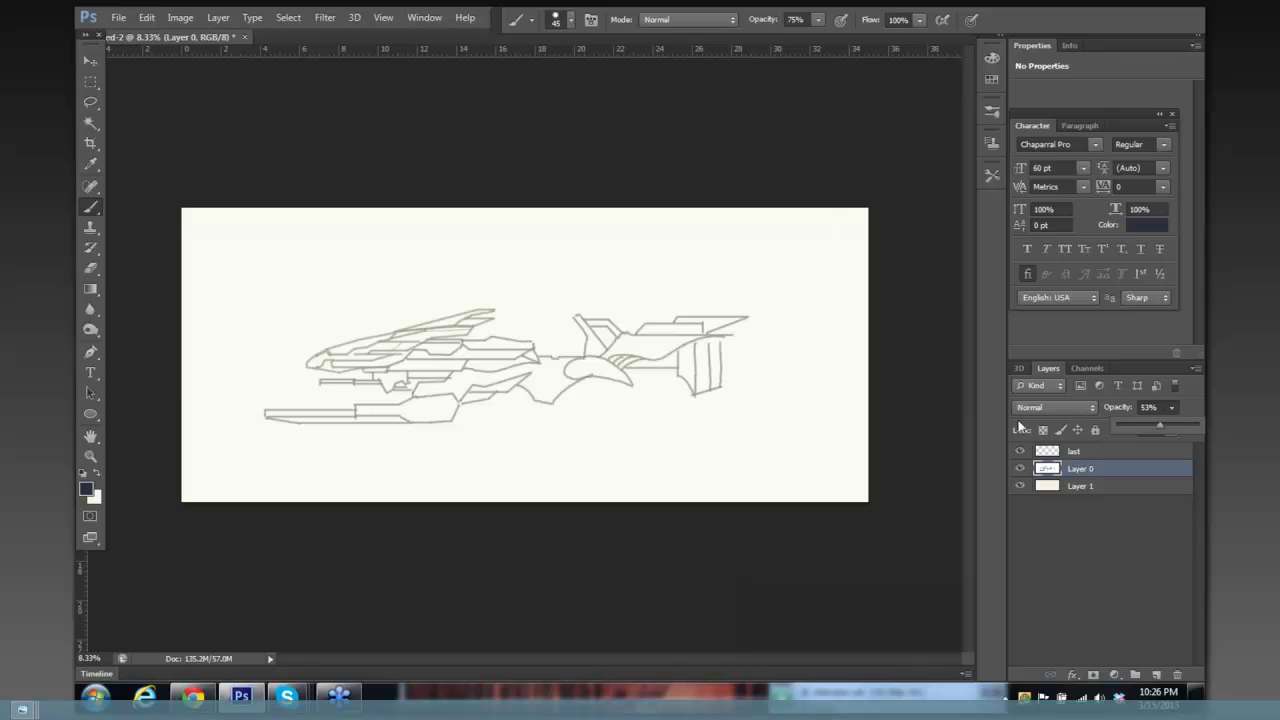
On the "last" layer, trace the upper and lower outlines of the aircraft's nose with thick brush strokes.
click(1100, 452)
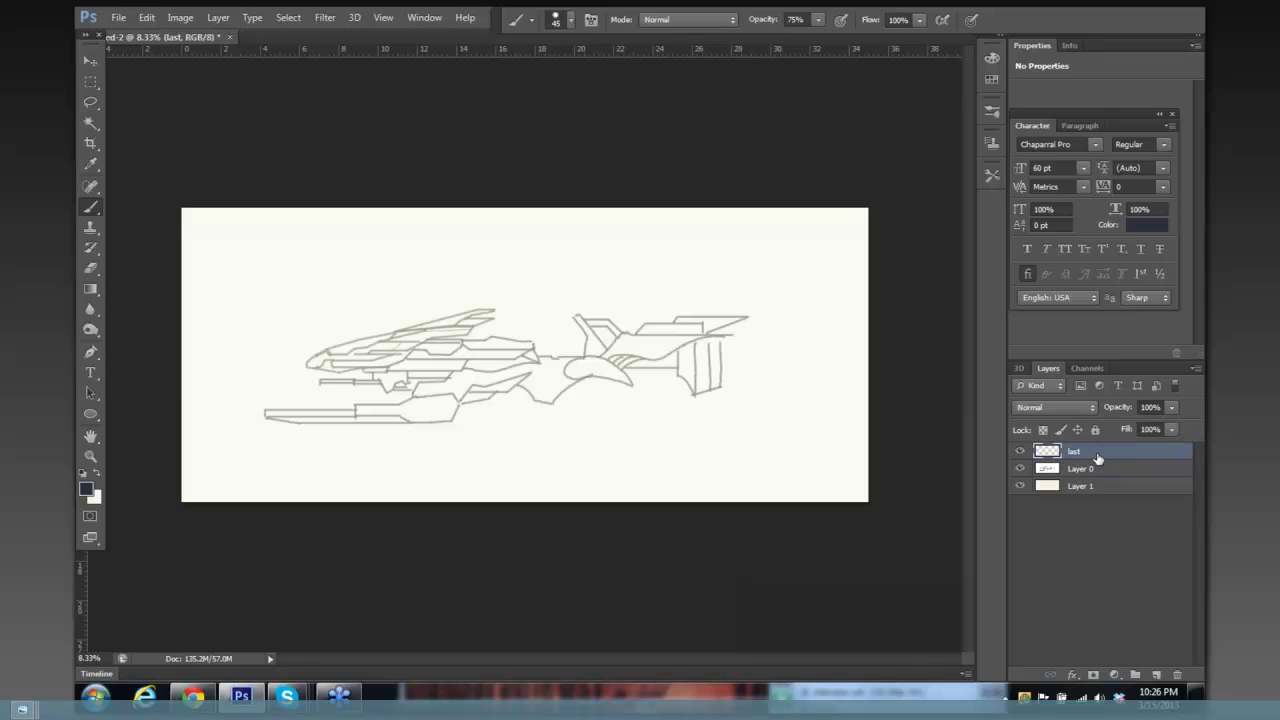
drag(345, 247, 386, 284)
key(ctrl+z)
mouse_move(575, 250)
mouse_down()
mouse_move(606, 280)
mouse_move(663, 206)
mouse_move(674, 213)
mouse_move(643, 194)
mouse_move(677, 180)
mouse_move(460, 217)
mouse_up()
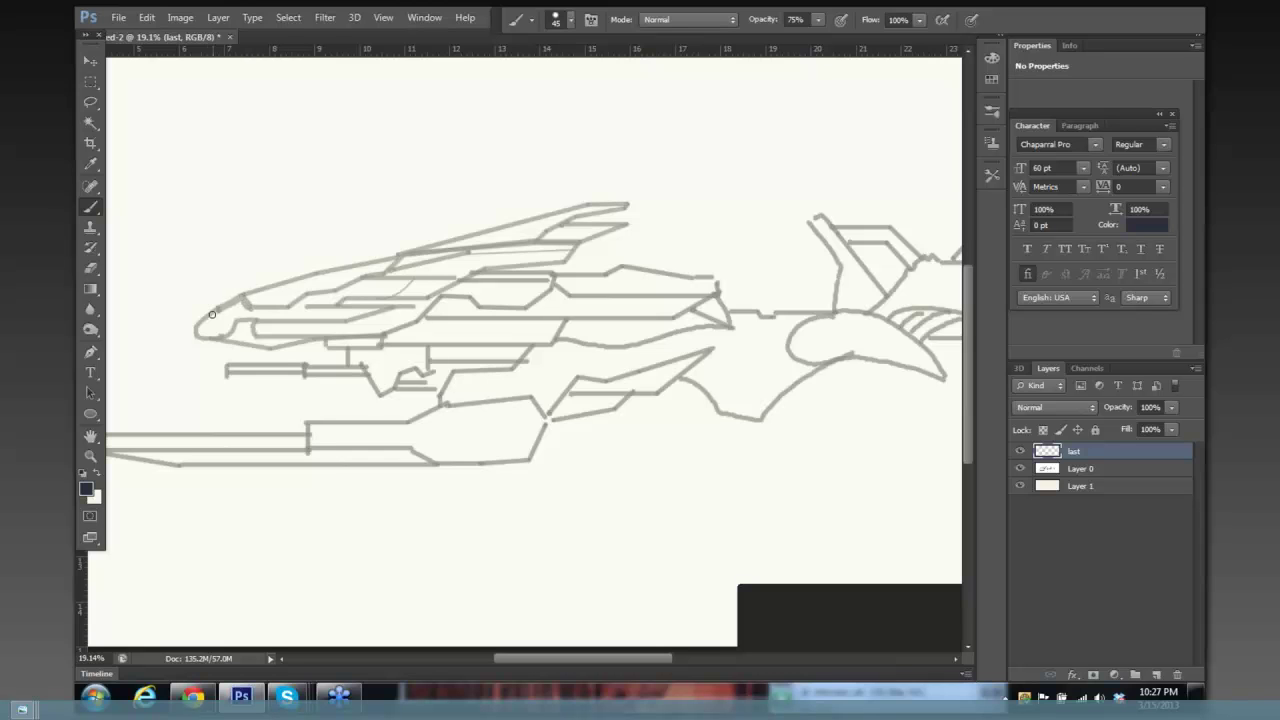
mouse_move(195, 328)
mouse_down()
mouse_move(240, 292)
mouse_move(252, 311)
mouse_up()
drag(216, 337, 252, 320)
Reduce the brush to 15 px and draw a thin inner line inside the nose outline.
key(bracketleft)
key(bracketleft)
mouse_move(200, 330)
mouse_down()
mouse_move(225, 330)
mouse_move(206, 328)
mouse_move(242, 301)
mouse_up()
right_click(263, 292)
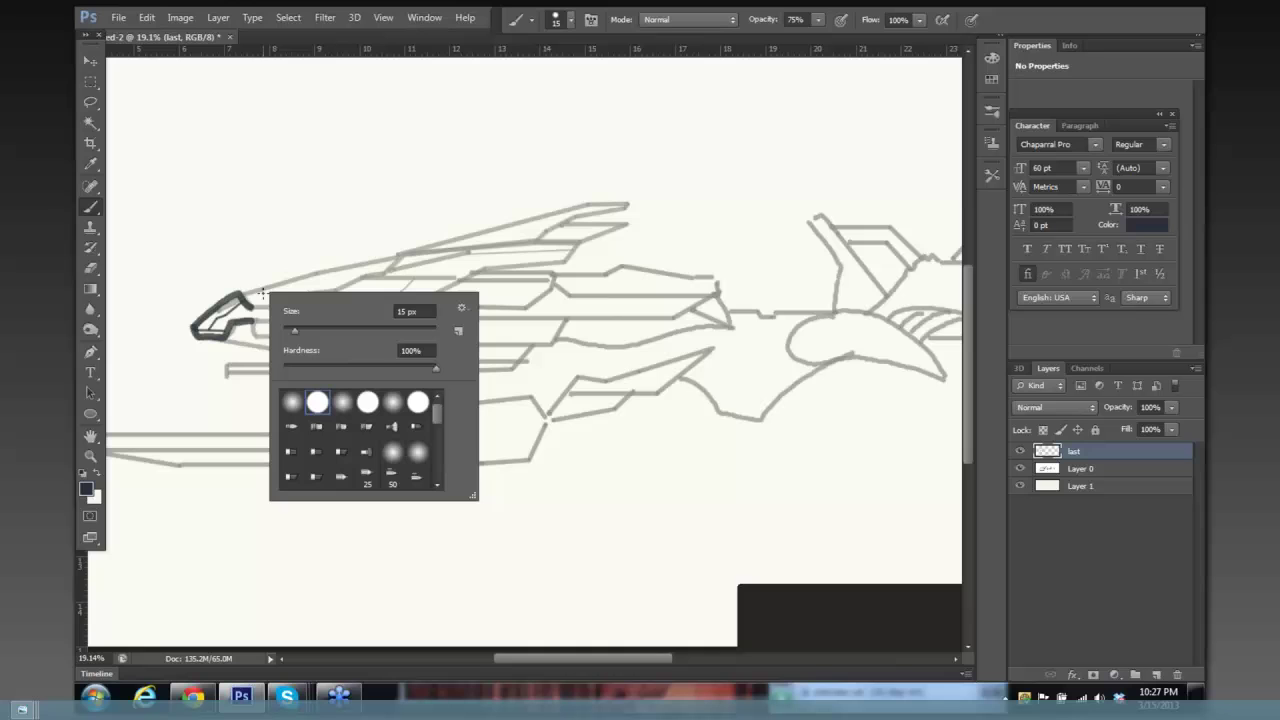
click(598, 170)
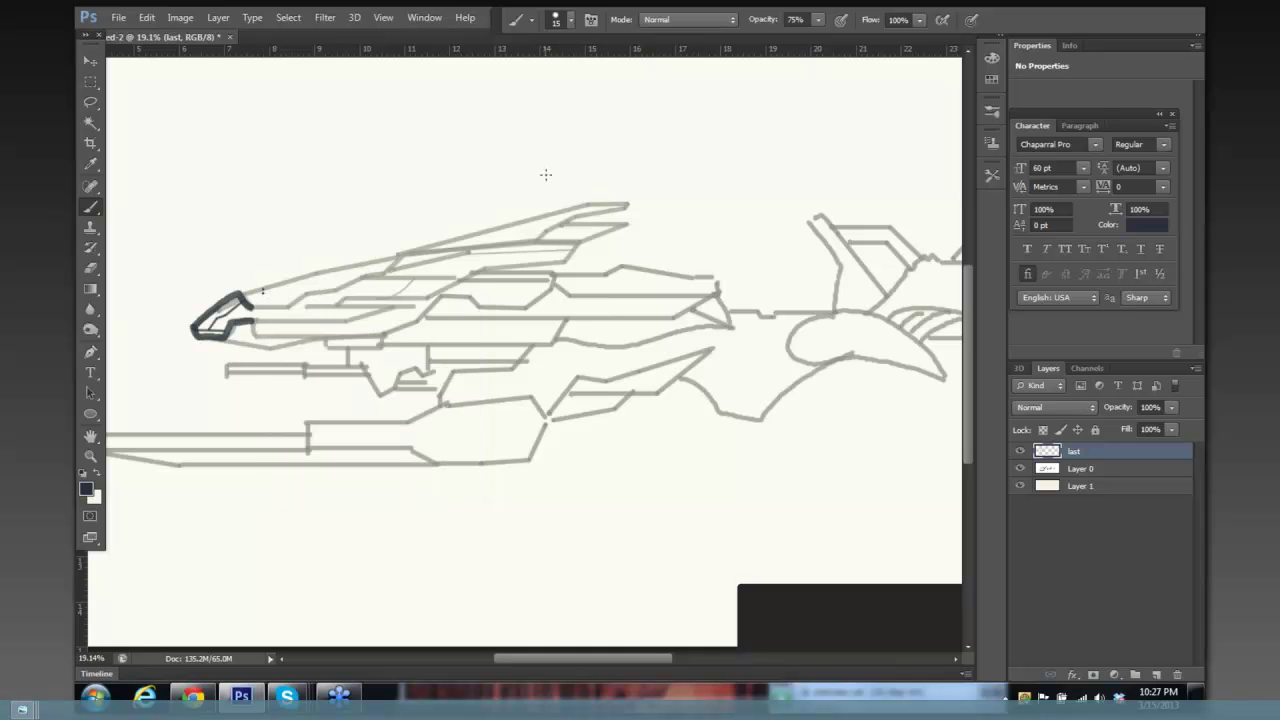
Trace the front upper panel behind the nose with a 30 px brush, using straight top segments and a stepped lower edge.
key(bracketright)
key(e)
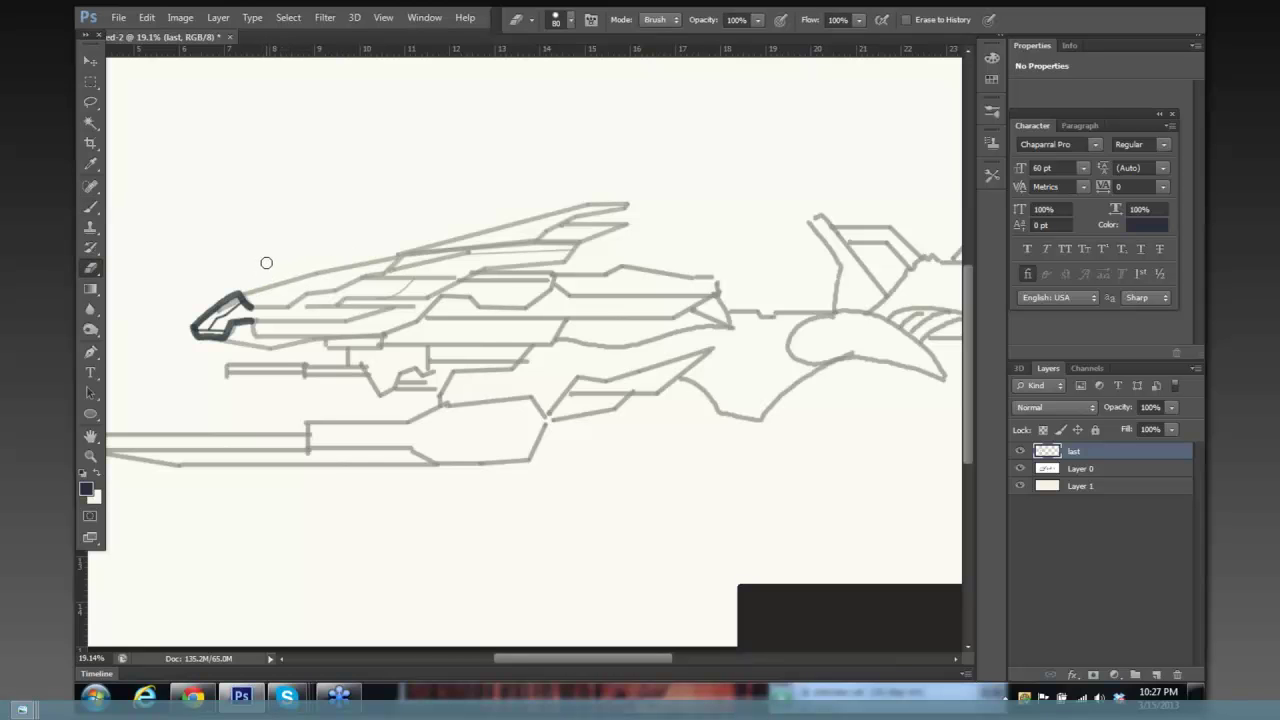
key(b)
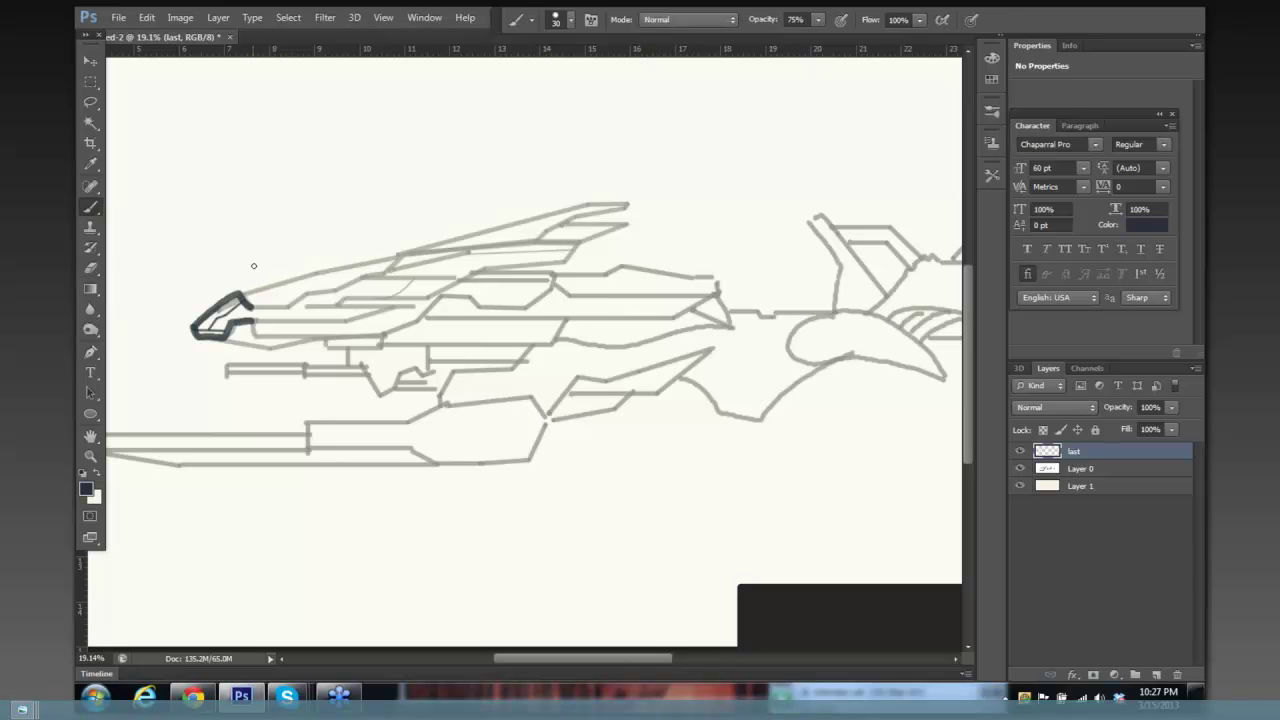
drag(251, 289, 245, 295)
shift+click(333, 269)
shift+click(397, 257)
shift+click(392, 268)
key(ctrl+z)
mouse_move(397, 257)
mouse_down()
mouse_move(358, 282)
mouse_move(361, 267)
mouse_move(339, 290)
mouse_move(257, 308)
mouse_move(297, 302)
mouse_up()
Draw a thin 7 px inner line along the front panel's stepped lower edge and check the tracing with the sketch layer temporarily hidden.
drag(417, 211, 474, 183)
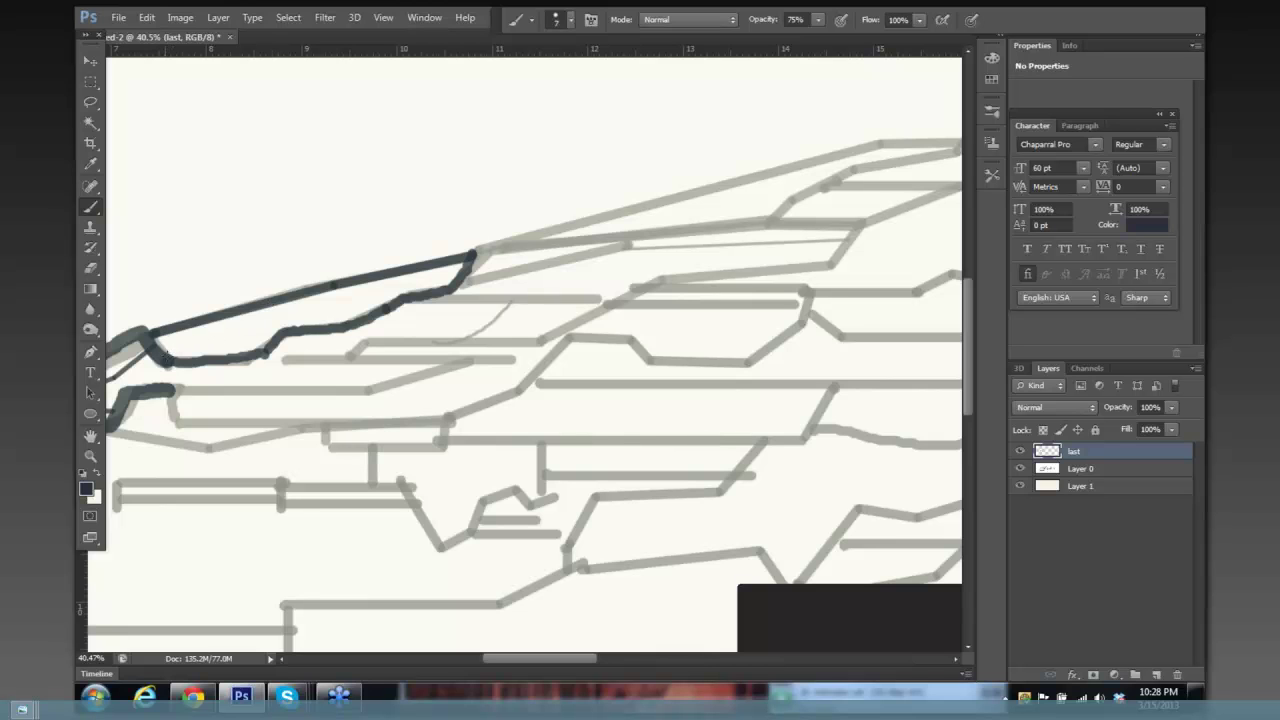
shift+click(257, 342)
shift+click(282, 318)
shift+click(338, 317)
shift+click(399, 289)
shift+click(448, 280)
shift+click(471, 254)
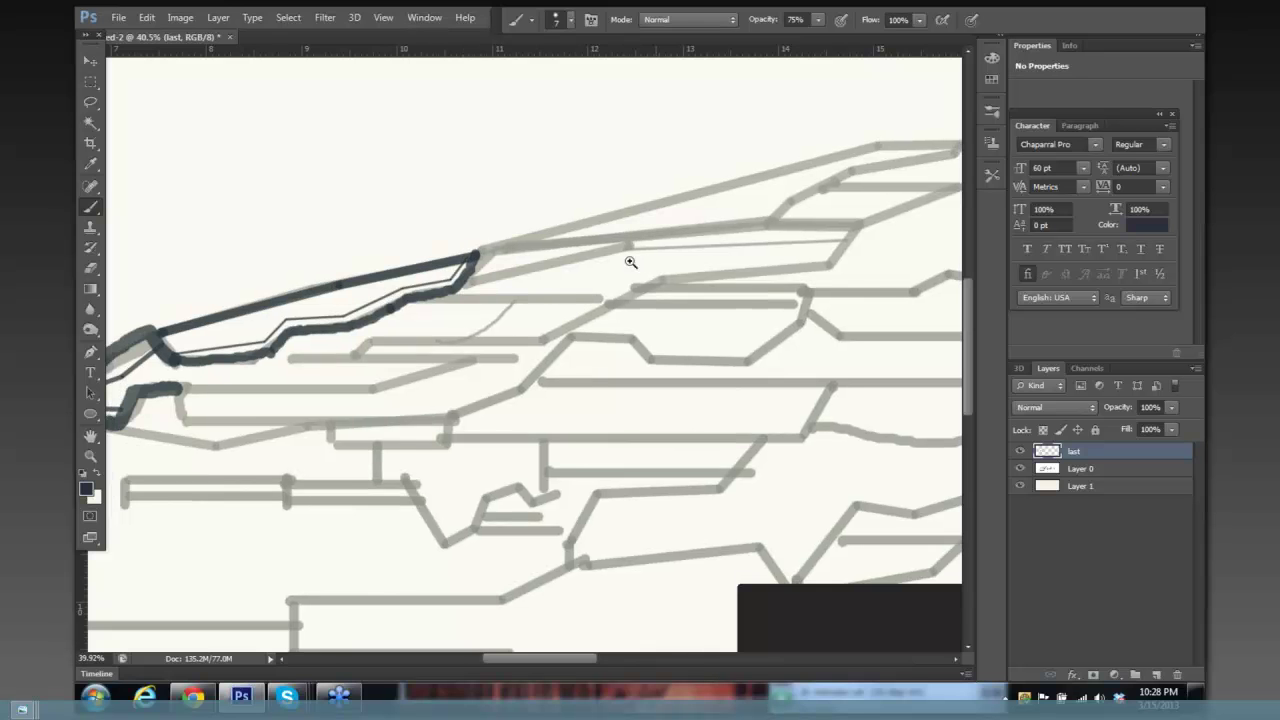
scroll(630, 260, down, 5)
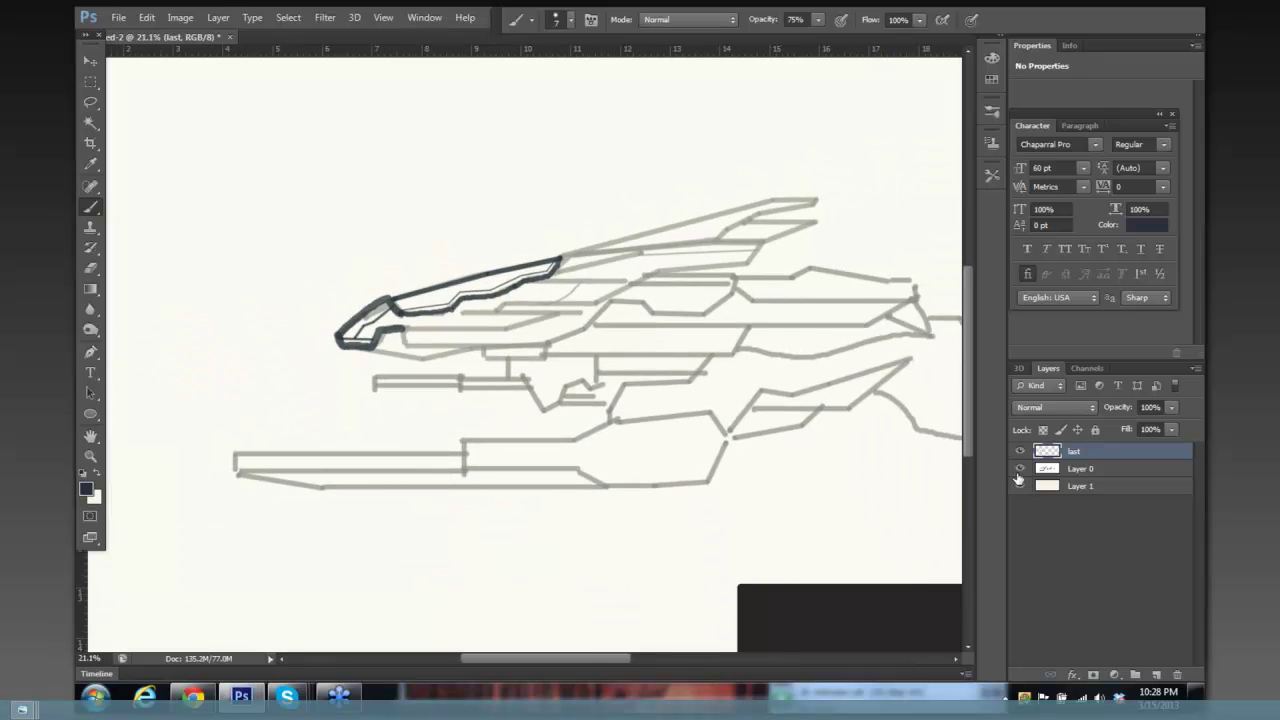
click(1020, 469)
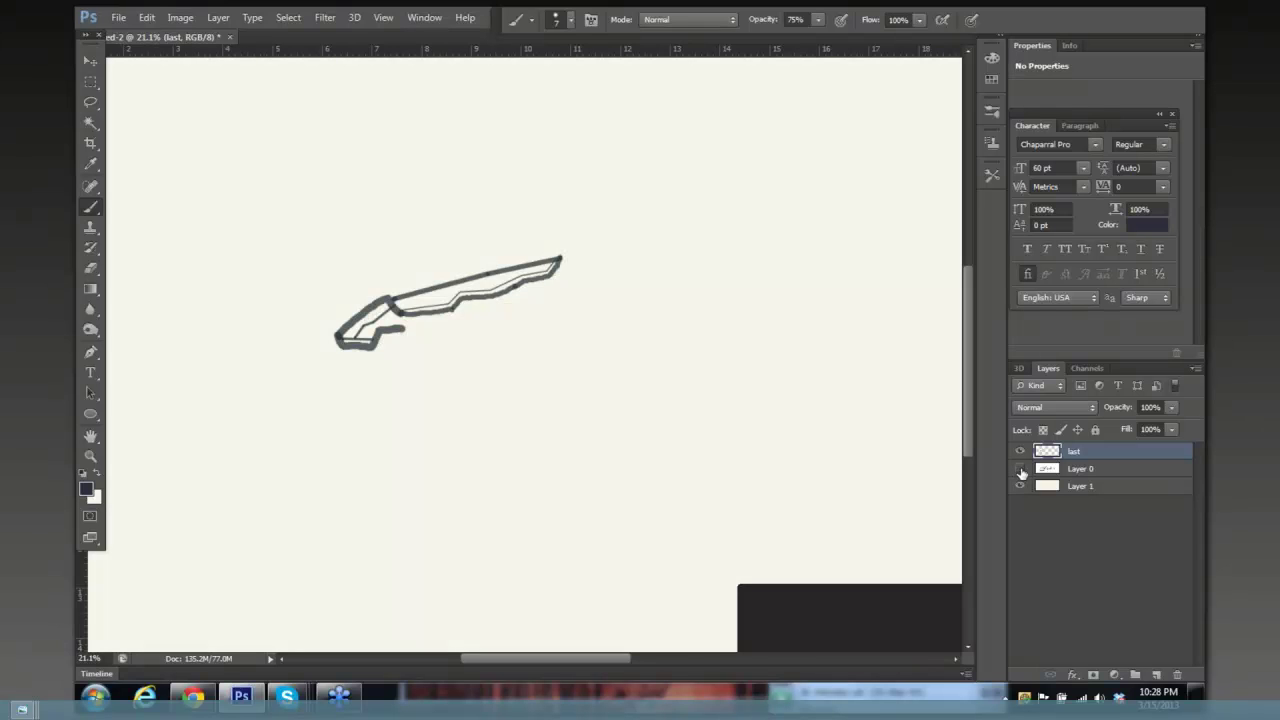
click(1020, 469)
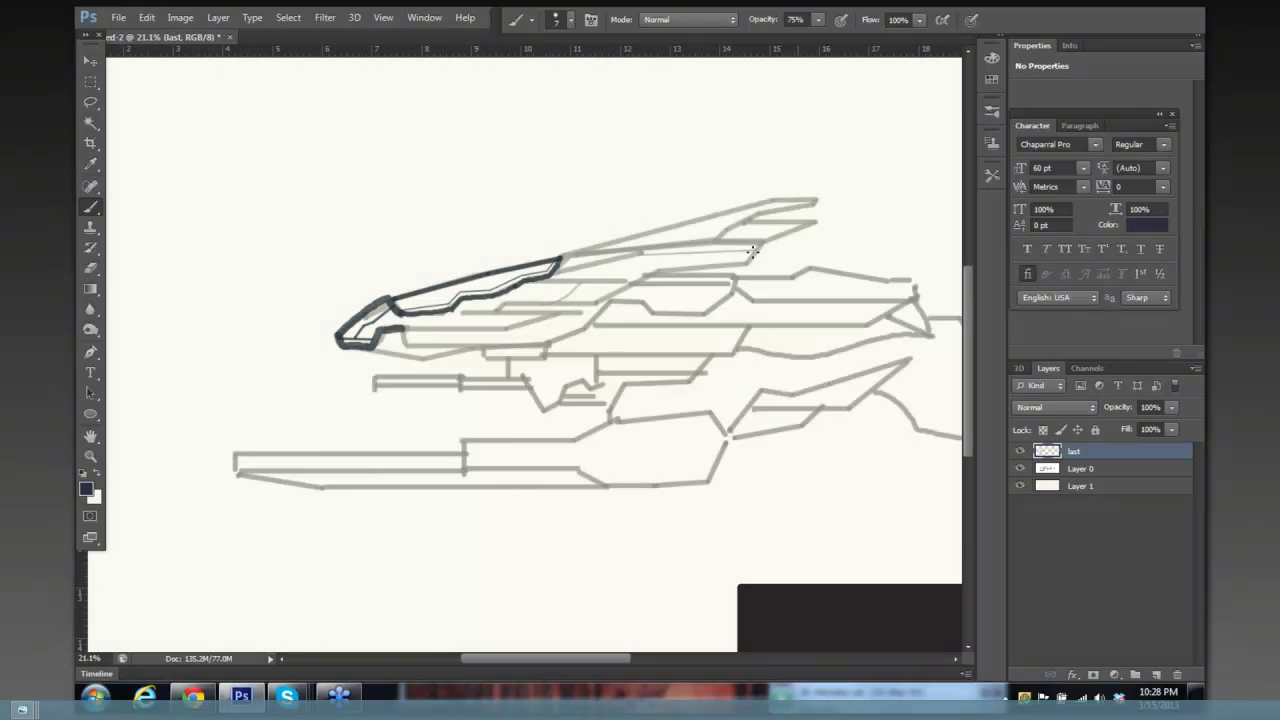
Set the brush to 30 px and trace the upper fin's long top edge, blunt tip and tip underside with straight lines.
click(570, 20)
click(571, 21)
scroll(523, 163, right, 5)
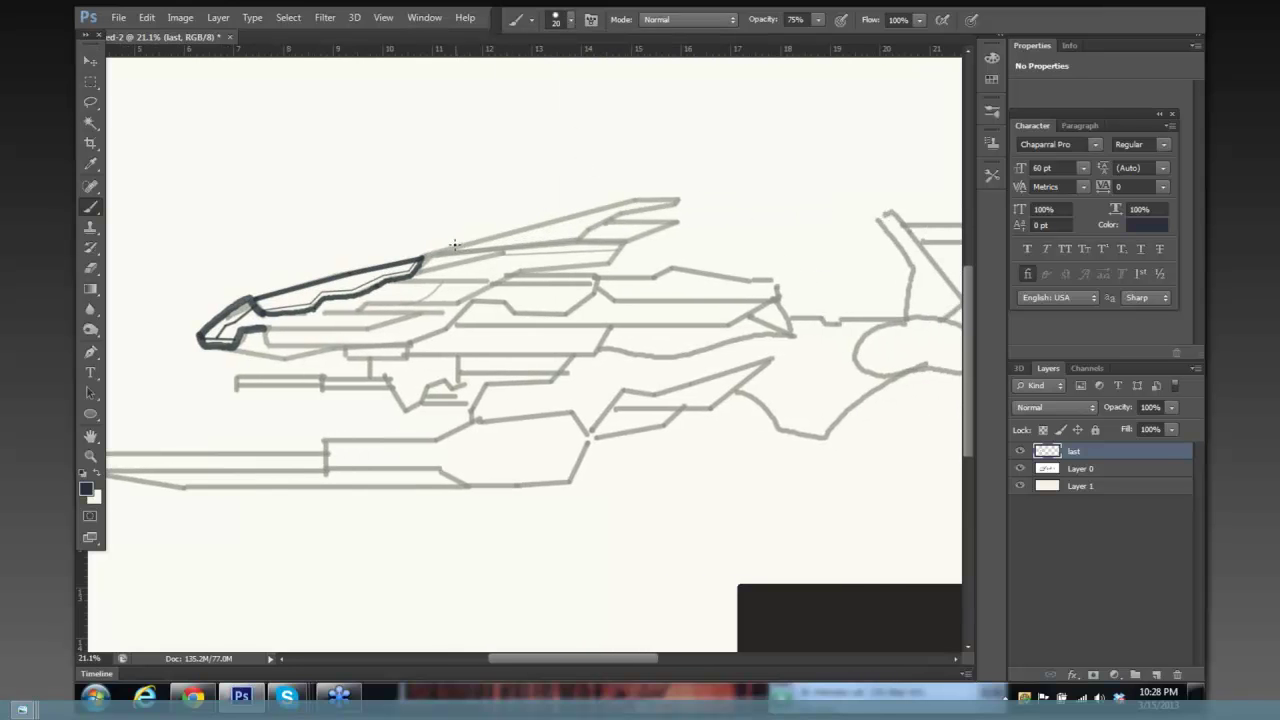
key(bracketright)
key(bracketright)
key(bracketright)
key(bracketleft)
shift+click(640, 200)
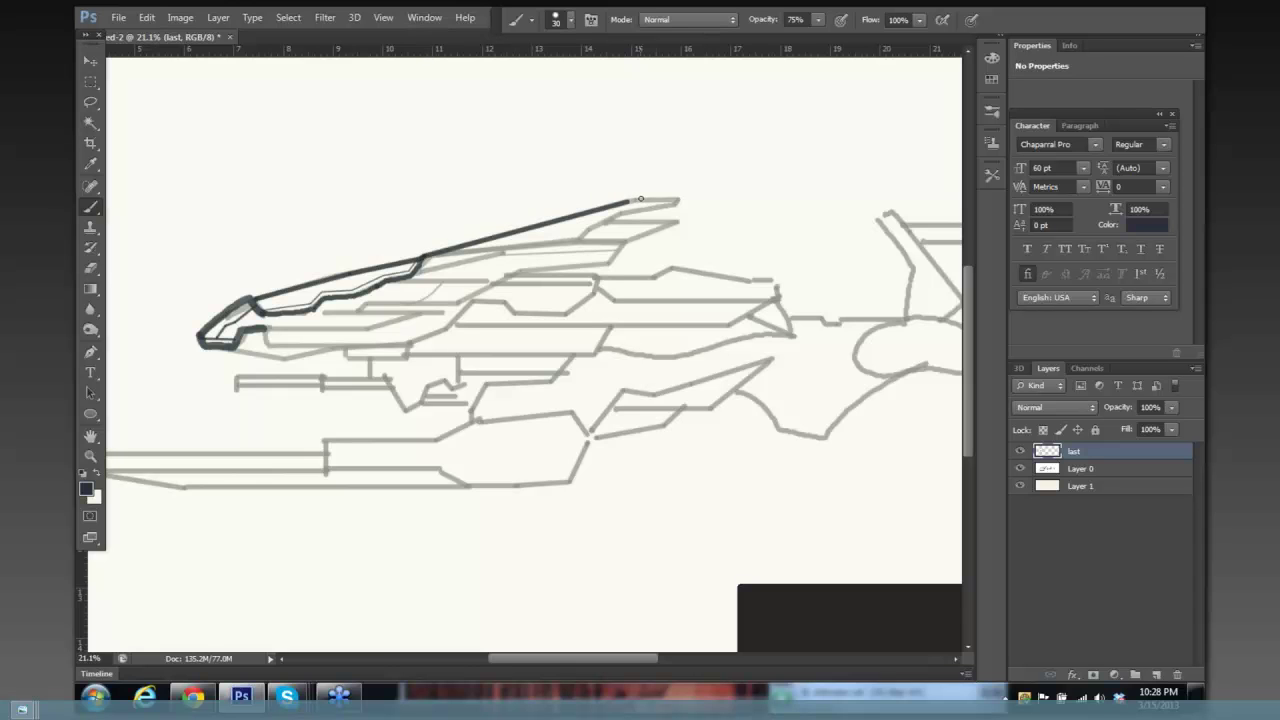
shift+click(678, 199)
shift+click(618, 214)
Trace and thicken the curved notch under the upper fin's tip and draw the fin's straight lower edge.
drag(617, 214, 589, 236)
drag(614, 226, 632, 198)
key(ctrl+z)
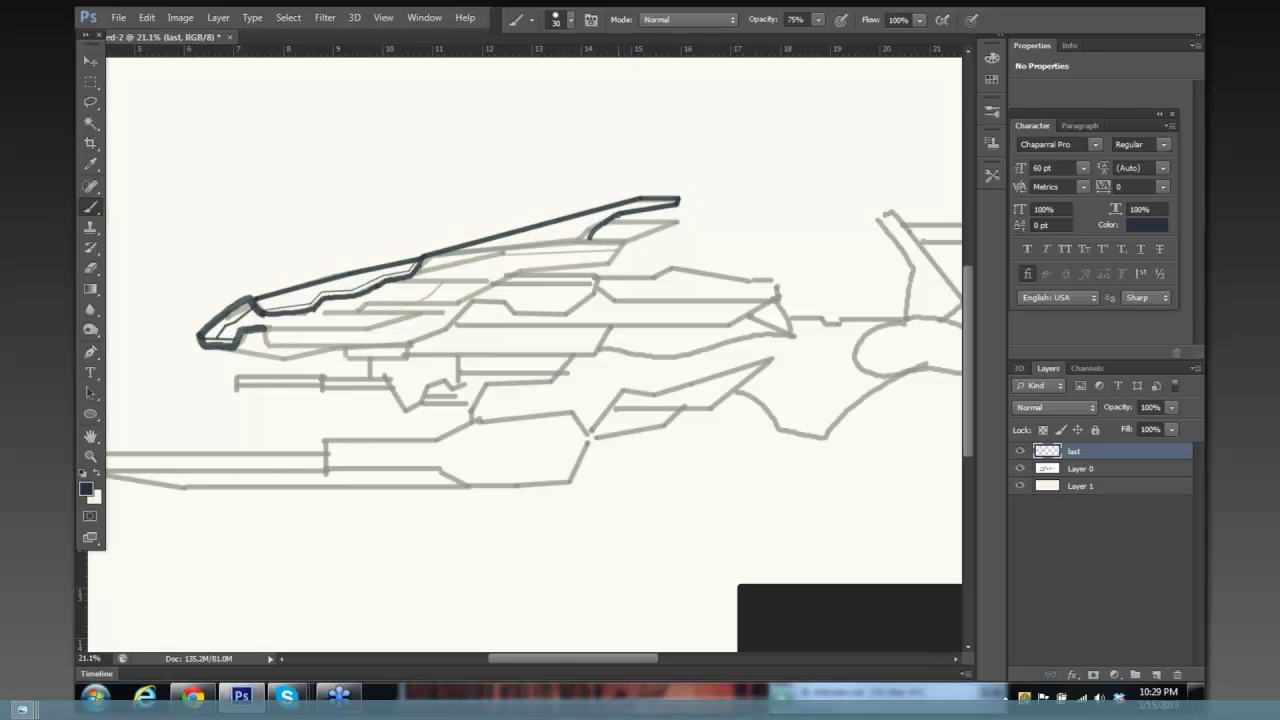
drag(608, 221, 592, 238)
shift+click(581, 242)
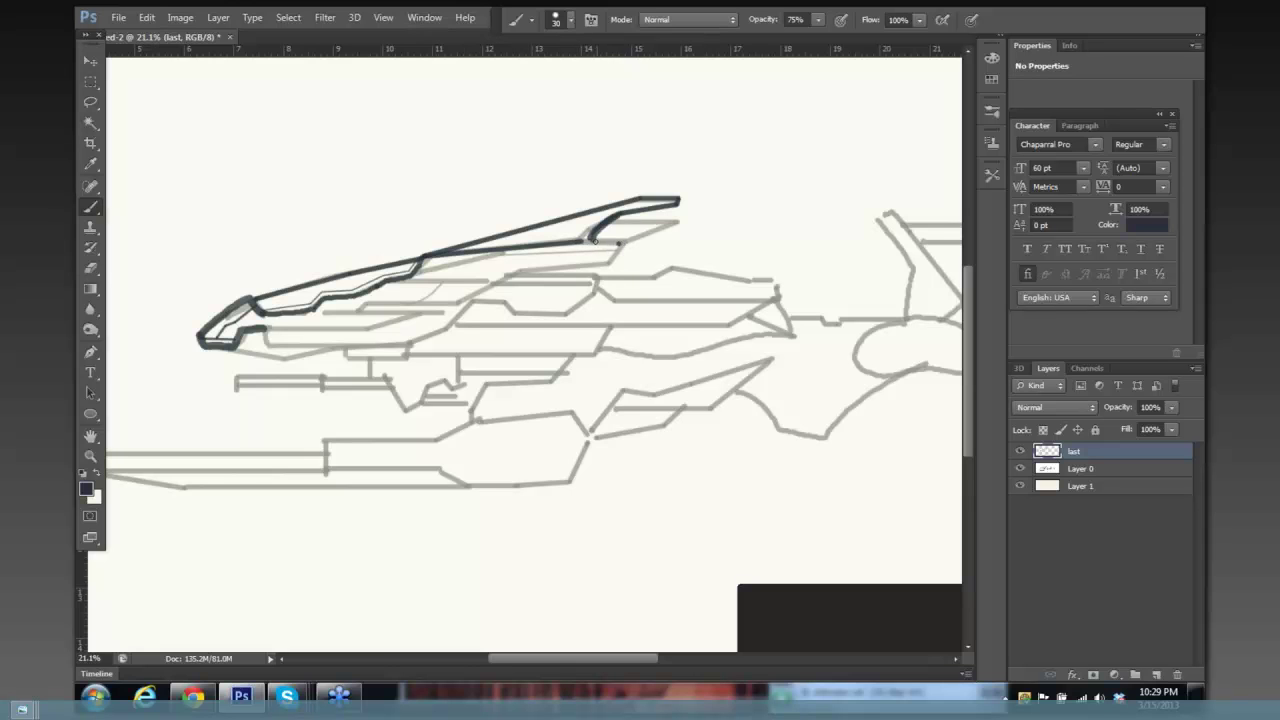
Trace the rear end and lower edge of the panel below the upper fin, running forward to its short angled front corner.
mouse_move(583, 241)
mouse_down()
mouse_move(622, 243)
mouse_move(611, 259)
mouse_up()
shift+click(521, 272)
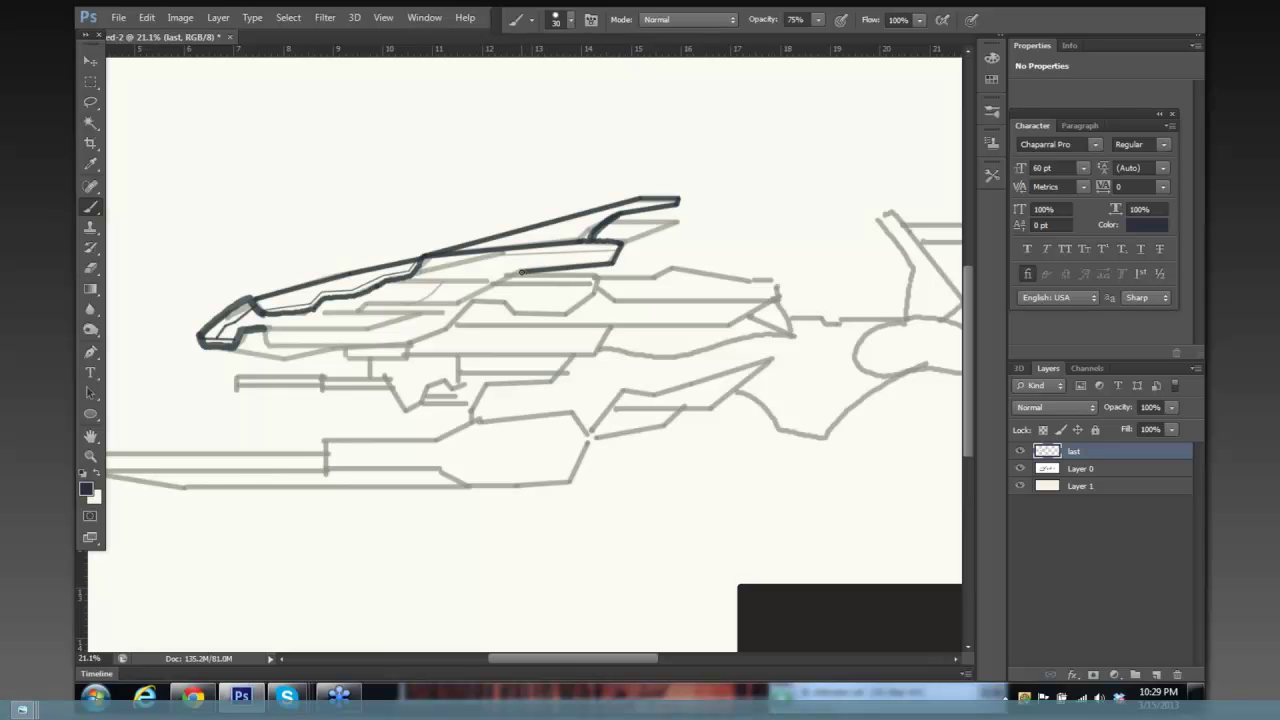
shift+click(458, 303)
shift+click(366, 305)
shift+click(359, 312)
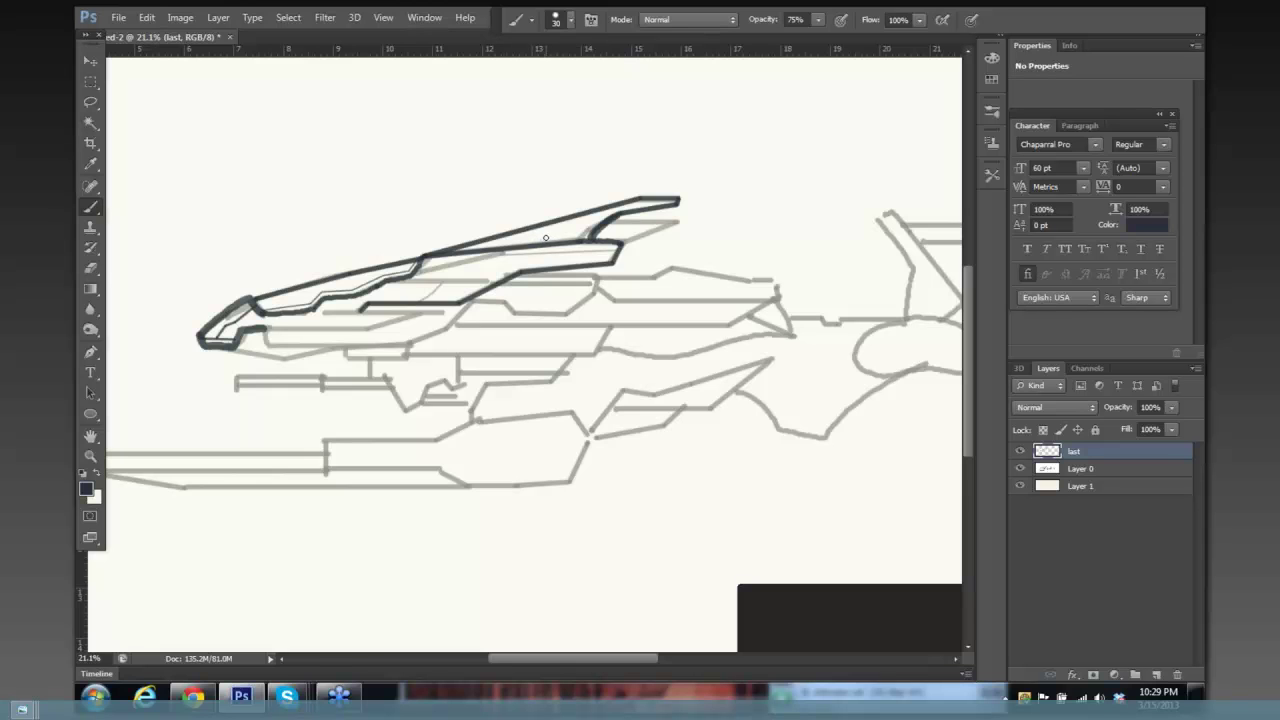
Reduce the brush to 10 px and draw thin inner lines along the upper fin's lower edge, notch, tip and top edge.
key(bracketleft)
key(bracketleft)
key(bracketleft)
scroll(545, 220, up, 4)
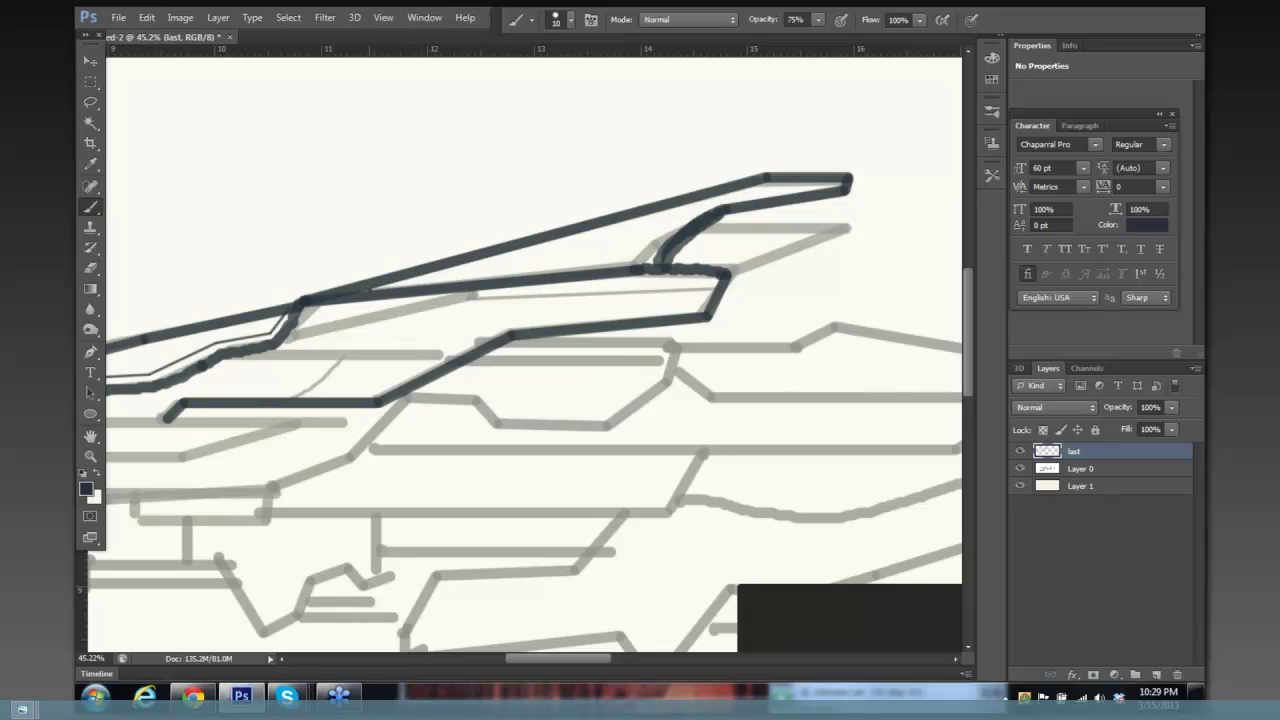
shift+click(642, 256)
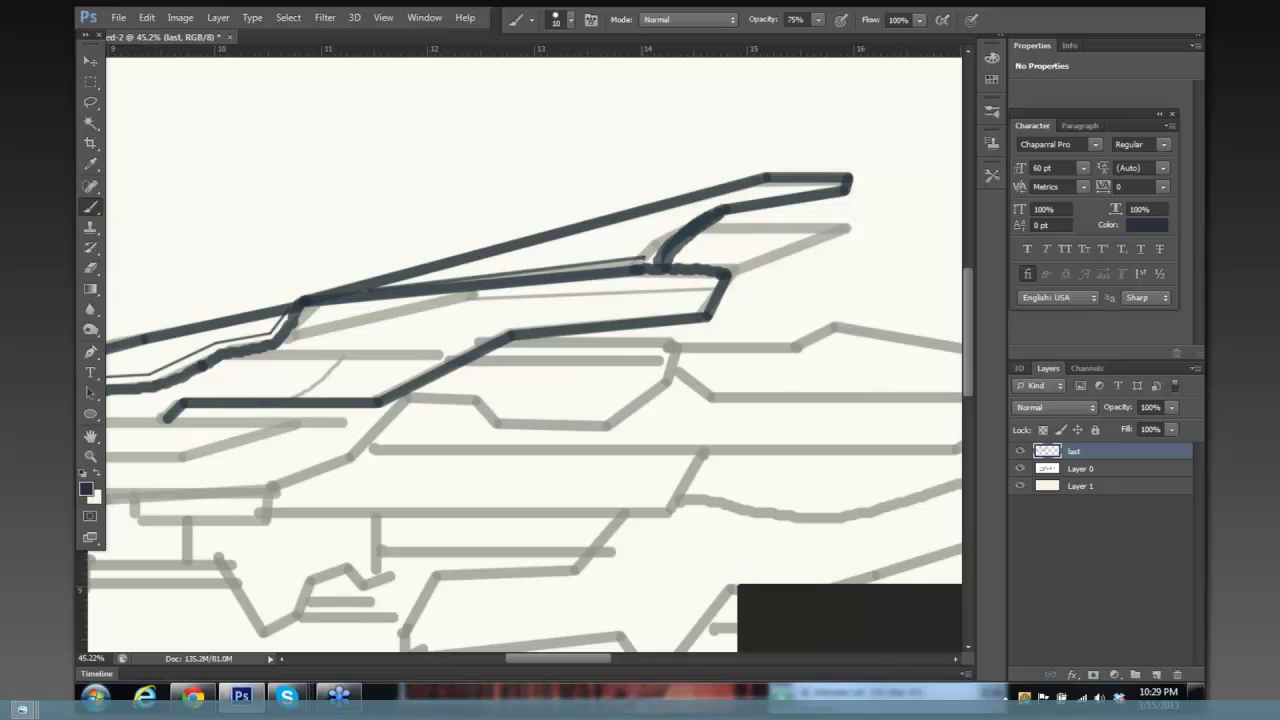
shift+click(696, 209)
shift+click(840, 187)
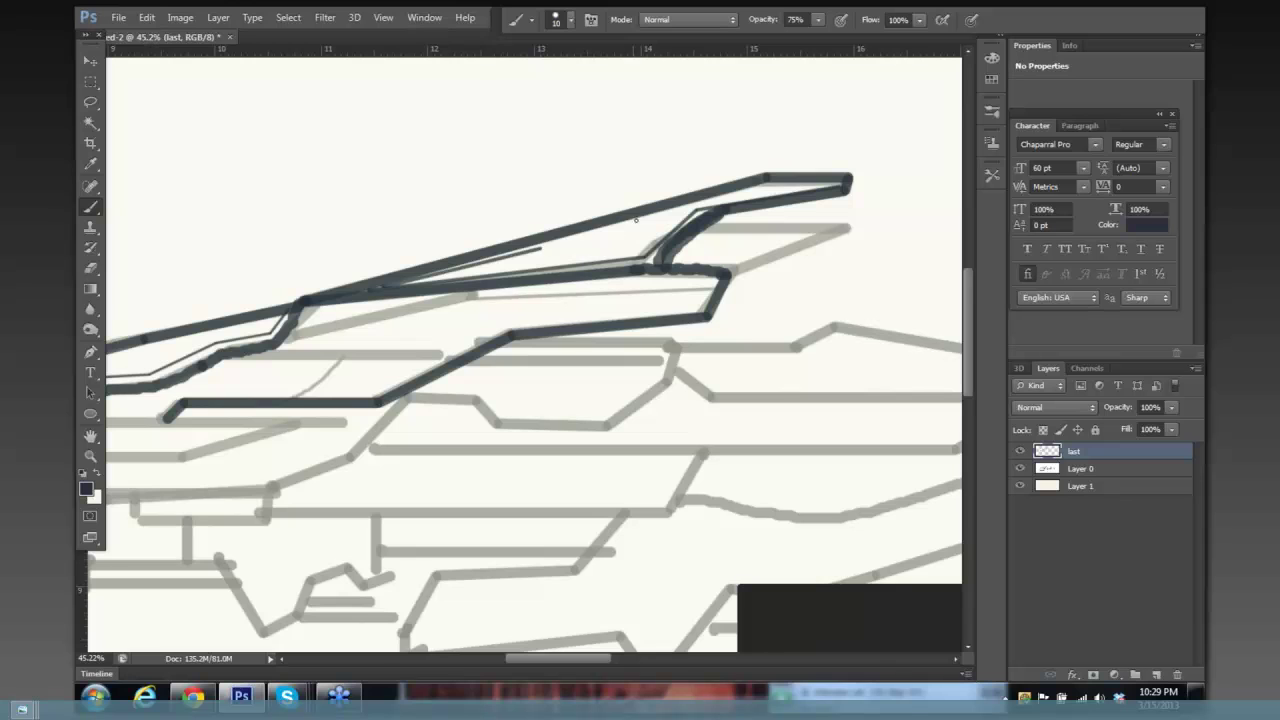
shift+click(680, 209)
shift+click(762, 183)
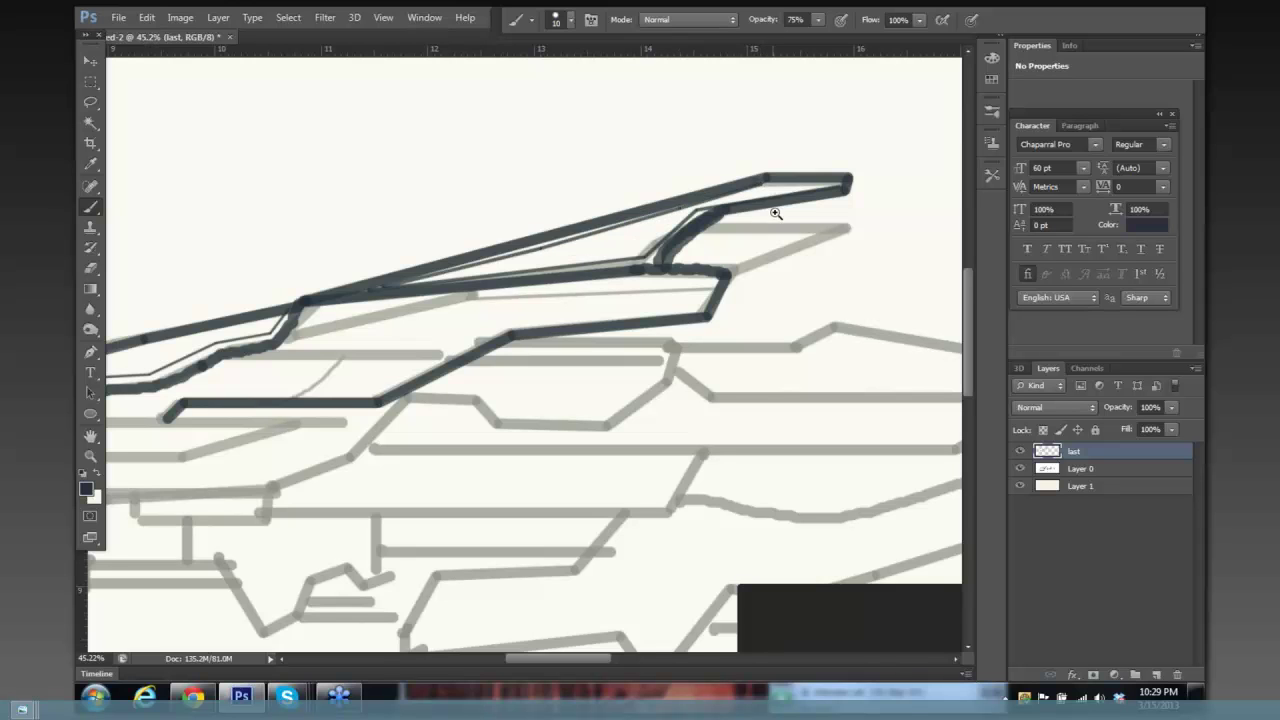
Check the line art with Layer 0 hidden, restore it, and draw the panel's front upper edge and three curved bands at 25 px.
scroll(785, 230, down, 3)
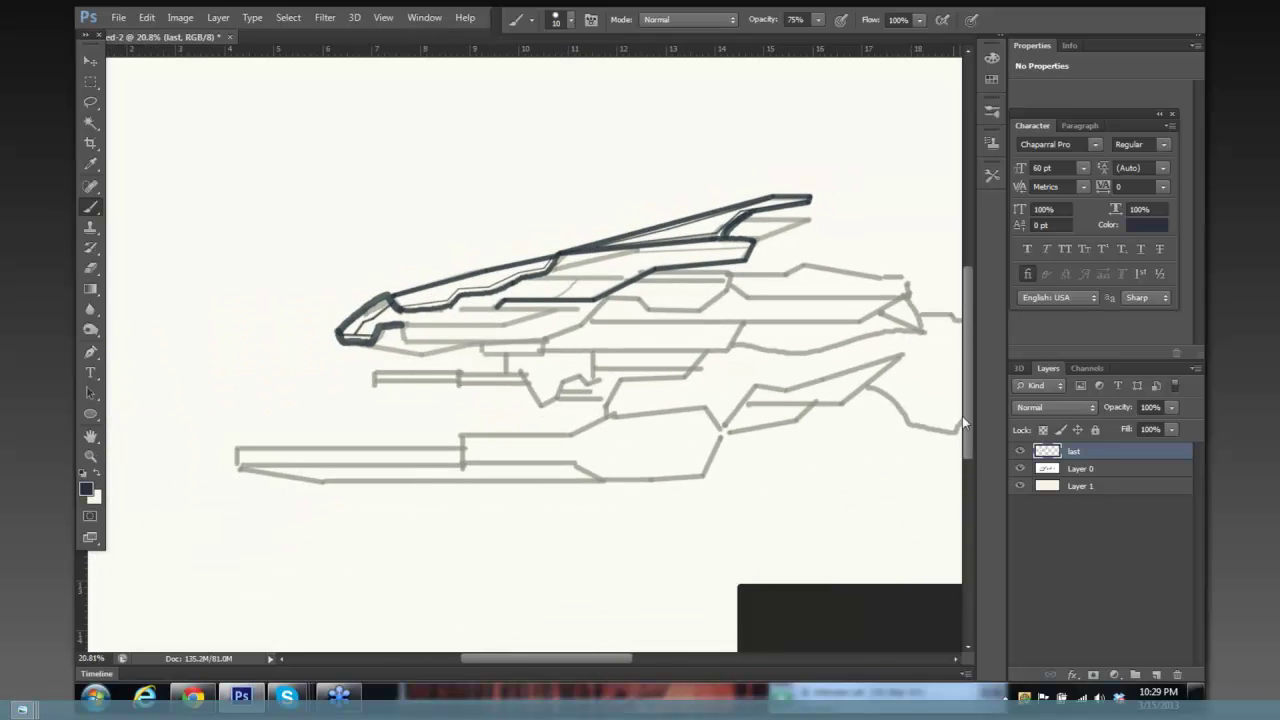
click(1020, 469)
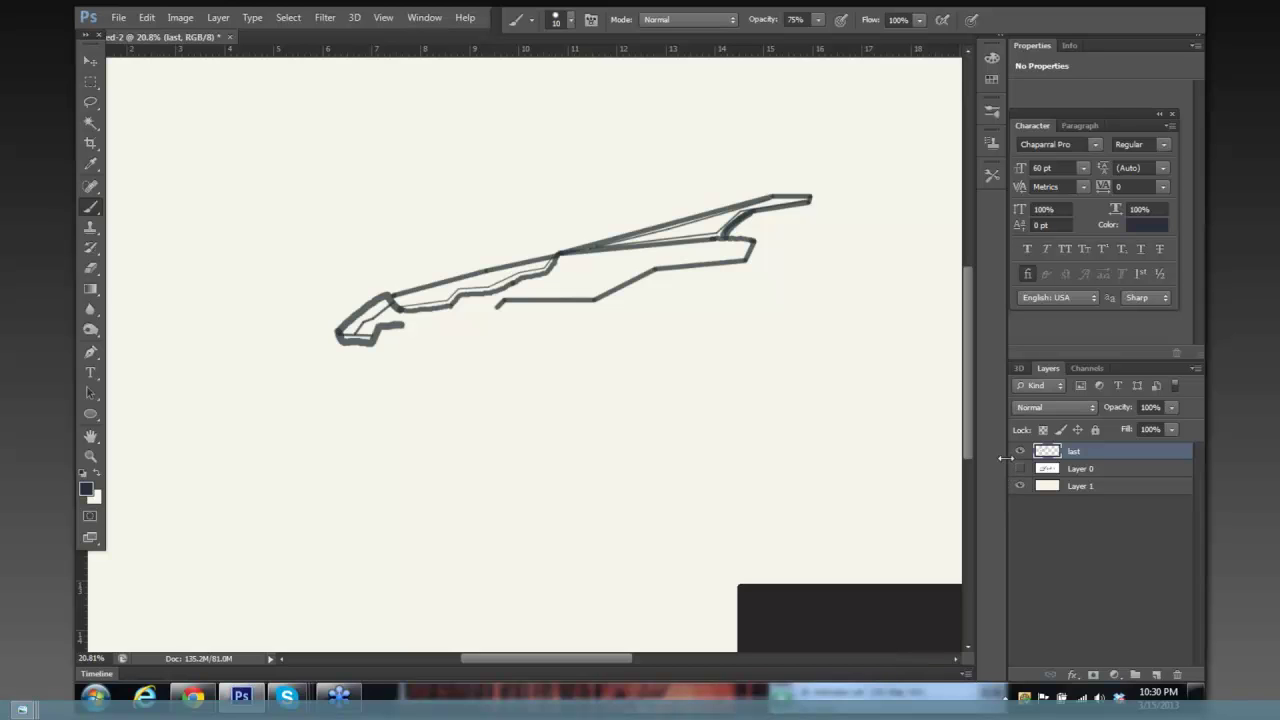
click(1020, 468)
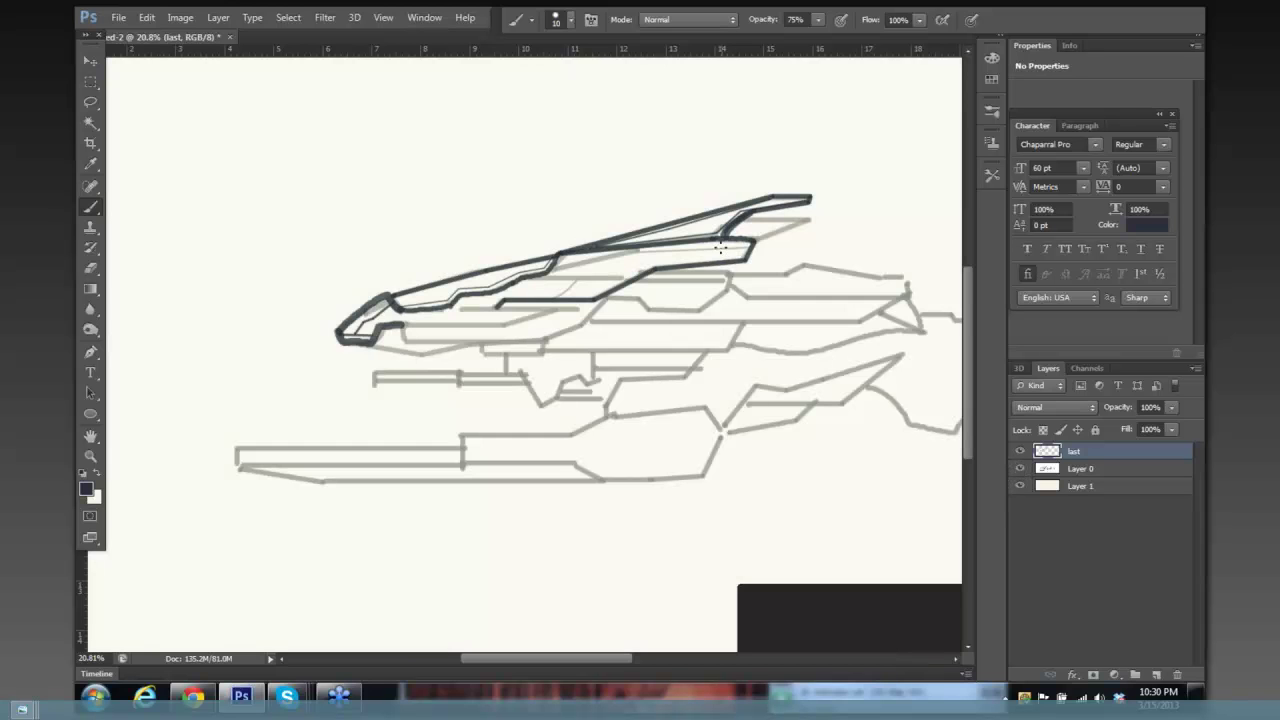
key(ctrl+space)
drag(740, 260, 765, 270)
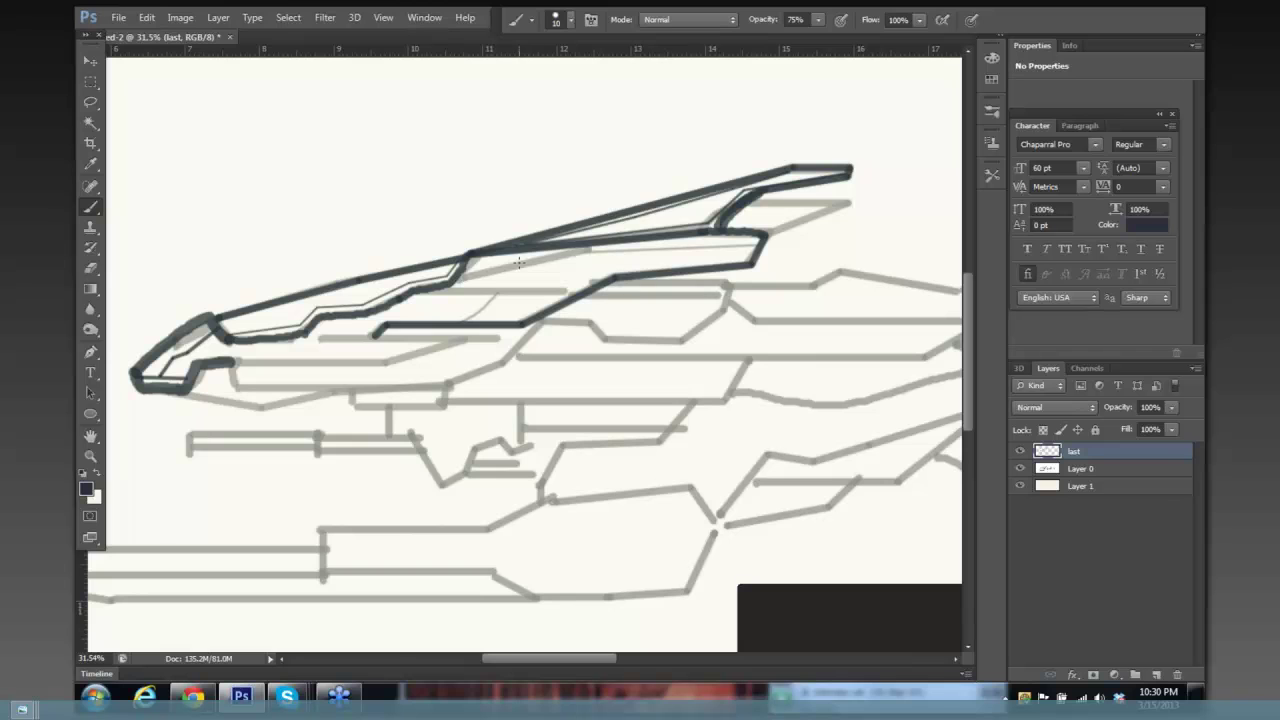
key(bracketright)
mouse_move(466, 256)
mouse_down()
mouse_move(605, 240)
mouse_move(547, 276)
mouse_move(547, 291)
mouse_up()
drag(572, 250, 574, 291)
drag(596, 247, 597, 288)
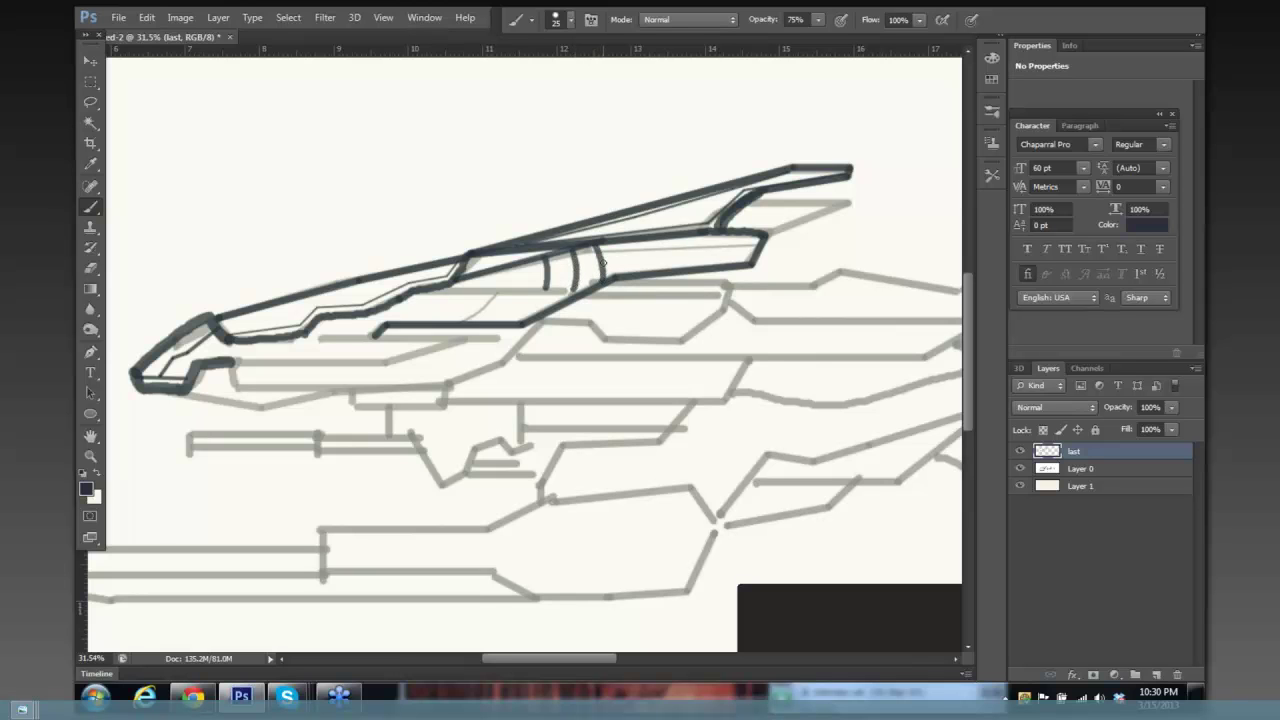
Reduce the brush to 7 px, draw thin stepped lines inside the panel's rear end, and check them with Layer 0 temporarily hidden.
key(bracketleft)
key(bracketleft)
key(bracketleft)
key(bracketleft)
key(bracketleft)
key(bracketleft)
drag(601, 260, 760, 240)
drag(670, 253, 744, 255)
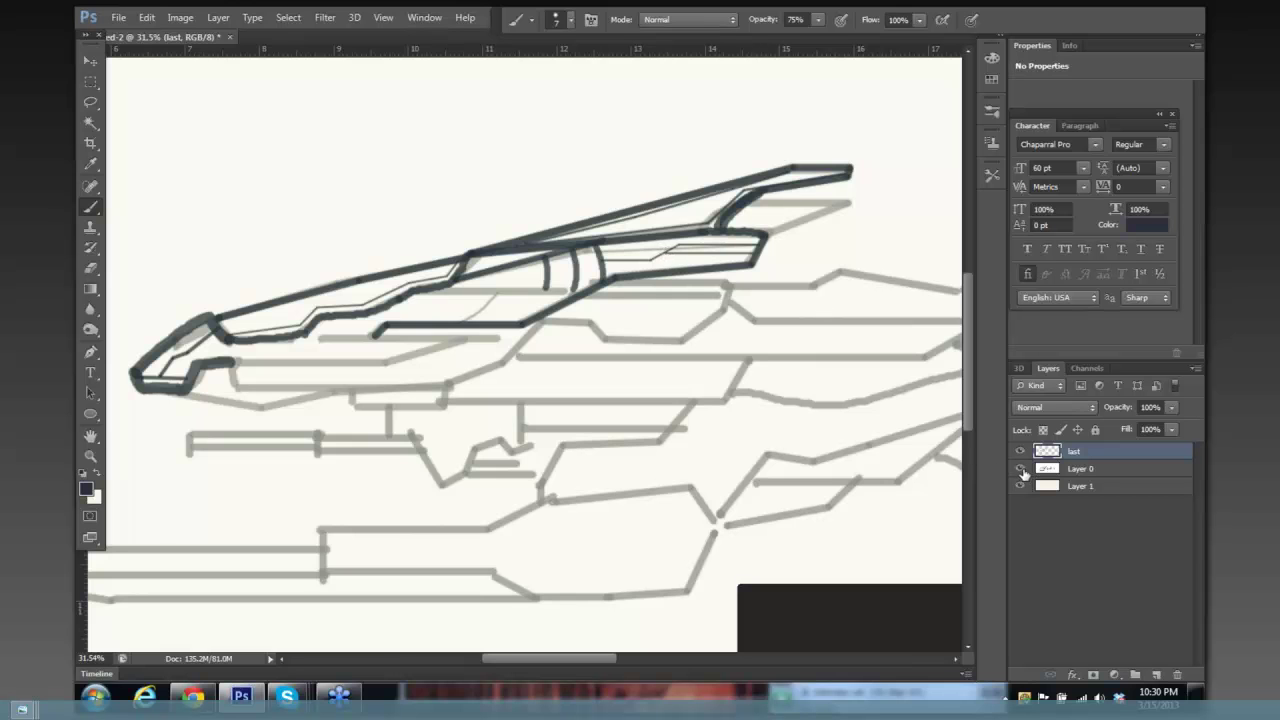
click(1020, 470)
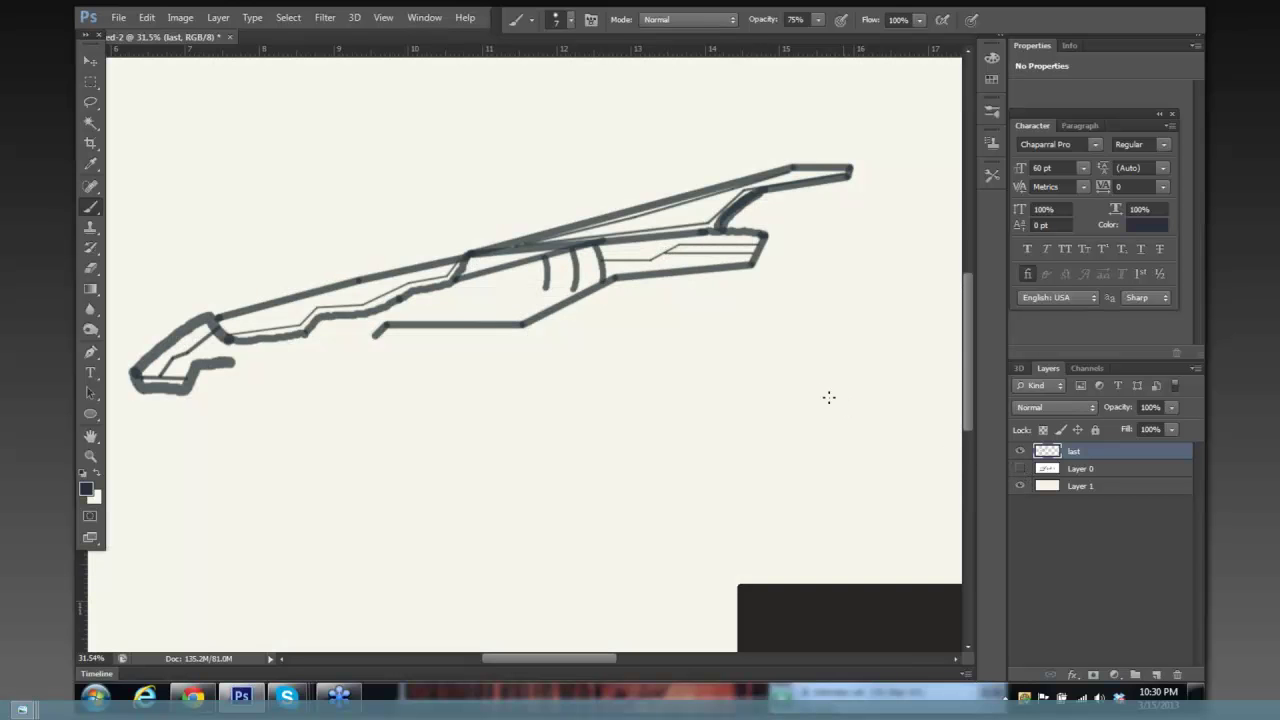
alt+scroll(811, 376, down, 3)
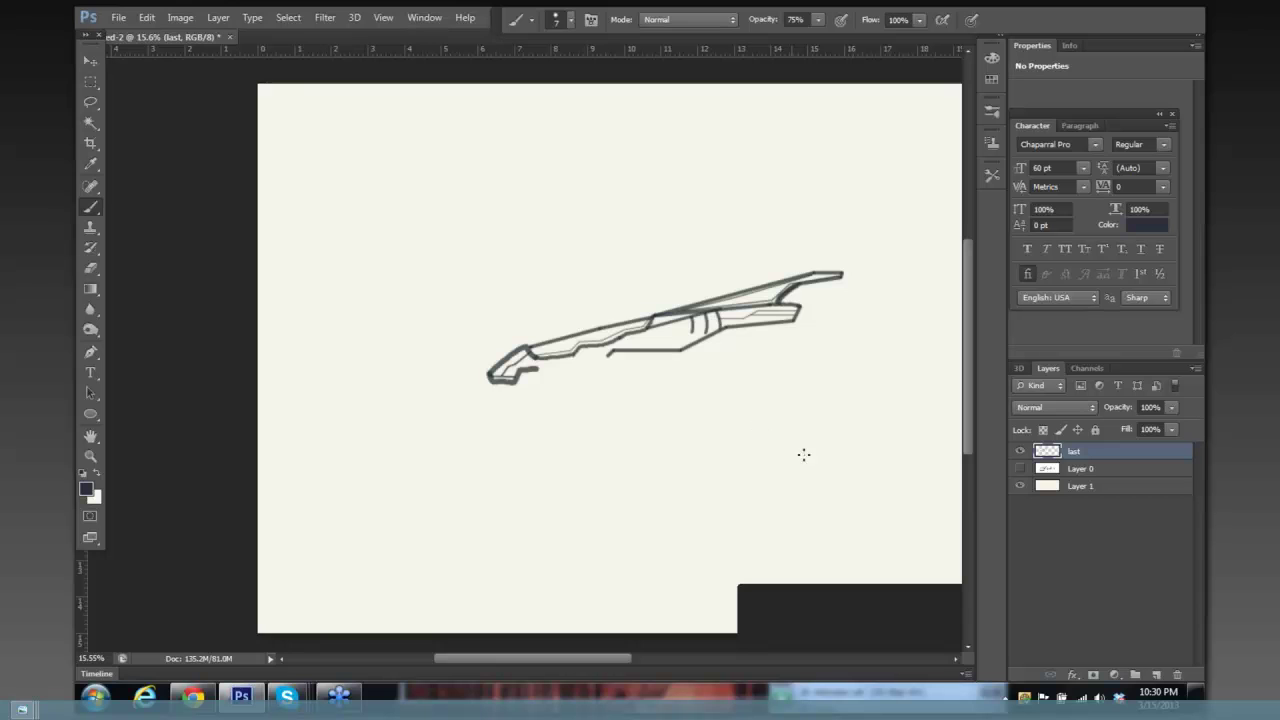
click(1020, 468)
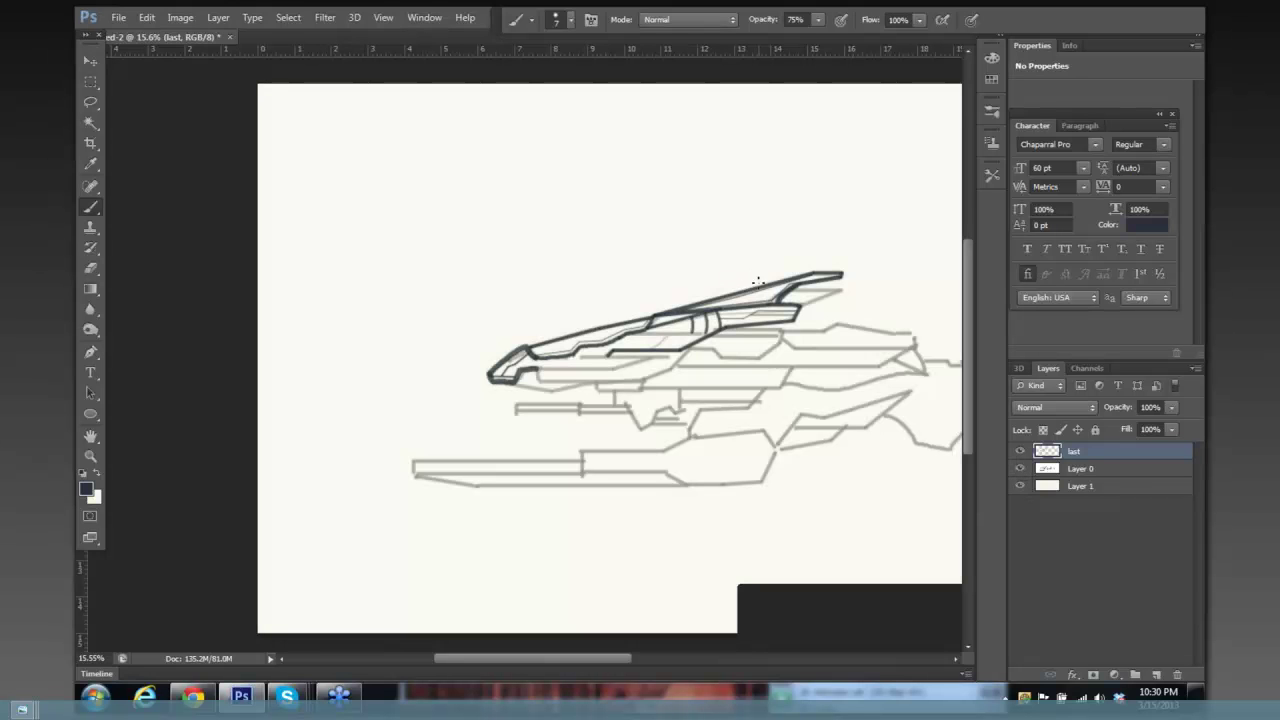
Trace the pointed inset on the front hull's side with a 20 px brush, including its stepped upper edge and inner lines.
mouse_move(754, 246)
mouse_down()
mouse_move(703, 242)
mouse_move(677, 200)
mouse_up()
scroll(714, 243, up, 3)
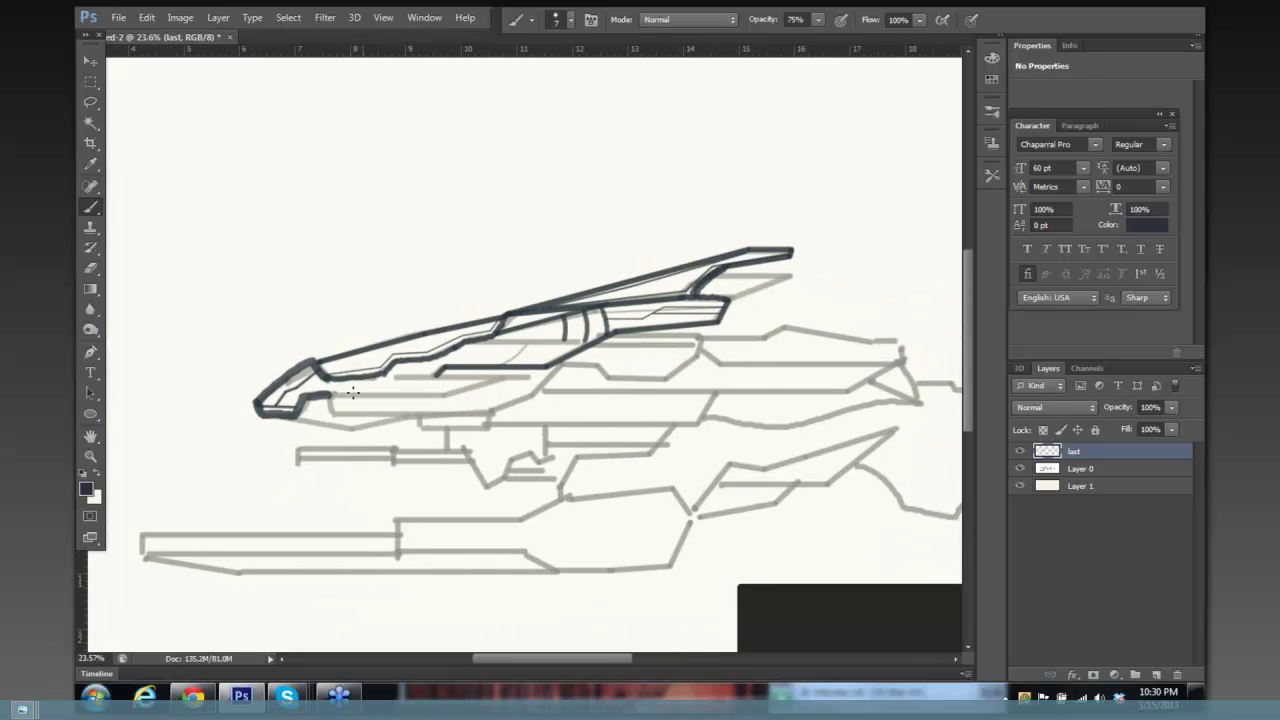
key(bracketright)
key(bracketright)
drag(337, 393, 440, 375)
key(bracketleft)
drag(406, 386, 485, 380)
mouse_move(401, 393)
mouse_down()
mouse_move(462, 385)
mouse_move(438, 374)
mouse_move(515, 374)
mouse_up()
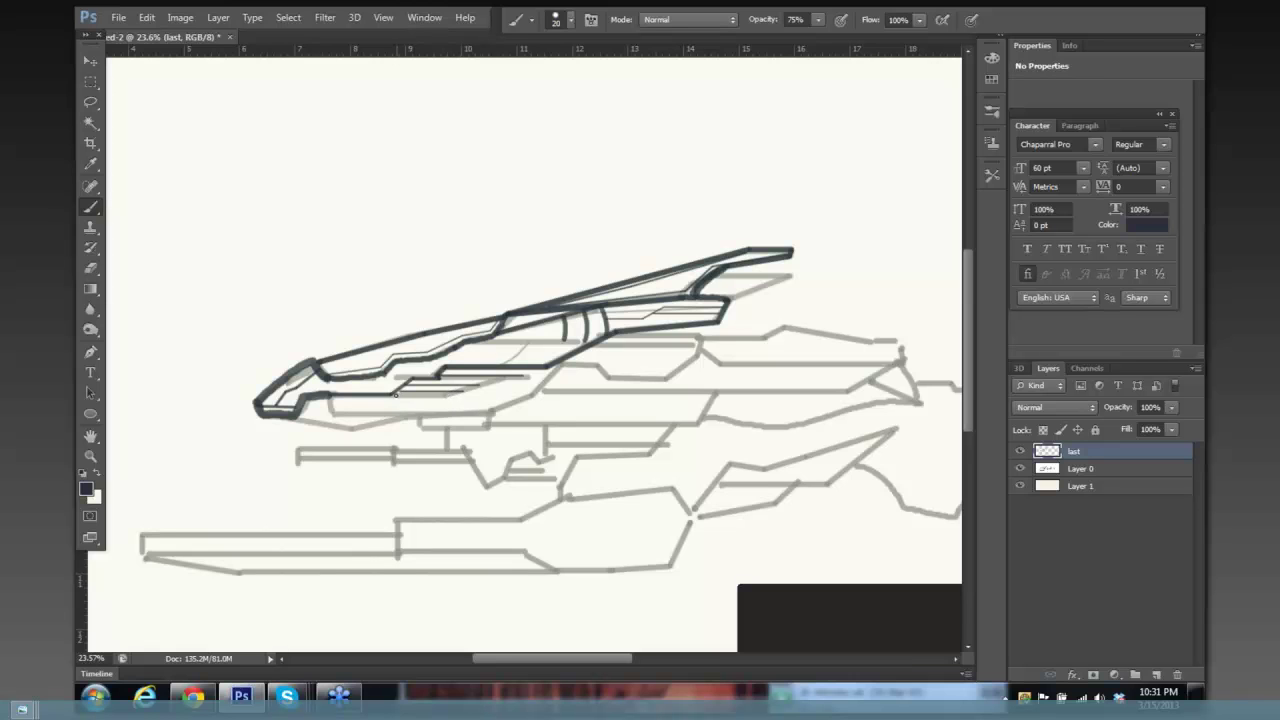
drag(392, 397, 449, 398)
shift+click(526, 376)
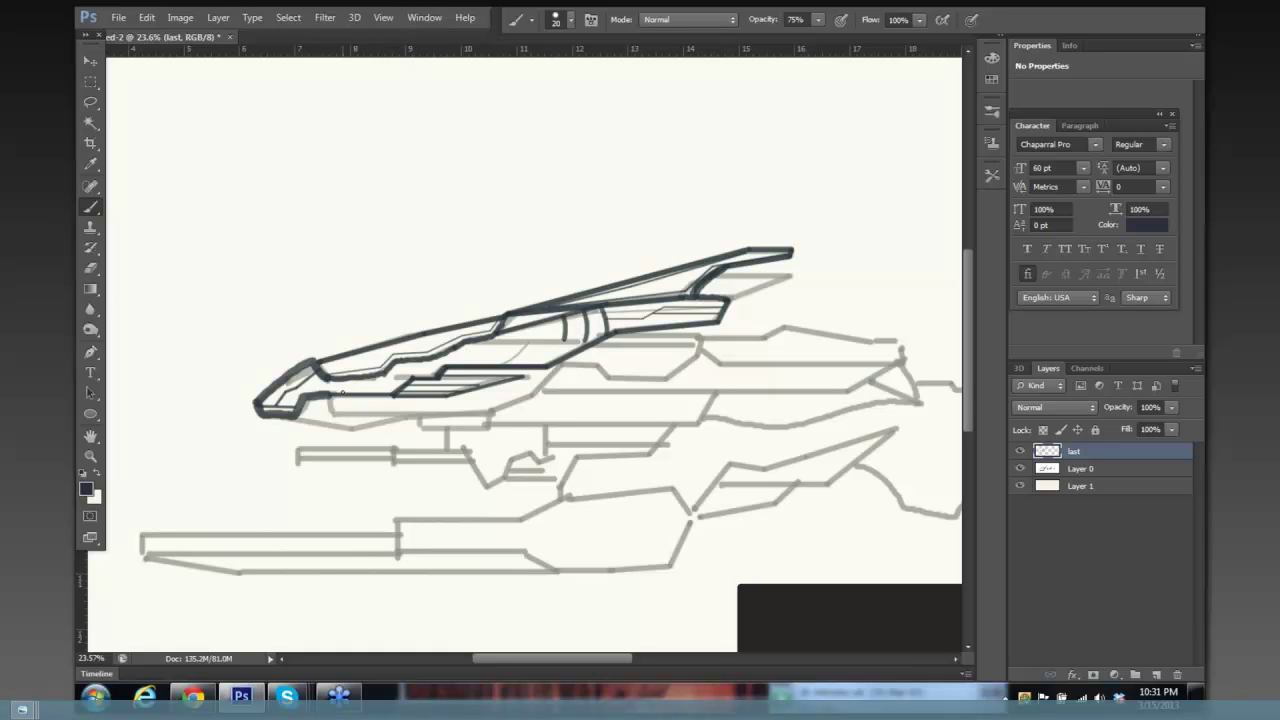
Trace the front hull's lower outline and add the small raised block, nose crossbars, boxed round port and underside strip.
mouse_move(345, 387)
mouse_down()
mouse_move(377, 386)
mouse_move(340, 412)
mouse_move(492, 410)
mouse_move(535, 393)
mouse_move(560, 361)
mouse_up()
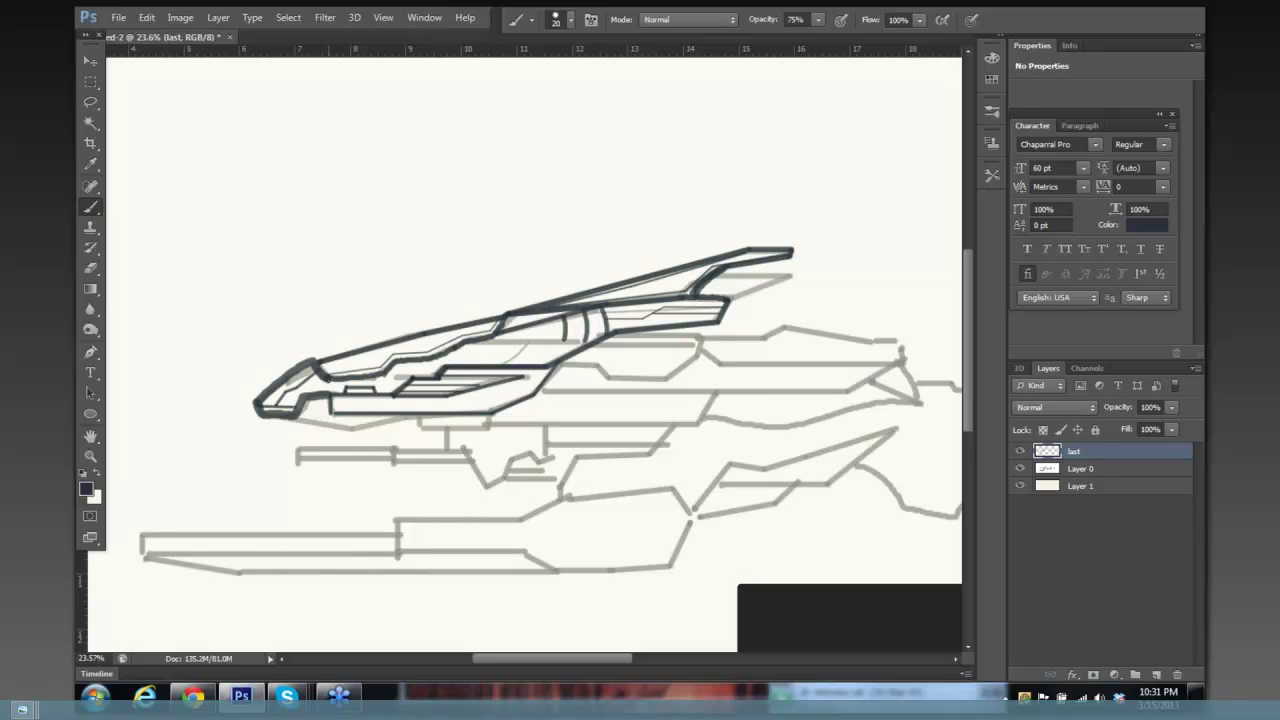
mouse_move(390, 371)
mouse_down()
mouse_move(330, 381)
mouse_move(456, 348)
mouse_up()
drag(281, 392, 302, 380)
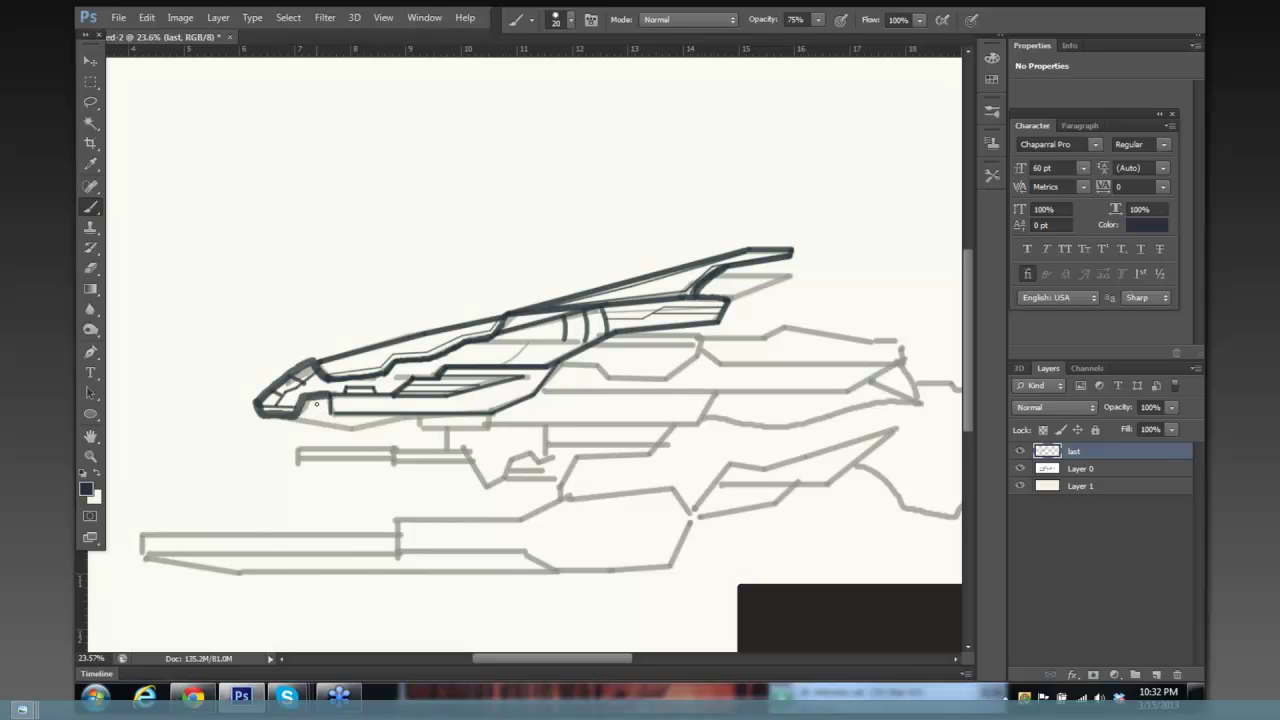
drag(311, 406, 336, 416)
drag(313, 421, 422, 416)
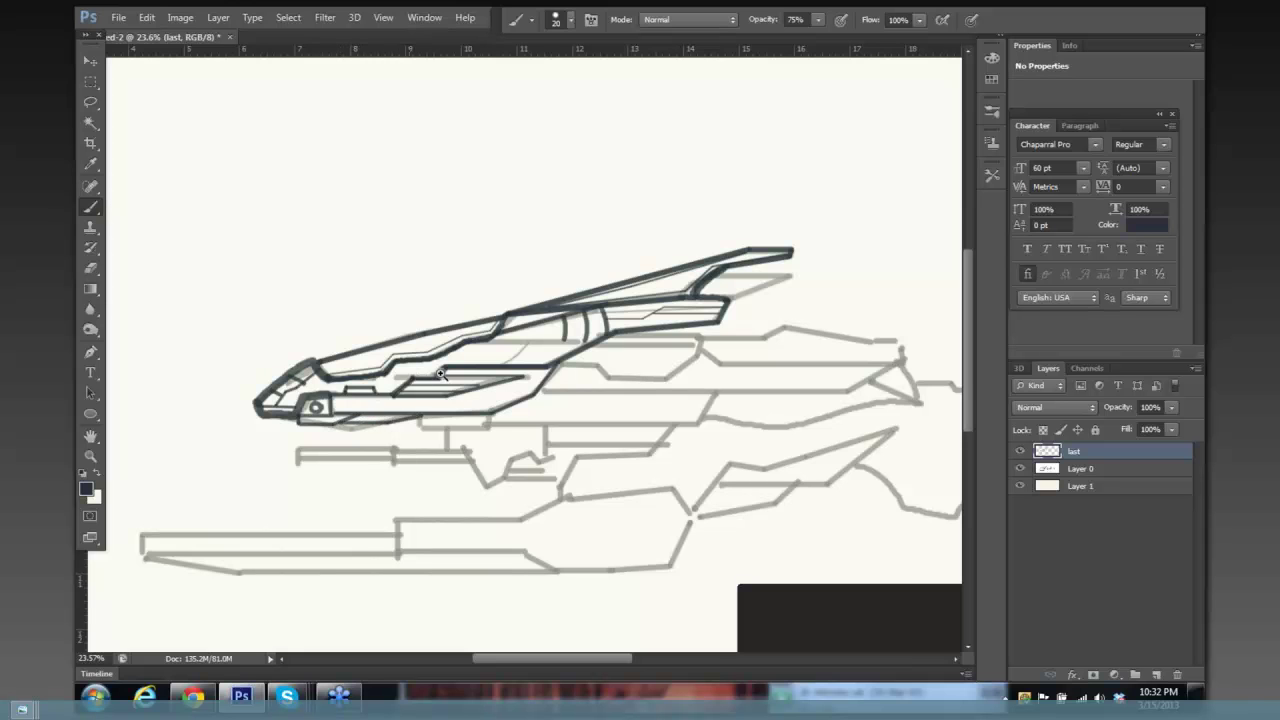
Reduce the brush to 7 px and draw thin dividers below the round port and thin lines along the lower hull.
scroll(417, 371, up, 3)
scroll(430, 284, down, 2)
scroll(434, 278, up, 1)
key(bracketleft)
key(bracketleft)
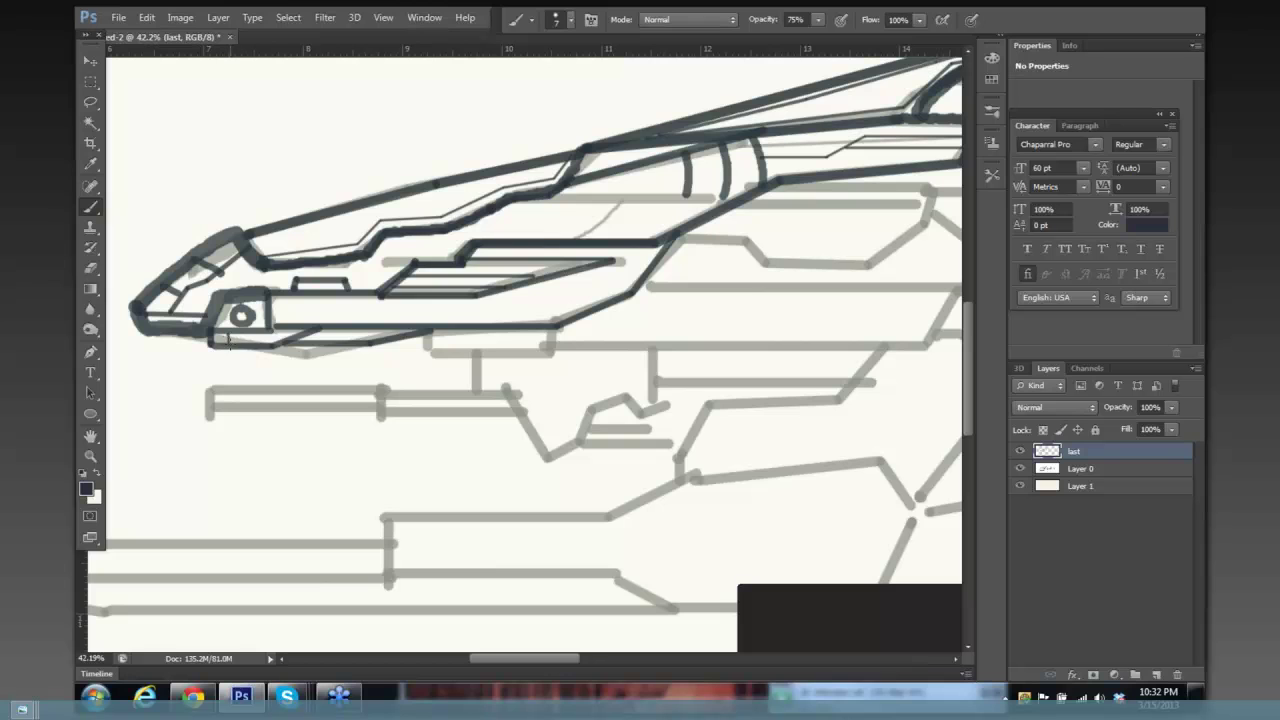
mouse_move(248, 336)
mouse_down()
mouse_move(274, 311)
mouse_move(306, 302)
mouse_move(588, 294)
mouse_up()
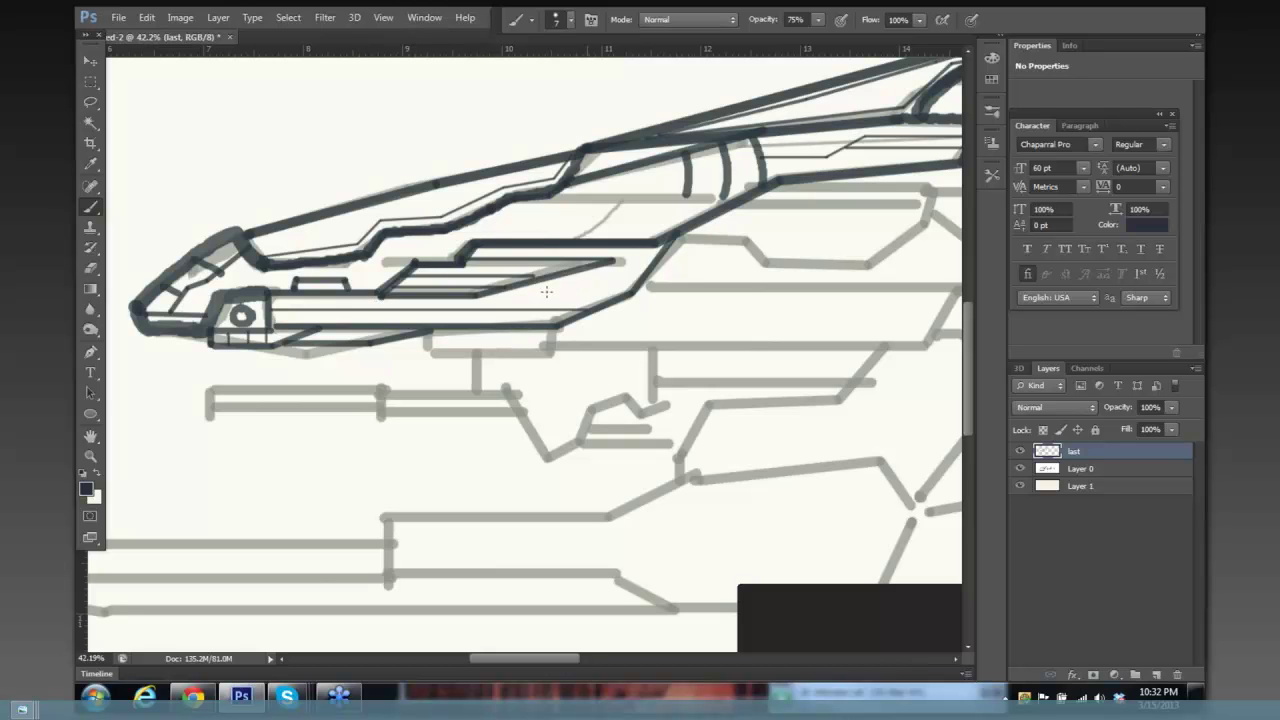
drag(272, 318, 562, 320)
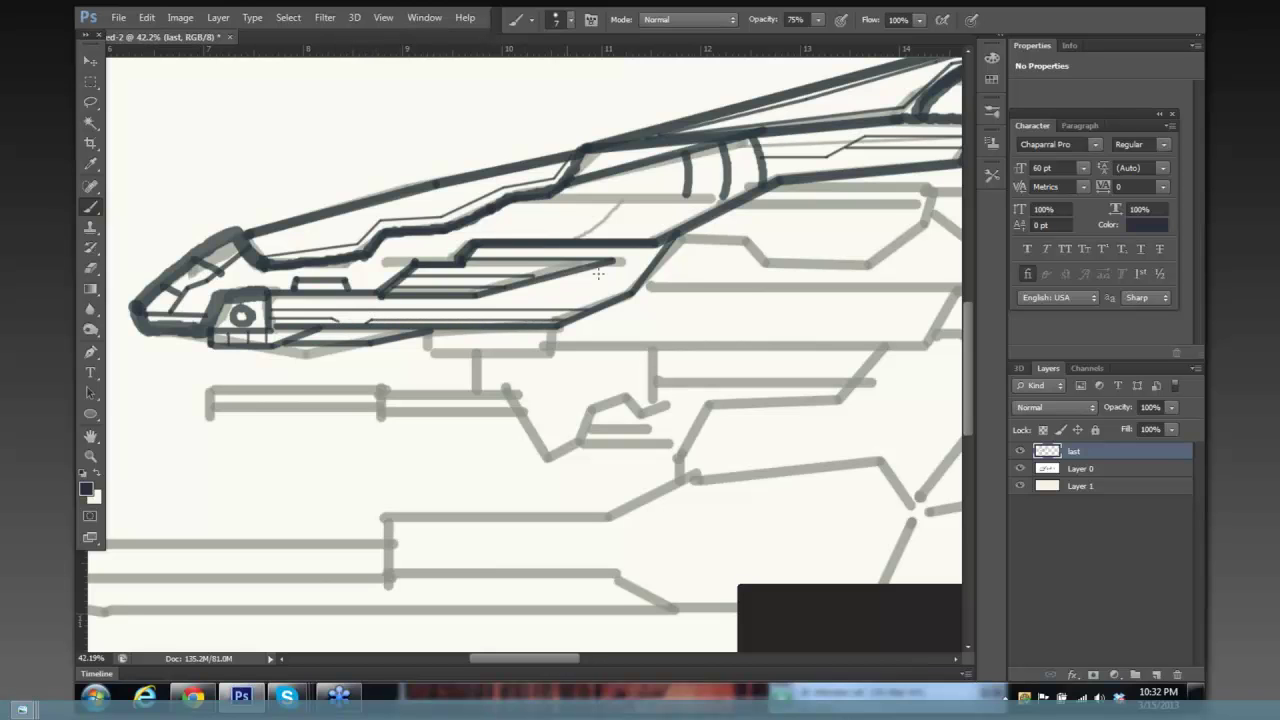
Draw thin angled panel lines at the front hull's rear lower corner and check the line art with Layer 0 temporarily hidden.
drag(642, 273, 597, 273)
shift+click(573, 309)
drag(610, 282, 610, 300)
scroll(734, 297, down, 4)
drag(692, 277, 604, 282)
click(1020, 468)
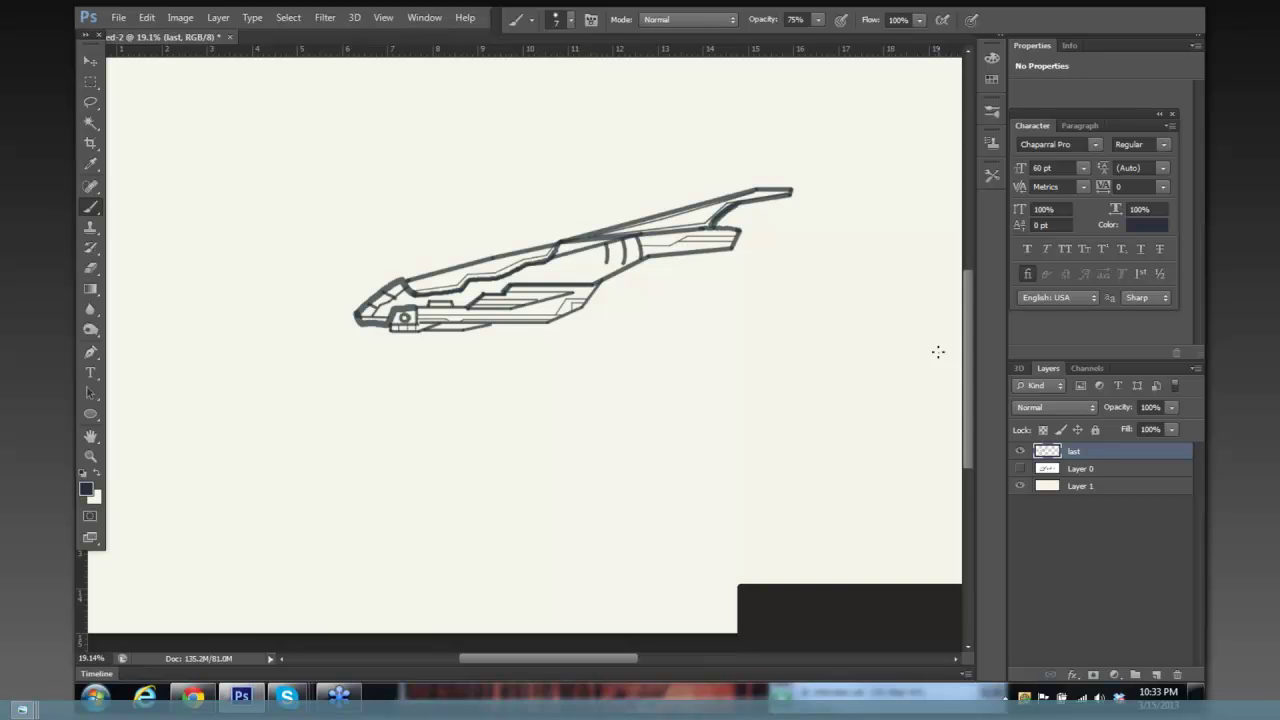
click(1020, 468)
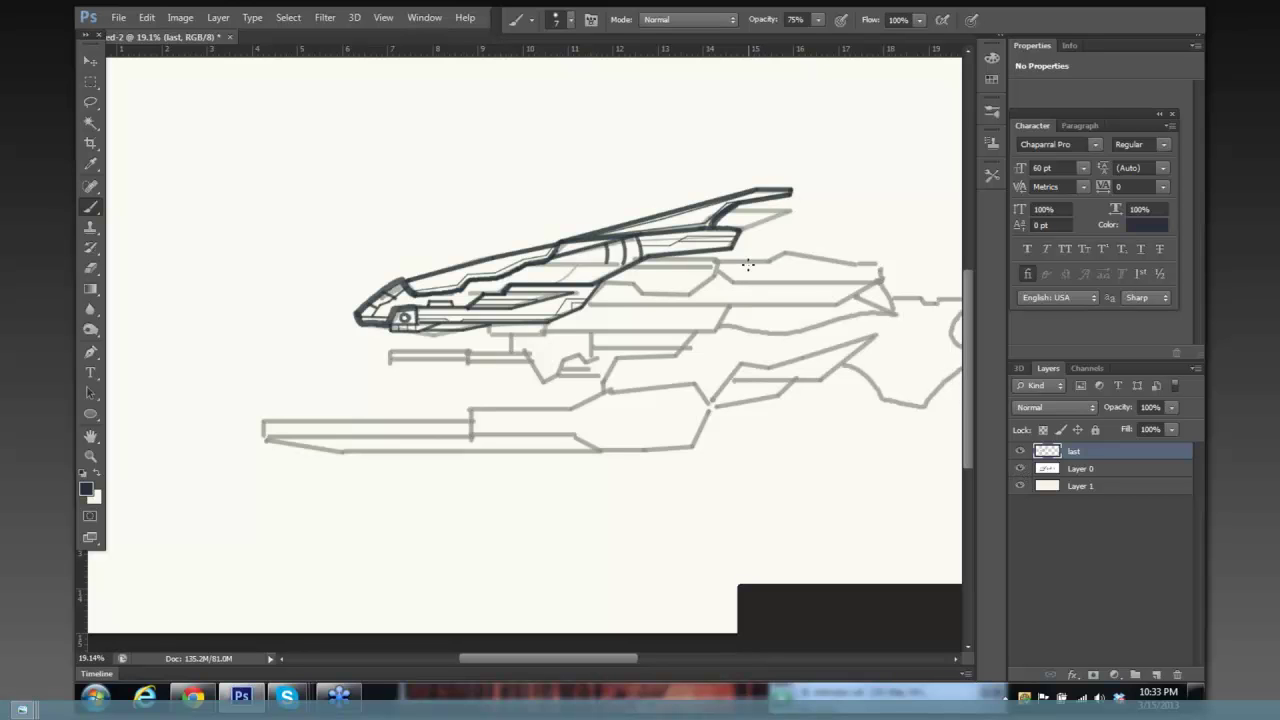
Set the brush to 25 px and trace the rear fuselage's top edge, the dipped recess and the blunt rear end.
drag(753, 252, 647, 202)
scroll(647, 202, up, 2)
key(ctrl+r)
key(bracketright)
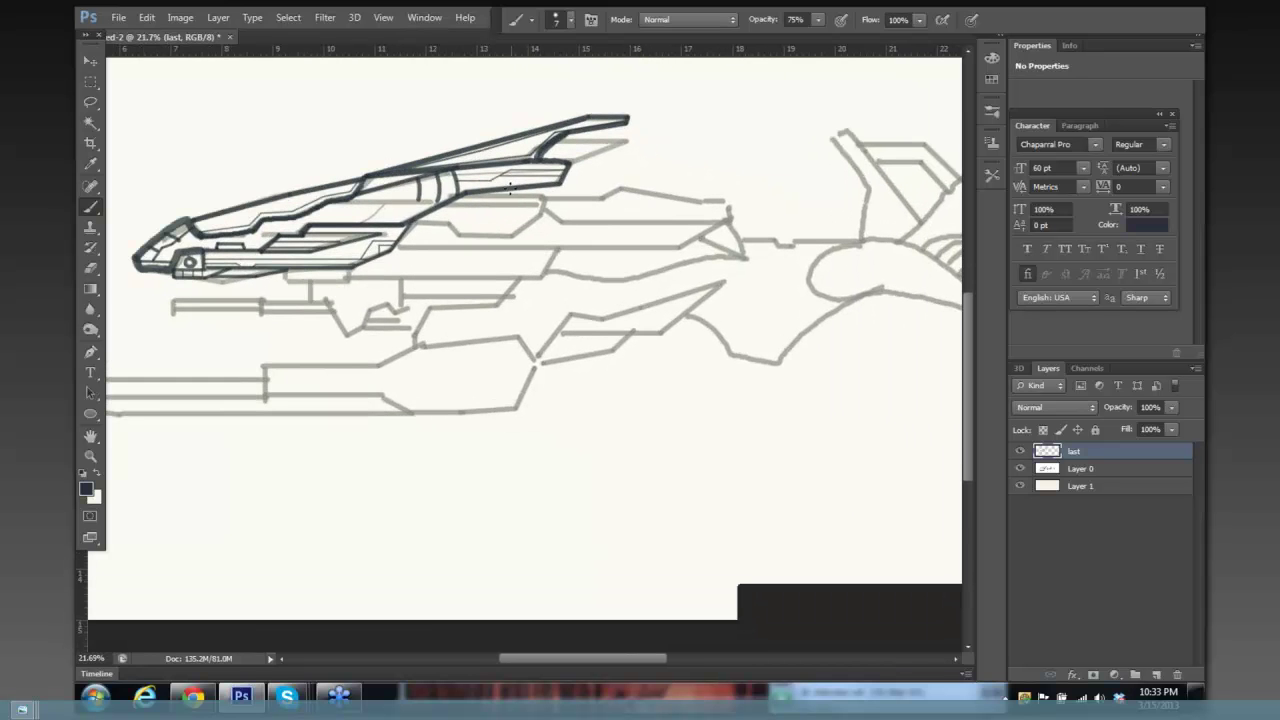
key(bracketright)
mouse_move(456, 196)
mouse_down()
mouse_move(542, 197)
mouse_move(564, 220)
mouse_move(611, 224)
mouse_move(666, 199)
mouse_move(725, 200)
mouse_move(730, 220)
mouse_up()
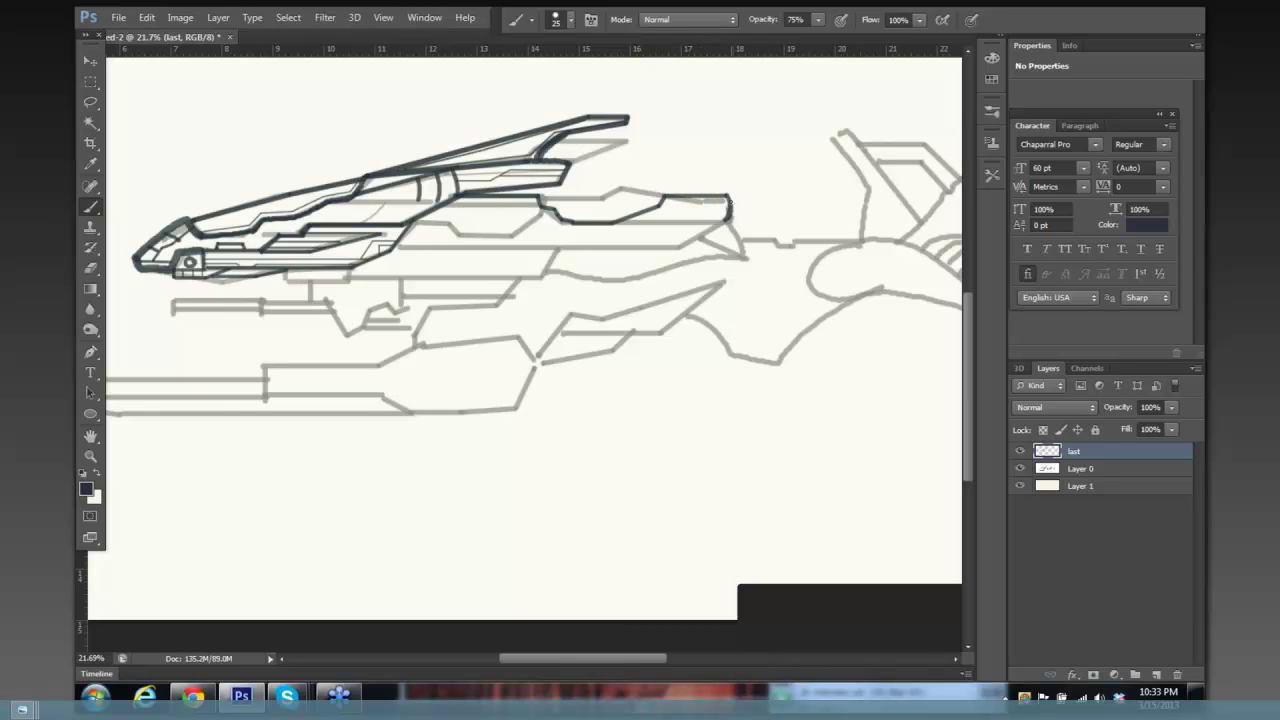
Redraw the rear end cap with a short inner line and trace the raised top edge above the recess with straight lines.
key(ctrl+z)
drag(727, 196, 730, 219)
drag(727, 203, 711, 205)
drag(540, 199, 602, 200)
shift+click(628, 188)
shift+click(658, 196)
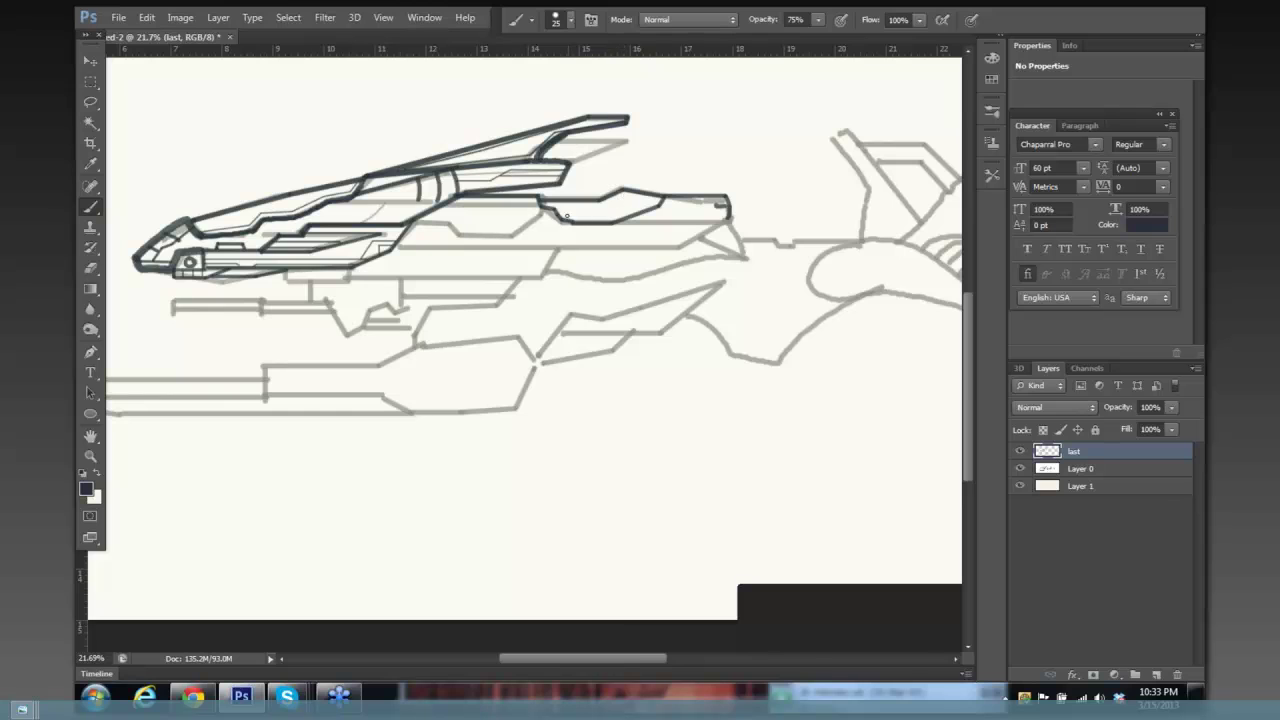
Add the recess's inner lines, the mid-fuselage panel with its slot and vents, and the long lower edge, and hide Layer 0.
mouse_move(562, 218)
mouse_down()
mouse_move(647, 205)
mouse_move(726, 219)
mouse_move(679, 221)
mouse_move(647, 249)
mouse_move(397, 265)
mouse_move(417, 224)
mouse_move(511, 237)
mouse_move(543, 212)
mouse_move(514, 242)
mouse_move(459, 247)
mouse_move(494, 215)
mouse_move(505, 224)
mouse_move(461, 215)
mouse_move(484, 198)
mouse_move(537, 195)
mouse_up()
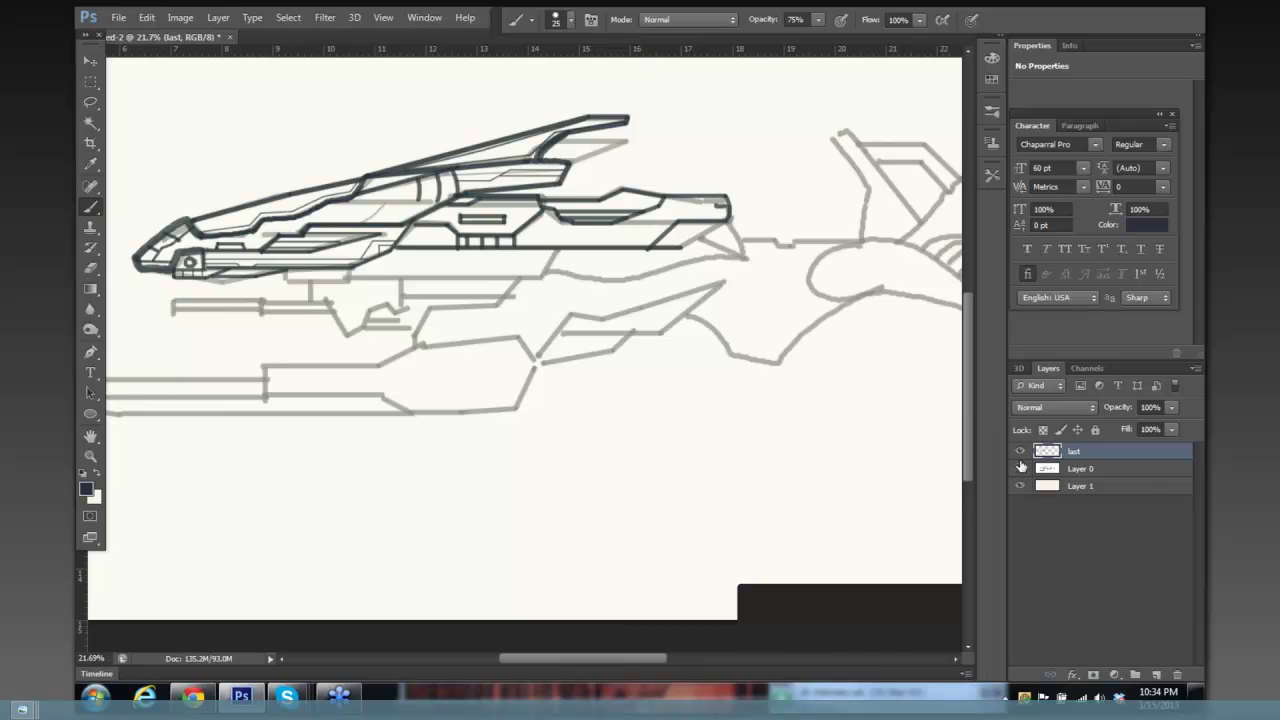
click(1020, 468)
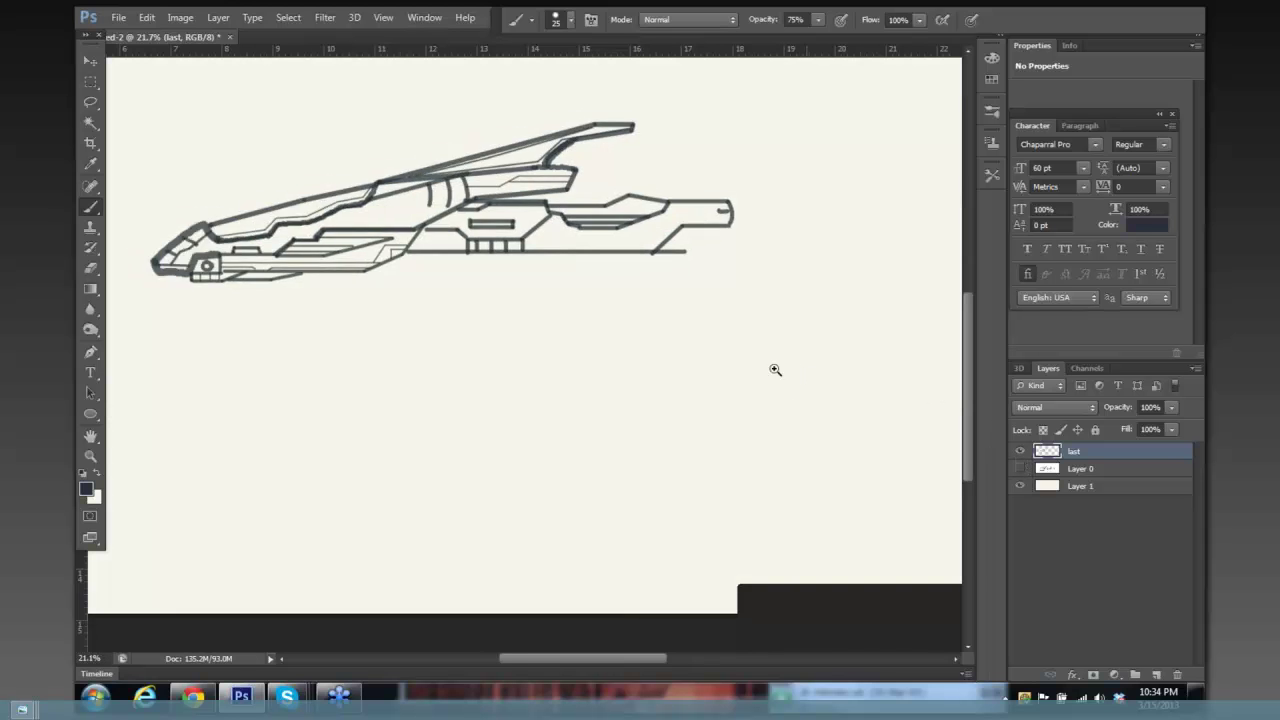
scroll(777, 369, down, 2)
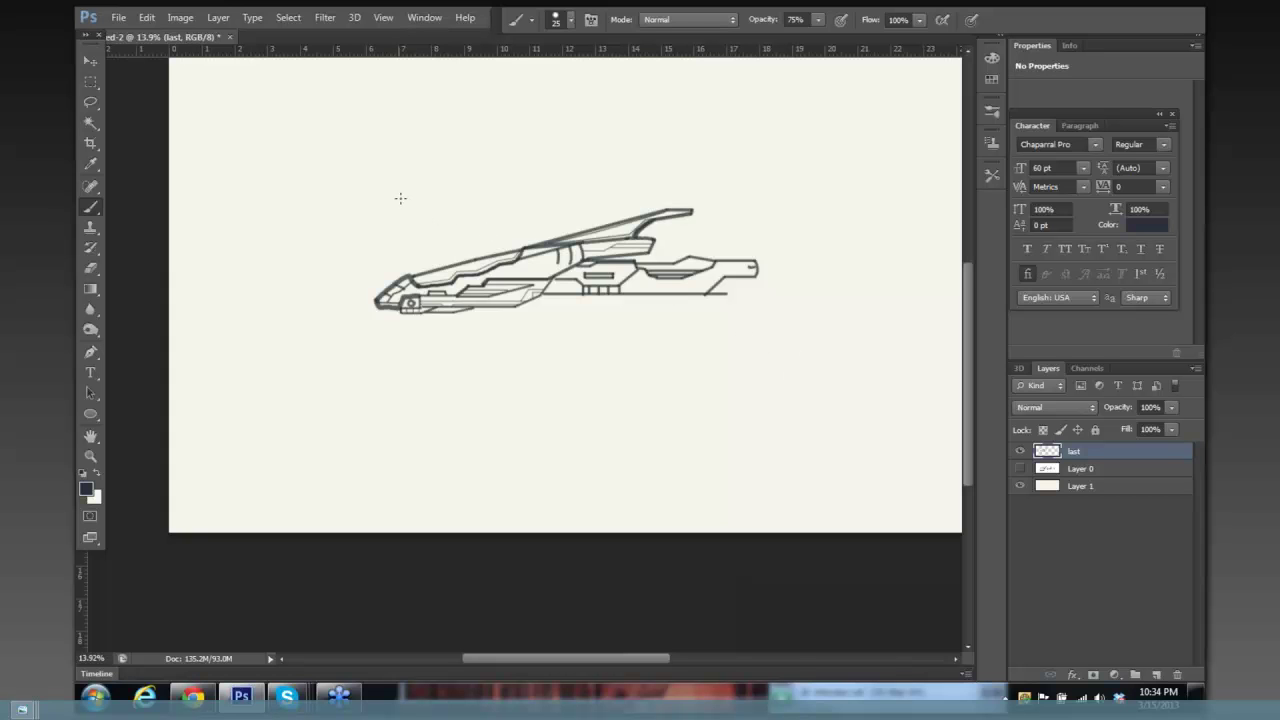
Erase the nose's rough outer edge with an 80 px eraser and redraw the nose and front top edge with the 25 px brush.
key(e)
mouse_move(443, 191)
mouse_down()
mouse_move(480, 189)
mouse_move(457, 174)
mouse_move(325, 300)
mouse_up()
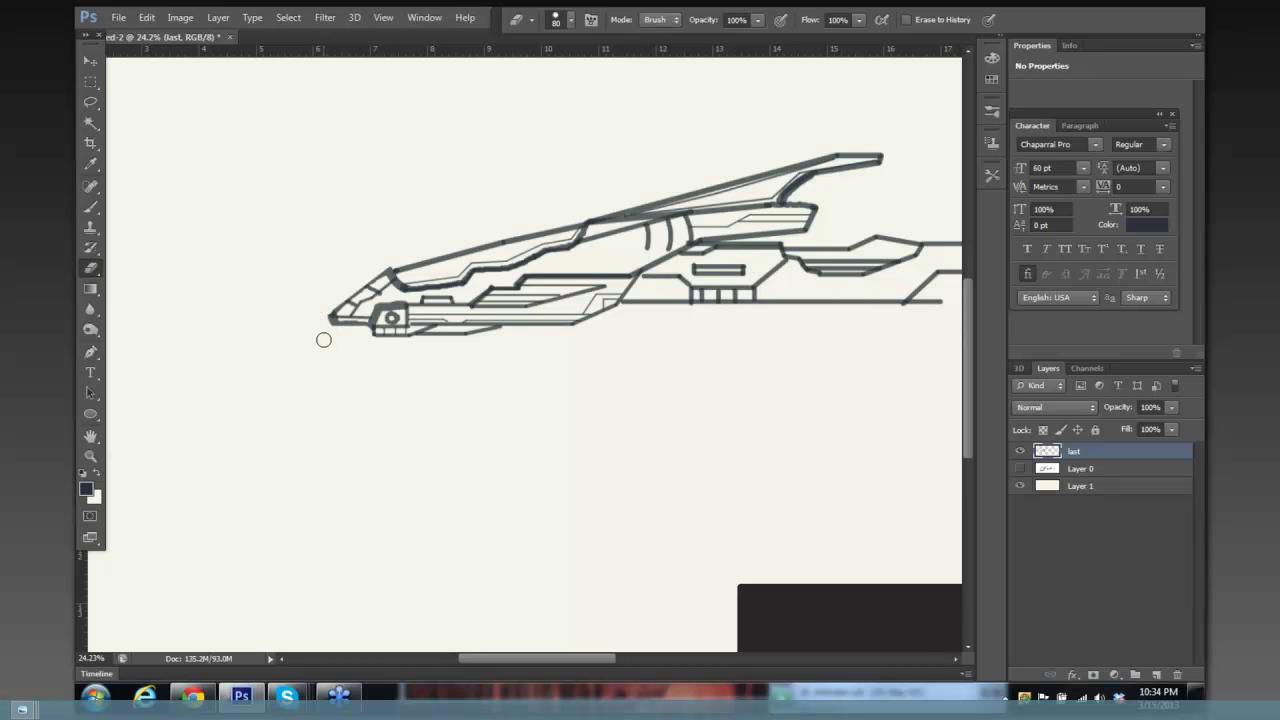
key(b)
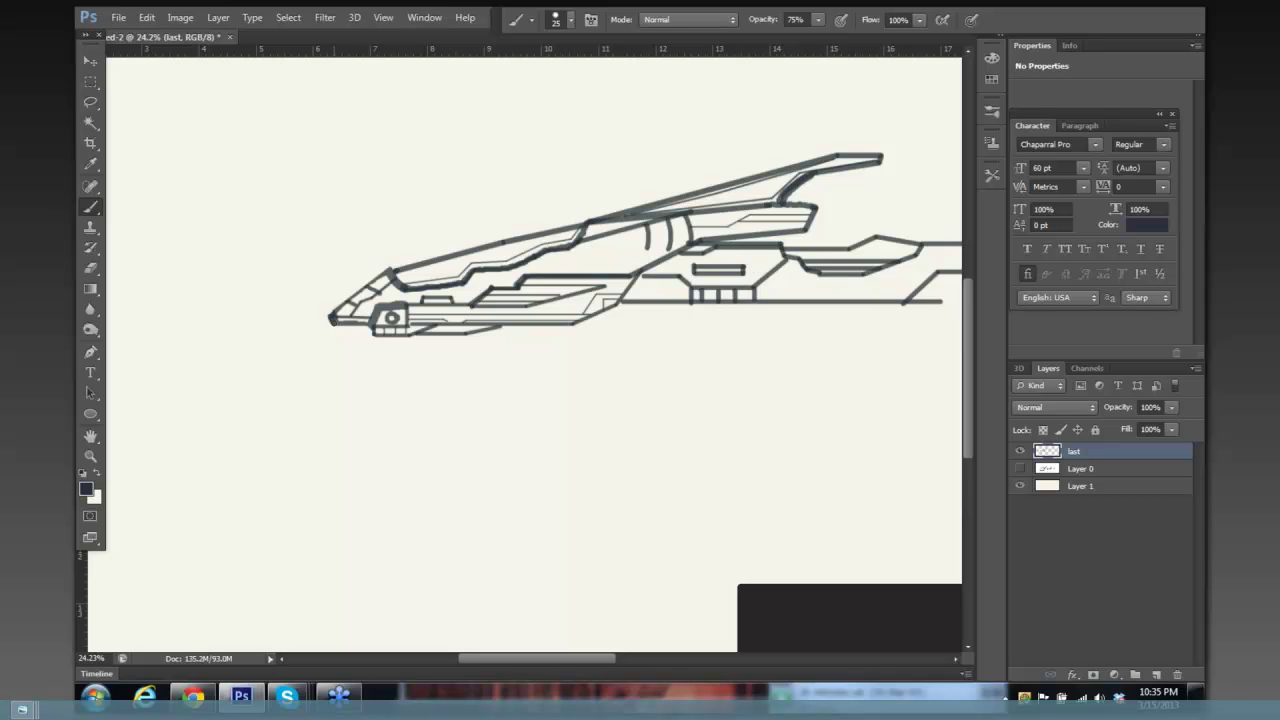
drag(338, 323, 372, 324)
mouse_move(330, 316)
mouse_down()
mouse_move(391, 269)
mouse_move(409, 289)
mouse_move(584, 223)
mouse_up()
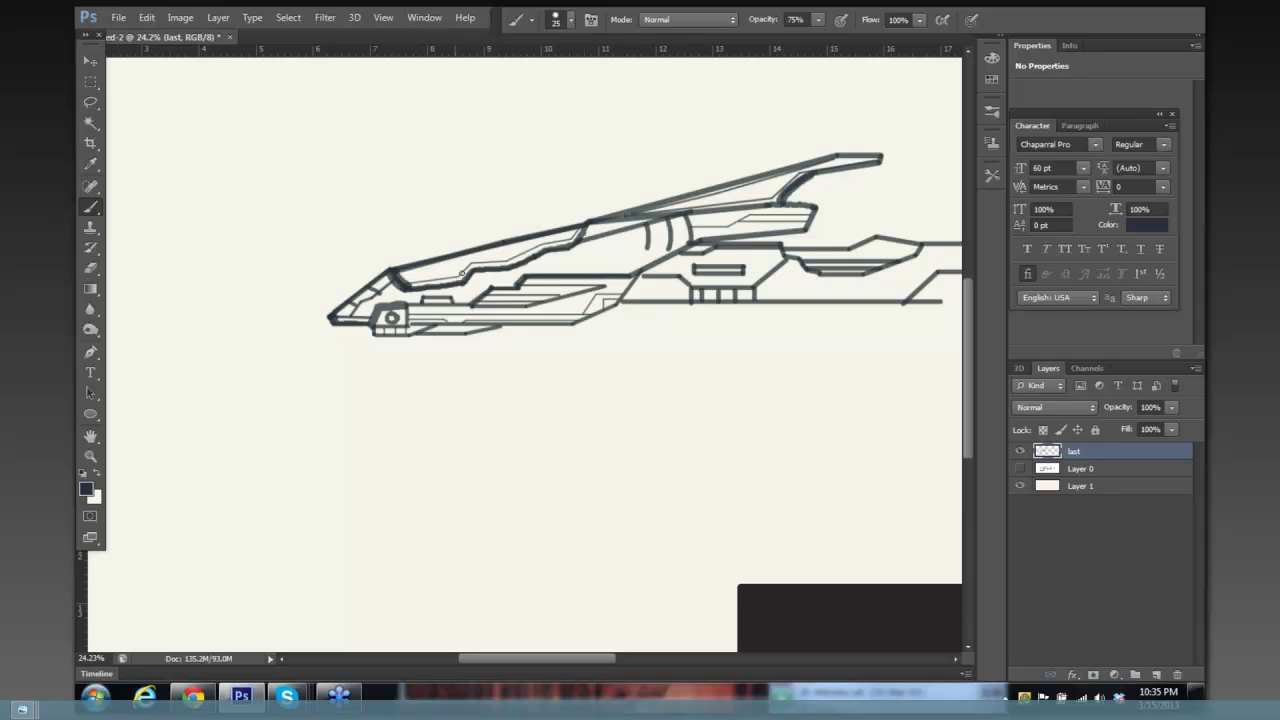
Set the eraser to 20 px and thin the heavy zigzag line along the front upper panel's lower edge.
scroll(480, 262, up, 4)
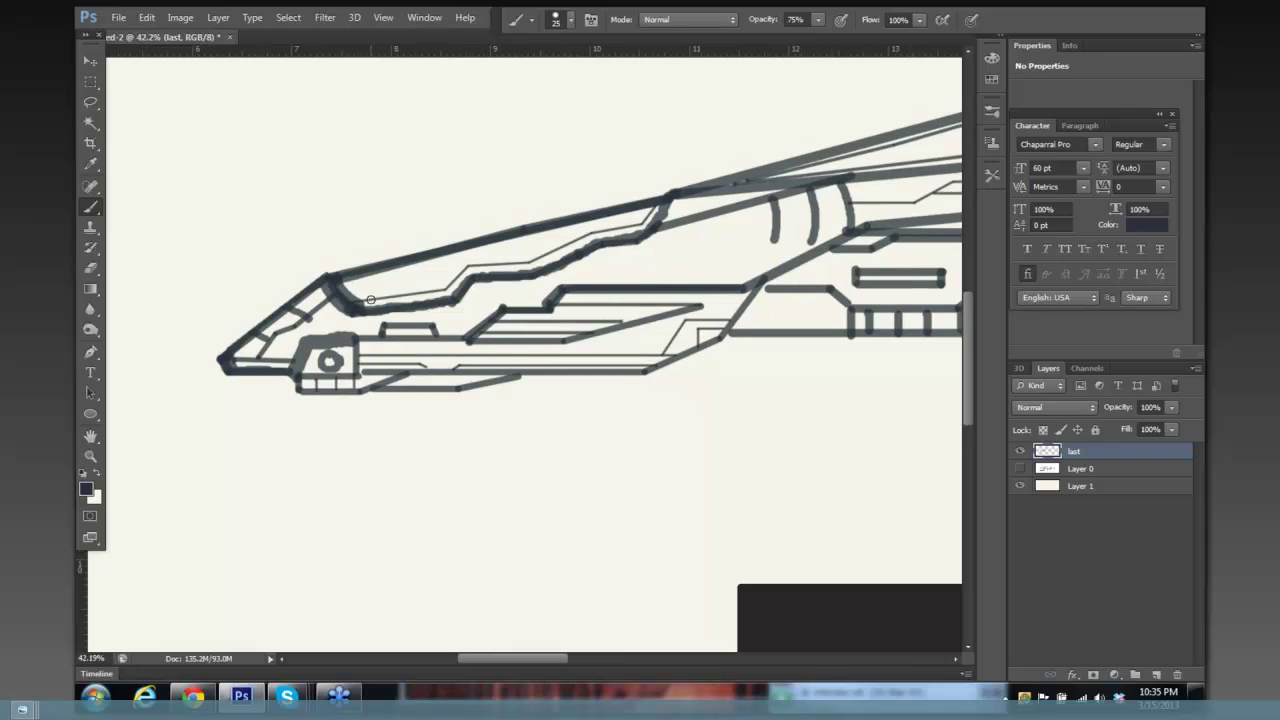
key(e)
key(bracketleft)
key(bracketleft)
key(bracketleft)
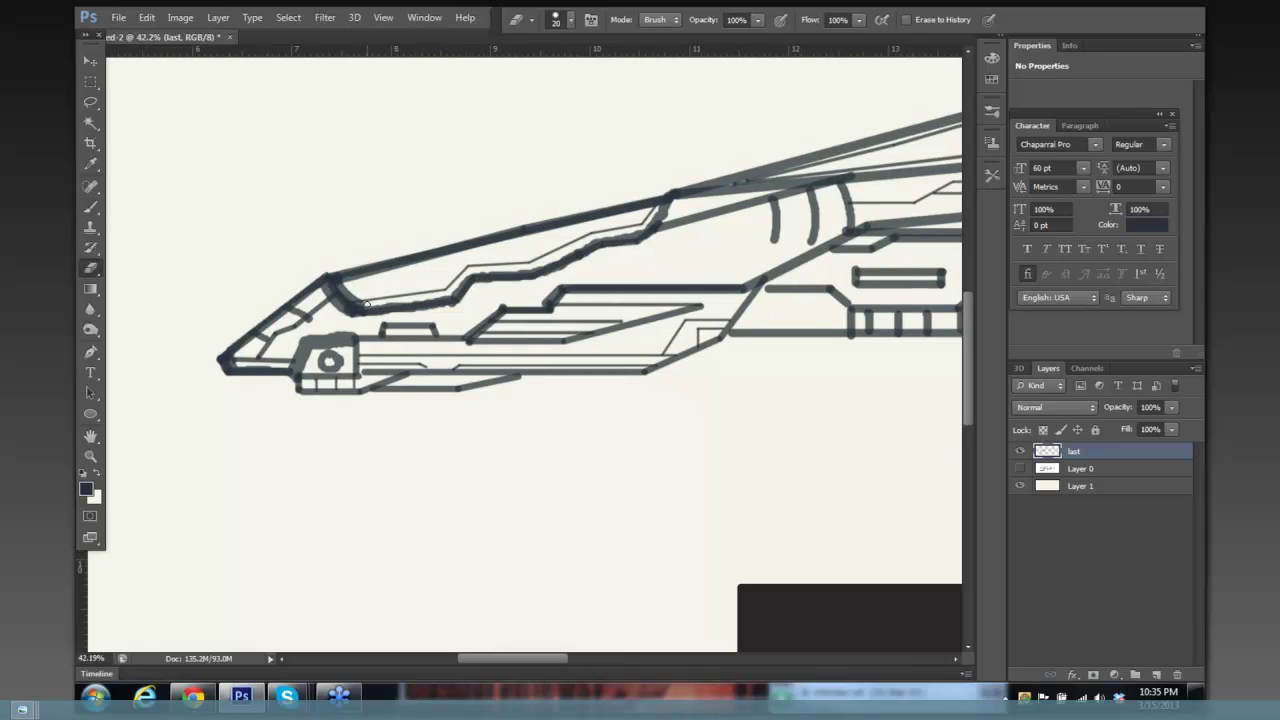
mouse_move(367, 304)
mouse_down()
mouse_move(450, 294)
mouse_move(477, 266)
mouse_move(534, 264)
mouse_up()
drag(590, 238, 640, 231)
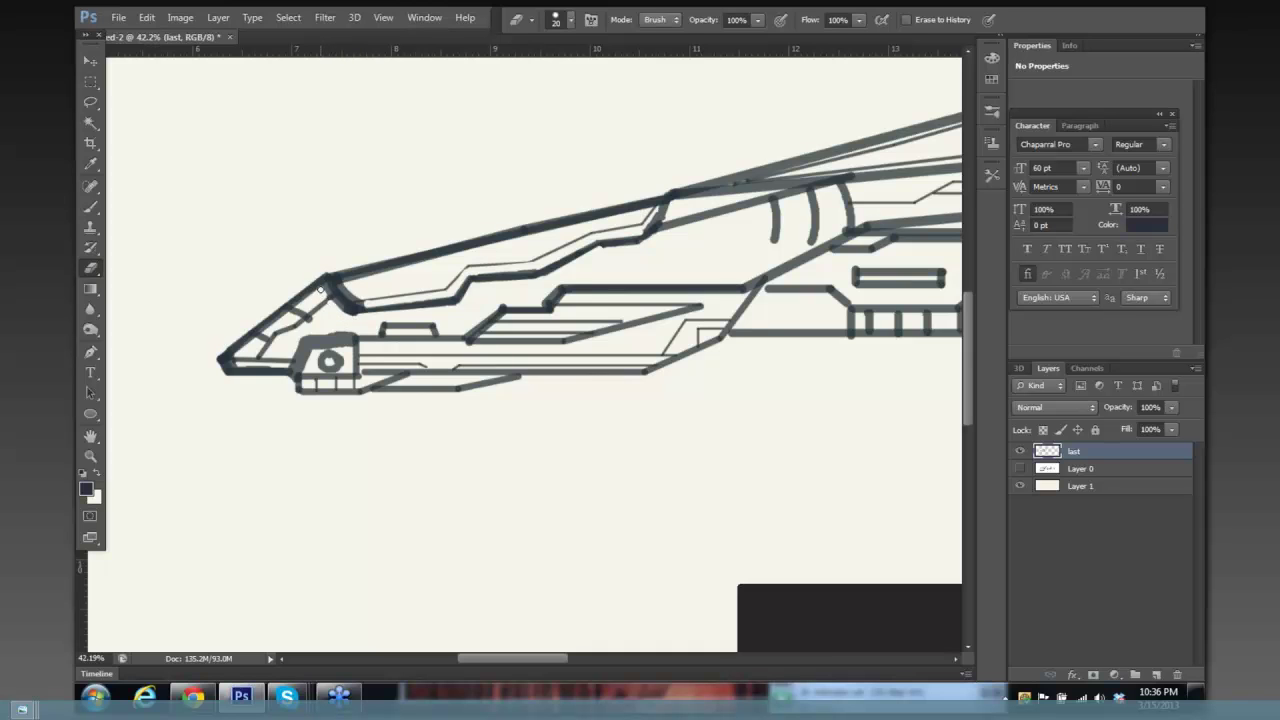
scroll(650, 300, down, 3)
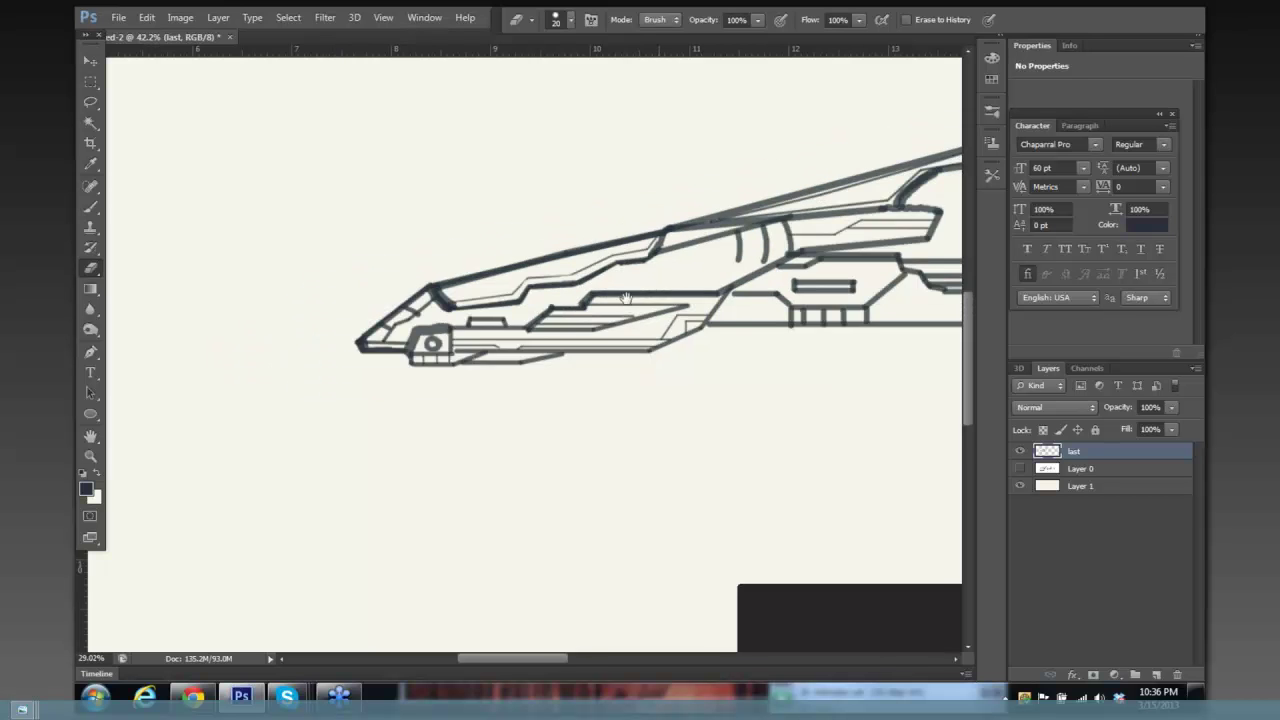
scroll(656, 228, down, 3)
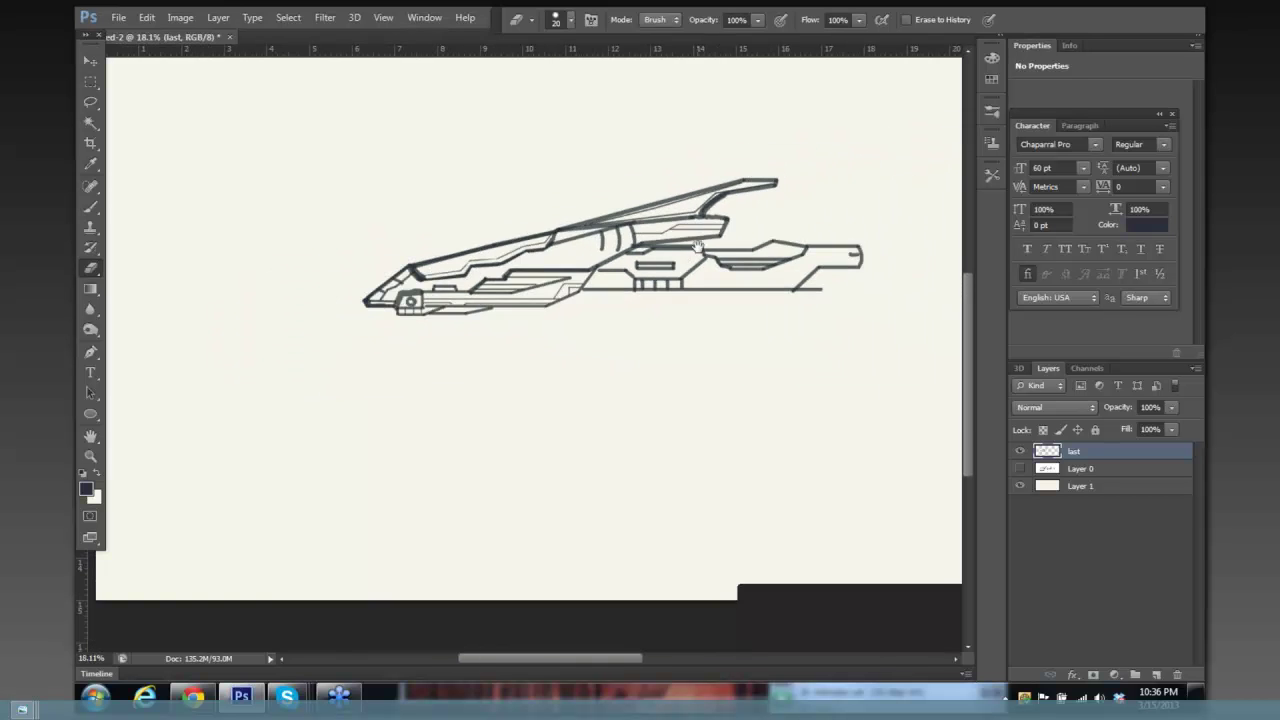
drag(678, 208, 559, 238)
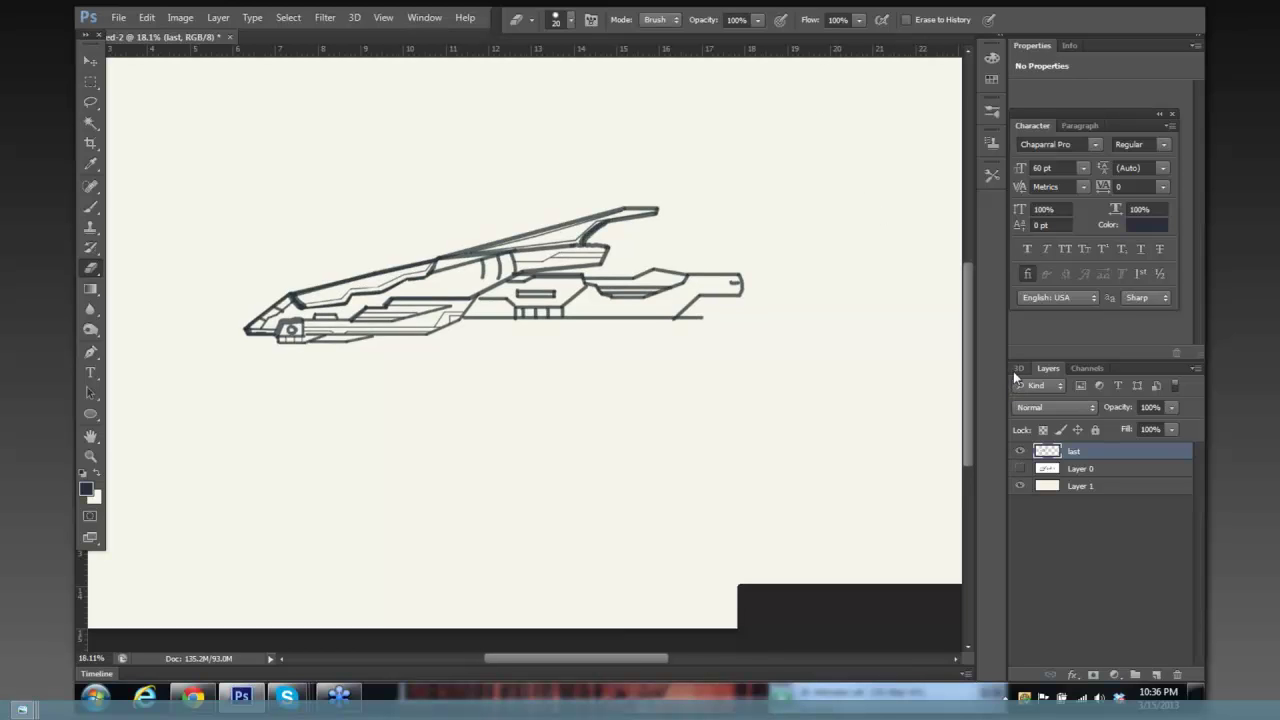
Show Layer 0 and trace the fuselage's curved rear underside and wavy lower edge with the 25 px brush.
click(1020, 468)
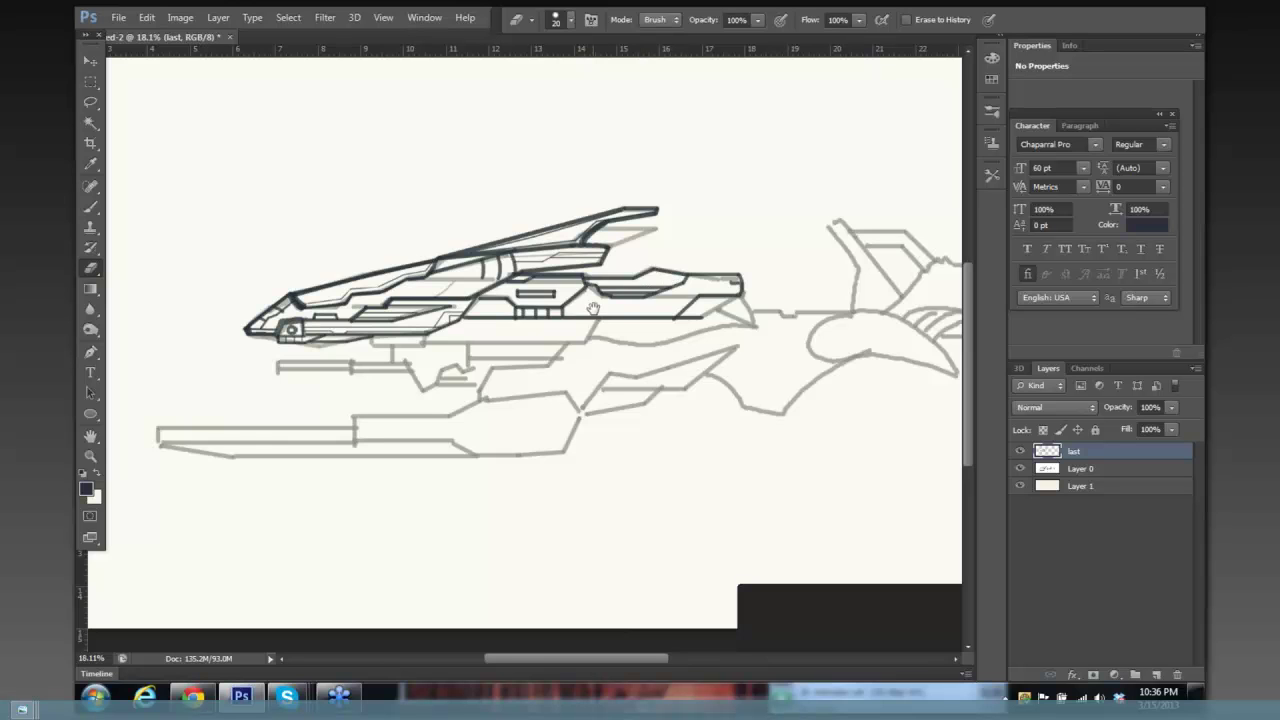
key(b)
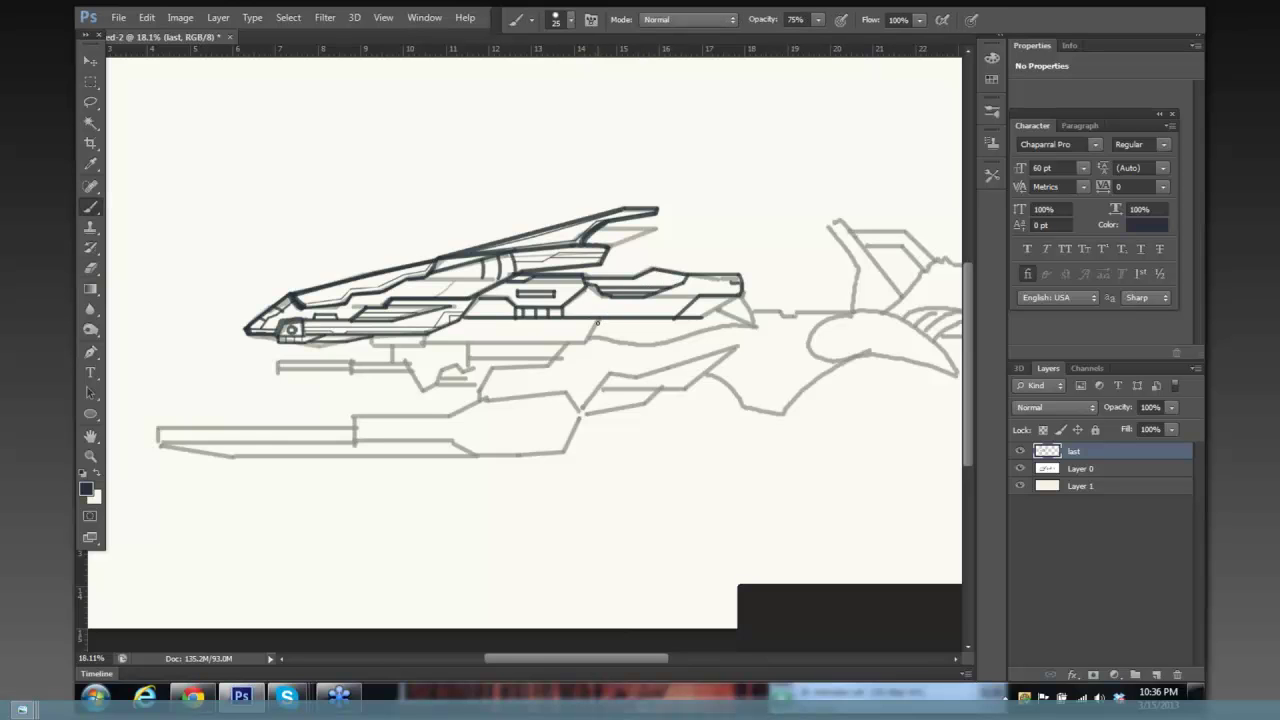
mouse_move(604, 323)
mouse_down()
mouse_move(612, 339)
mouse_move(652, 343)
mouse_move(703, 330)
mouse_move(734, 299)
mouse_move(703, 318)
mouse_up()
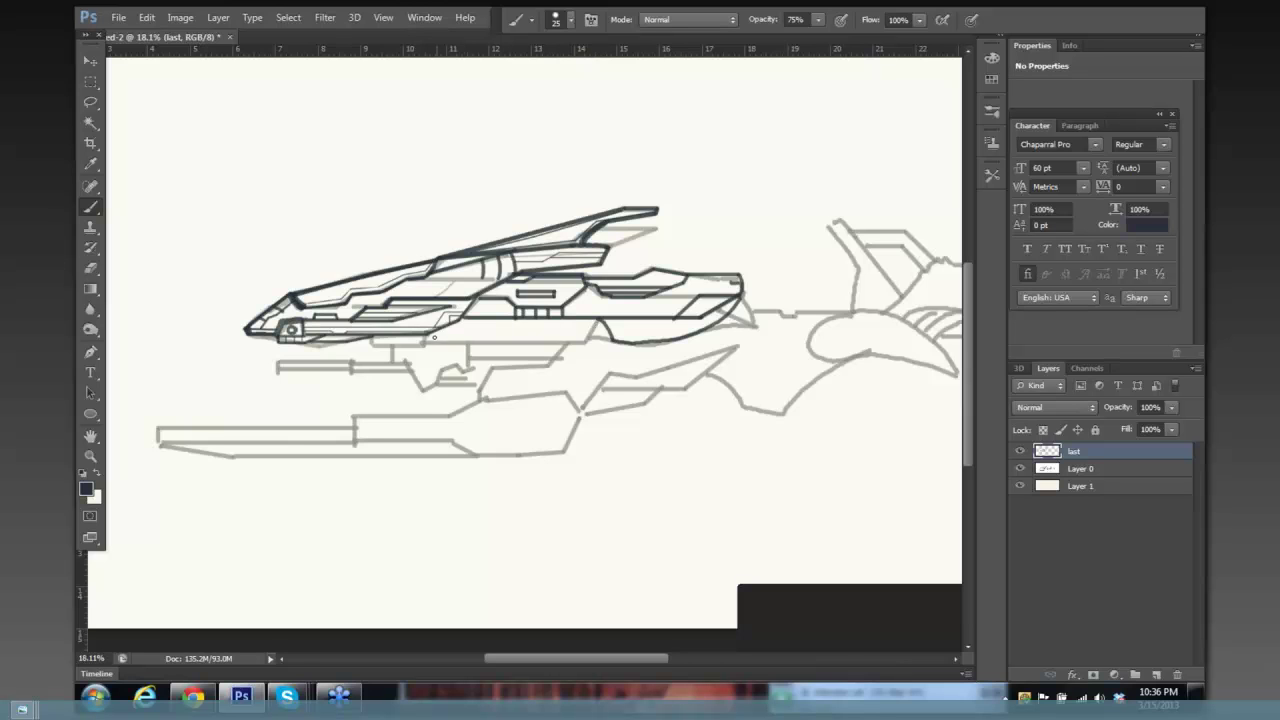
mouse_move(425, 338)
mouse_down()
mouse_move(456, 358)
mouse_move(522, 337)
mouse_move(608, 343)
mouse_up()
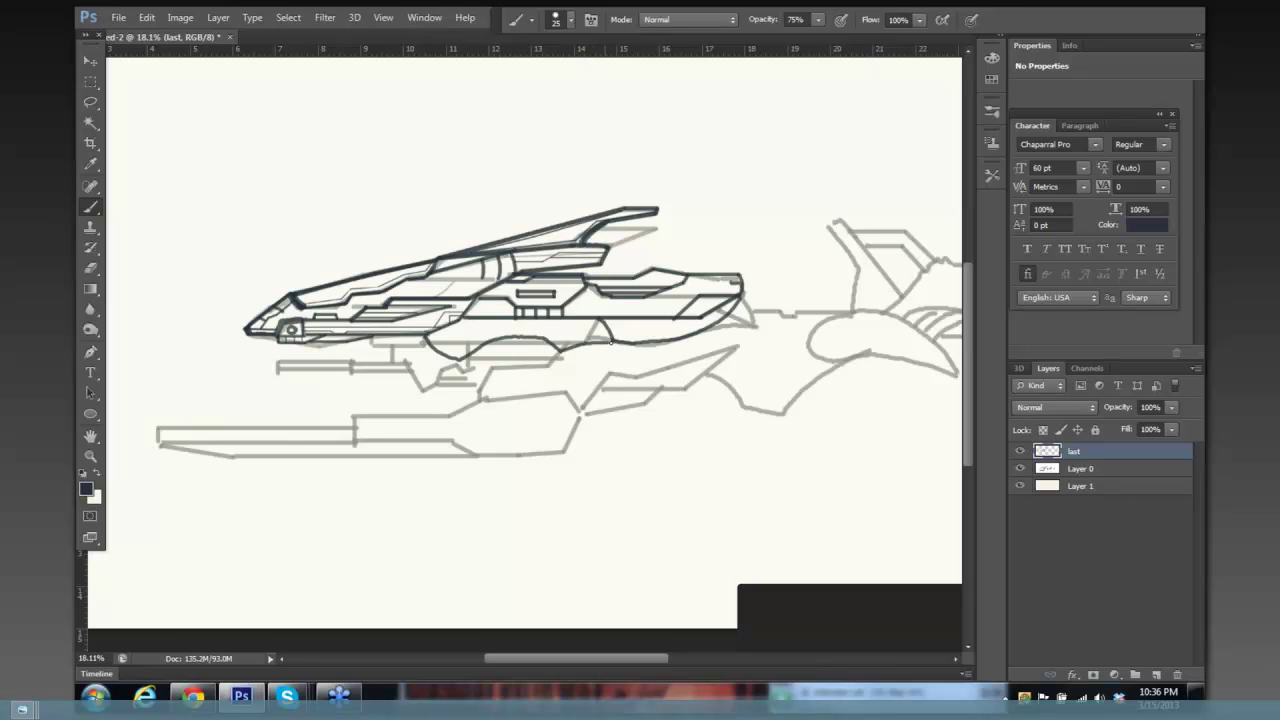
Erase the short hooked curve under the long lower edge, and add straight lines inside the lower arch and a diamond panel beside it.
key(e)
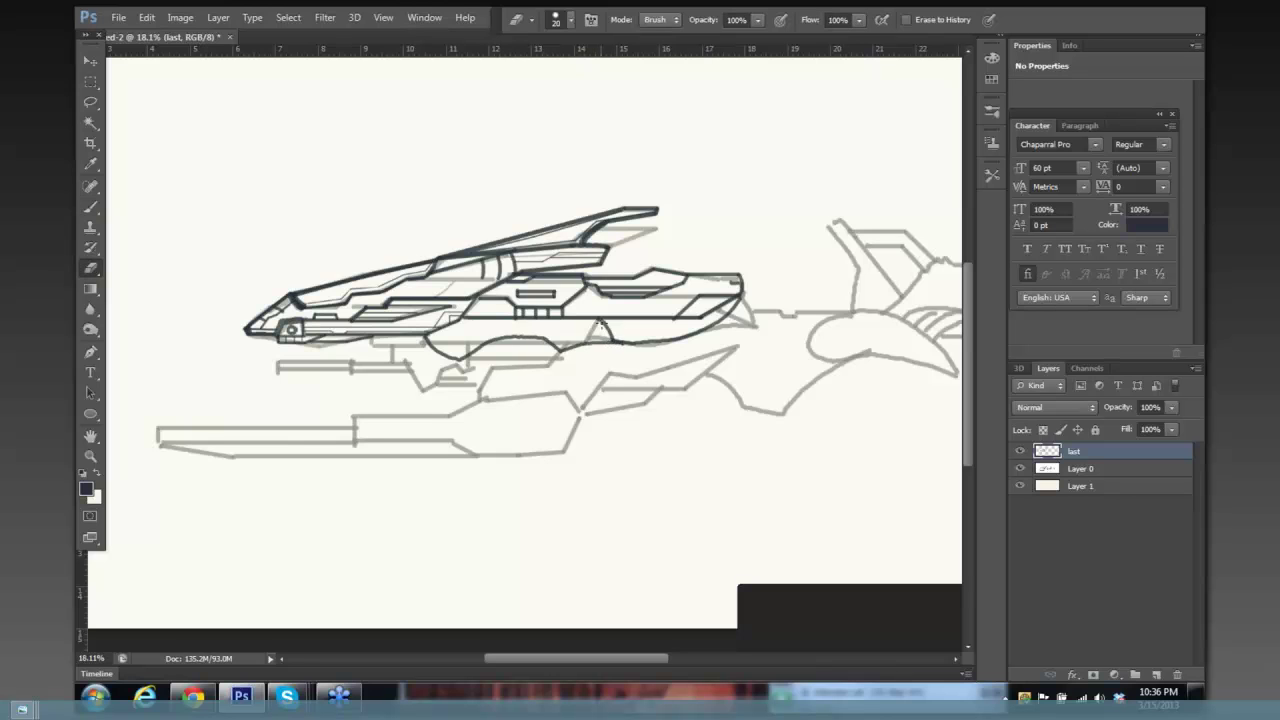
mouse_move(600, 324)
mouse_down()
mouse_move(615, 334)
mouse_move(566, 328)
mouse_up()
key(b)
drag(488, 345, 560, 346)
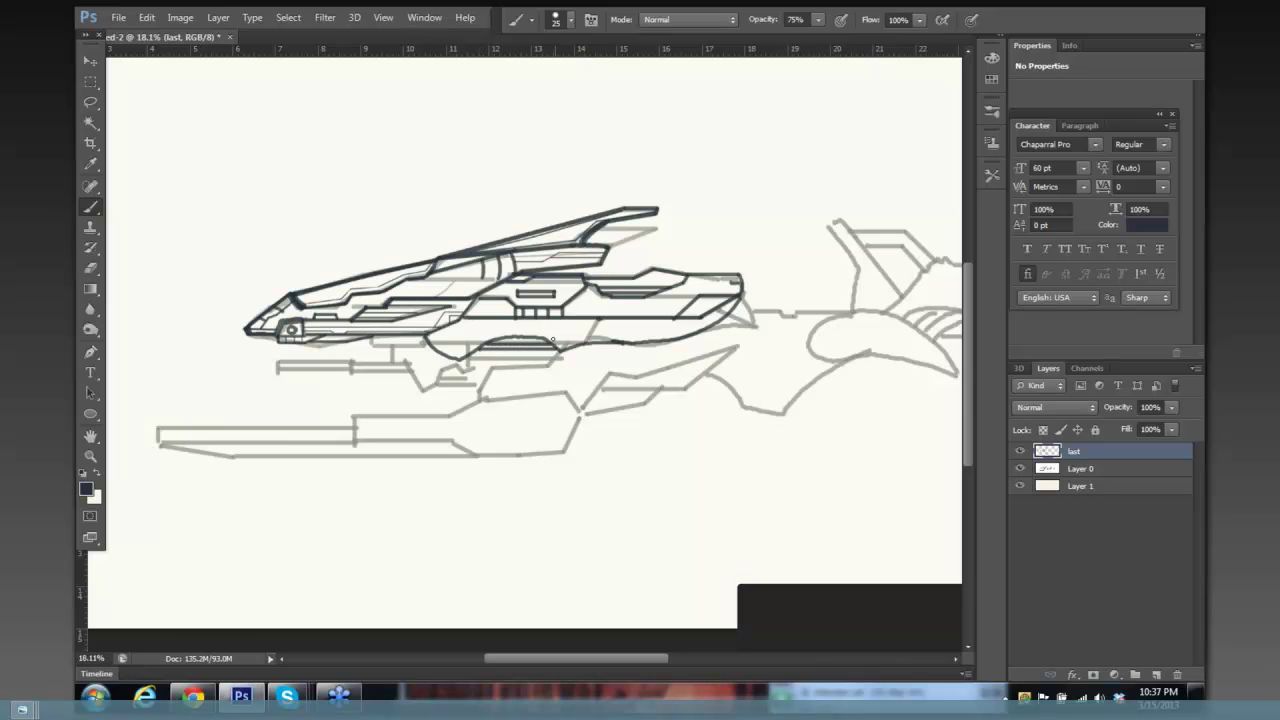
scroll(552, 314, up, 1)
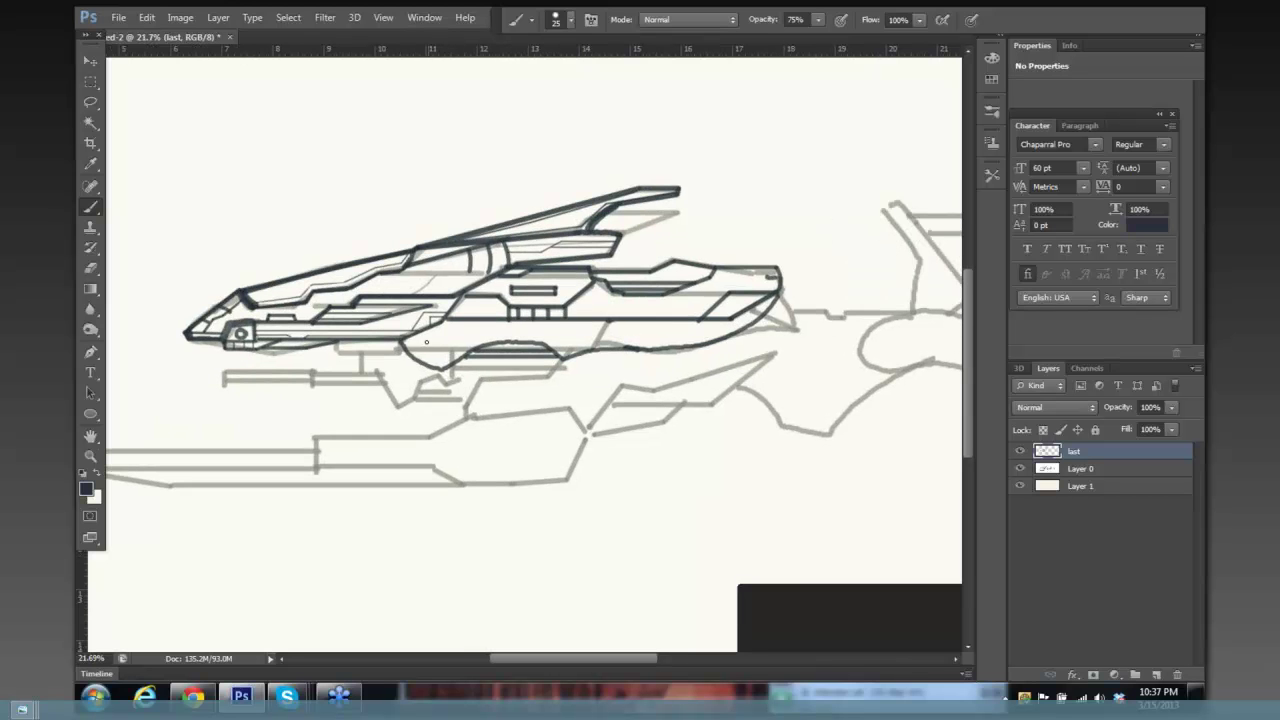
mouse_move(423, 342)
mouse_down()
mouse_move(440, 355)
mouse_move(461, 333)
mouse_move(424, 341)
mouse_up()
Add a thin slot, a small circle and fine panel lines to the rear fuselage with a 10 px brush, and hide Layer 0.
key(bracketleft)
key(bracketleft)
drag(548, 326, 671, 318)
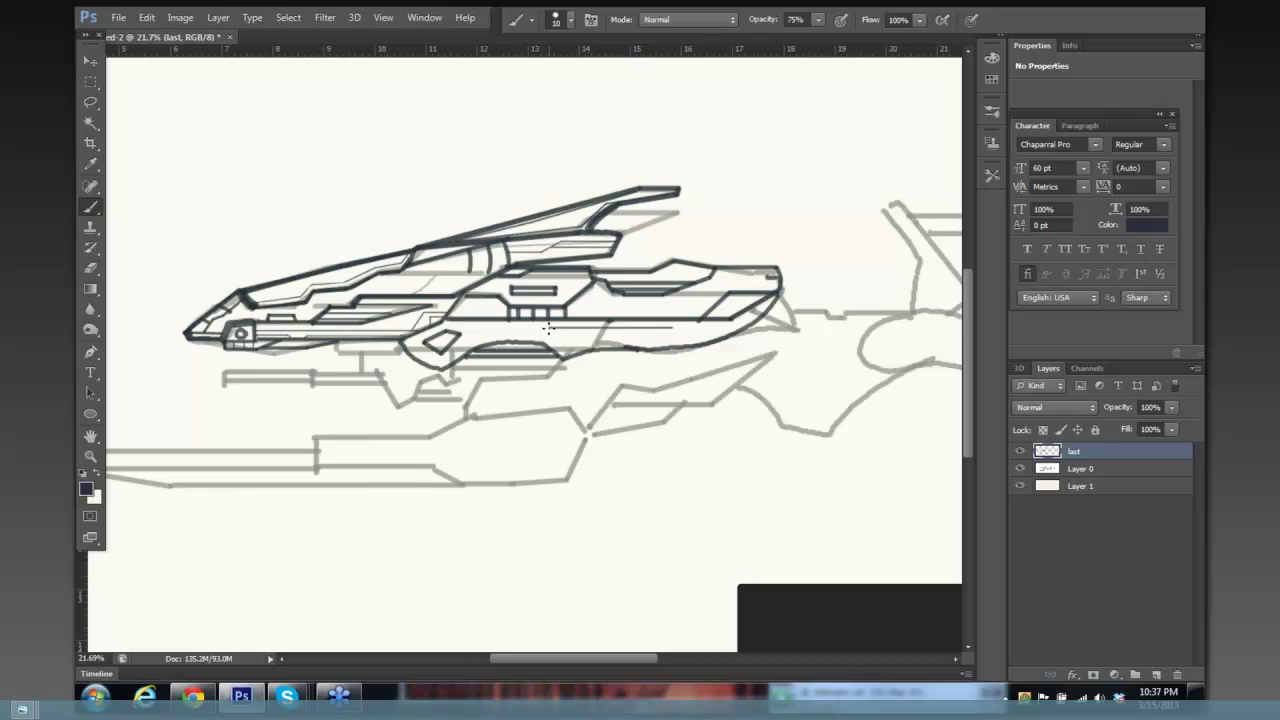
mouse_move(548, 330)
mouse_down()
mouse_move(708, 332)
mouse_move(688, 298)
mouse_move(770, 273)
mouse_up()
drag(566, 311, 677, 300)
drag(584, 294, 620, 294)
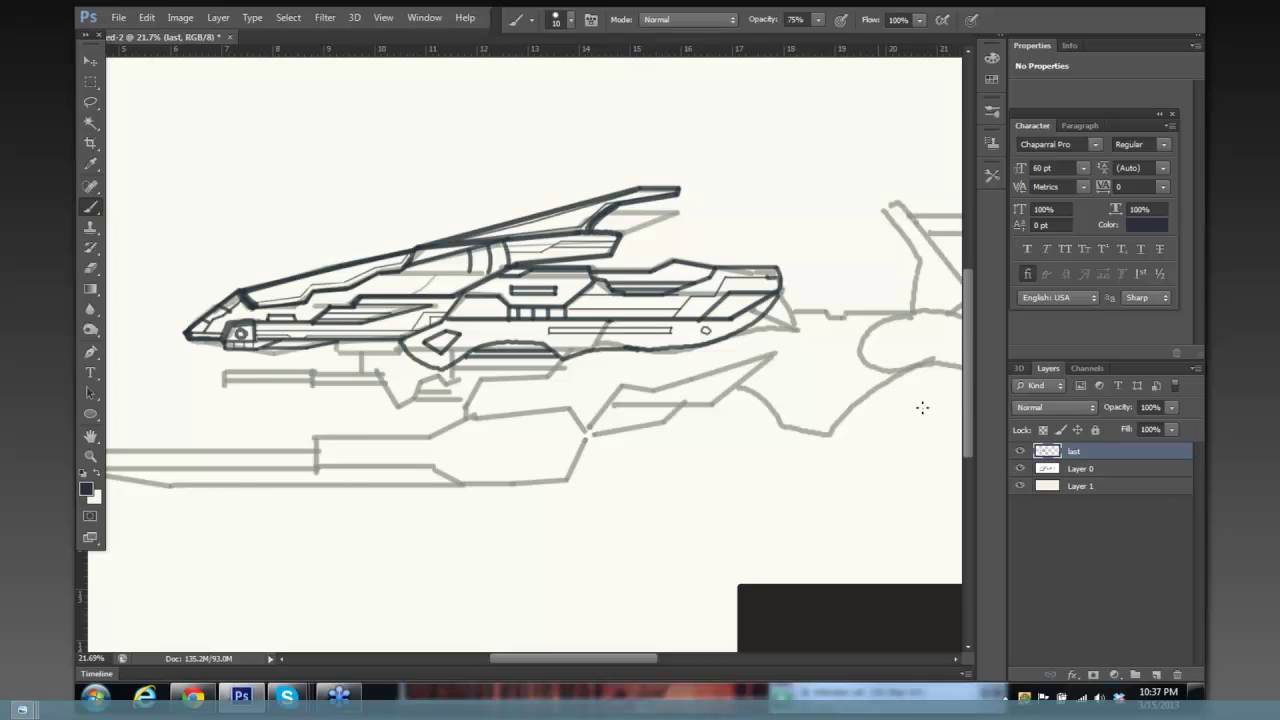
click(1019, 468)
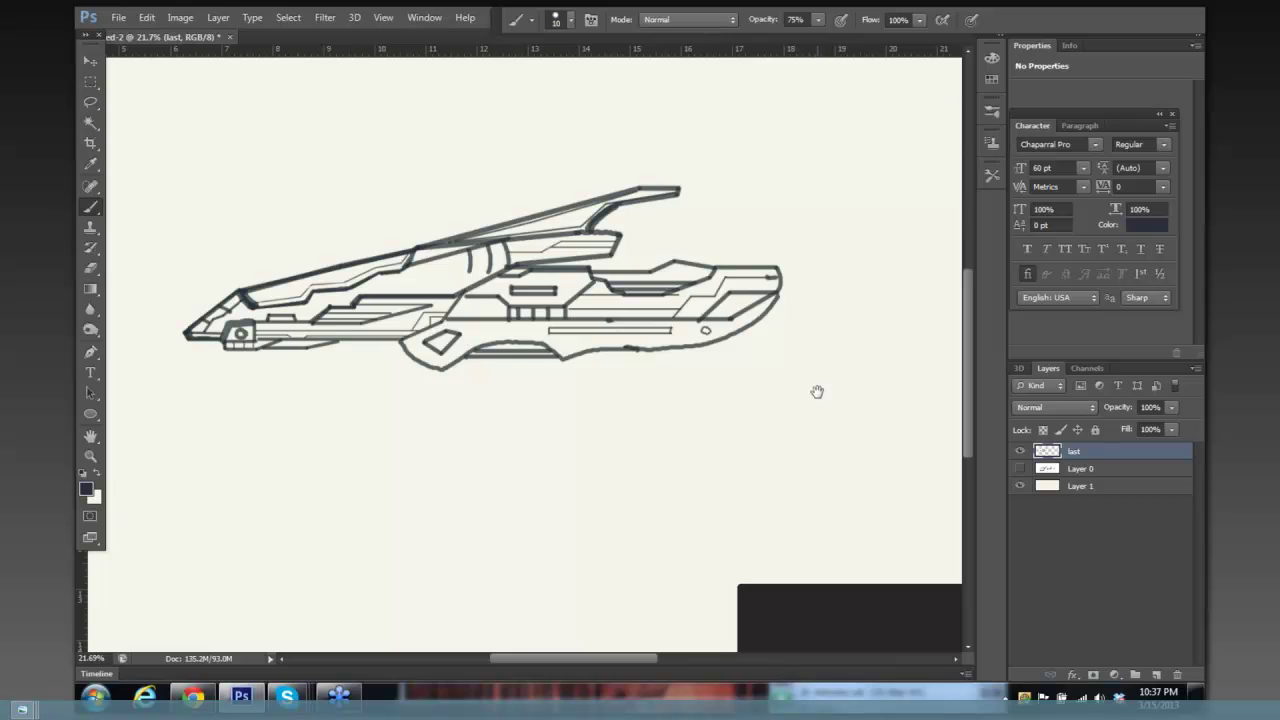
scroll(812, 402, down, 2)
drag(804, 368, 777, 360)
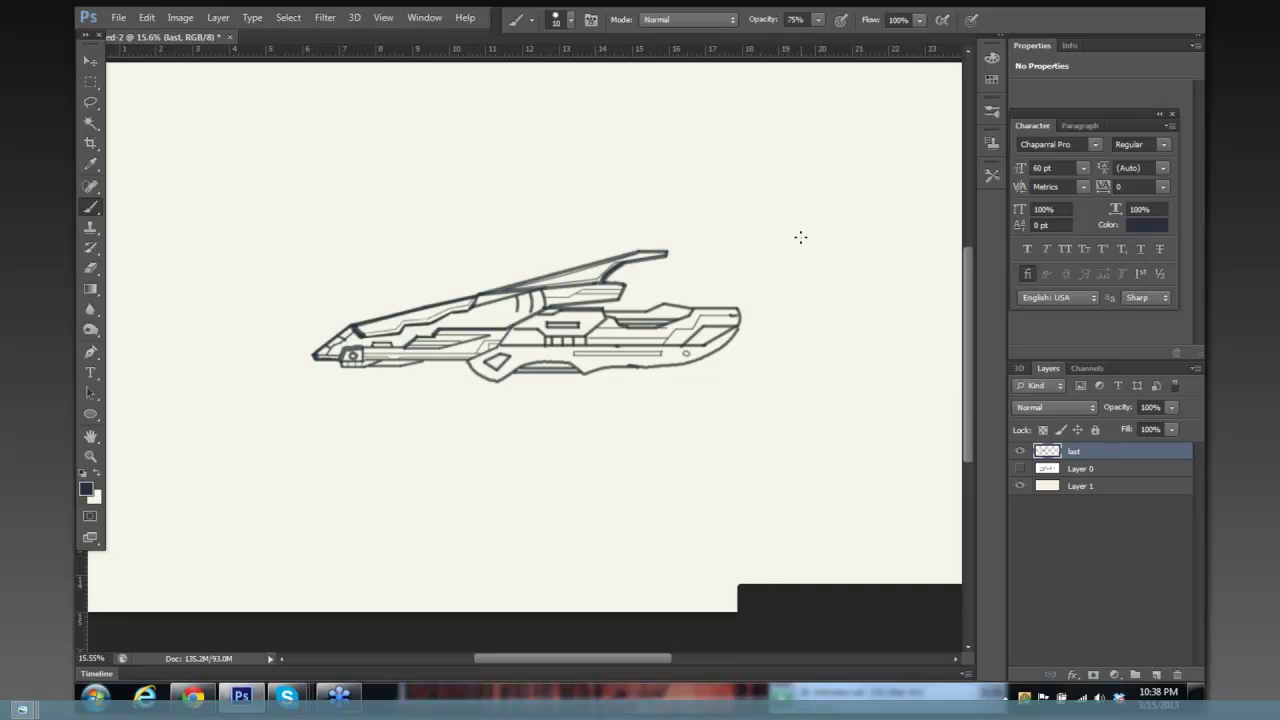
Show Layer 0 and draw the curved, ribbed strut beneath the front fuselage with a 35 px brush.
click(1019, 468)
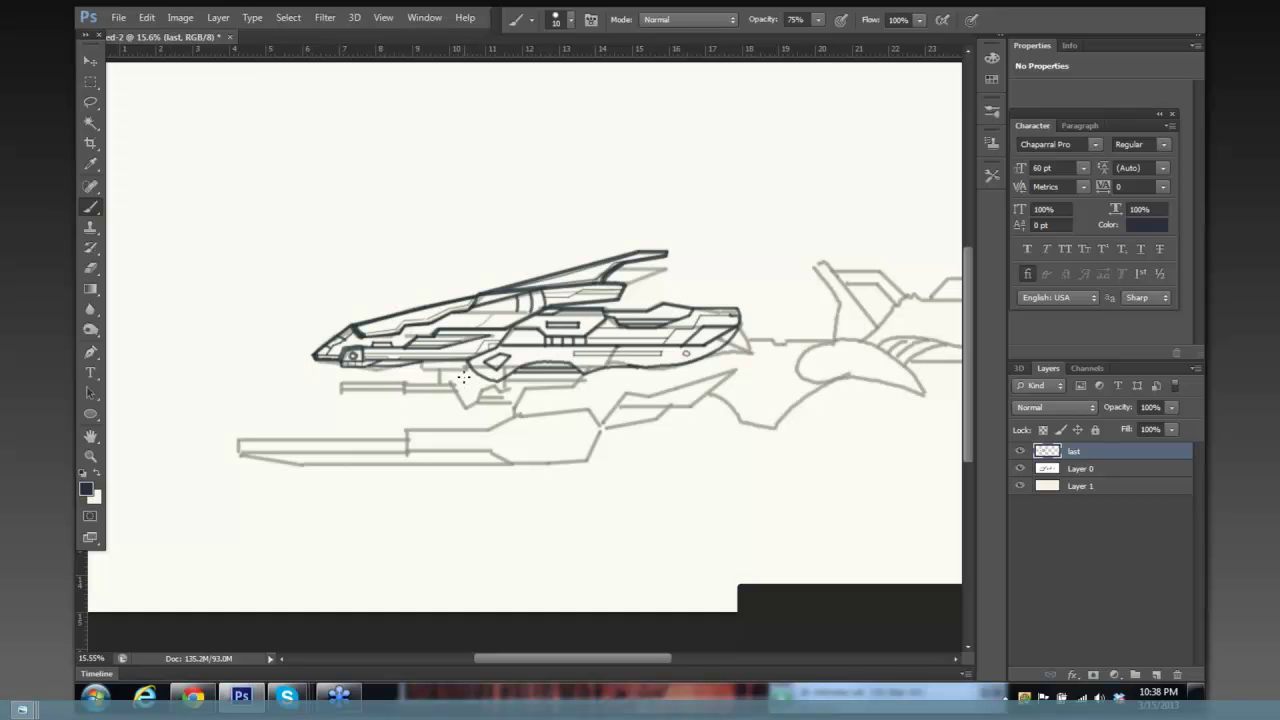
key(bracketright)
key(bracketright)
key(bracketright)
key(bracketright)
key(bracketright)
drag(422, 362, 448, 382)
scroll(487, 370, up, 1)
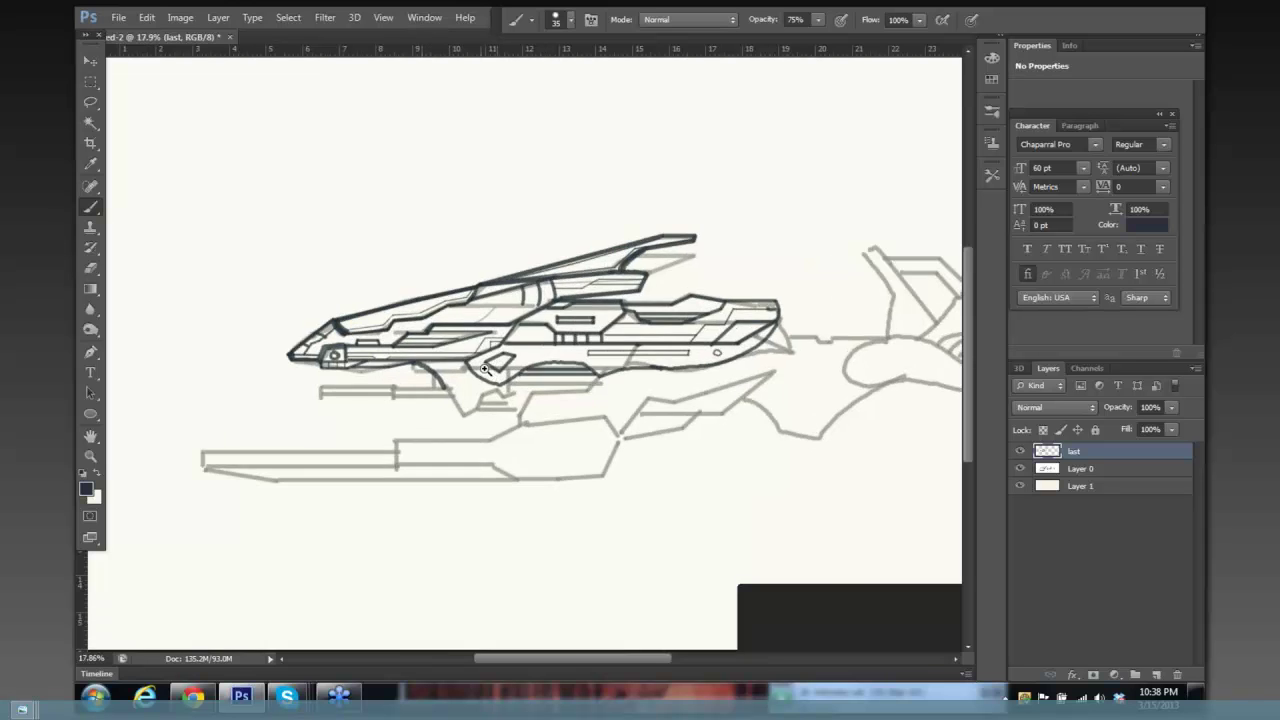
mouse_move(446, 388)
mouse_down()
mouse_move(462, 365)
mouse_move(452, 381)
mouse_move(460, 364)
mouse_move(404, 372)
mouse_move(420, 369)
mouse_up()
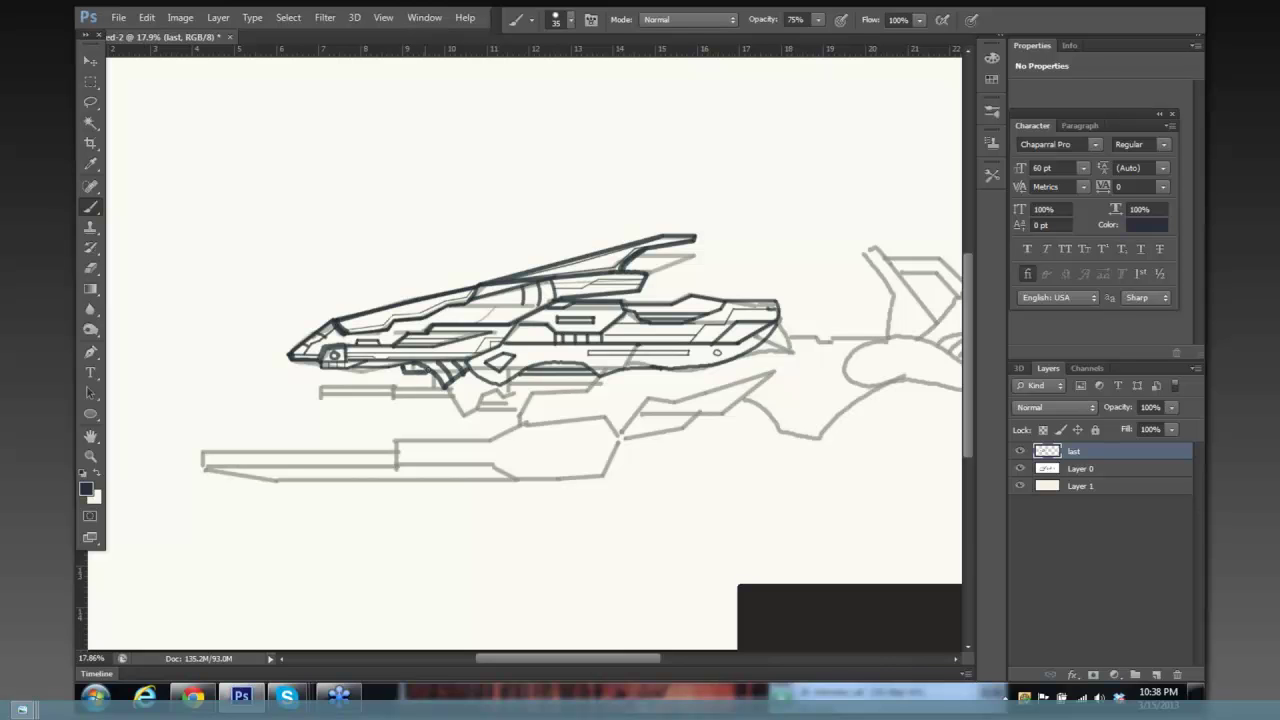
Add short thin detail lines beside the curved strut and outline the angular bracket below it with straight 30 px lines.
key(bracketleft)
key(bracketleft)
drag(415, 375, 452, 391)
key(bracketright)
key(bracketright)
shift+click(466, 415)
shift+click(491, 391)
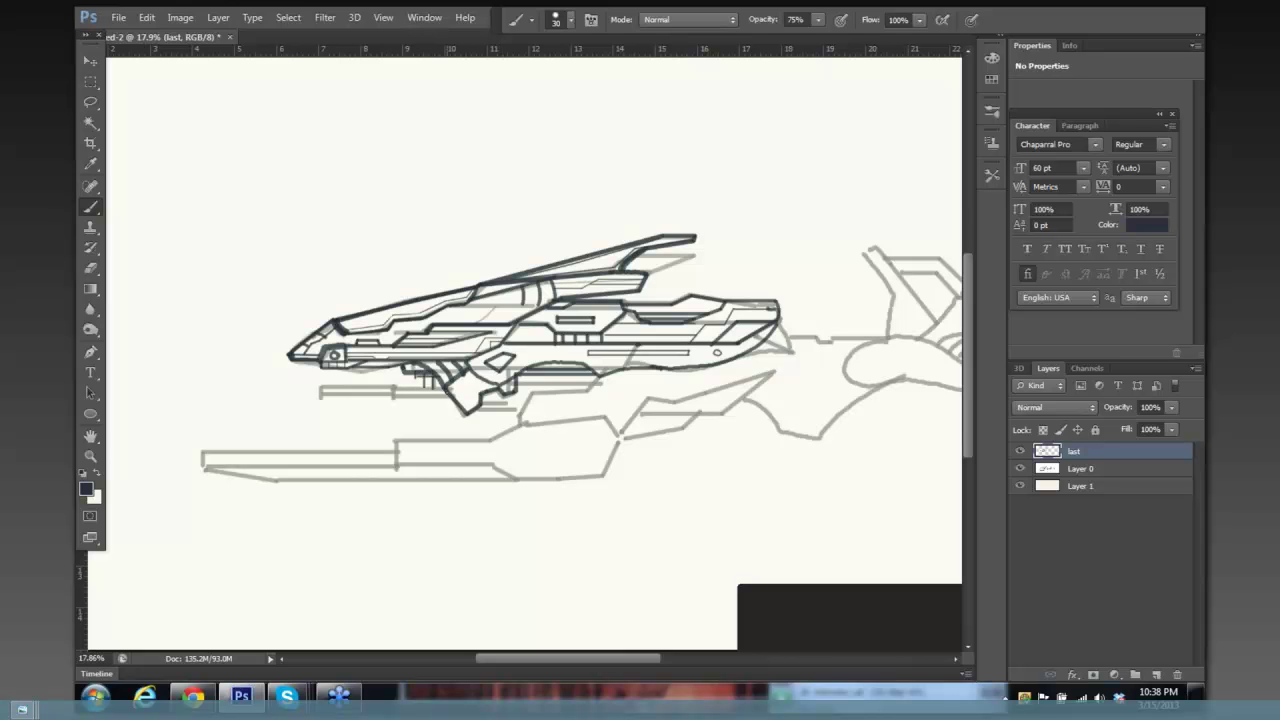
Draw the small housing in front of the angular bracket and extend a long, narrow barrel forward from it.
scroll(588, 342, down, 3)
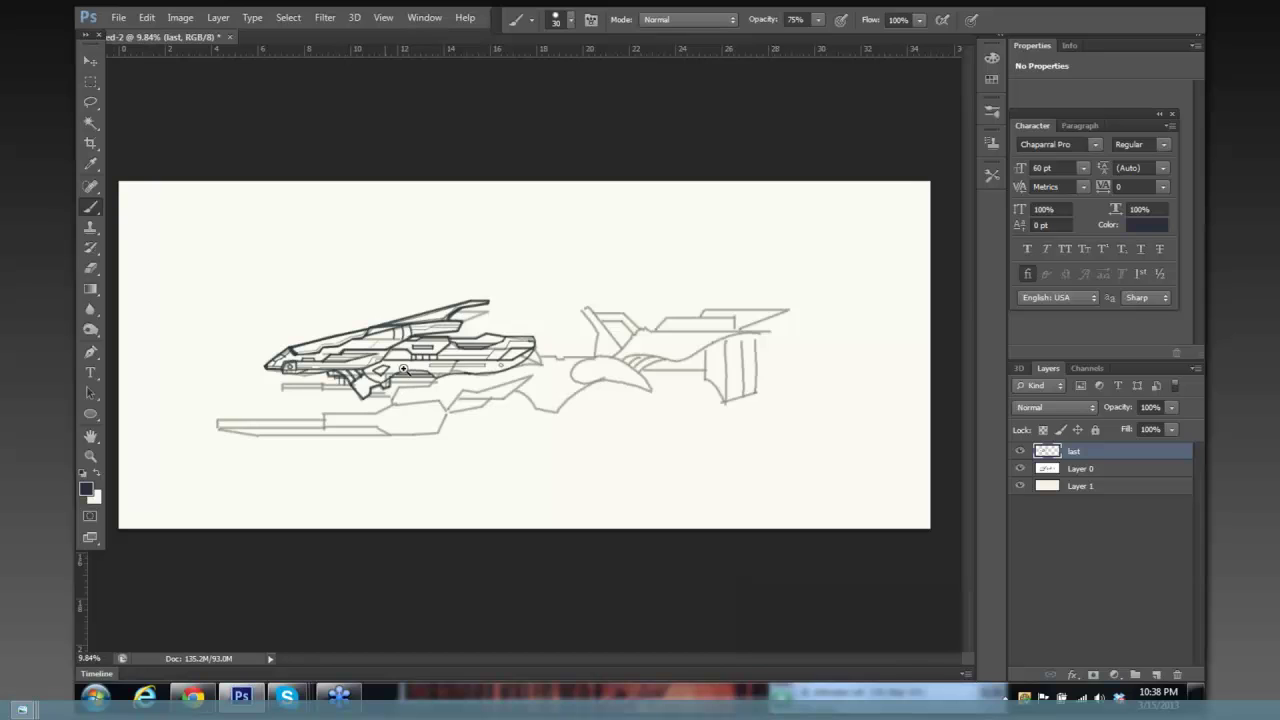
scroll(412, 368, up, 3)
key(ctrl+r)
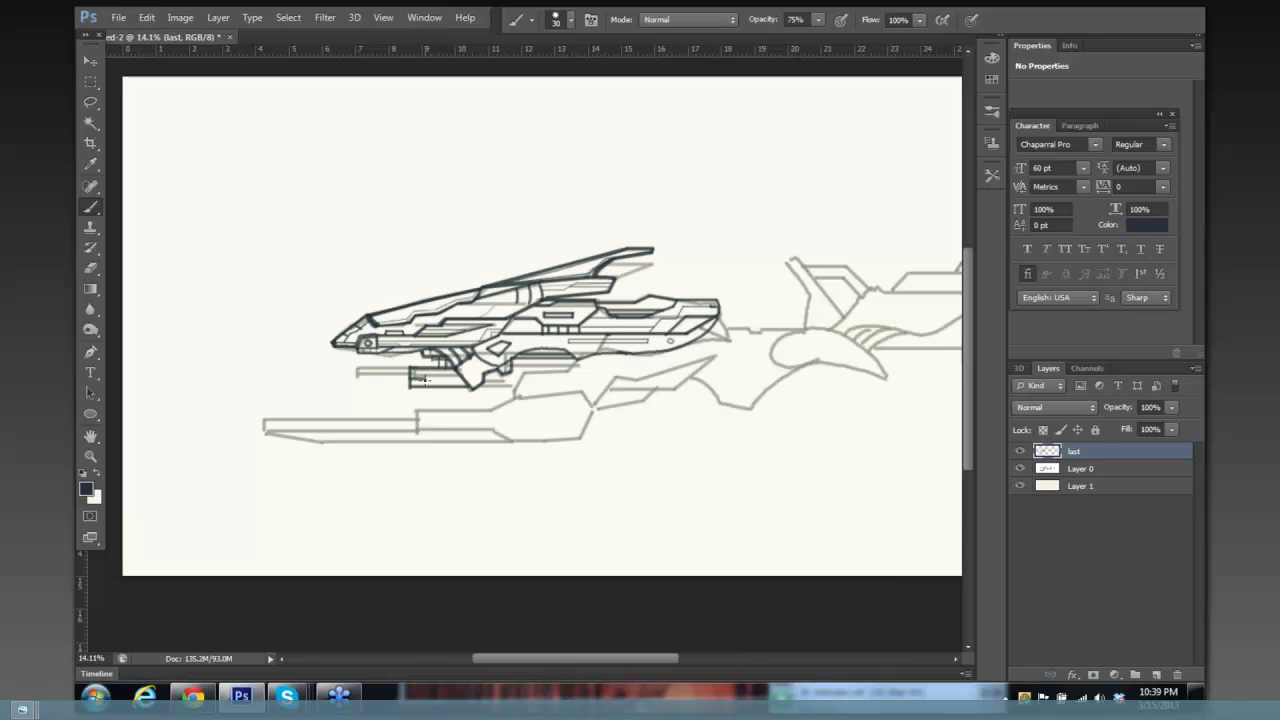
mouse_move(422, 376)
mouse_down()
mouse_move(462, 377)
mouse_move(418, 355)
mouse_move(407, 377)
mouse_move(263, 381)
mouse_move(163, 397)
mouse_up()
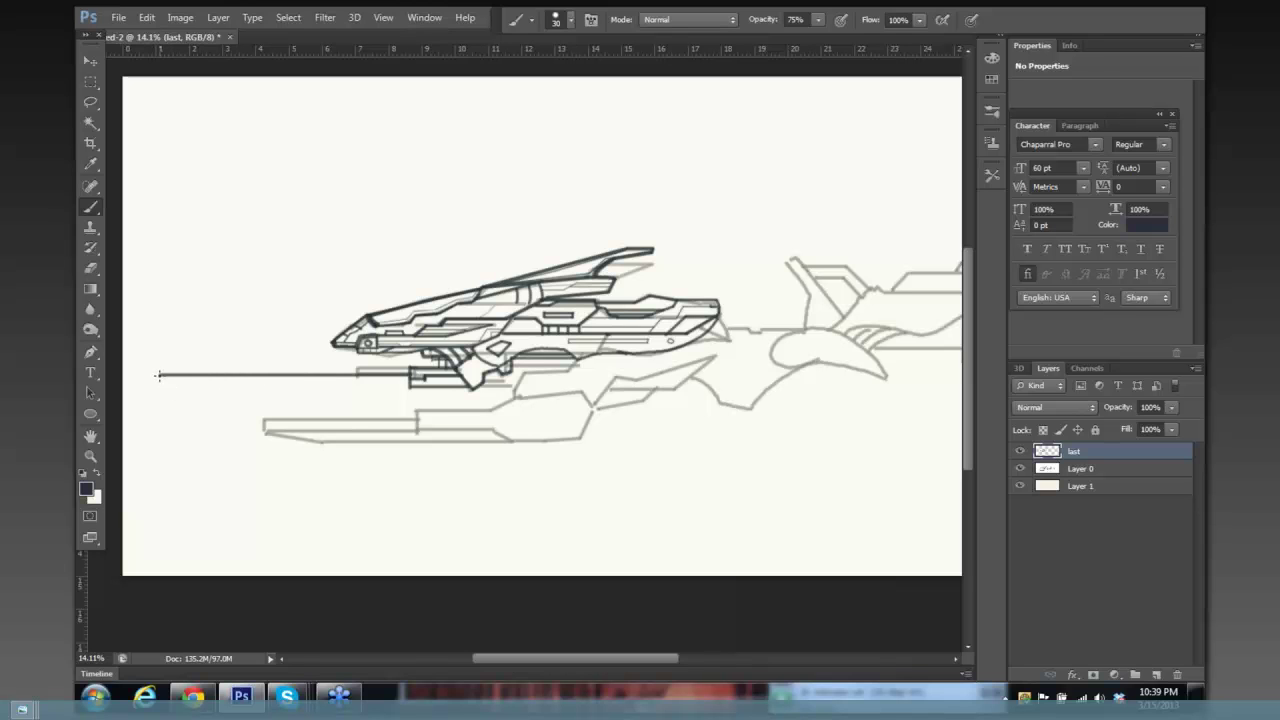
mouse_move(160, 380)
mouse_down()
mouse_move(343, 384)
mouse_move(412, 378)
mouse_move(413, 365)
mouse_move(189, 372)
mouse_up()
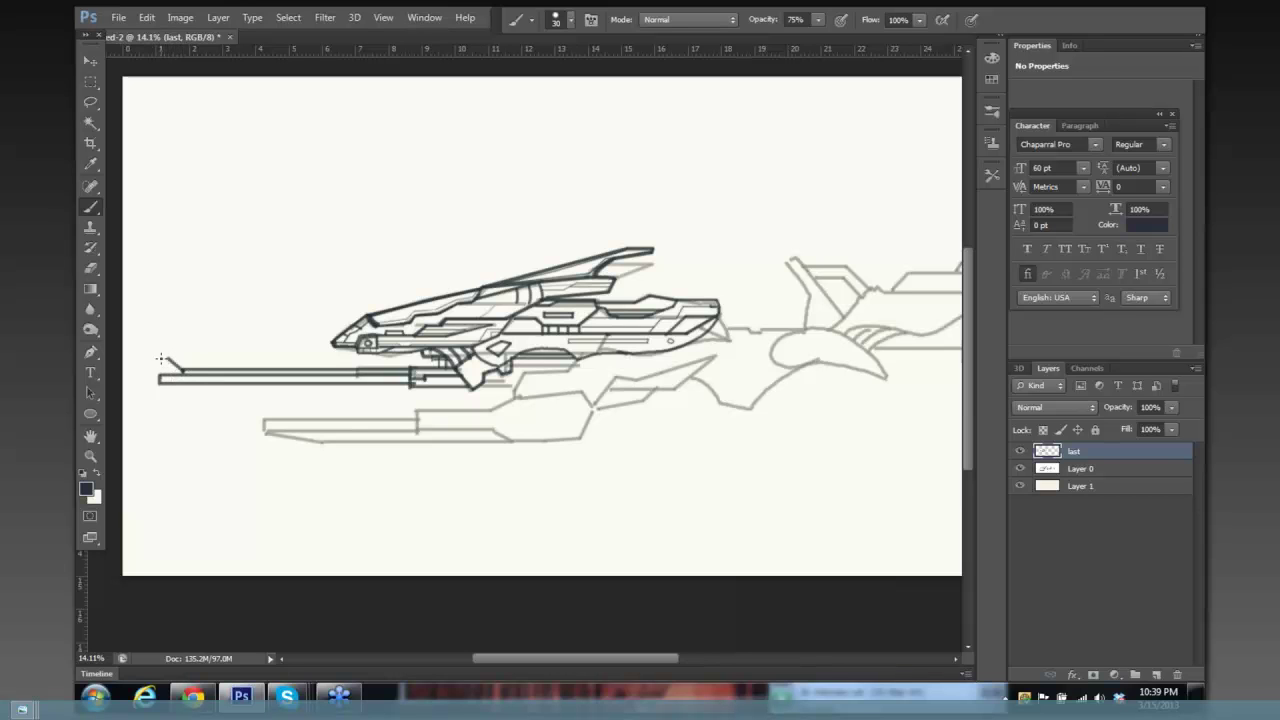
Outline the barrel's flared tip with its small end block, and hide Layer 0.
mouse_move(158, 360)
mouse_down()
mouse_move(142, 358)
mouse_move(145, 398)
mouse_up()
drag(143, 397, 184, 390)
shift+click(208, 384)
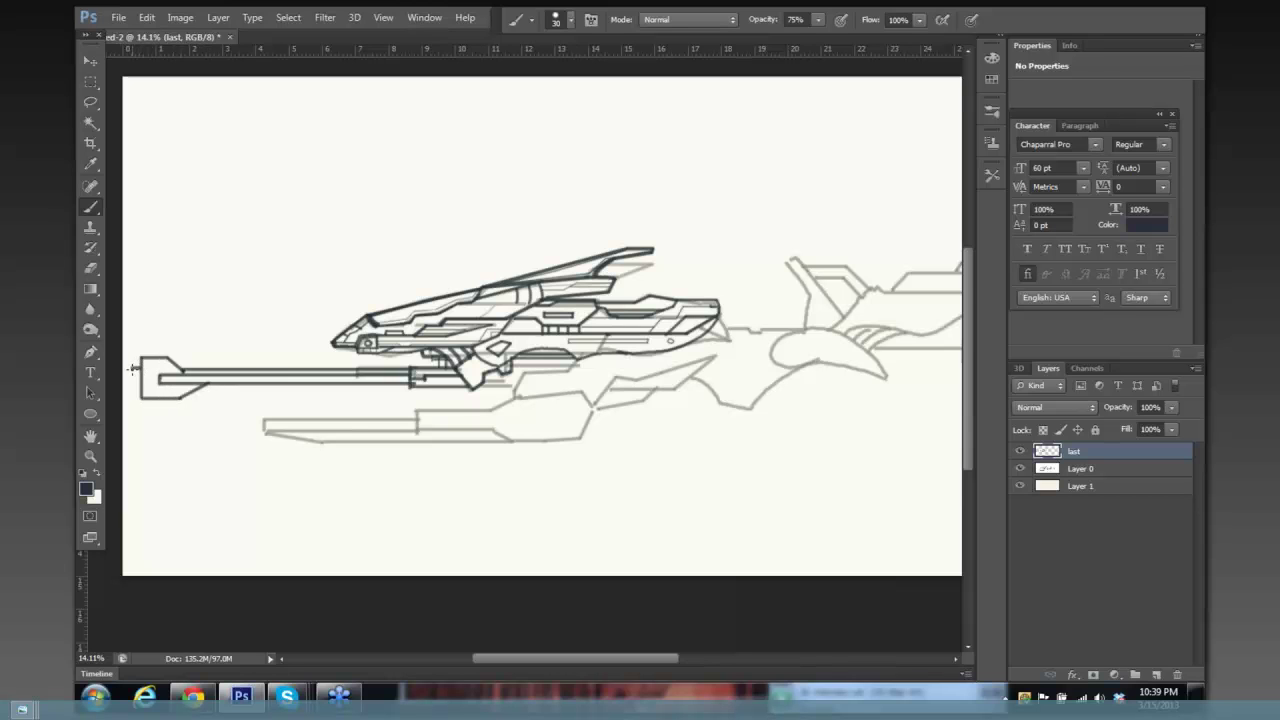
drag(131, 368, 142, 388)
drag(131, 386, 139, 384)
scroll(845, 391, down, 3)
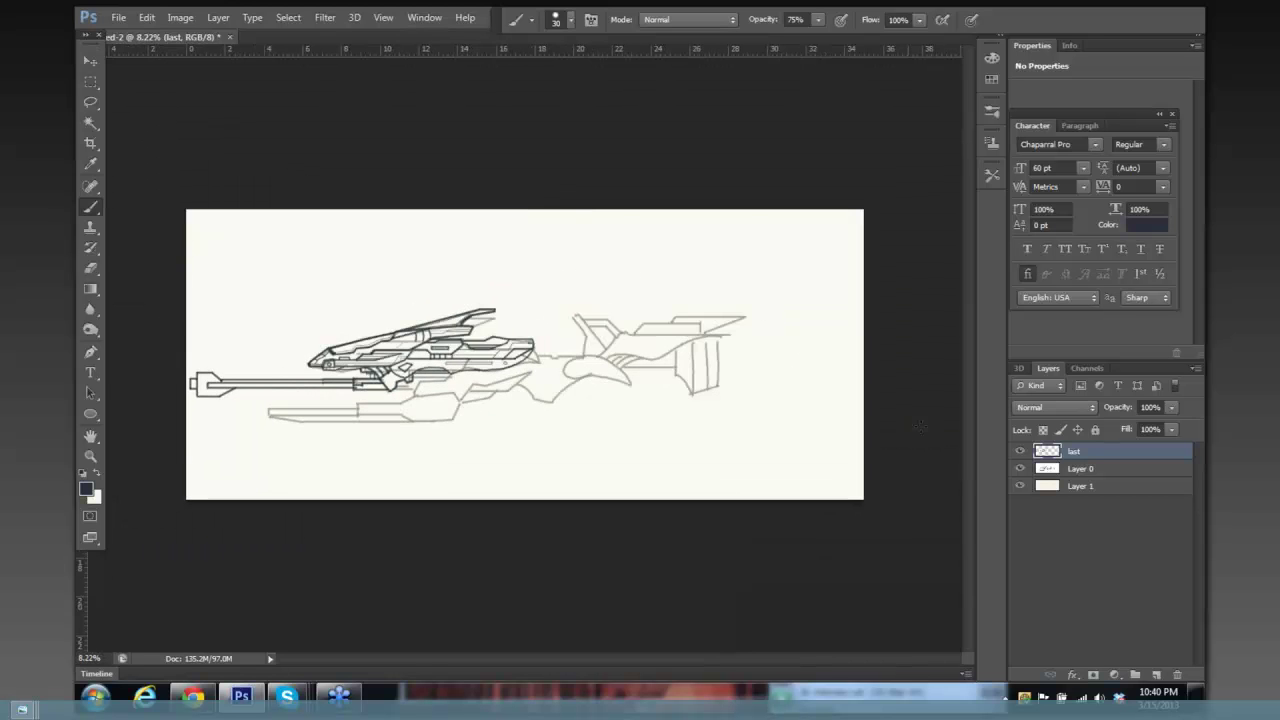
click(1014, 467)
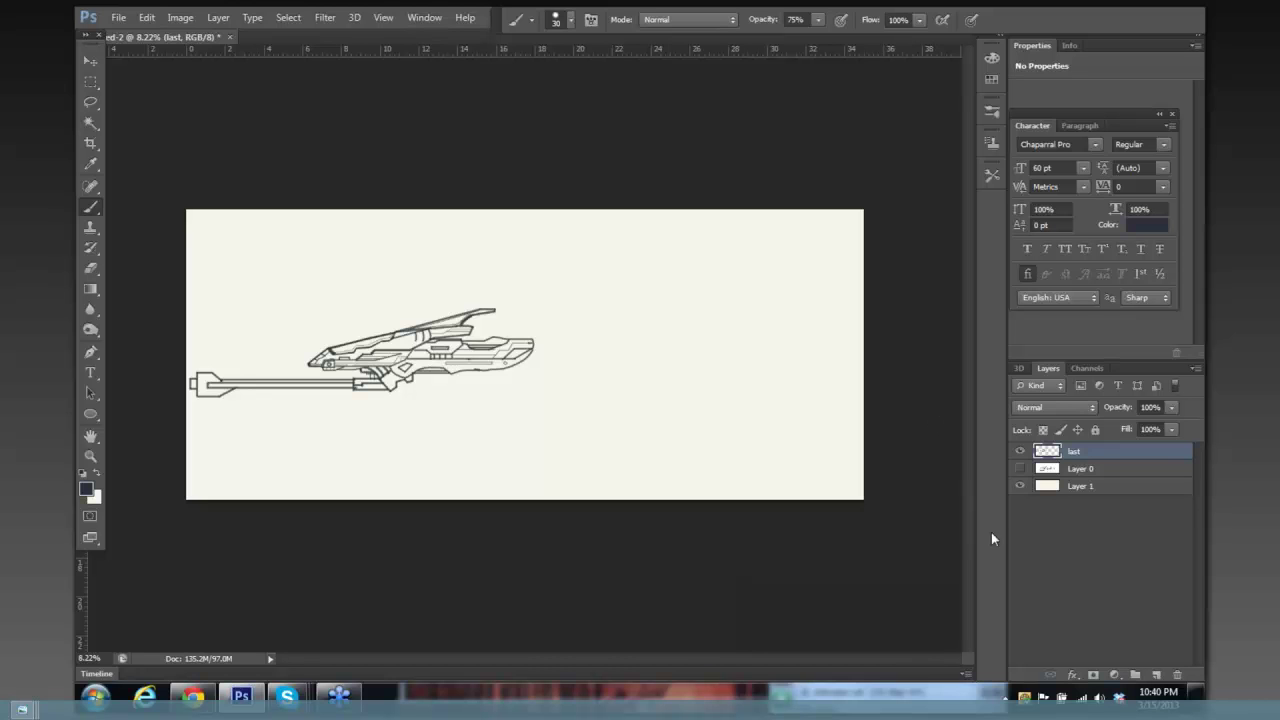
Show Layer 0 and make a small ring on the barrel tip from an 80 px brush dot hollowed with the 35 px eraser.
click(1020, 468)
mouse_move(575, 360)
mouse_down()
mouse_move(597, 372)
mouse_move(520, 298)
mouse_move(329, 360)
mouse_move(357, 337)
mouse_move(280, 352)
mouse_up()
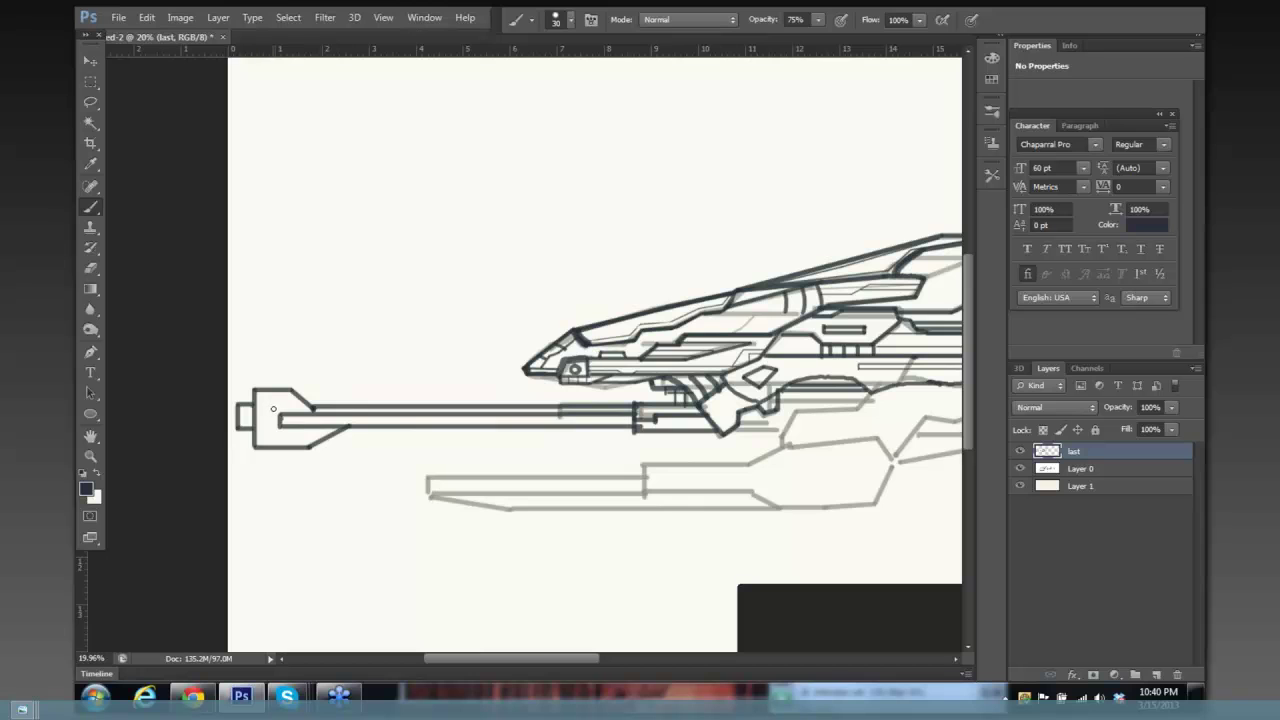
key(bracketright)
key(bracketright)
key(bracketright)
key(bracketright)
key(bracketright)
click(267, 403)
key(e)
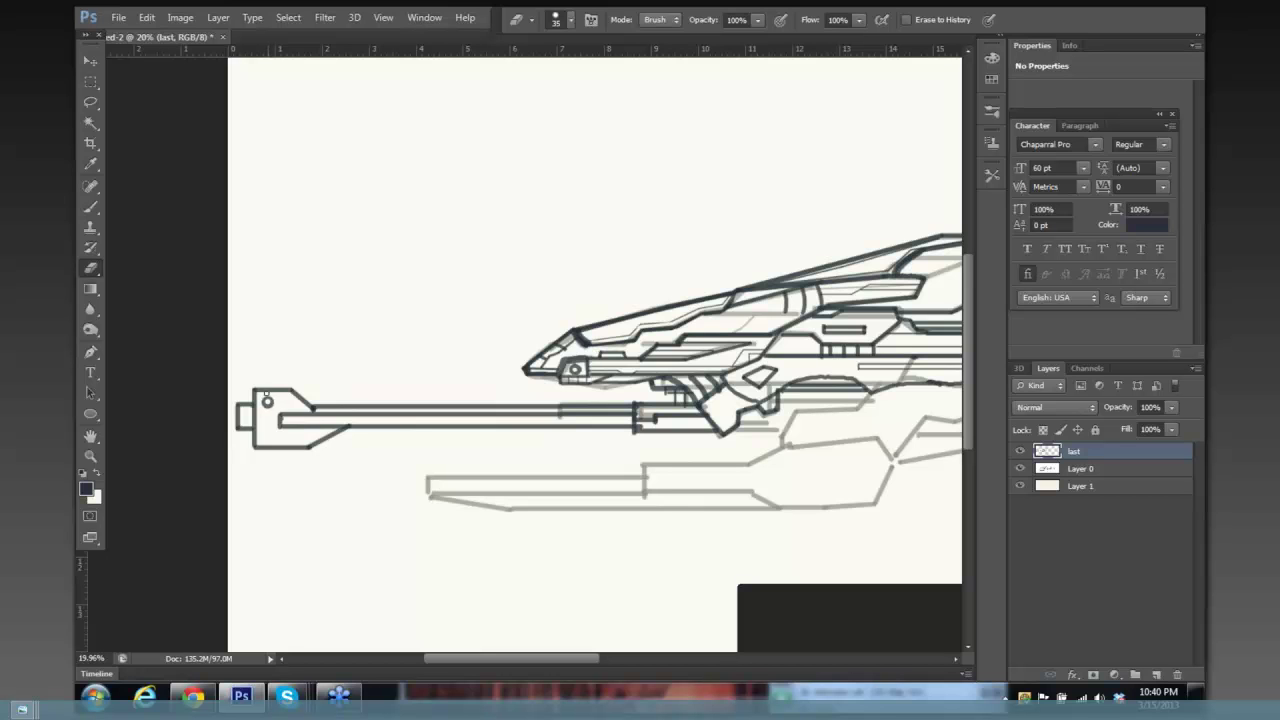
Add the barrel tip's lower inner panel, small block and a line along the barrel's underside with a 20 px brush, and hide Layer 0.
key(b)
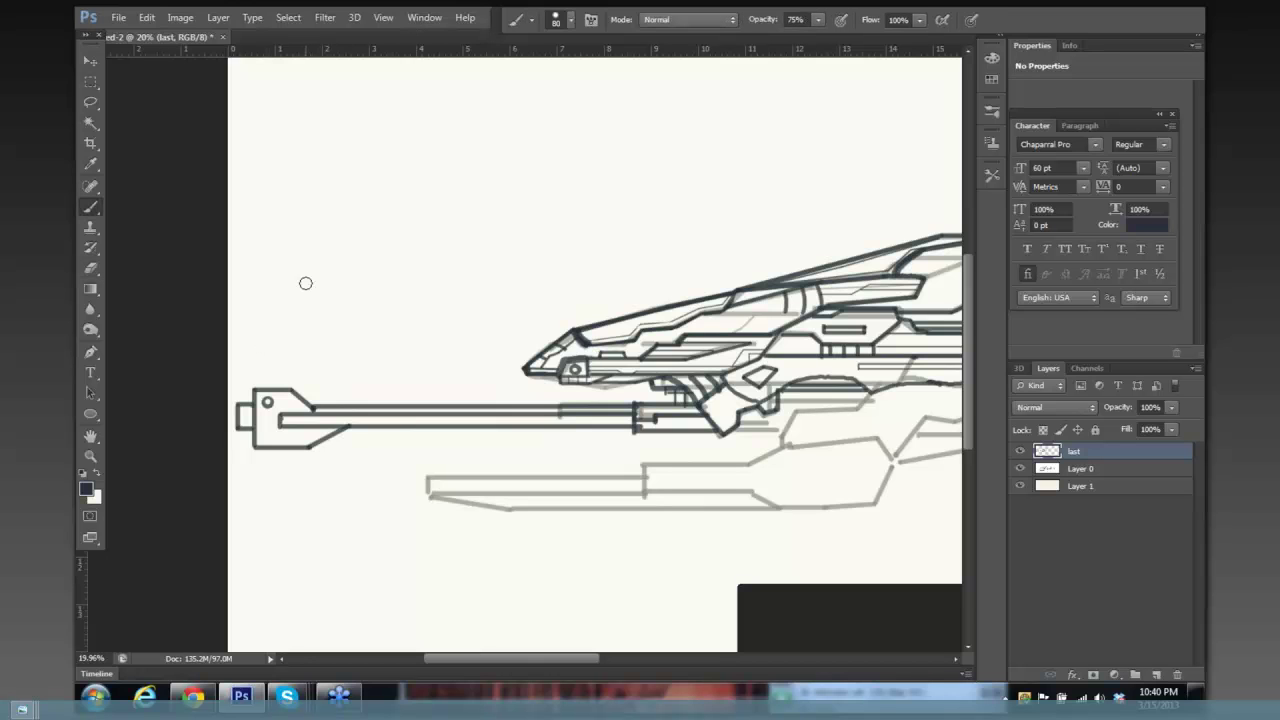
key(bracketleft)
key(bracketleft)
key(bracketleft)
key(bracketleft)
key(bracketleft)
key(bracketleft)
key(bracketleft)
key(bracketleft)
key(bracketleft)
mouse_move(266, 435)
mouse_down()
mouse_move(327, 429)
mouse_move(300, 445)
mouse_move(351, 430)
mouse_move(352, 441)
mouse_up()
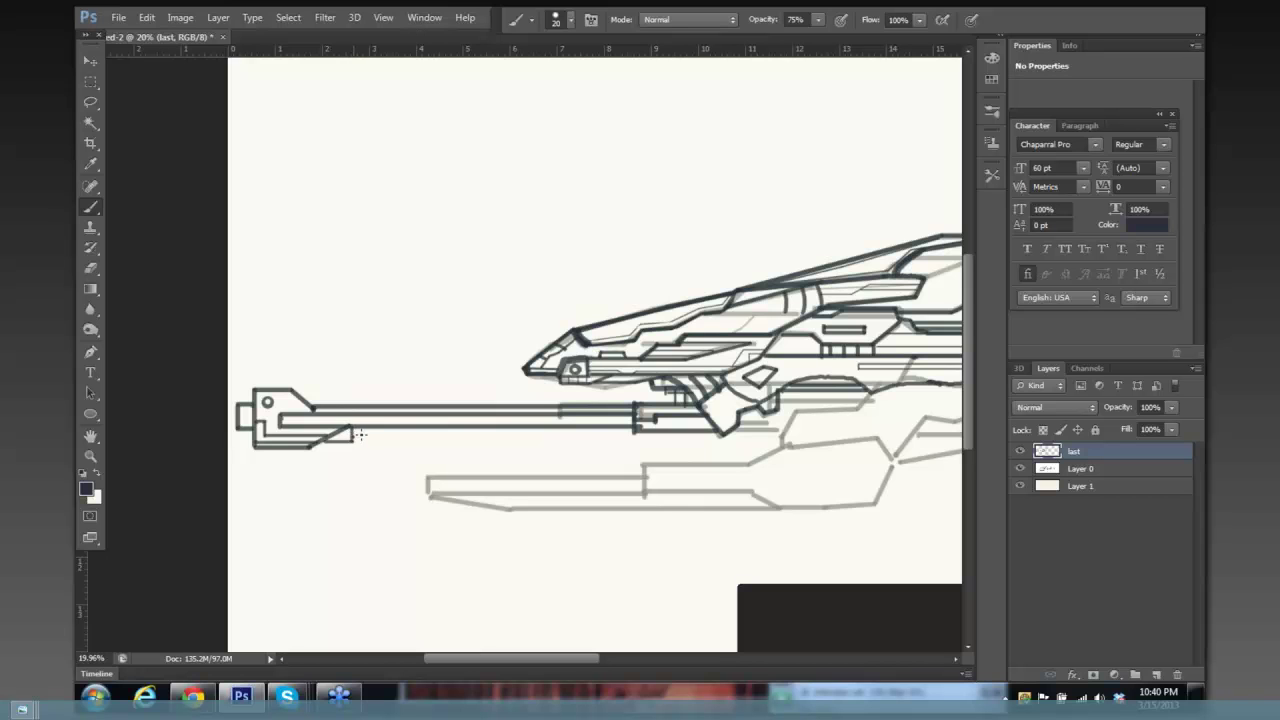
drag(368, 432, 628, 419)
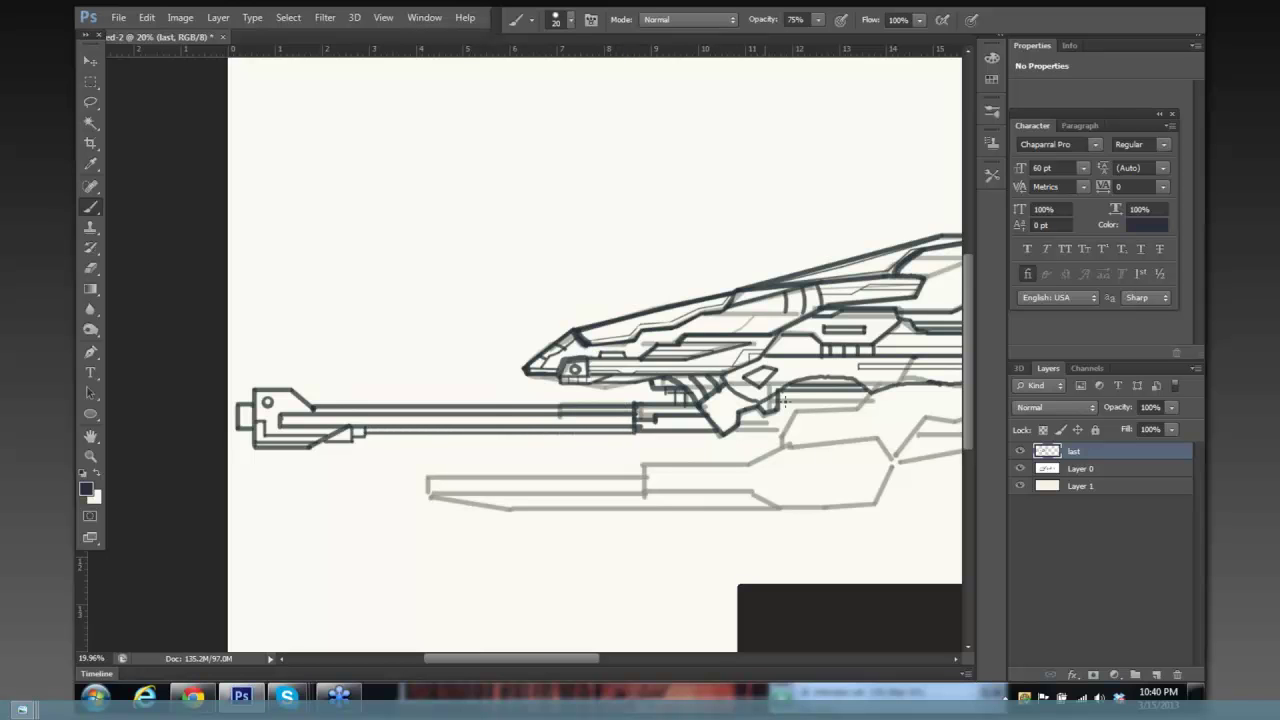
scroll(766, 360, down, 3)
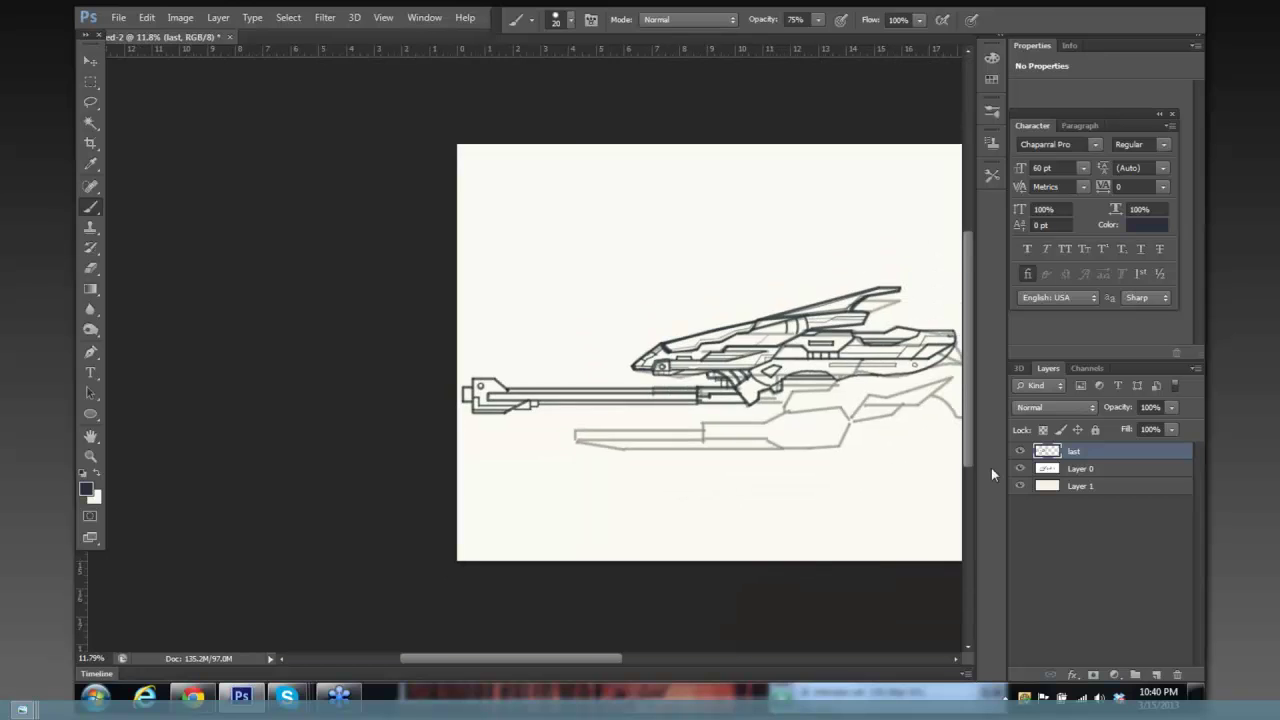
click(1018, 468)
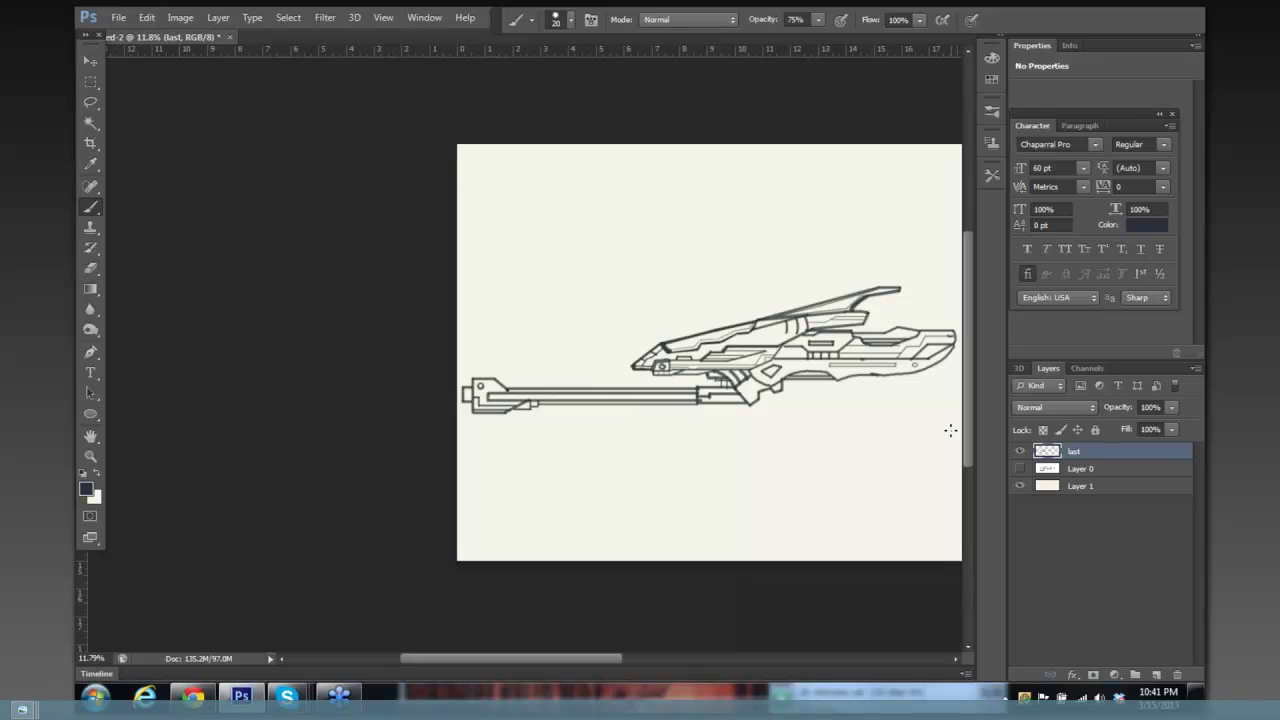
Show Layer 0 and add small dots to the two little blocks under the barrel tip with the 20 px brush.
click(1019, 468)
mouse_move(646, 334)
mouse_down()
mouse_move(631, 234)
mouse_move(640, 239)
mouse_move(530, 283)
mouse_up()
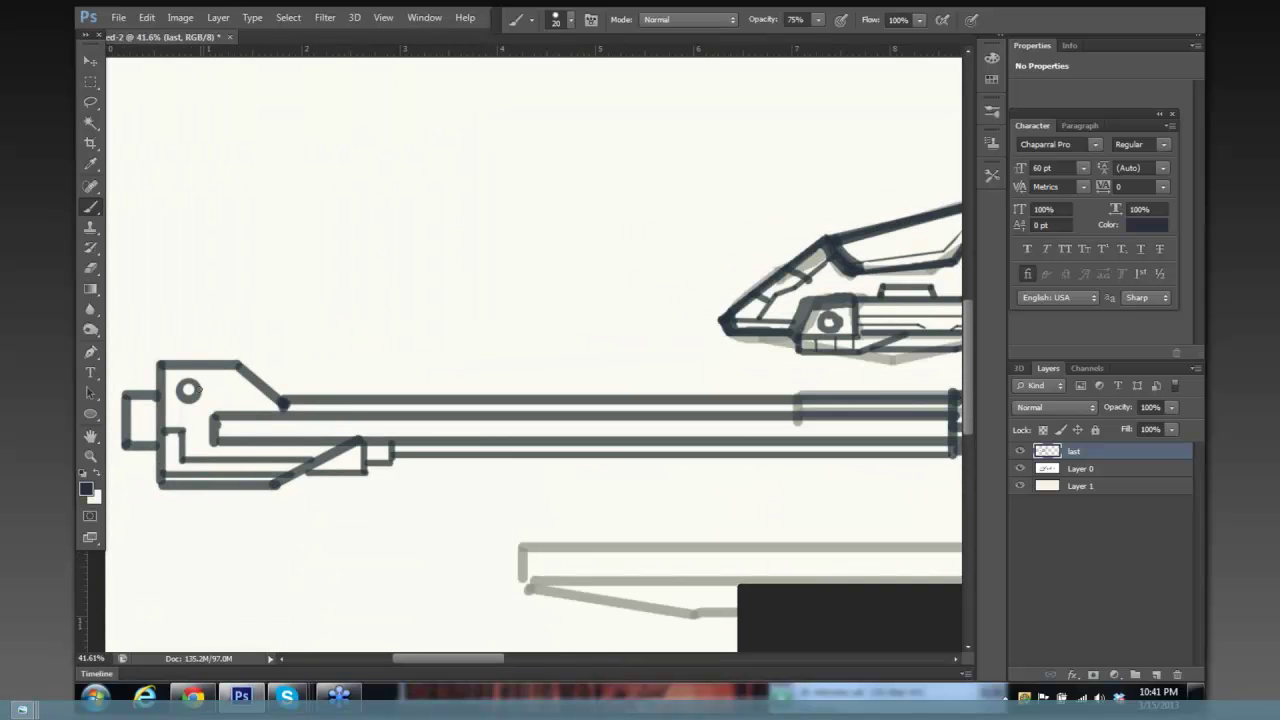
click(343, 460)
click(380, 451)
Draw a short curved line behind the angular bracket, below the fuselage arch, with a 30 px brush.
scroll(540, 260, down, 3)
scroll(573, 278, down, 2)
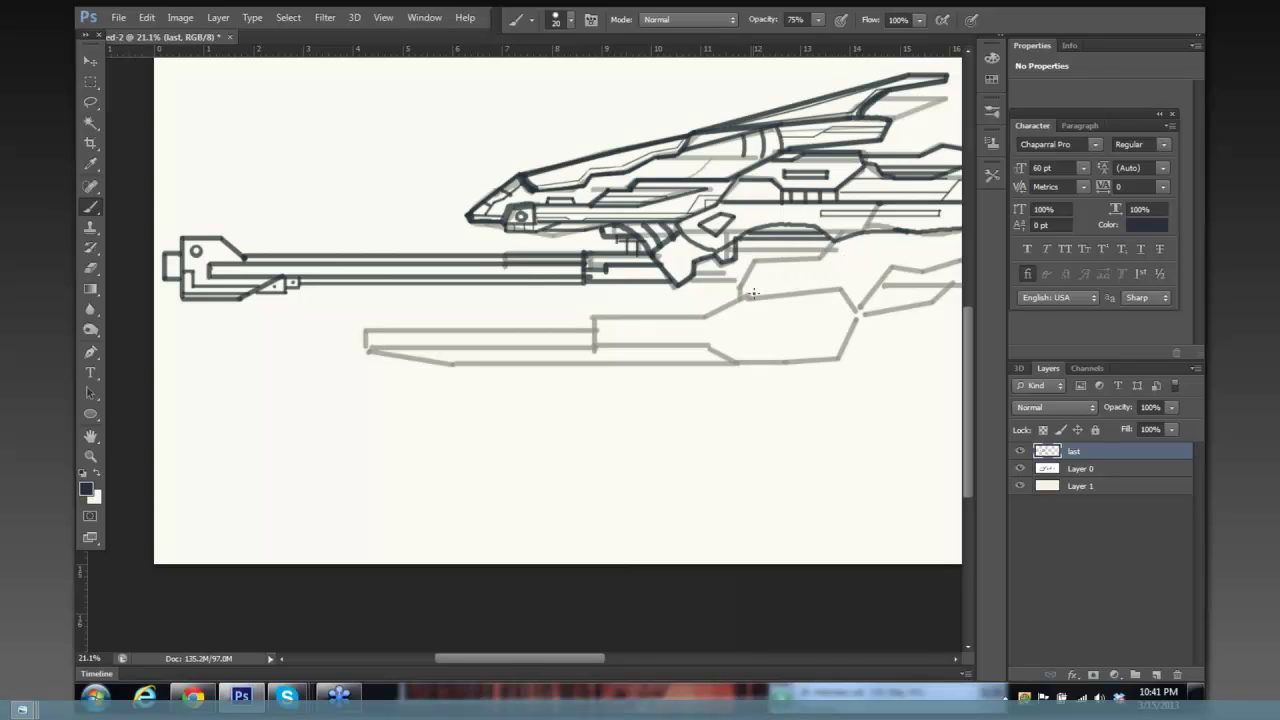
key(bracketright)
mouse_move(752, 263)
mouse_down()
mouse_move(720, 284)
mouse_move(715, 307)
mouse_move(752, 262)
mouse_up()
drag(790, 248, 840, 243)
Erase the uneven top of the fuselage's lower arch with the 35 px eraser and redraw it as a smooth 30 px curve.
click(840, 243)
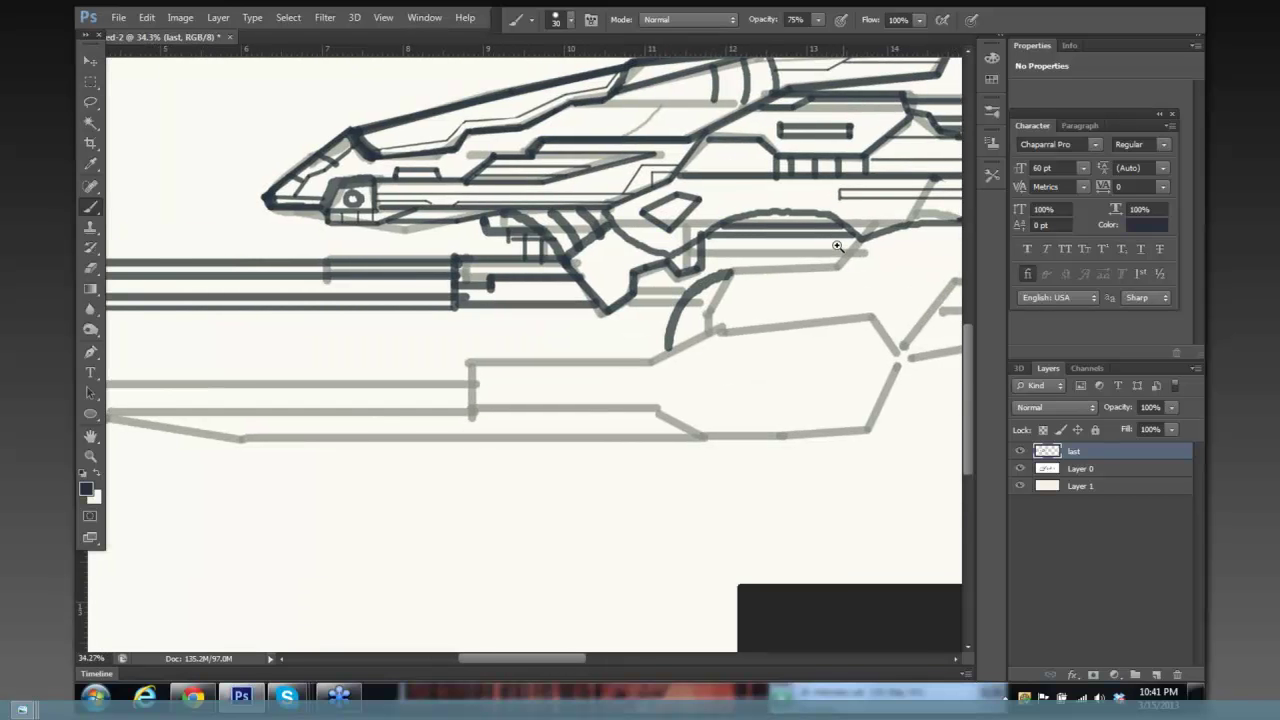
key(e)
mouse_move(729, 199)
mouse_down()
mouse_move(825, 201)
mouse_move(711, 197)
mouse_move(839, 204)
mouse_move(711, 194)
mouse_up()
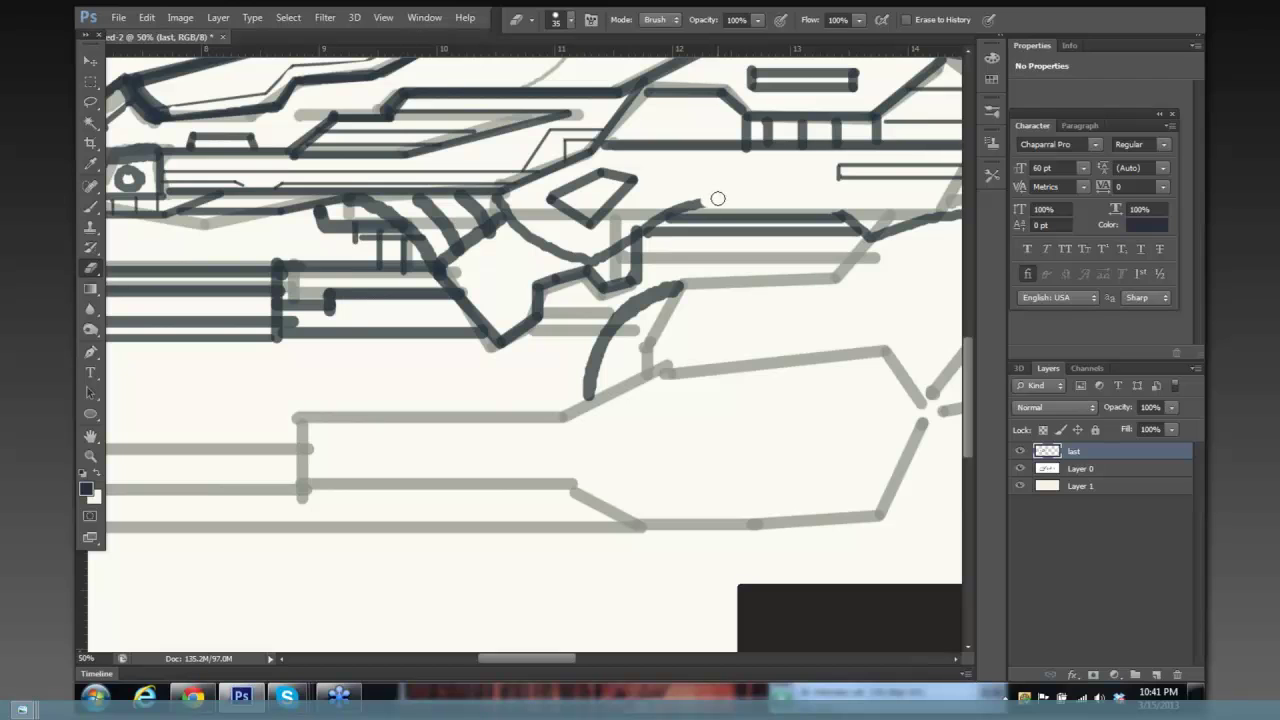
key(b)
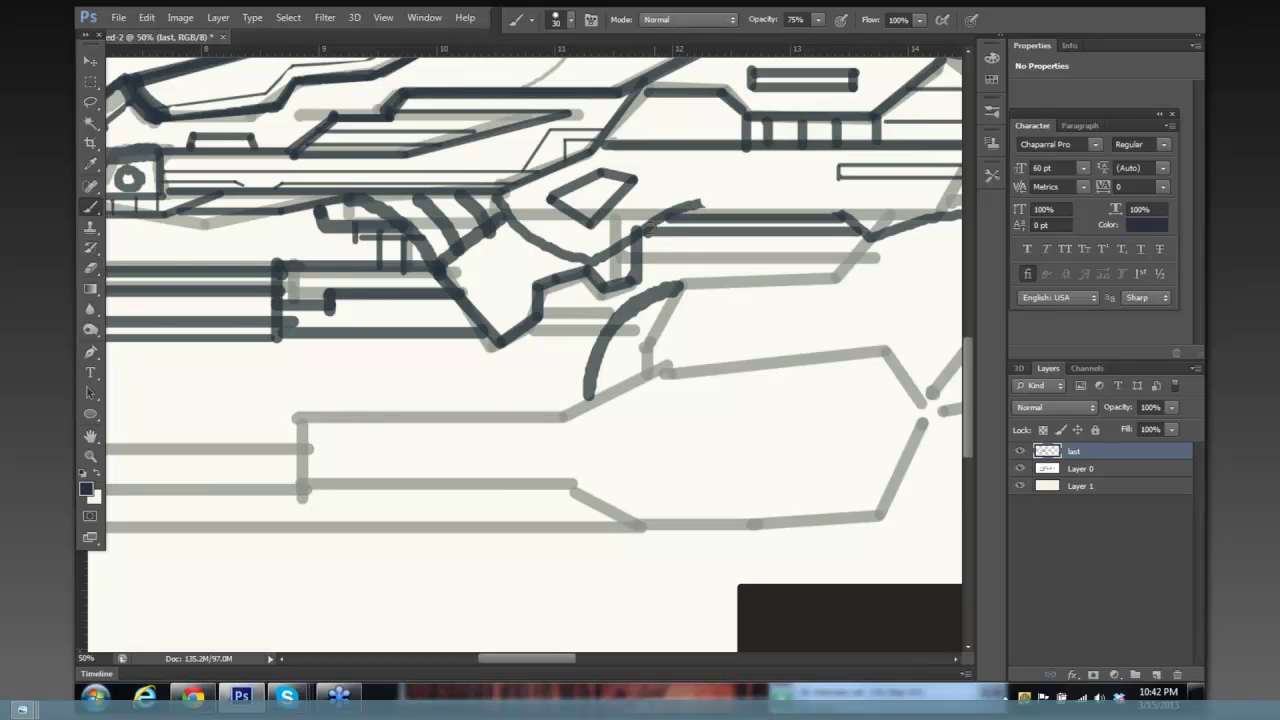
mouse_move(647, 226)
mouse_down()
mouse_move(700, 204)
mouse_move(774, 201)
mouse_move(860, 233)
mouse_up()
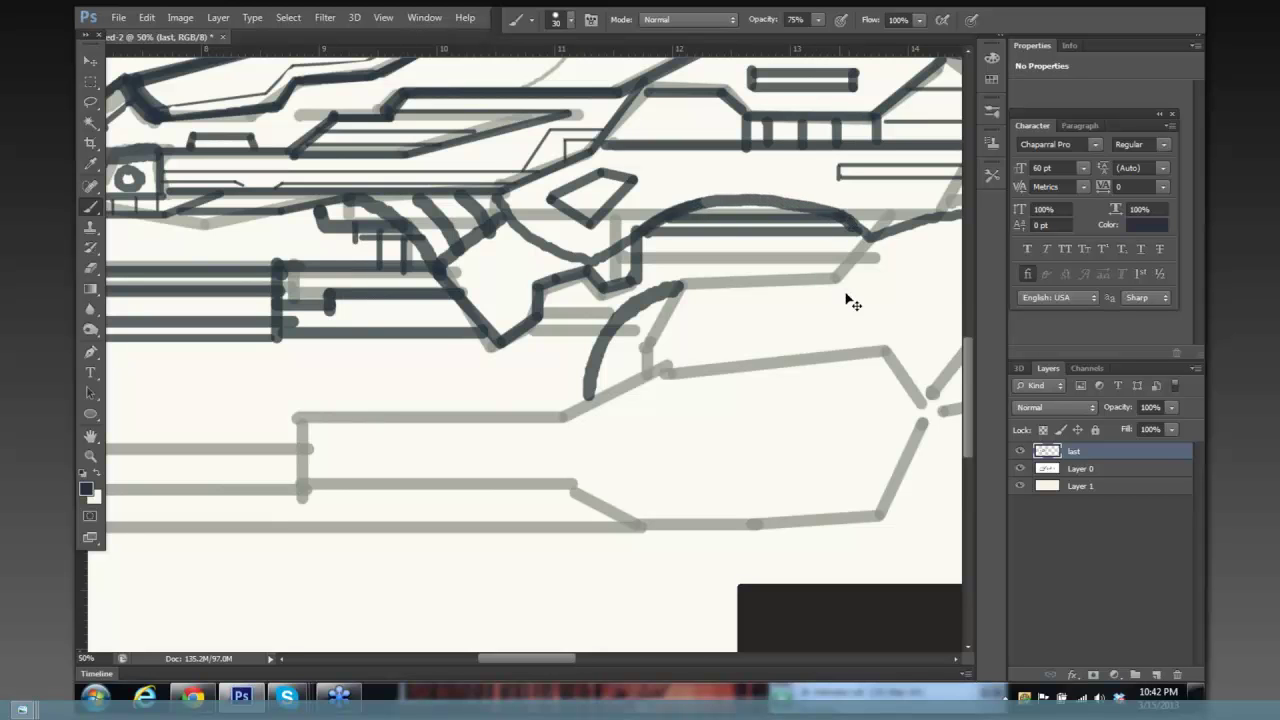
Close the lower edge of the small rear wing fin with a 30 px brush and add its inner lines at 15 px.
scroll(852, 300, down, 5)
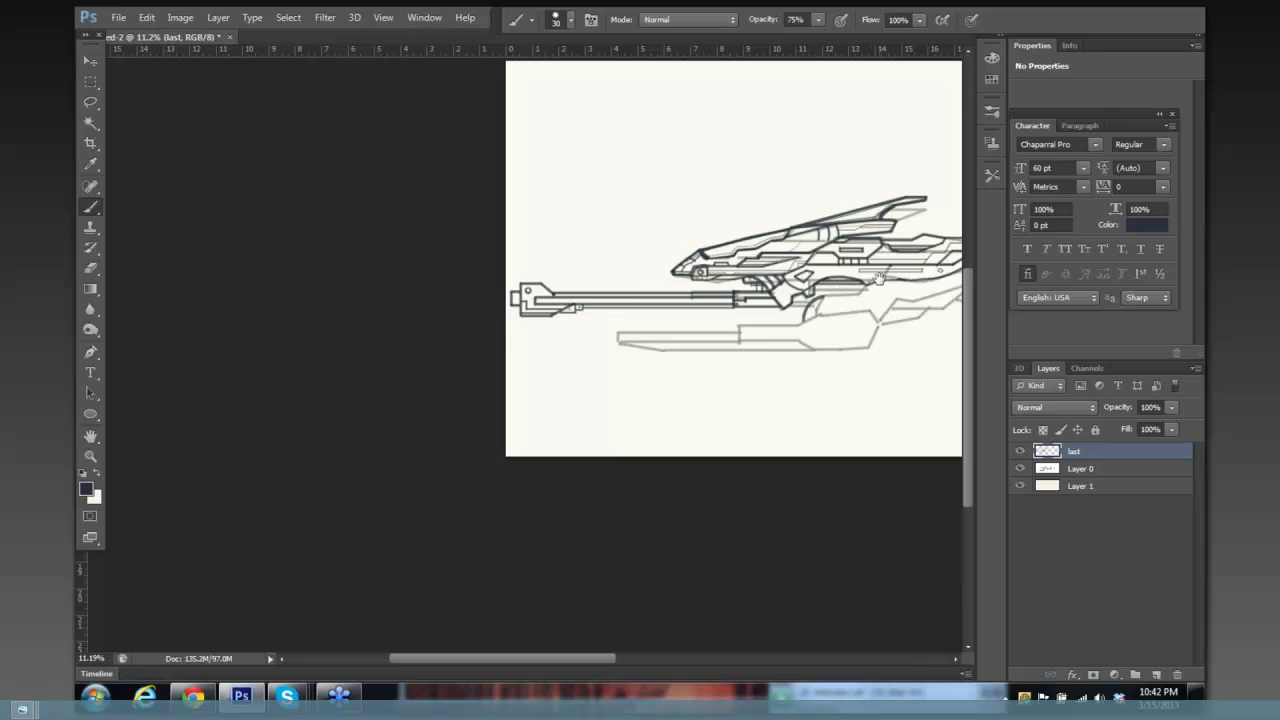
scroll(850, 255, right, 4)
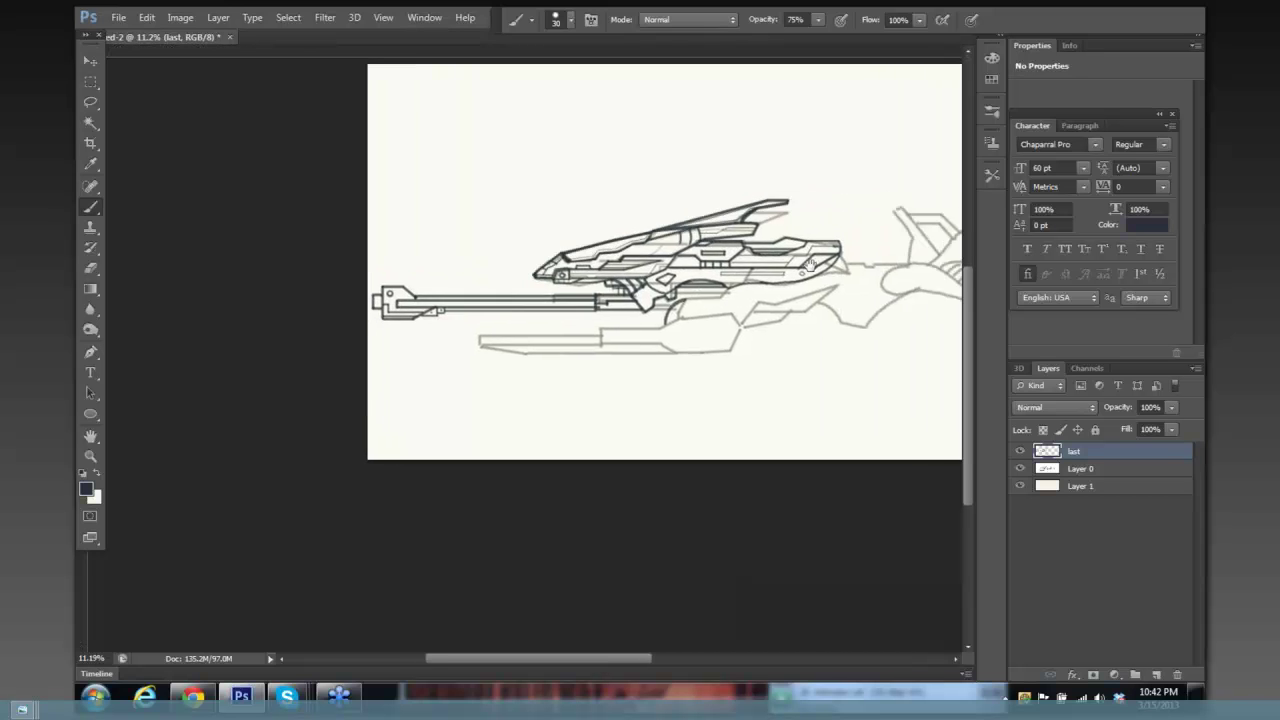
scroll(790, 284, down, 1)
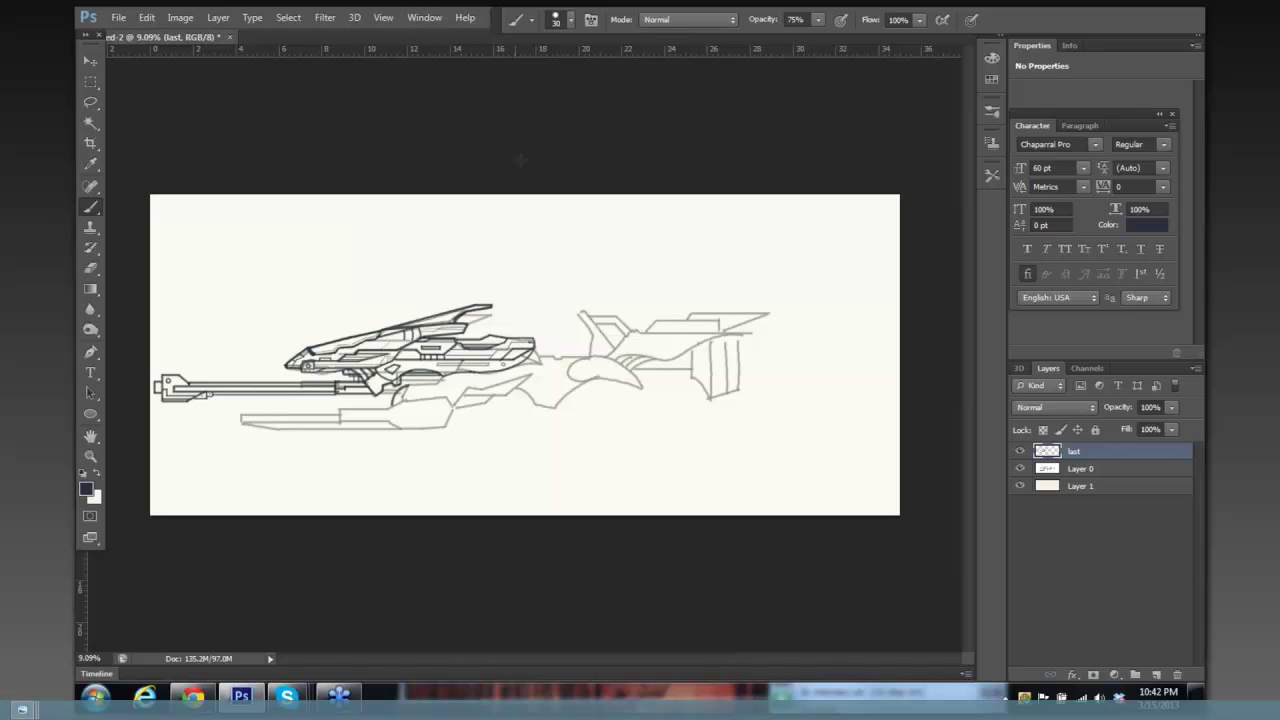
mouse_move(526, 311)
mouse_down()
mouse_move(571, 314)
mouse_move(549, 257)
mouse_move(583, 214)
mouse_move(483, 226)
mouse_move(552, 224)
mouse_up()
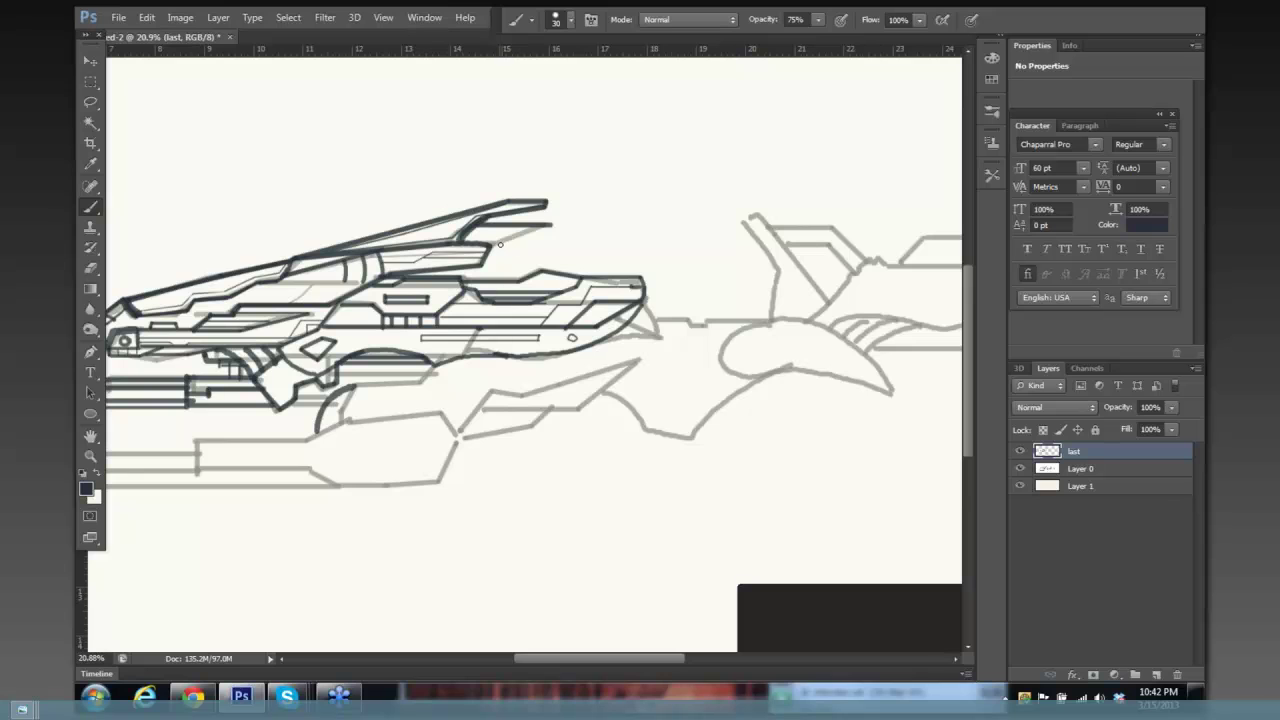
drag(490, 250, 548, 225)
key(bracketleft)
key(bracketleft)
key(bracketleft)
drag(483, 232, 517, 229)
drag(514, 228, 489, 240)
Outline a curved housing with a notched top and squared rear end below the fuselage at 30 px, checking it with Layer 0 hidden.
scroll(574, 211, down, 2)
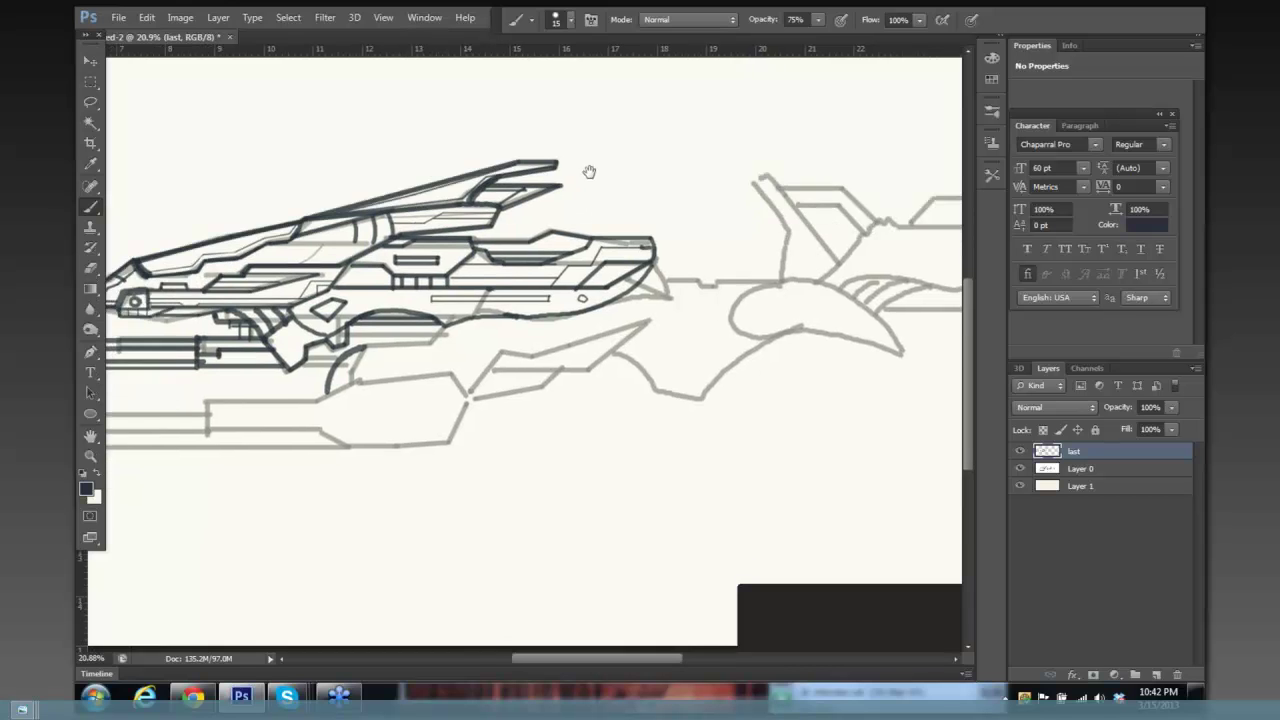
scroll(583, 185, down, 2)
key(bracketright)
key(bracketright)
key(bracketright)
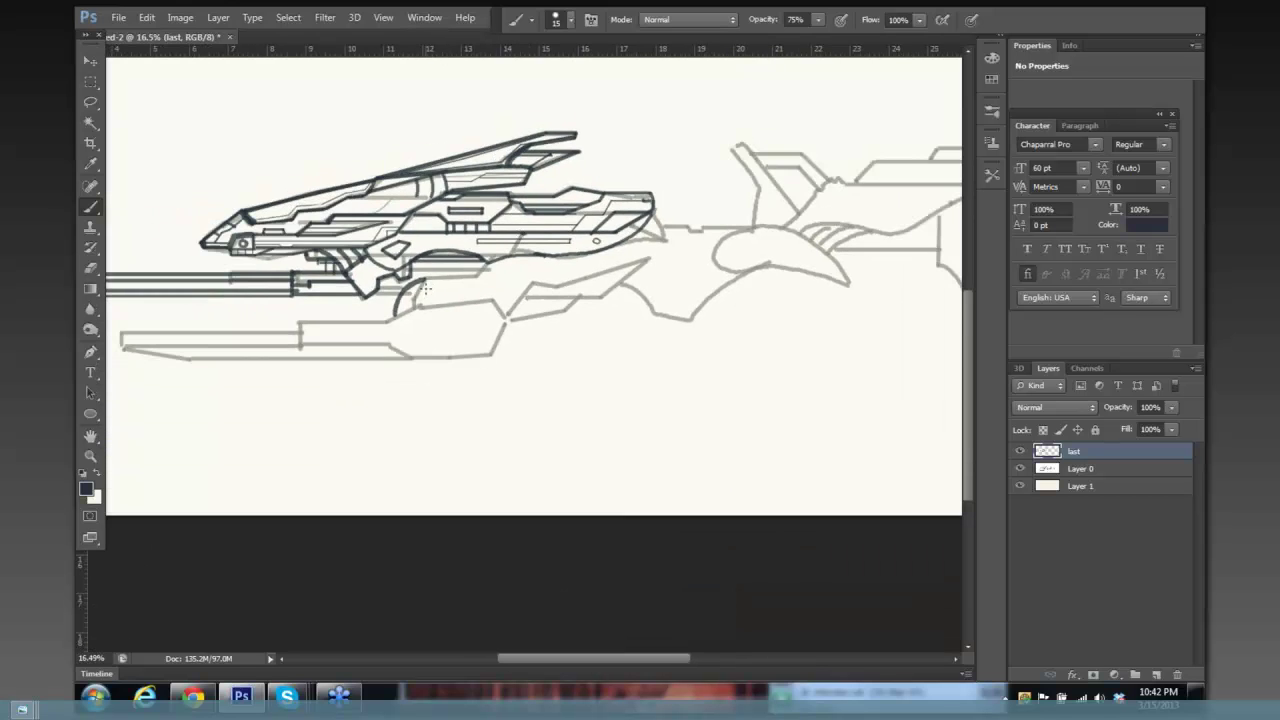
mouse_move(430, 280)
mouse_down()
mouse_move(471, 291)
mouse_move(524, 280)
mouse_move(528, 320)
mouse_move(466, 305)
mouse_up()
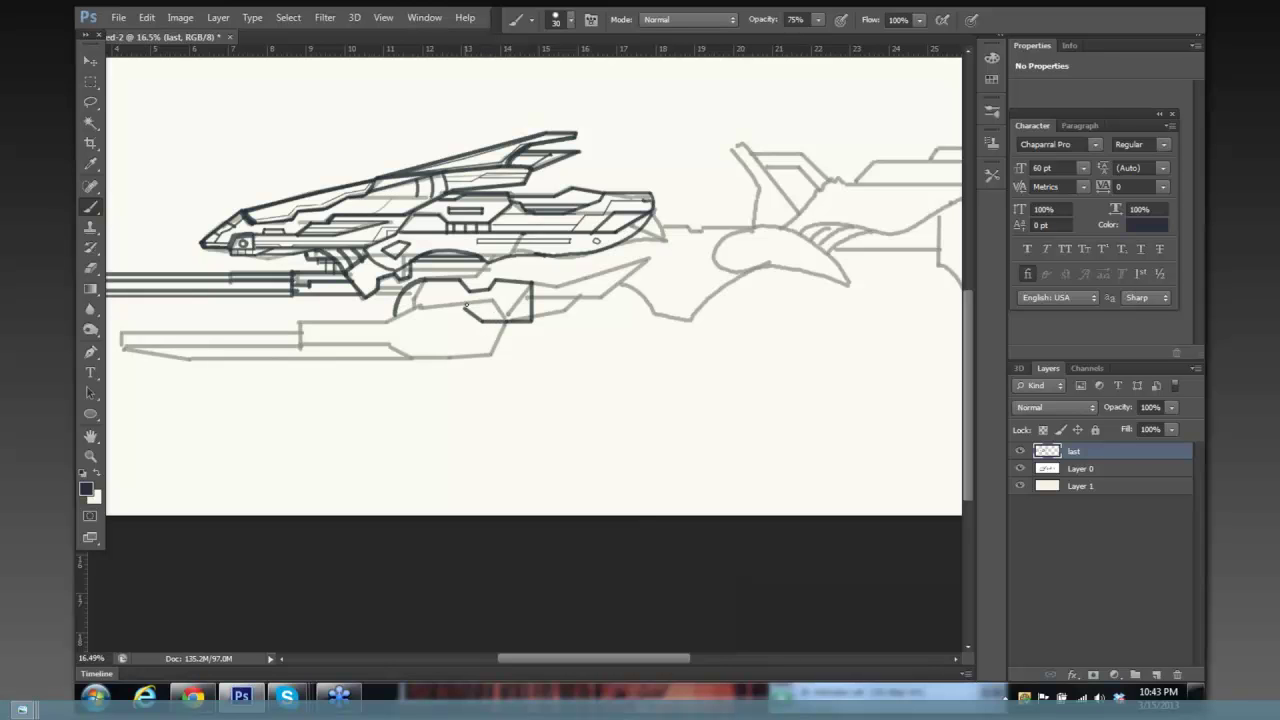
shift+click(419, 307)
shift+click(395, 318)
click(1019, 468)
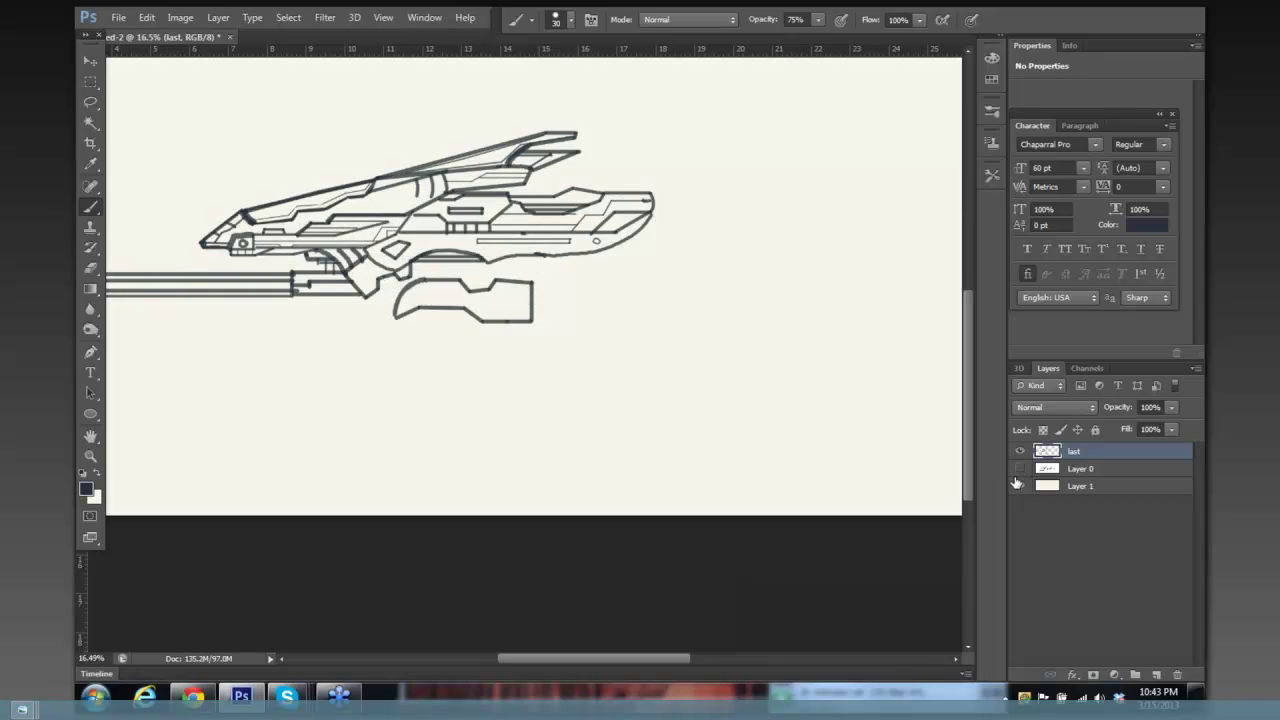
click(1020, 469)
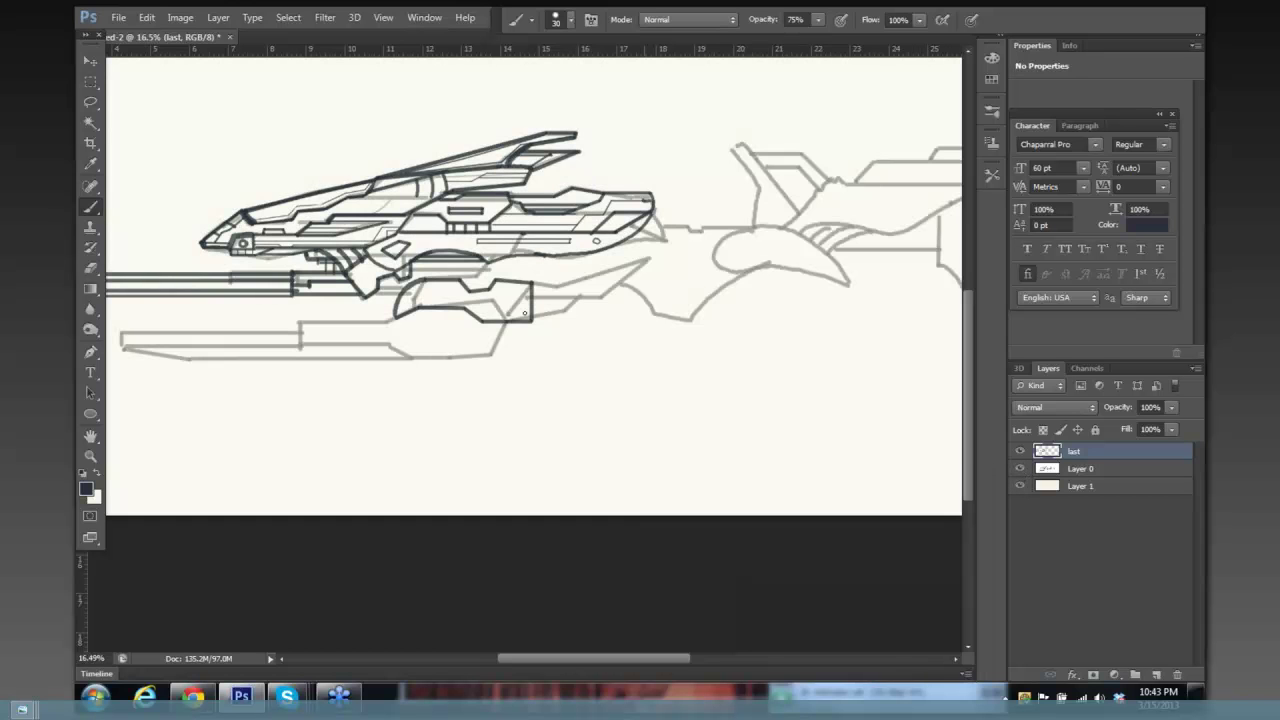
Outline the faceted pod beneath the curved housing and the rectangular block in front of it with the 30 px brush.
drag(419, 286, 477, 244)
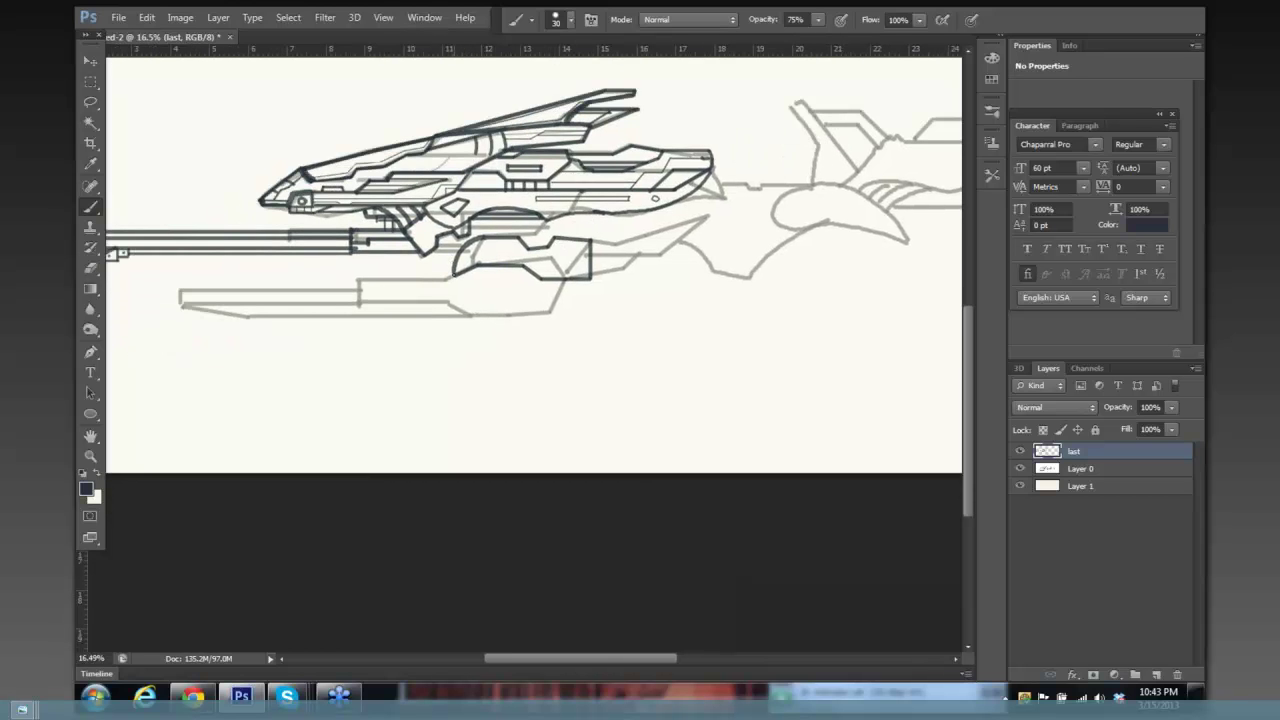
mouse_move(441, 282)
mouse_down()
mouse_move(454, 272)
mouse_move(441, 297)
mouse_move(475, 319)
mouse_move(548, 316)
mouse_move(567, 282)
mouse_up()
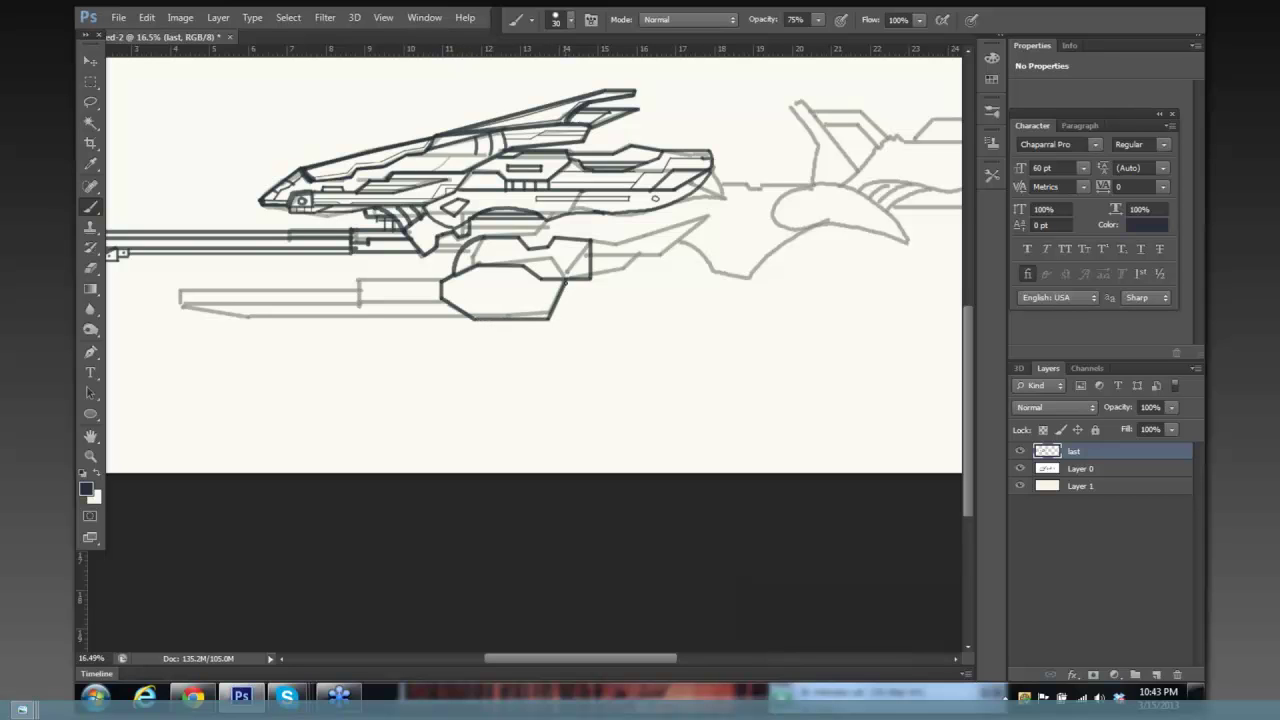
drag(438, 283, 362, 282)
mouse_move(357, 283)
mouse_down()
mouse_move(359, 313)
mouse_move(474, 318)
mouse_up()
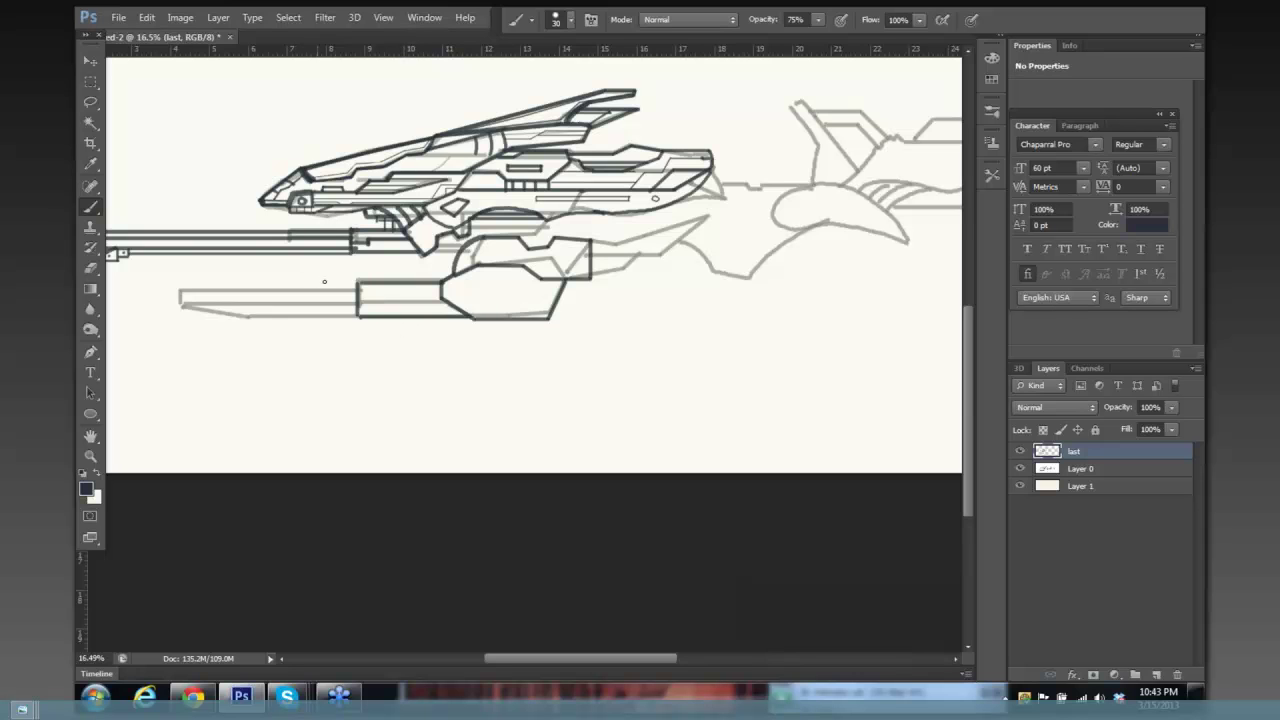
Trace the long lower barrel with its tapered underside ahead of the block at 30 px, and check it with Layer 0 hidden.
mouse_move(360, 291)
mouse_down()
mouse_move(180, 291)
mouse_move(181, 304)
mouse_move(361, 305)
mouse_up()
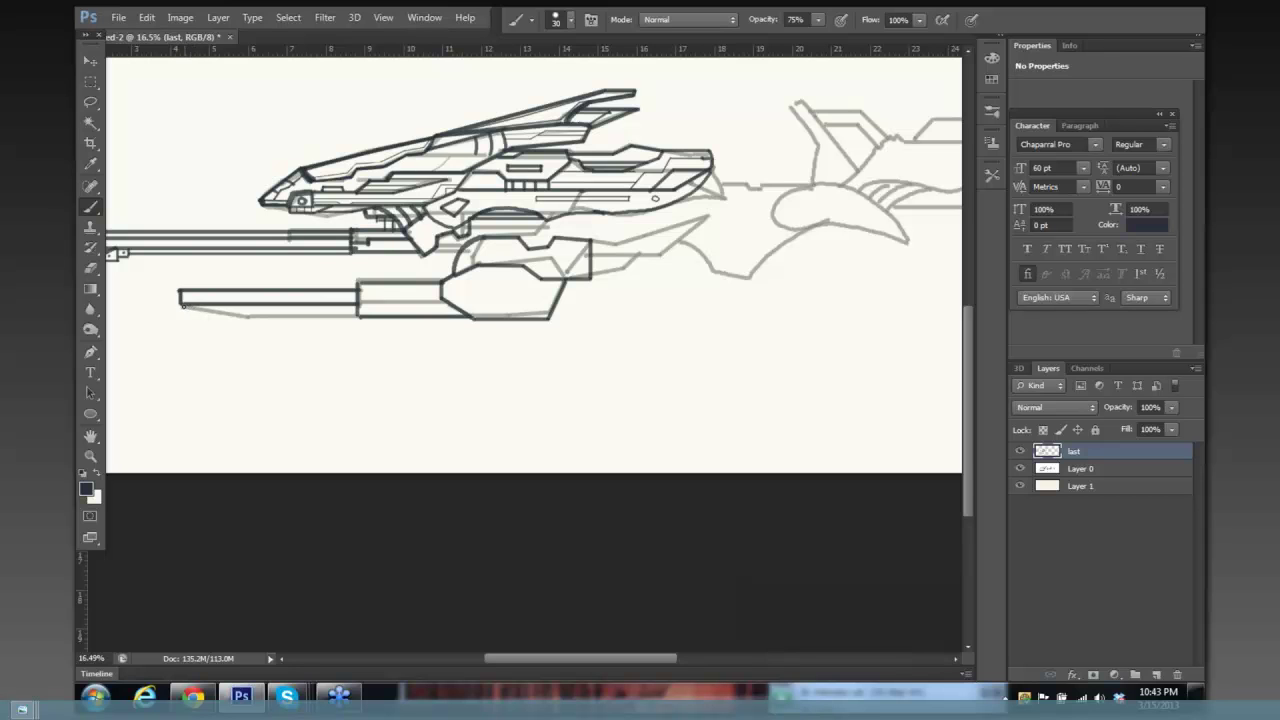
drag(247, 318, 360, 318)
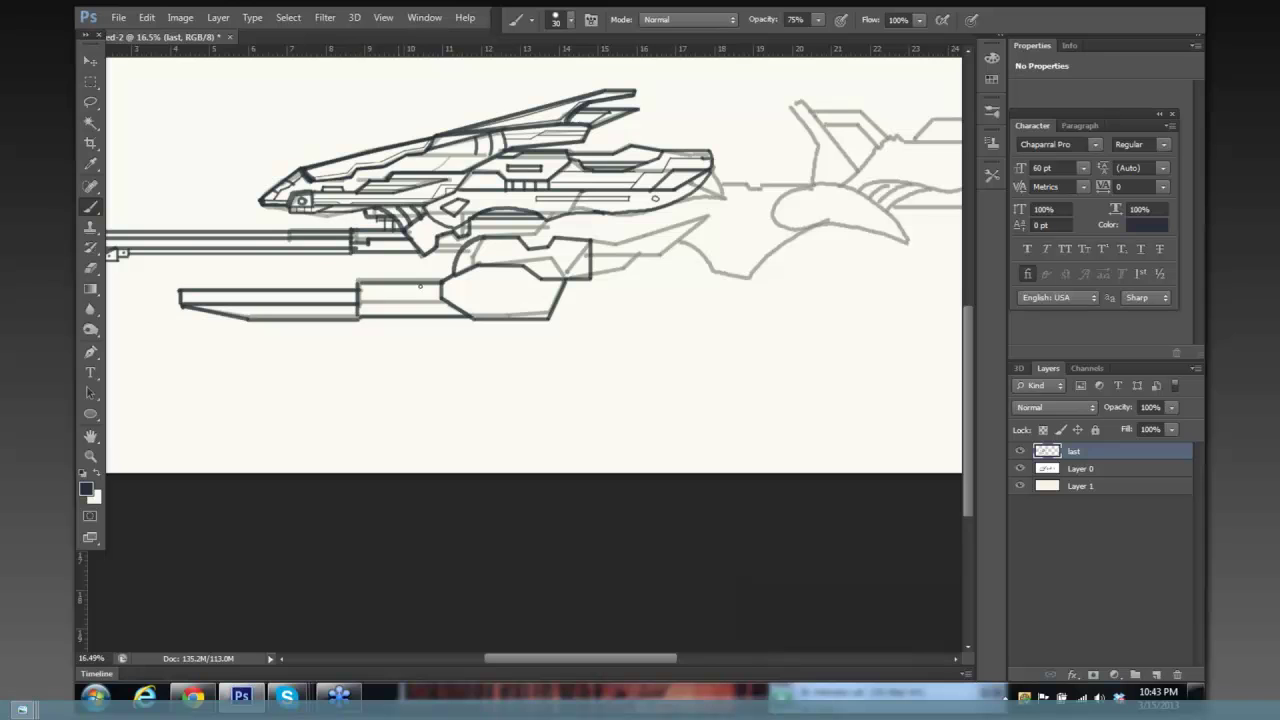
click(1020, 469)
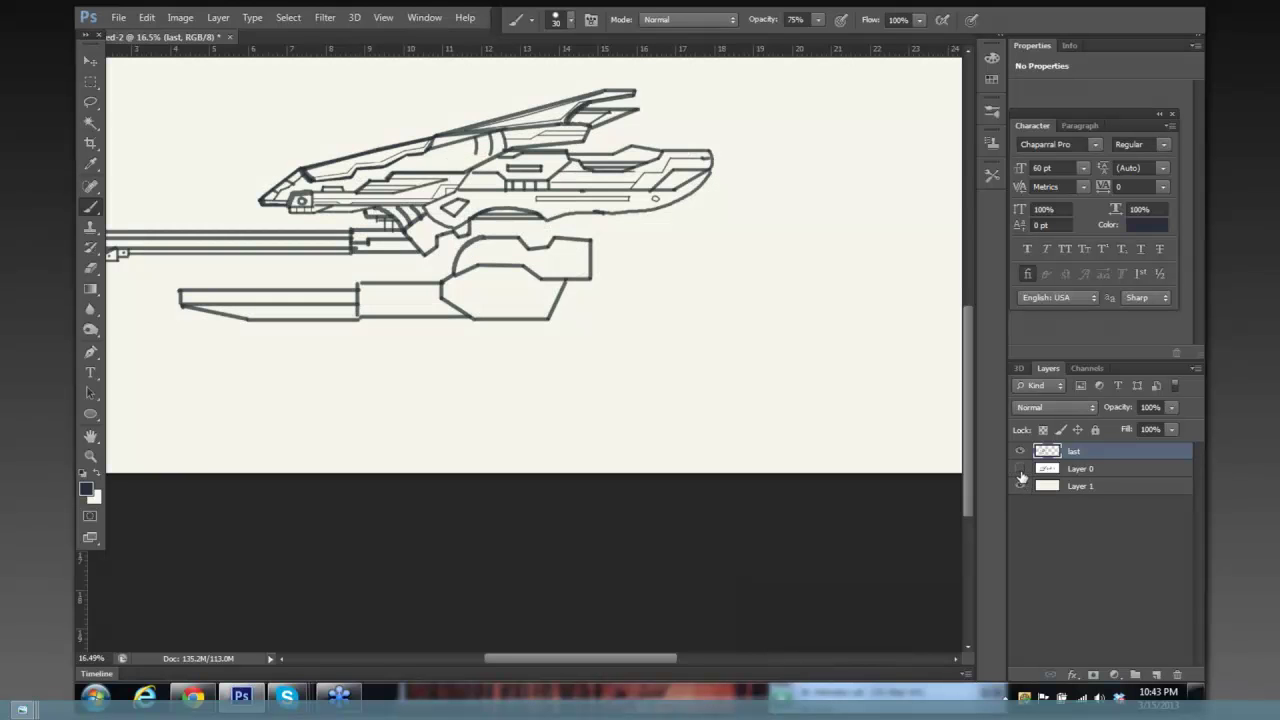
click(1020, 469)
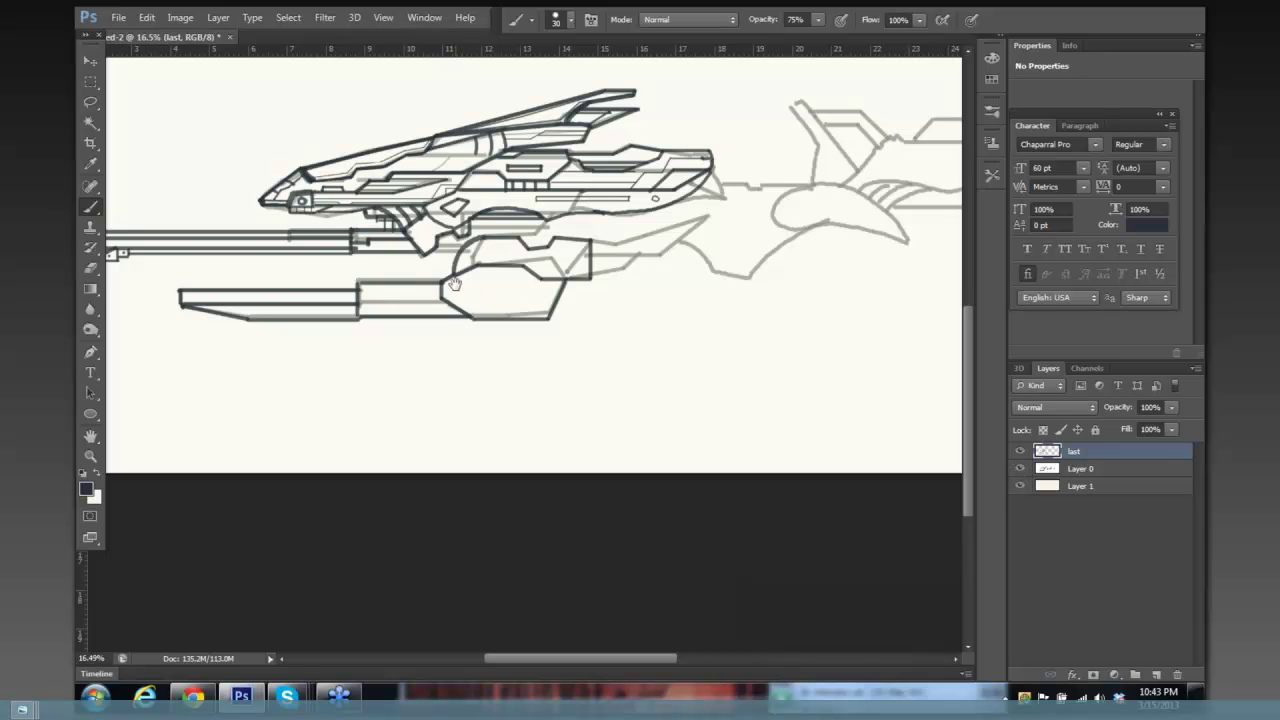
Add four small square lugs on top of the lower barrel's block and a stepped line inside it with a 25 px brush.
scroll(468, 308, up, 2)
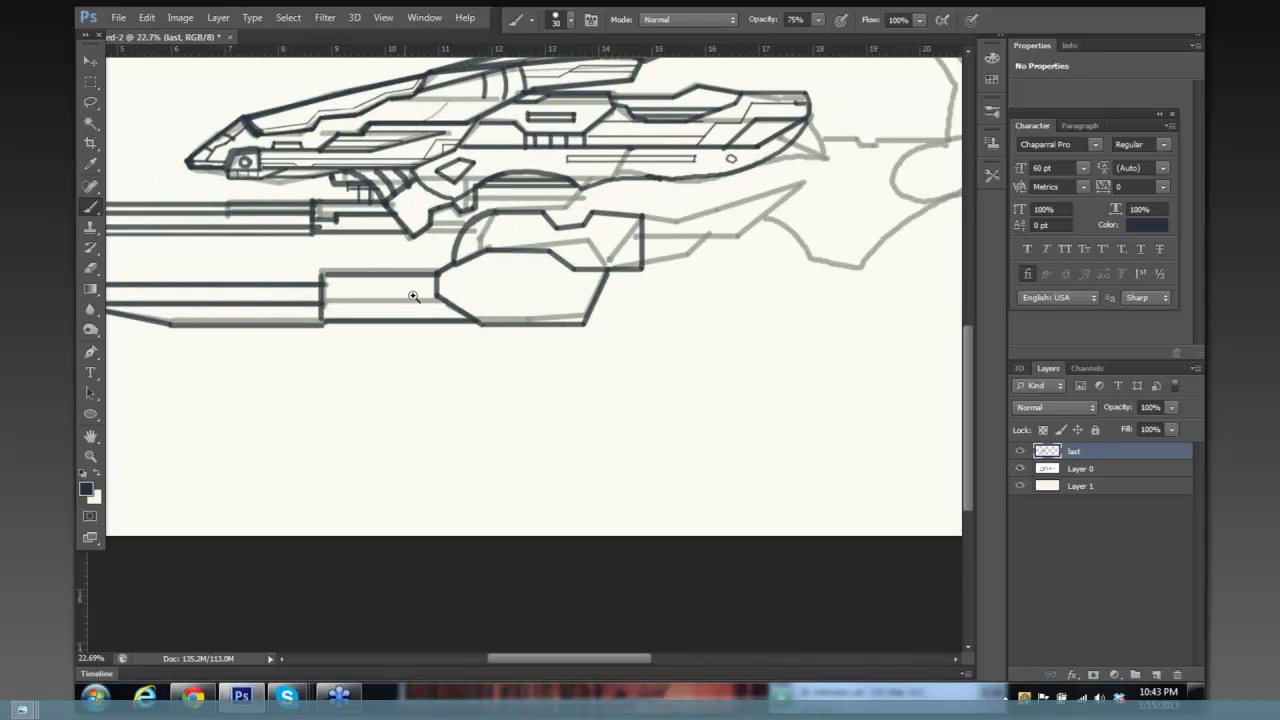
scroll(468, 308, up, 1)
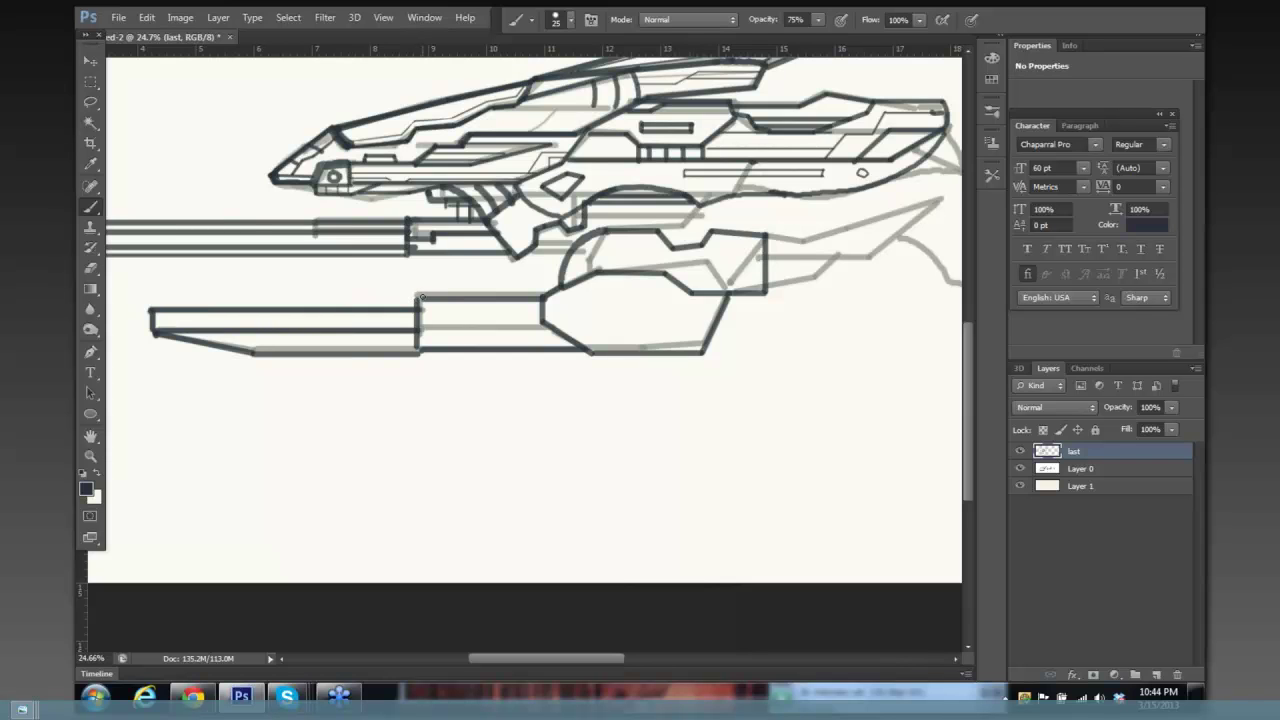
mouse_move(421, 289)
mouse_down()
mouse_move(480, 285)
mouse_move(510, 297)
mouse_up()
drag(418, 327, 536, 316)
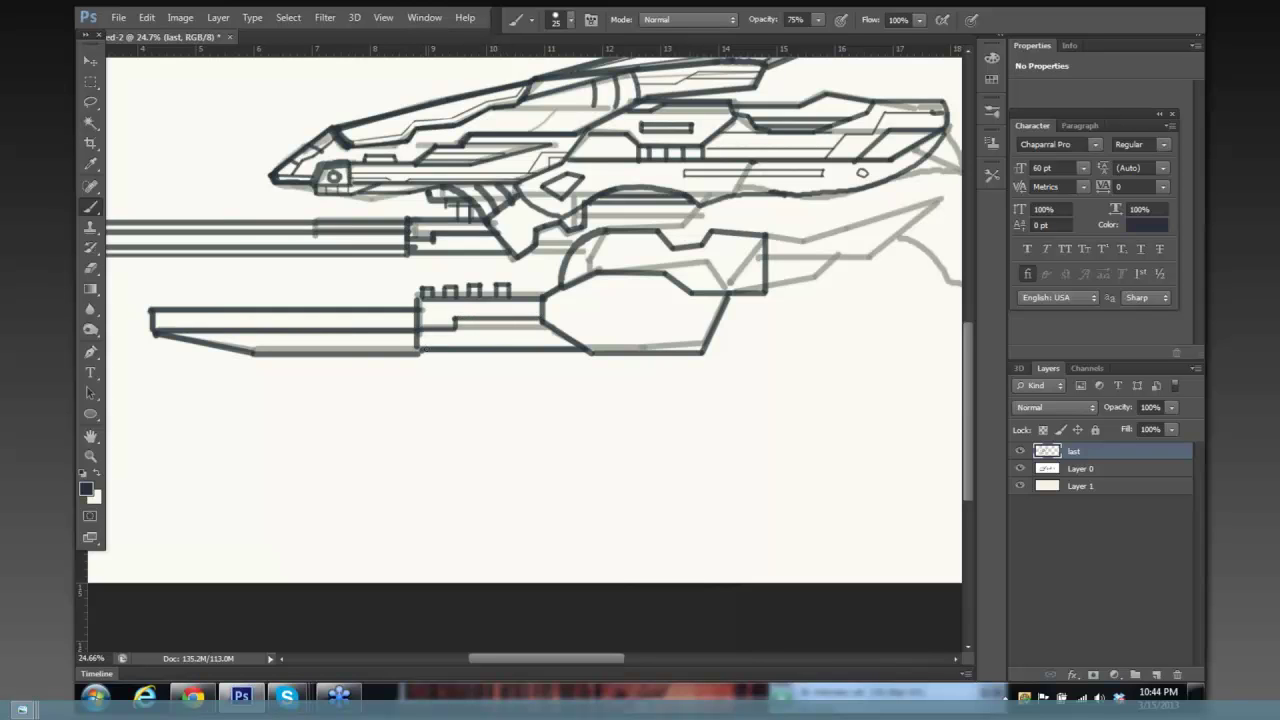
Add thin 9 px panel lines along the lower barrel and block plus vertical ribs on its underside, and check them with Layer 0 hidden.
key(bracketleft)
mouse_move(418, 340)
mouse_down()
mouse_move(565, 342)
mouse_move(524, 300)
mouse_move(540, 305)
mouse_move(443, 312)
mouse_move(423, 327)
mouse_move(152, 327)
mouse_up()
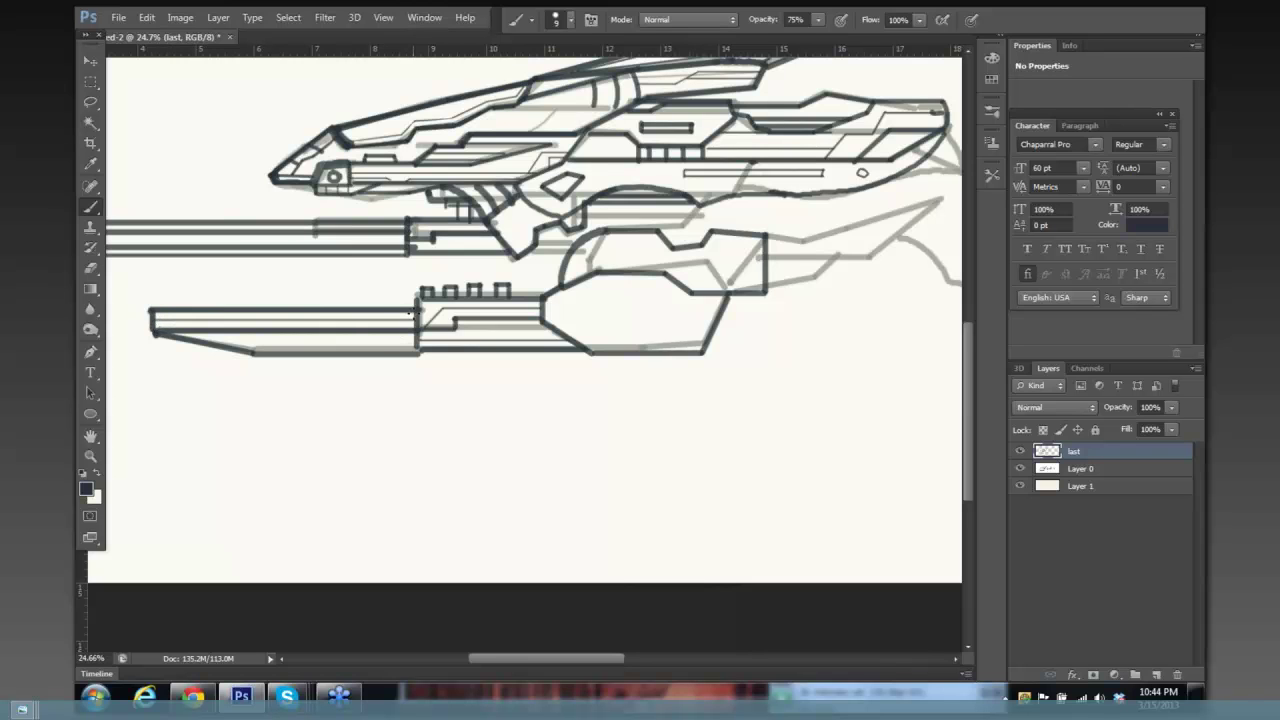
drag(413, 315, 156, 317)
mouse_move(254, 333)
mouse_down()
mouse_move(255, 349)
mouse_move(405, 343)
mouse_up()
drag(255, 333, 255, 348)
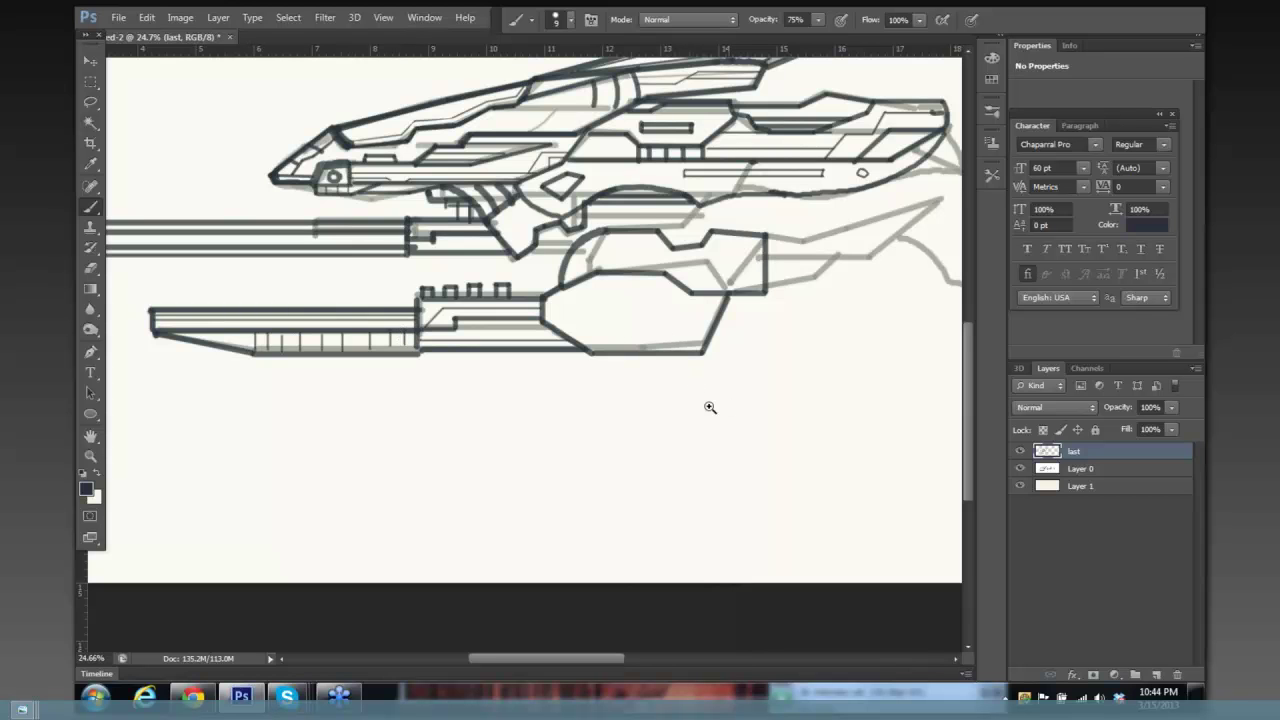
scroll(729, 400, down, 4)
click(1020, 468)
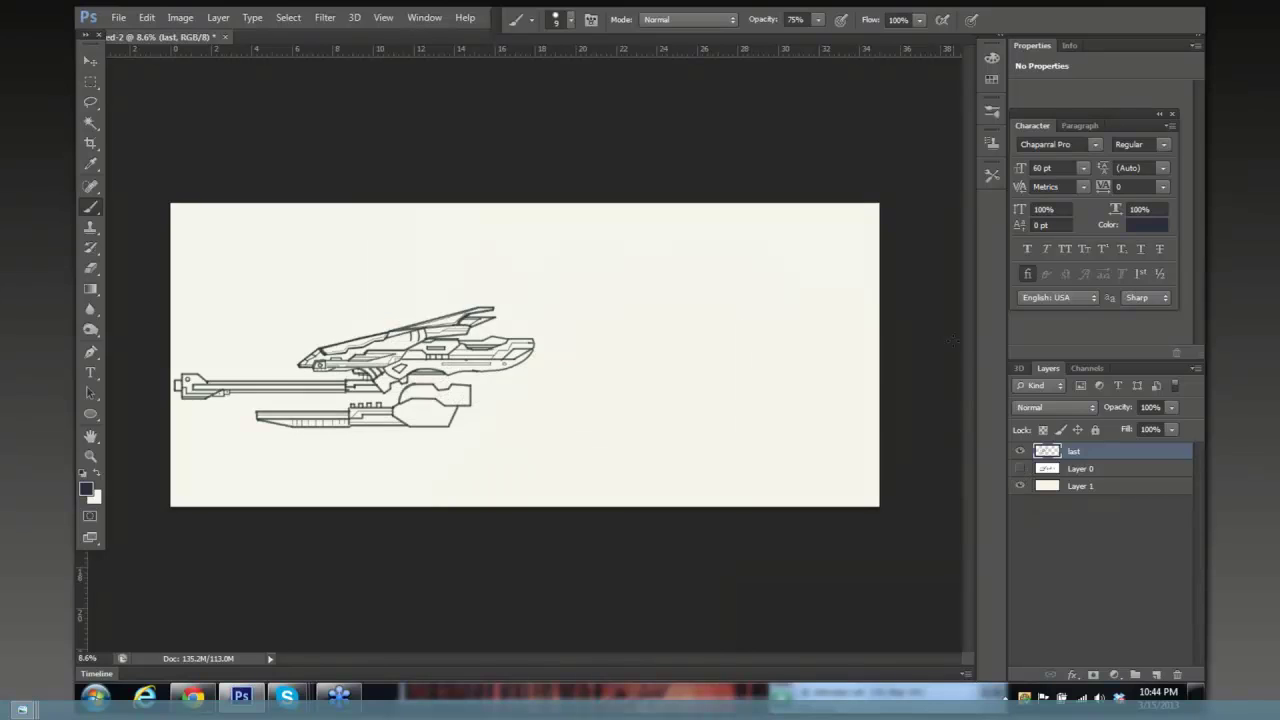
click(1020, 468)
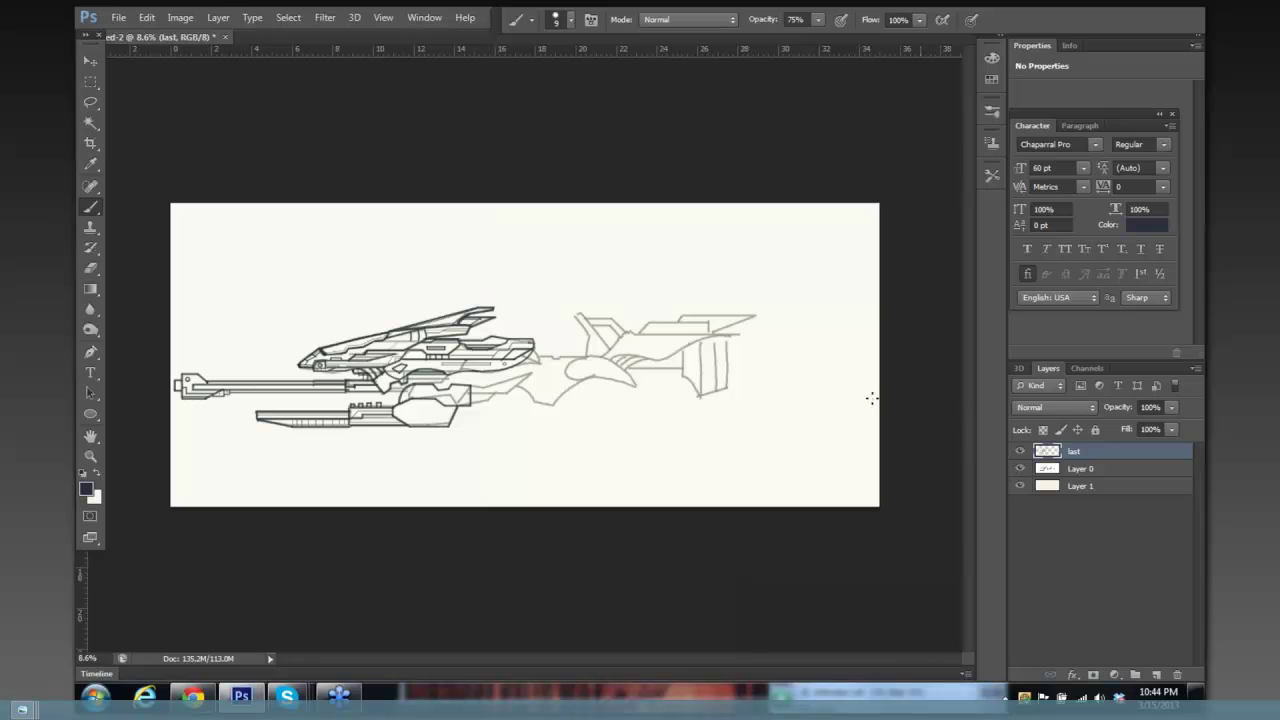
Draw the connecting structure between the fuselage's lower arch and the curved housing and reinforce nearby fuselage lines with a 40 px brush.
ctrl+click(600, 272)
mouse_move(595, 273)
mouse_down()
mouse_move(609, 220)
mouse_move(503, 270)
mouse_up()
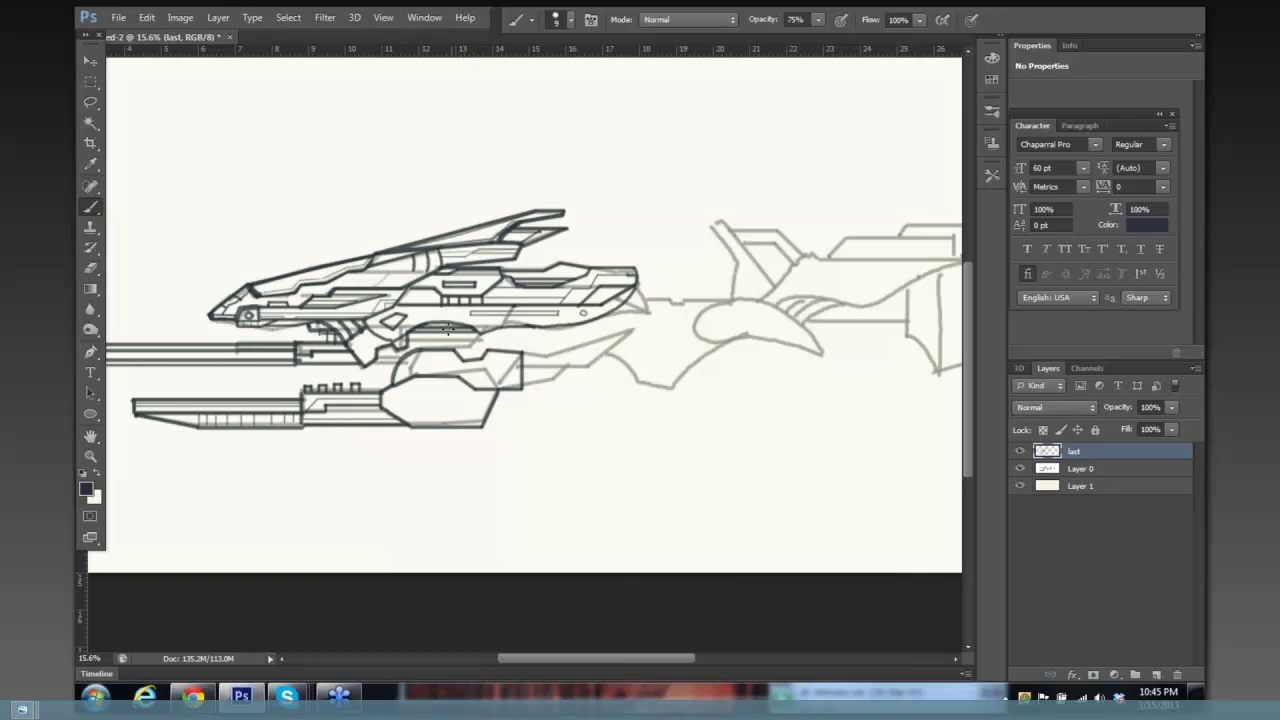
key(bracketright)
key(bracketright)
key(bracketright)
key(bracketright)
drag(389, 348, 385, 357)
drag(409, 341, 449, 341)
mouse_move(397, 341)
mouse_down()
mouse_move(440, 319)
mouse_move(480, 331)
mouse_up()
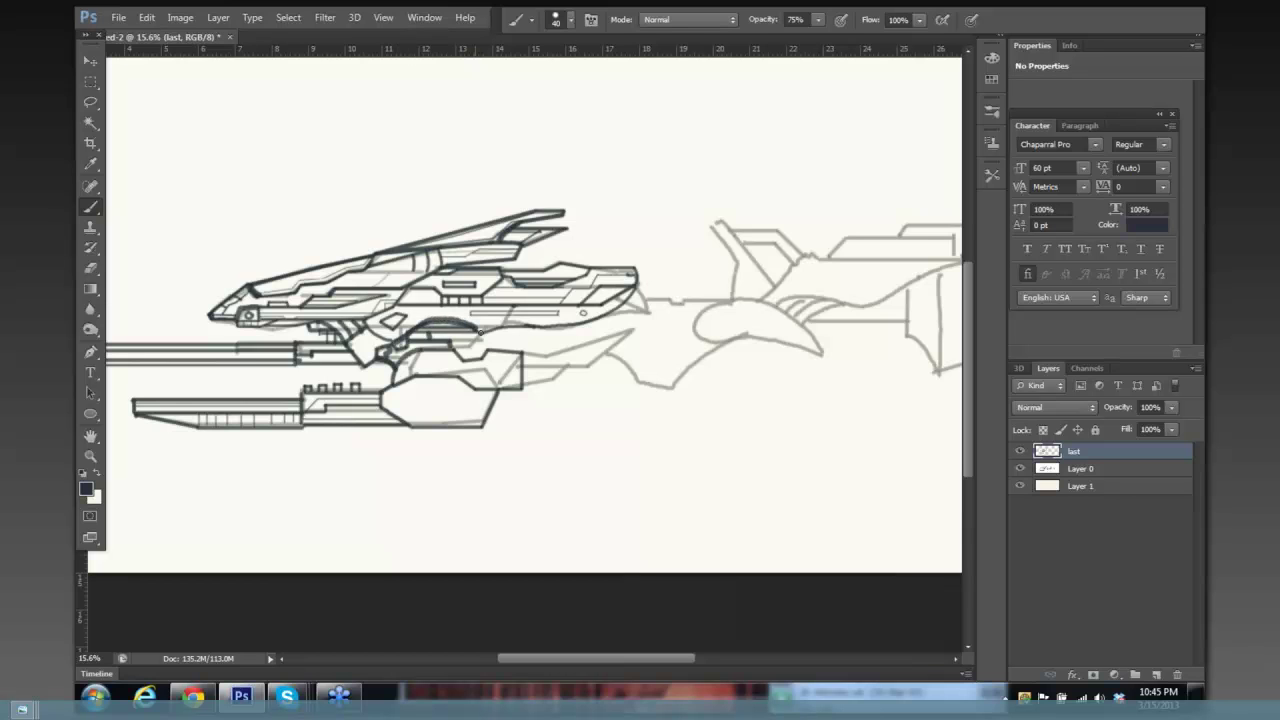
mouse_move(394, 308)
mouse_down()
mouse_move(517, 291)
mouse_move(487, 296)
mouse_up()
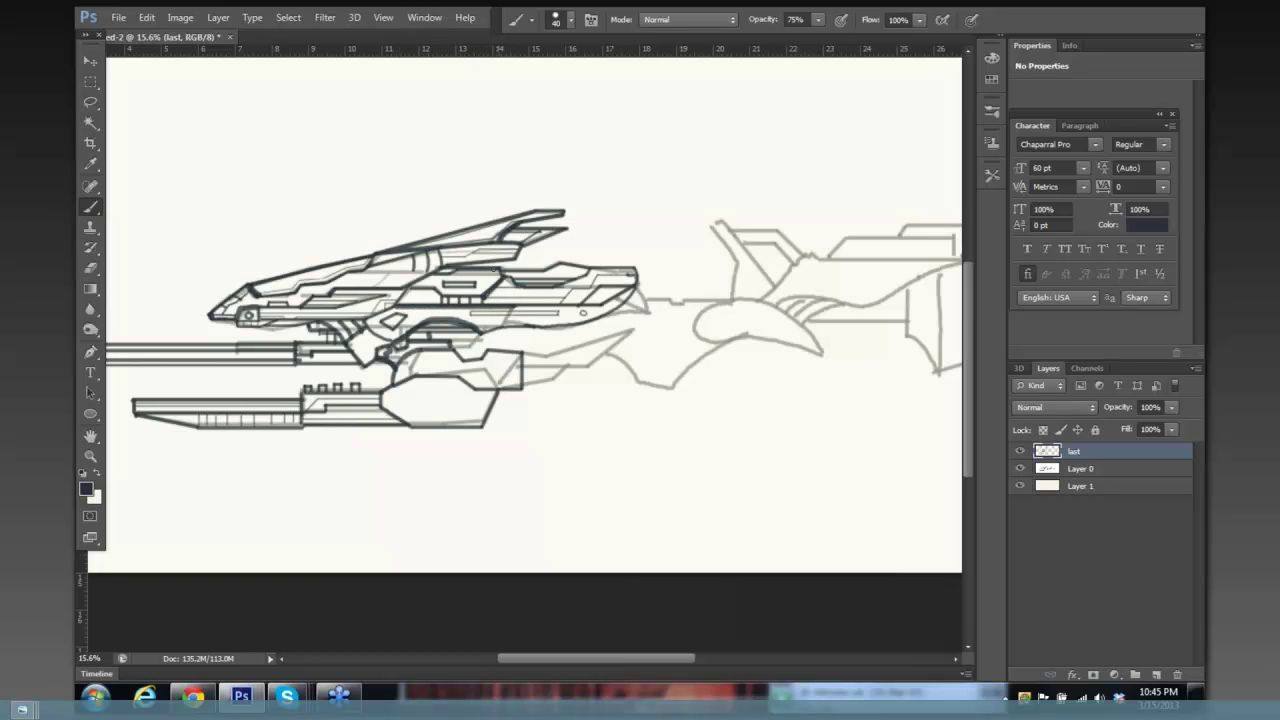
Draw the pointed fin extending behind the housing and the curved bands across the housing with the 40 px brush.
drag(333, 282, 377, 251)
mouse_move(522, 352)
mouse_down()
mouse_move(578, 366)
mouse_move(518, 367)
mouse_up()
shift+click(631, 331)
shift+click(590, 366)
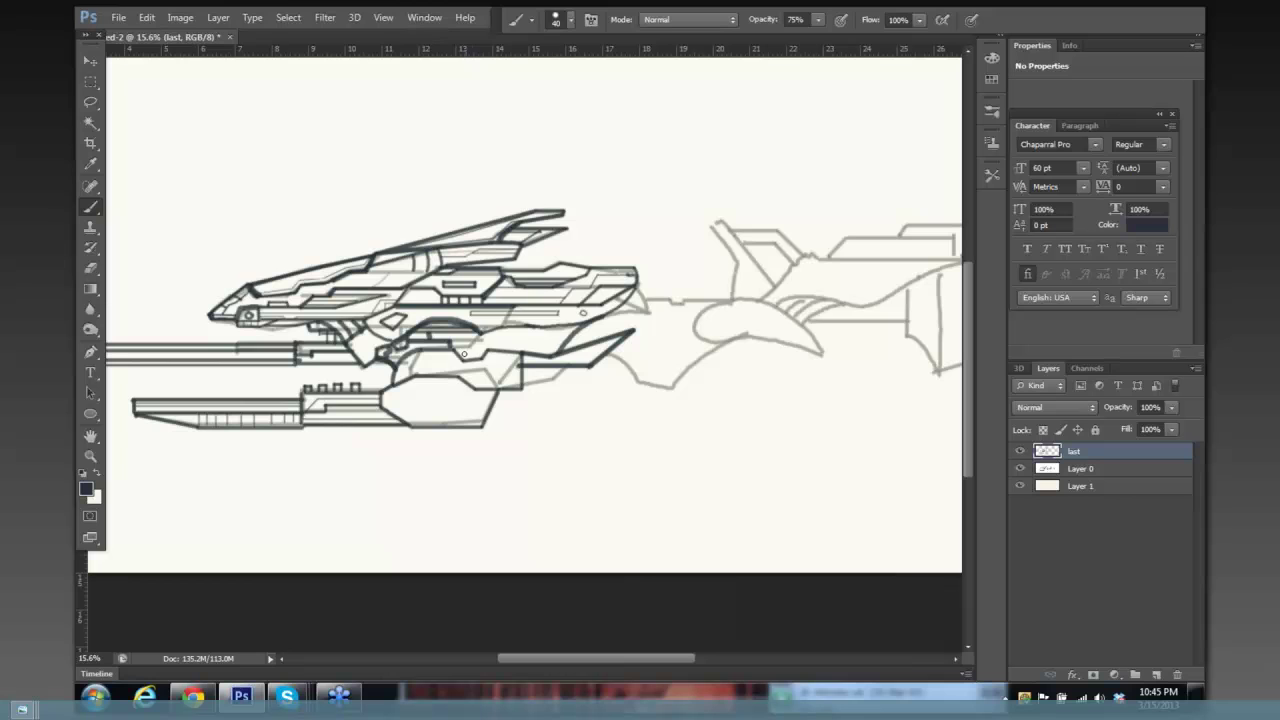
mouse_move(462, 347)
mouse_down()
mouse_move(520, 324)
mouse_move(494, 335)
mouse_move(547, 340)
mouse_move(501, 378)
mouse_move(515, 360)
mouse_move(486, 370)
mouse_move(488, 352)
mouse_move(481, 383)
mouse_move(447, 375)
mouse_up()
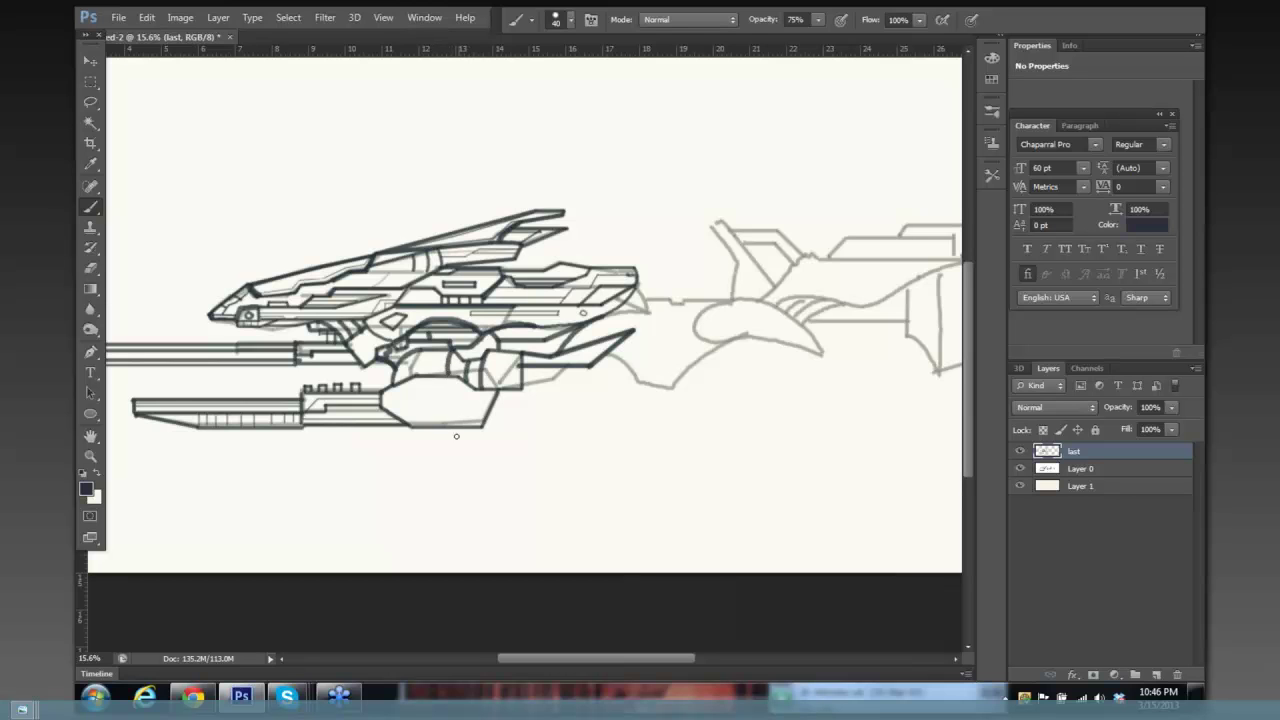
Stamp a row of six large dots along the upper part of the faceted pod with a 90 px brush.
key(bracketright)
key(bracketright)
key(bracketright)
key(bracketright)
key(bracketright)
key(bracketright)
click(406, 394)
click(438, 394)
click(463, 400)
click(479, 413)
click(422, 393)
click(391, 397)
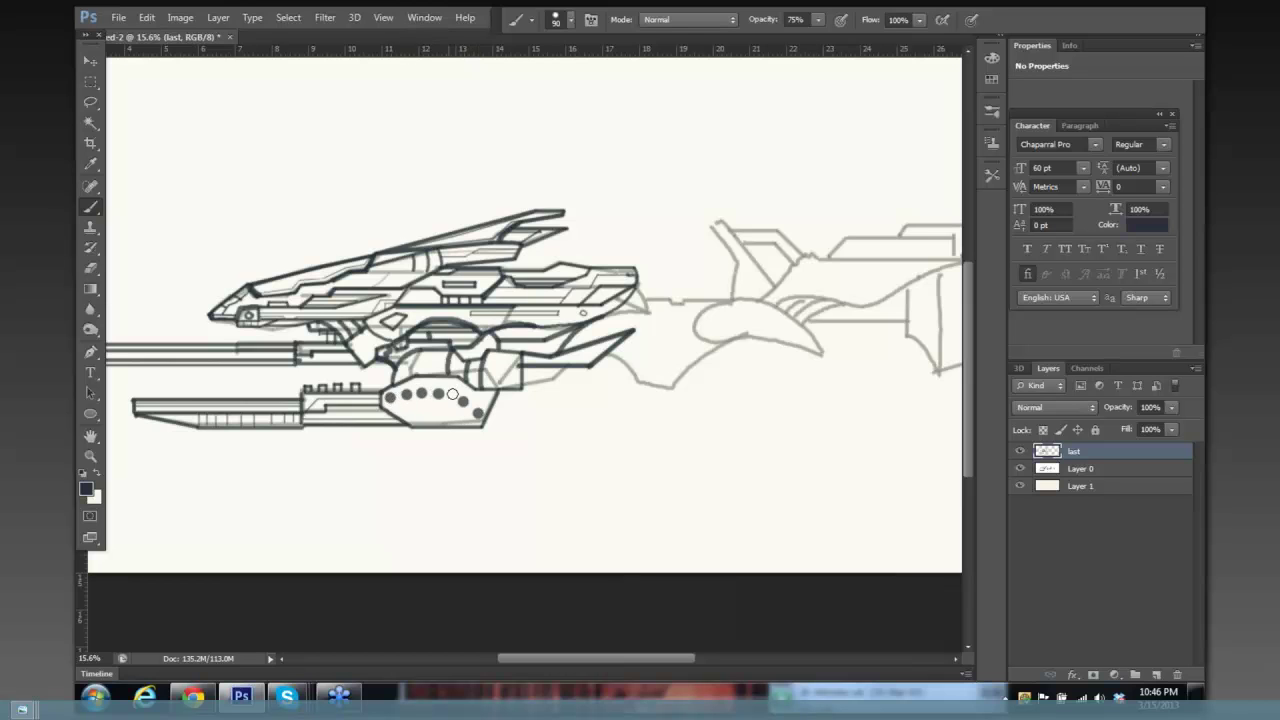
Add smaller 45 px dots below the large ones on the pod, check with Layer 0 hidden, and draw a curved dividing line.
key(bracketleft)
key(bracketleft)
key(bracketleft)
key(bracketleft)
click(421, 407)
click(431, 408)
click(442, 410)
click(462, 418)
click(1019, 468)
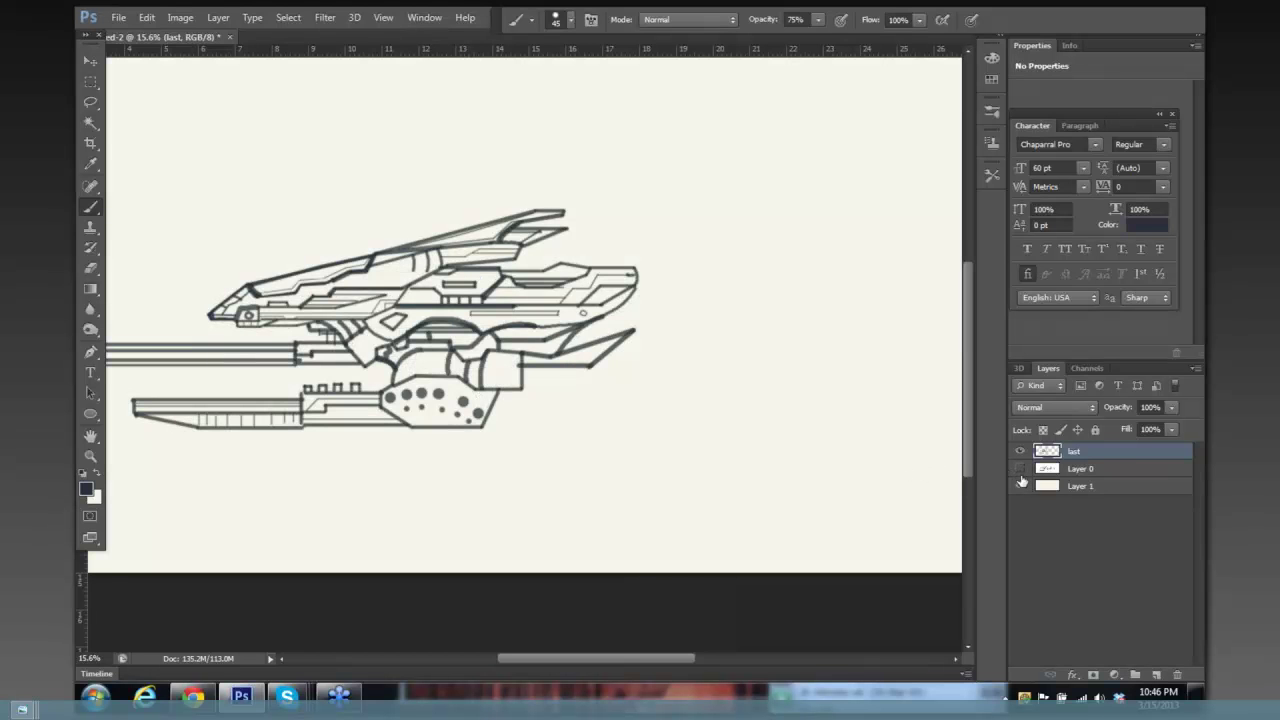
click(1019, 468)
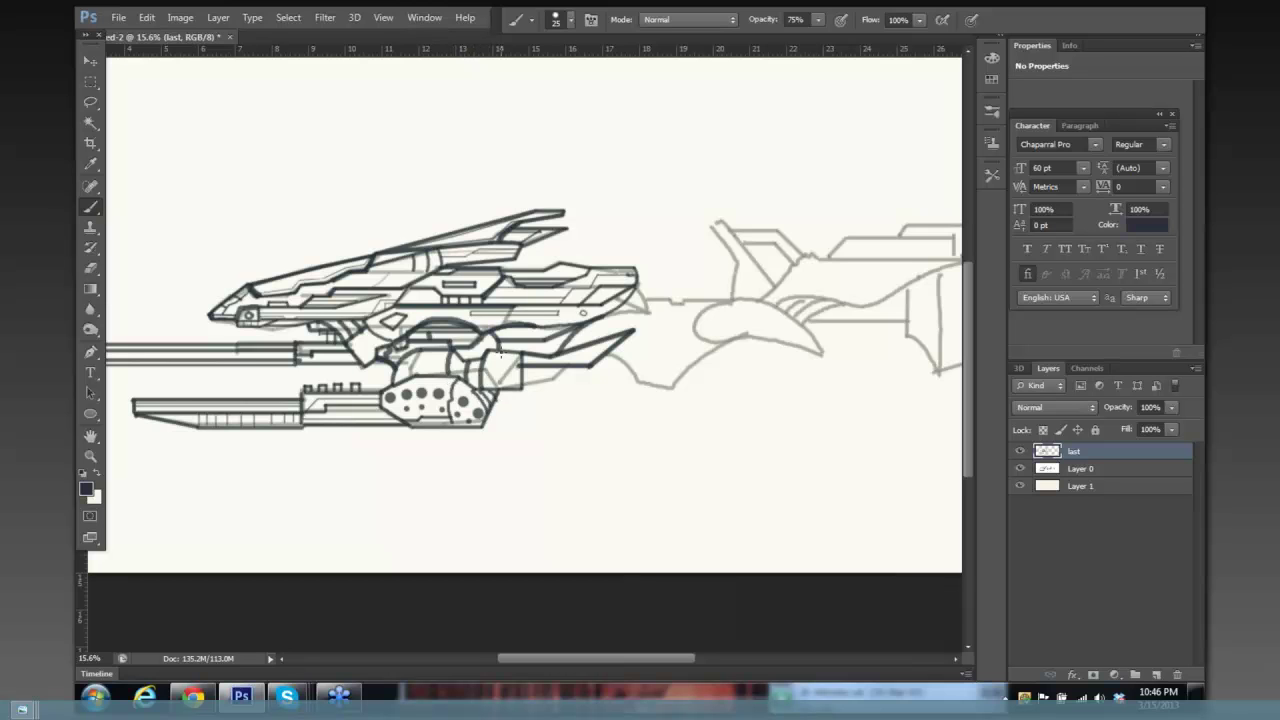
Draw the ribbed lower section under the pointed rear fin with a 25 px brush, and review the whole craft with Layer 0 hidden.
mouse_move(500, 353)
mouse_down()
mouse_move(501, 391)
mouse_move(529, 360)
mouse_move(524, 384)
mouse_move(587, 366)
mouse_move(534, 367)
mouse_move(538, 388)
mouse_move(547, 368)
mouse_move(576, 382)
mouse_up()
click(1019, 468)
scroll(708, 398, down, 3)
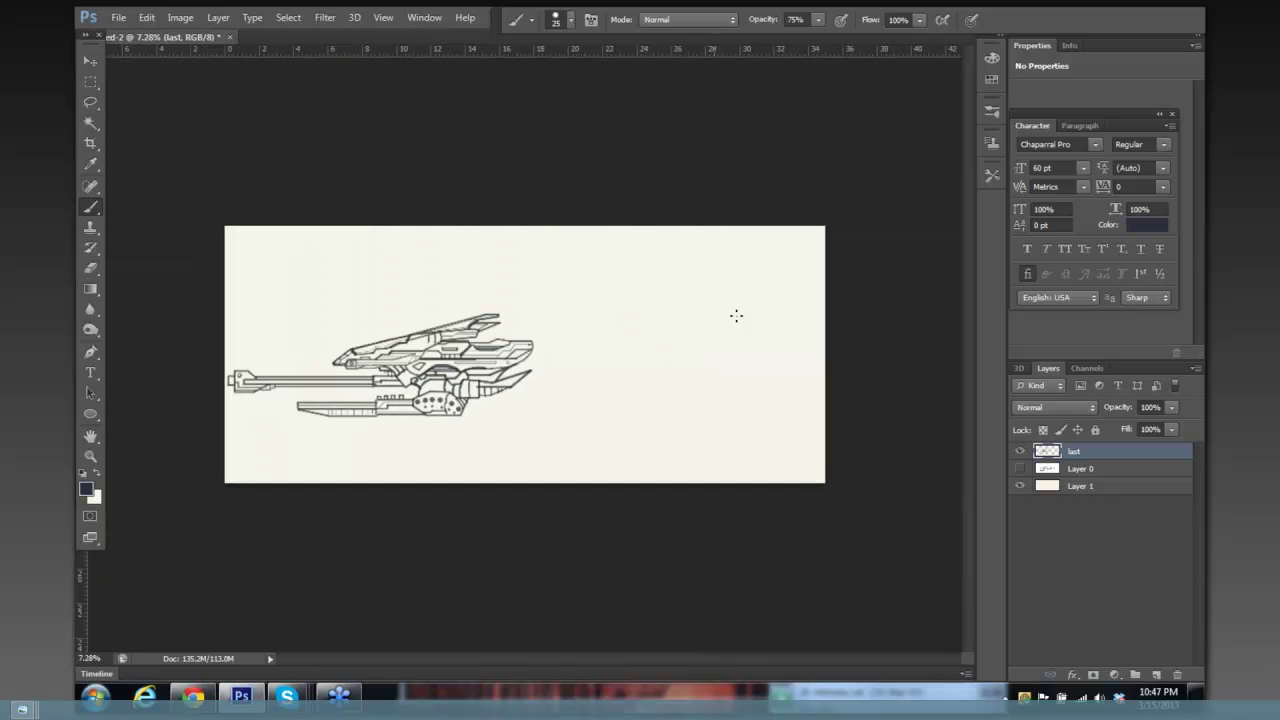
click(1019, 468)
Trace the stepped top edge of the rear connecting section and the upright fin with a 50 px brush.
scroll(507, 330, up, 3)
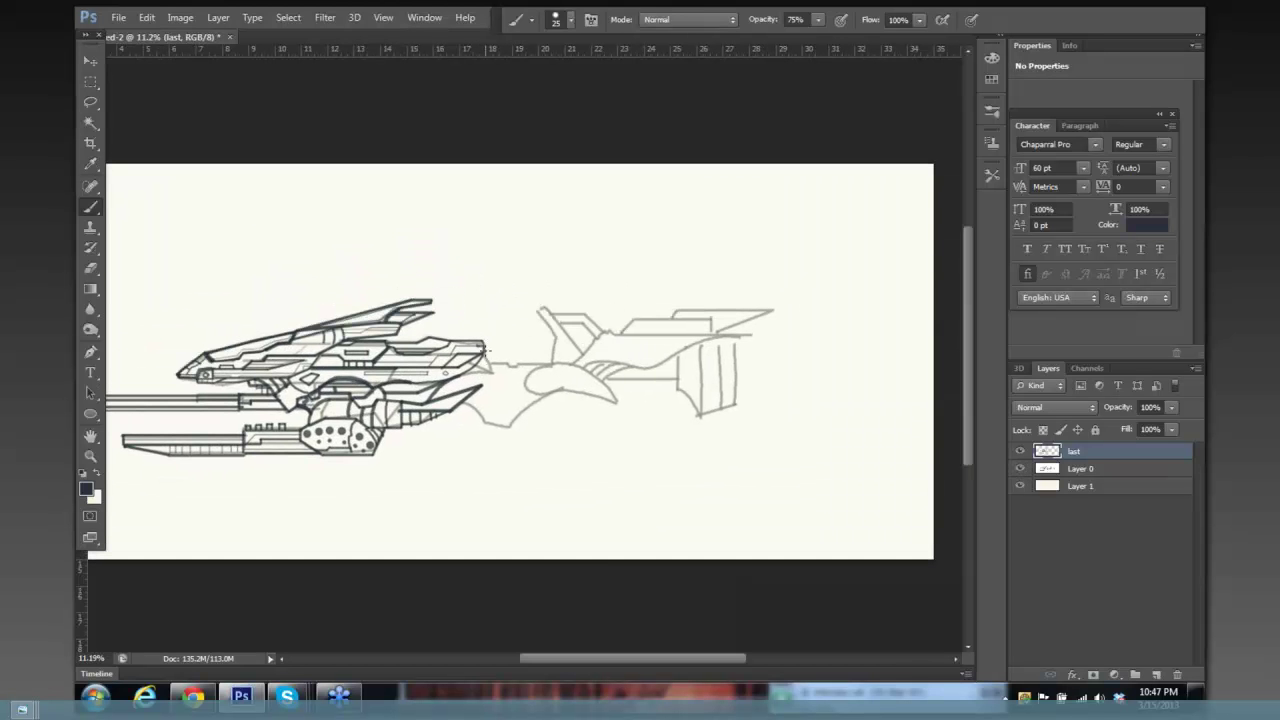
key(bracketright)
key(bracketright)
key(bracketright)
click(490, 365)
mouse_move(504, 365)
mouse_down()
mouse_move(553, 357)
mouse_move(543, 308)
mouse_up()
shift+click(582, 350)
Trace the rear section's lower contour and the crescent-shaped pod behind it with the 50 px brush.
mouse_move(600, 334)
mouse_down()
mouse_move(537, 371)
mouse_move(529, 403)
mouse_move(480, 412)
mouse_move(508, 429)
mouse_move(555, 391)
mouse_move(616, 403)
mouse_up()
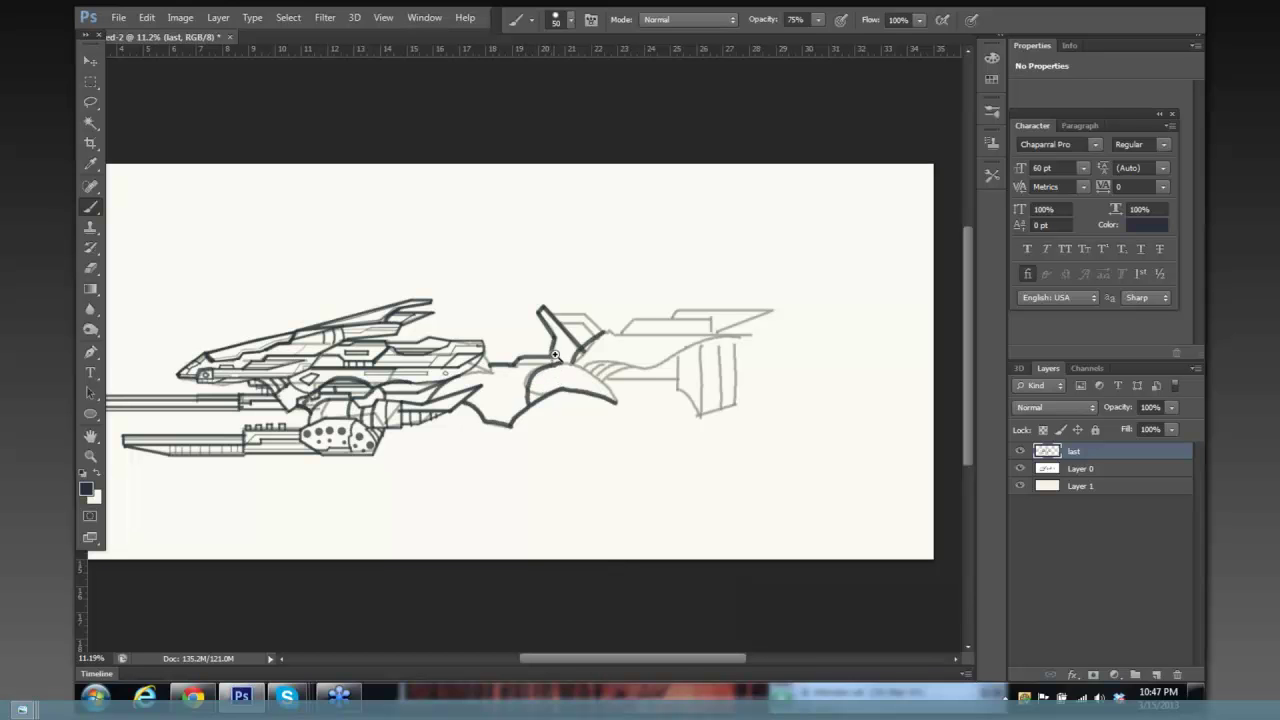
scroll(558, 362, up, 3)
mouse_move(571, 370)
mouse_down()
mouse_move(524, 388)
mouse_move(512, 438)
mouse_move(572, 369)
mouse_move(617, 386)
mouse_move(657, 433)
mouse_up()
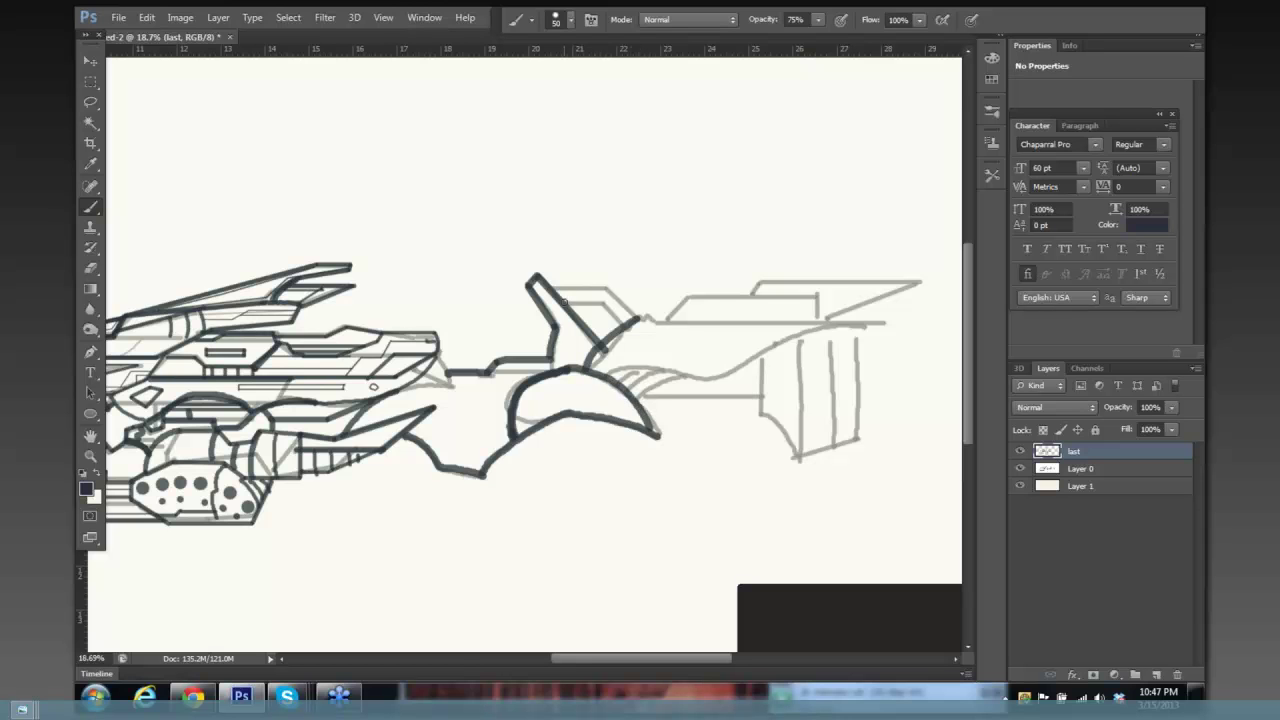
Trace the ribbed panel behind the upright fin with a 40 px brush and add thin curved lines inside the fin's base.
key(bracketleft)
mouse_move(553, 289)
mouse_down()
mouse_move(607, 289)
mouse_move(607, 303)
mouse_move(561, 303)
mouse_move(636, 318)
mouse_move(598, 348)
mouse_move(610, 316)
mouse_move(571, 292)
mouse_up()
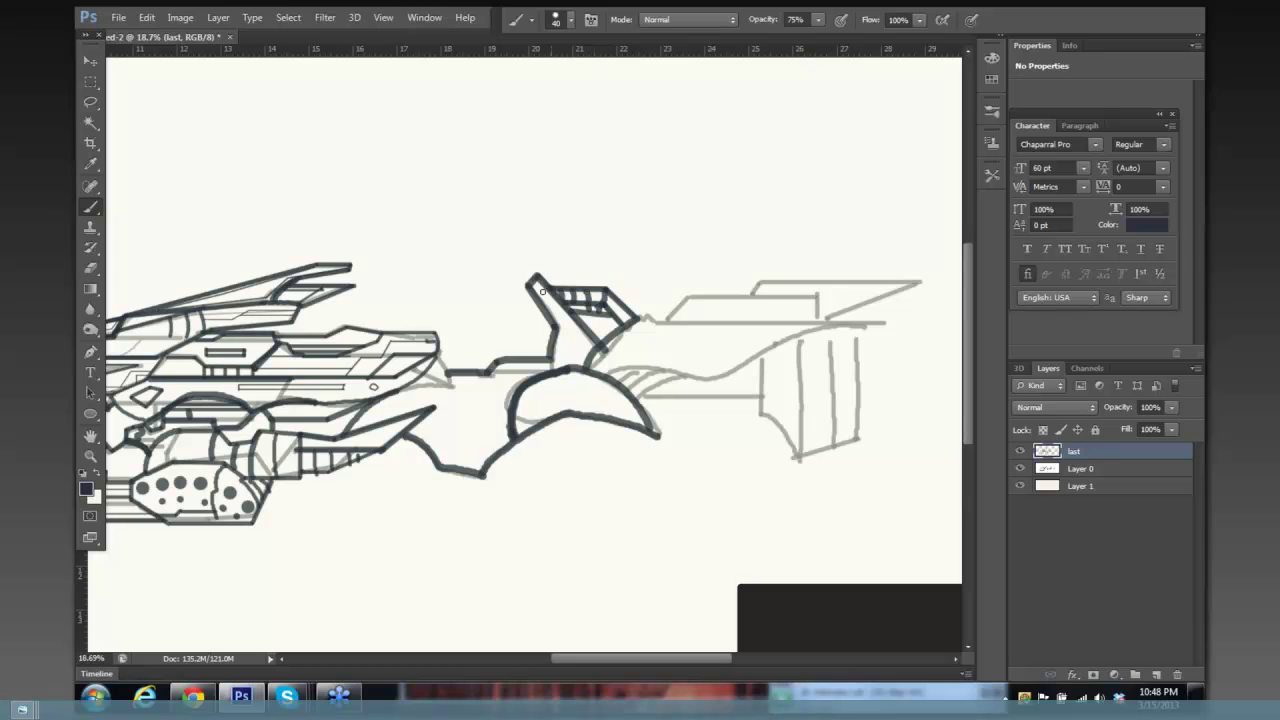
key(bracketleft)
key(bracketleft)
key(bracketleft)
key(bracketleft)
key(bracketleft)
shift+click(576, 337)
drag(573, 335, 564, 365)
drag(586, 338, 576, 357)
Draw a dark hooked shape above the rear connecting section with a 30 px brush and review the craft with Layer 0 hidden.
key(bracketright)
key(bracketright)
mouse_move(437, 349)
mouse_down()
mouse_move(486, 361)
mouse_move(445, 351)
mouse_up()
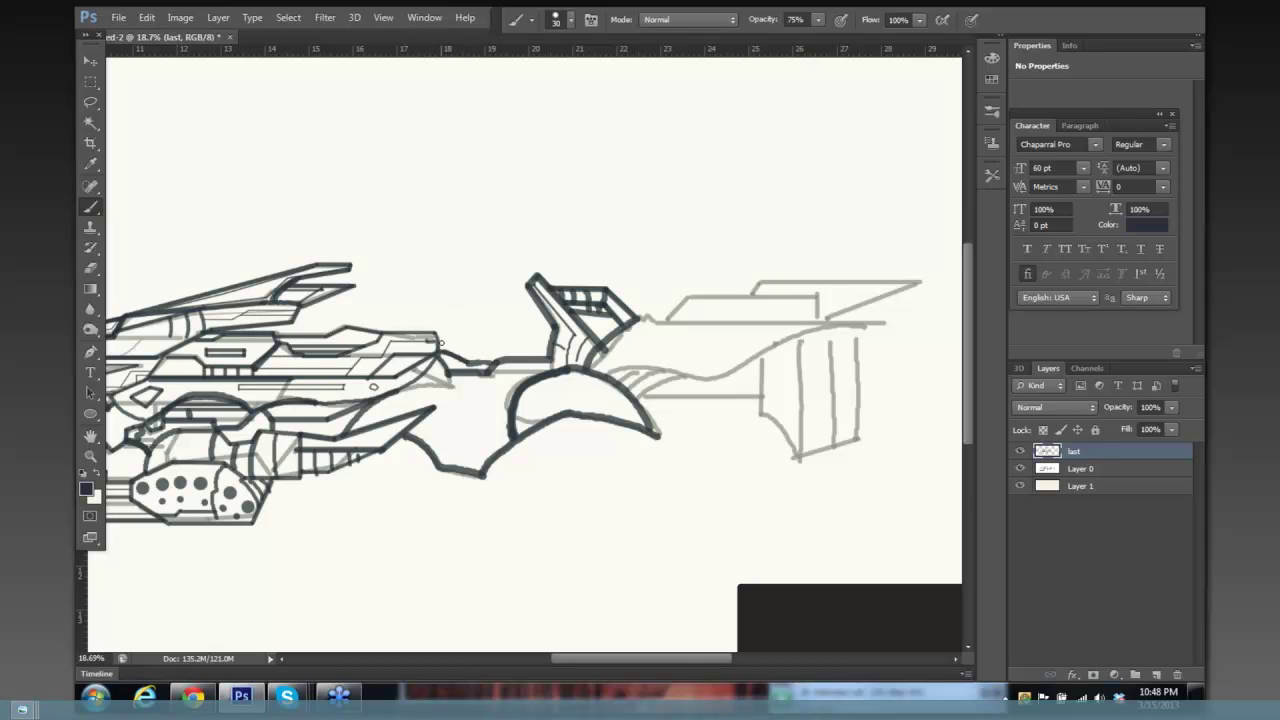
drag(440, 343, 462, 328)
drag(485, 331, 456, 329)
drag(488, 333, 508, 336)
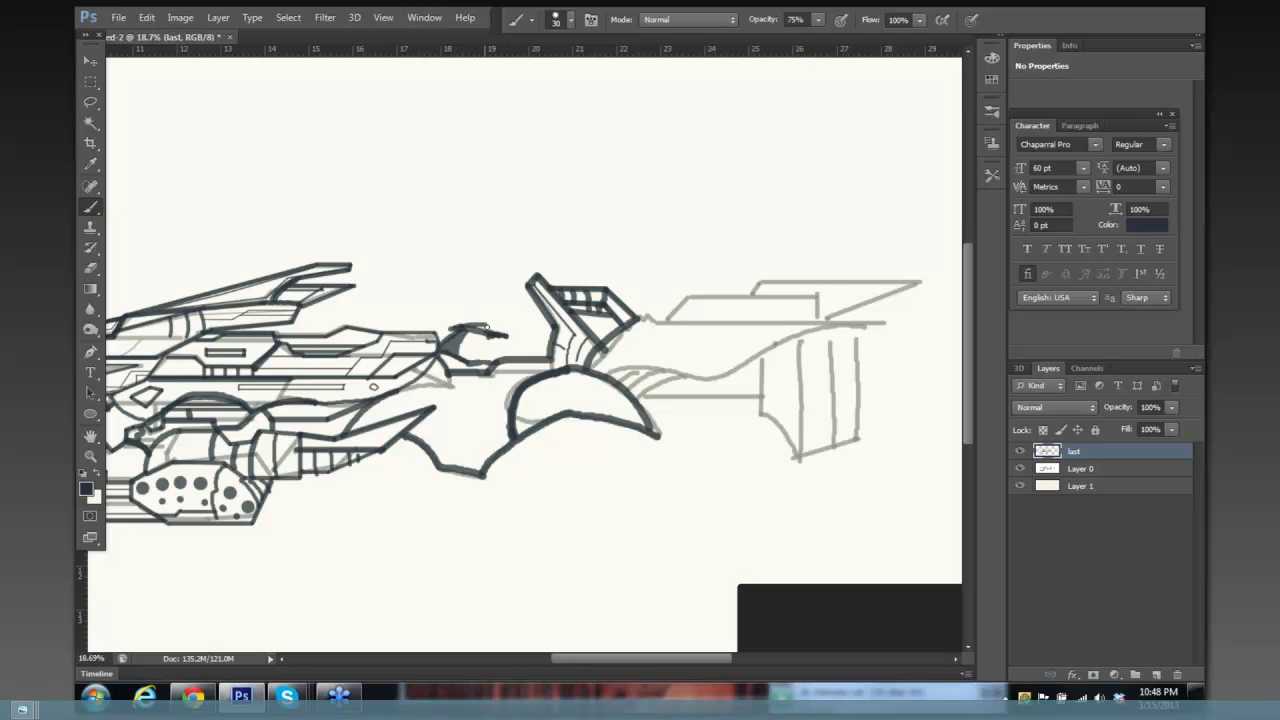
mouse_move(490, 325)
mouse_down()
mouse_move(469, 327)
mouse_move(521, 336)
mouse_move(463, 336)
mouse_move(458, 358)
mouse_up()
drag(694, 360, 560, 360)
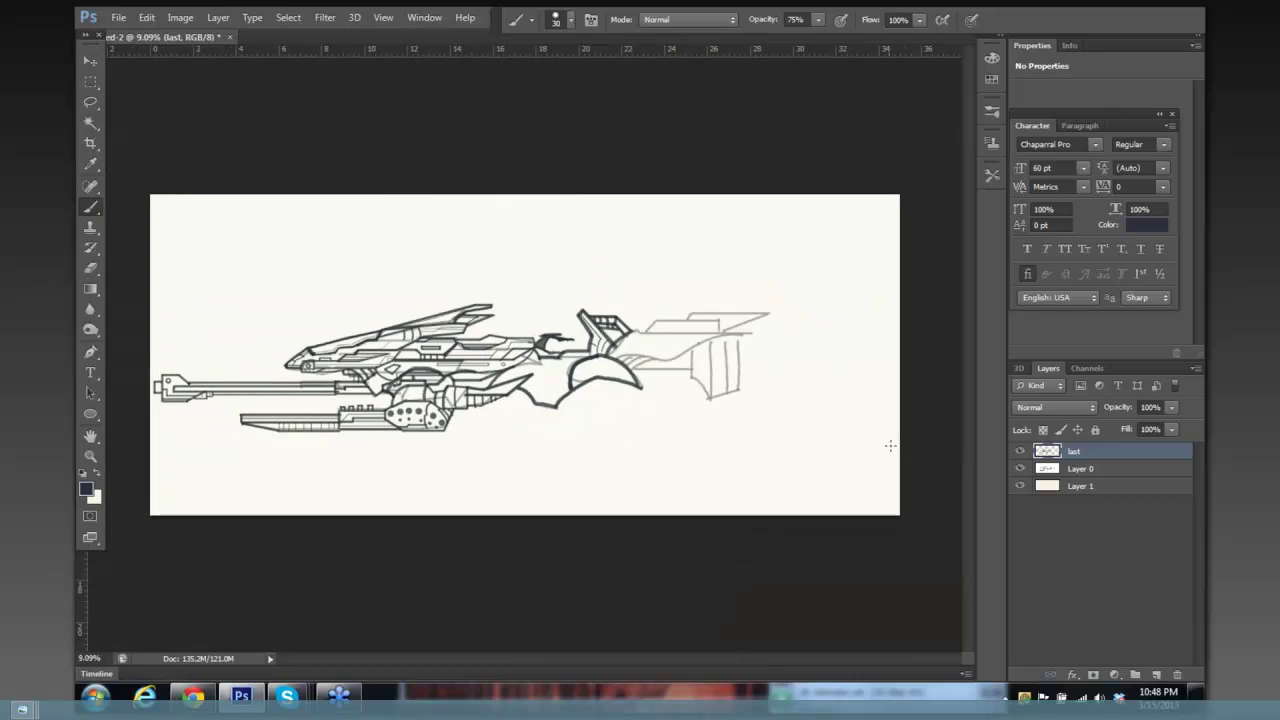
click(1019, 469)
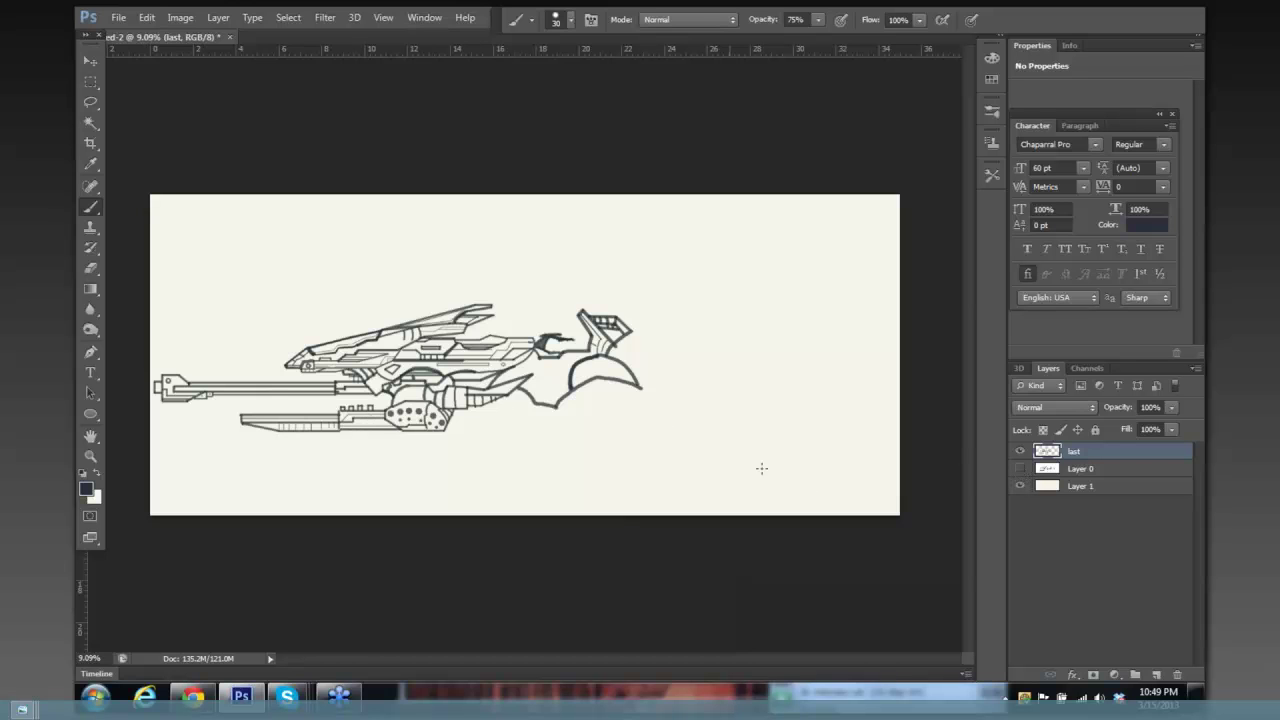
click(1019, 468)
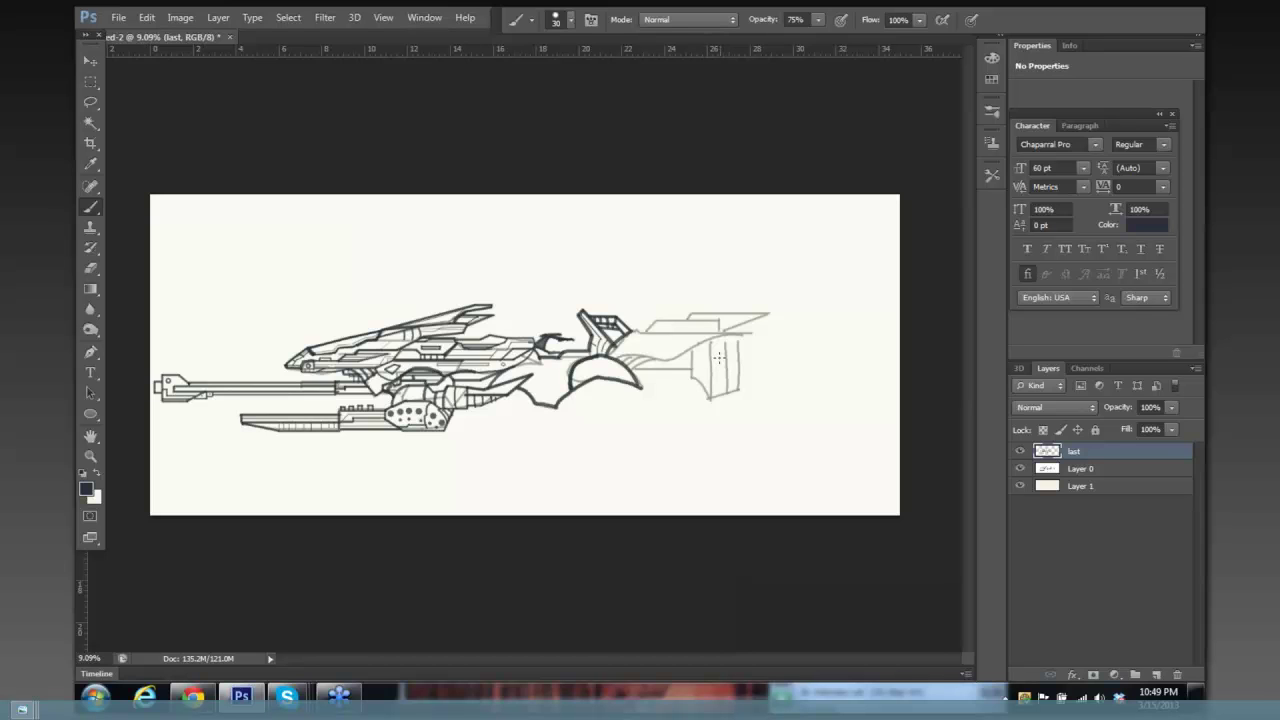
Draw the wavy lower contour and the arched upper contour of the tail boom with a 40 px brush.
key(ctrl+space)
click(678, 287)
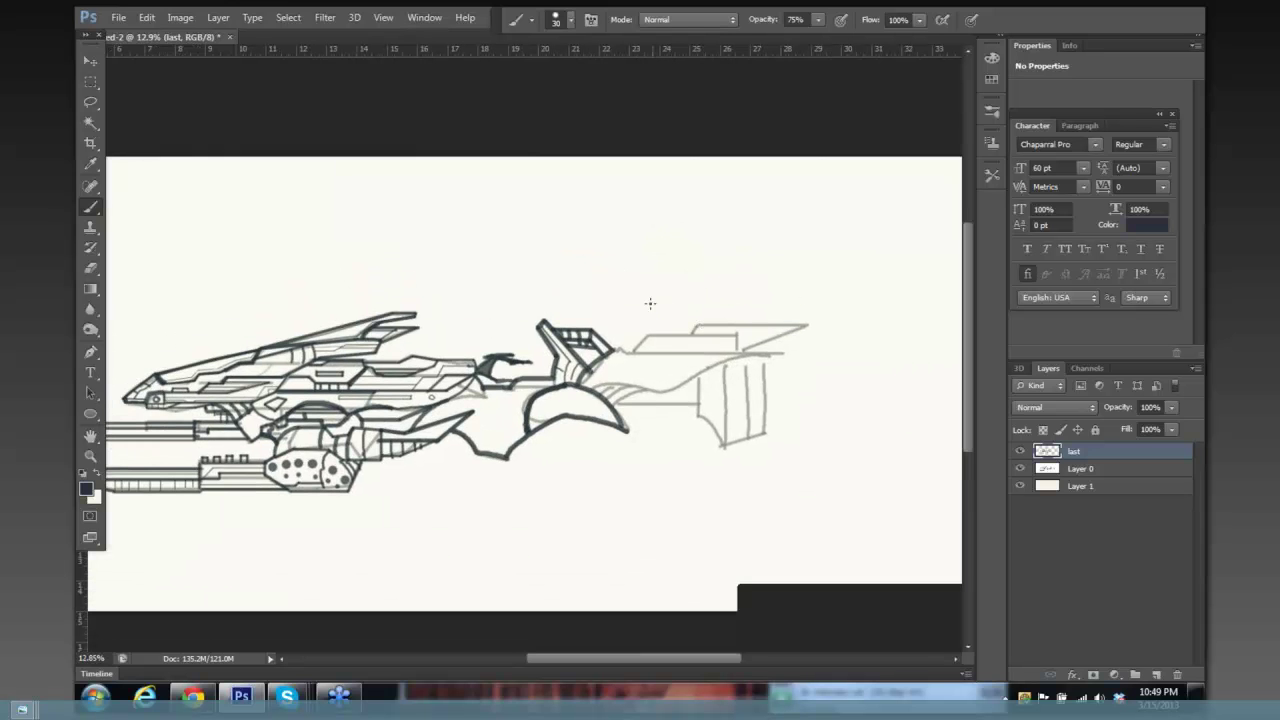
key(bracketright)
mouse_move(618, 378)
mouse_down()
mouse_move(670, 386)
mouse_move(742, 354)
mouse_up()
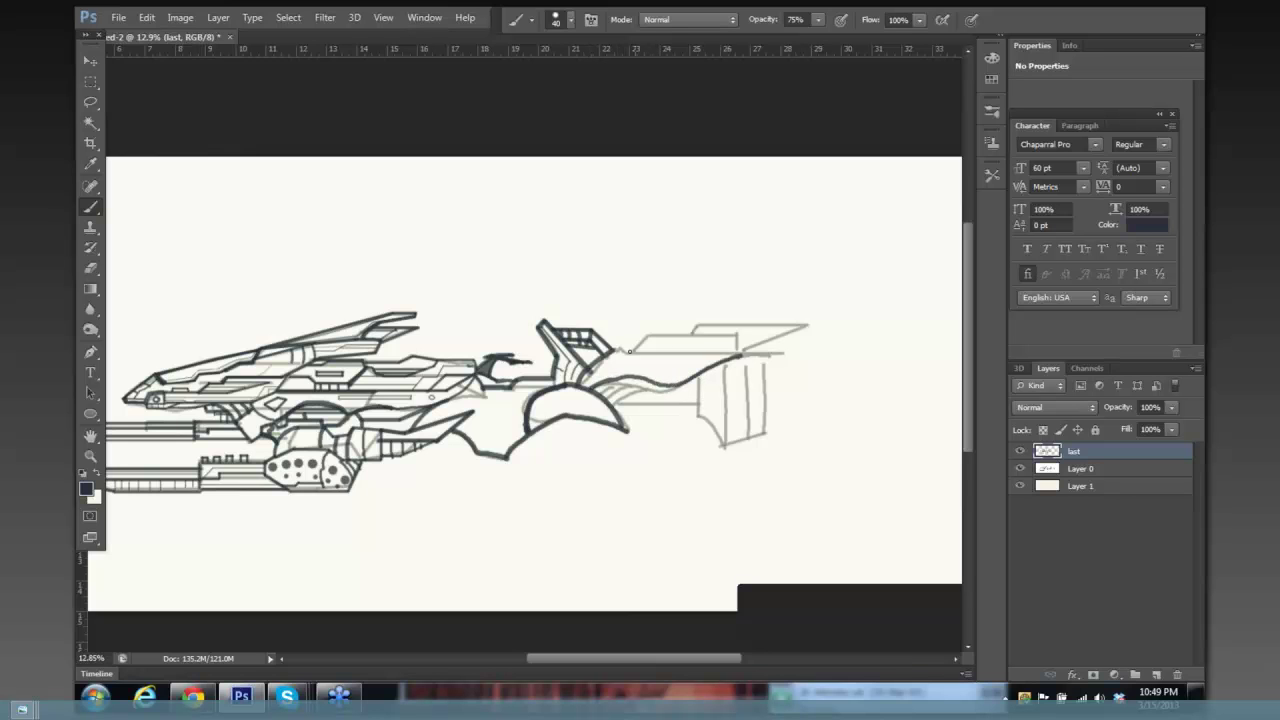
mouse_move(614, 351)
mouse_down()
mouse_move(743, 355)
mouse_move(676, 386)
mouse_move(597, 390)
mouse_move(668, 384)
mouse_up()
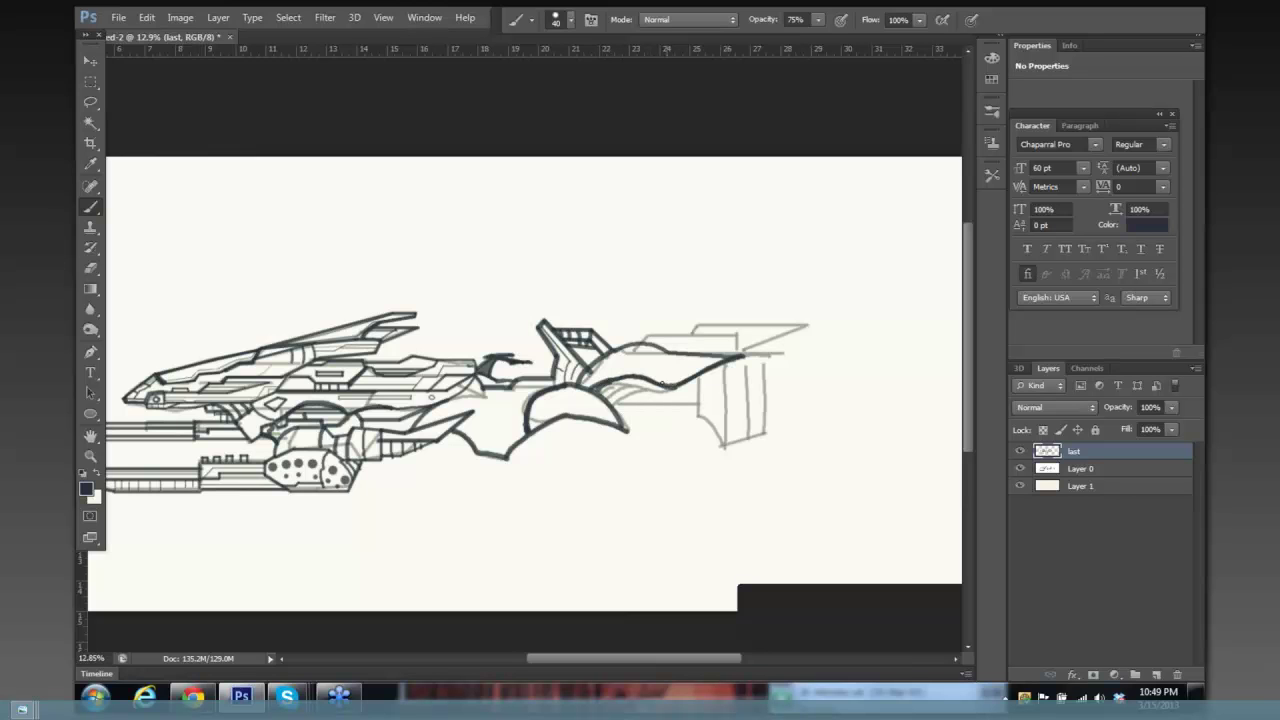
Draw the raised edge, rounded capsule and swept pointed fin on top of the tail boom.
drag(648, 341, 657, 334)
mouse_move(707, 331)
mouse_down()
mouse_move(690, 344)
mouse_move(733, 341)
mouse_move(678, 335)
mouse_move(706, 341)
mouse_up()
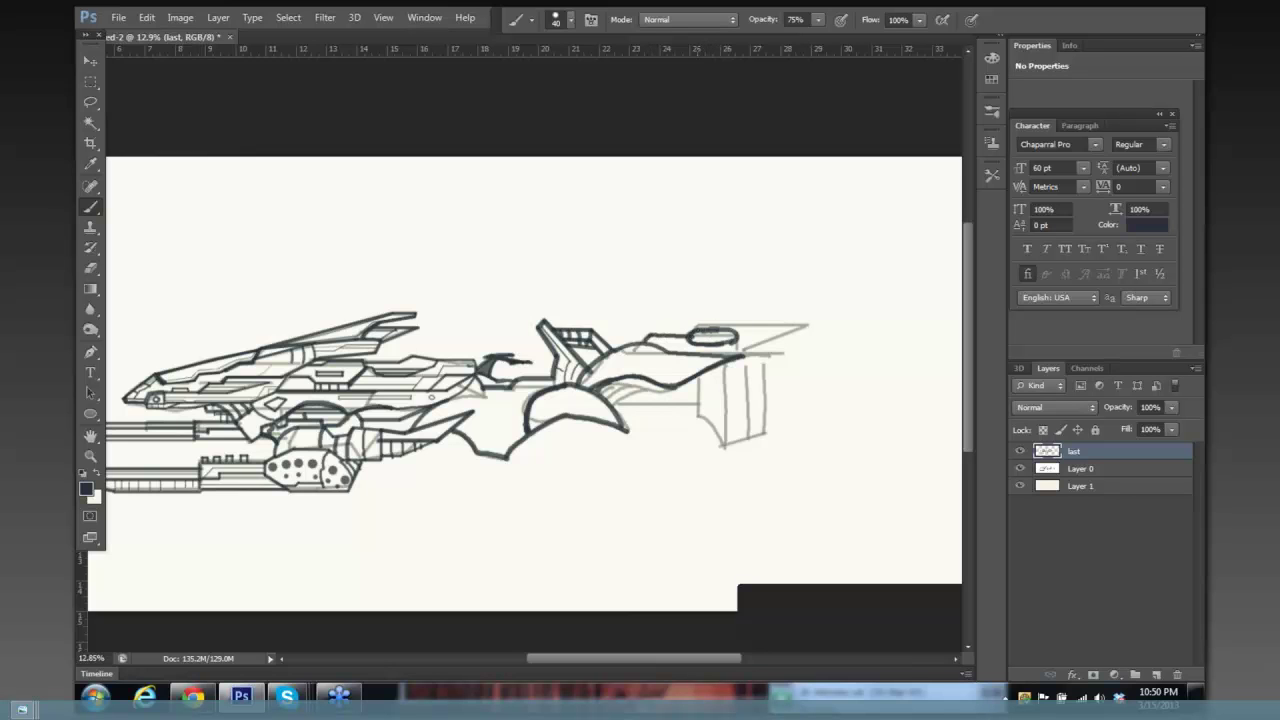
mouse_move(704, 328)
mouse_down()
mouse_move(800, 329)
mouse_move(748, 347)
mouse_move(744, 321)
mouse_move(840, 318)
mouse_move(798, 330)
mouse_up()
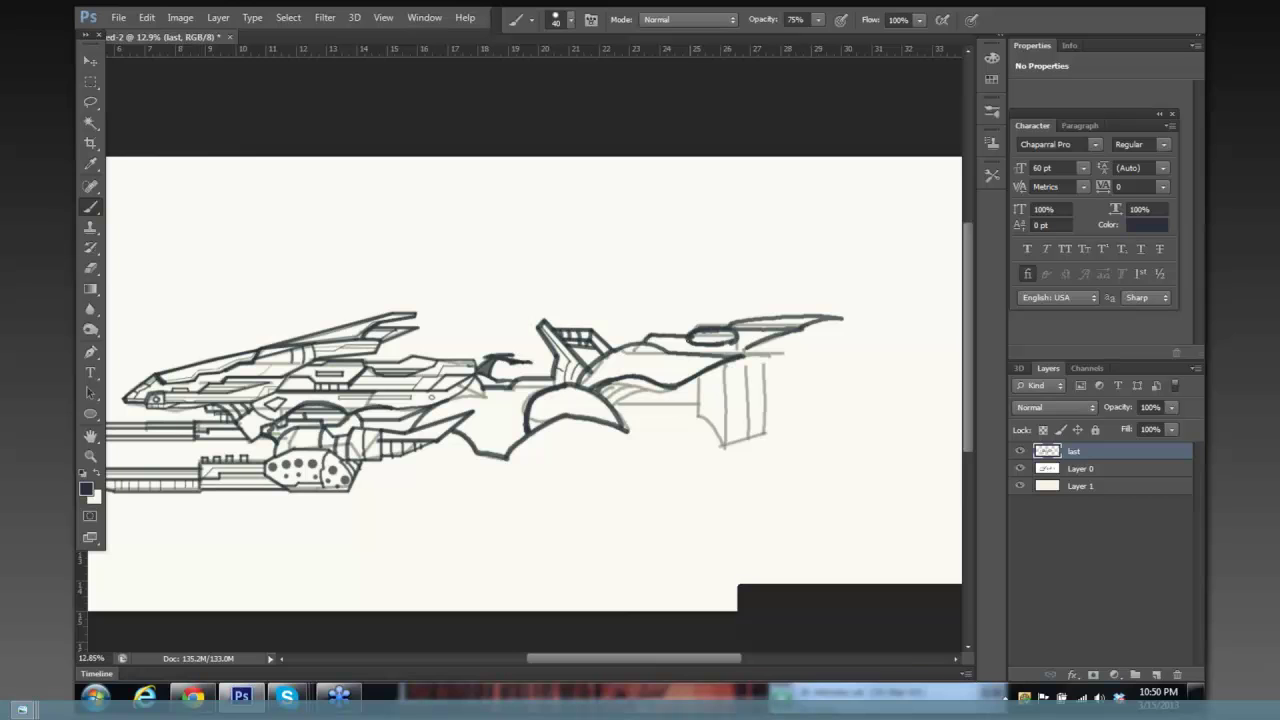
Add thin panel lines along the tail boom with a 15 px brush and review the whole craft with Layer 0 hidden.
scroll(712, 320, up, 4)
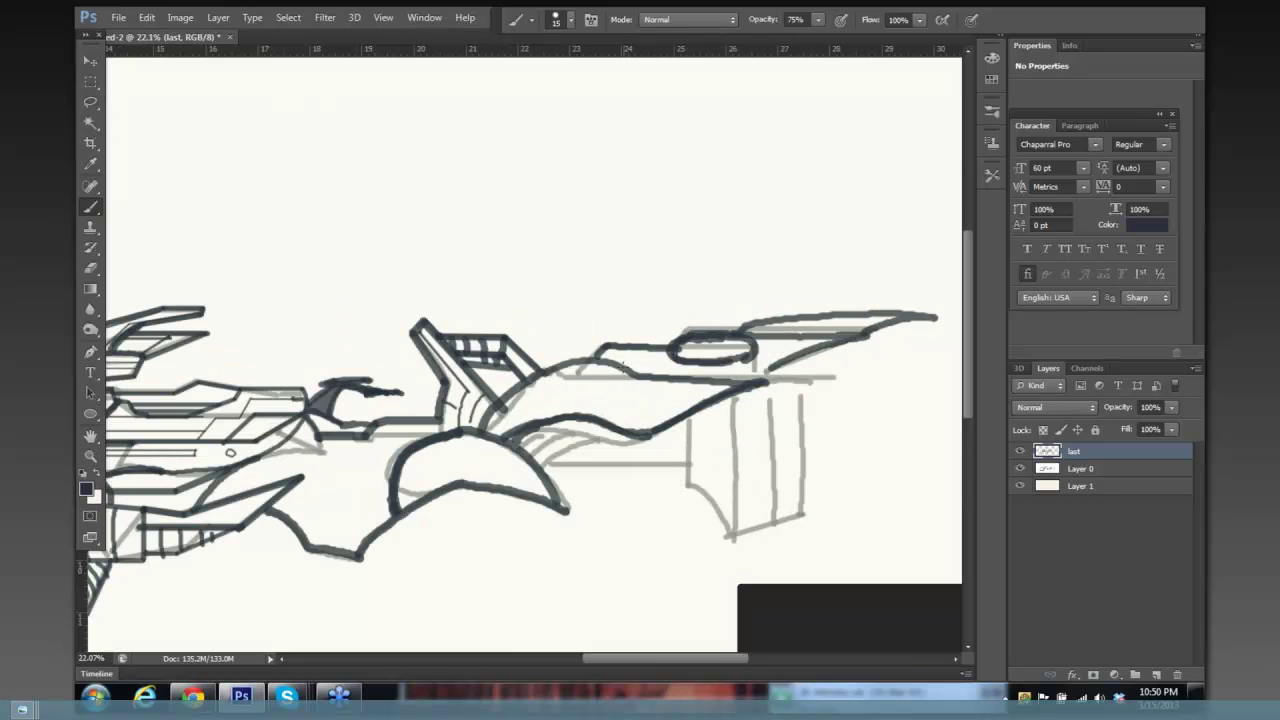
drag(625, 365, 771, 373)
drag(505, 414, 612, 390)
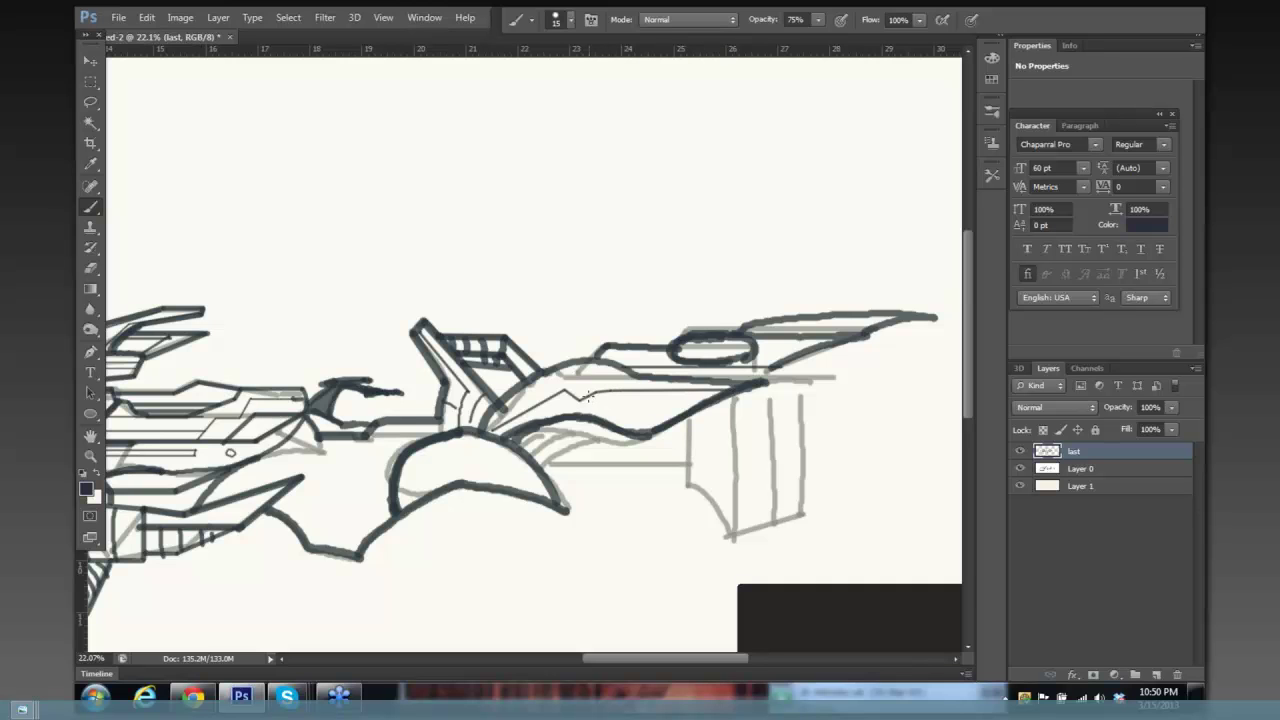
drag(584, 398, 698, 396)
drag(614, 402, 700, 403)
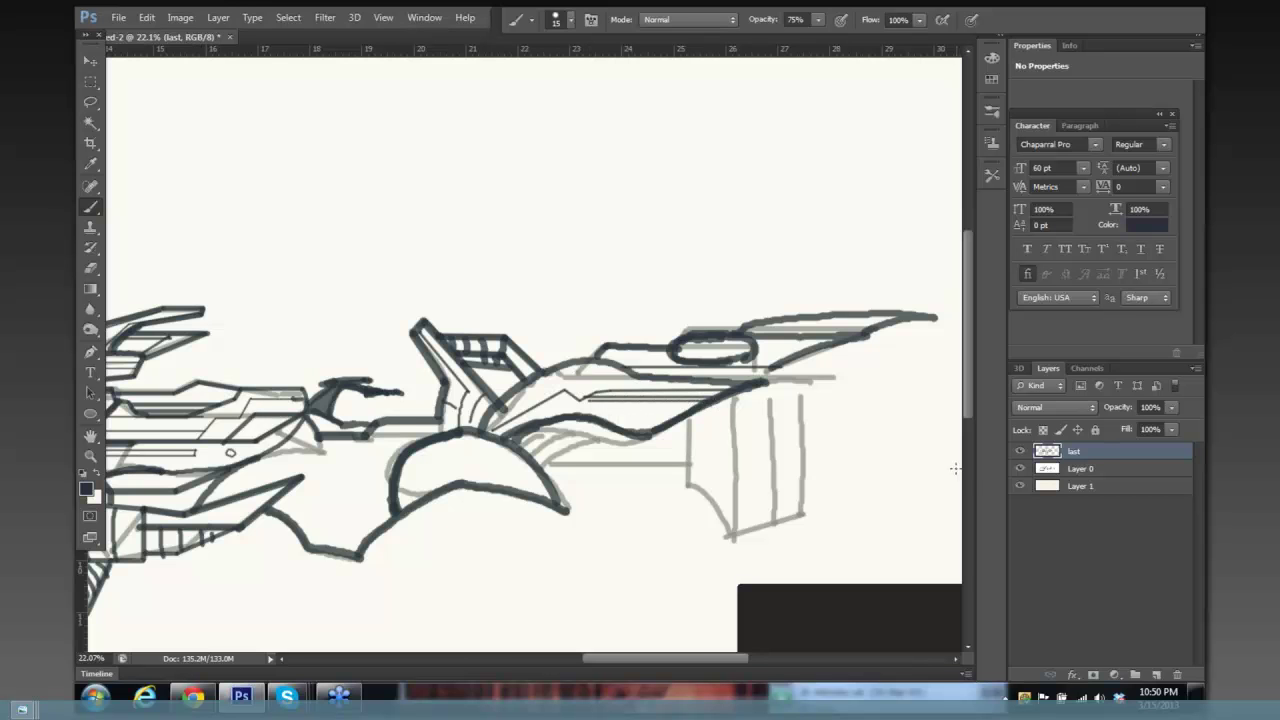
click(1019, 470)
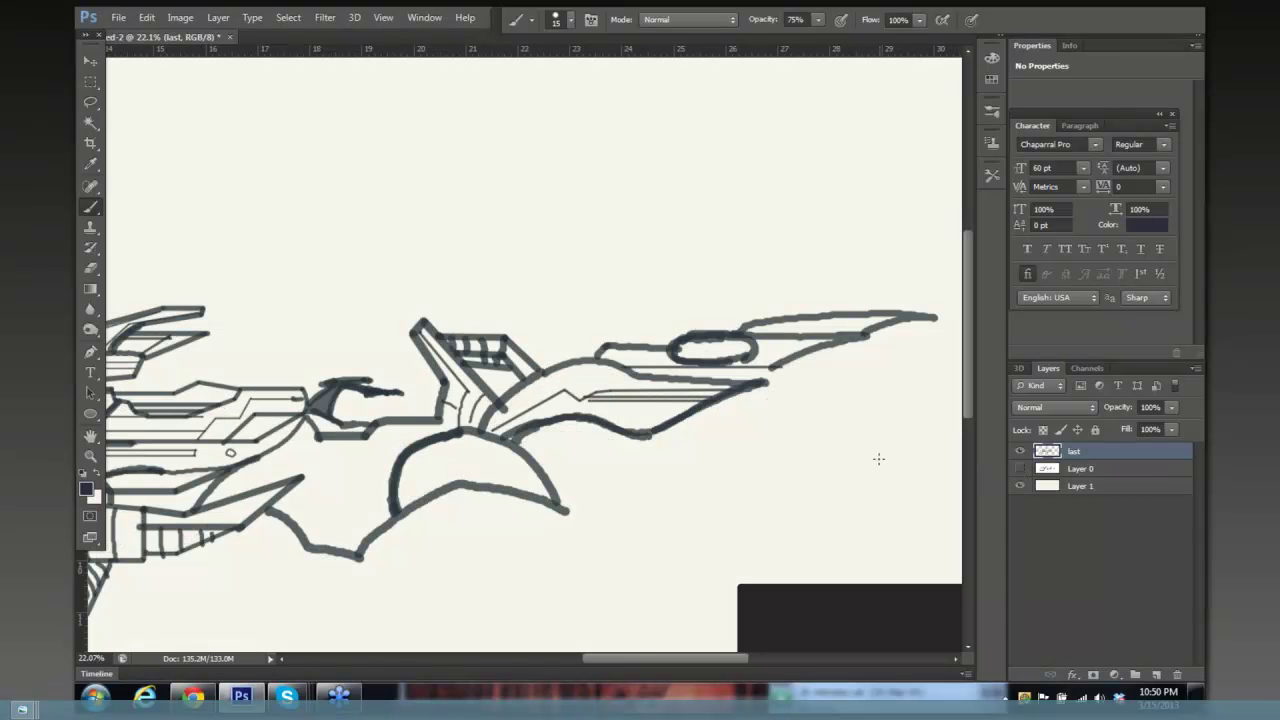
drag(849, 420, 715, 304)
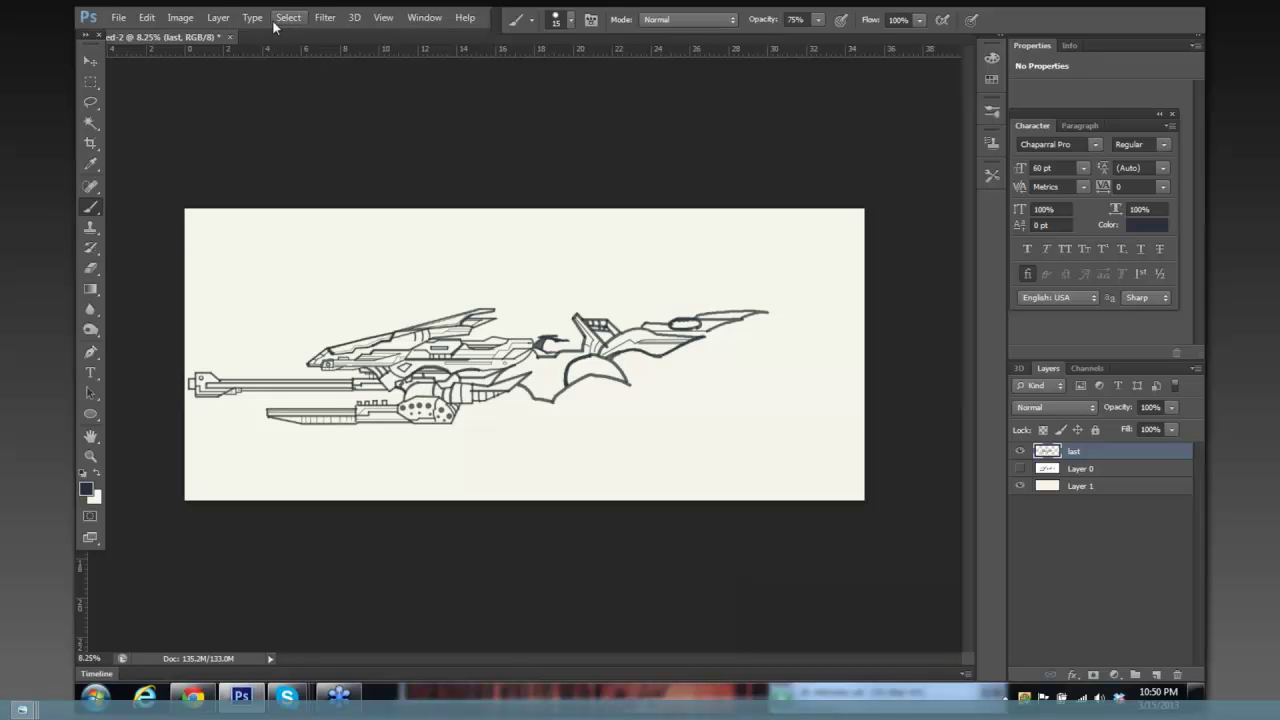
Check the document's pixel dimensions and resolution in the Image Size settings.
click(188, 20)
mouse_move(221, 66)
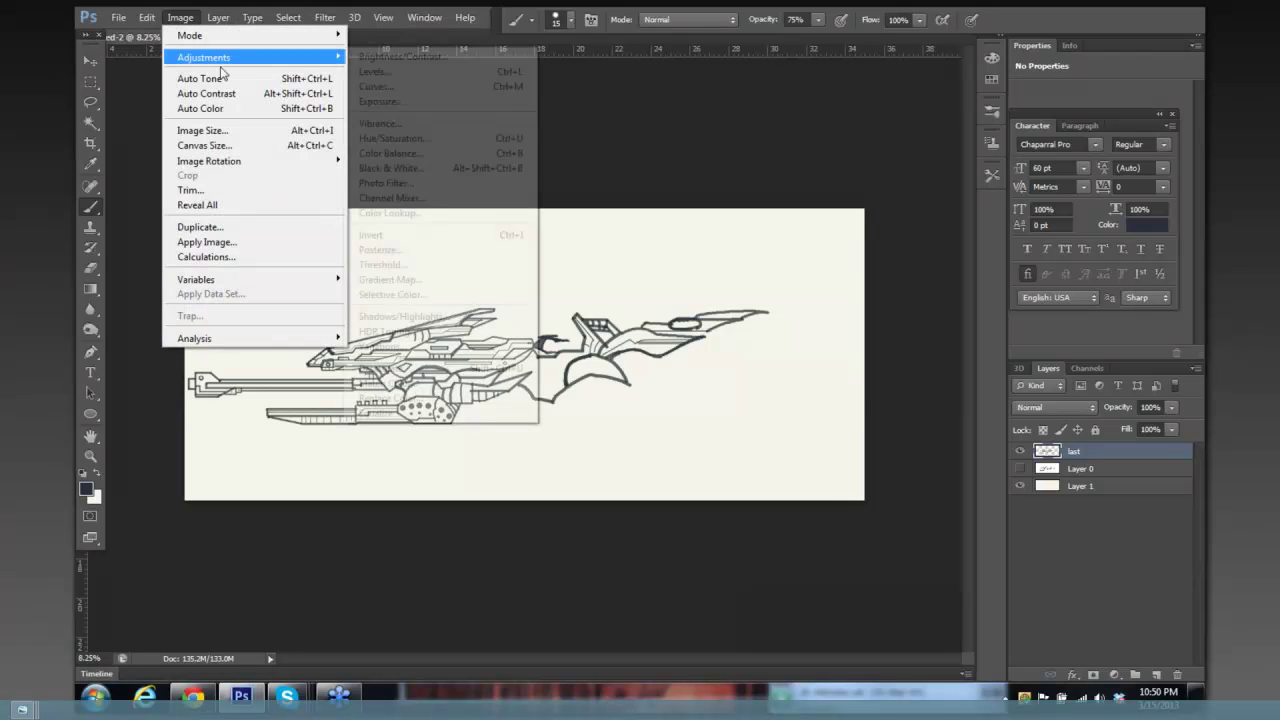
click(237, 130)
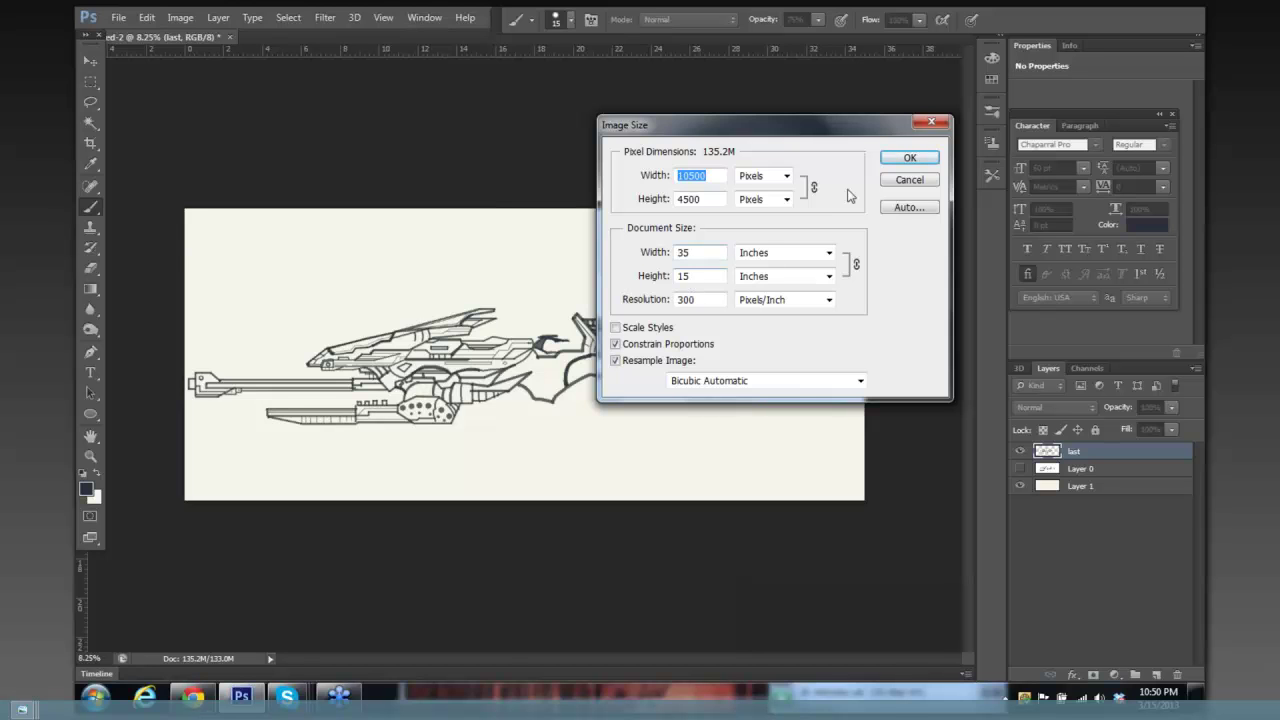
click(903, 160)
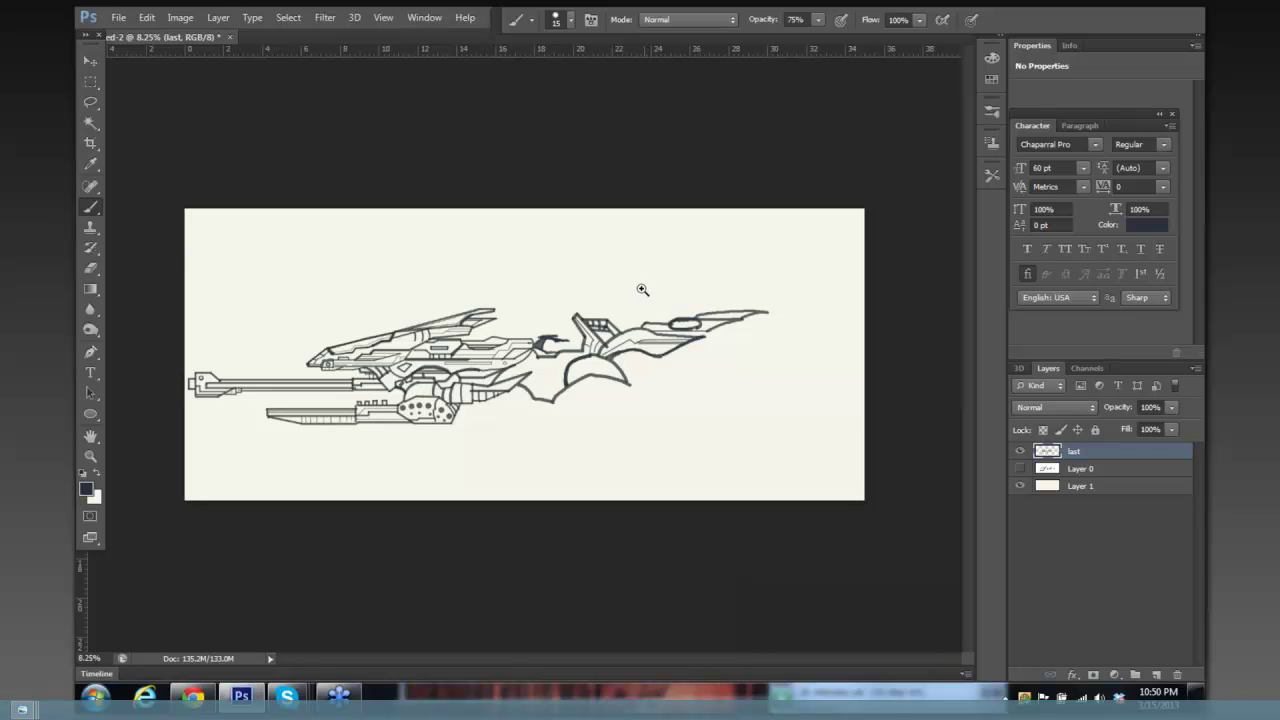
Draw thin 8 px inner lines in the rear connecting section and add short curved ribs with a 15 px brush.
scroll(677, 306, up, 3)
scroll(690, 217, down, 1)
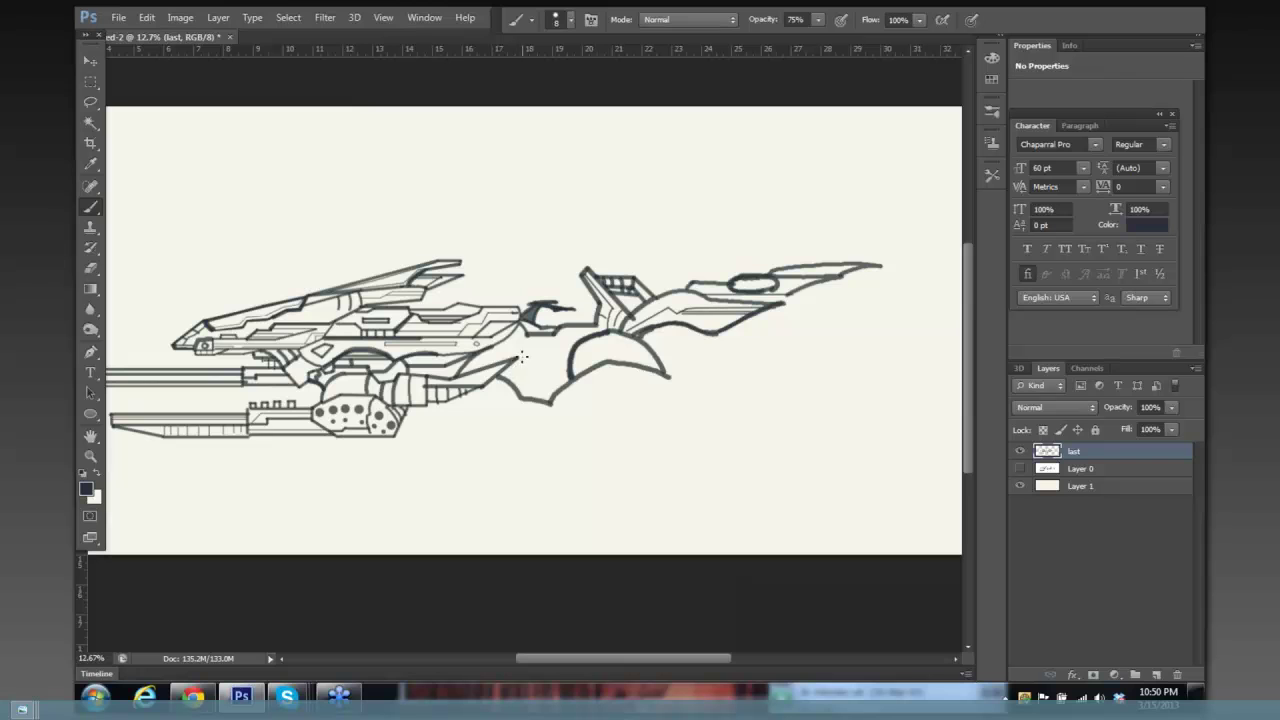
mouse_move(522, 374)
mouse_down()
mouse_move(510, 378)
mouse_move(548, 388)
mouse_move(567, 369)
mouse_move(517, 366)
mouse_move(544, 377)
mouse_move(567, 364)
mouse_up()
drag(526, 349, 572, 344)
key(bracketright)
key(bracketright)
key(bracketright)
drag(541, 355, 567, 353)
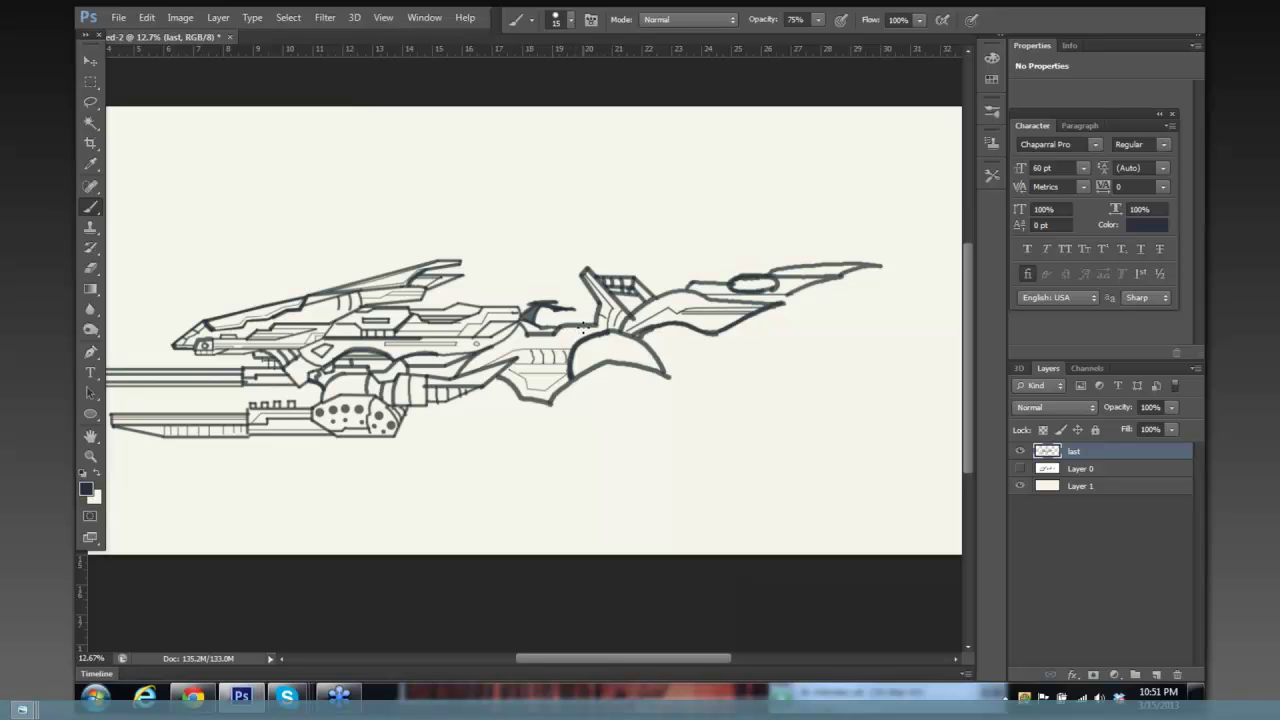
Draw a bent panel line inside the crescent-shaped pod and thicken the tail boom's root with a 35 px brush.
drag(575, 371, 604, 349)
shift+click(648, 349)
key(bracketright)
scroll(671, 318, up, 1)
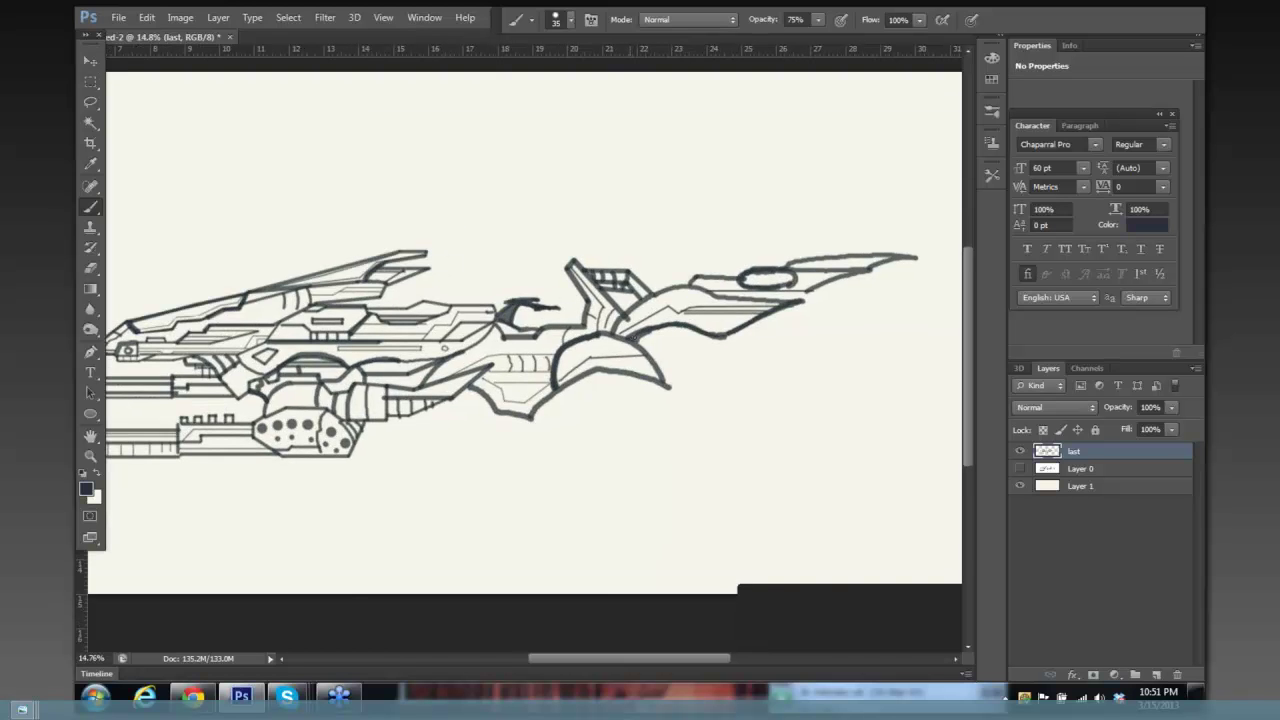
drag(636, 344, 656, 330)
Outline the top and bottom of the ribbed band in the connecting section with the 35 px brush.
key(e)
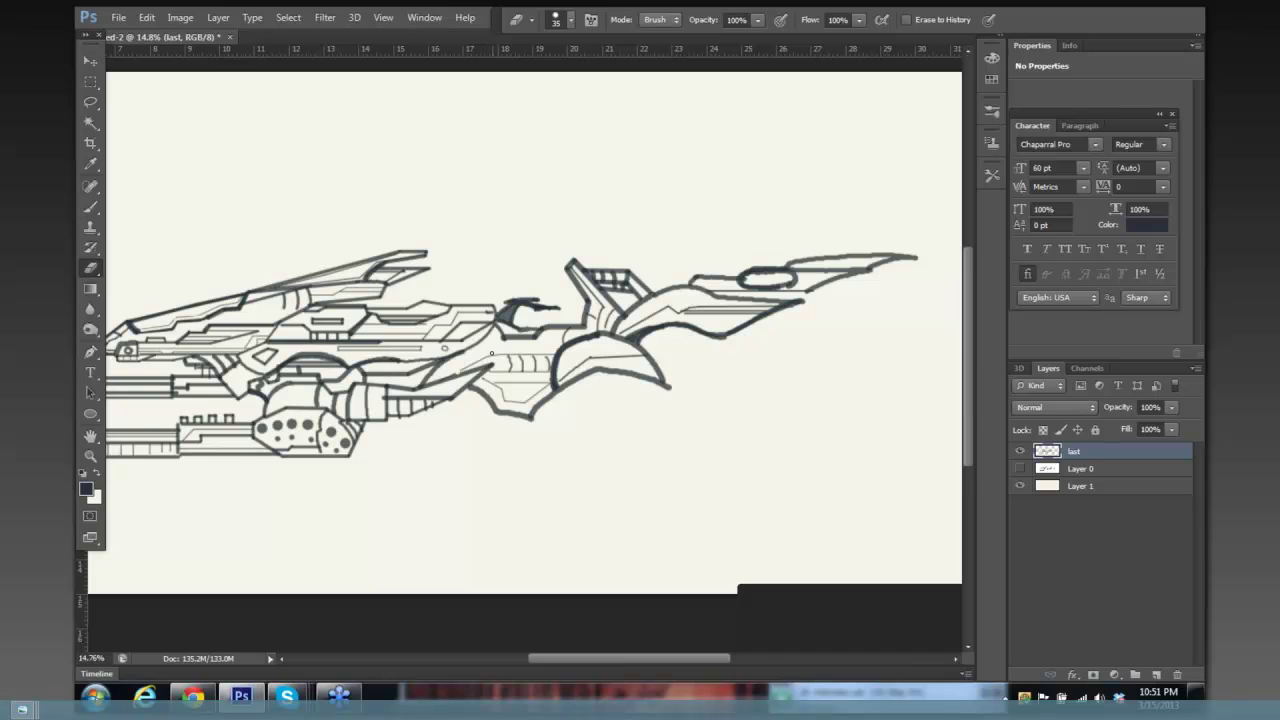
key(b)
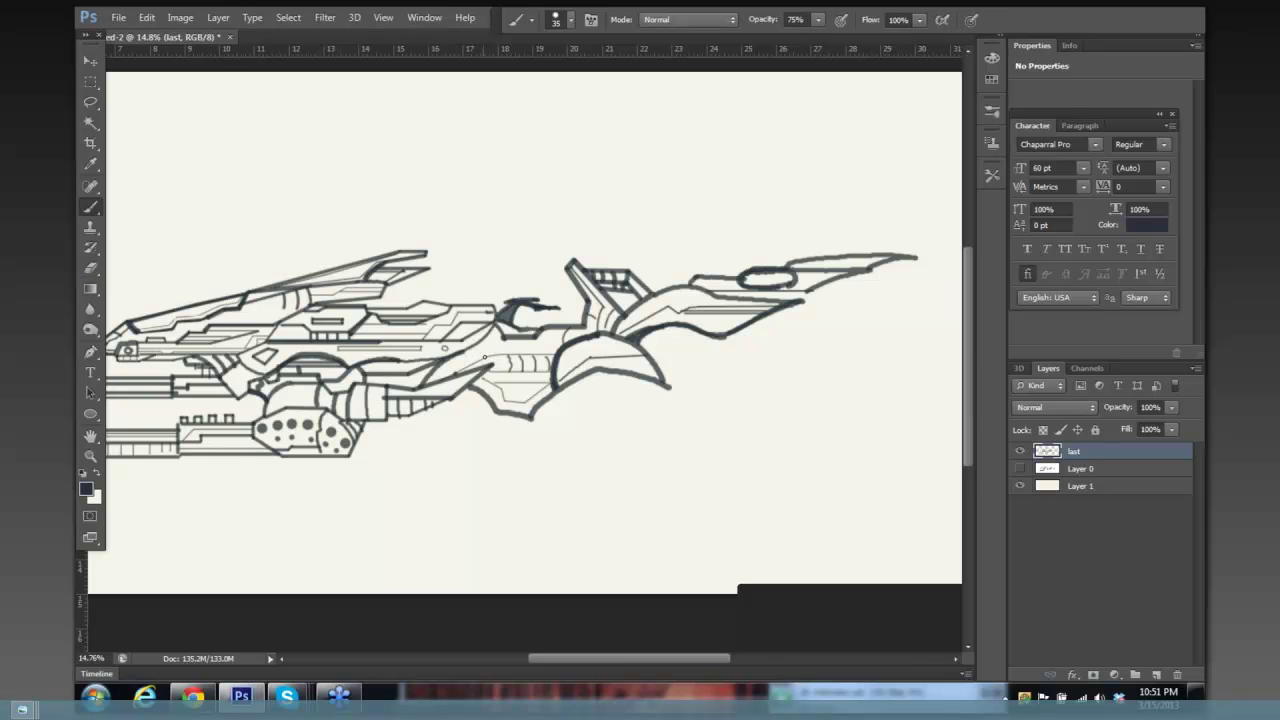
drag(457, 375, 499, 350)
shift+click(553, 350)
drag(489, 373, 554, 371)
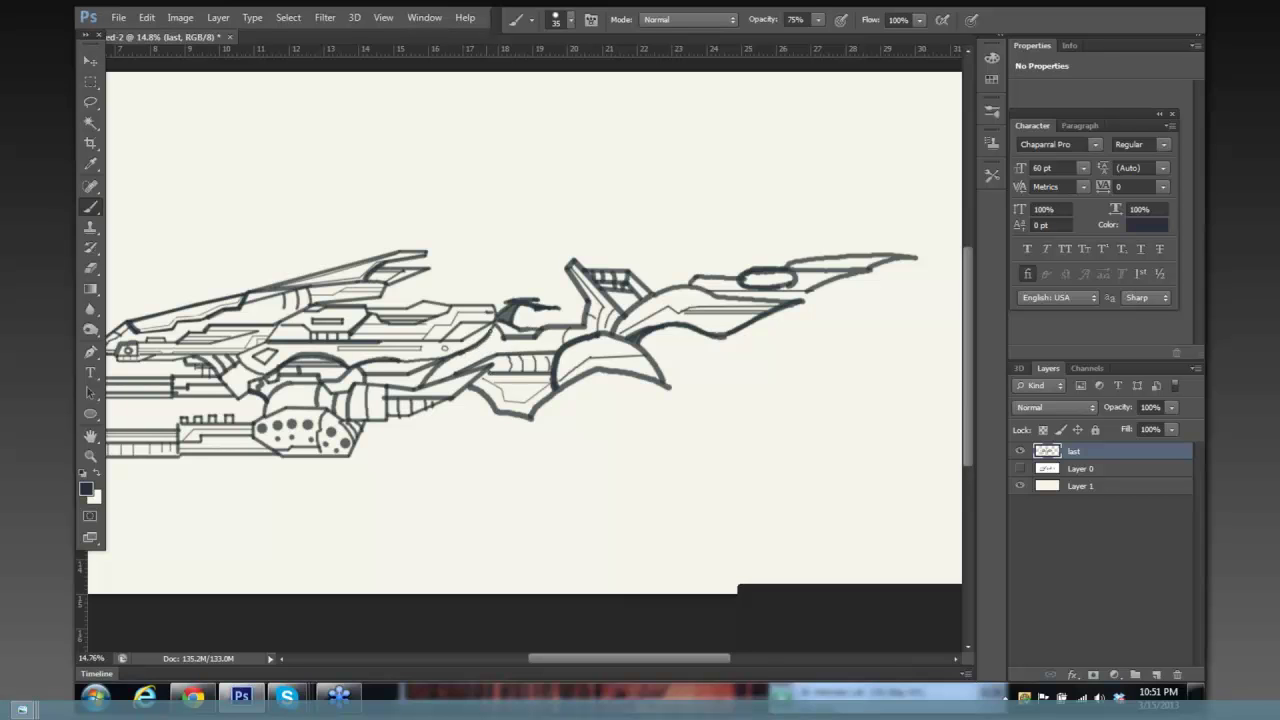
Add small ribs below the hooked shape and at the fin's base, plus dots and short accents on the main body.
drag(503, 323, 520, 334)
drag(590, 316, 601, 322)
drag(458, 304, 465, 302)
drag(464, 327, 475, 327)
drag(305, 297, 255, 322)
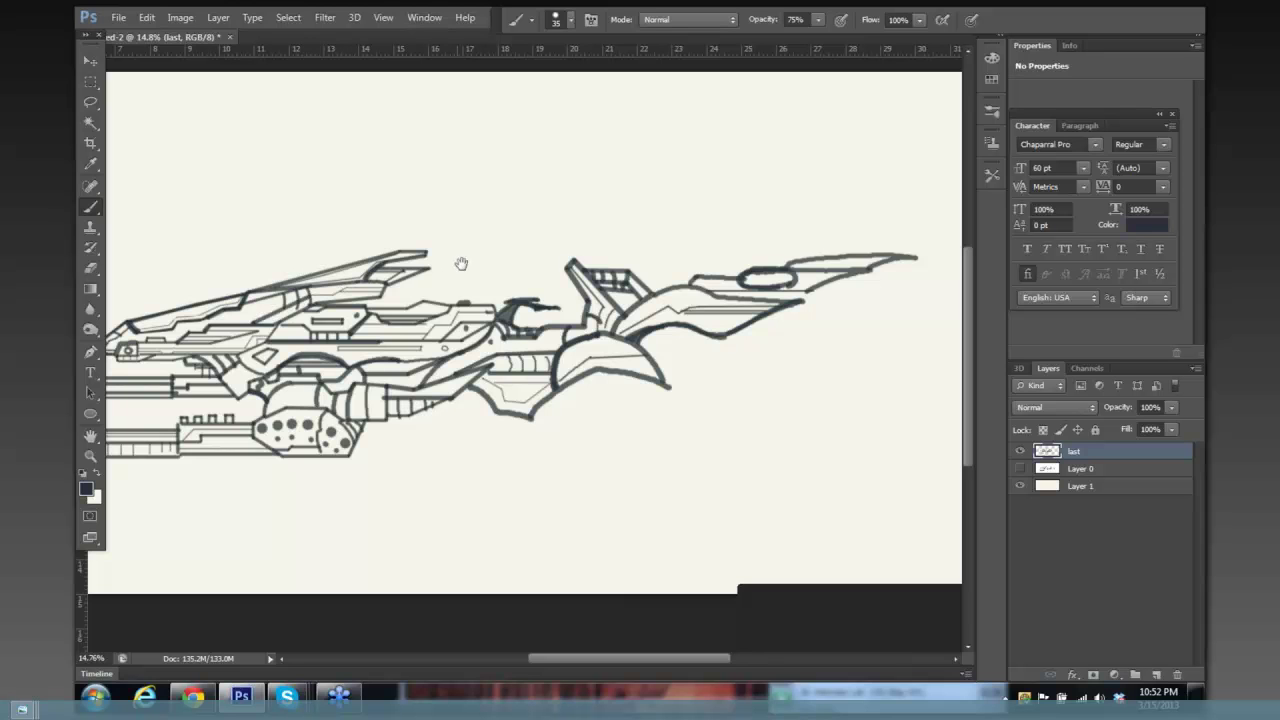
scroll(460, 230, down, 3)
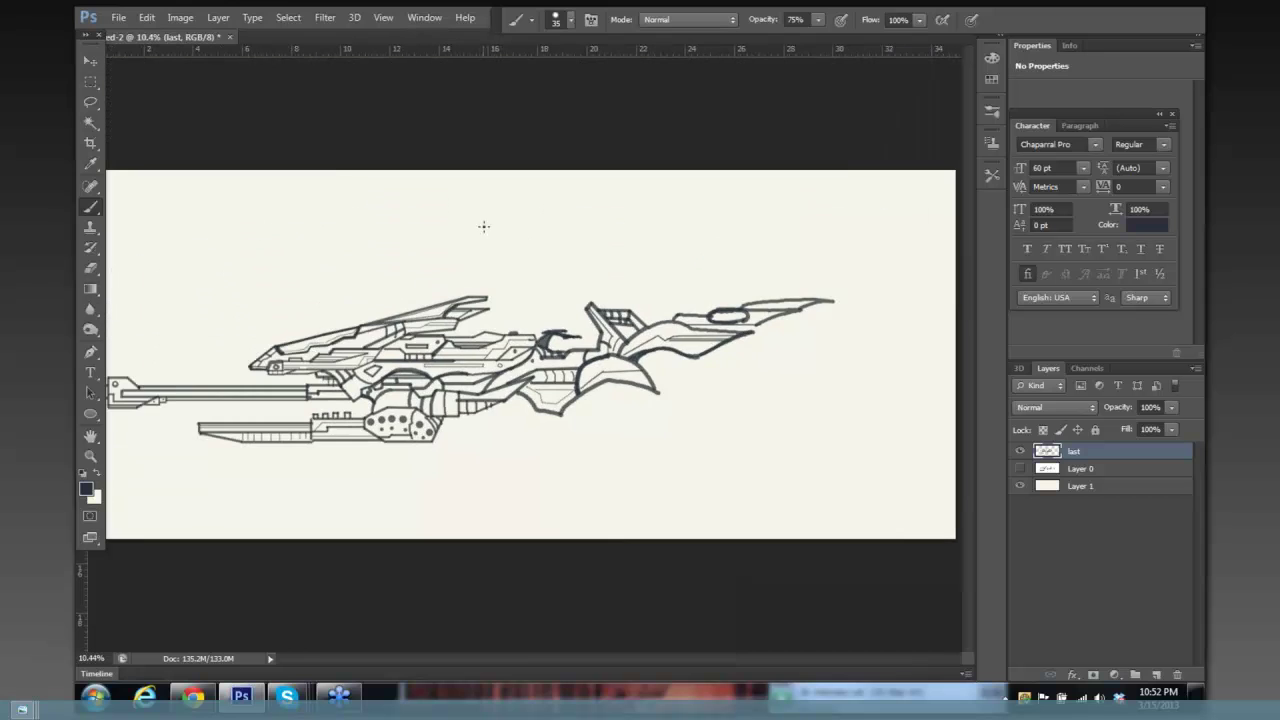
Erase the tail boom's upper rear edge and clean up its lower contour with an enlarged eraser.
click(767, 316)
key(e)
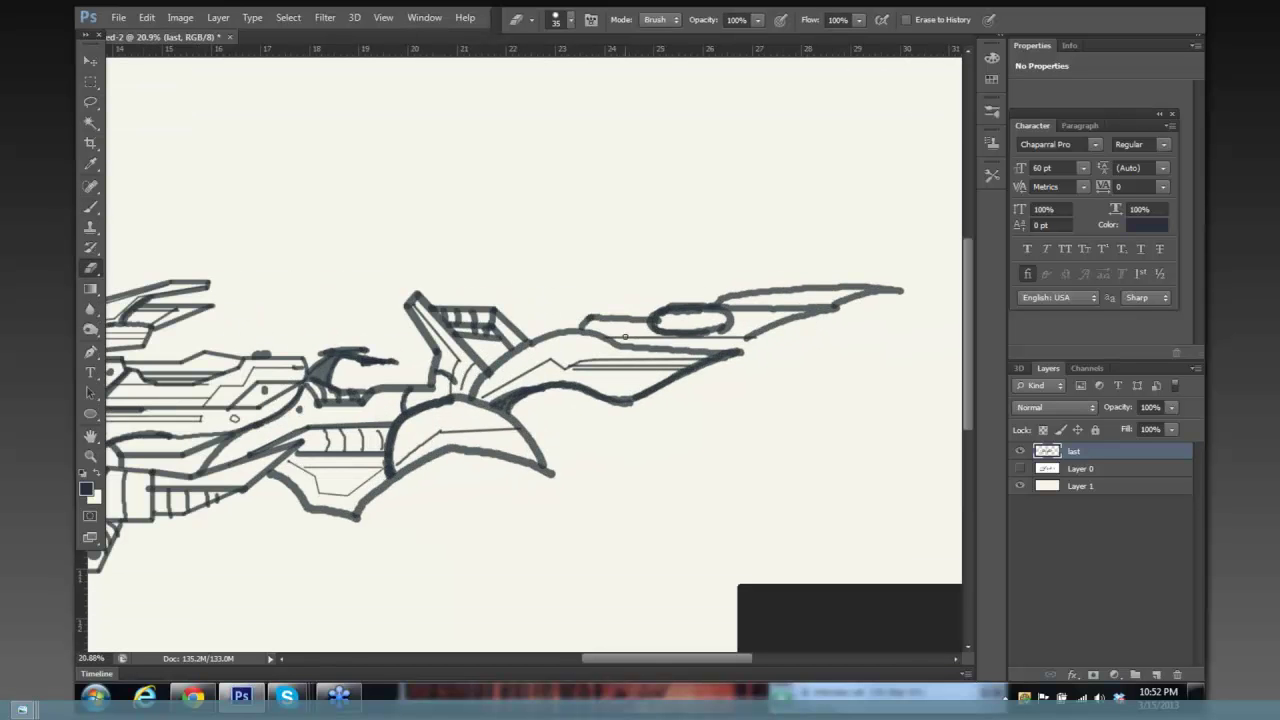
key(bracketright)
key(bracketright)
mouse_move(626, 345)
mouse_down()
mouse_move(635, 345)
mouse_move(669, 347)
mouse_move(629, 347)
mouse_move(746, 357)
mouse_up()
drag(614, 412, 654, 404)
Redraw the tail boom's upper edge as a straight line to the swept fin and close its rear end at 35 px.
key(b)
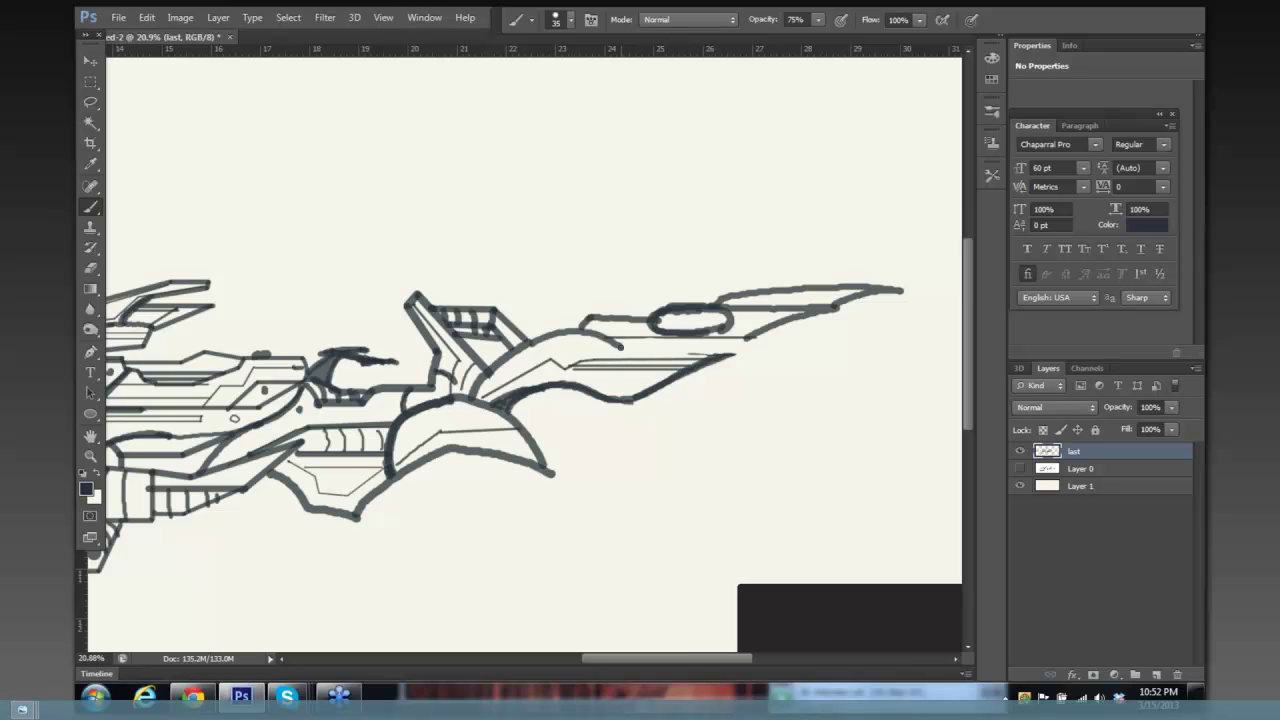
shift+click(747, 341)
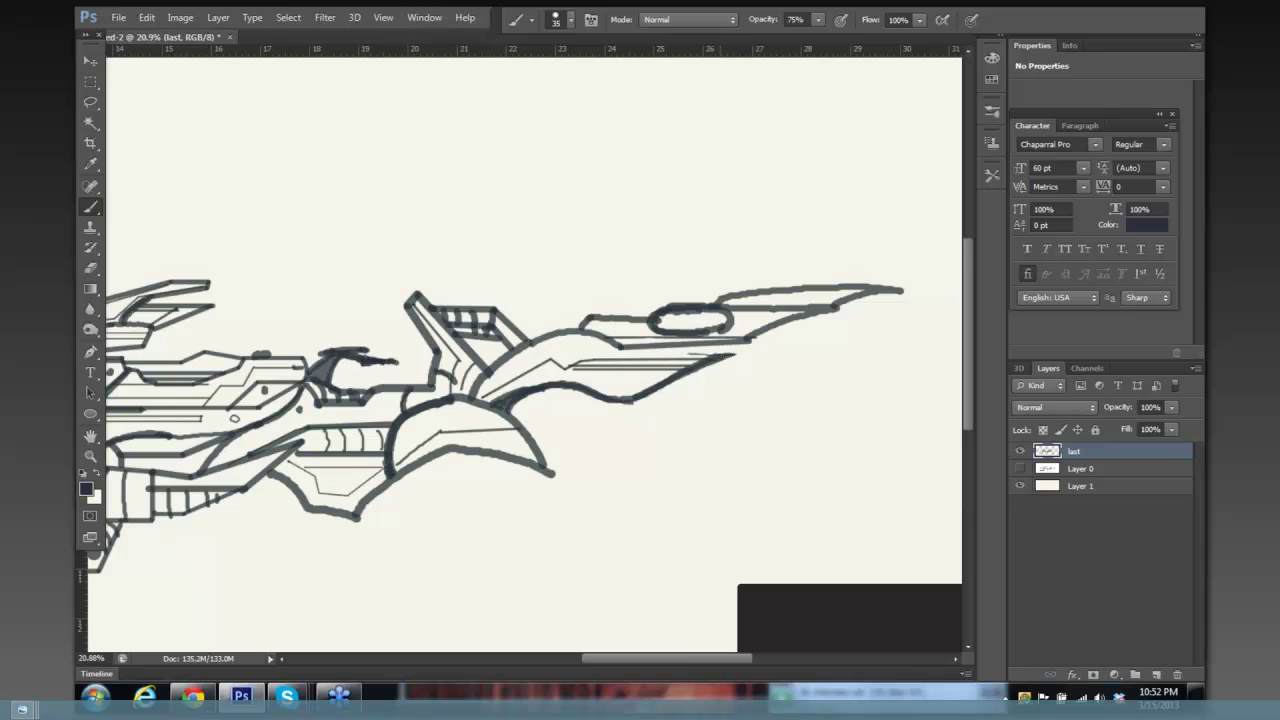
drag(716, 354, 748, 339)
key(ctrl+space)
drag(748, 345, 668, 345)
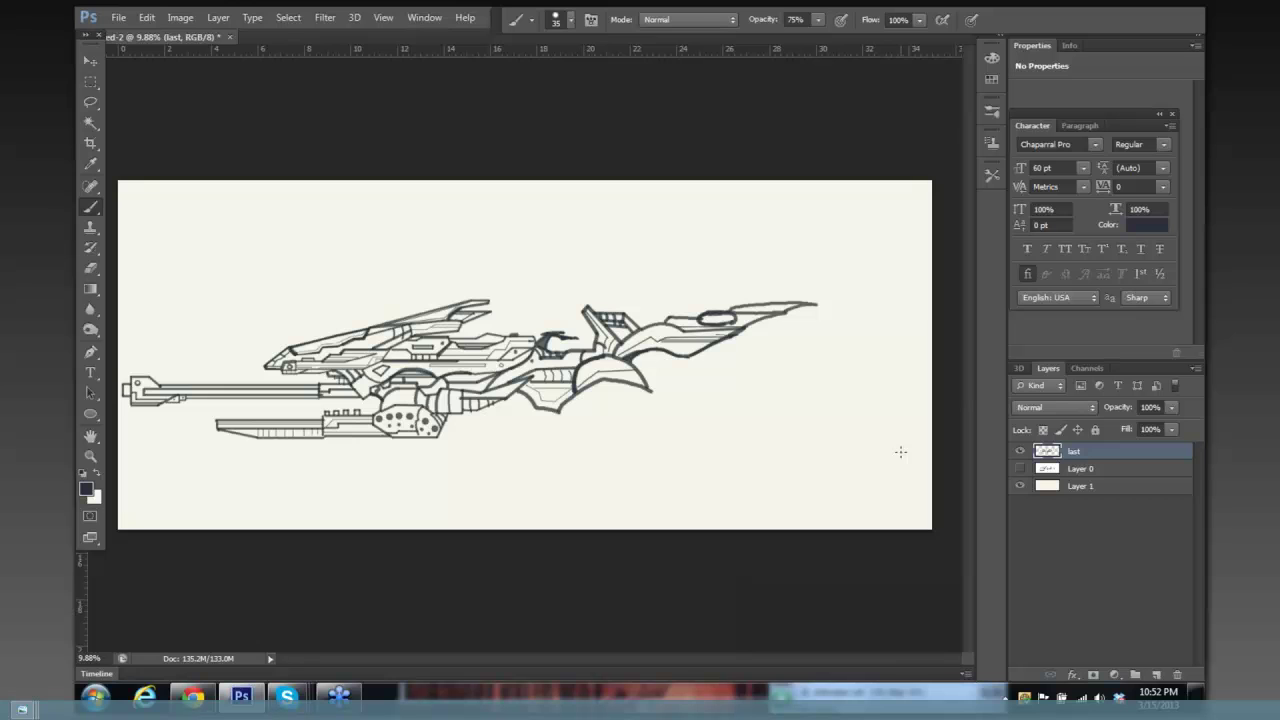
Show Layer 0 and trace the horizontal bar behind the crescent pod and the hanging rear fin with a 45 px brush.
click(1019, 468)
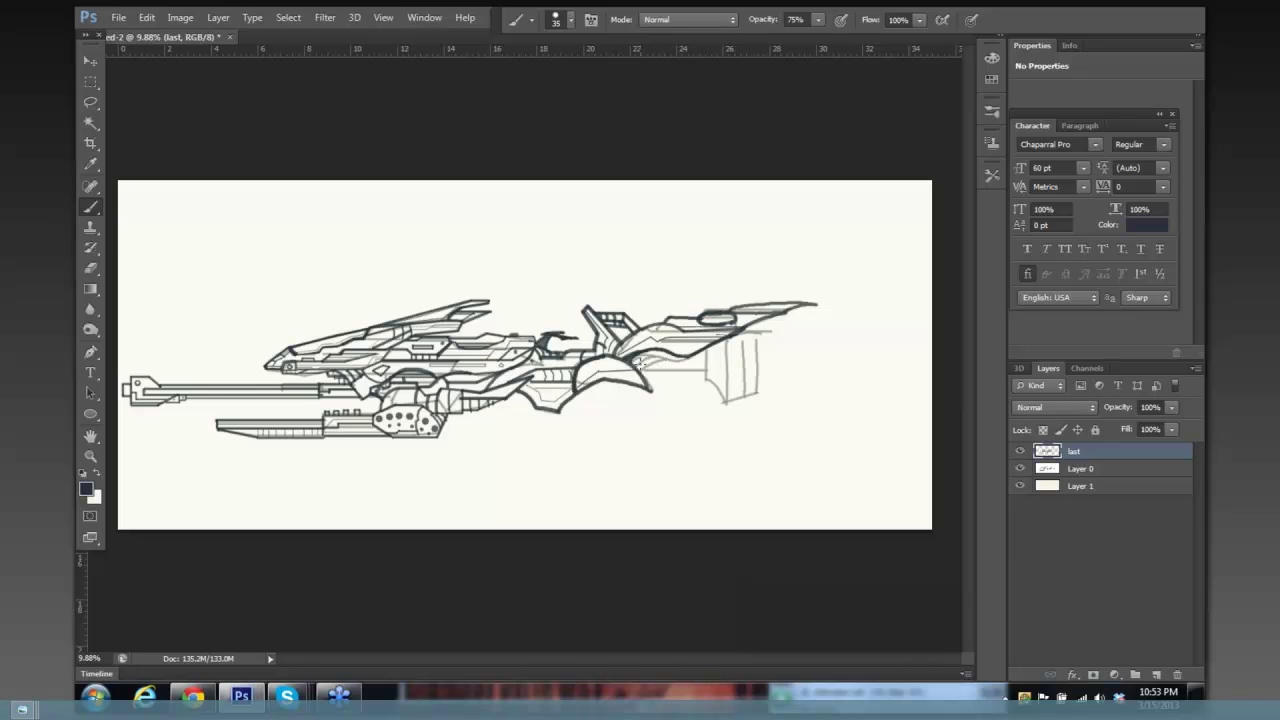
key(bracketright)
drag(643, 370, 705, 370)
mouse_move(705, 345)
mouse_down()
mouse_move(725, 400)
mouse_move(746, 401)
mouse_move(759, 395)
mouse_move(757, 325)
mouse_up()
shift+click(758, 392)
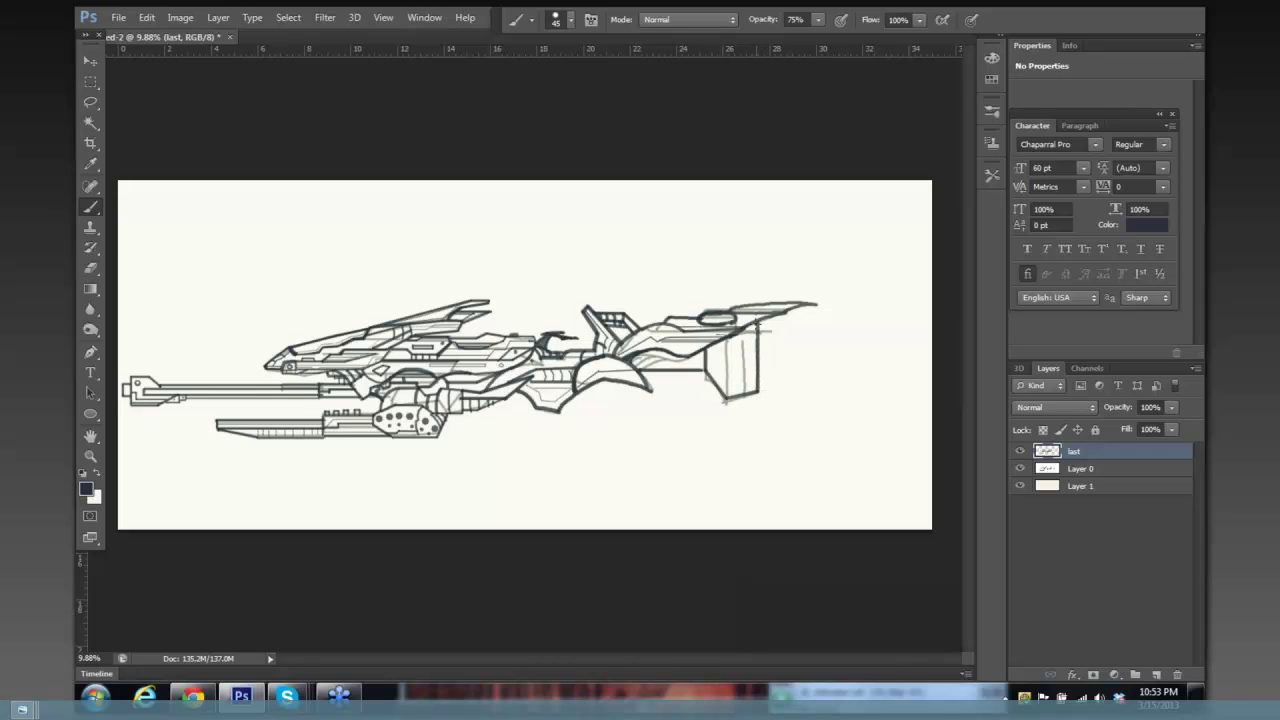
drag(767, 320, 764, 378)
Erase the newly traced rear and bottom edges of the hanging rear fin with a larger eraser.
key(e)
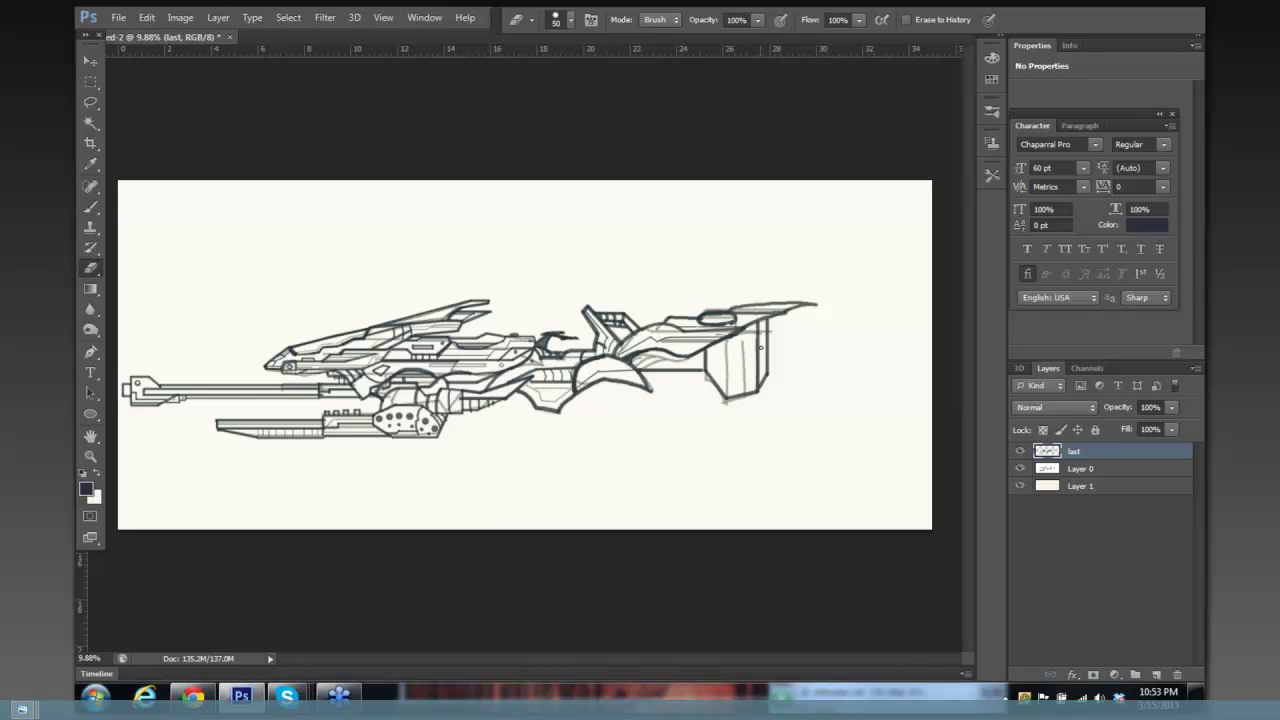
key(bracketright)
key(bracketright)
key(bracketright)
key(bracketright)
key(bracketright)
mouse_move(768, 345)
mouse_down()
mouse_move(766, 386)
mouse_move(764, 332)
mouse_up()
key(b)
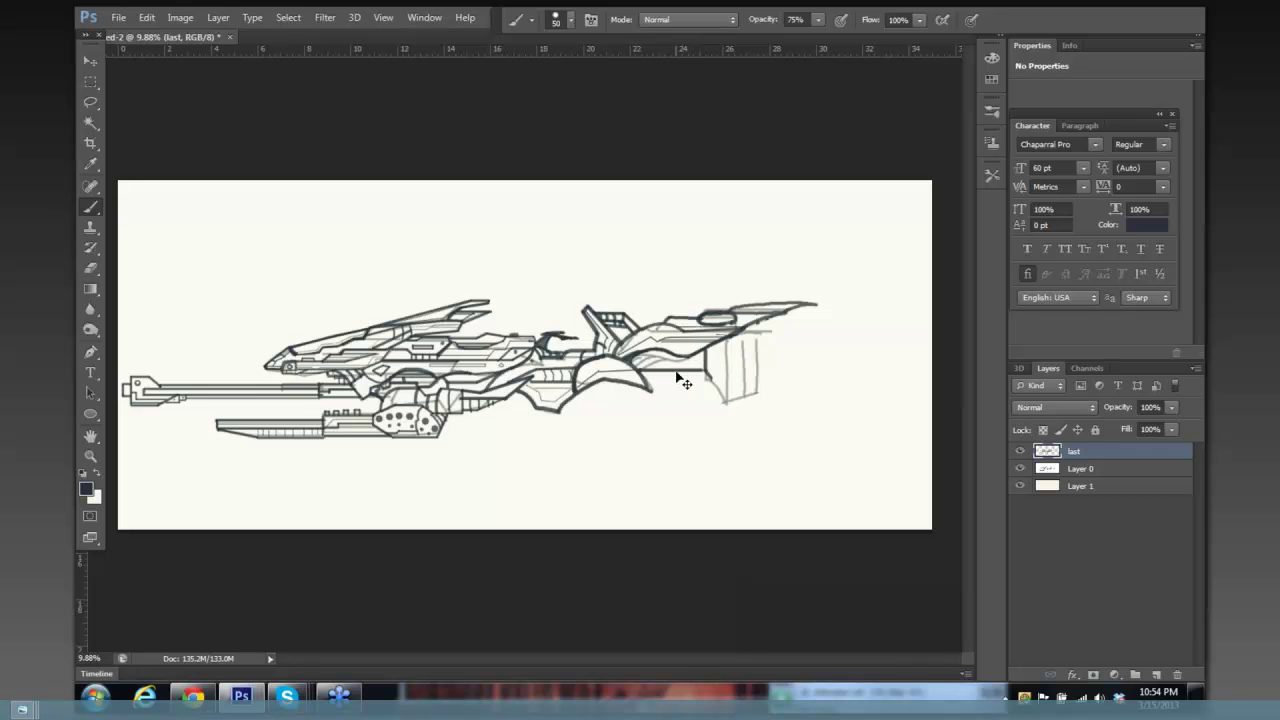
Draw a small tilted box under the crescent pod and a curved lower edge for the boom reaching the rear fin, using the 50 px brush.
scroll(690, 380, up, 2)
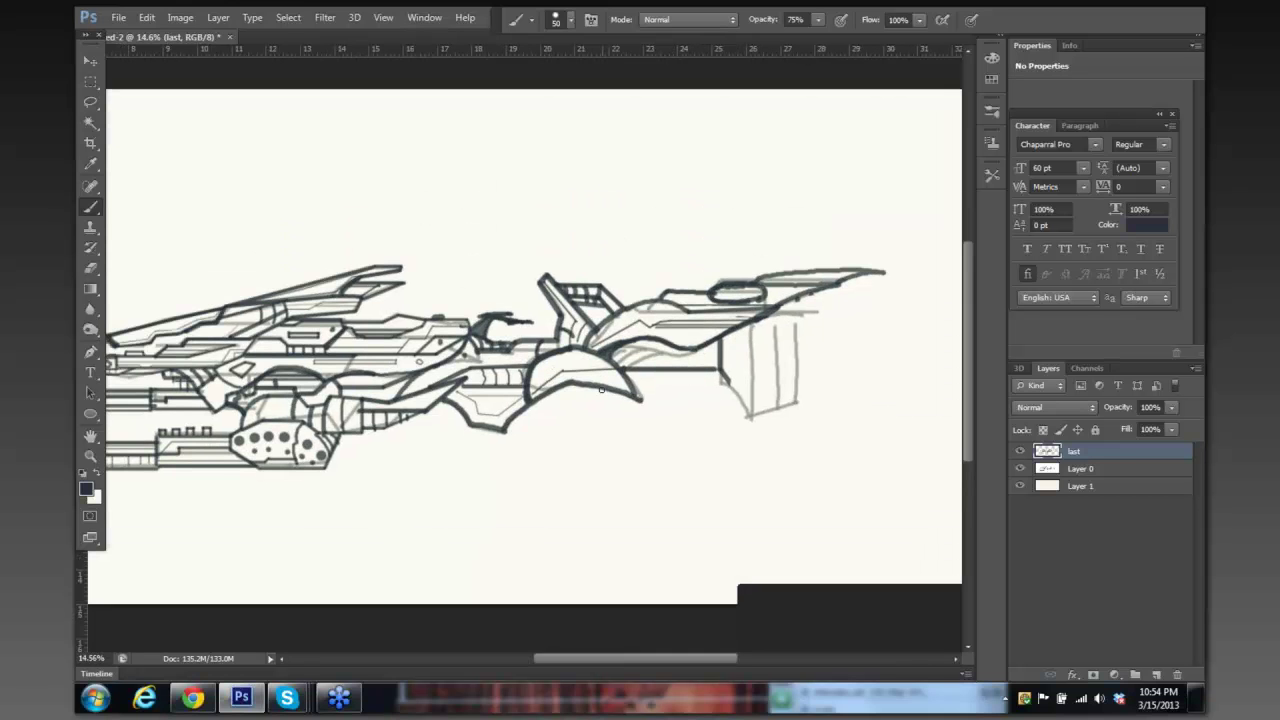
drag(587, 410, 620, 422)
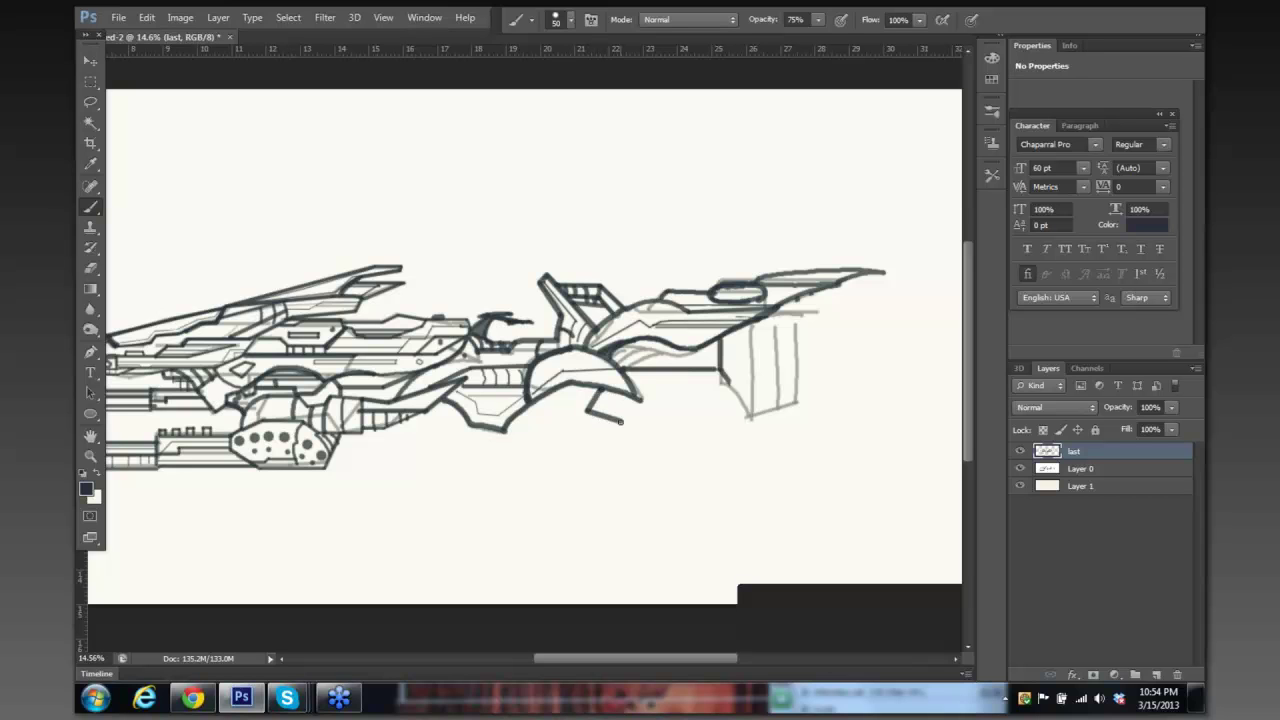
shift+click(647, 375)
drag(648, 382, 722, 373)
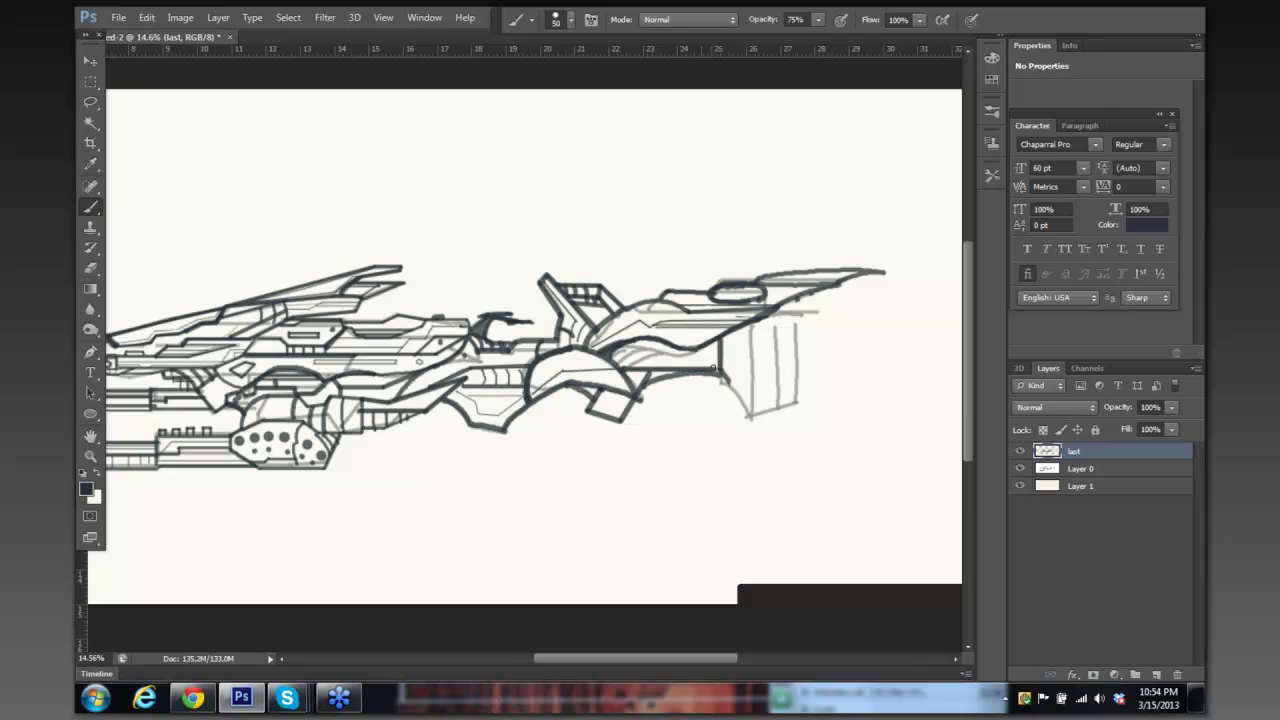
Trace the hanging rear fin's vertical panel lines and slanted bottom edges, and add a narrow strip along its rear side.
drag(751, 326, 759, 408)
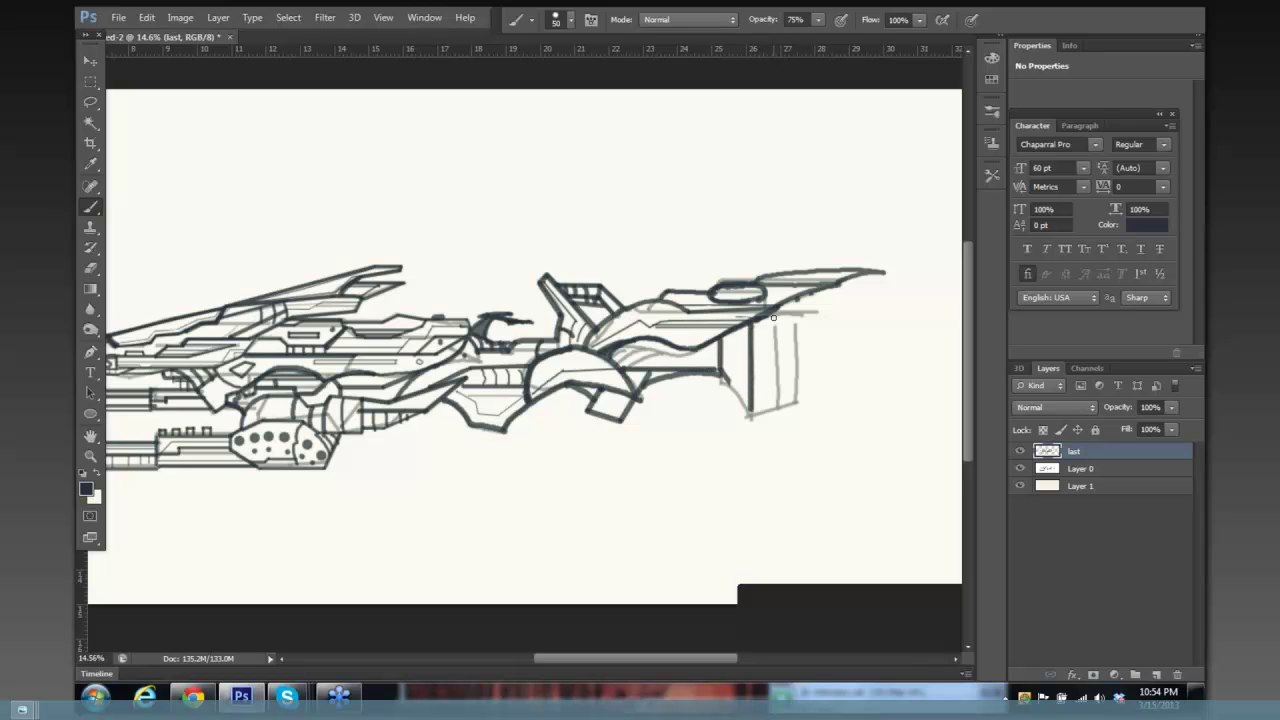
drag(773, 316, 784, 407)
drag(796, 300, 797, 401)
shift+click(748, 415)
shift+click(721, 373)
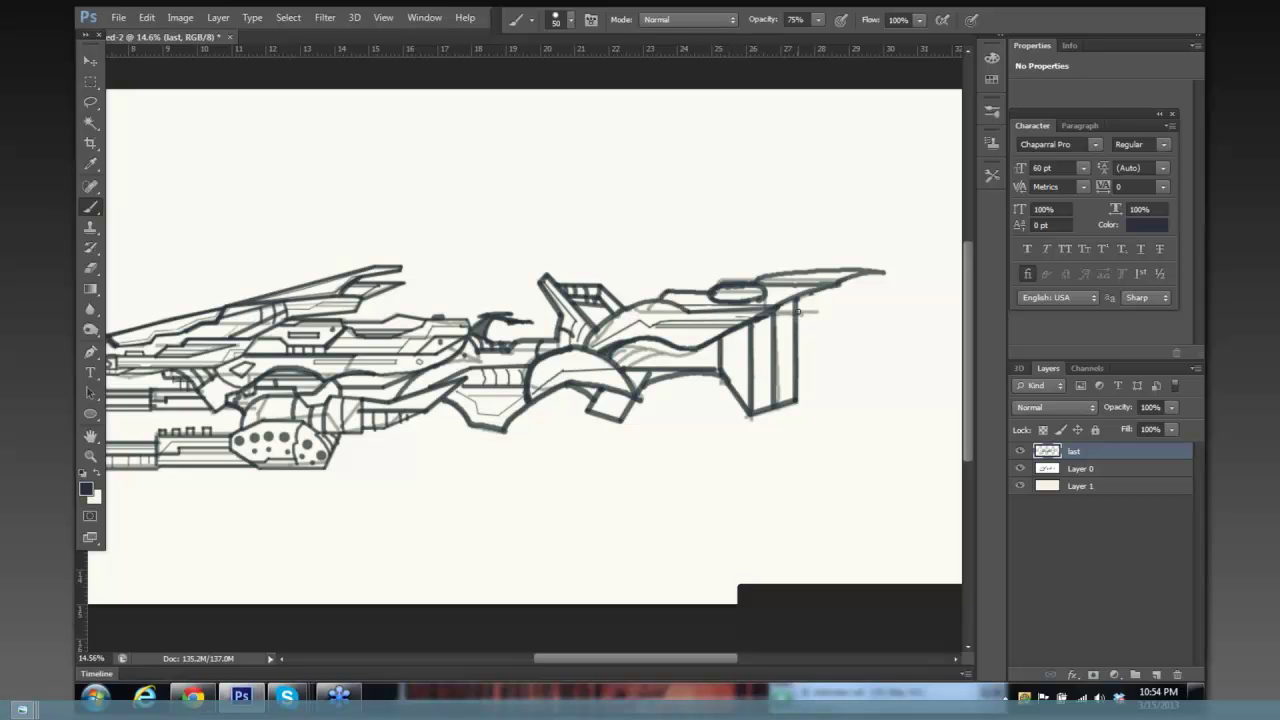
drag(806, 314, 808, 386)
Hide Layer 0 and erase the oval detail from the top of the tail with a smaller eraser.
click(1020, 468)
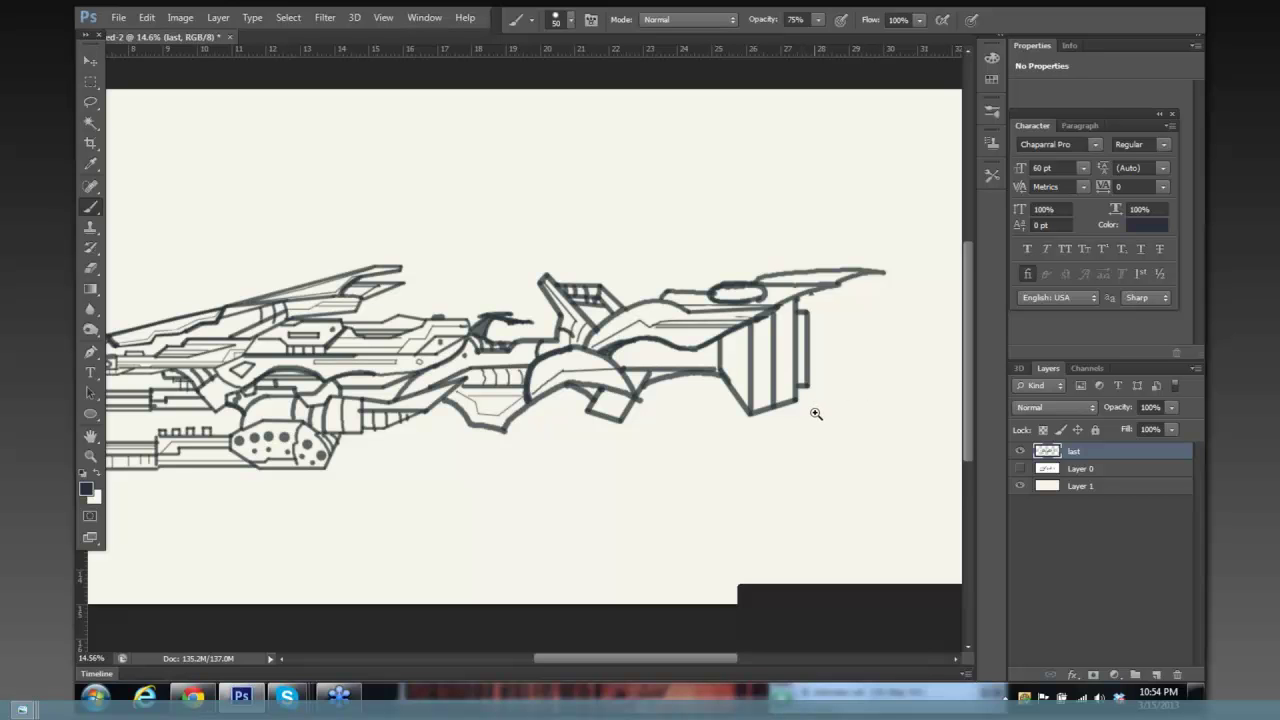
scroll(803, 412, down, 3)
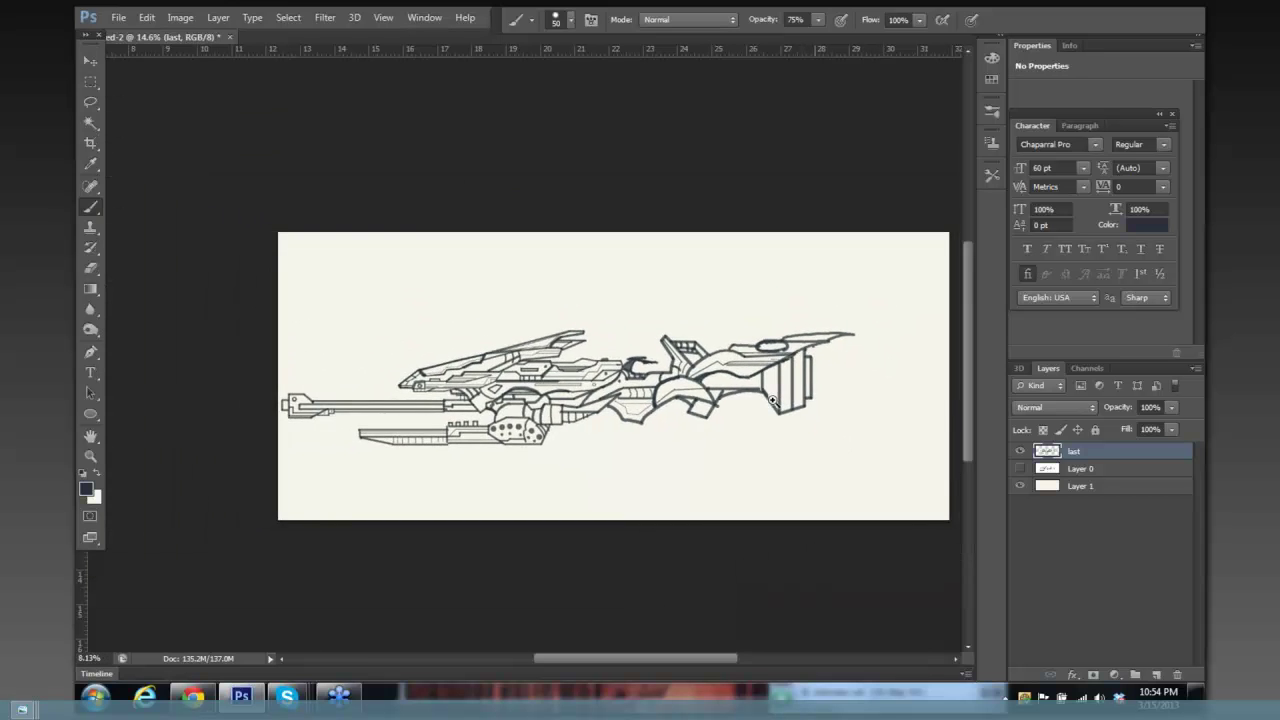
scroll(773, 401, up, 3)
key(e)
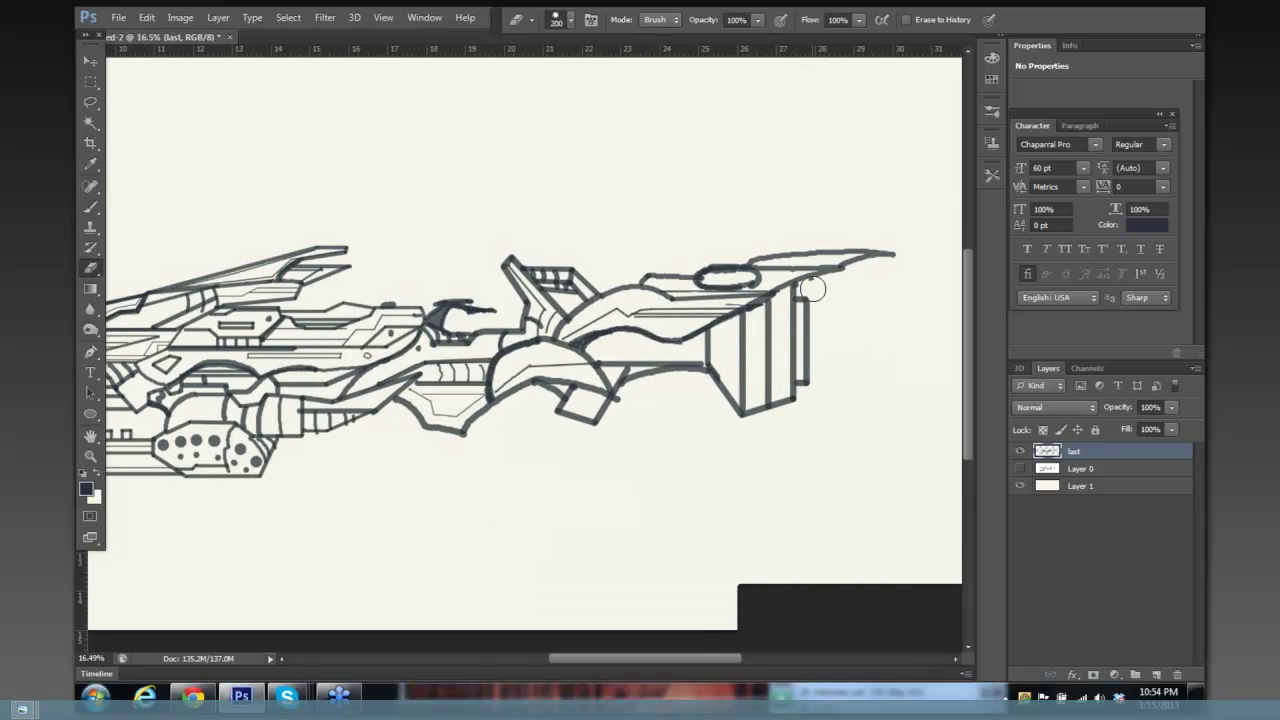
key(bracketleft)
key(bracketleft)
key(bracketleft)
mouse_move(762, 286)
mouse_down()
mouse_move(714, 273)
mouse_move(700, 283)
mouse_move(750, 280)
mouse_move(737, 266)
mouse_move(753, 287)
mouse_move(751, 274)
mouse_move(703, 277)
mouse_move(763, 289)
mouse_up()
Redraw the tail's top as straight, angular parallel edges running back to the swept fin with the 50 px brush.
key(b)
click(652, 275)
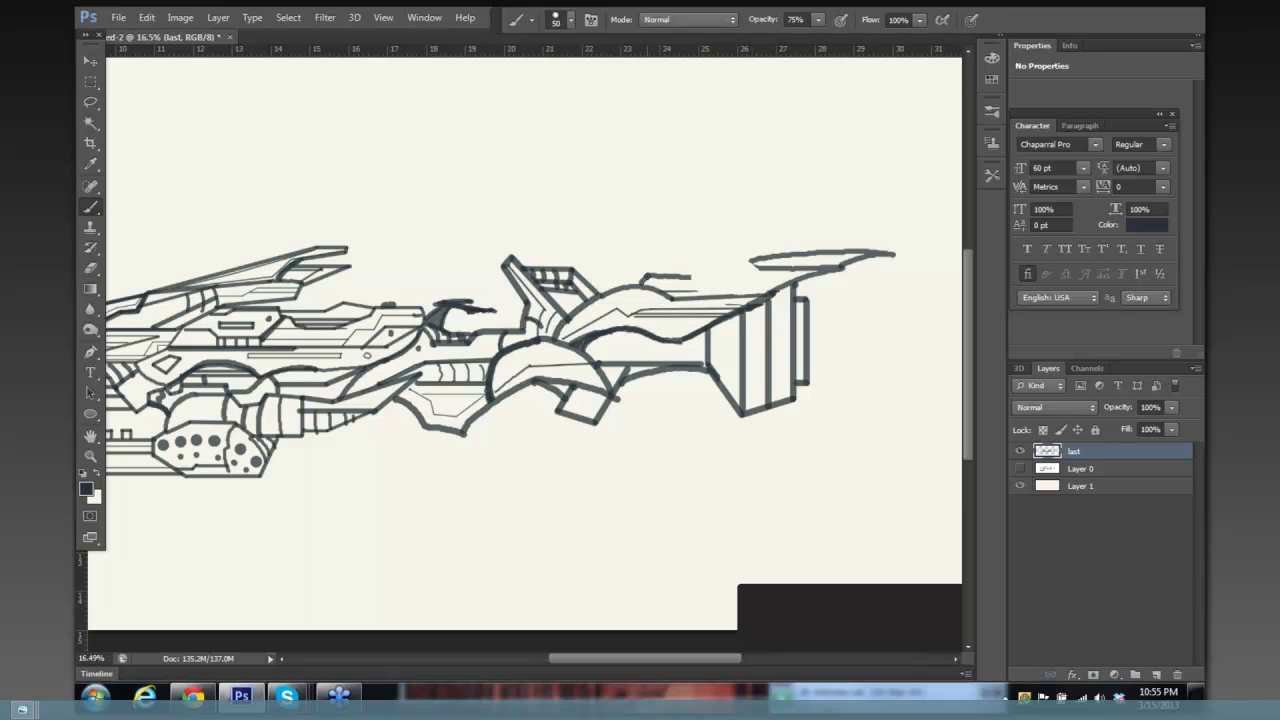
mouse_move(650, 276)
mouse_down()
mouse_move(793, 277)
mouse_move(750, 261)
mouse_move(834, 270)
mouse_up()
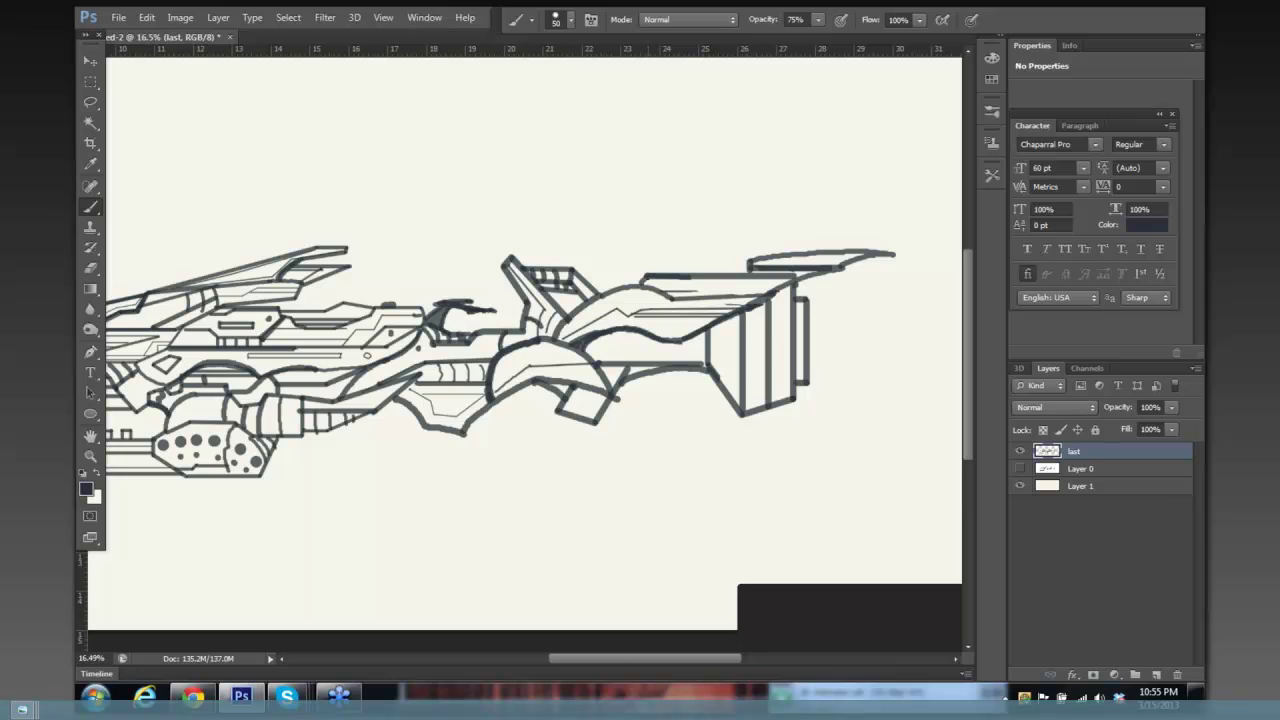
drag(650, 270, 748, 263)
drag(666, 291, 768, 291)
Toggle Layer 0 to compare the sketch with the line art, and delete Layer 0.
key(ctrl+minus)
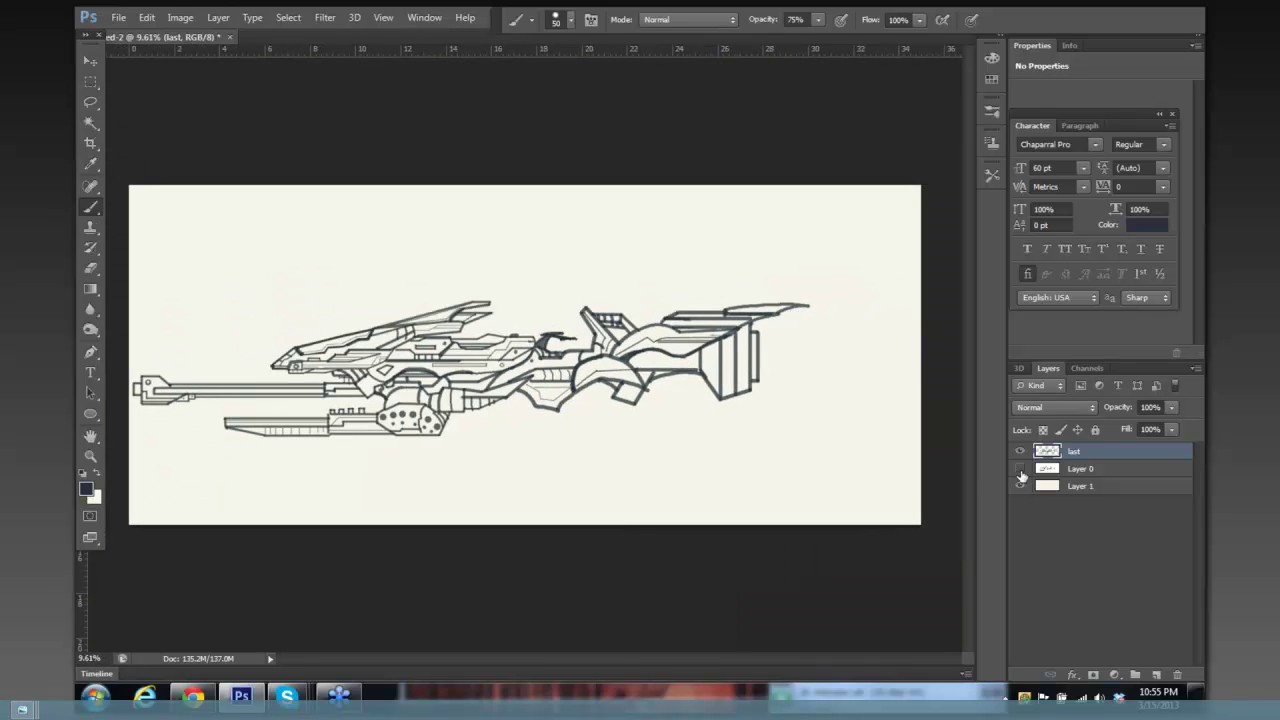
click(1020, 468)
click(1020, 468)
click(1020, 468)
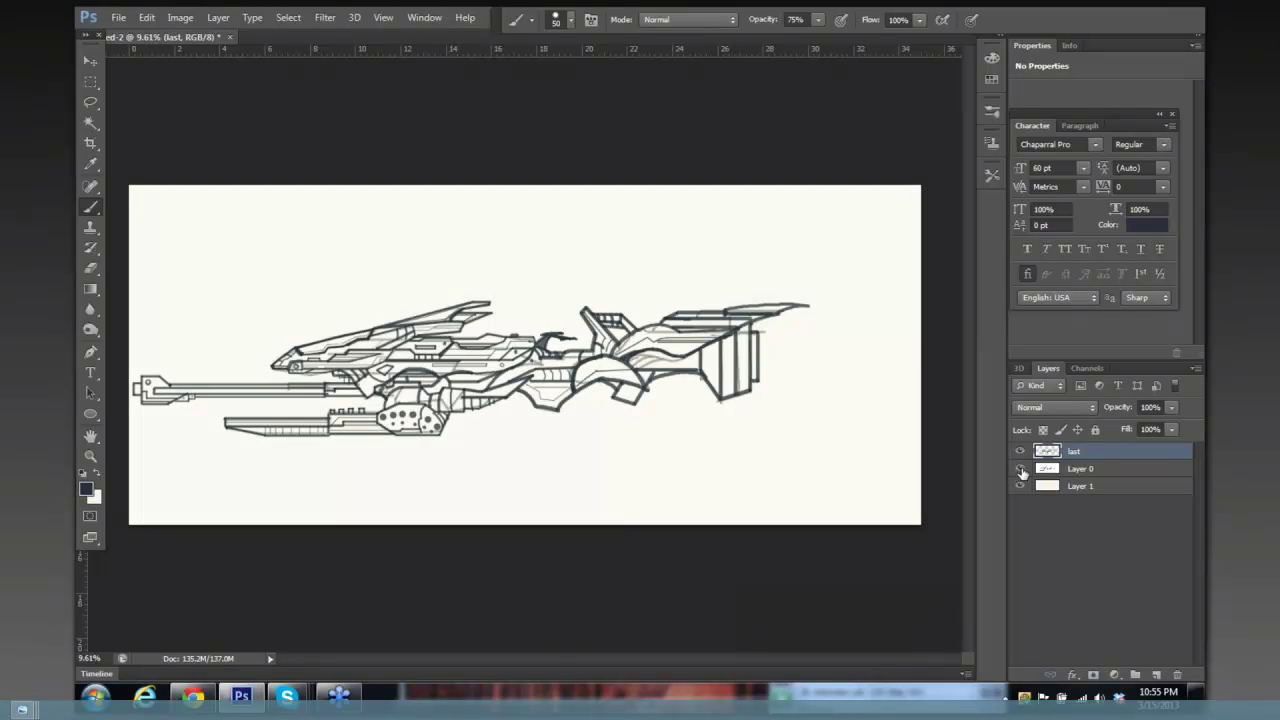
click(1090, 470)
drag(1092, 470, 1177, 675)
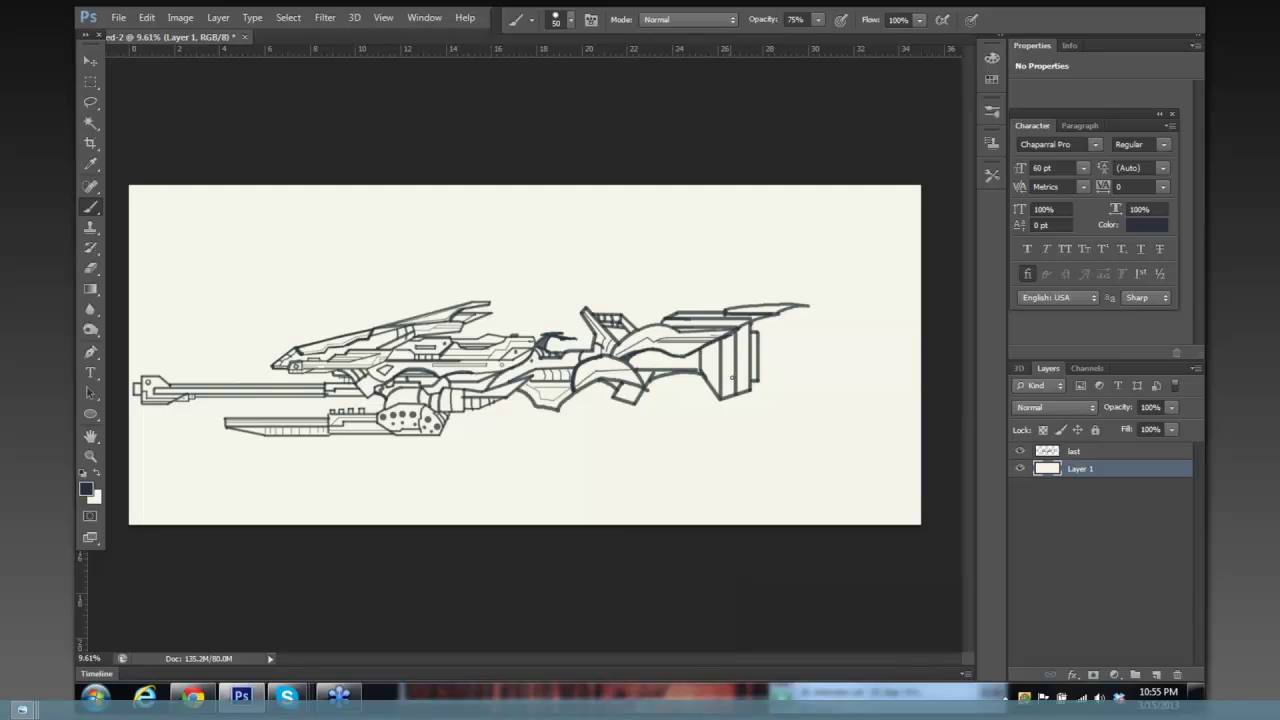
Add thin panel details inside the rear fin and parallel lines along the boom with a 25 px brush.
scroll(745, 388, up, 2)
key(bracketleft)
key(bracketleft)
key(bracketleft)
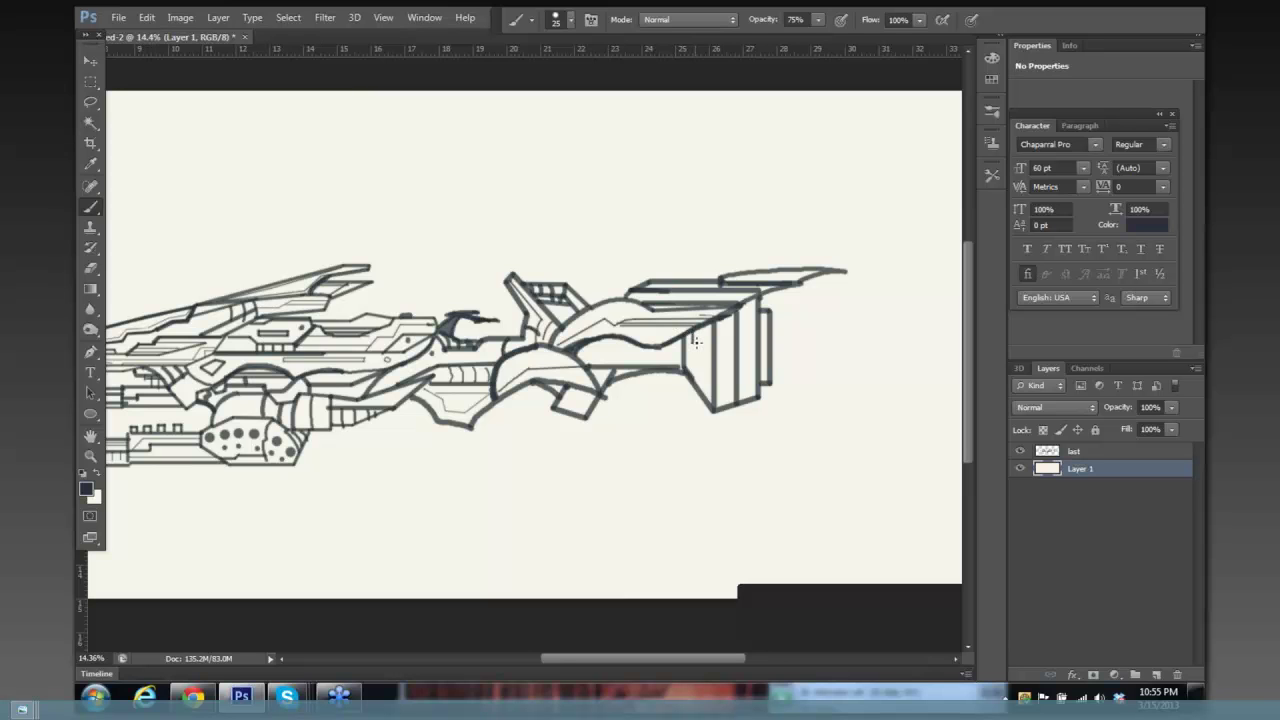
mouse_move(702, 348)
mouse_down()
mouse_move(704, 362)
mouse_move(689, 357)
mouse_up()
mouse_move(720, 320)
mouse_down()
mouse_move(721, 391)
mouse_move(722, 321)
mouse_move(743, 304)
mouse_move(747, 385)
mouse_move(741, 300)
mouse_move(763, 318)
mouse_move(770, 382)
mouse_up()
drag(764, 313, 779, 290)
drag(582, 352, 684, 352)
drag(585, 355, 681, 360)
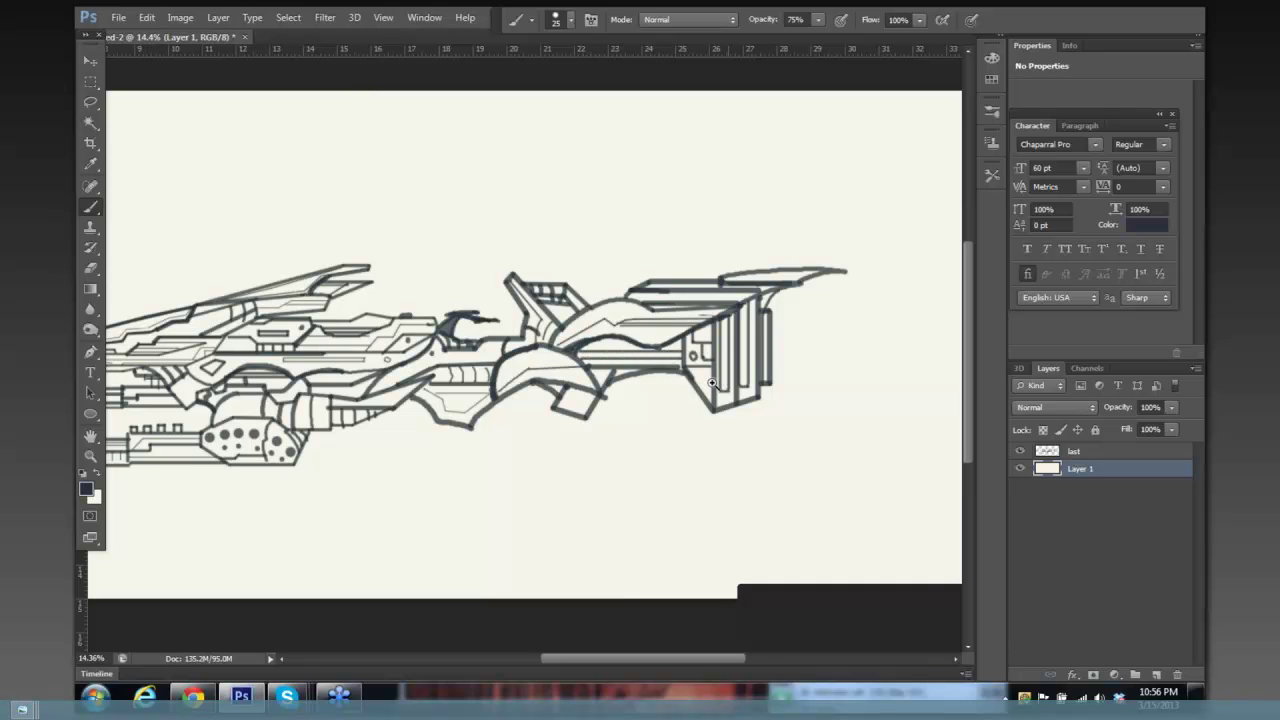
Add small mechanical detail lines beneath the nose and at the joint ahead of the dotted pod with the 25 px brush.
scroll(712, 388, down, 4)
scroll(650, 398, up, 1)
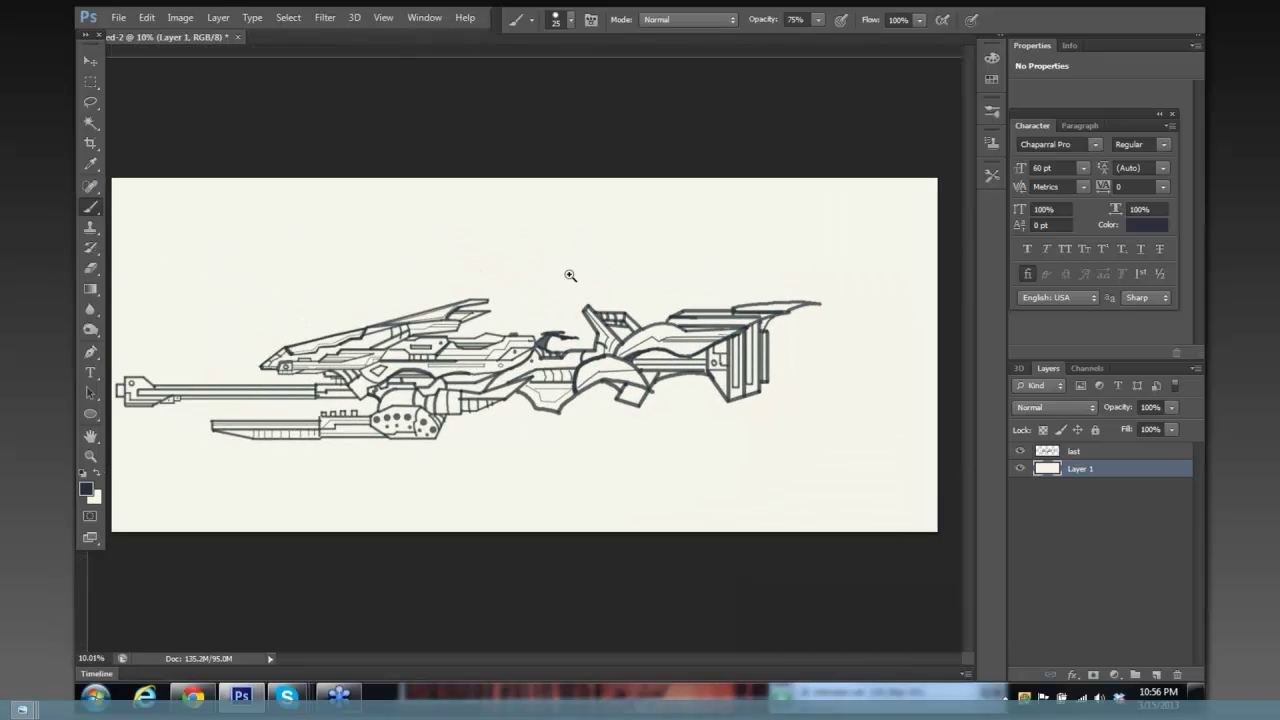
scroll(605, 287, up, 4)
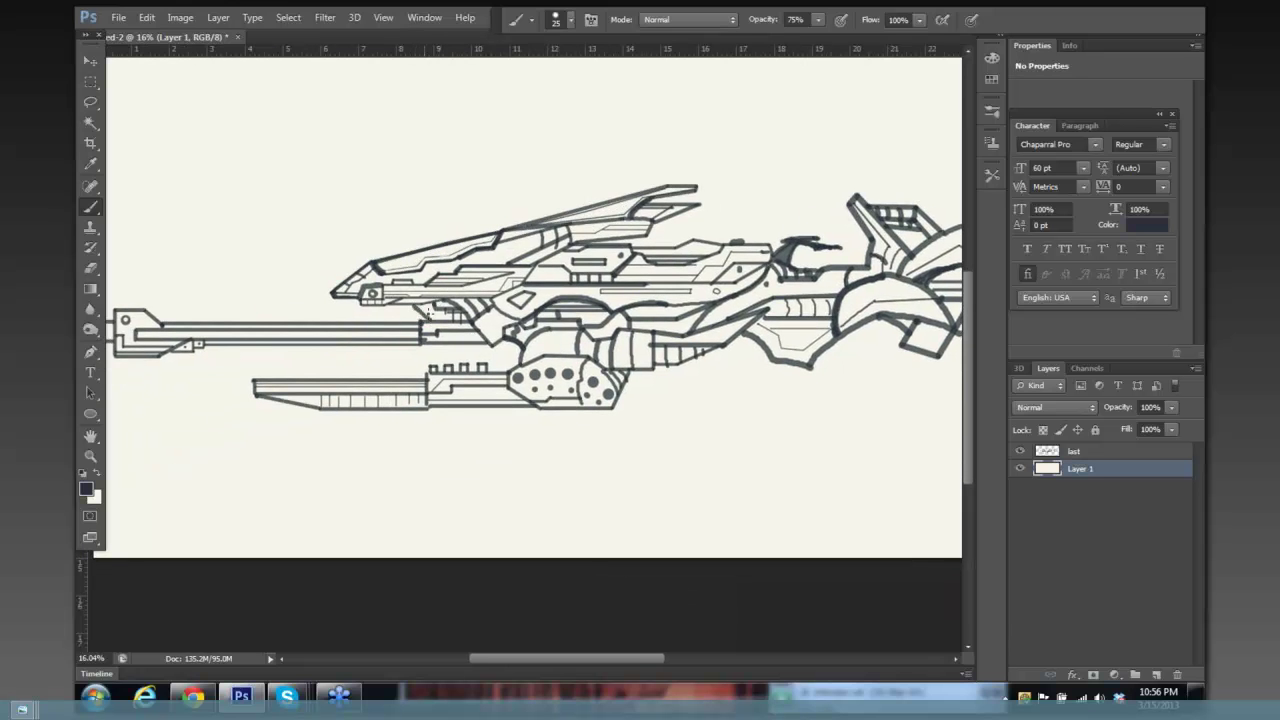
drag(430, 318, 441, 307)
drag(503, 354, 516, 352)
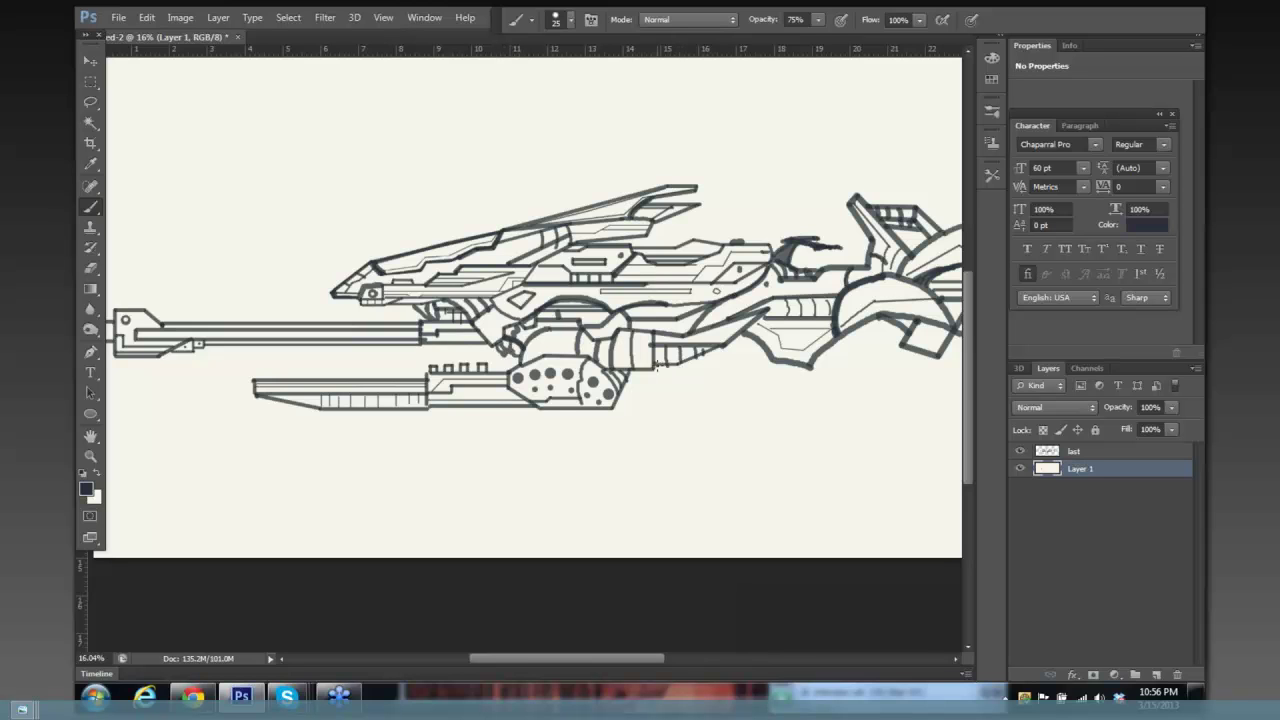
Draw a rounded, segmented joint behind the ribbed tapering section with a 40 px brush, and undo its oversized outer arc.
drag(678, 364, 717, 350)
mouse_move(709, 358)
mouse_down()
mouse_move(752, 346)
mouse_move(729, 347)
mouse_move(762, 356)
mouse_move(719, 349)
mouse_move(762, 374)
mouse_move(790, 345)
mouse_up()
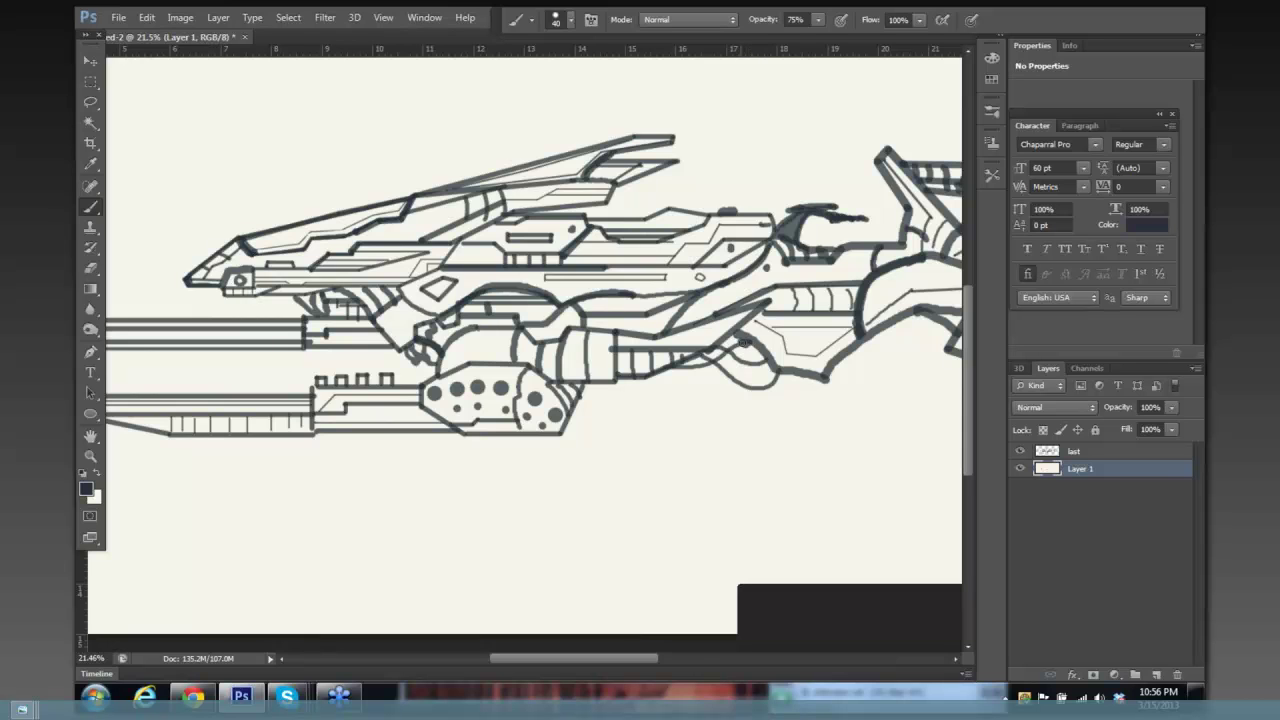
mouse_move(743, 361)
mouse_down()
mouse_move(757, 369)
mouse_move(740, 381)
mouse_move(761, 388)
mouse_up()
drag(791, 300, 724, 261)
mouse_move(606, 326)
mouse_down()
mouse_move(682, 370)
mouse_move(720, 360)
mouse_up()
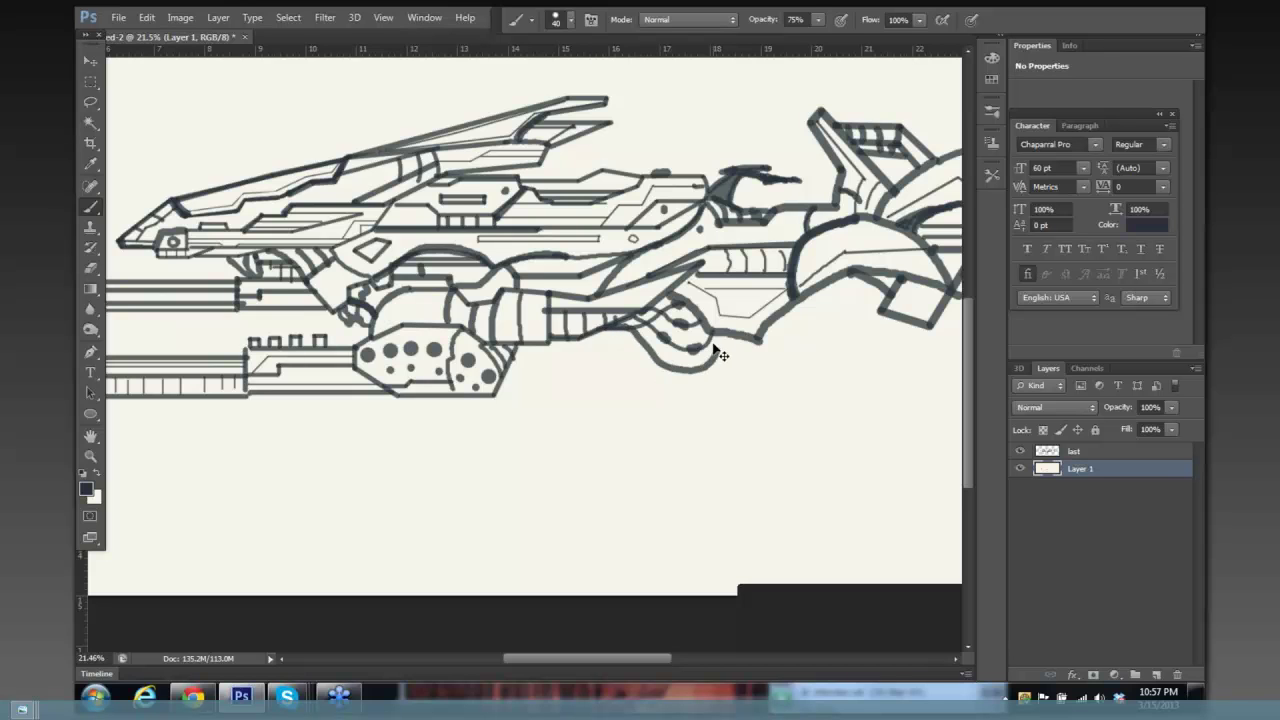
key(ctrl+z)
Draw a rounded wheel form under the crescent pod and add fine slot details to the tilted box and pod, using a 20 px brush.
mouse_move(787, 290)
mouse_down()
mouse_move(649, 320)
mouse_move(700, 329)
mouse_move(718, 312)
mouse_up()
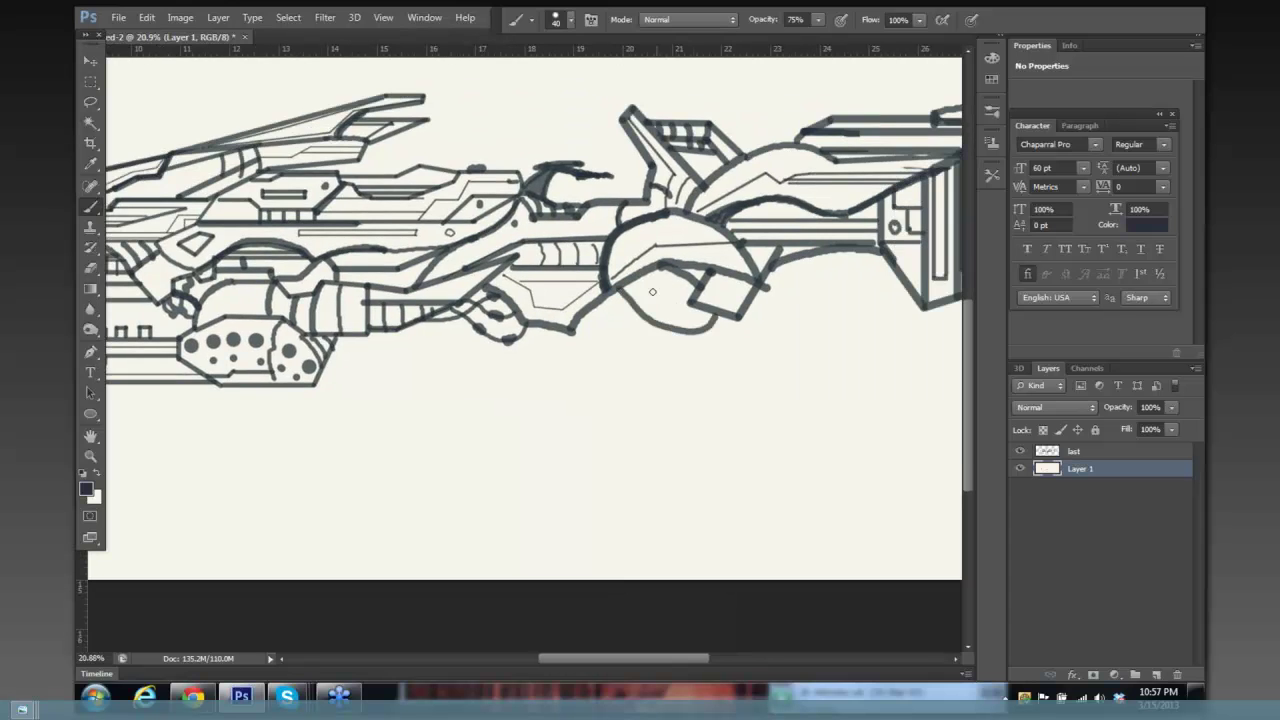
key(bracketleft)
mouse_move(638, 284)
mouse_down()
mouse_move(692, 356)
mouse_move(714, 310)
mouse_up()
mouse_move(648, 283)
mouse_down()
mouse_move(664, 318)
mouse_move(708, 289)
mouse_move(740, 295)
mouse_up()
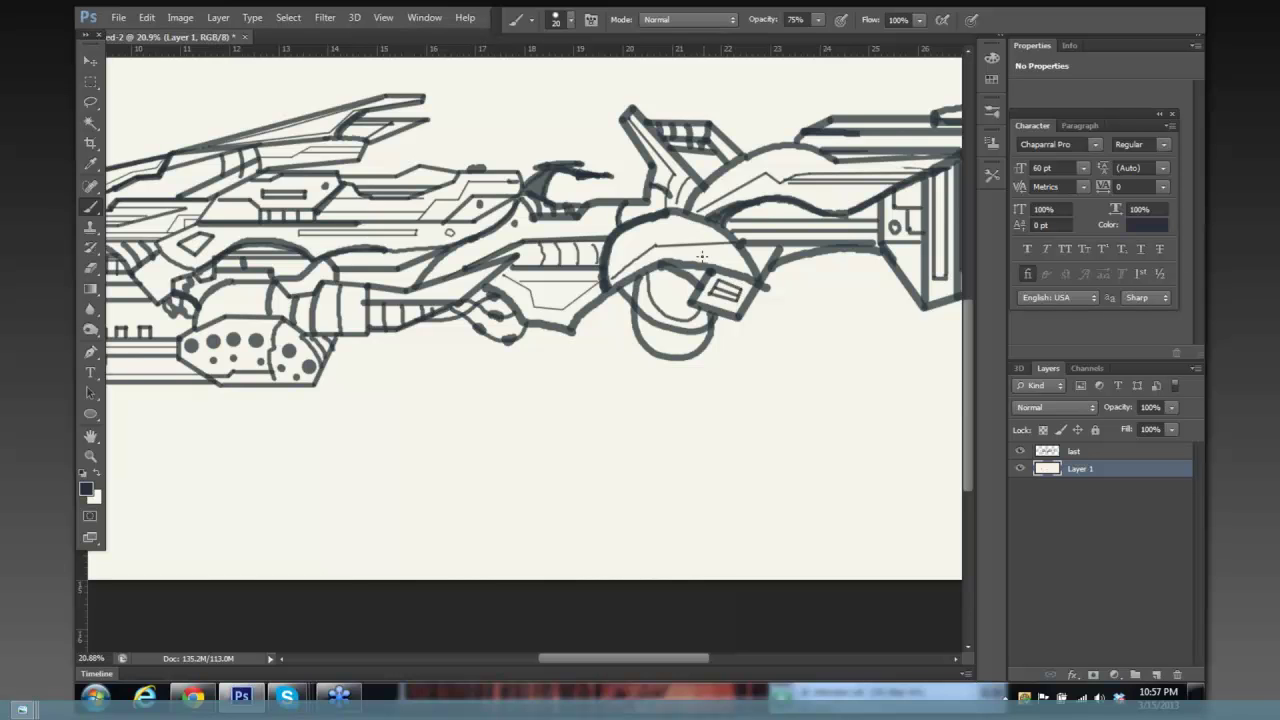
mouse_move(697, 252)
mouse_down()
mouse_move(719, 254)
mouse_move(707, 247)
mouse_up()
Draw rounded loops hanging beneath the tail boom with a 45 px brush, undoing the stray stroke.
mouse_move(766, 287)
mouse_down()
mouse_move(823, 296)
mouse_move(820, 260)
mouse_move(765, 287)
mouse_move(820, 308)
mouse_move(836, 268)
mouse_move(860, 253)
mouse_move(795, 256)
mouse_move(849, 315)
mouse_move(877, 297)
mouse_move(878, 250)
mouse_up()
key(ctrl+z)
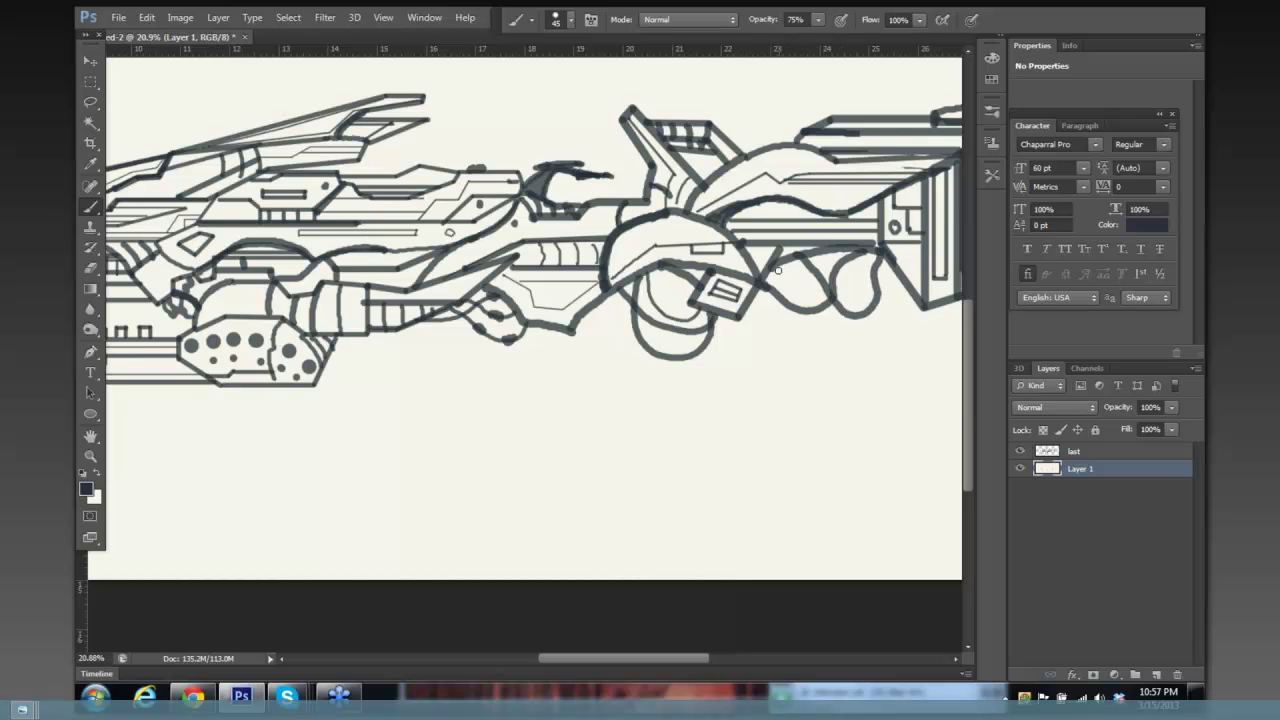
mouse_move(784, 269)
mouse_down()
mouse_move(852, 288)
mouse_move(892, 266)
mouse_move(860, 270)
mouse_move(817, 239)
mouse_up()
key(ctrl+r)
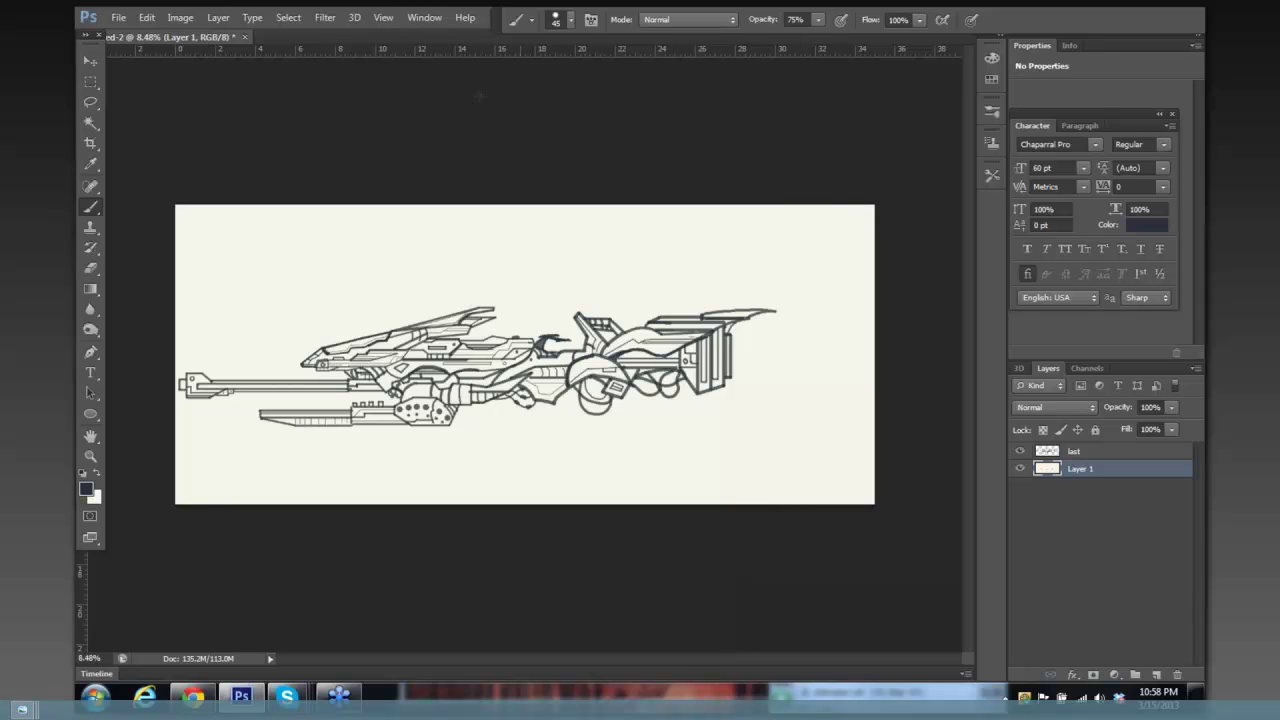
click(184, 19)
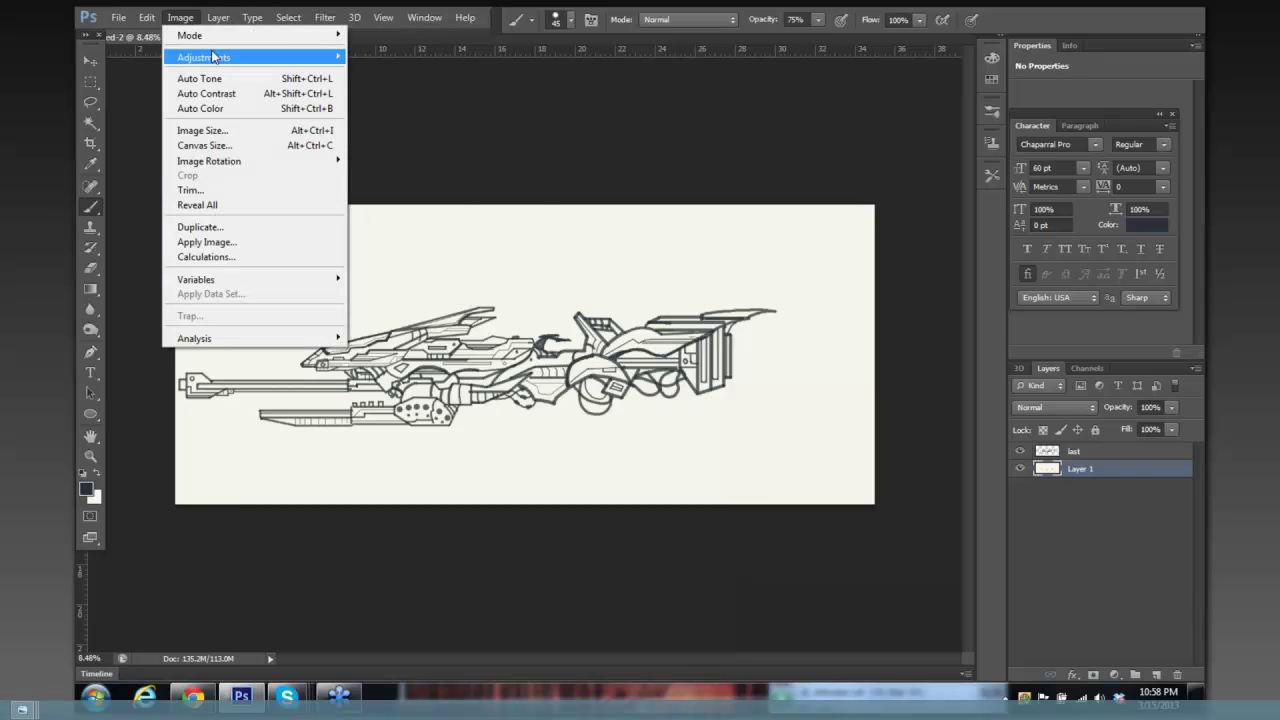
mouse_move(210, 57)
click(367, 73)
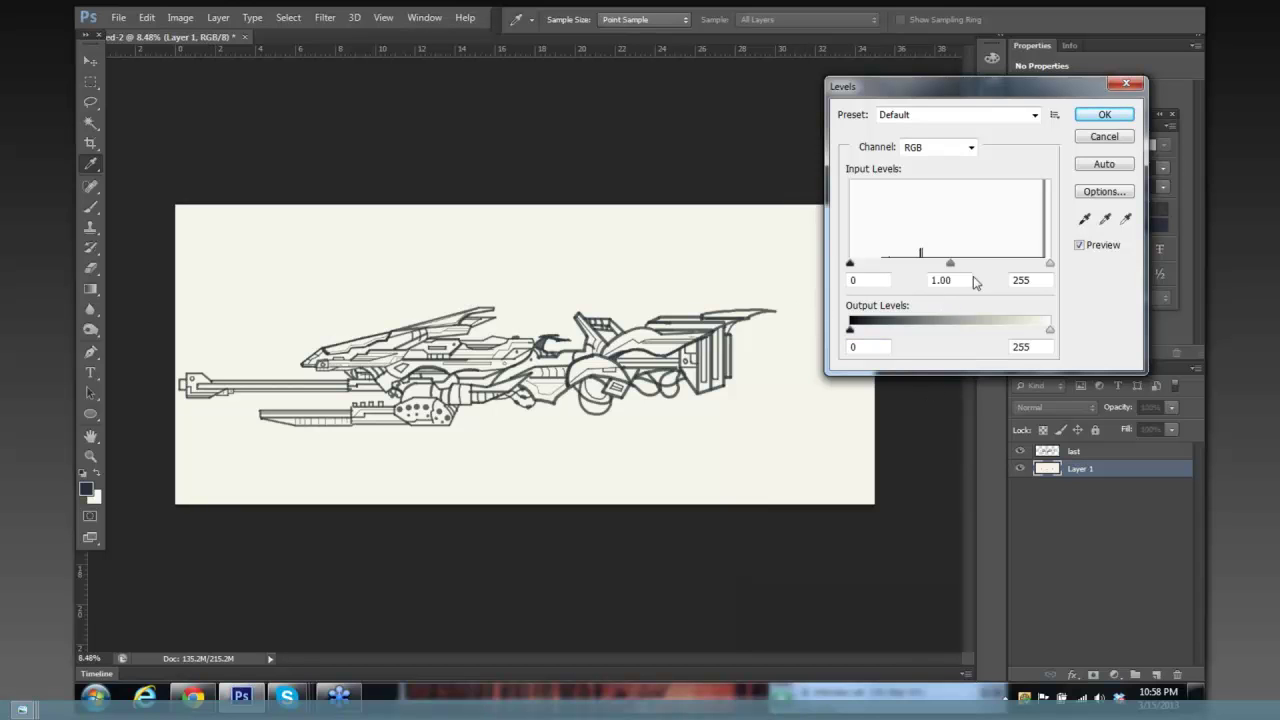
click(1104, 136)
key(b)
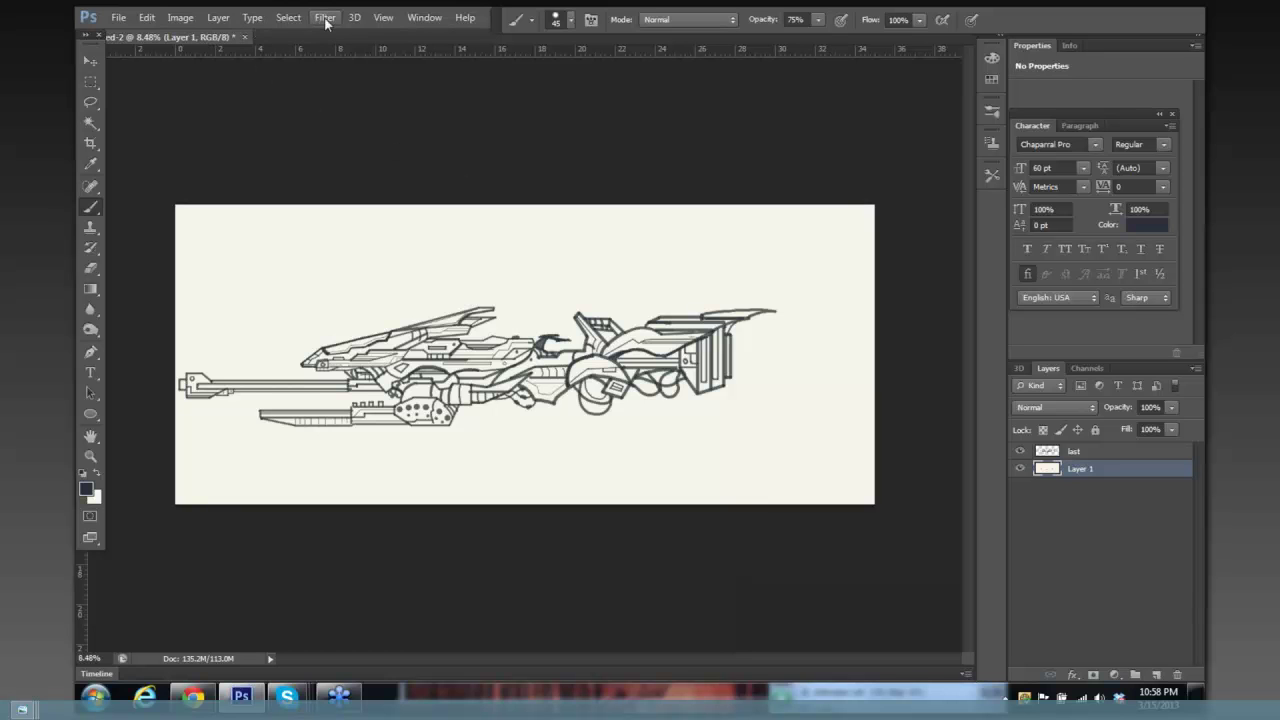
Flatten the image into a single background layer.
click(219, 20)
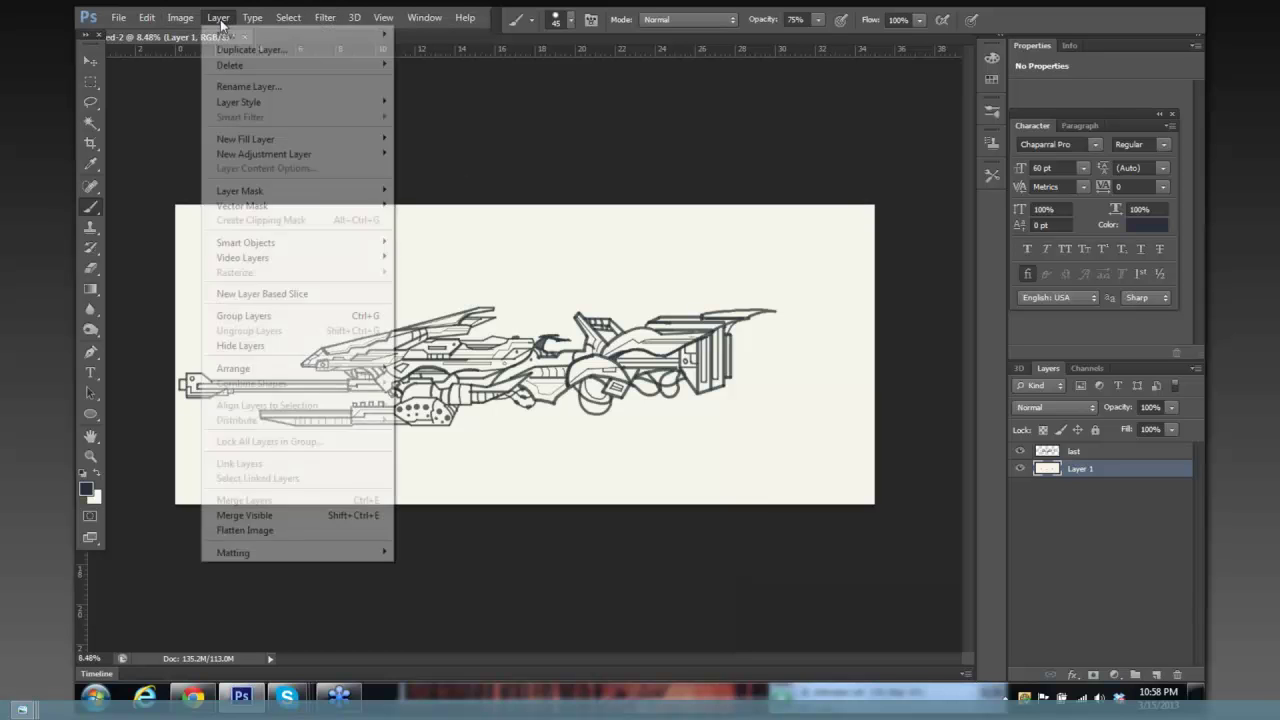
click(244, 530)
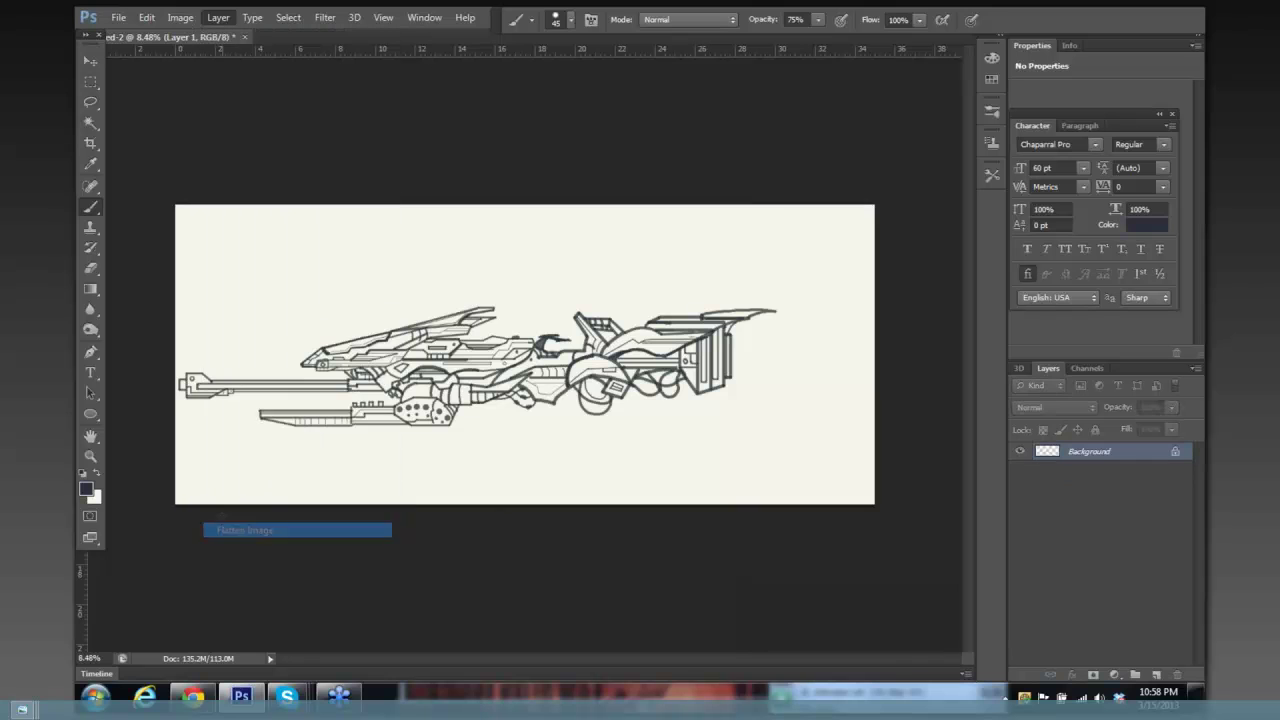
click(218, 20)
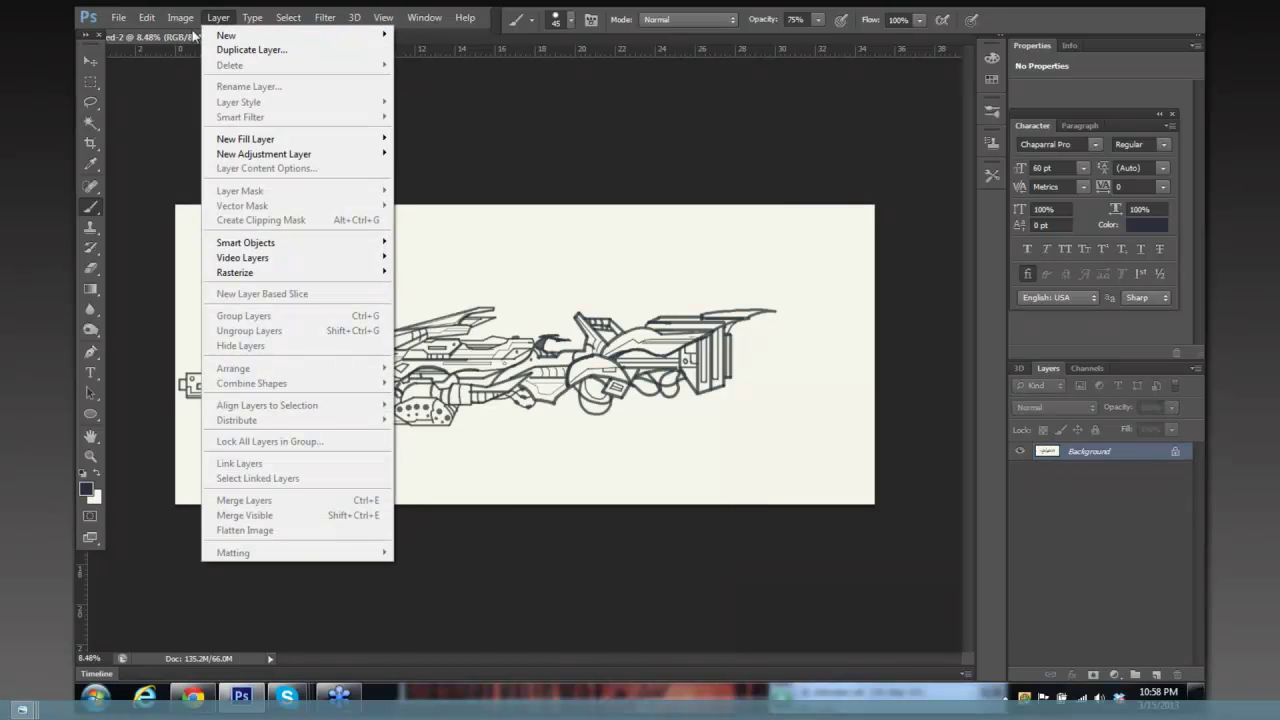
click(218, 18)
Apply a Levels adjustment with the input black point at 57 and the white point at 220.
click(180, 18)
mouse_move(278, 58)
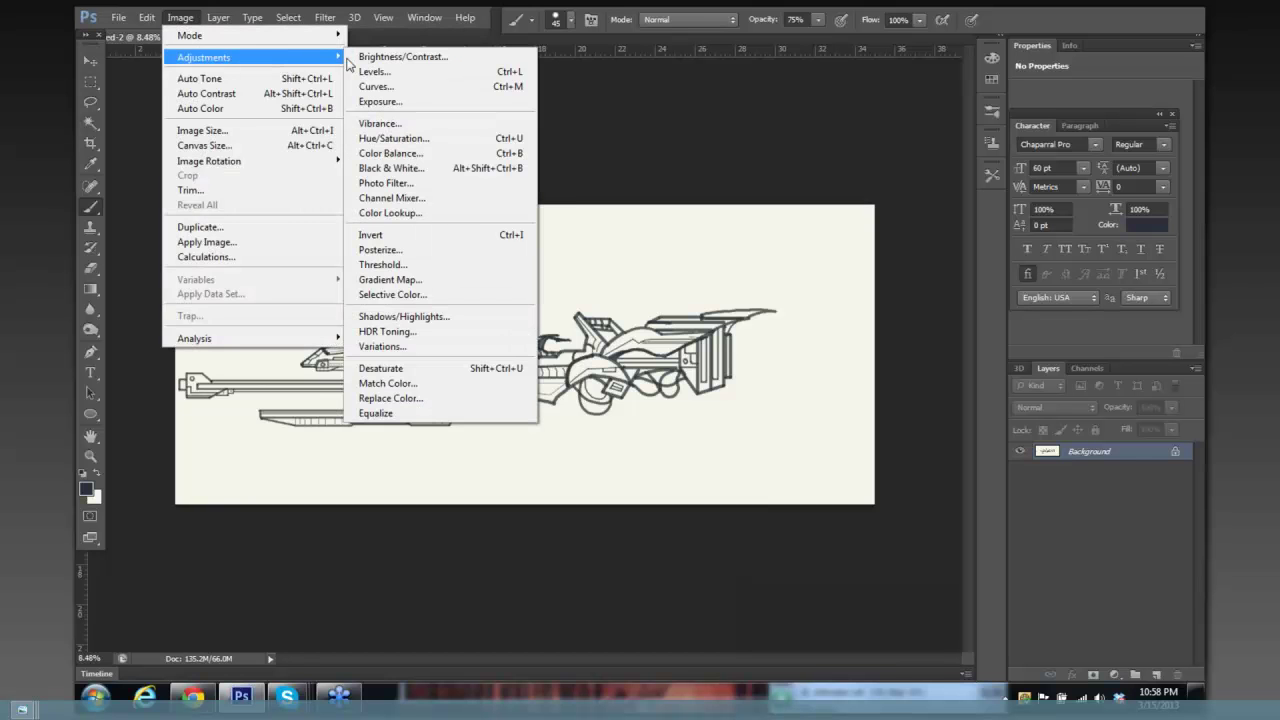
click(390, 73)
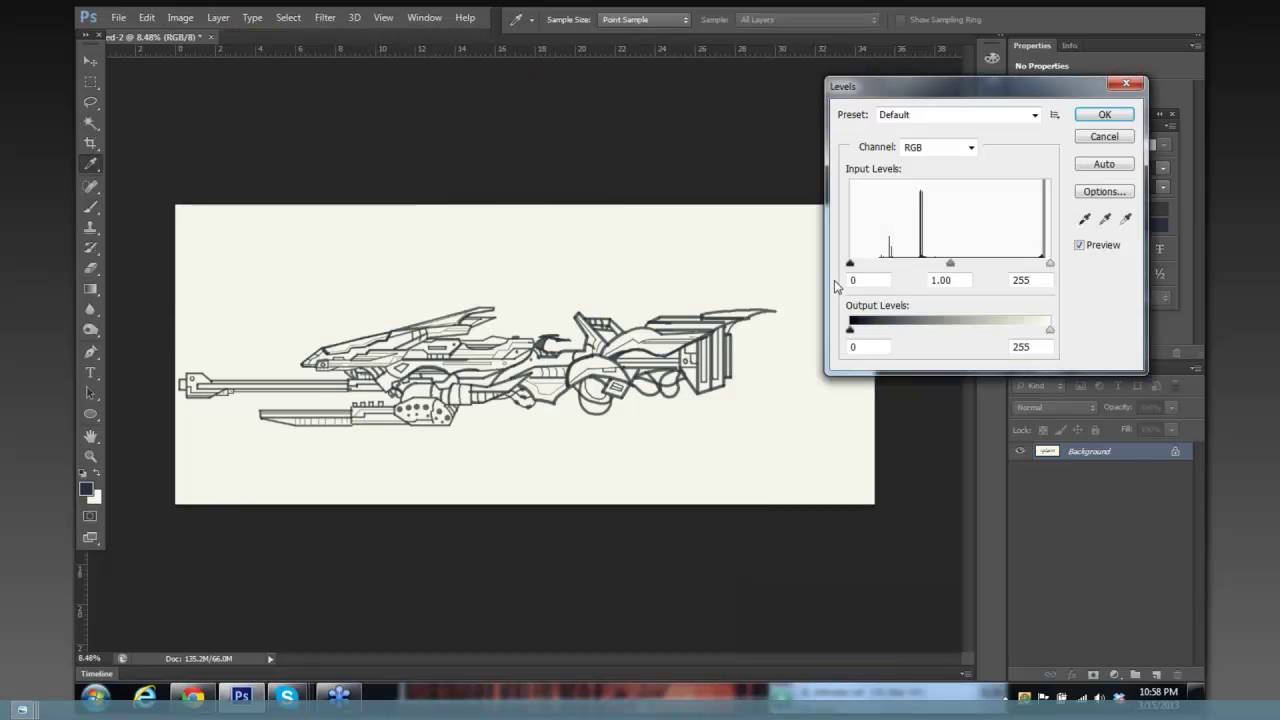
drag(850, 263, 897, 272)
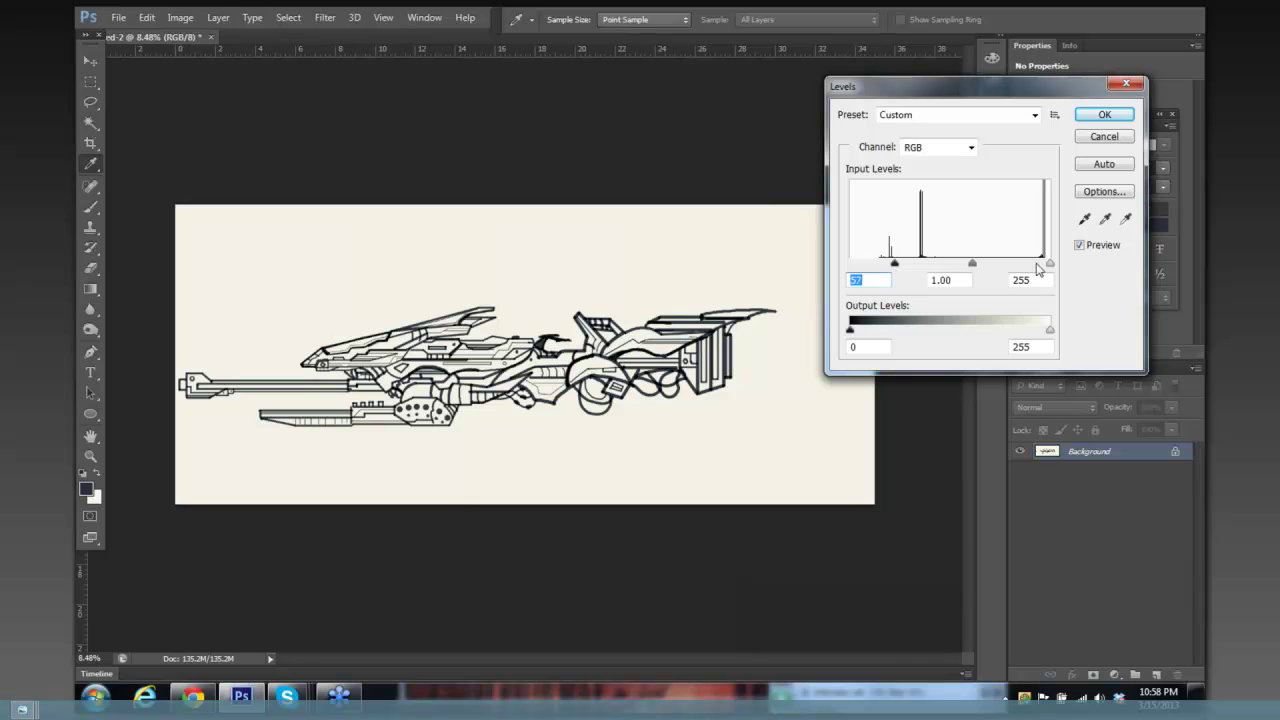
drag(1049, 263, 1023, 263)
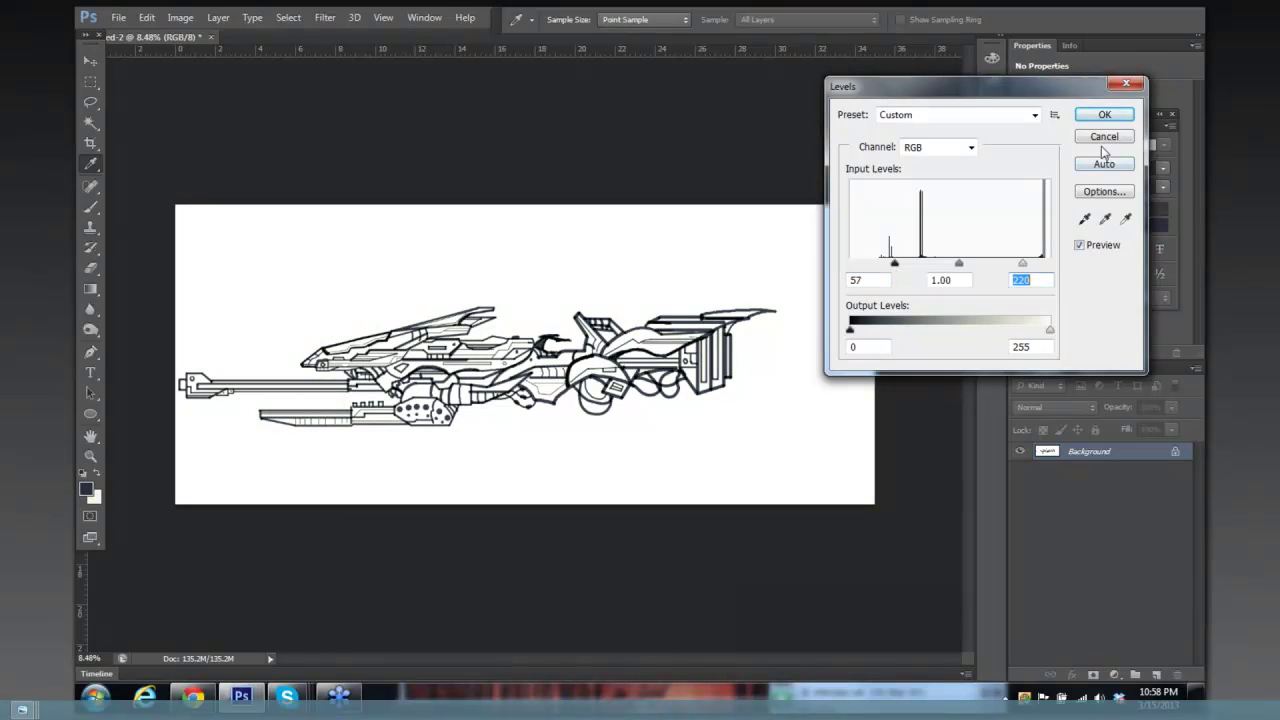
click(1104, 114)
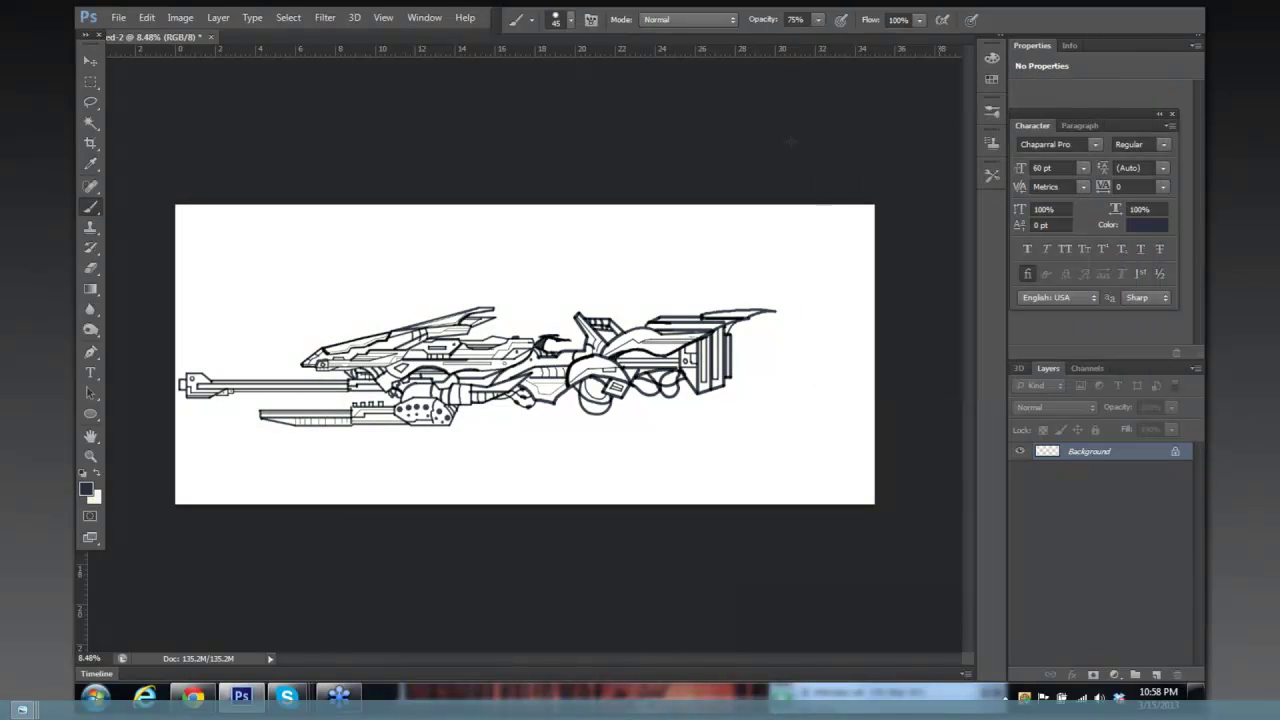
Select the whole aircraft with a rectangular marquee and start a free transform on it, undoing the trial corner adjustment.
click(92, 88)
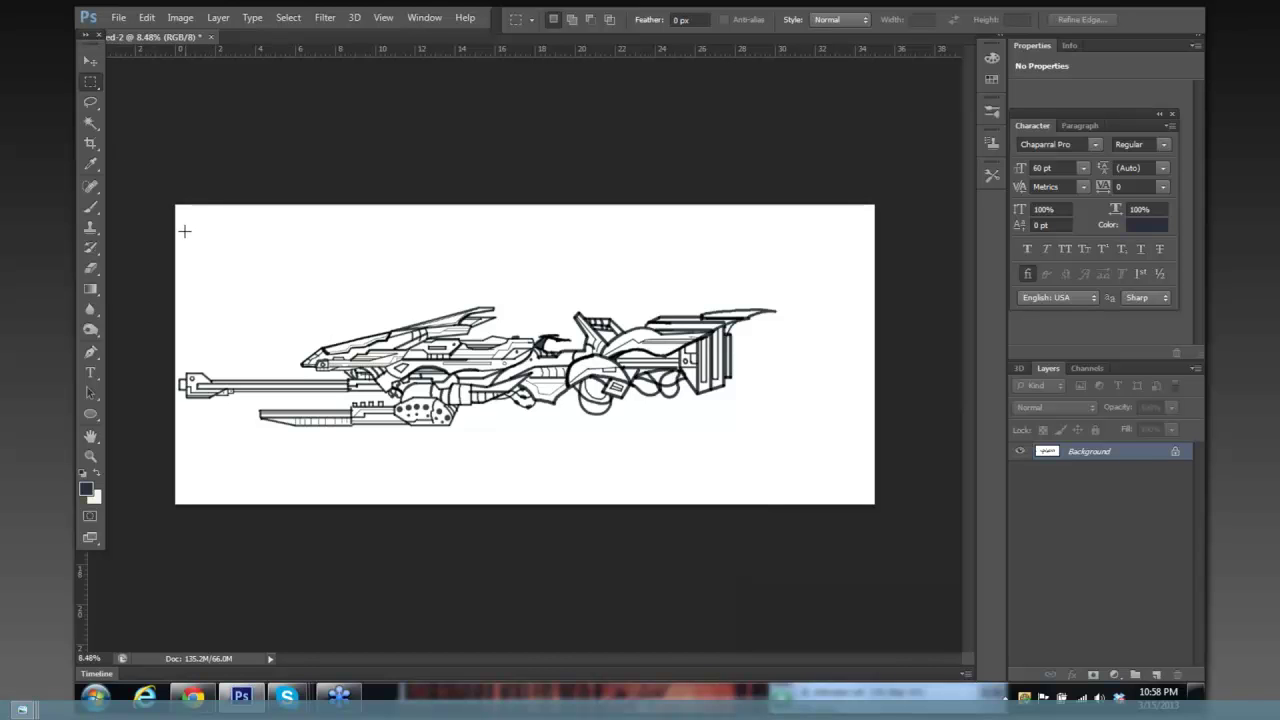
drag(179, 222, 796, 462)
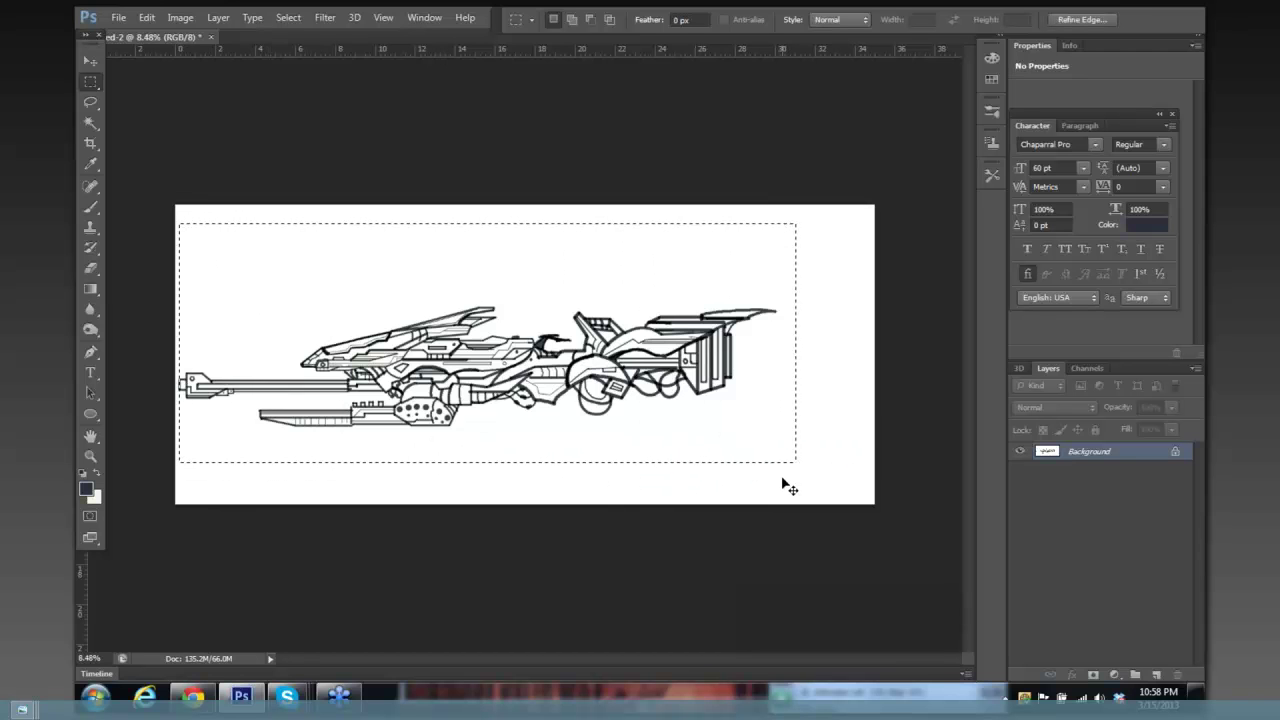
key(ctrl+t)
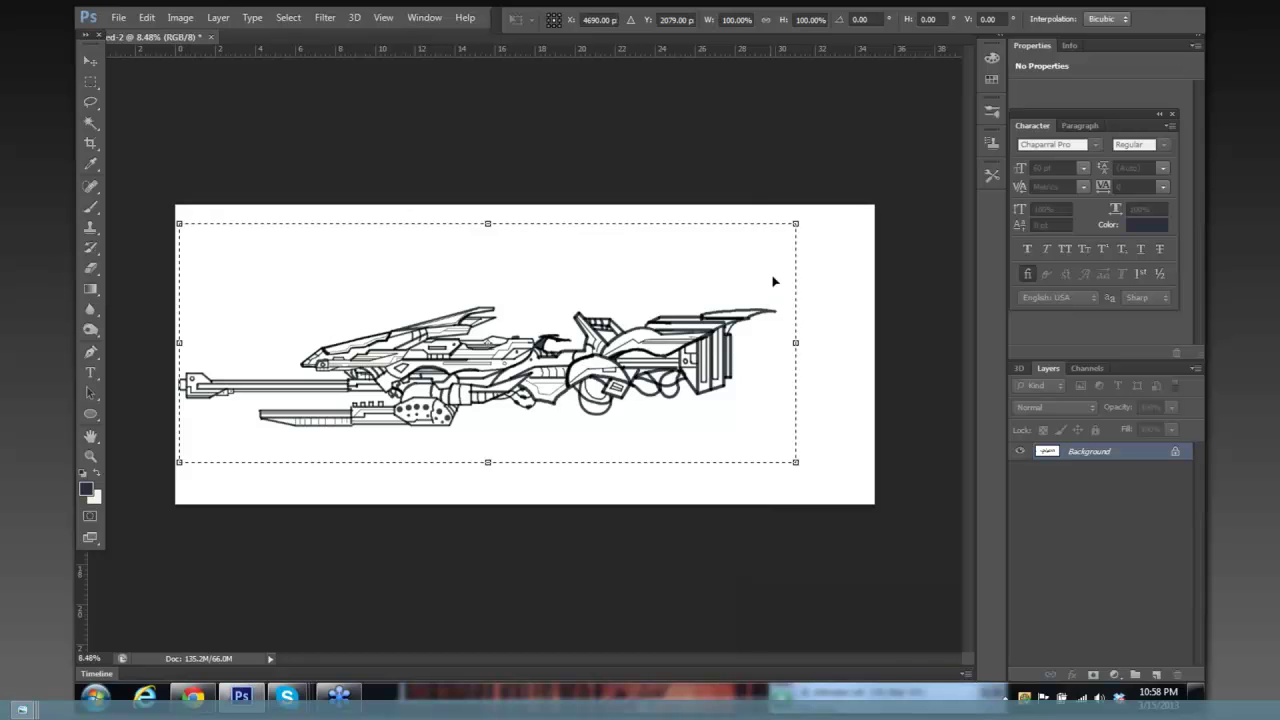
drag(791, 222, 758, 153)
key(ctrl+z)
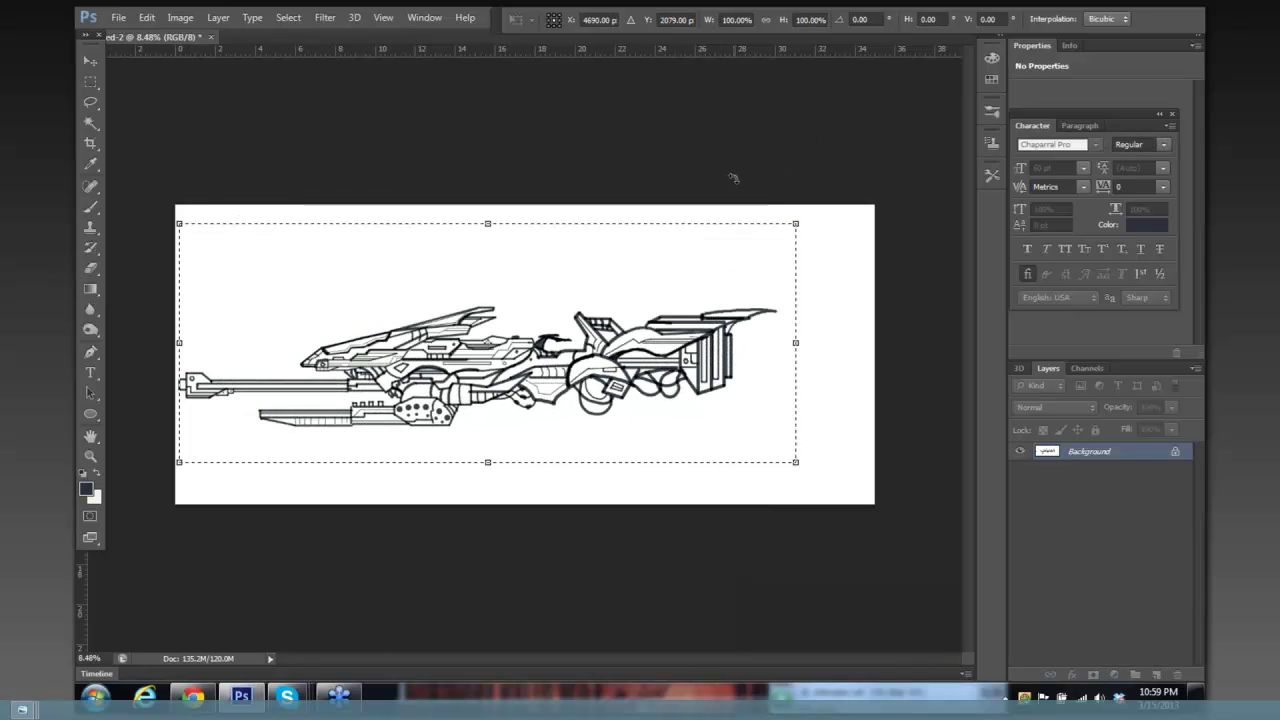
Scale the selected aircraft to about 109% width and 87% height, distort its upper tail-end corner upward and outward, and apply the transform.
drag(795, 342, 666, 342)
mouse_move(428, 455)
mouse_down()
mouse_move(428, 391)
mouse_move(428, 461)
mouse_up()
drag(679, 343, 836, 343)
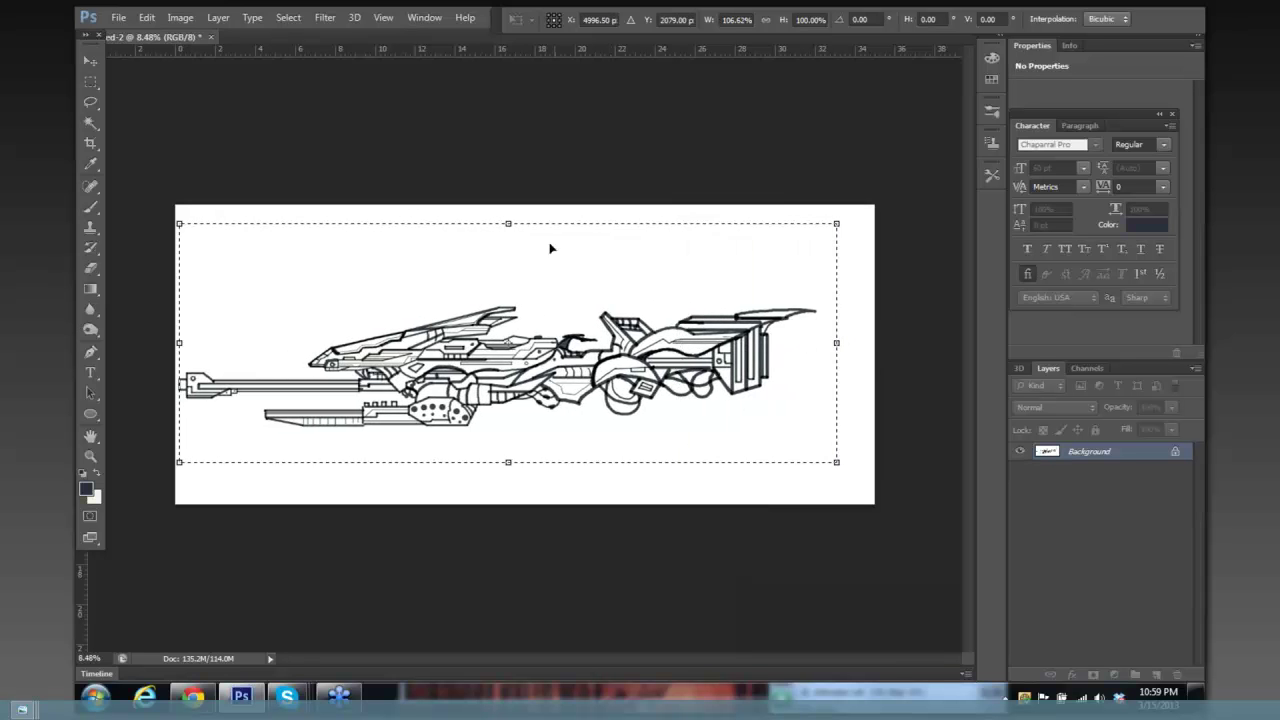
drag(509, 222, 509, 254)
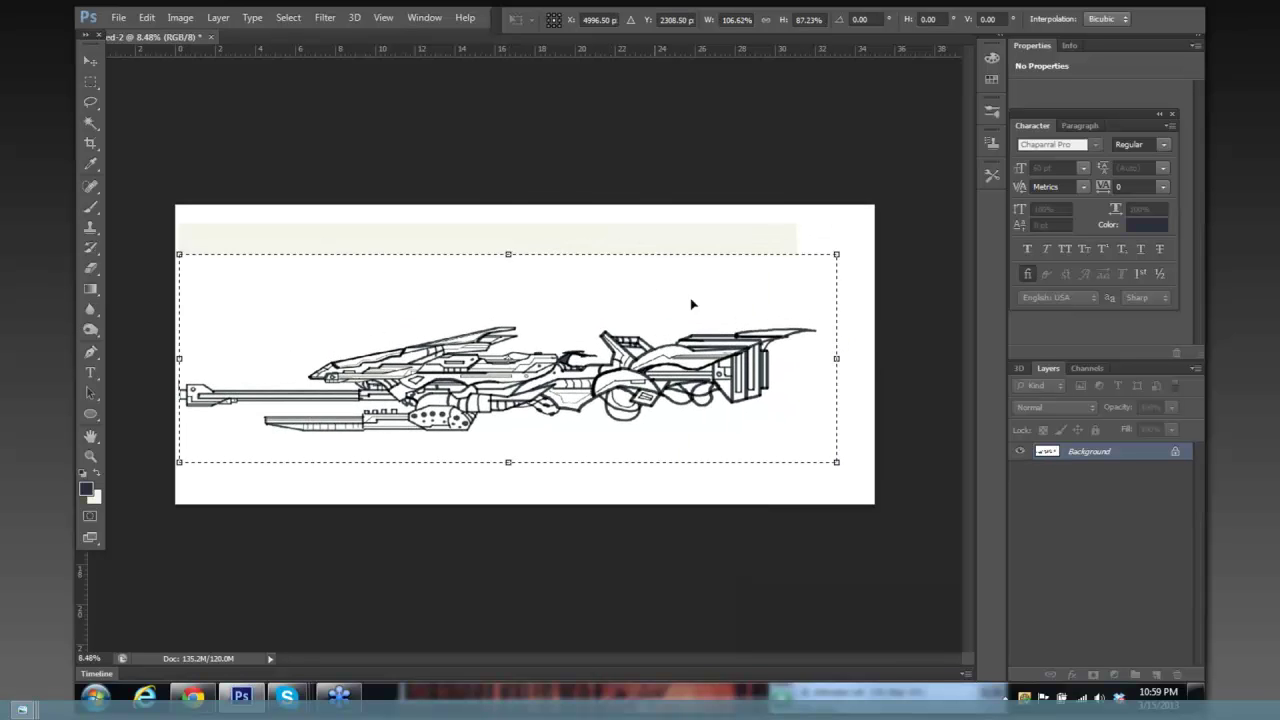
drag(838, 358, 854, 358)
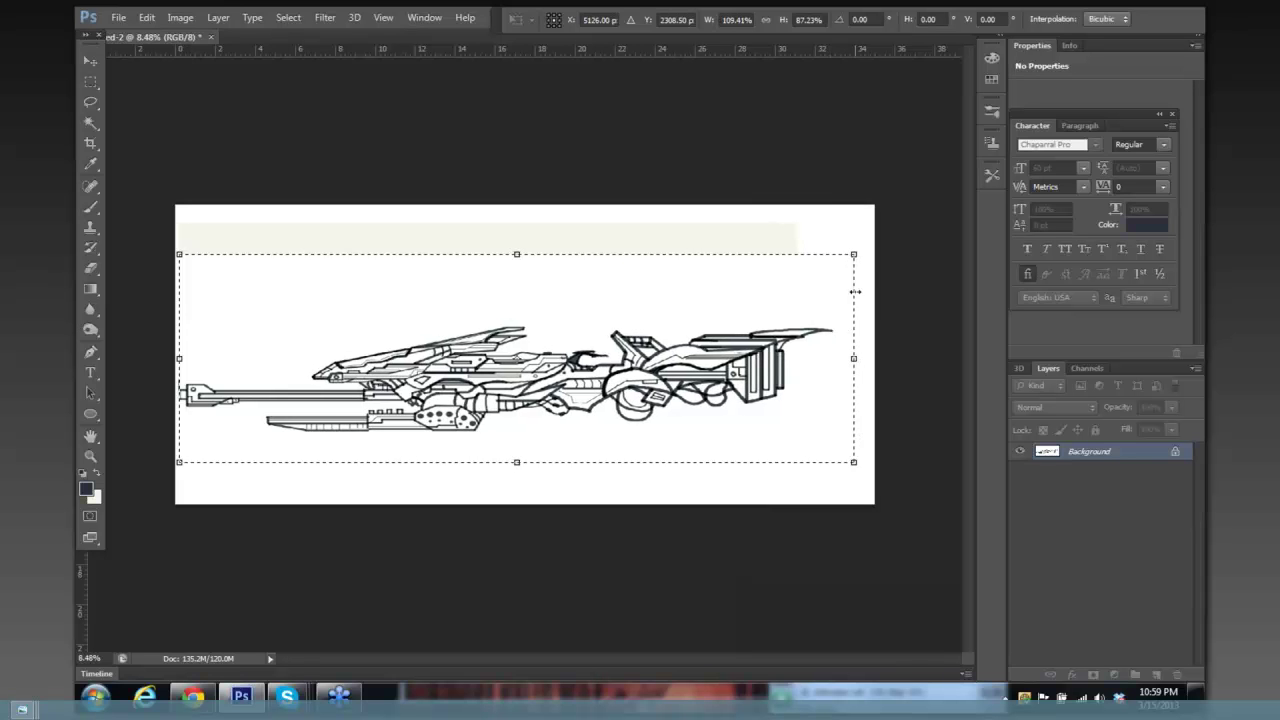
drag(852, 256, 861, 231)
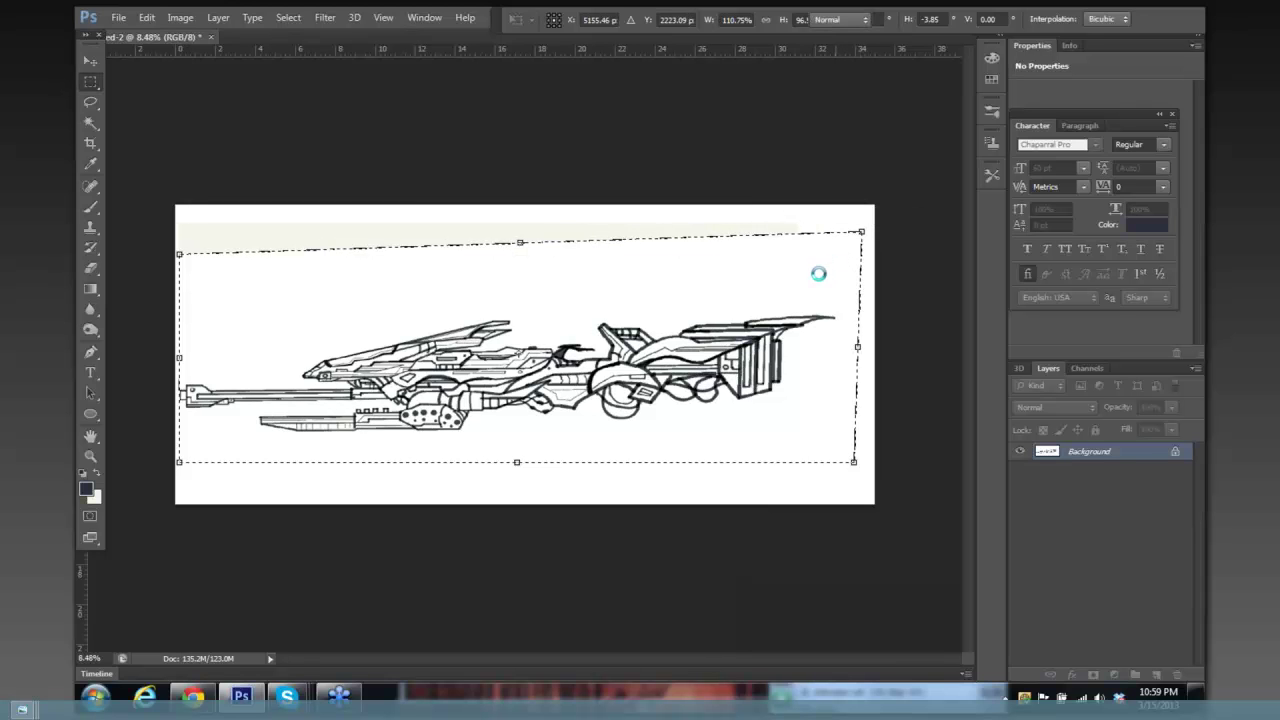
key(Return)
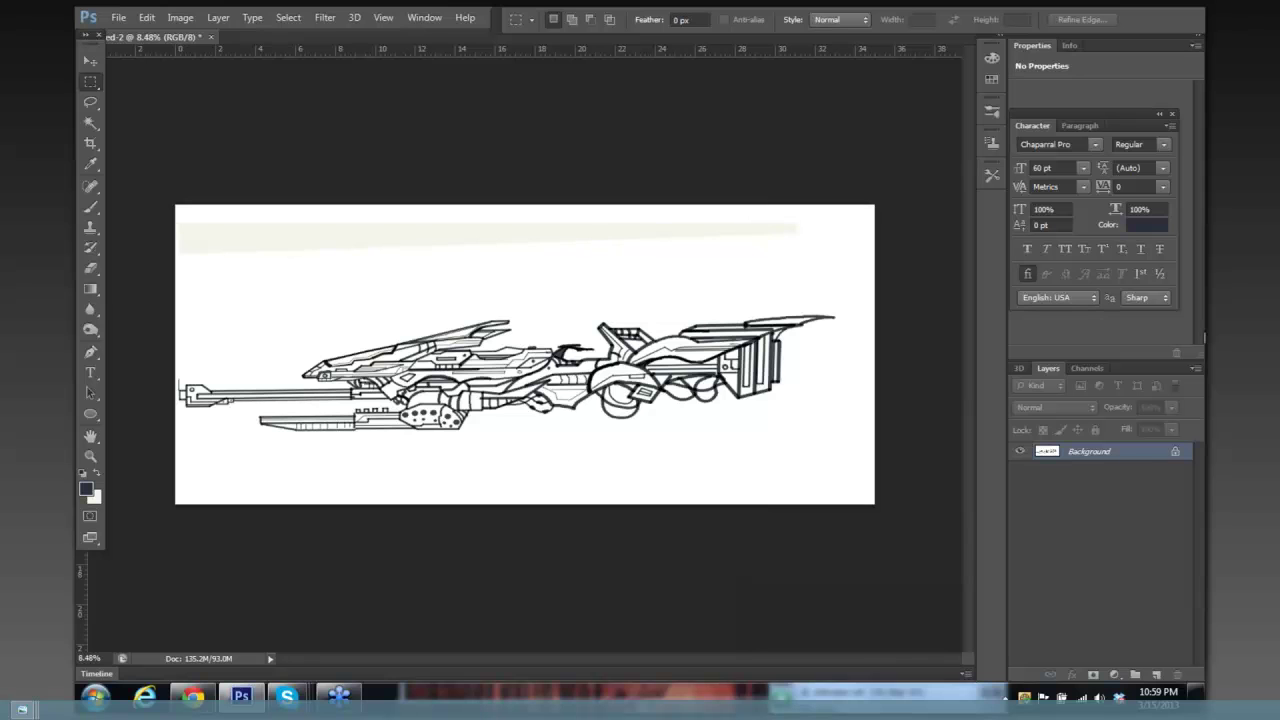
Hide the grey sketch on Layer 2 to check the line art alone, and show it again.
key(XF86AudioRaiseVolume)
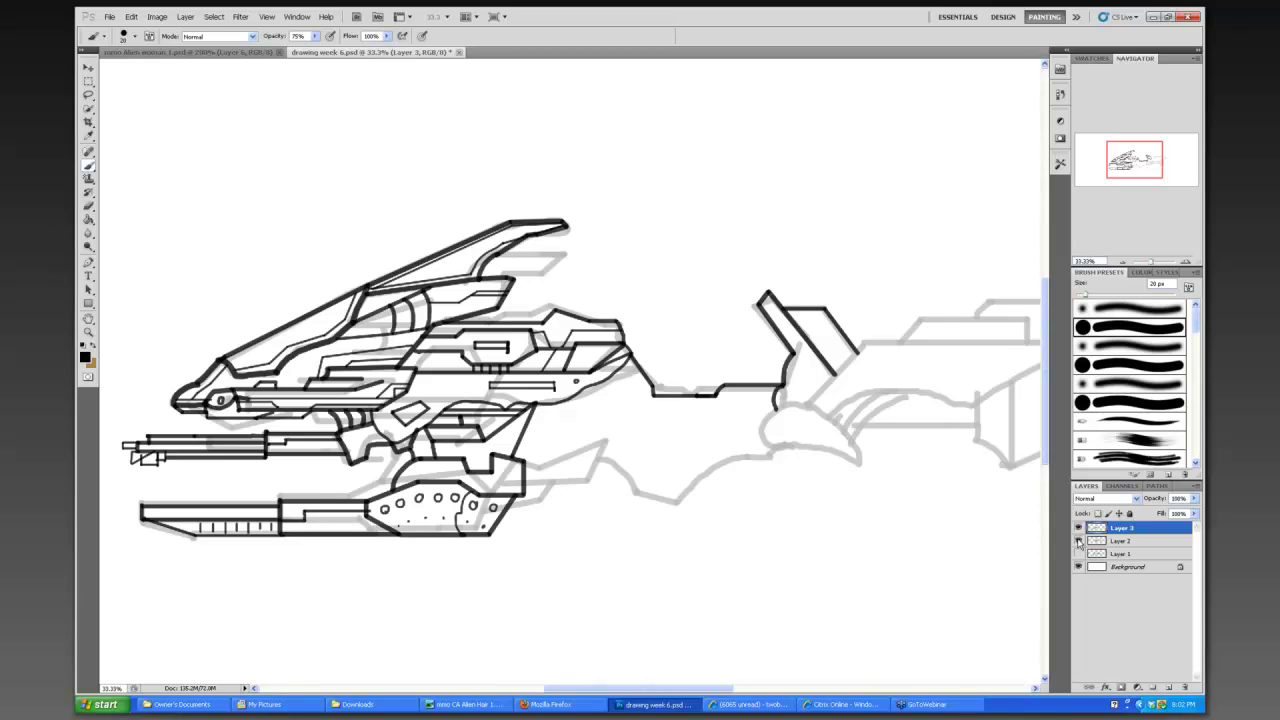
click(1079, 541)
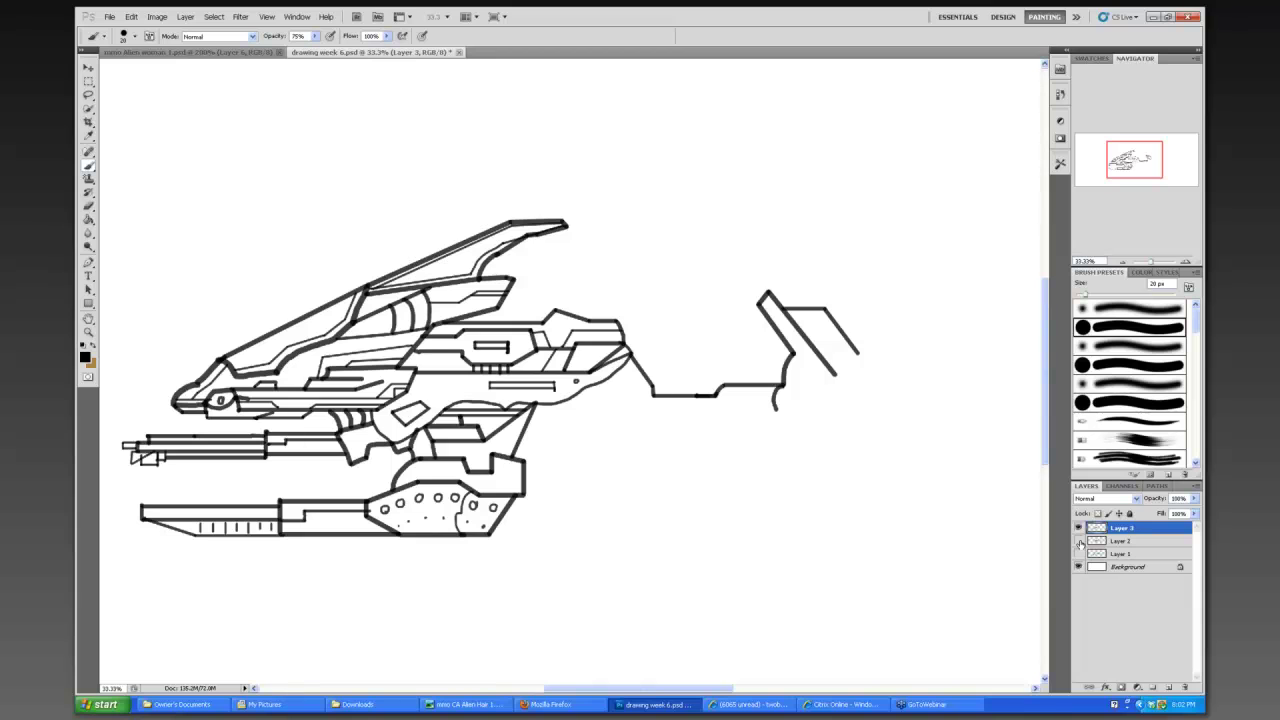
click(1079, 541)
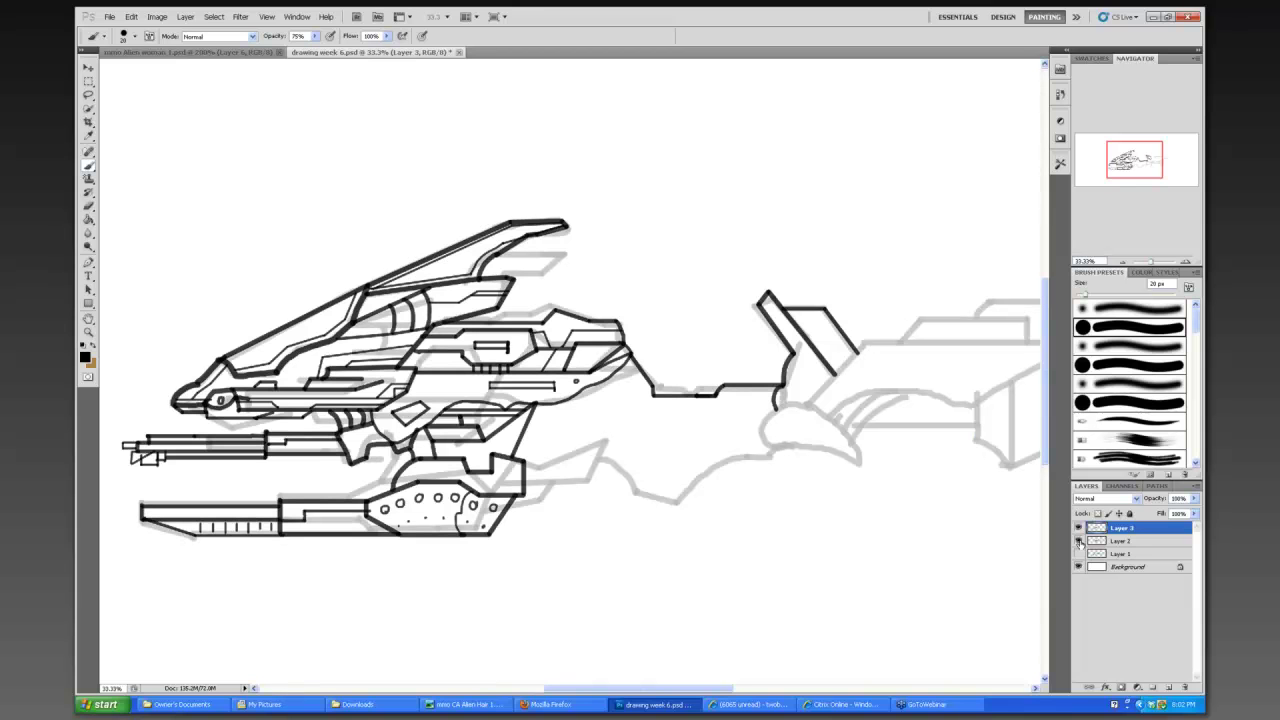